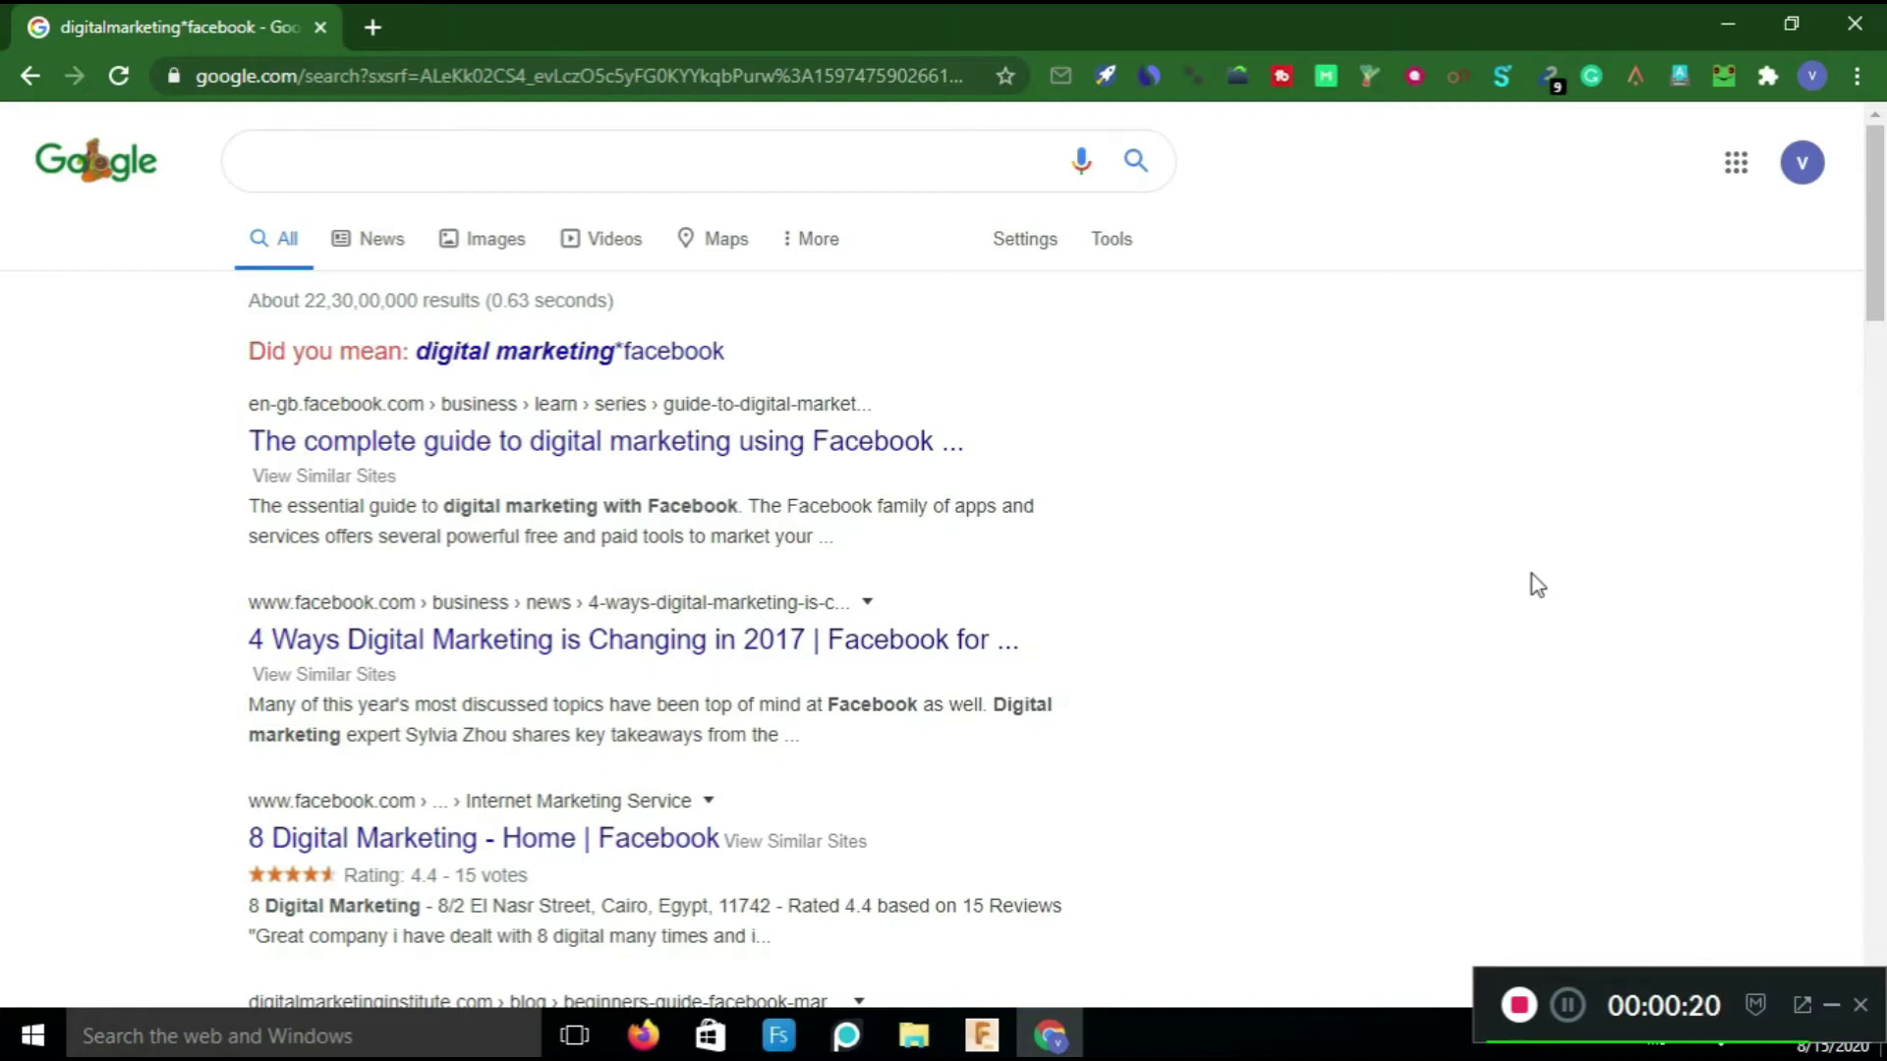
{"action": "left_click", "coordinate": [677, 77]}
{"action": "type", "text": "si"}
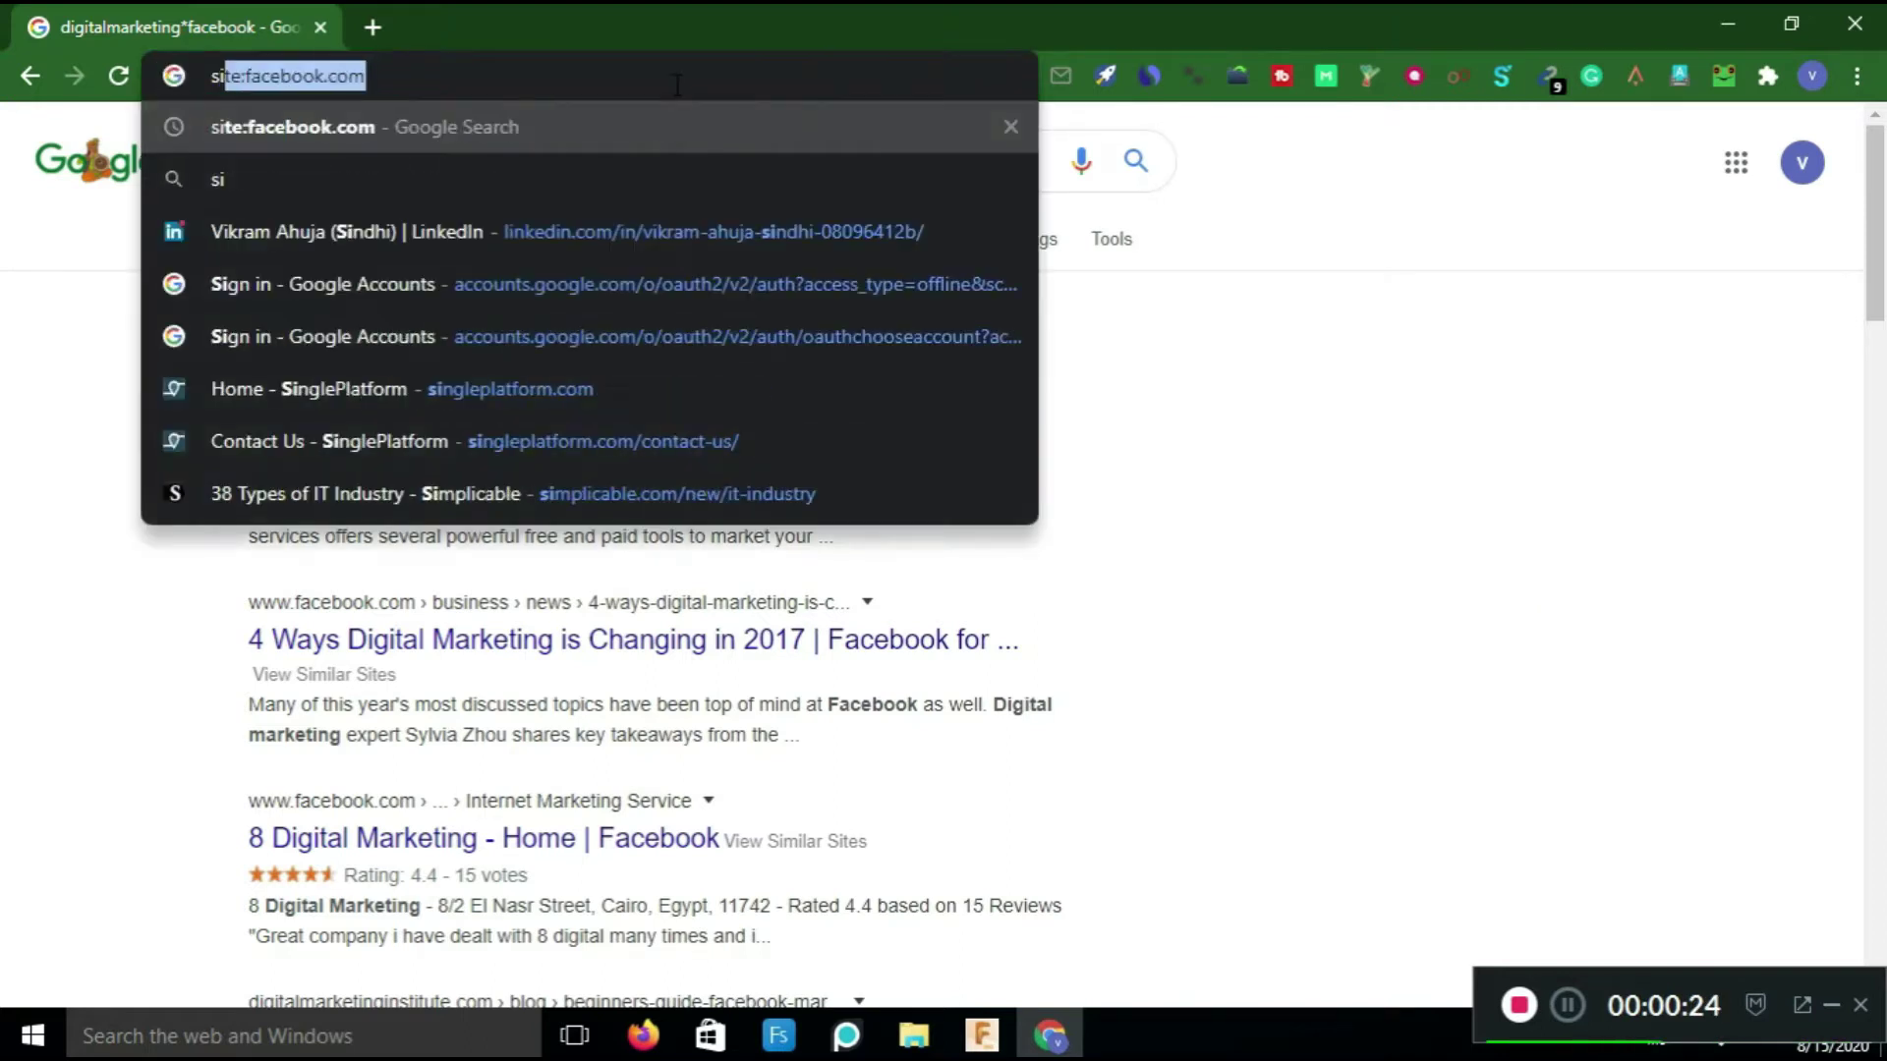
{"action": "type", "text": "te"}
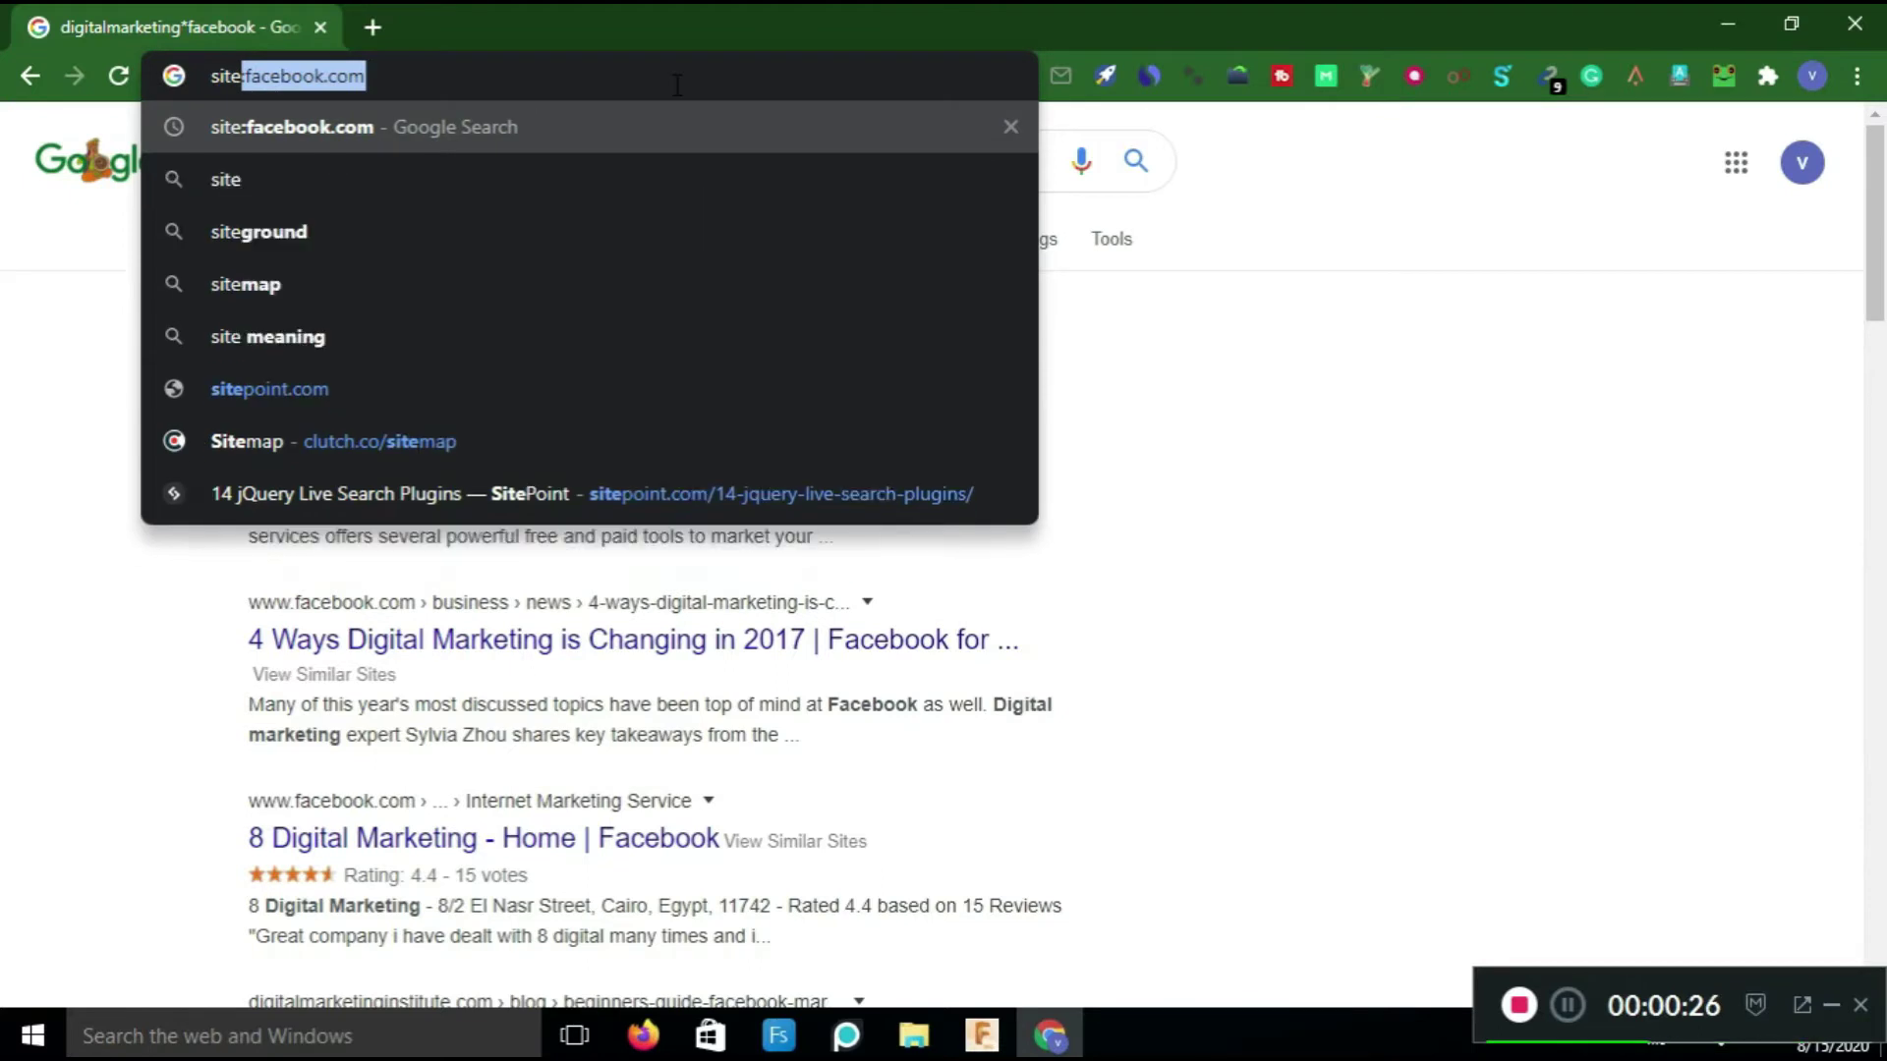
{"action": "type", "text": ":"}
{"action": "key", "text": "BackSpace"}
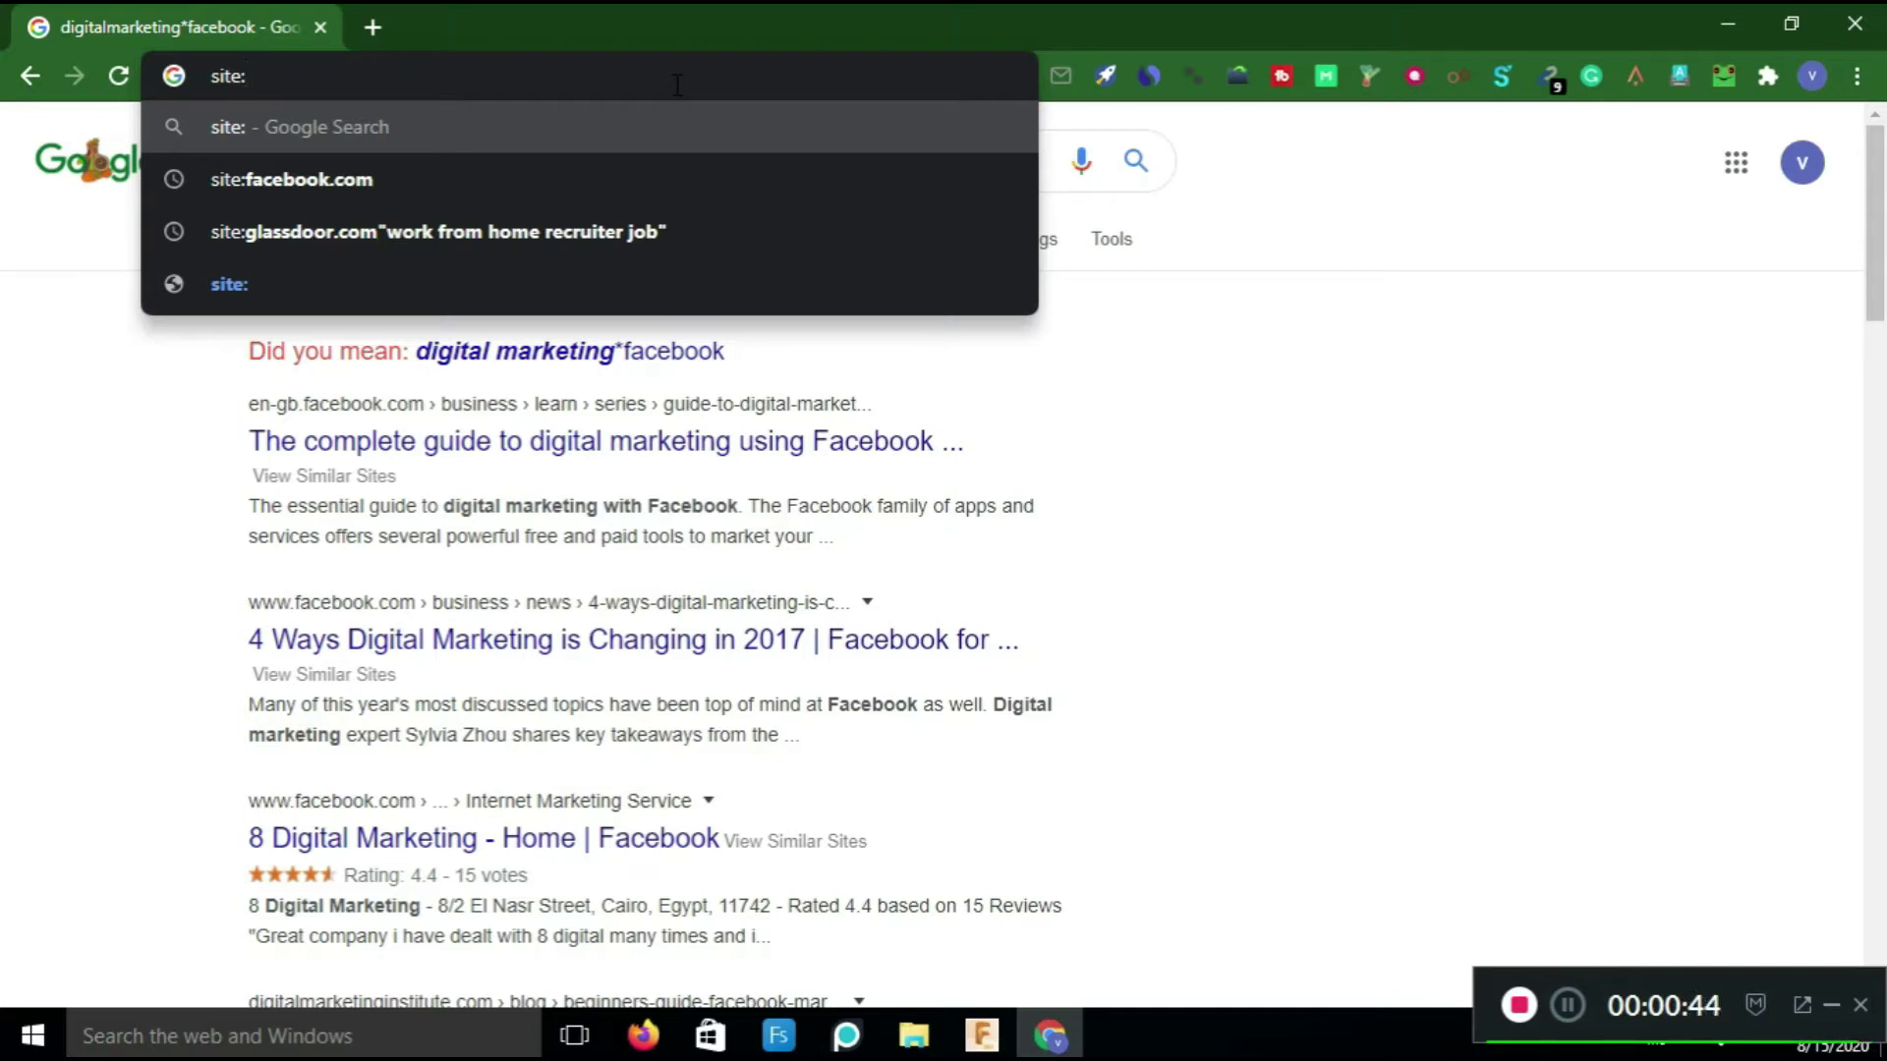
Search Google for digital marketing and highlight the number of results.
{"action": "left_click_drag", "start_coordinate": [260, 75], "coordinate": [200, 72]}
{"action": "type", "text": "digita"}
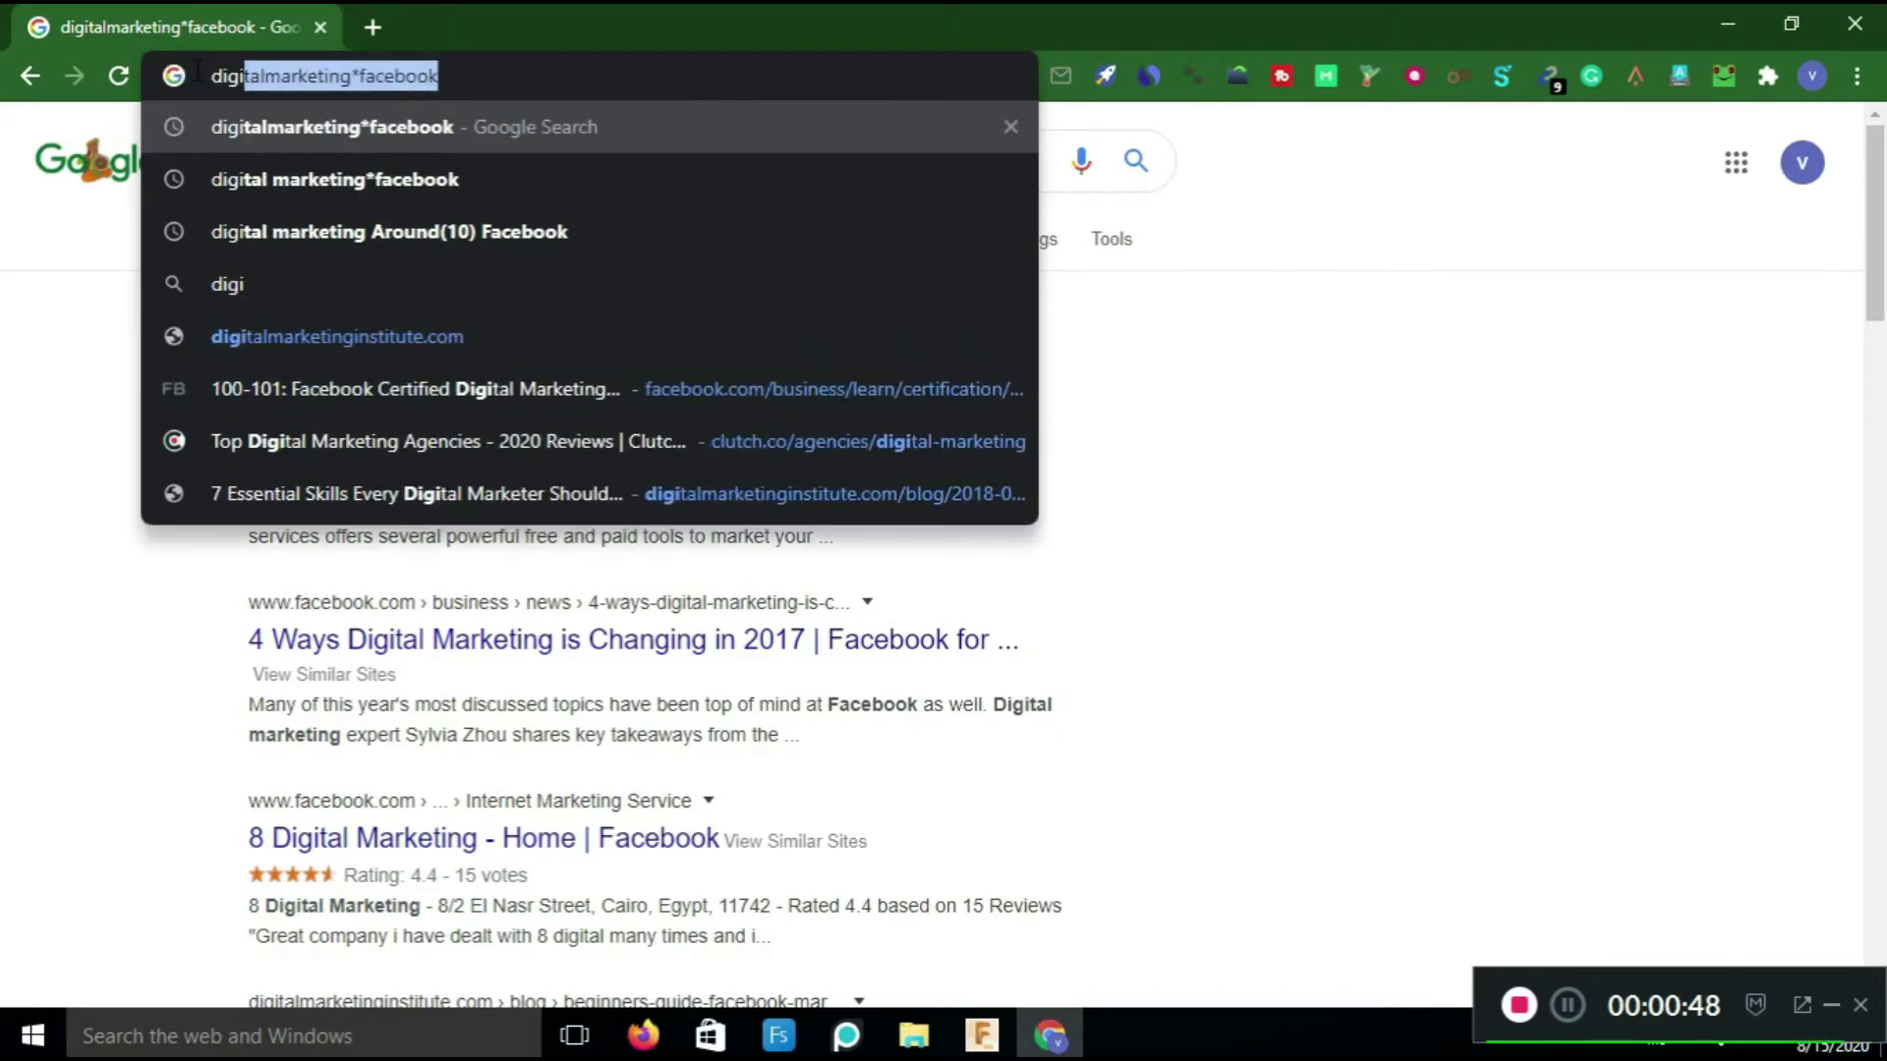
{"action": "type", "text": "l ma"}
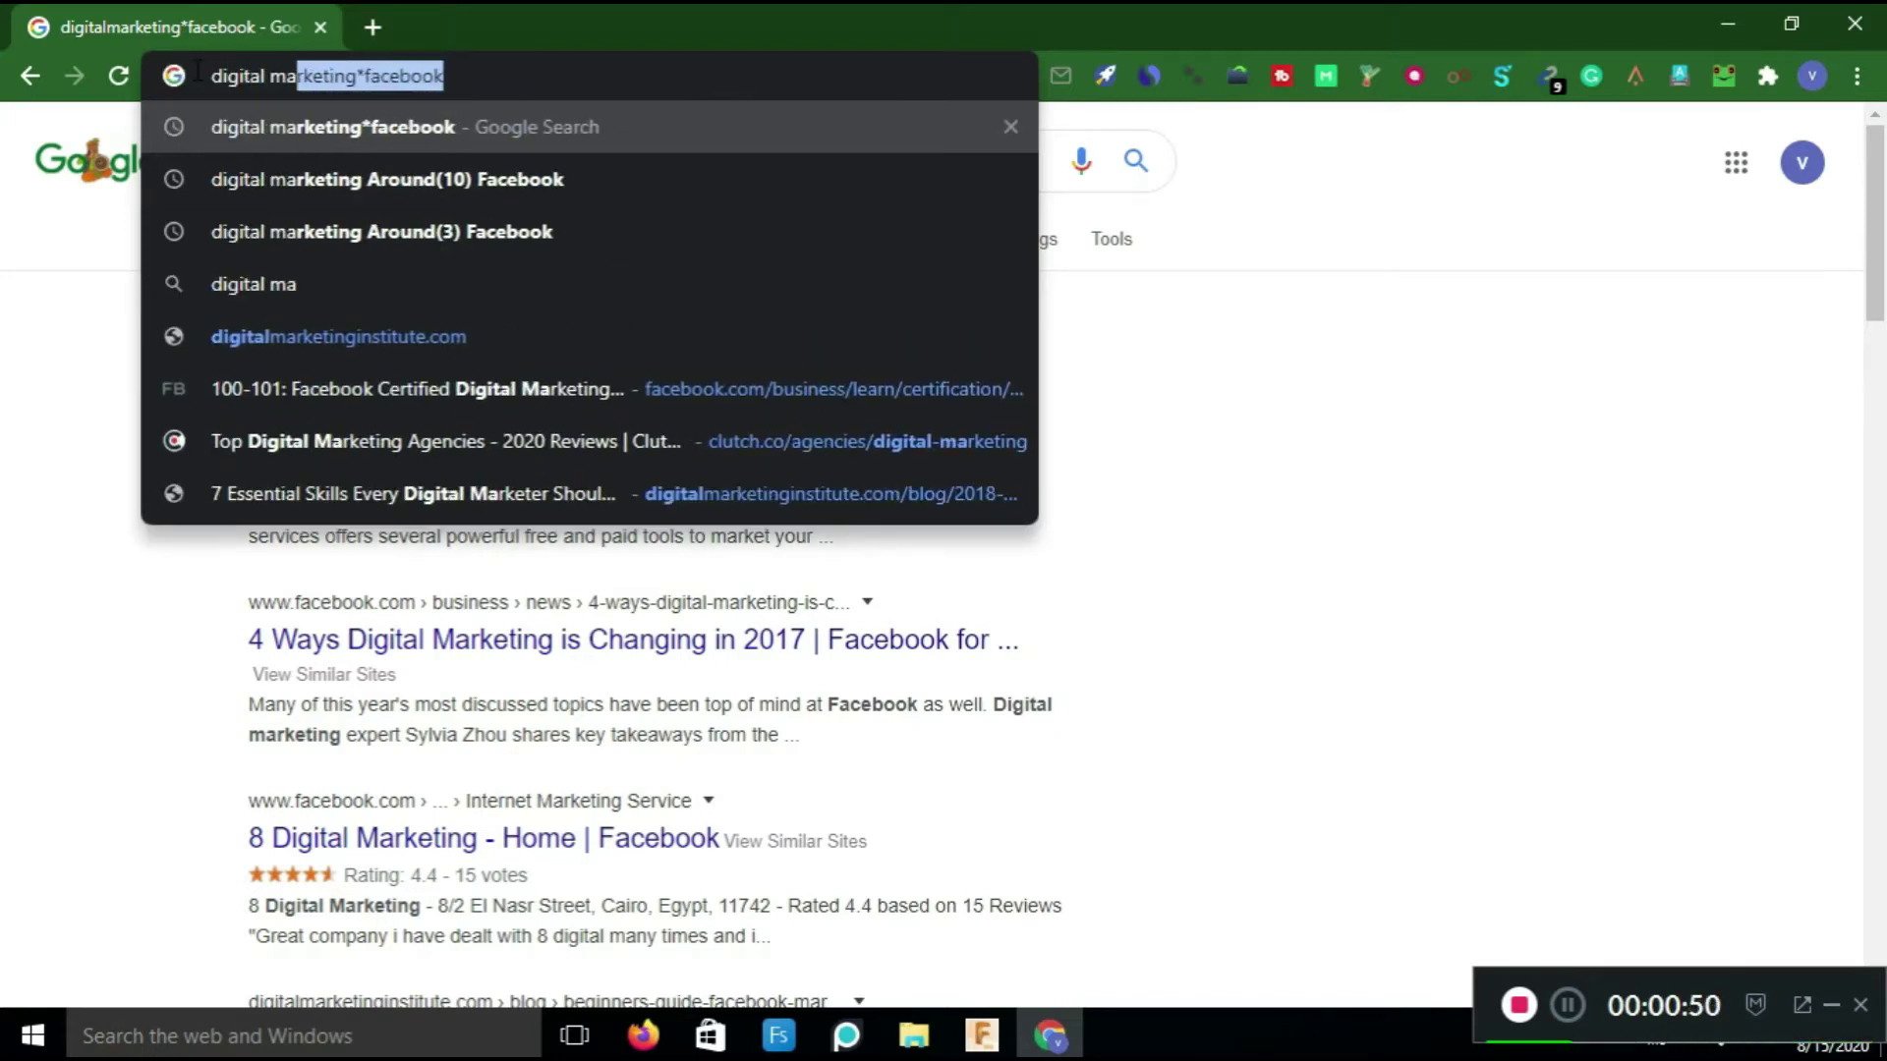
{"action": "type", "text": "rketing"}
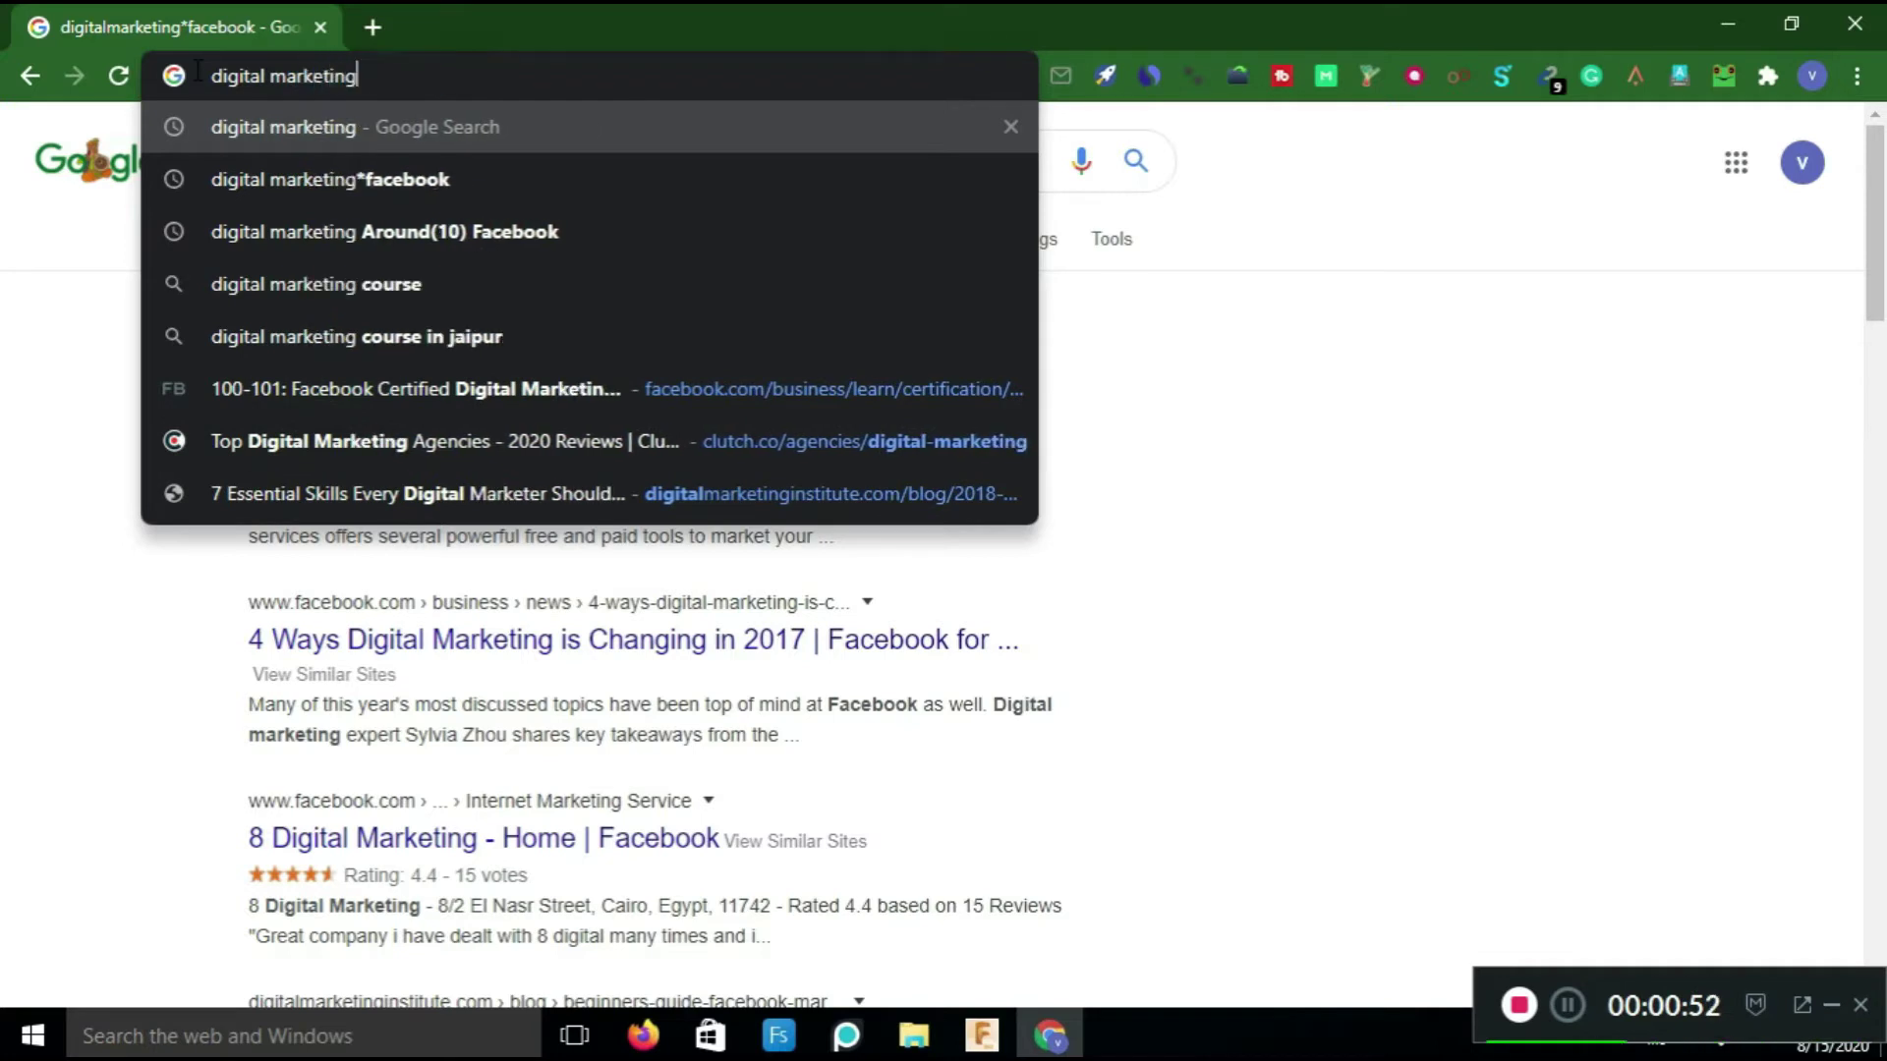
{"action": "key", "text": "Return"}
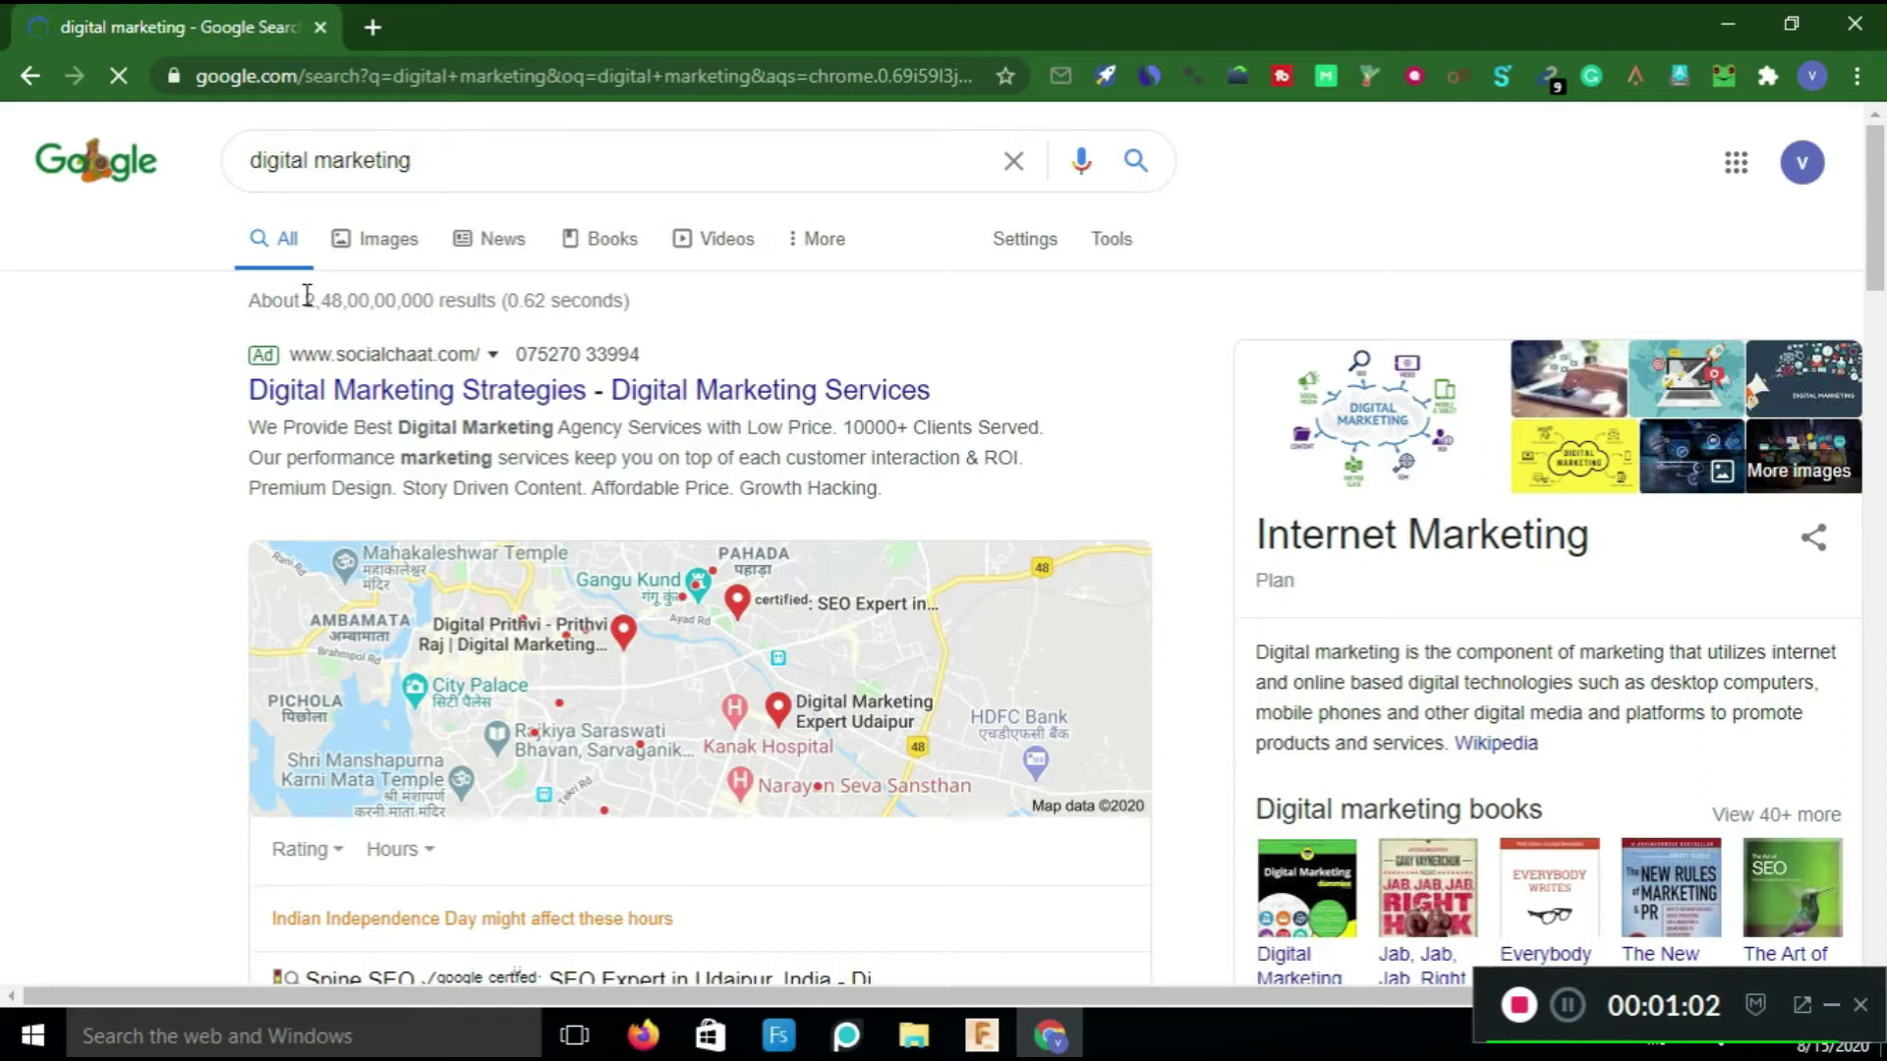
{"action": "double_click", "coordinate": [421, 301]}
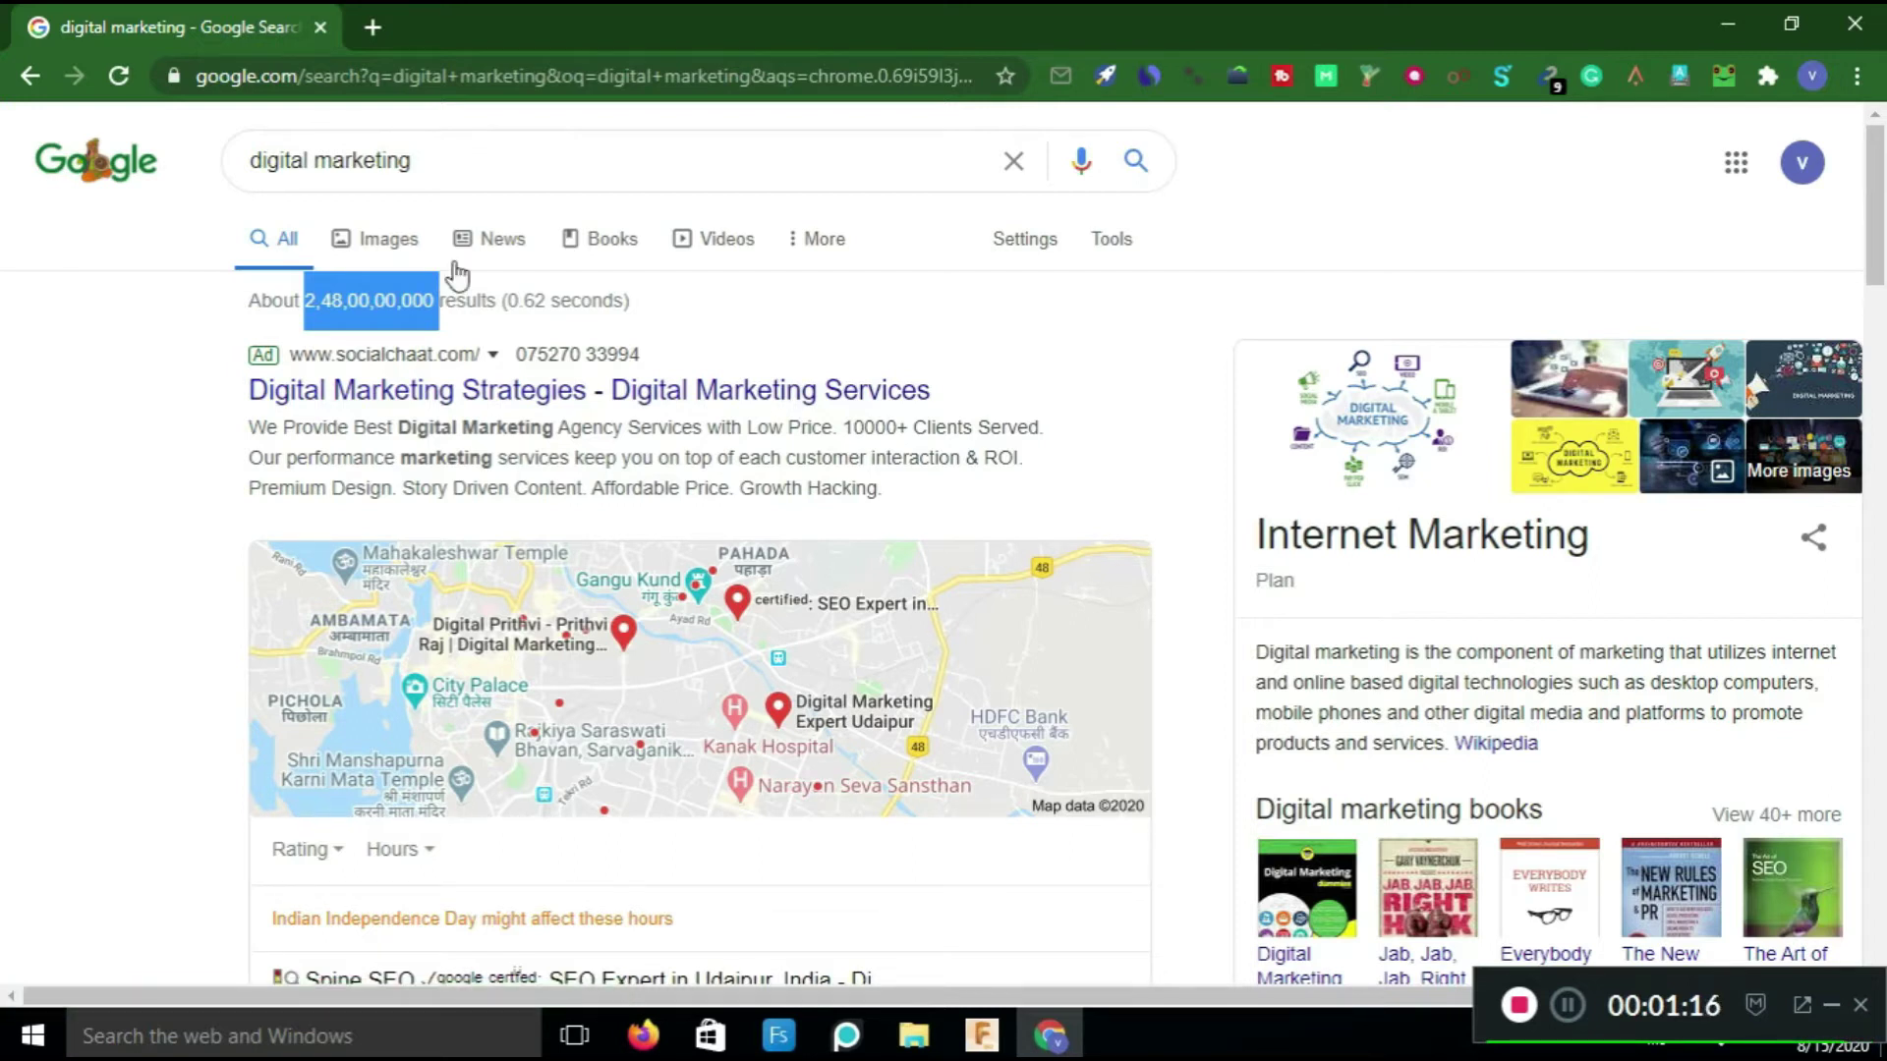
Extend the query to digital marketing site:facebook.com and run the search.
{"action": "left_click", "coordinate": [473, 179]}
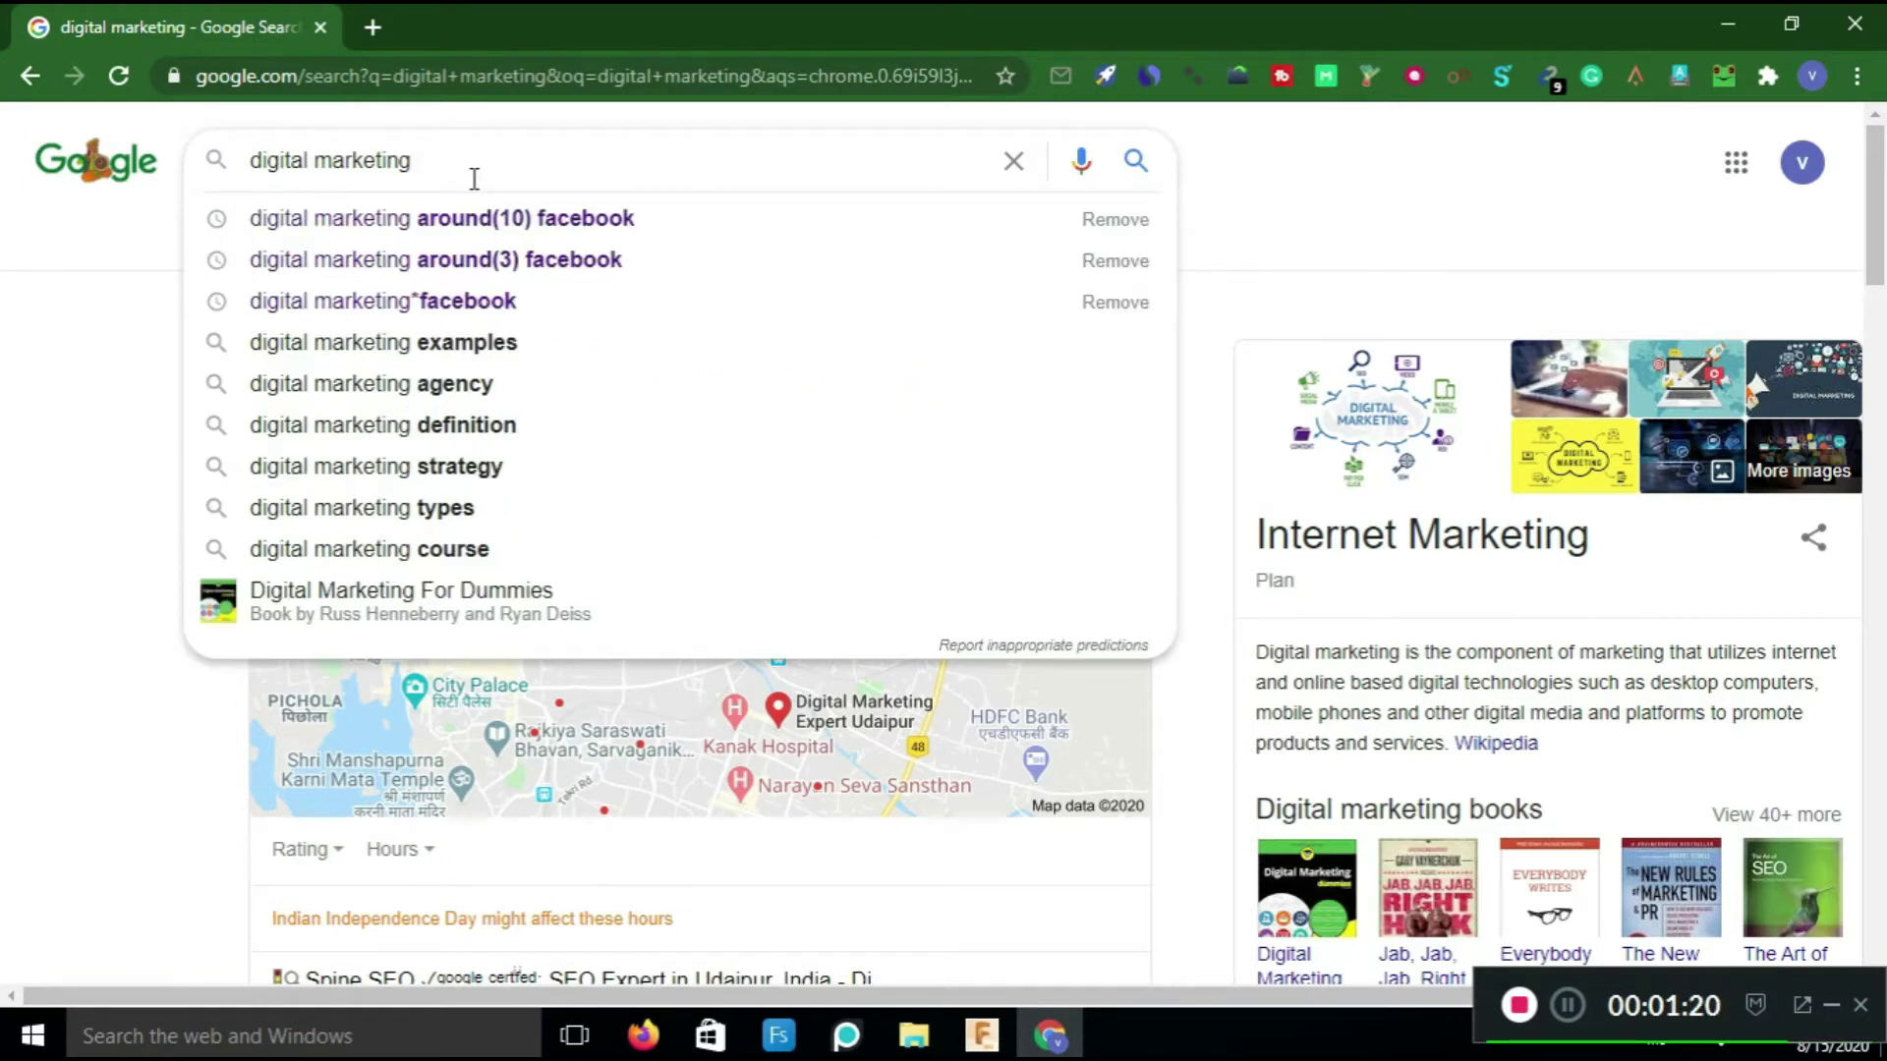
{"action": "type", "text": "site"}
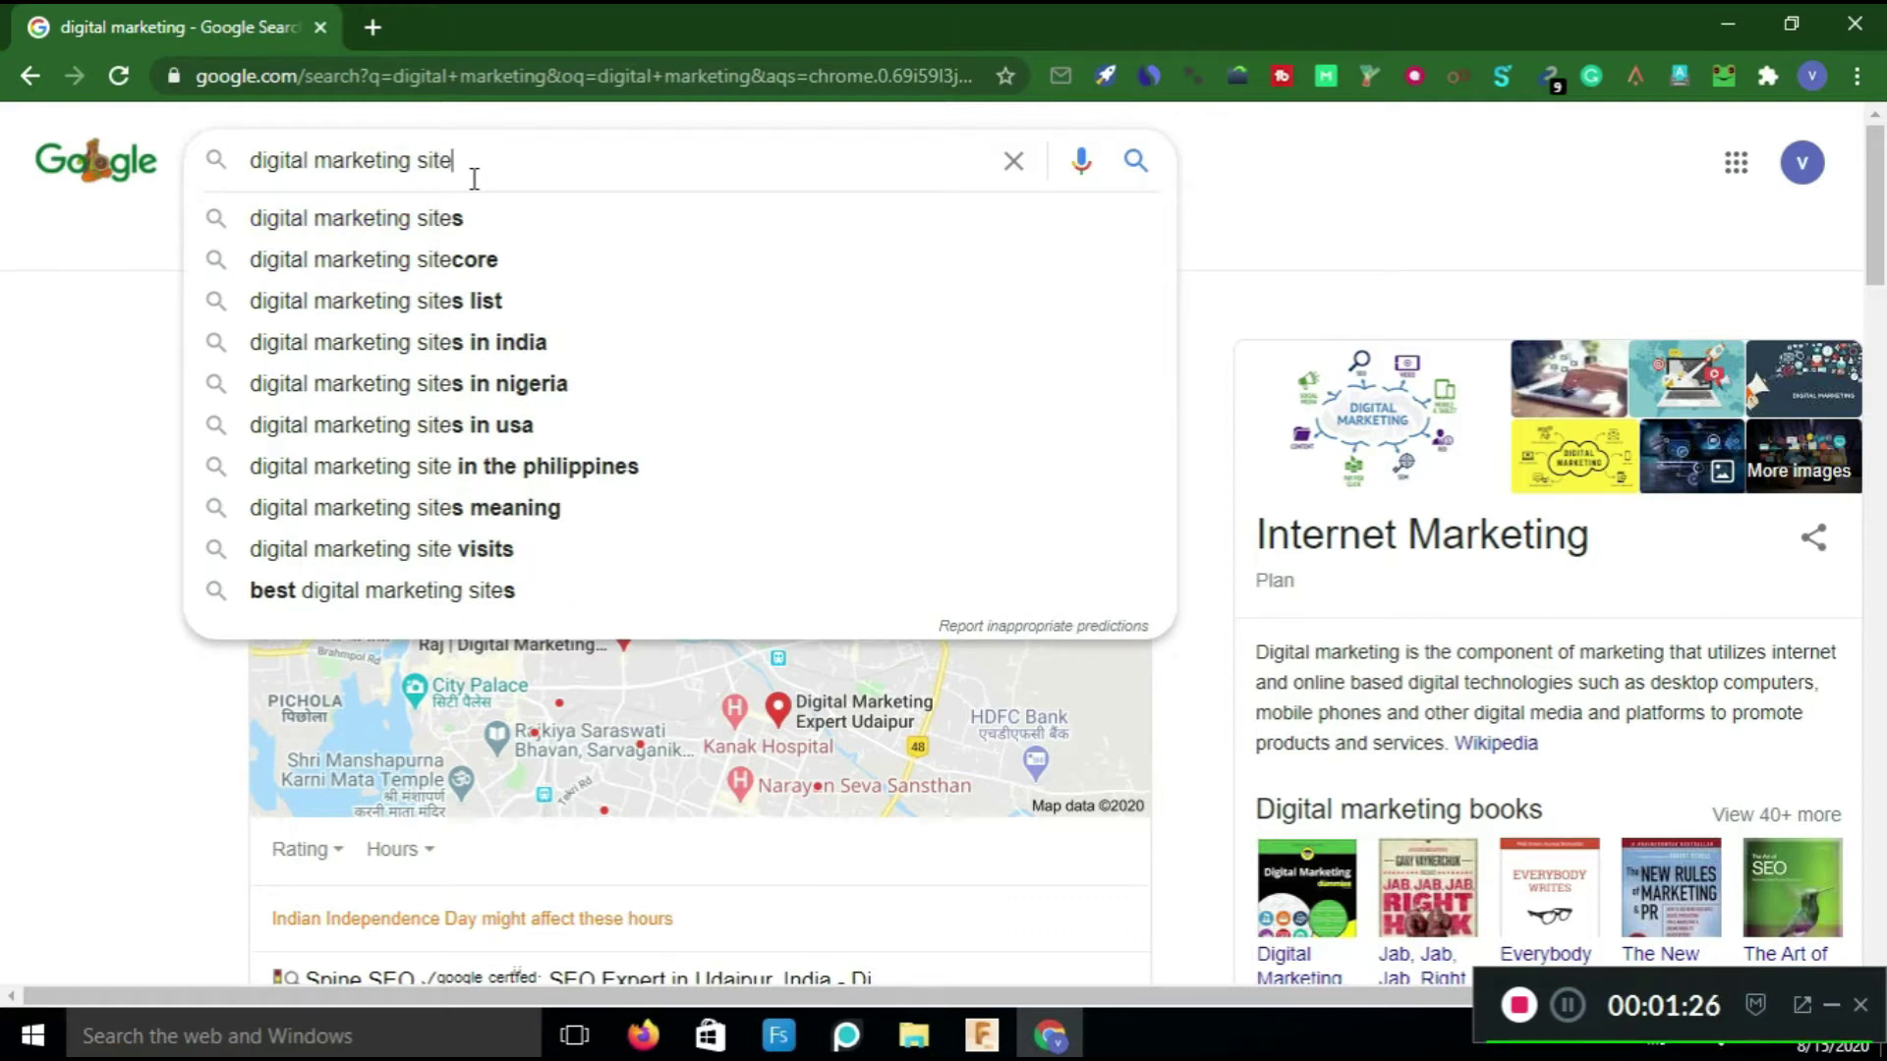
{"action": "key", "text": "BackSpace"}
{"action": "key", "text": "BackSpace"}
{"action": "key", "text": "BackSpace"}
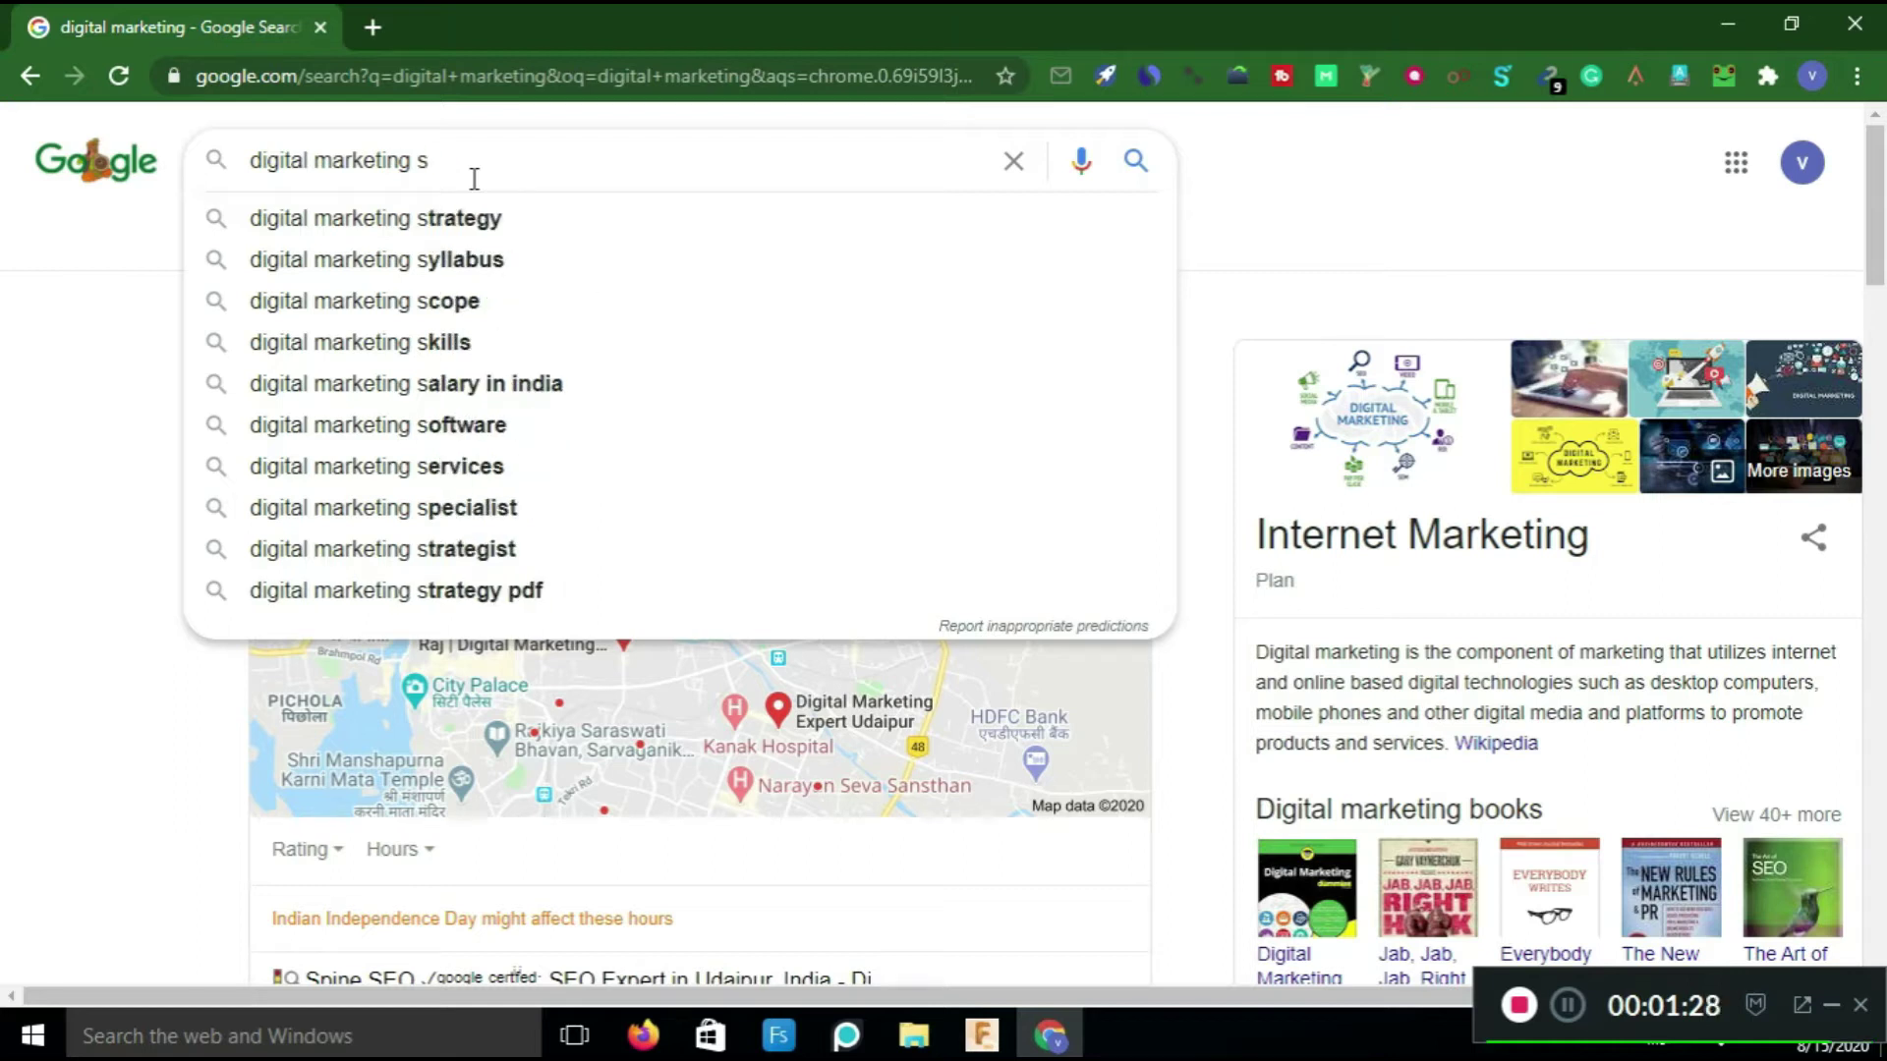
{"action": "type", "text": "ital marketing site"}
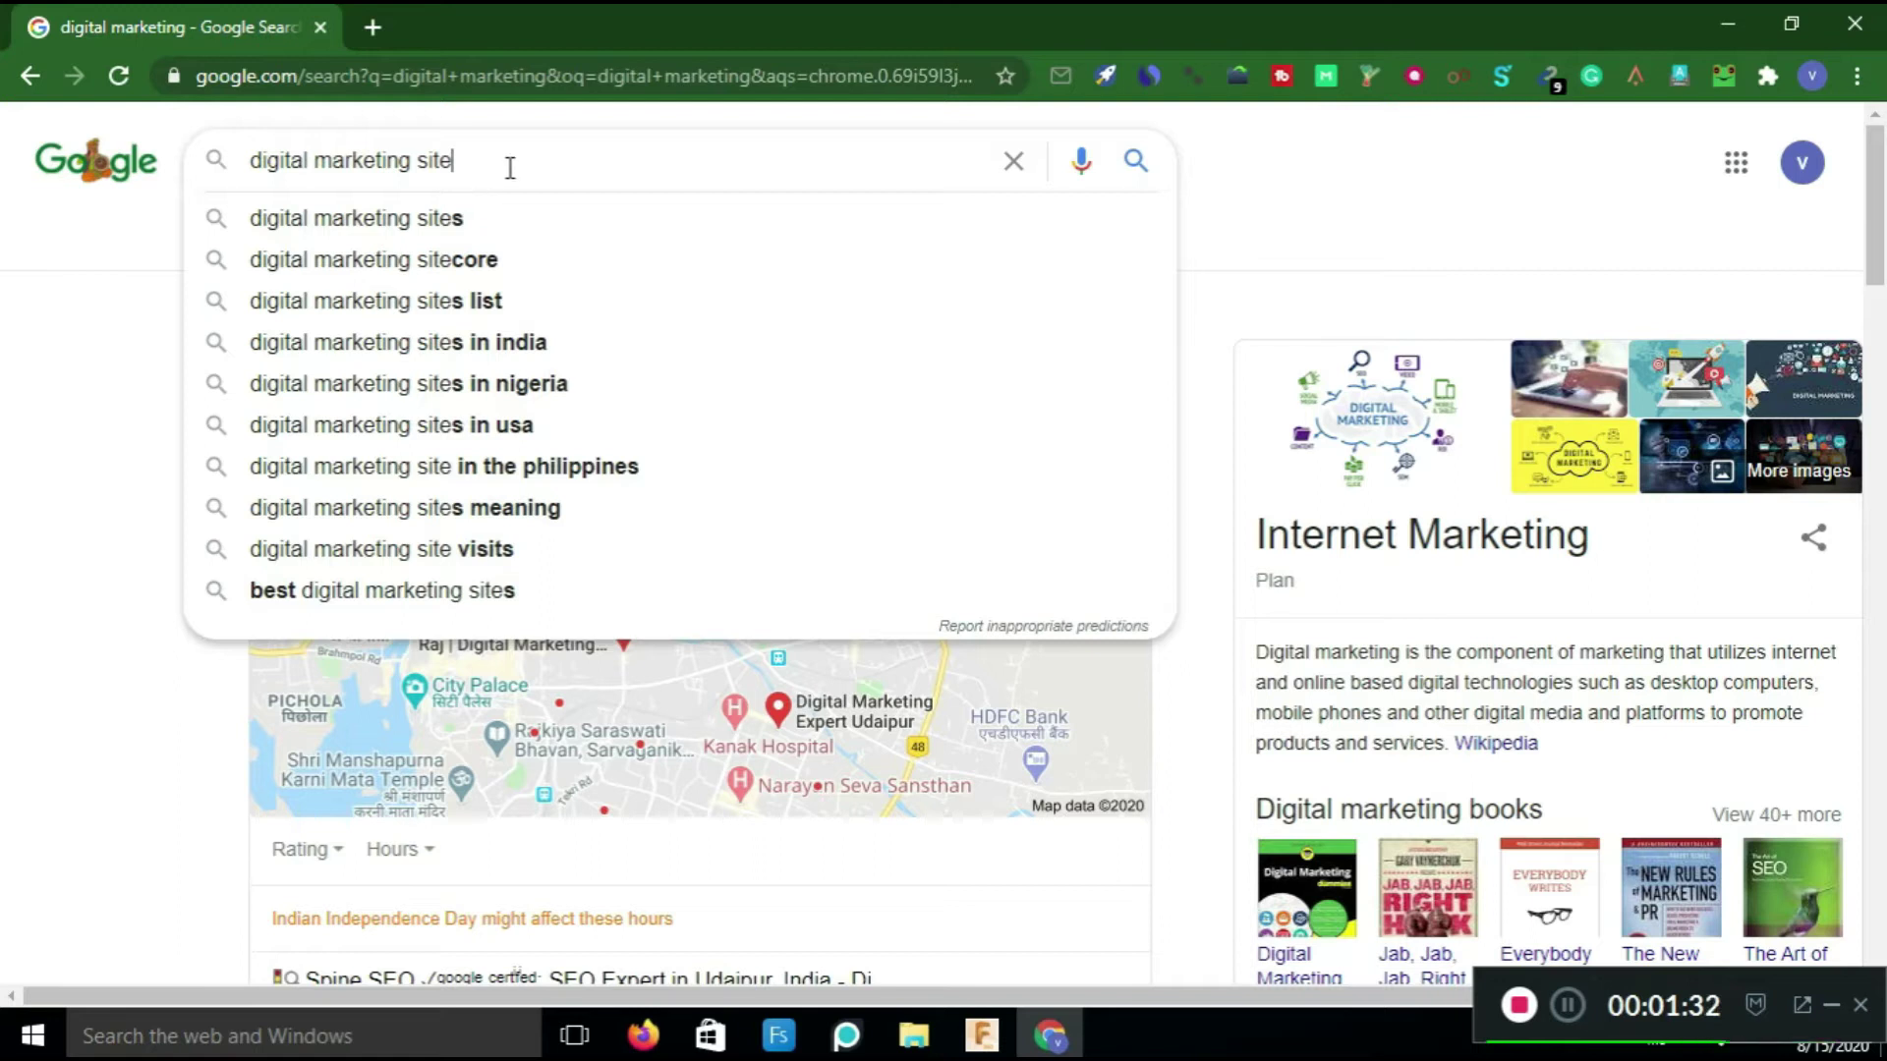
{"action": "type", "text": ":"}
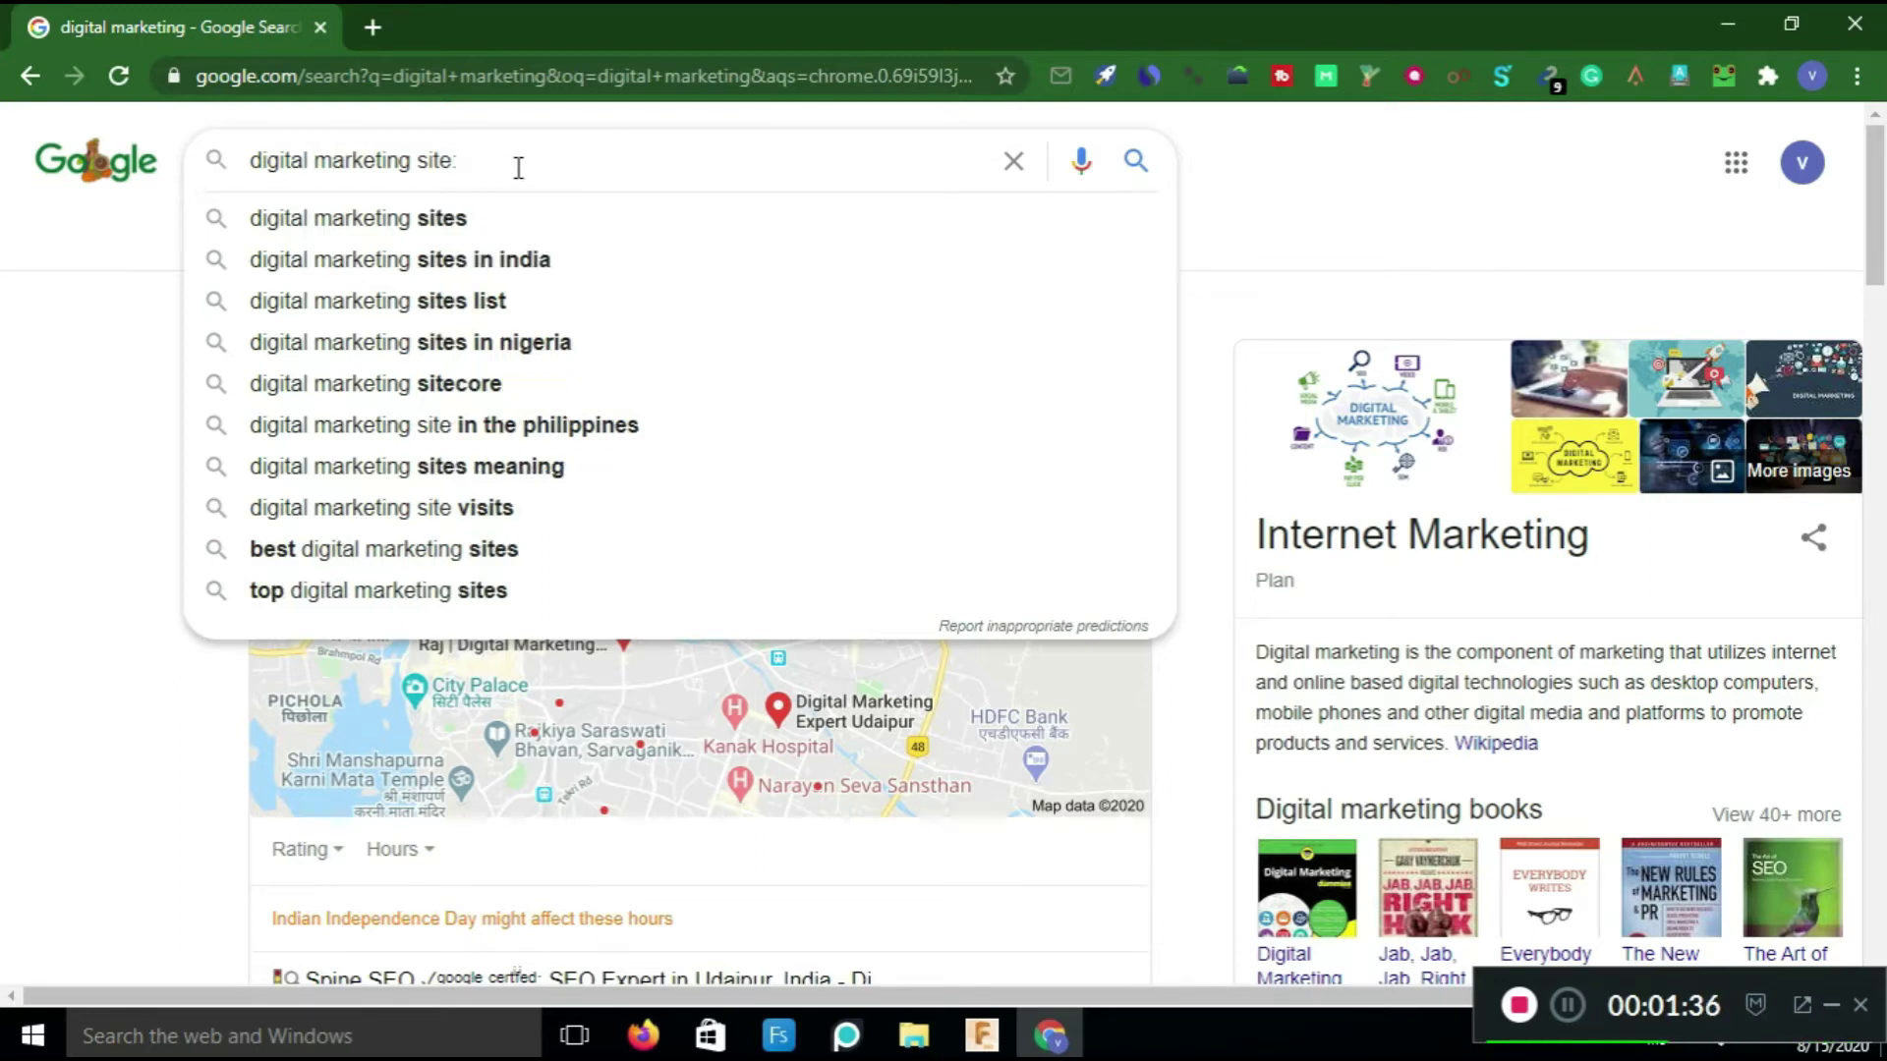
{"action": "type", "text": "facebook.com"}
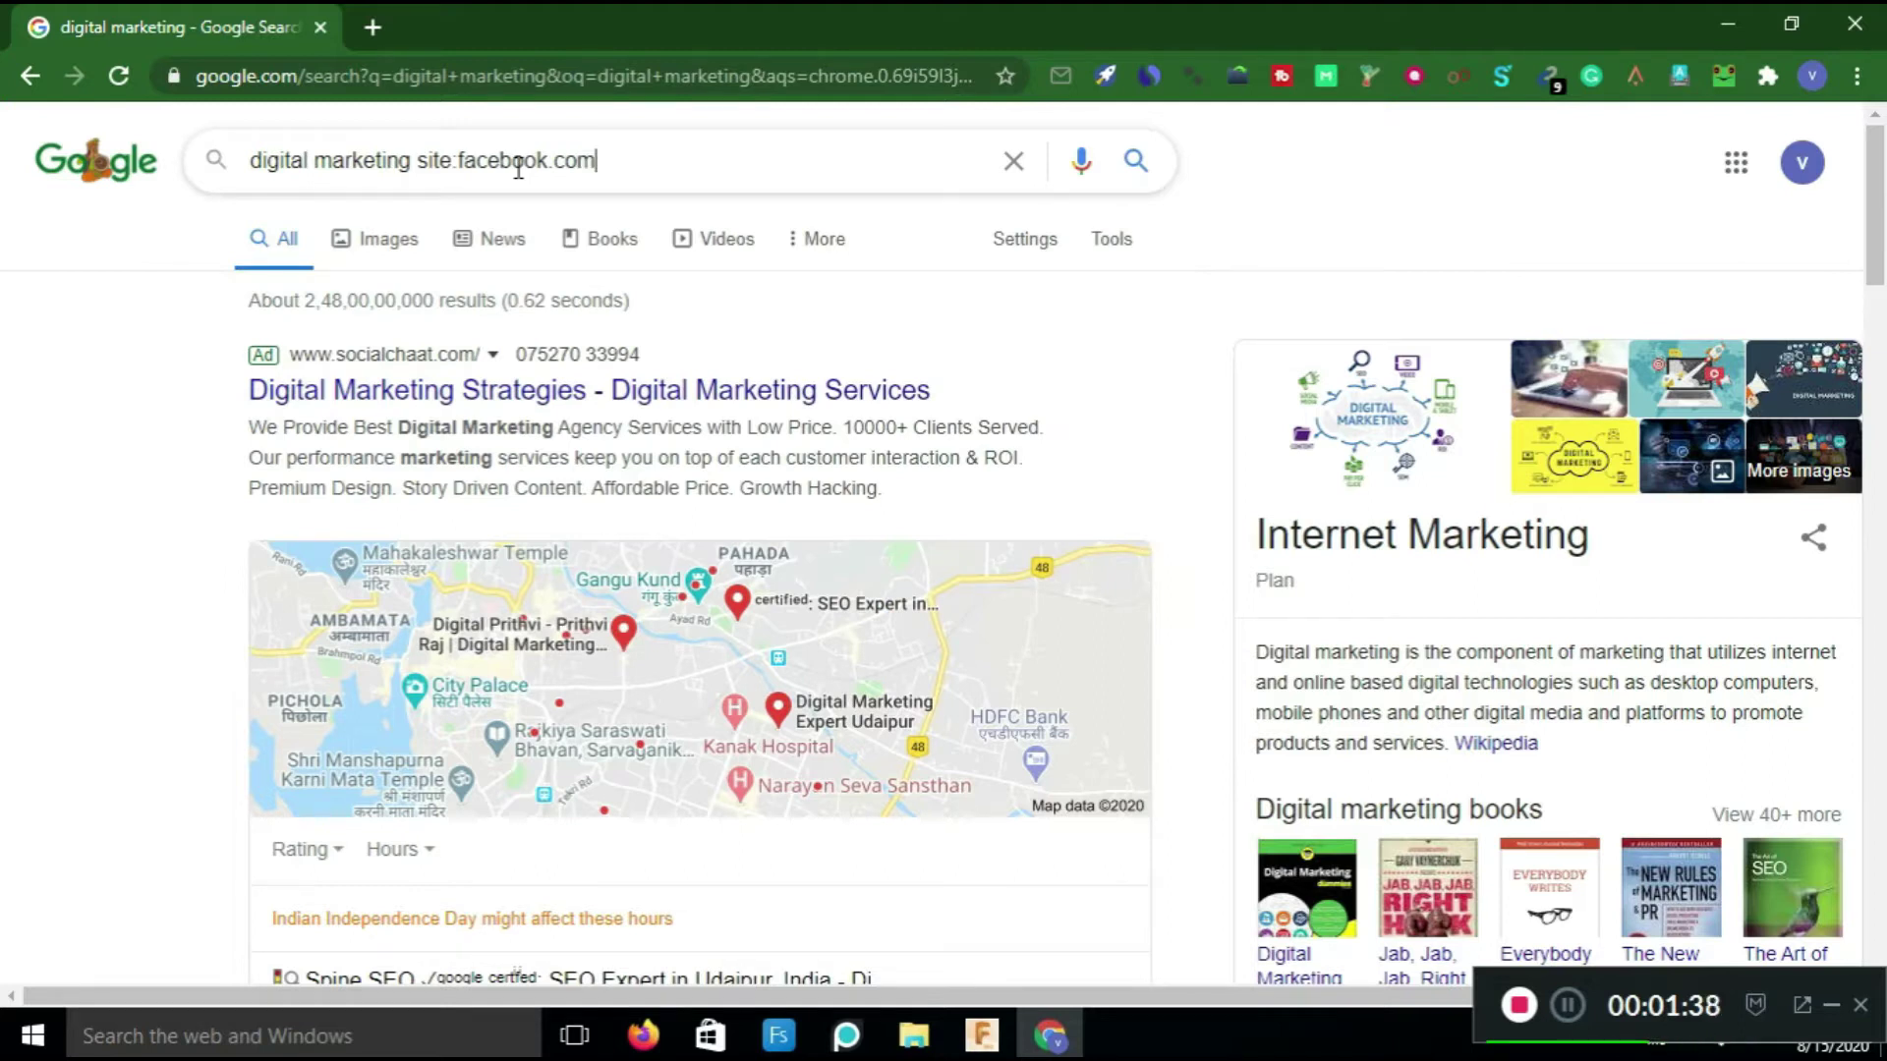
{"action": "key", "text": "Return"}
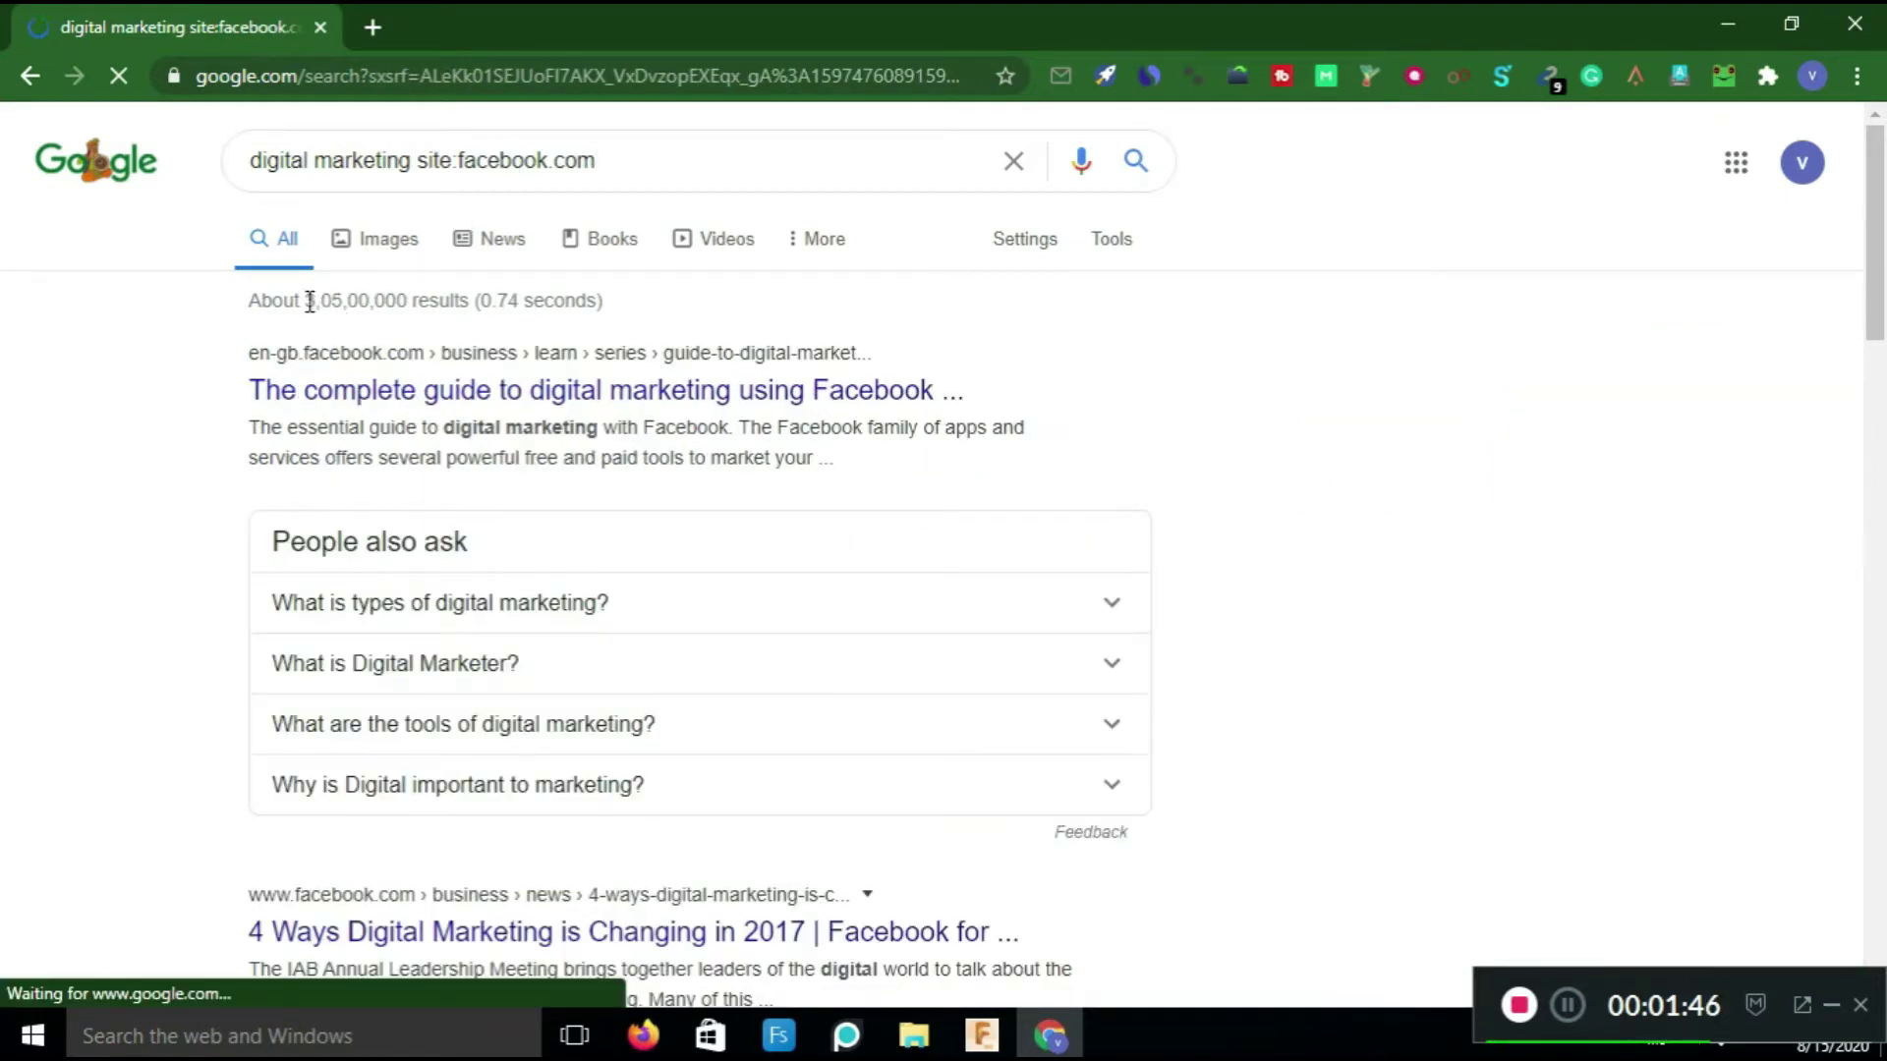
Examine the result count and the listed Facebook pages, then highlight the site:facebook.com part of the query.
{"action": "left_click_drag", "start_coordinate": [312, 300], "coordinate": [412, 298]}
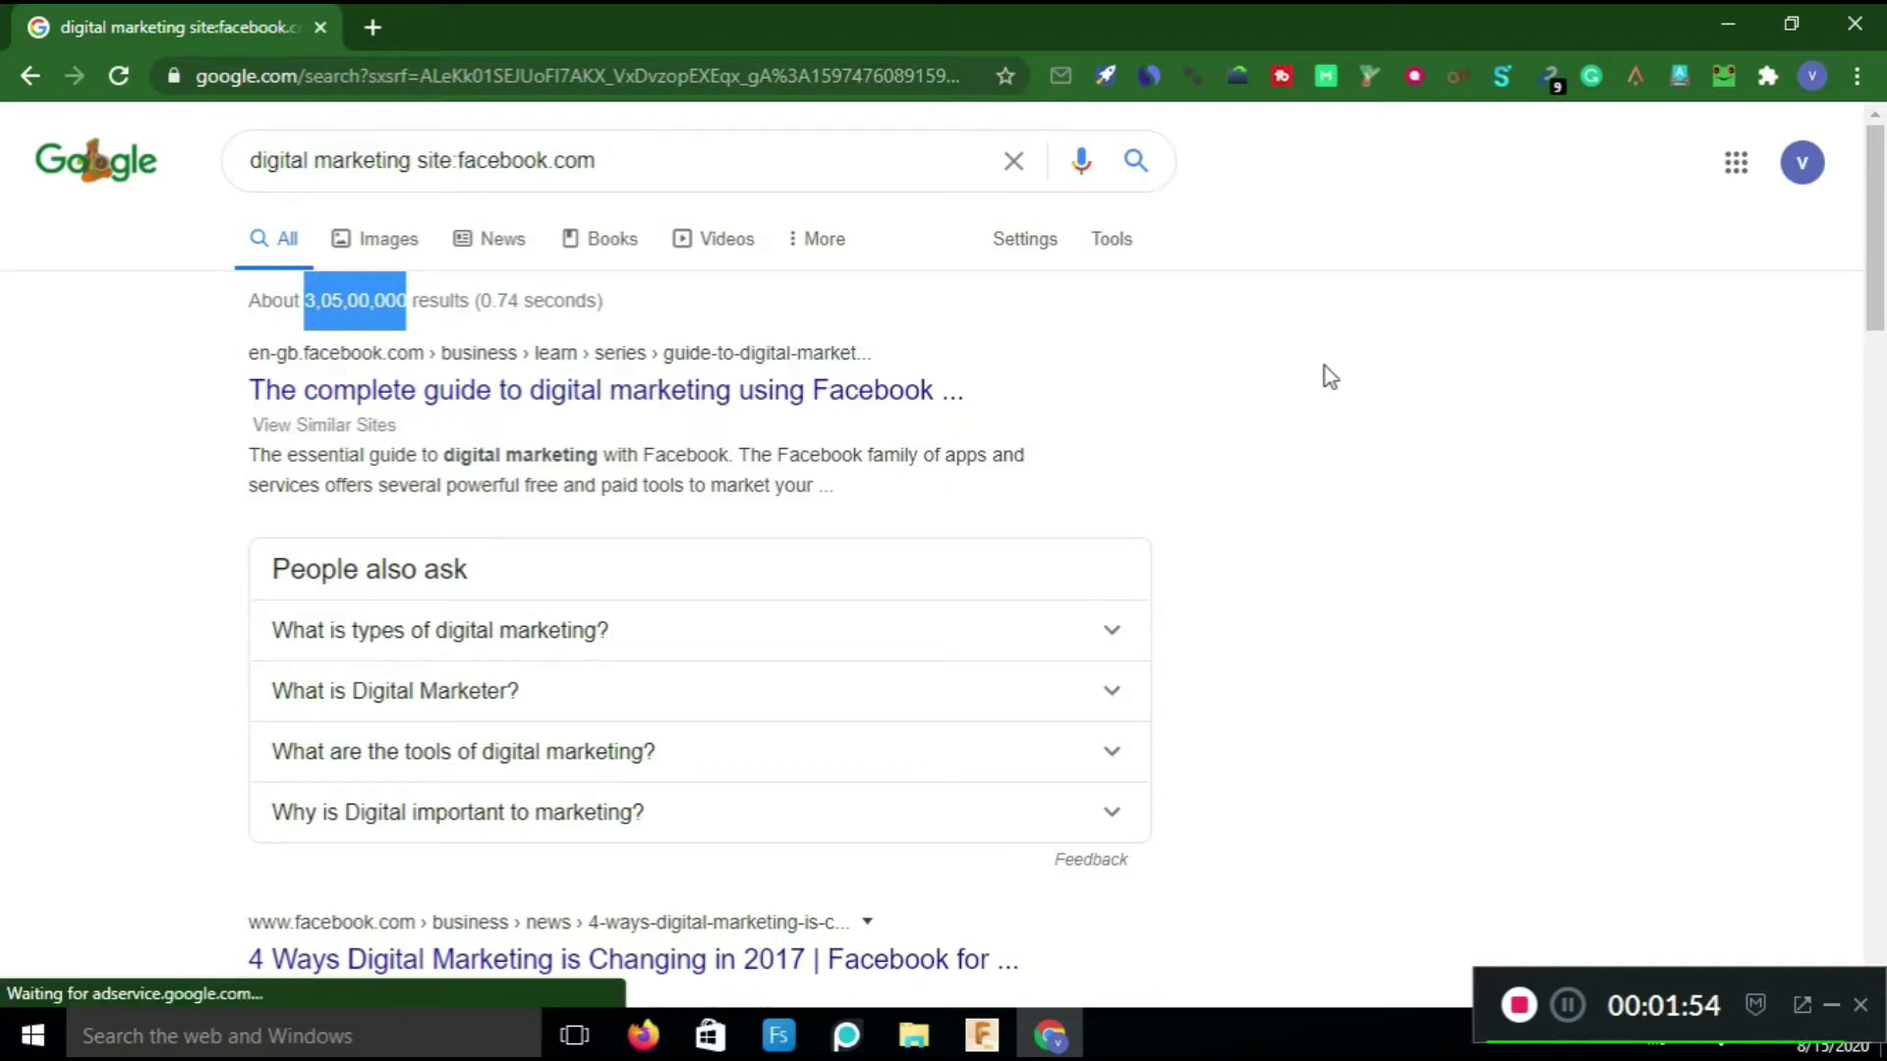
{"action": "scroll", "coordinate": [1879, 200], "scroll_direction": "down", "scroll_amount": 6}
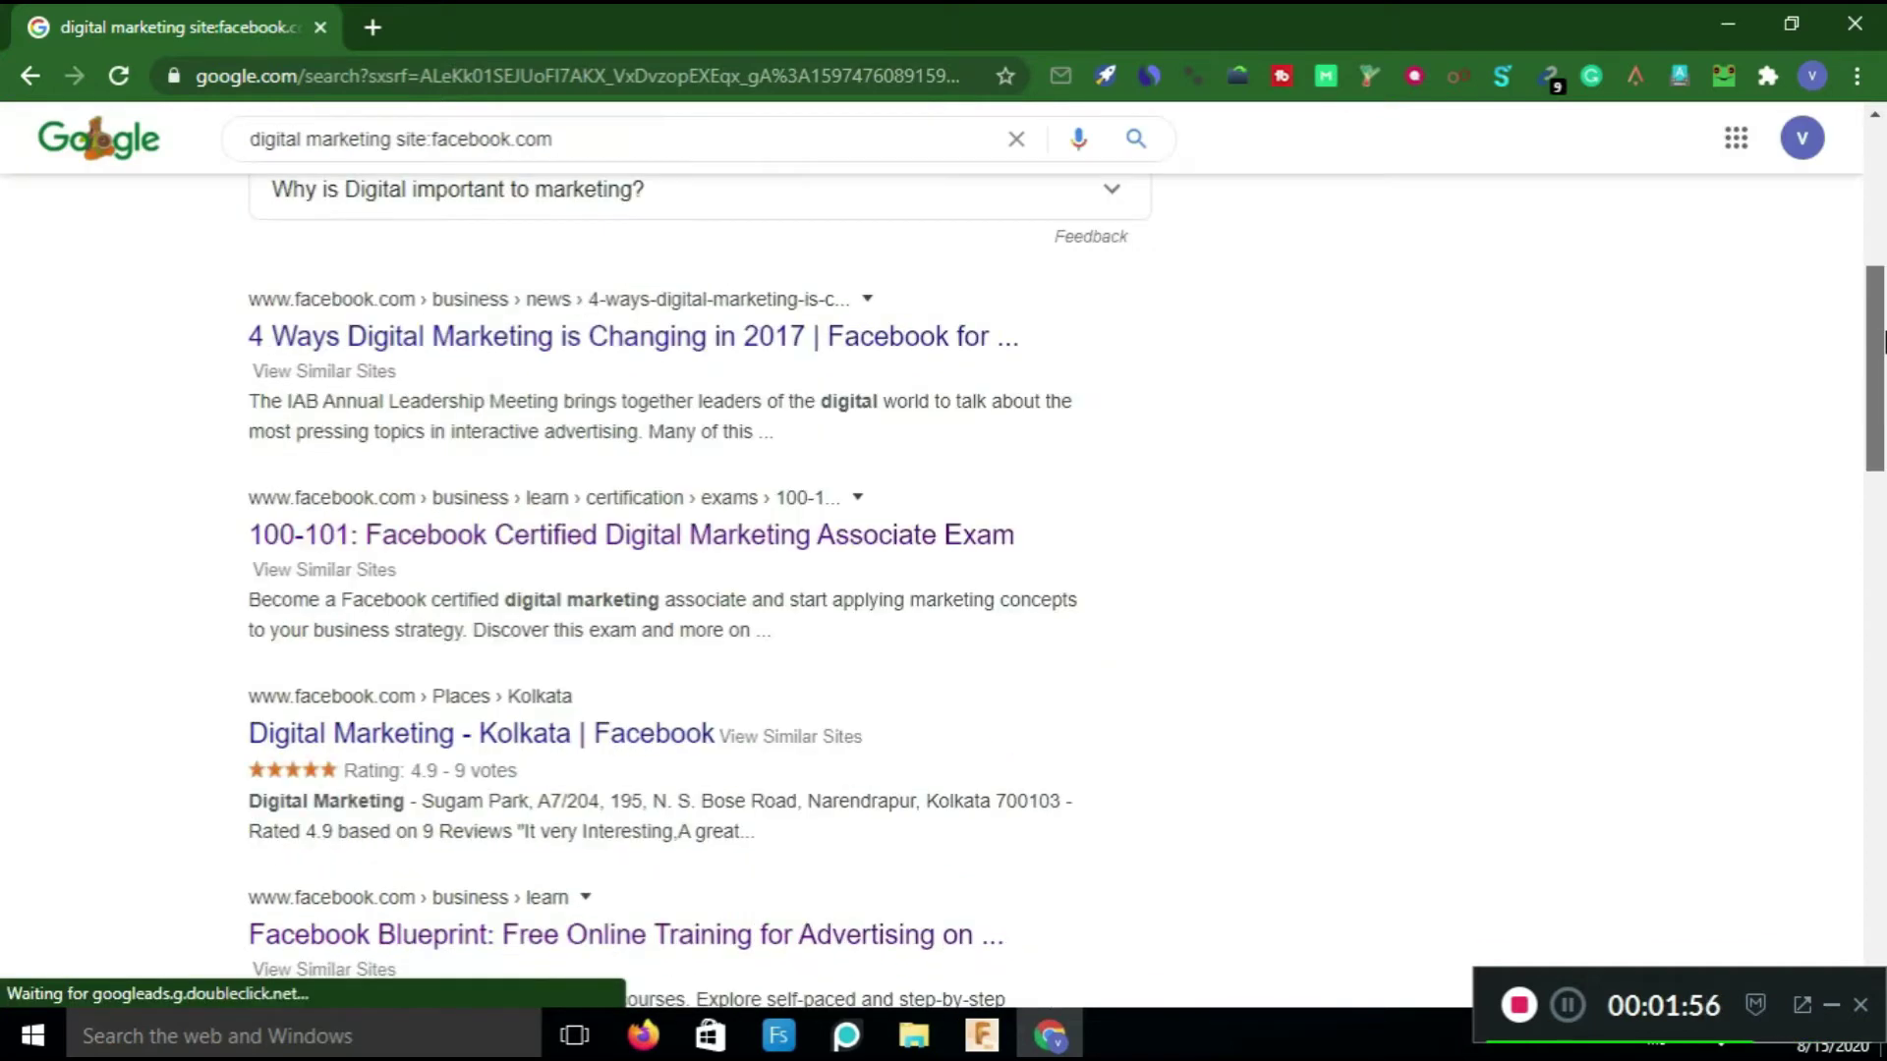
{"action": "scroll", "coordinate": [1828, 314], "scroll_direction": "down", "scroll_amount": 1}
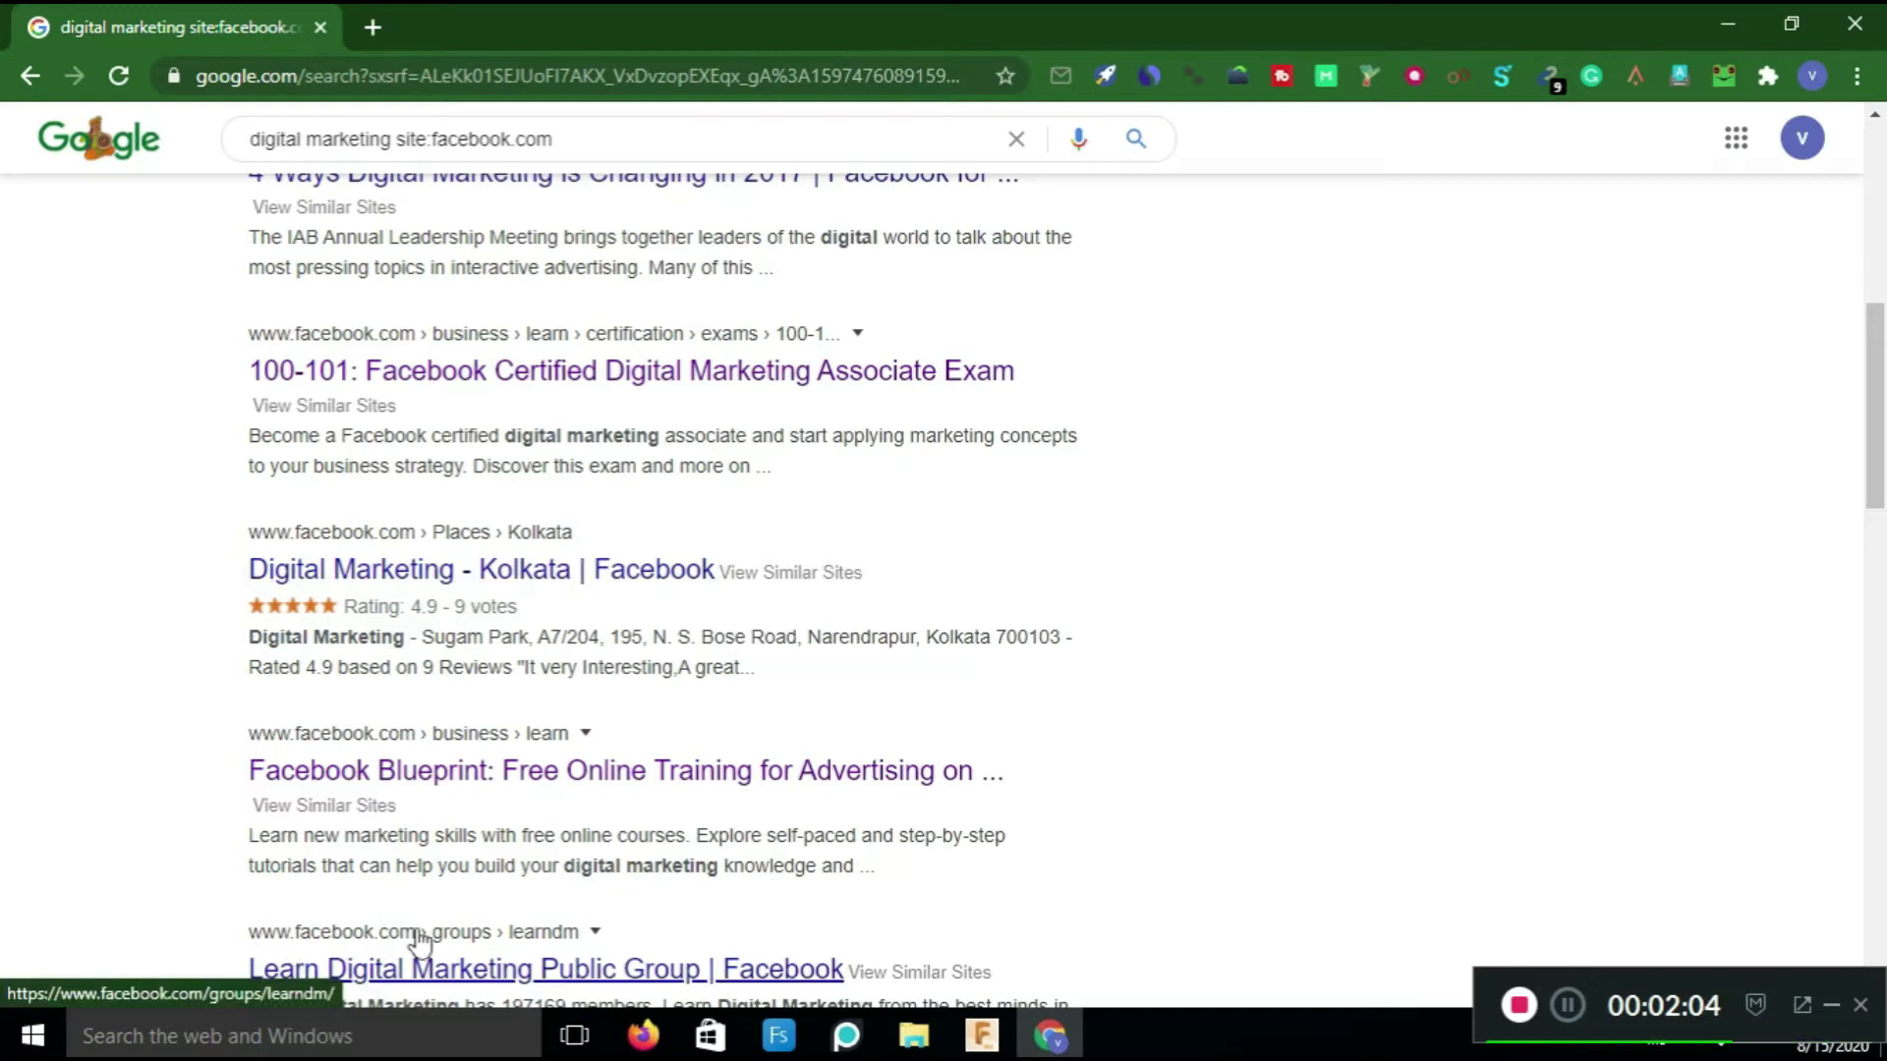
{"action": "left_click_drag", "start_coordinate": [1877, 422], "coordinate": [1877, 242]}
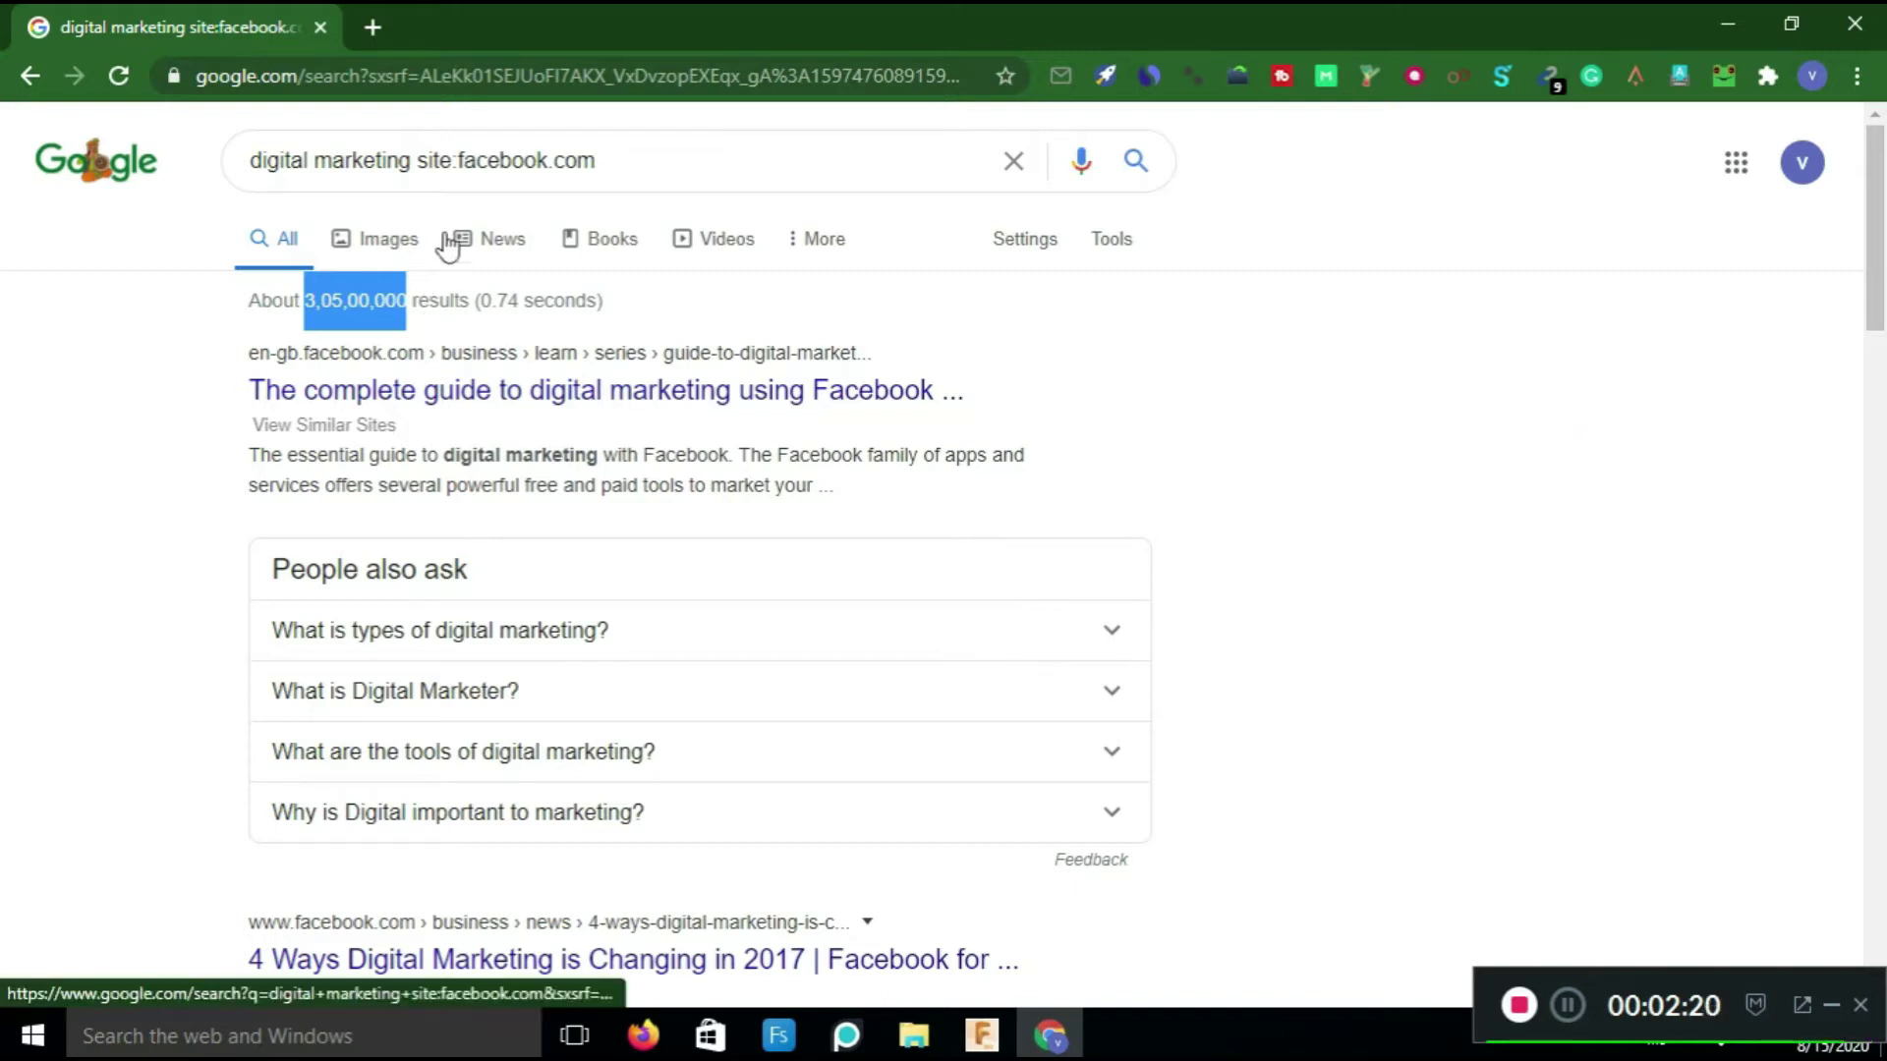
{"action": "left_click_drag", "start_coordinate": [411, 161], "coordinate": [595, 167]}
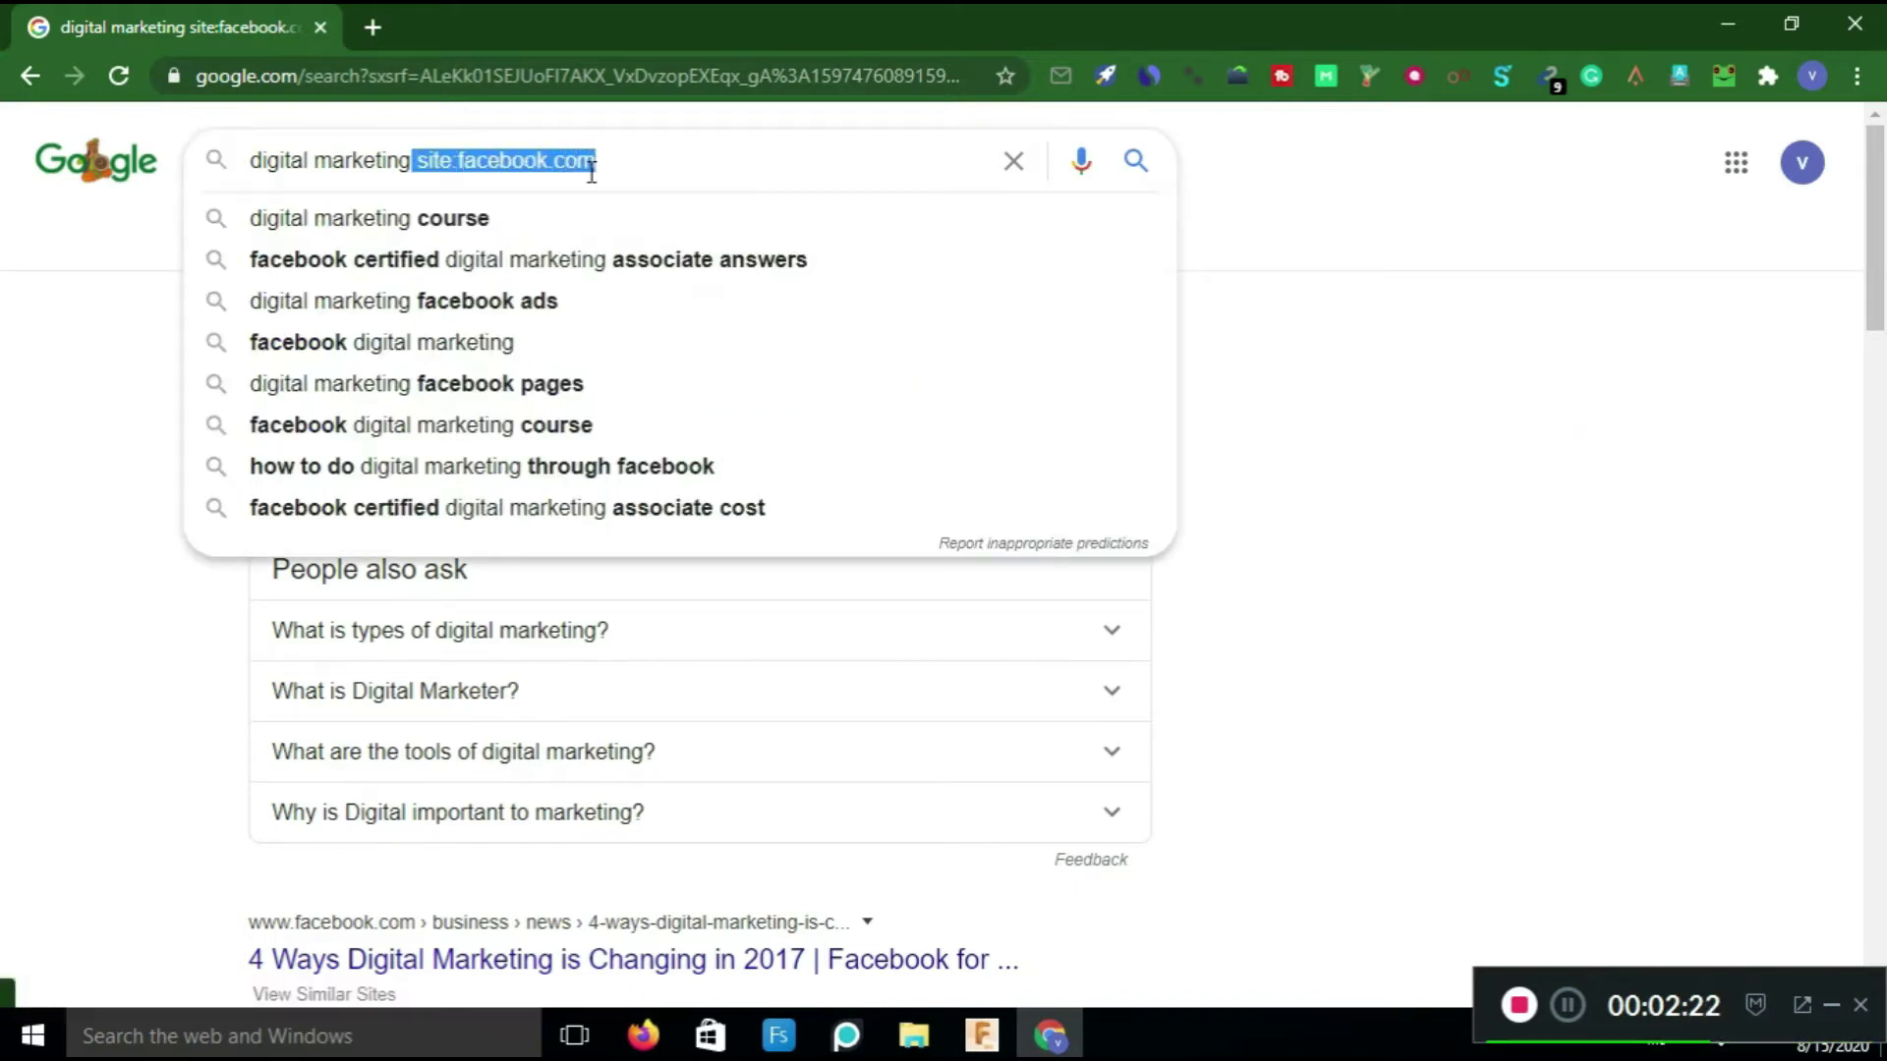
Search Google for site:facebook.com alone, and highlight the query and the number of results.
{"action": "left_click", "coordinate": [553, 77]}
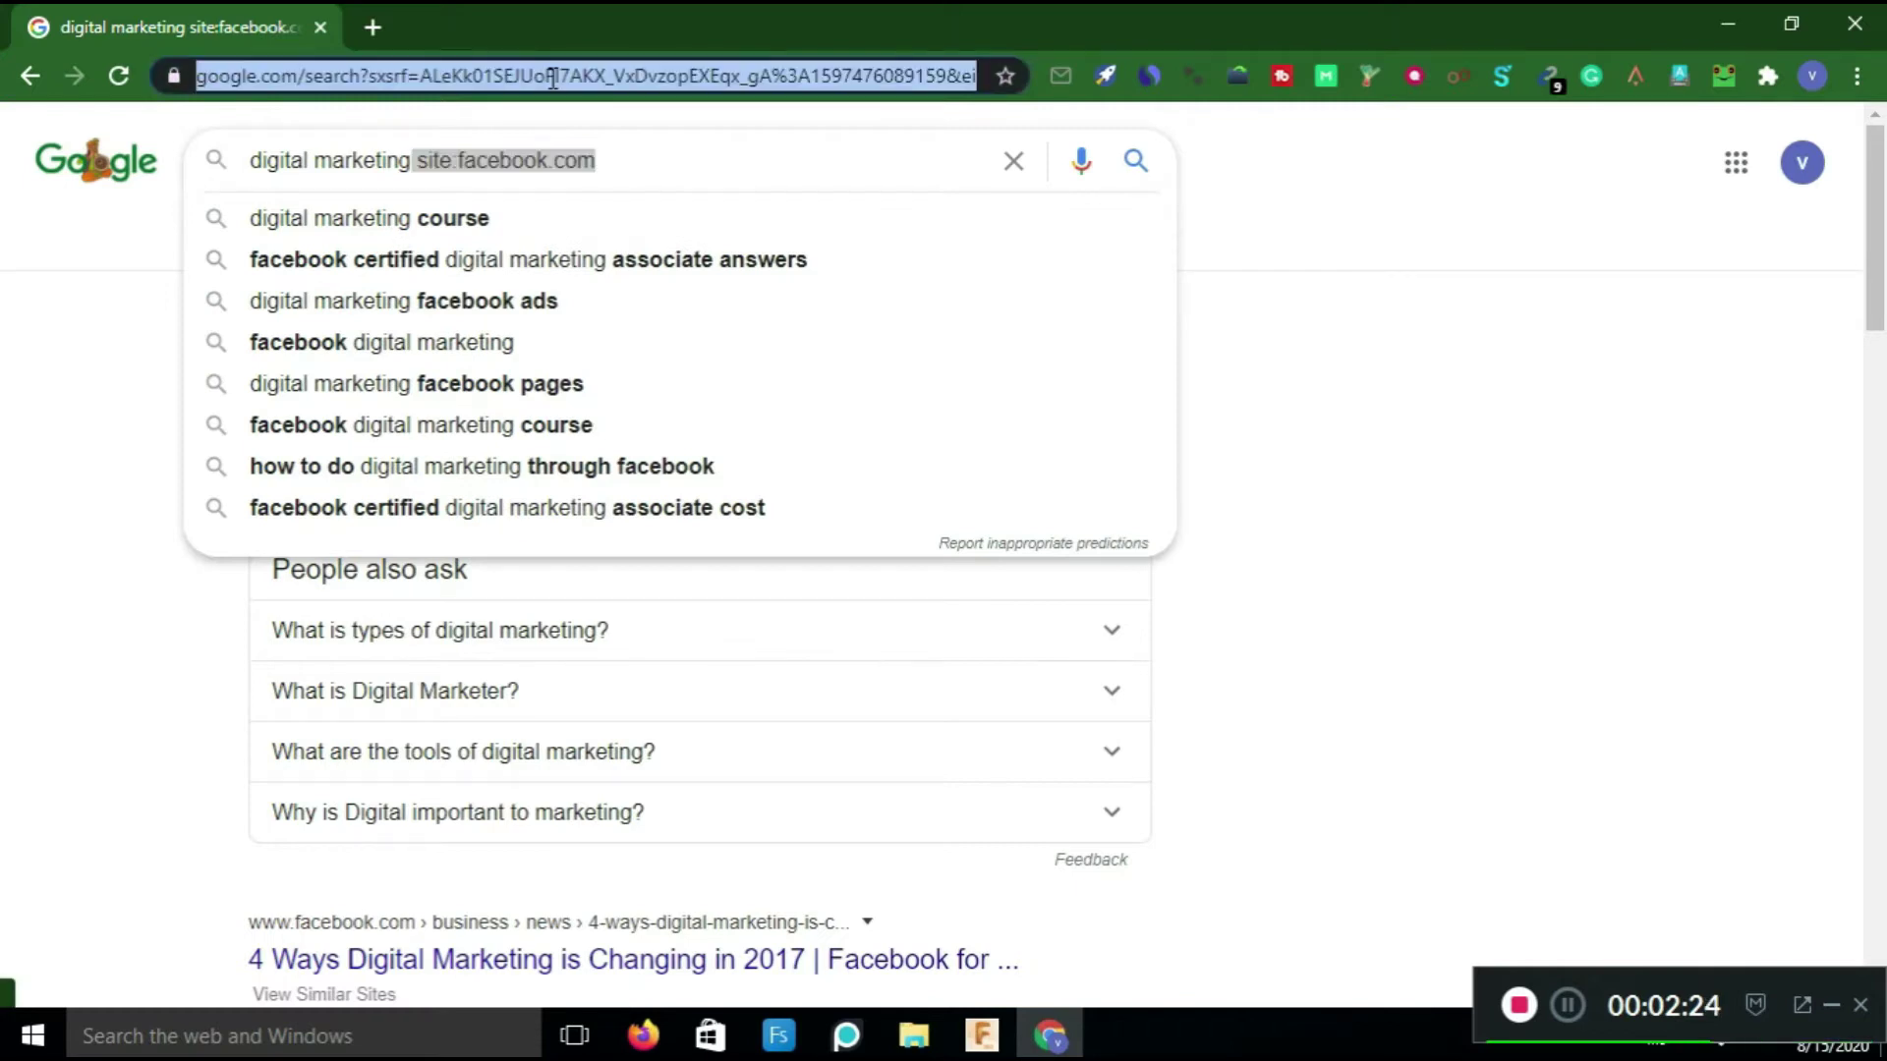
{"action": "type", "text": "site"}
{"action": "key", "text": "Return"}
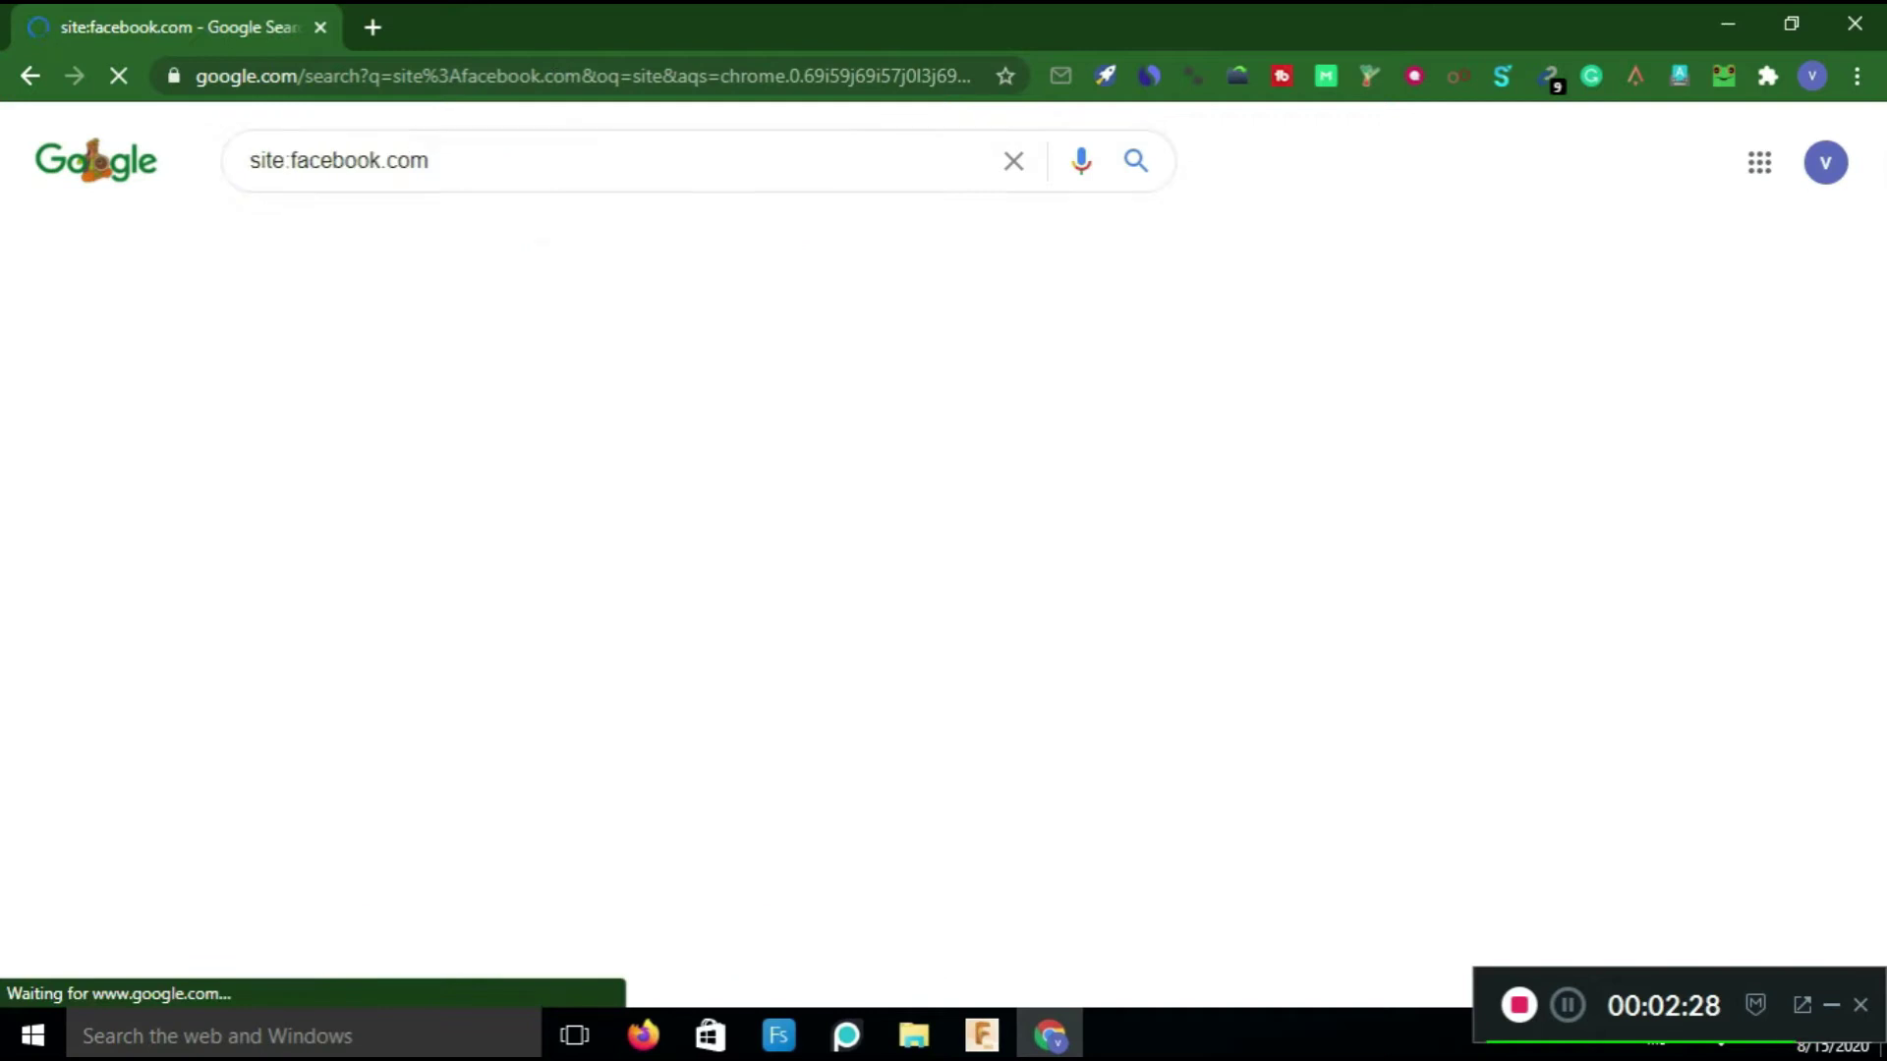
{"action": "left_click_drag", "start_coordinate": [305, 306], "coordinate": [431, 310]}
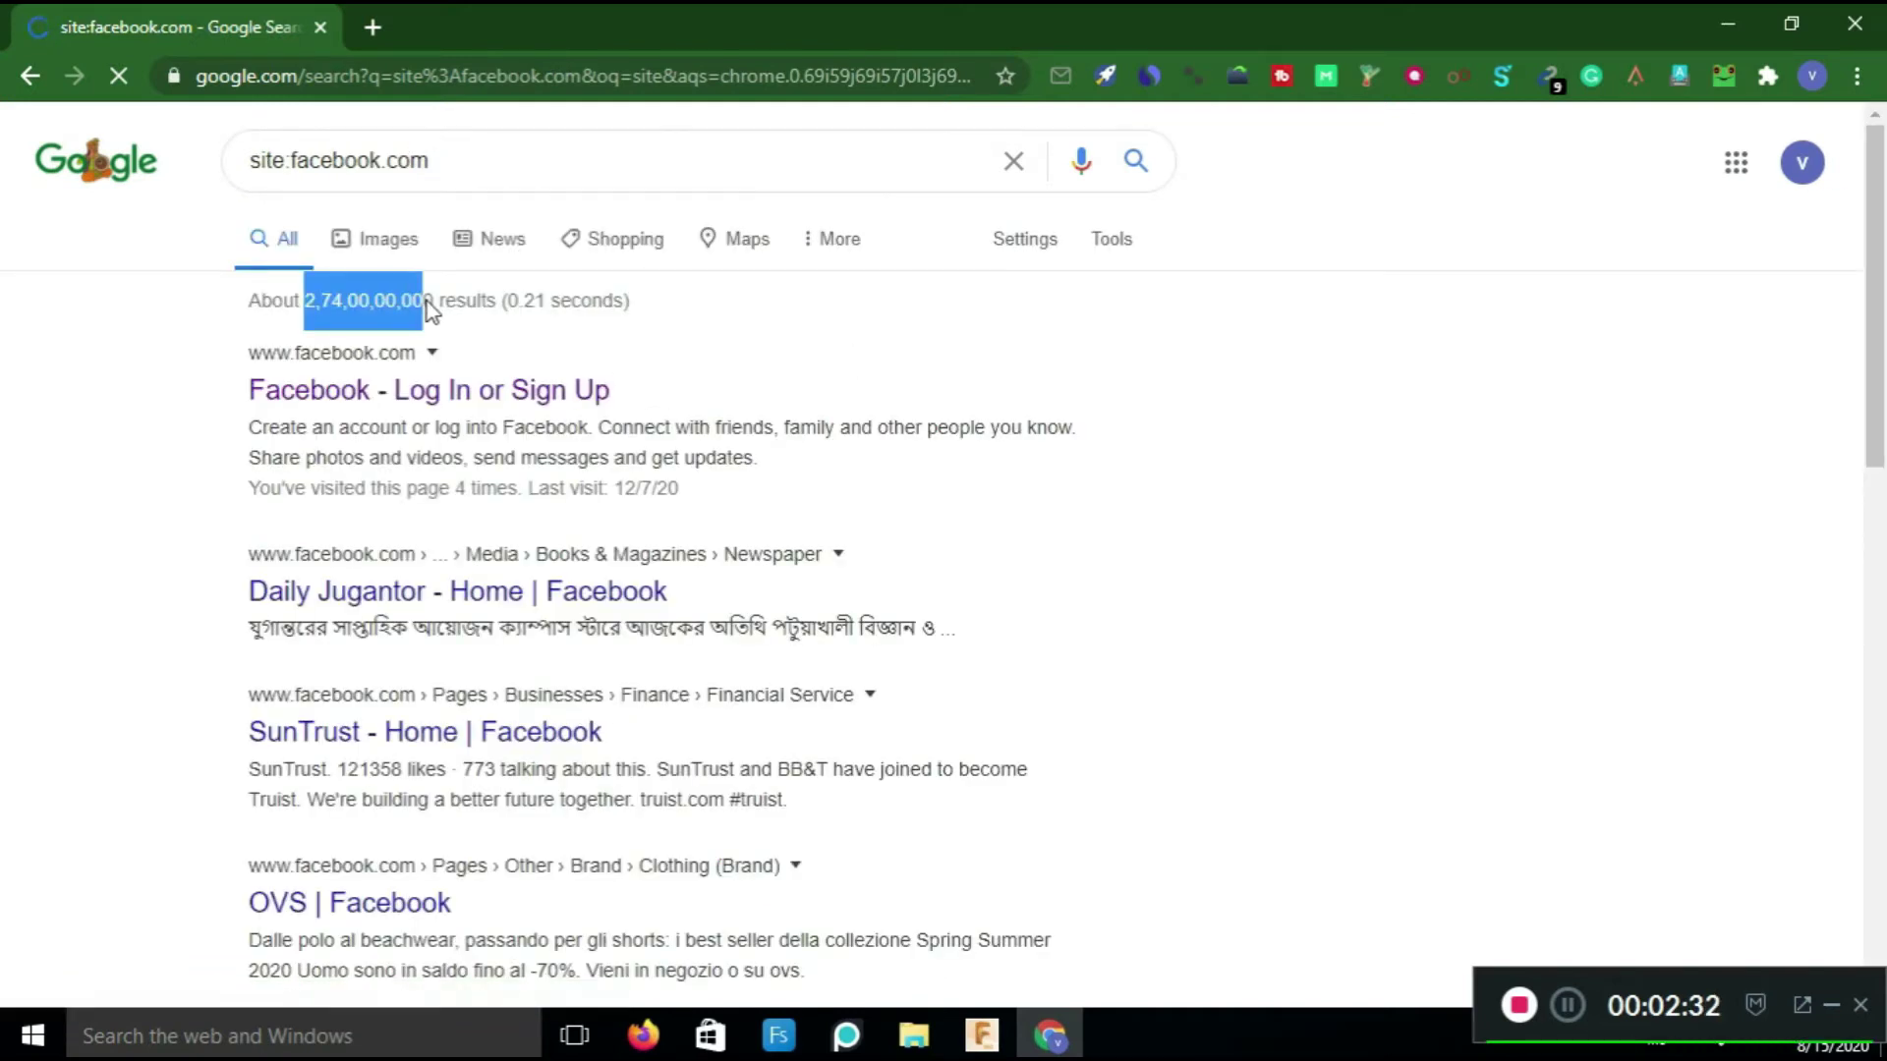
{"action": "left_click_drag", "start_coordinate": [253, 157], "coordinate": [521, 193]}
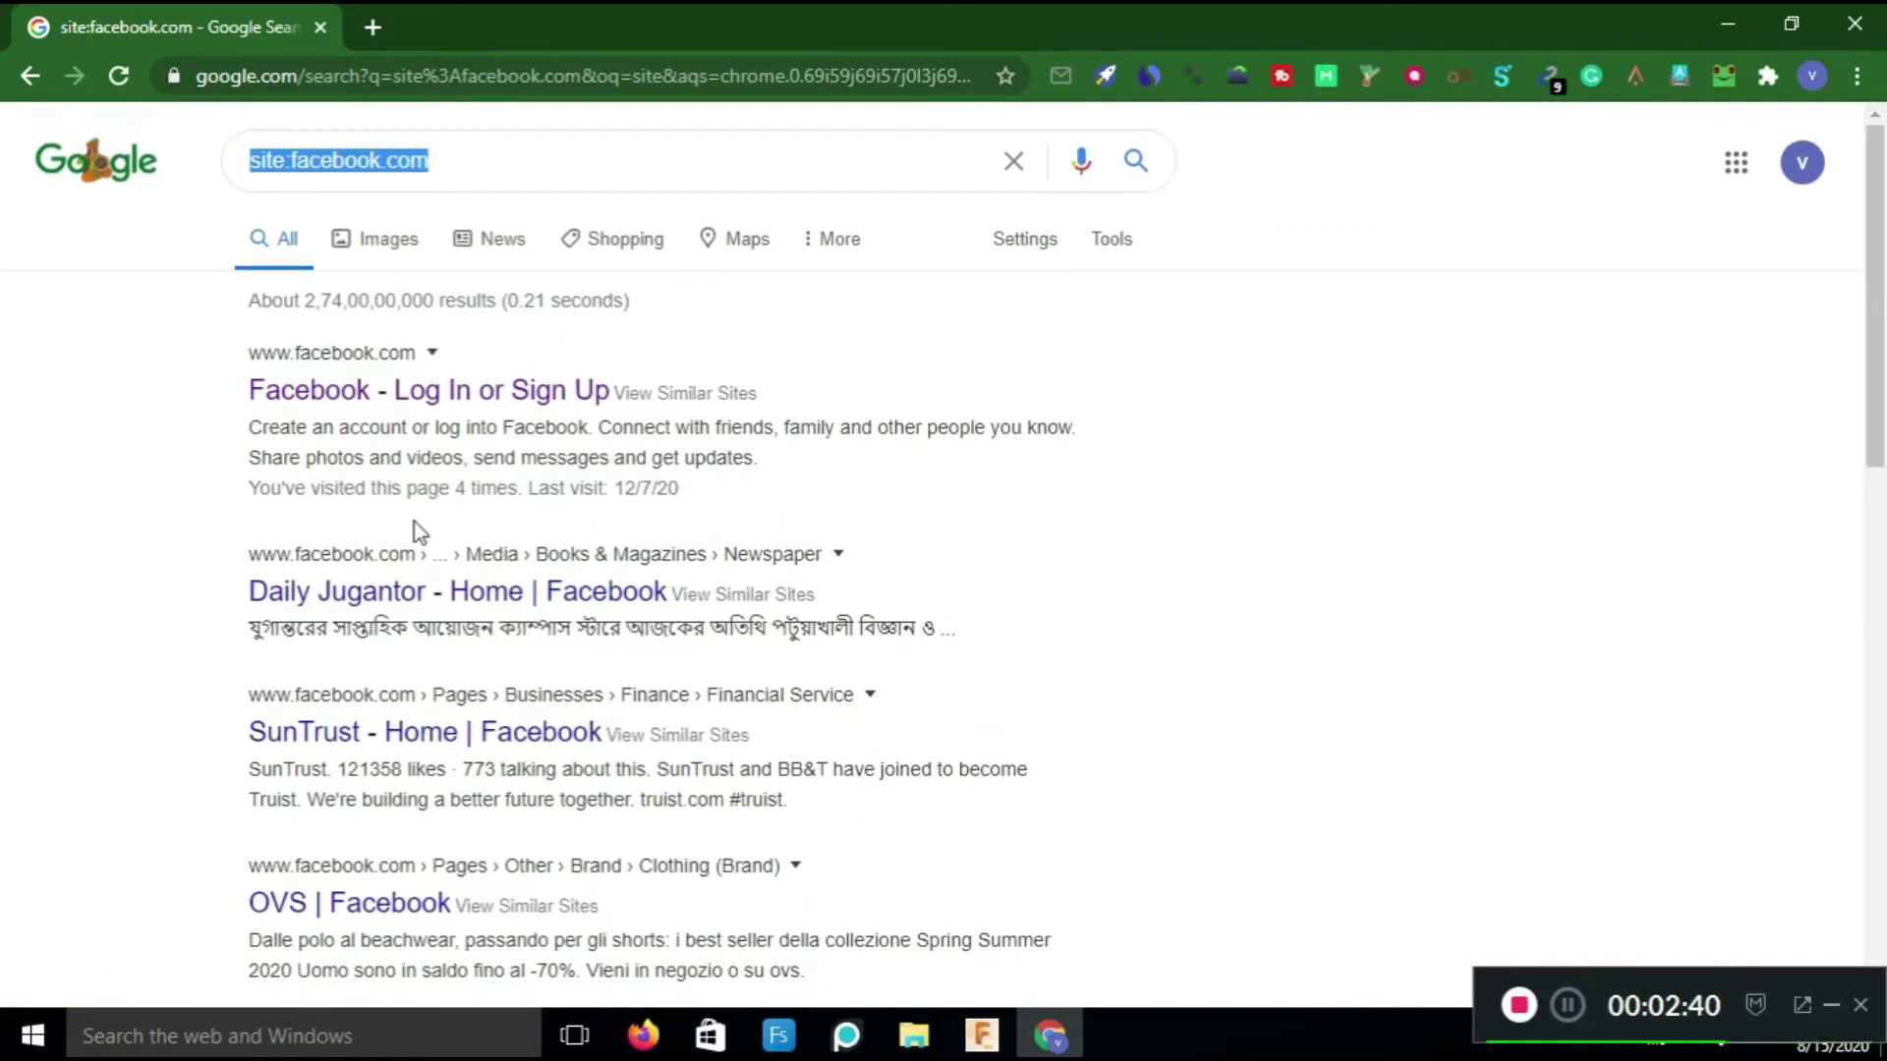
{"action": "left_click_drag", "start_coordinate": [305, 300], "coordinate": [434, 298]}
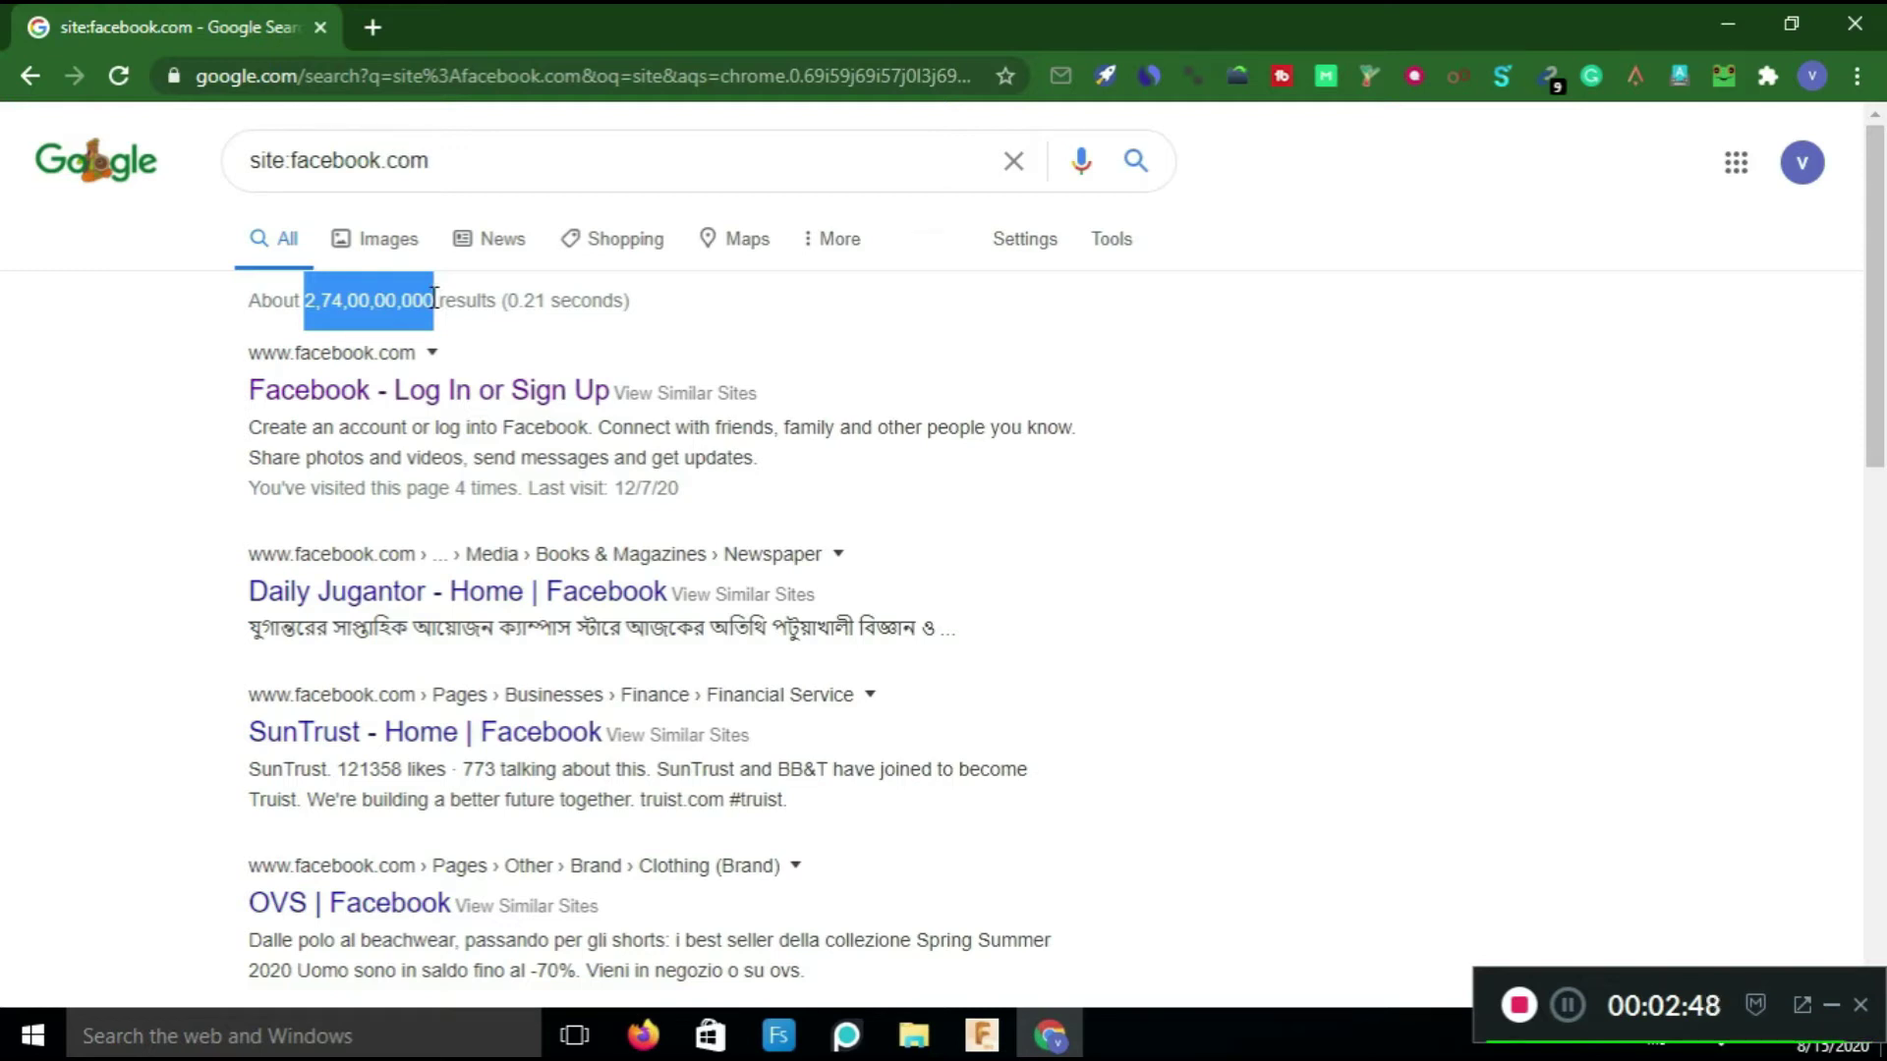
{"action": "left_click", "coordinate": [1518, 1004]}
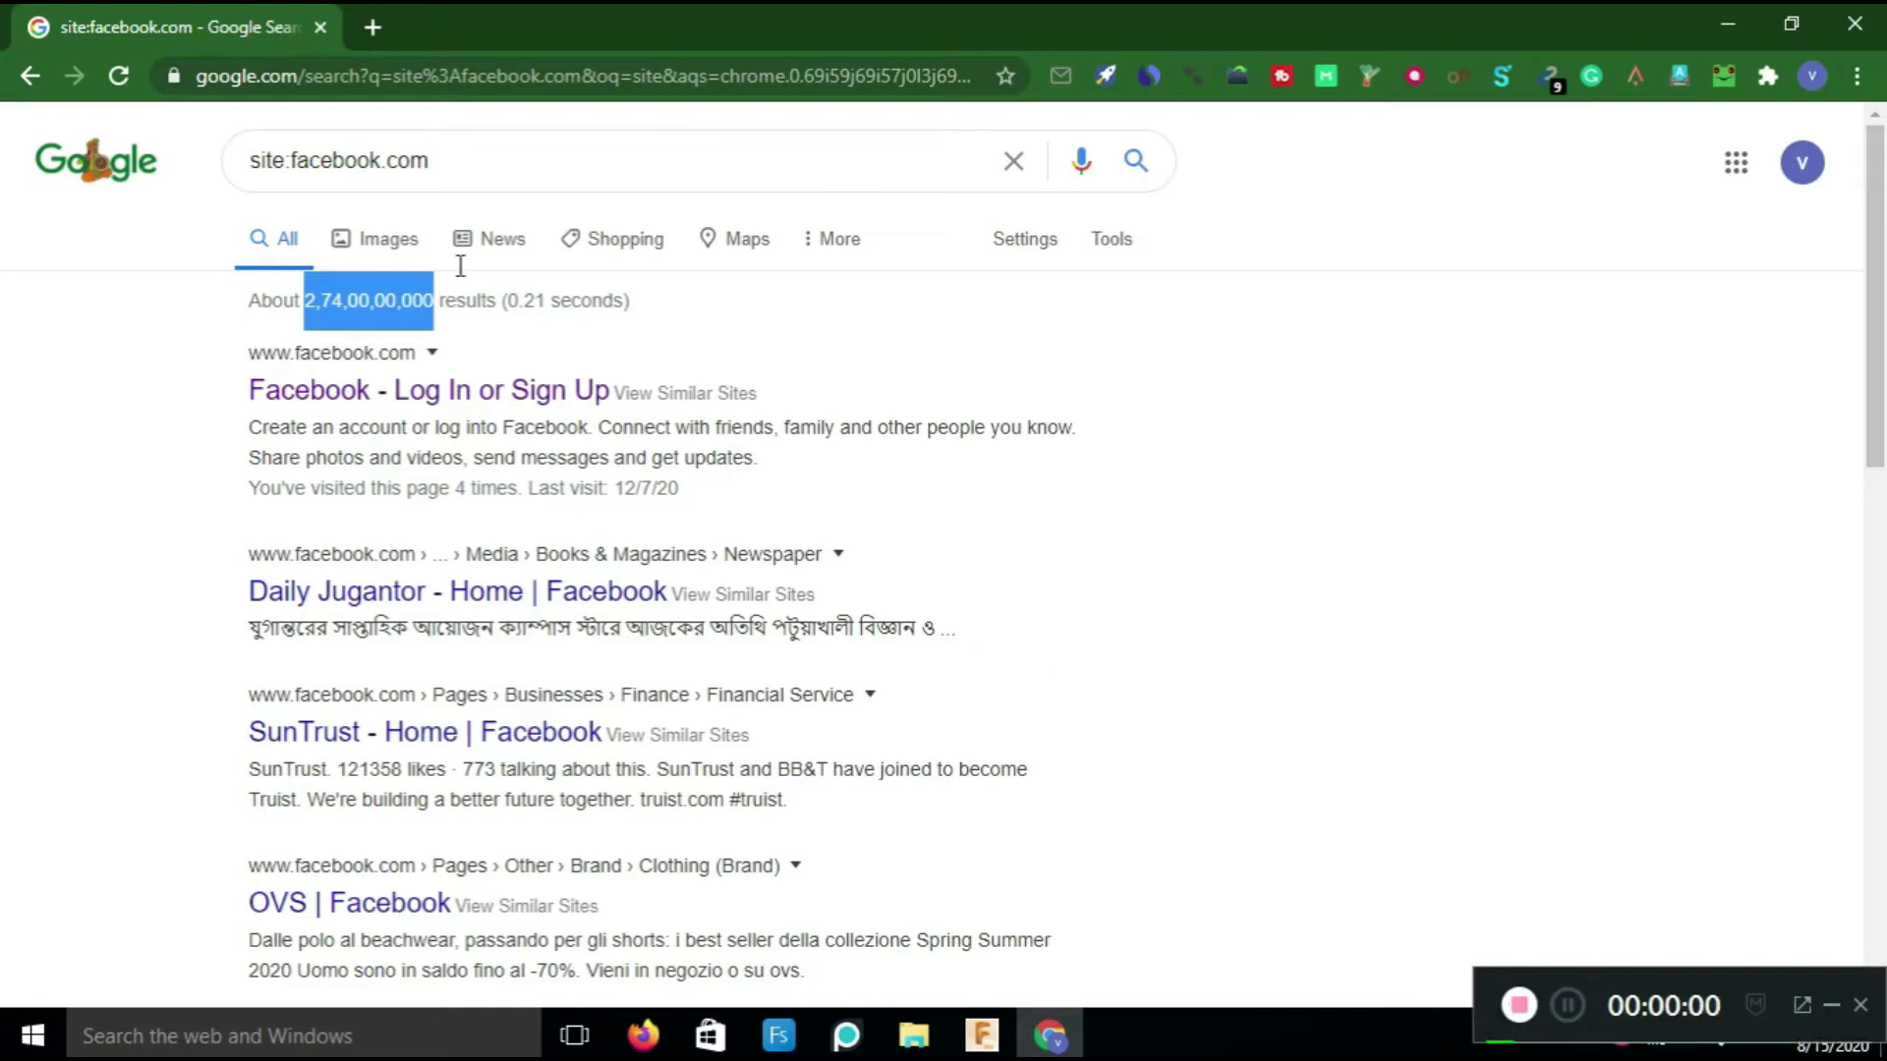
Search Google for intitle:facebook.com and highlight the titles of the first two results.
{"action": "left_click_drag", "start_coordinate": [438, 168], "coordinate": [202, 157]}
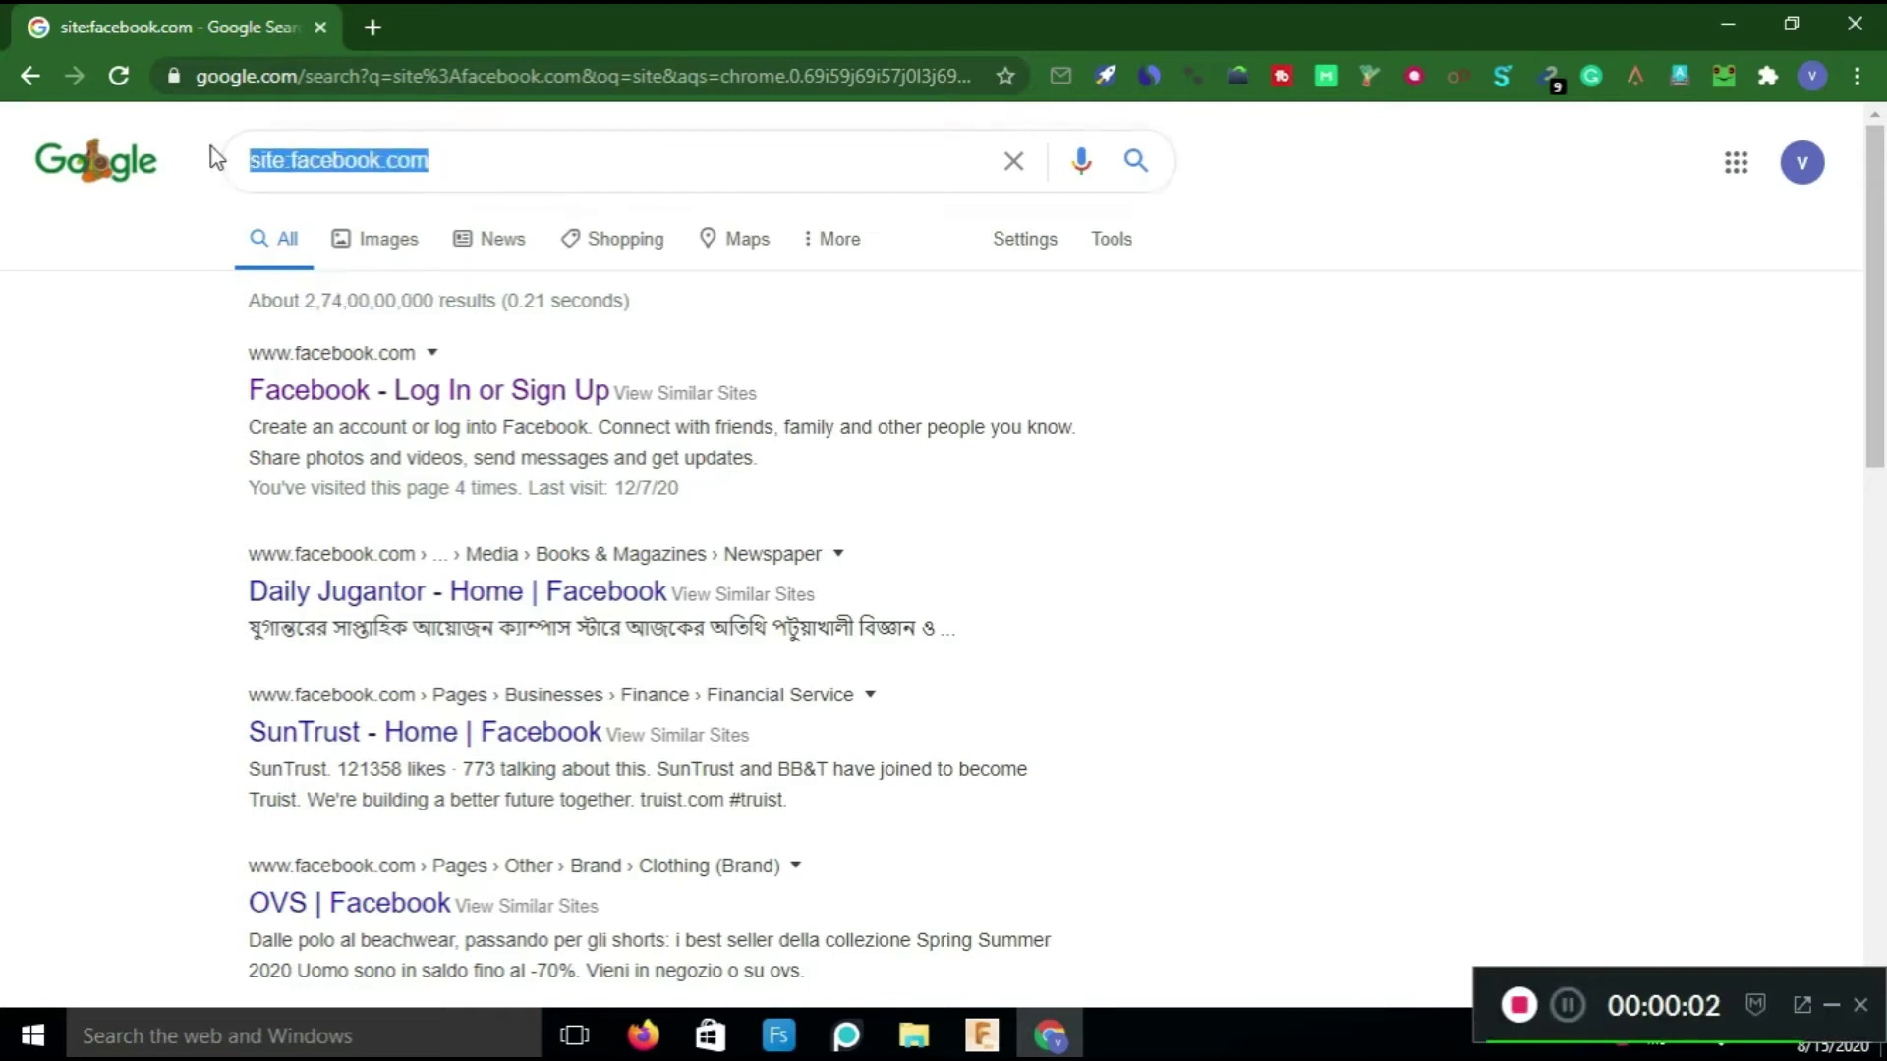
{"action": "type", "text": "int"}
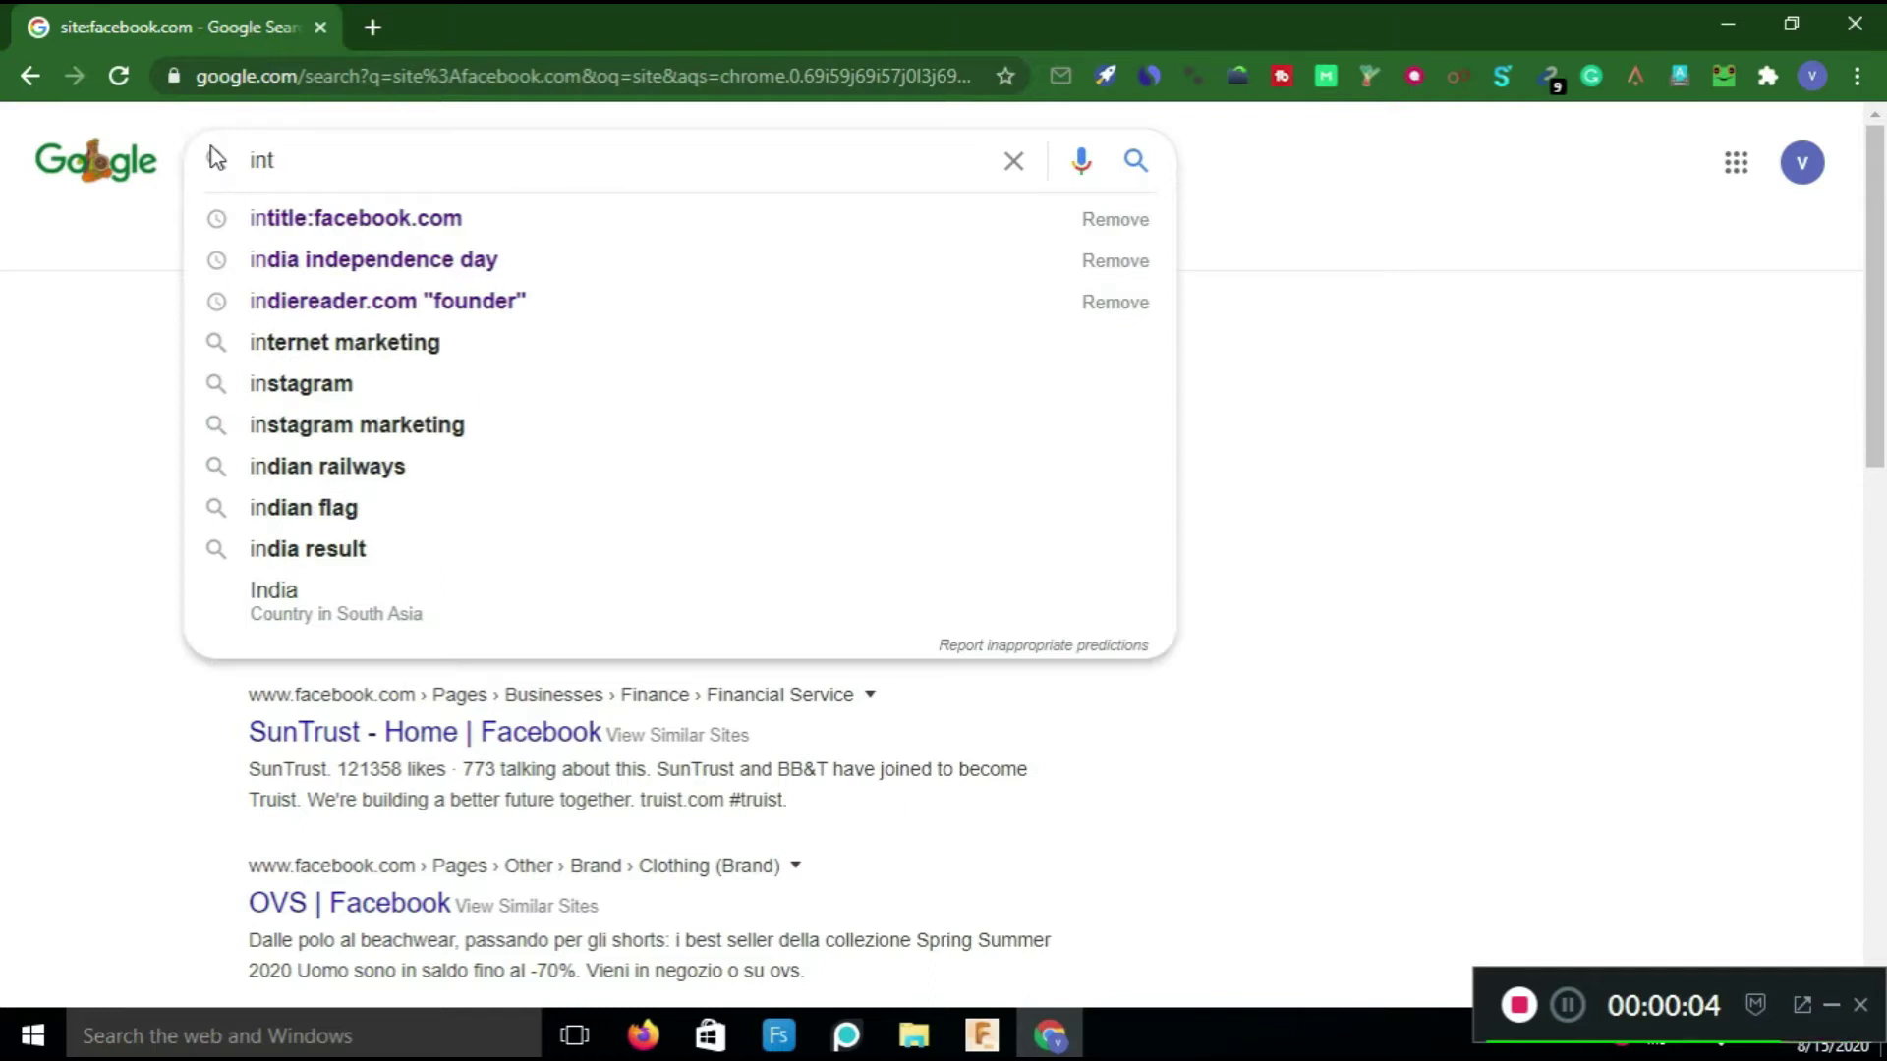
{"action": "type", "text": "itl"}
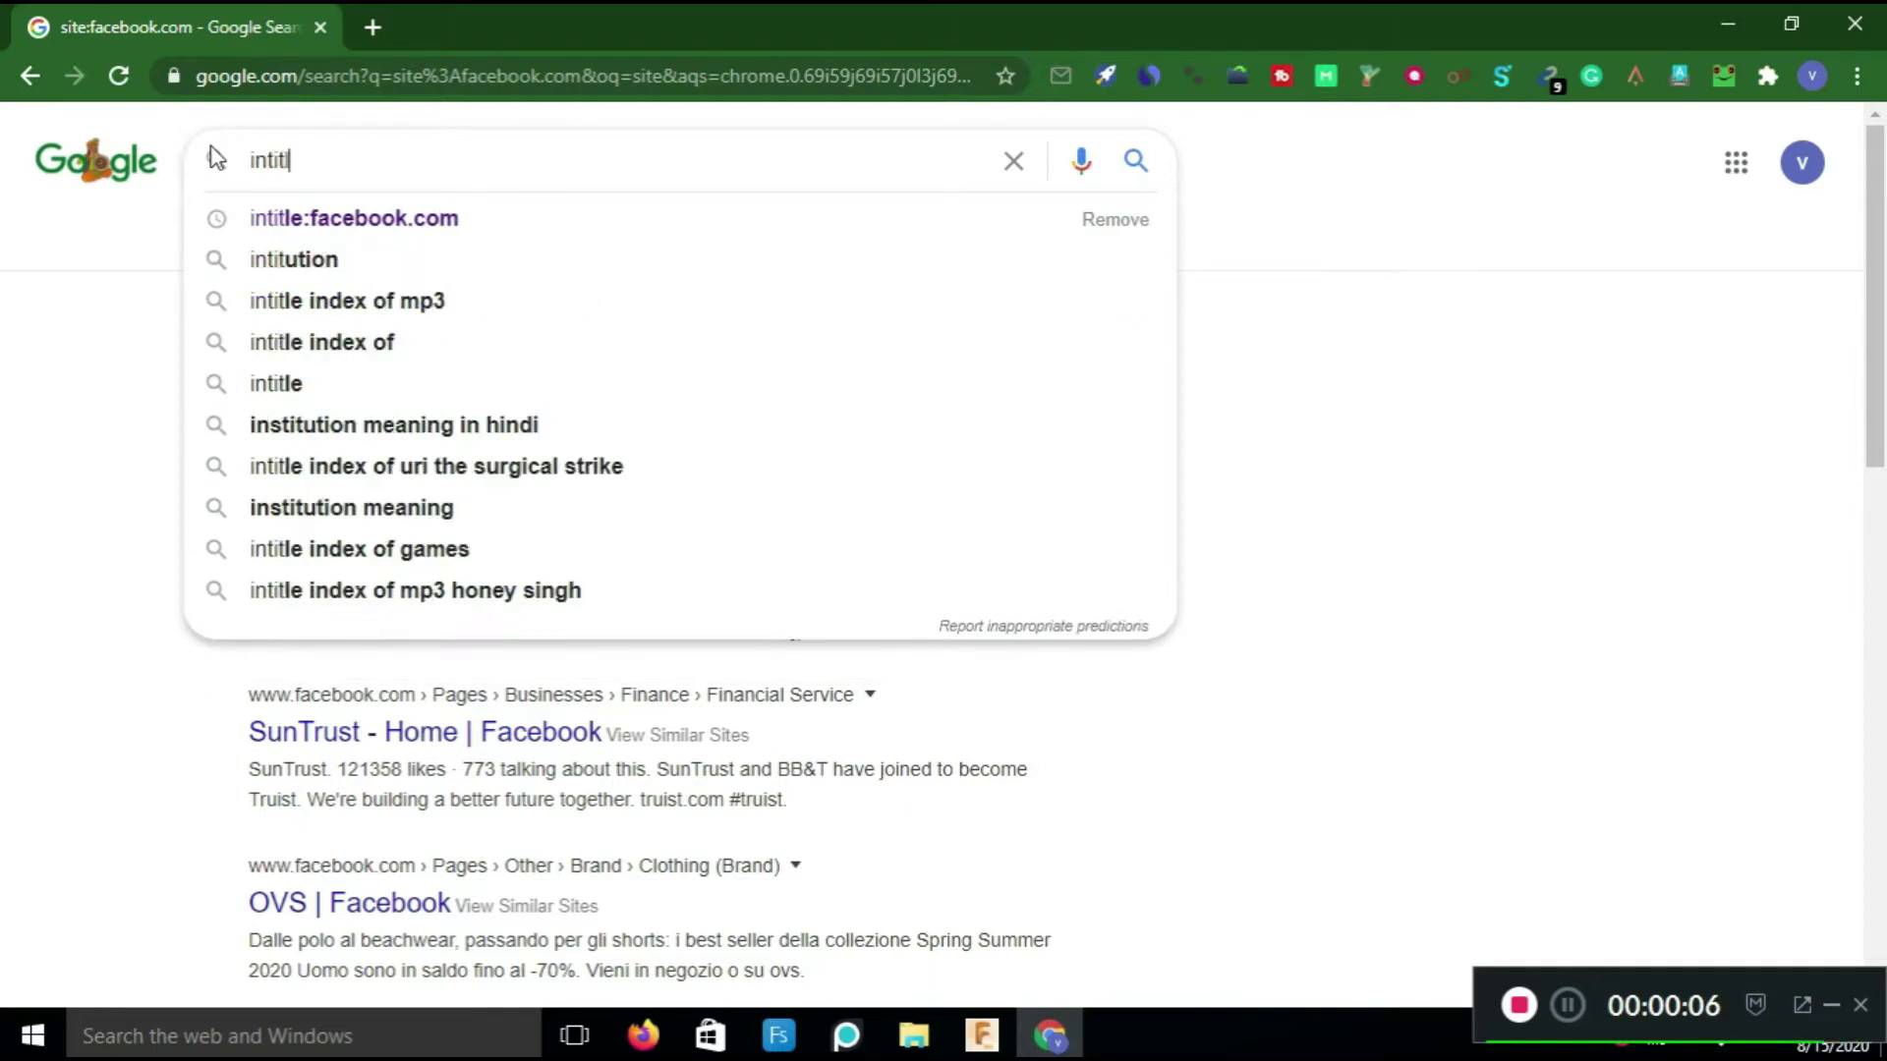
{"action": "type", "text": "e"}
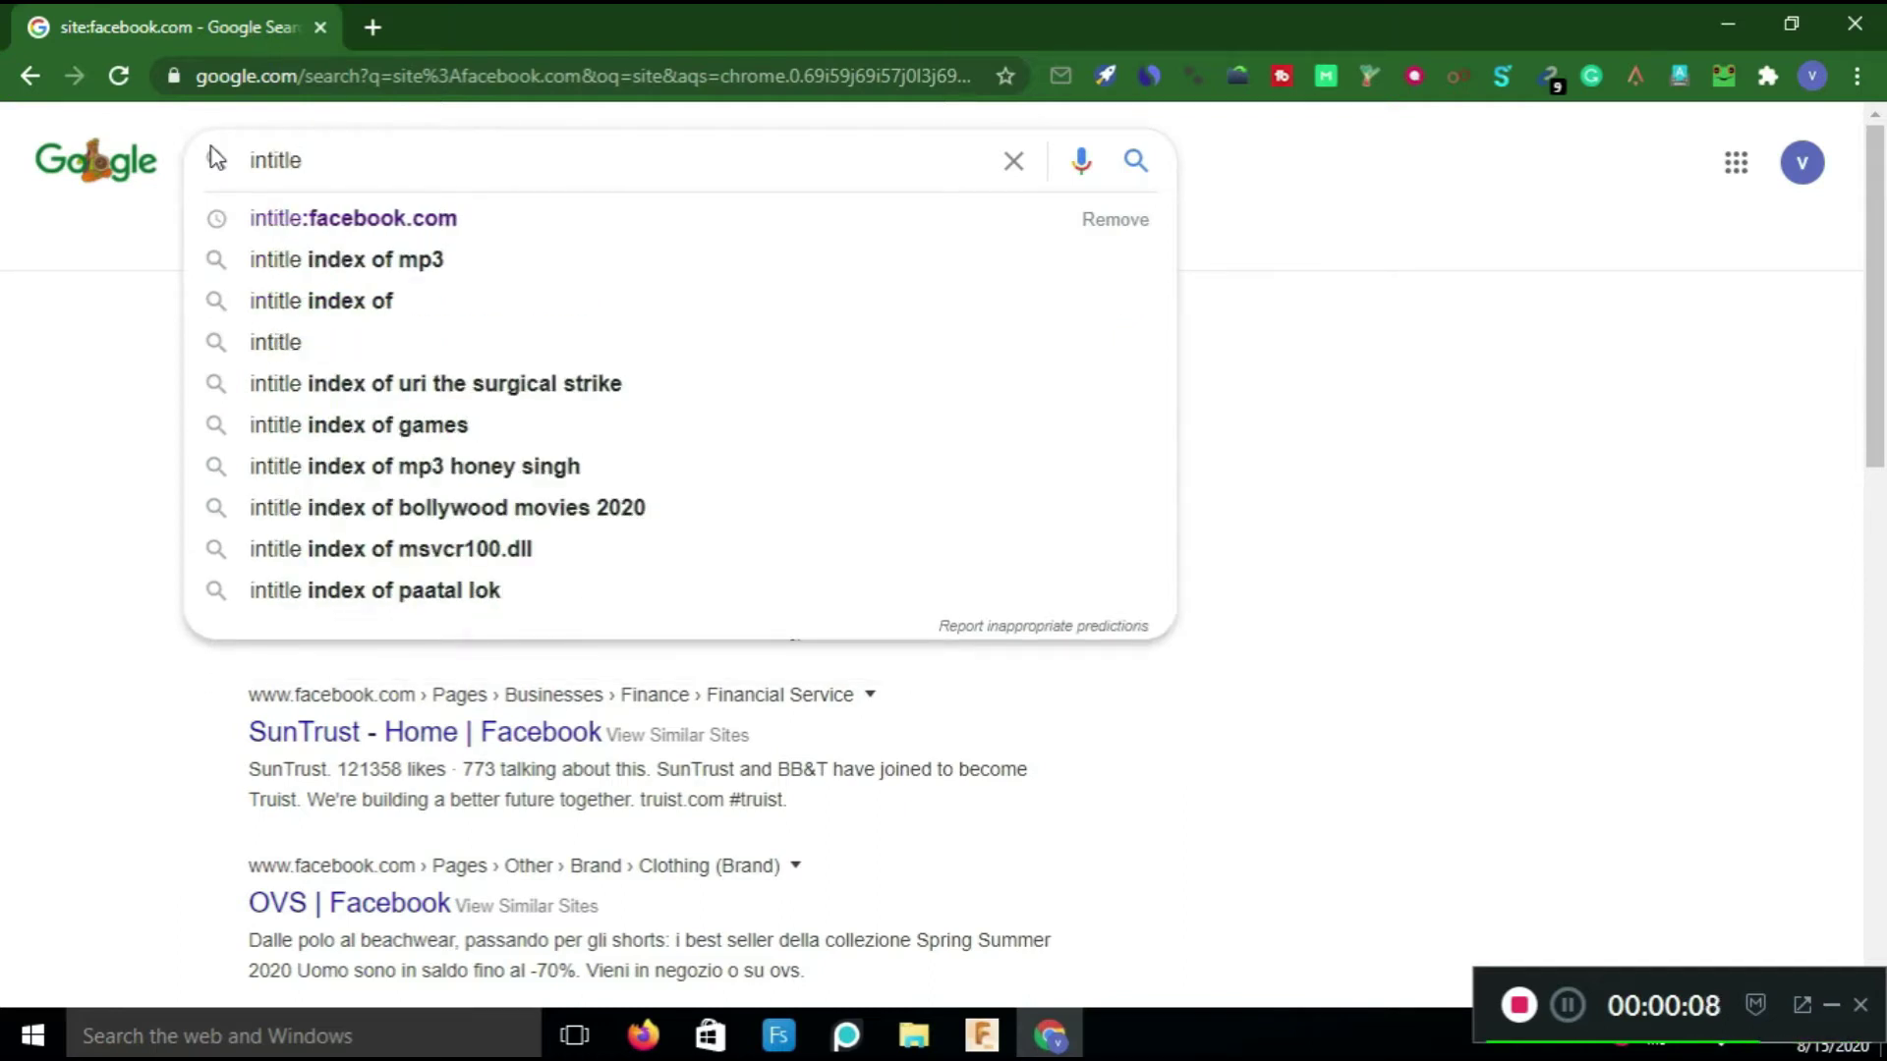
{"action": "type", "text": ":"}
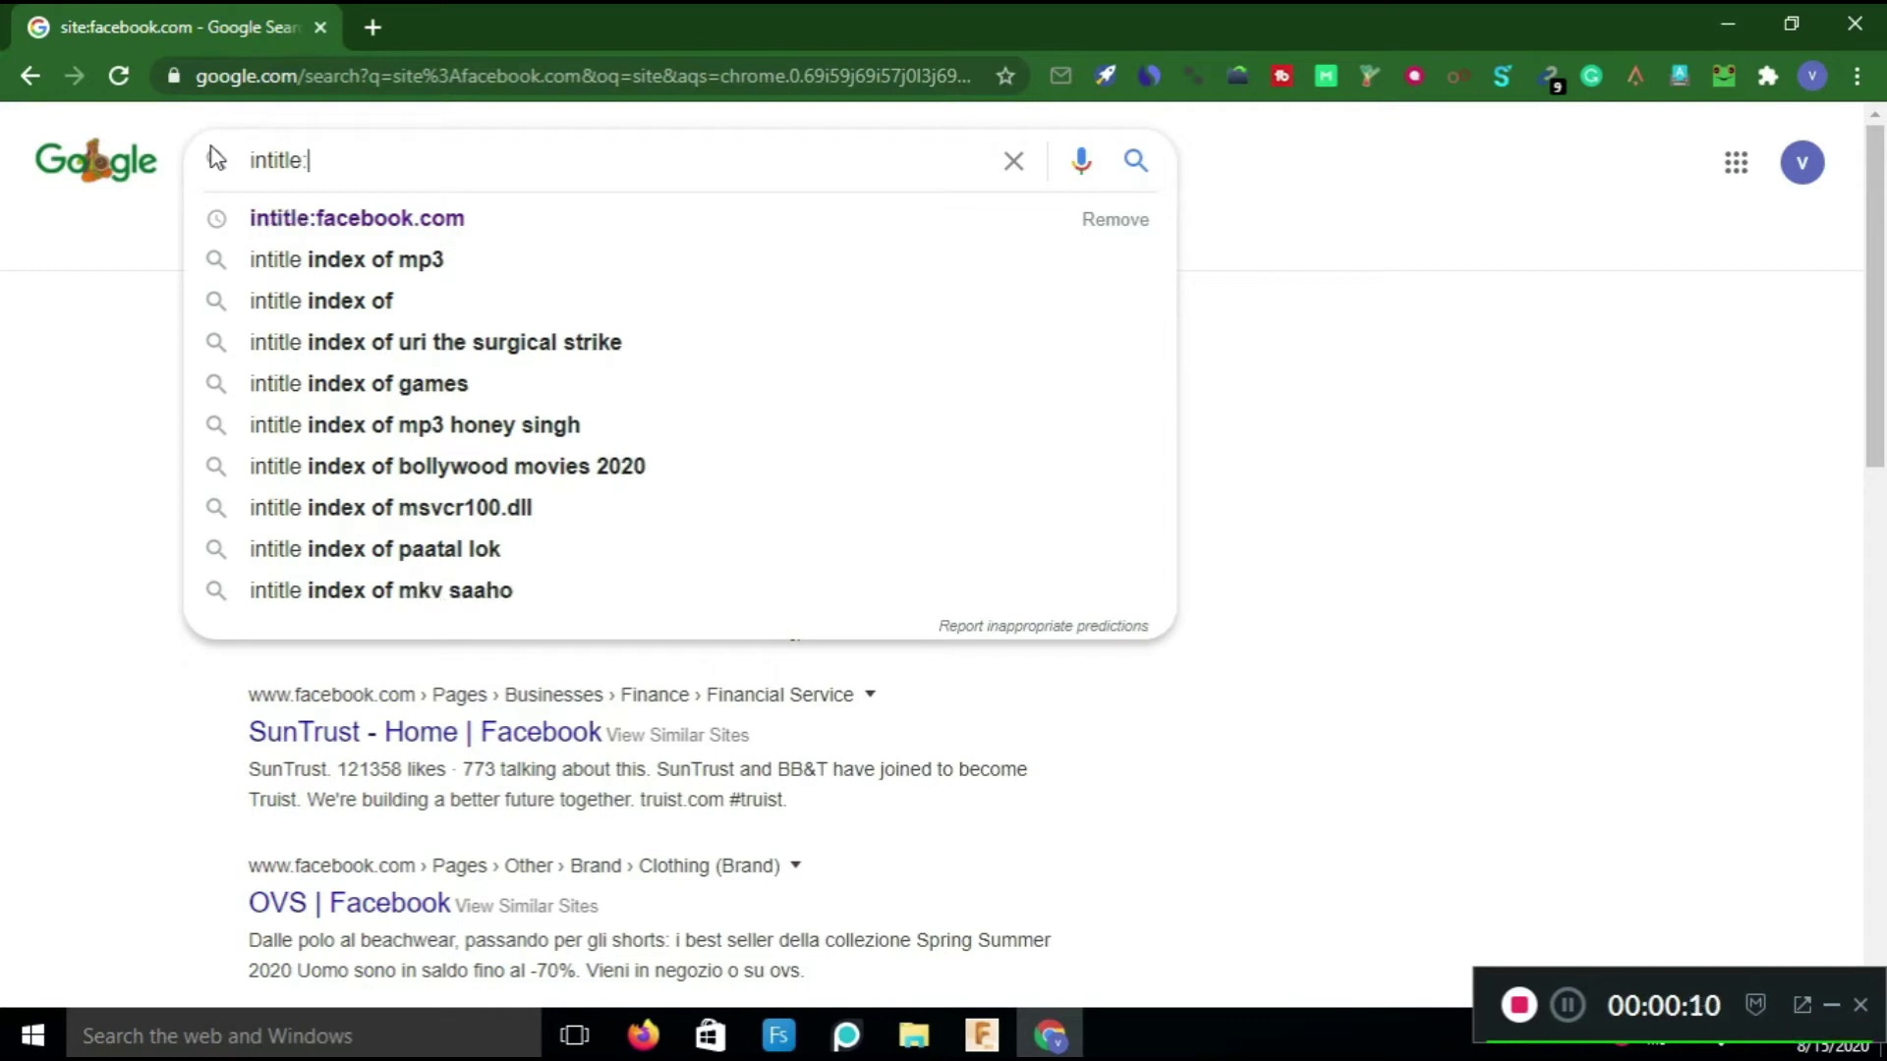
{"action": "type", "text": "facebook.com"}
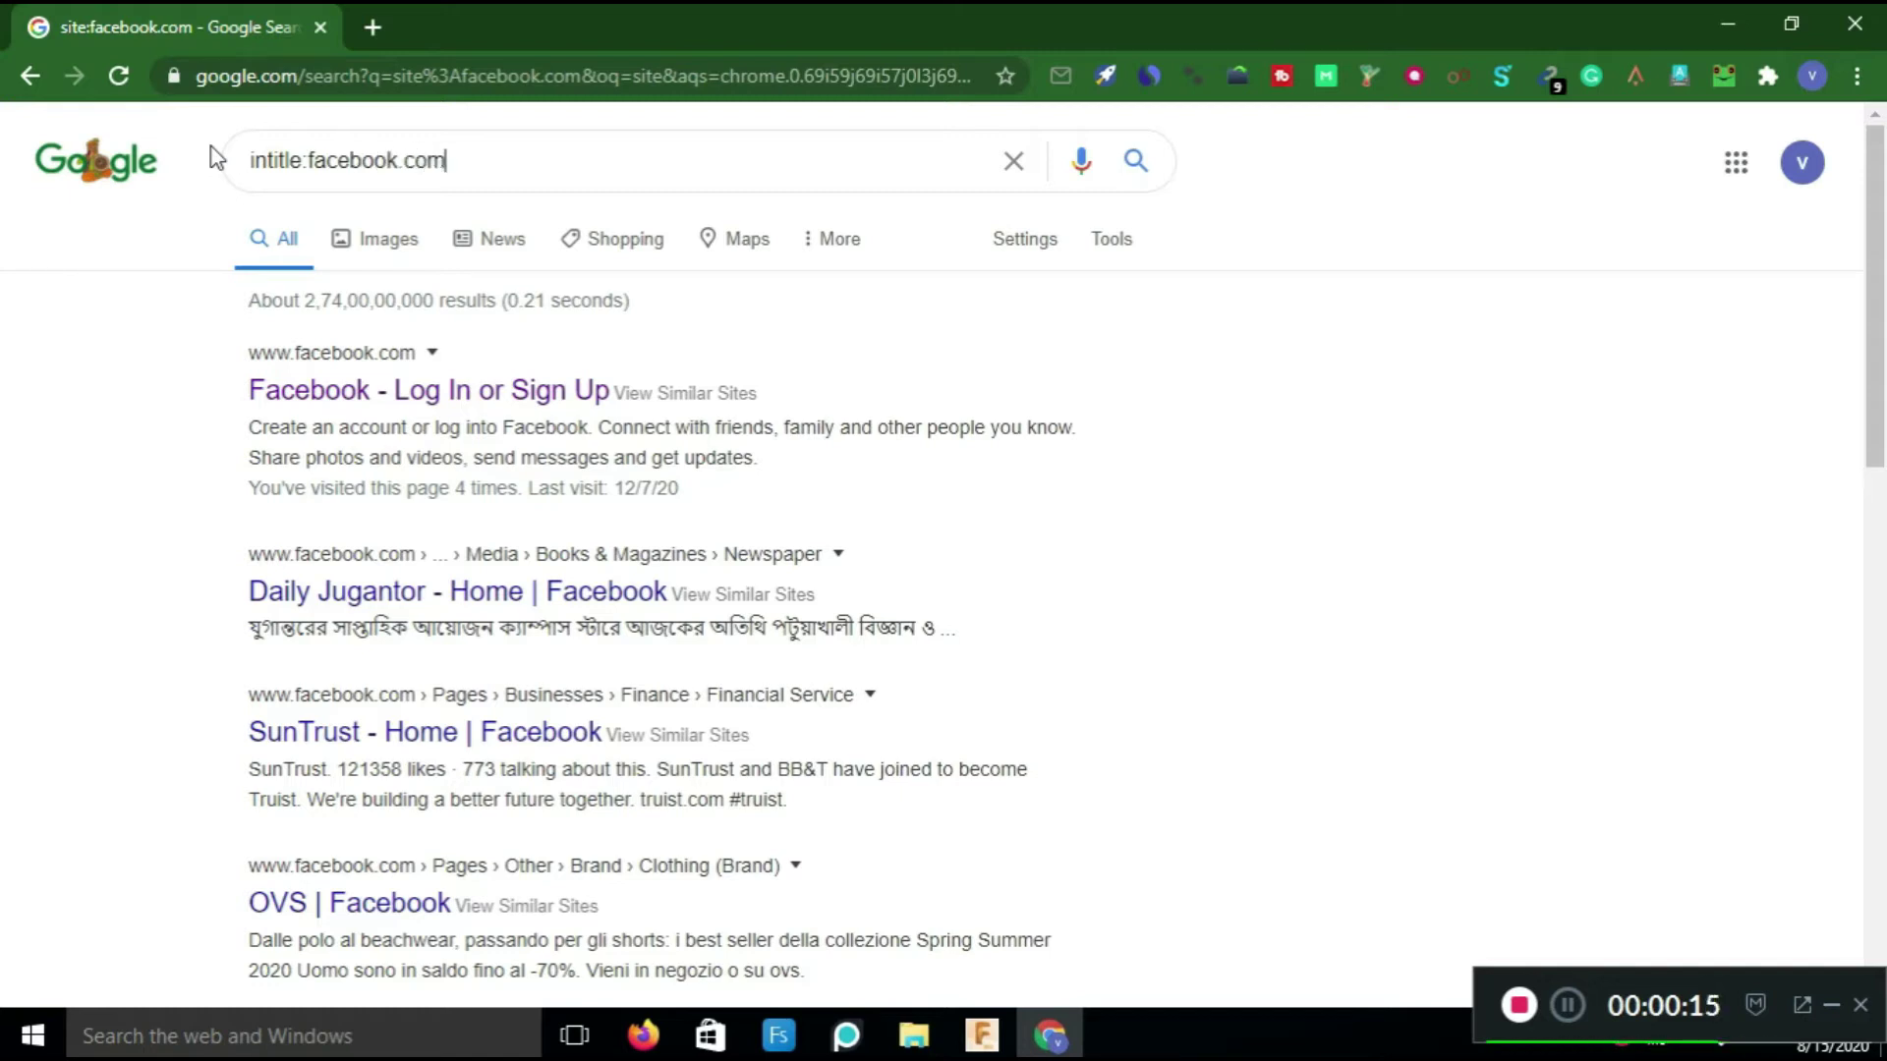
{"action": "key", "text": "Return"}
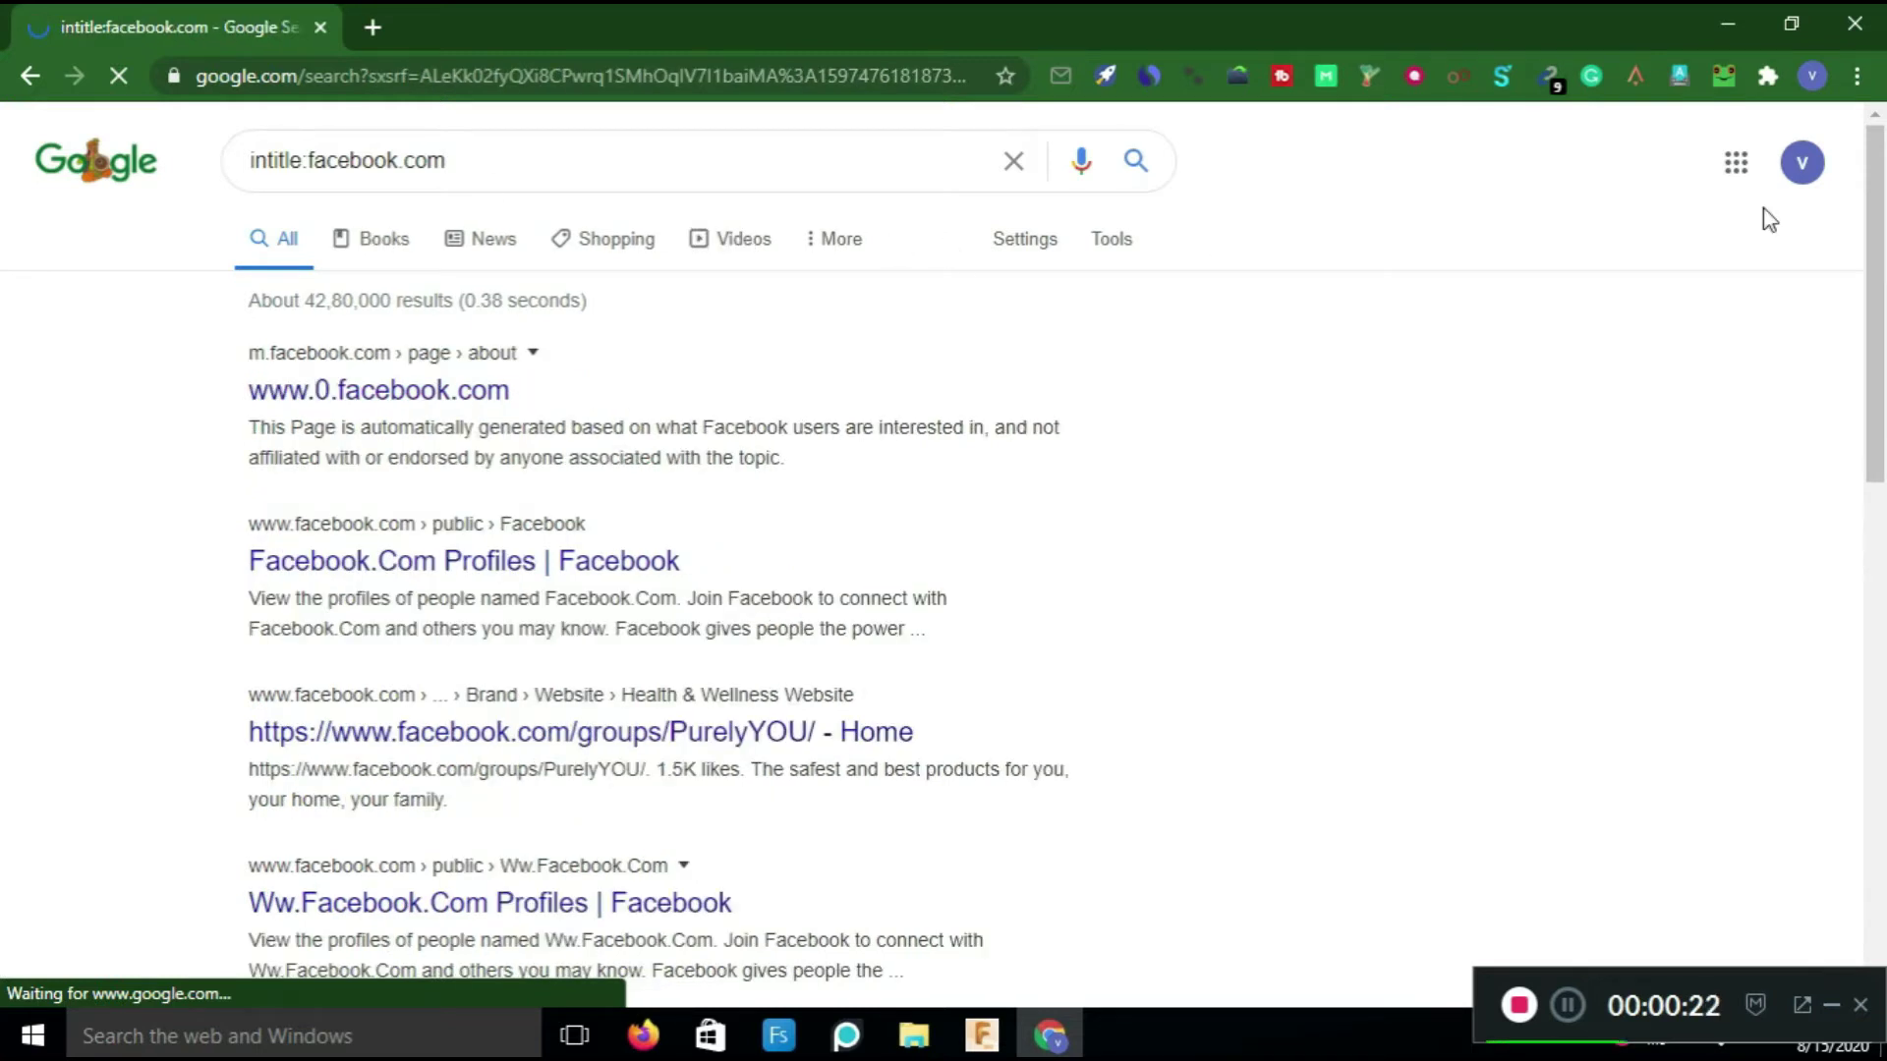
{"action": "left_click_drag", "start_coordinate": [486, 393], "coordinate": [246, 401]}
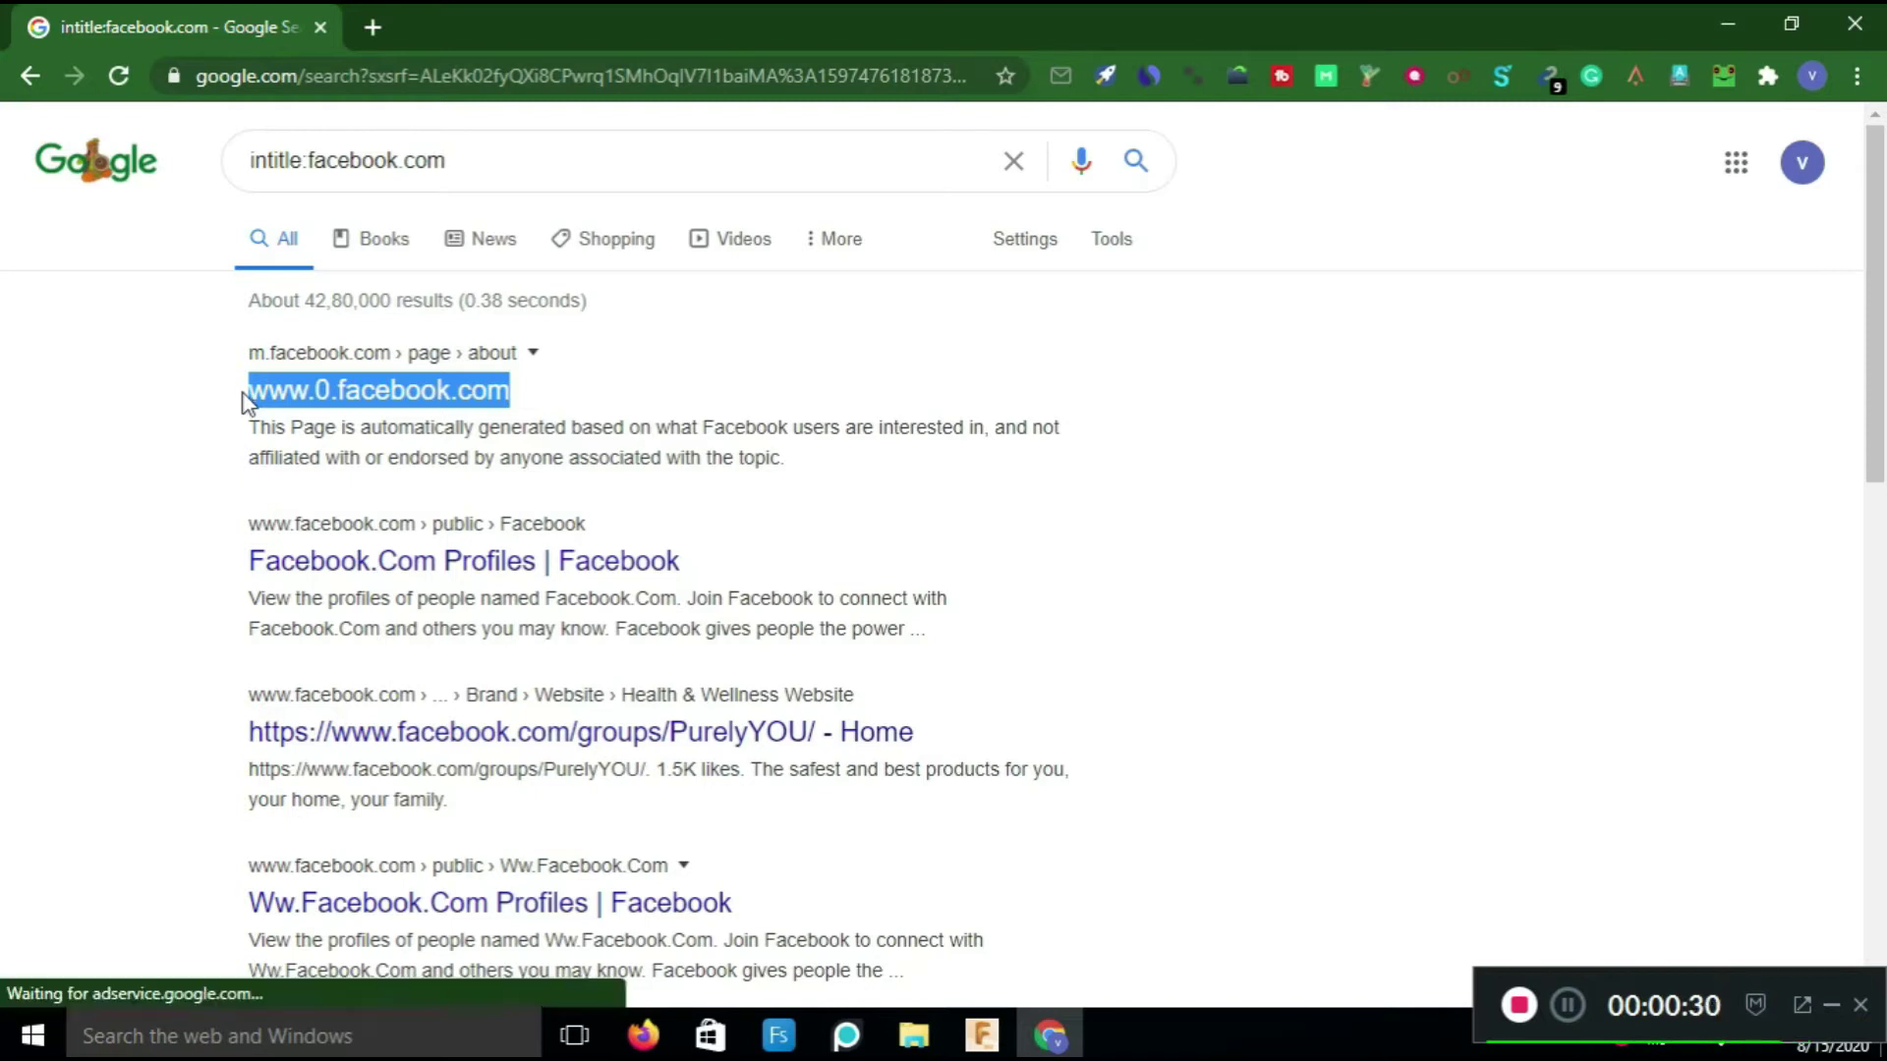
{"action": "left_click_drag", "start_coordinate": [232, 569], "coordinate": [686, 558]}
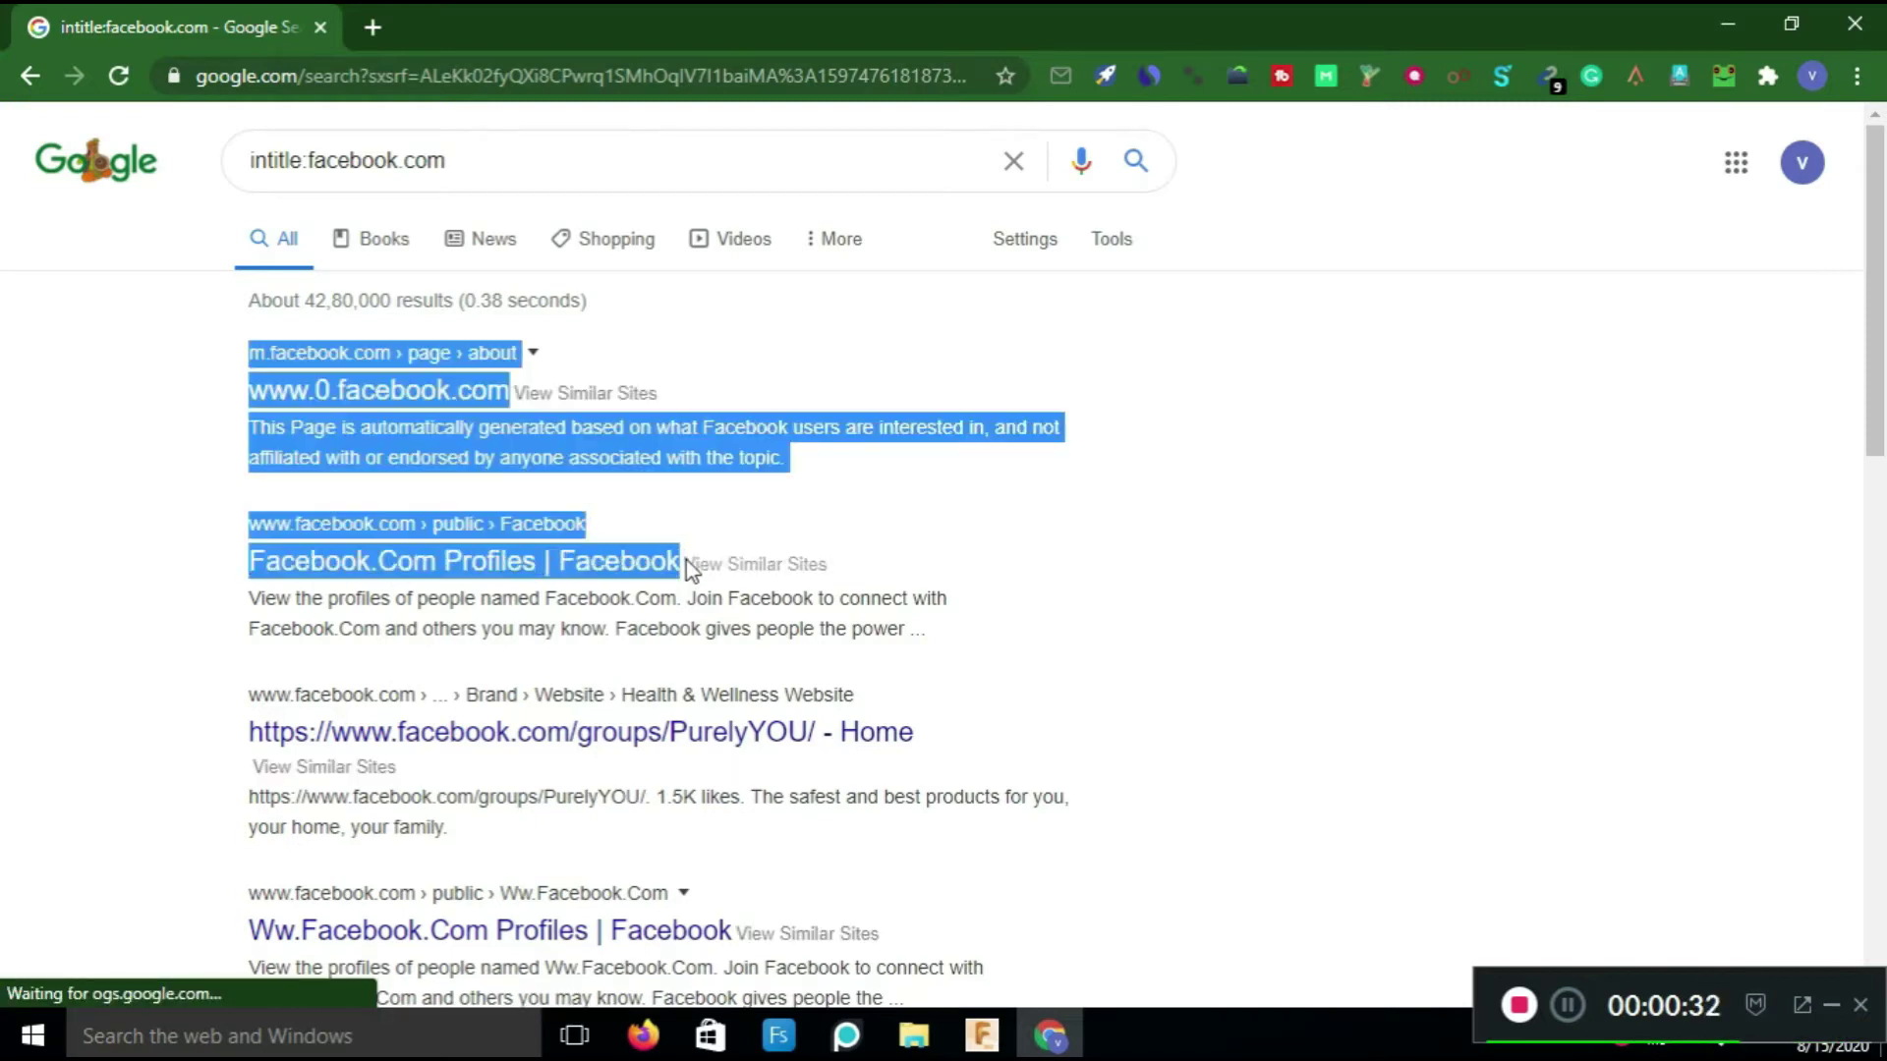
Highlight the second result's URL and title, and look through the remaining titles on the intitle:facebook.com results page.
{"action": "left_click", "coordinate": [215, 578]}
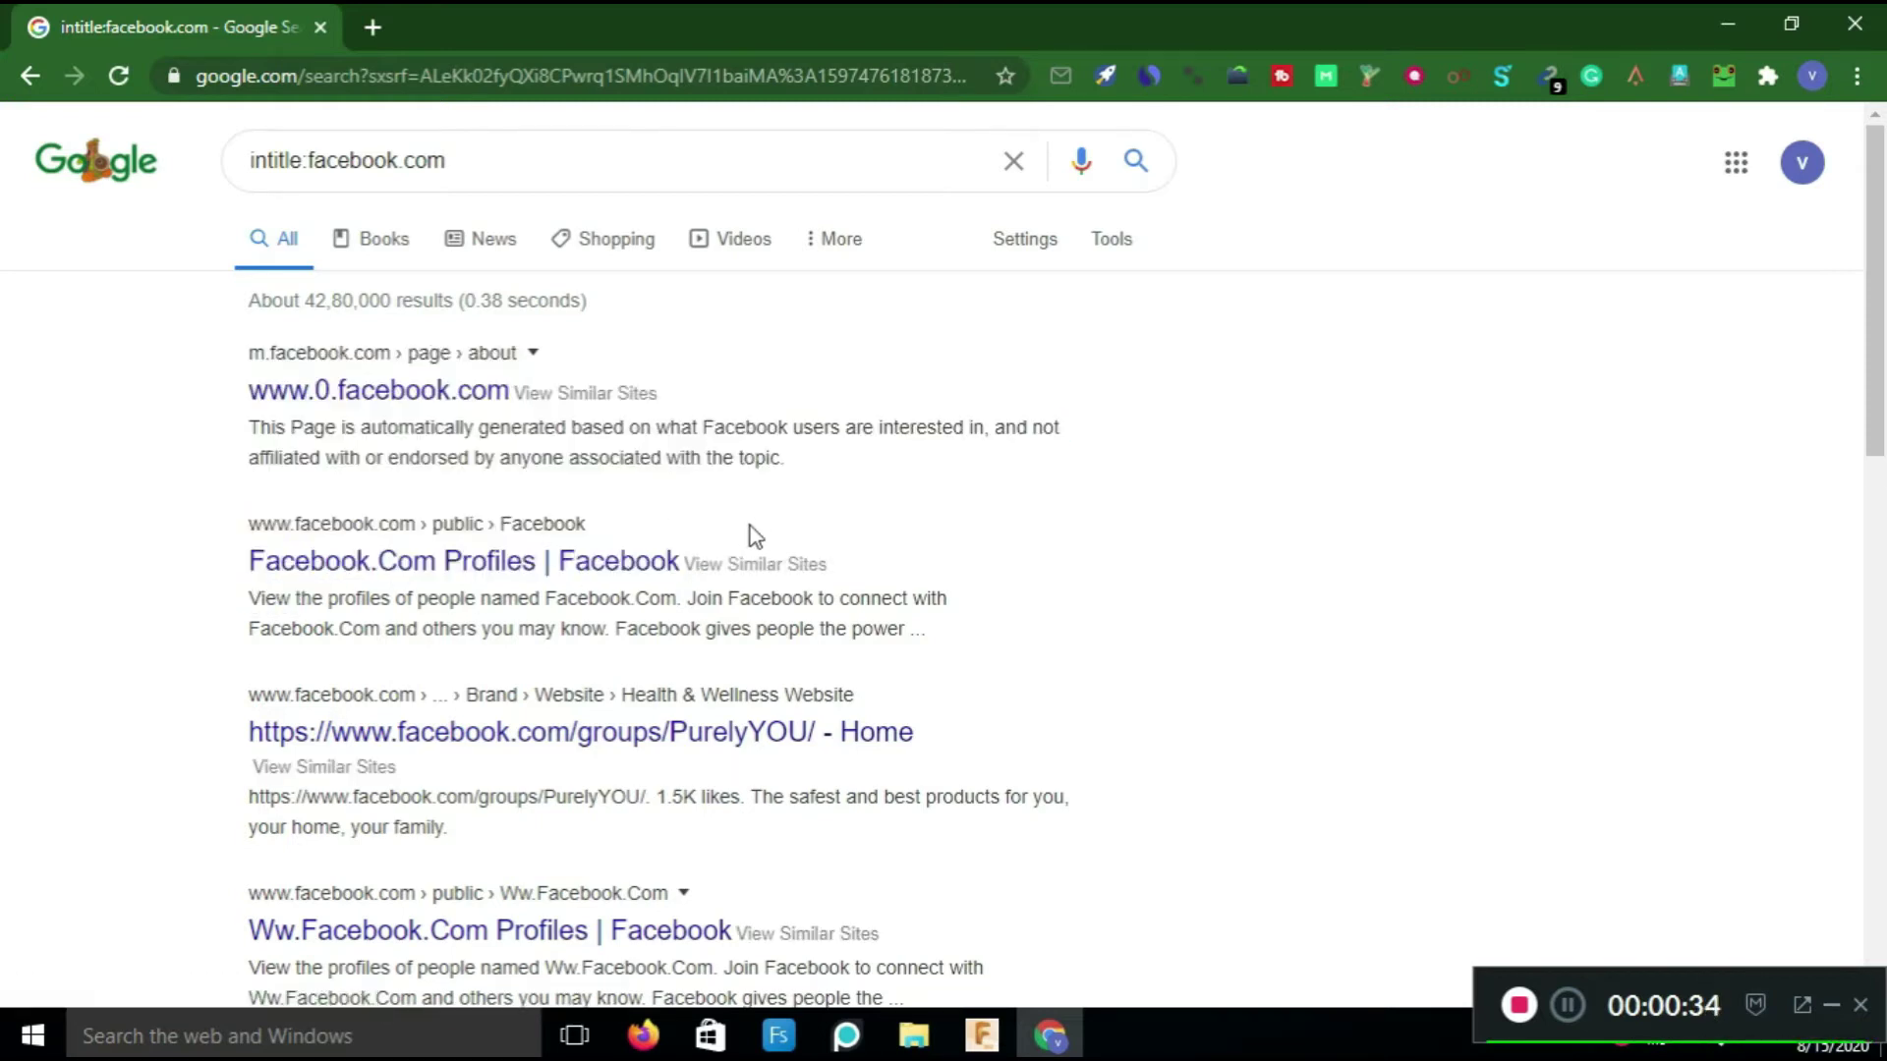
{"action": "left_click_drag", "start_coordinate": [682, 552], "coordinate": [241, 525]}
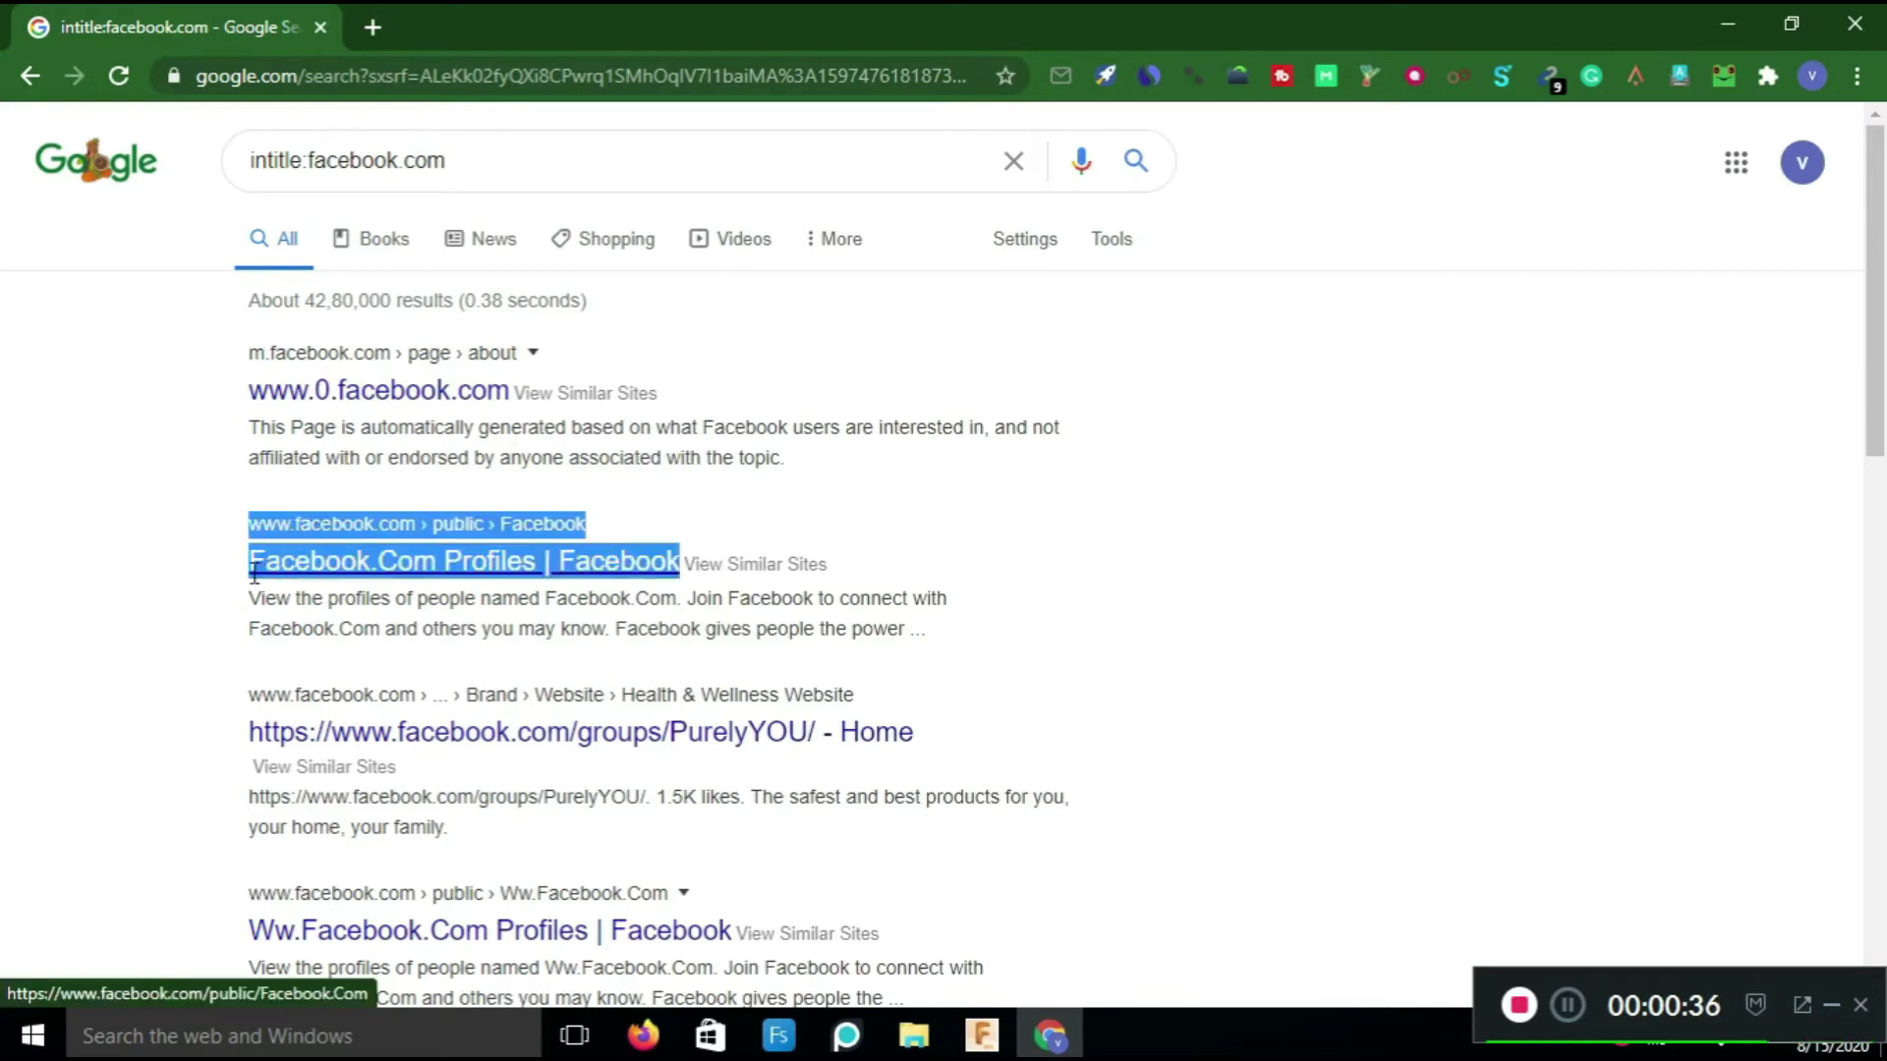
{"action": "left_click", "coordinate": [190, 577]}
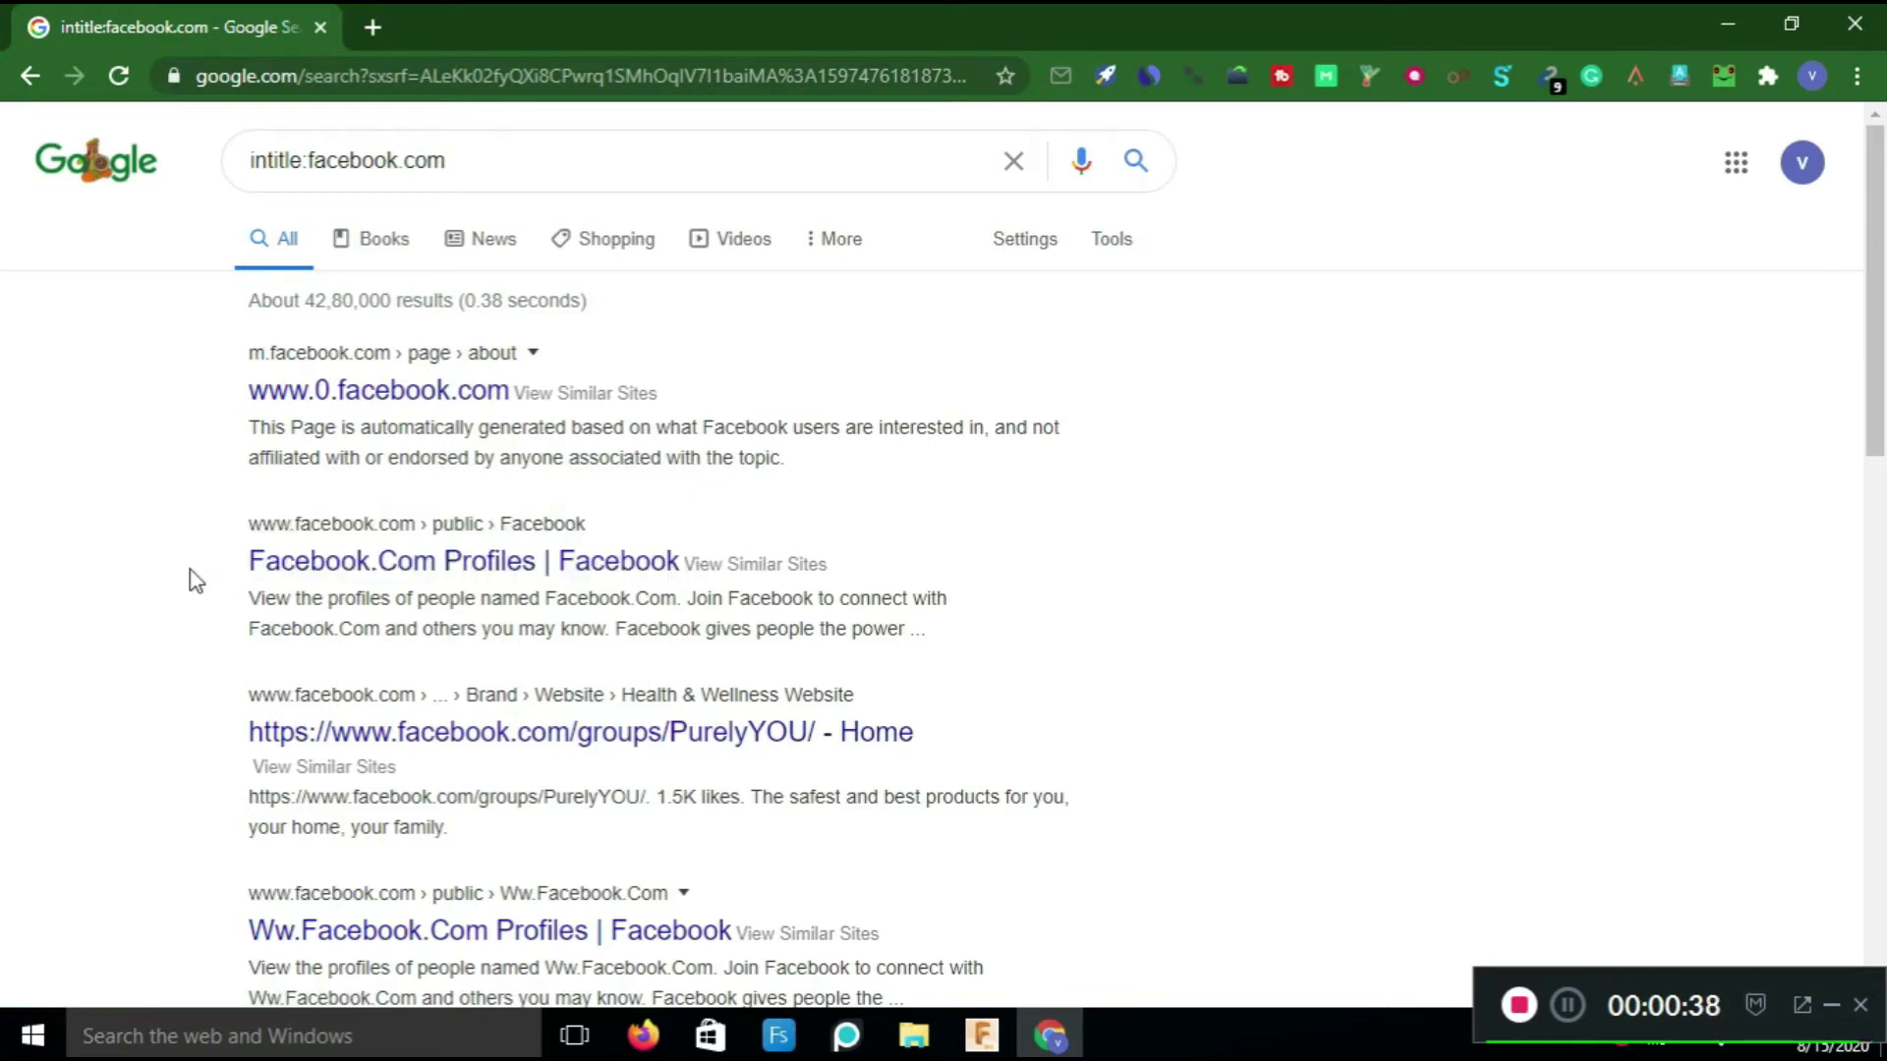
{"action": "left_click_drag", "start_coordinate": [1884, 334], "coordinate": [1883, 604]}
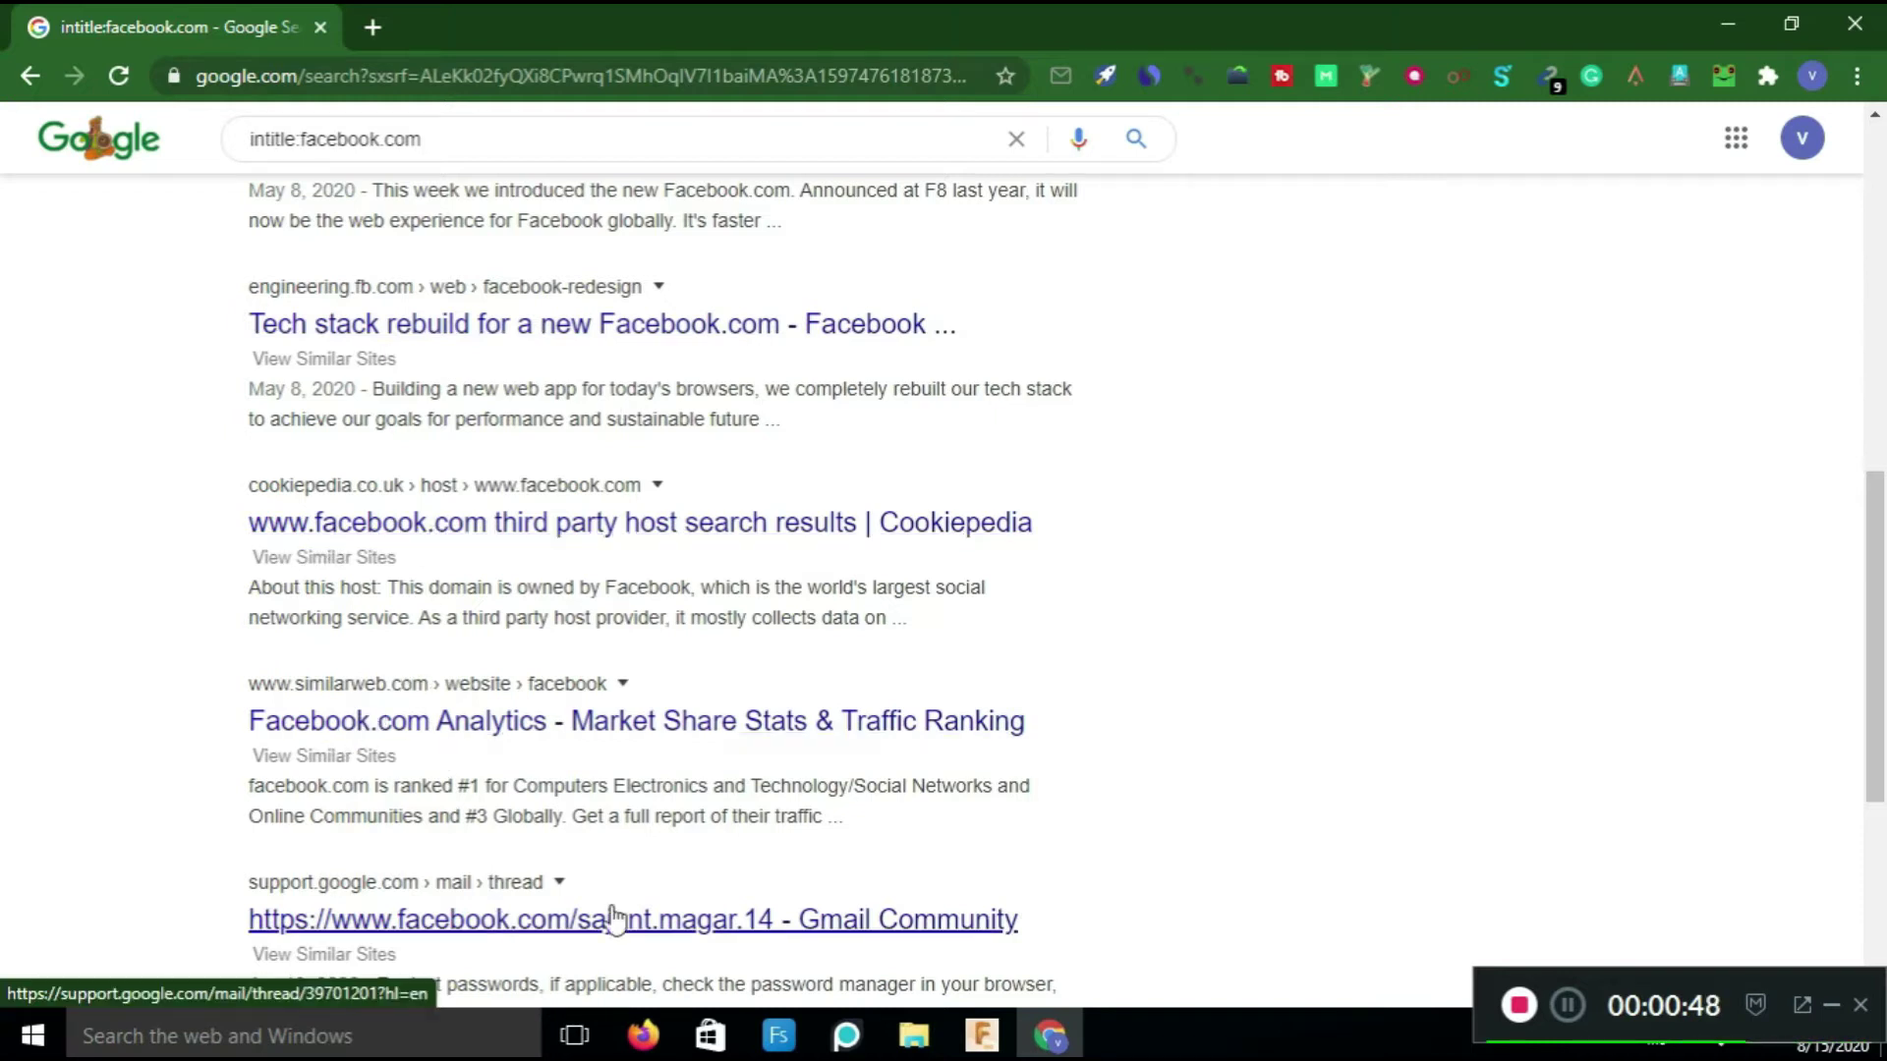
{"action": "scroll", "coordinate": [960, 780], "scroll_direction": "down", "scroll_amount": 3}
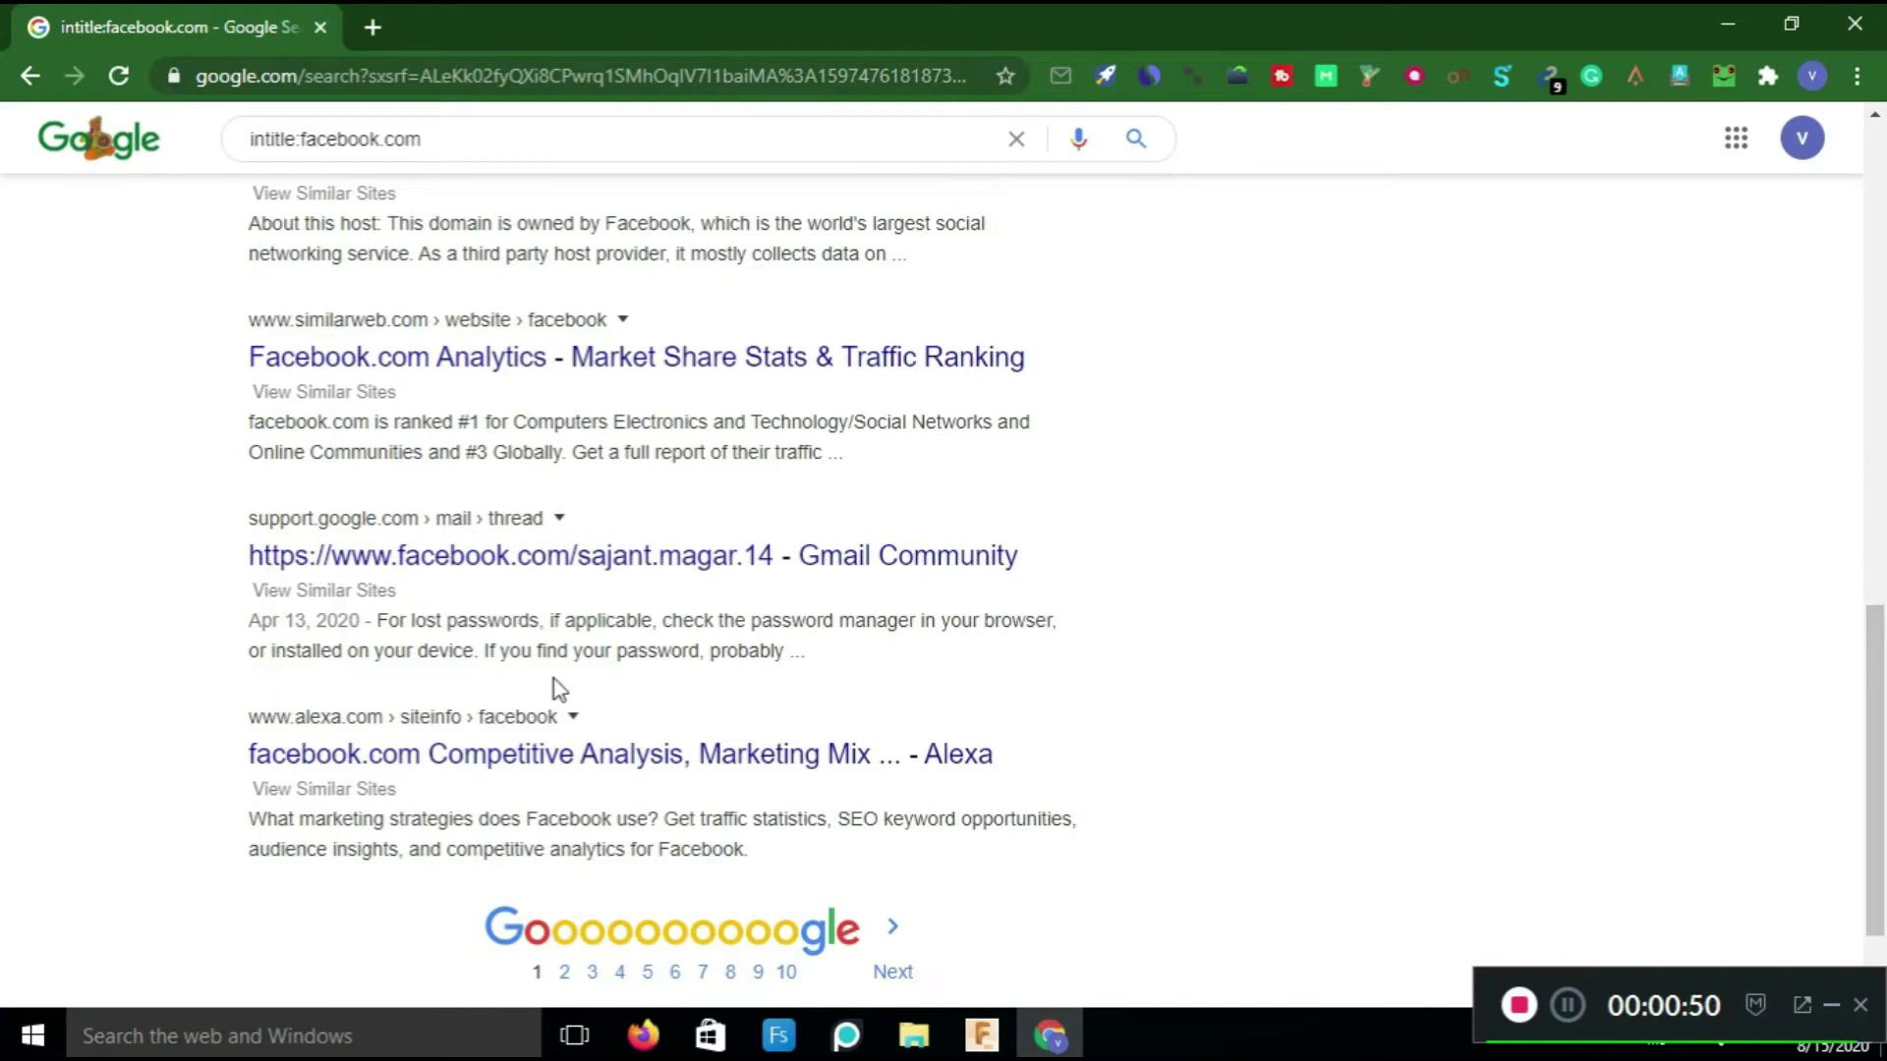
{"action": "left_click_drag", "start_coordinate": [1882, 737], "coordinate": [1882, 251]}
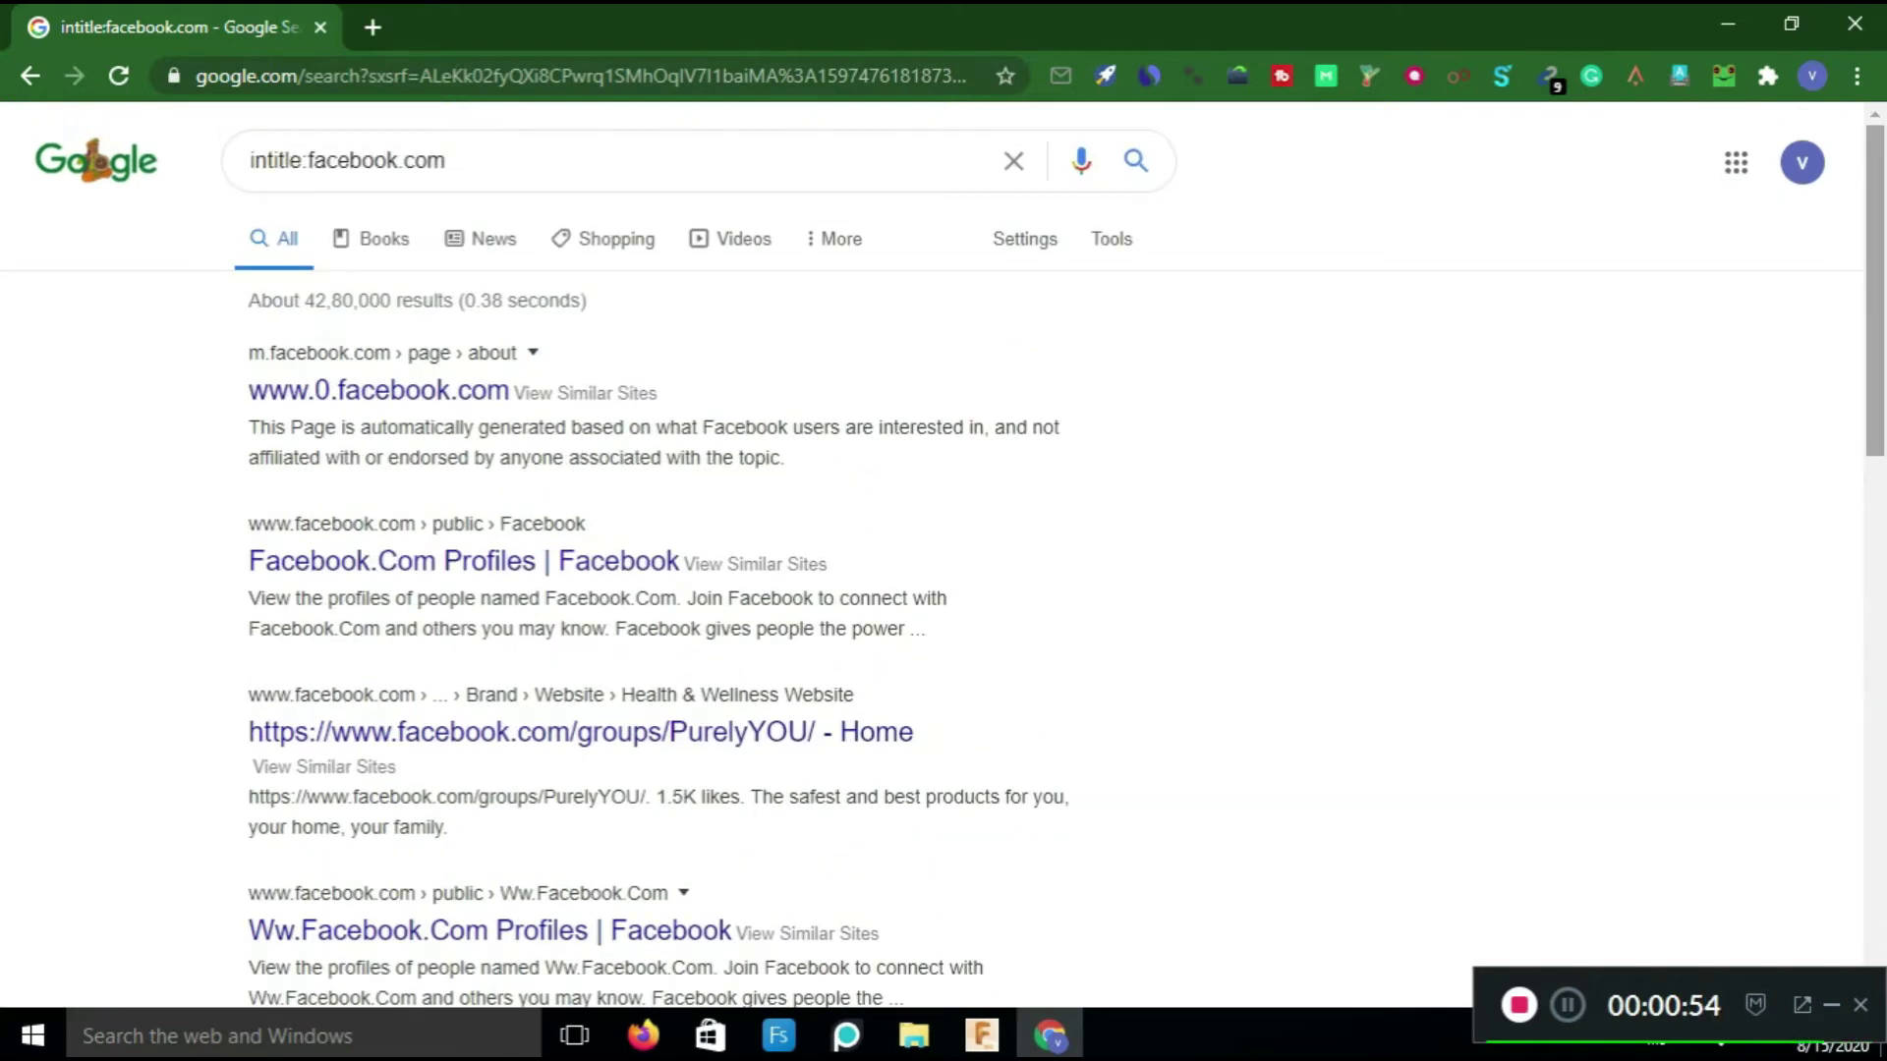
Change the operator in the query from intitle to allintitle and run the search for allintitle:facebook.com.
{"action": "left_click_drag", "start_coordinate": [307, 162], "coordinate": [228, 175]}
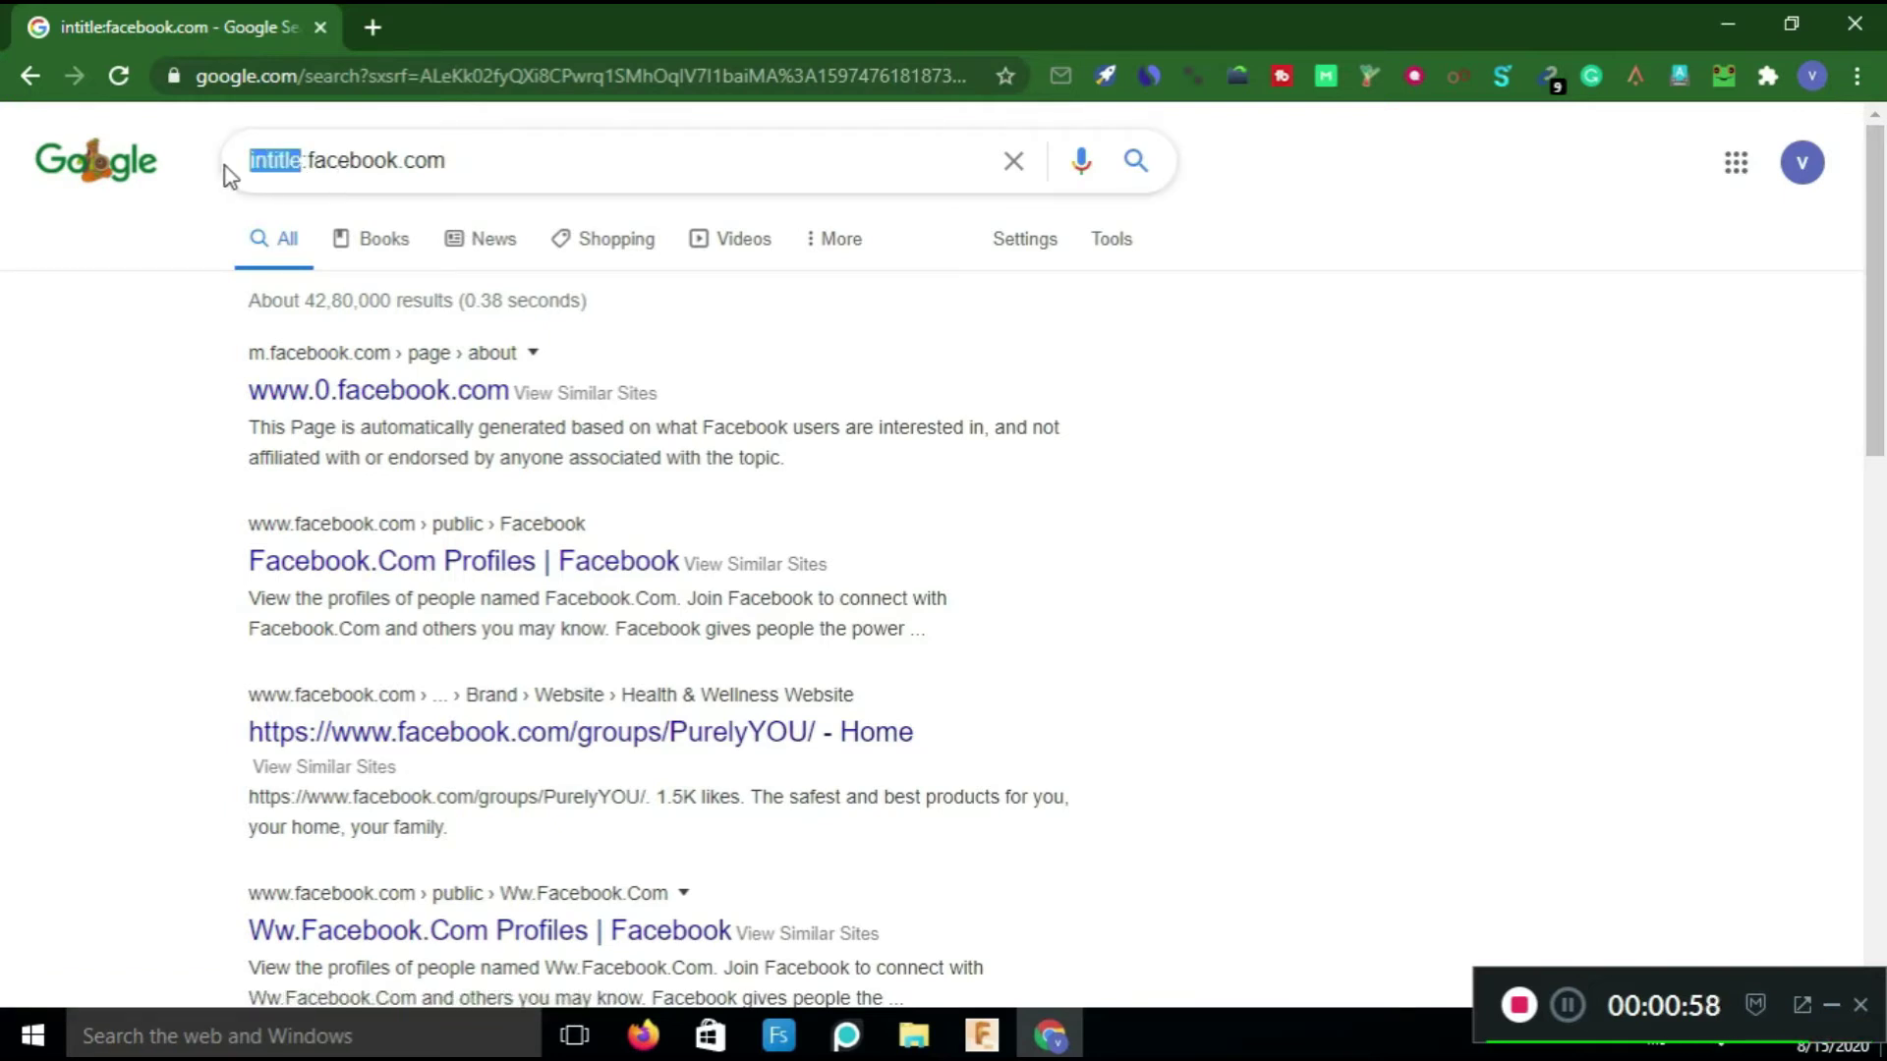
{"action": "left_click", "coordinate": [266, 167]}
{"action": "type", "text": "all"}
{"action": "key", "text": "Return"}
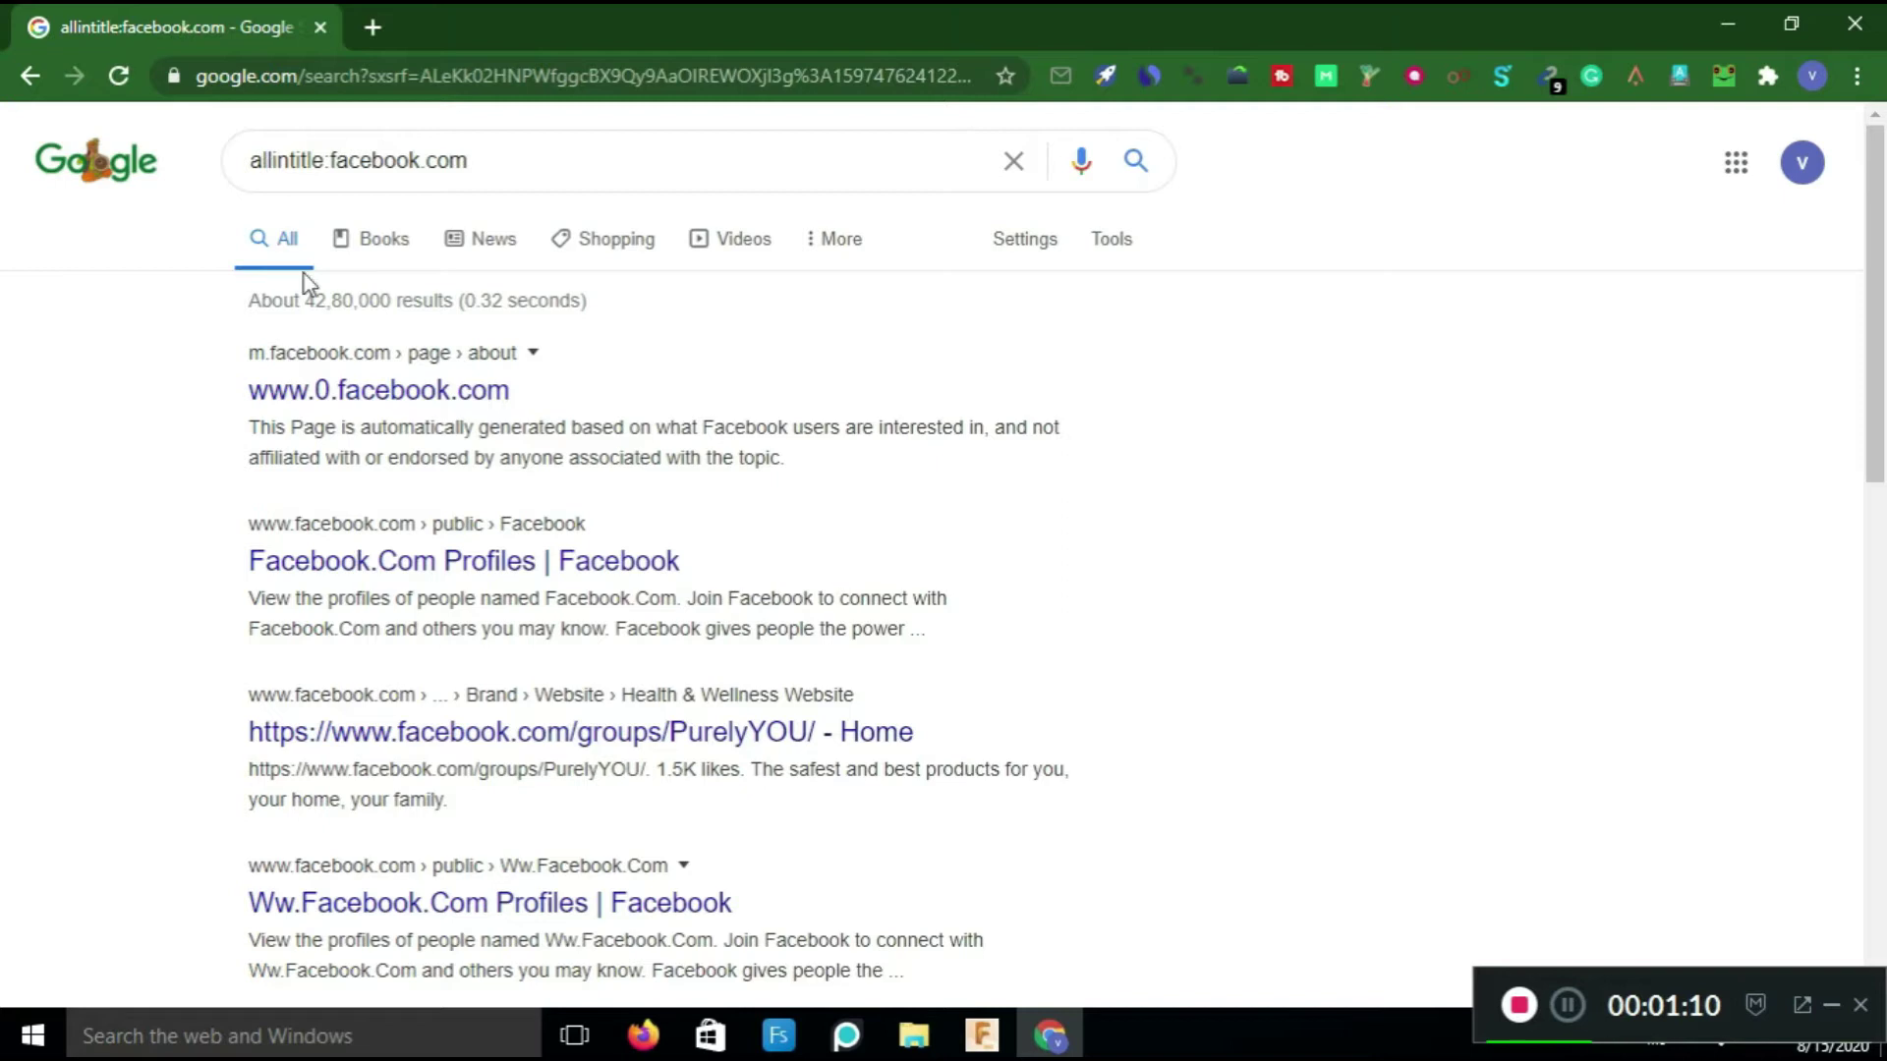
Highlight the number of results and the PurelyYOU group's title, and examine the other result titles for facebook.com.
{"action": "left_click_drag", "start_coordinate": [305, 301], "coordinate": [392, 303]}
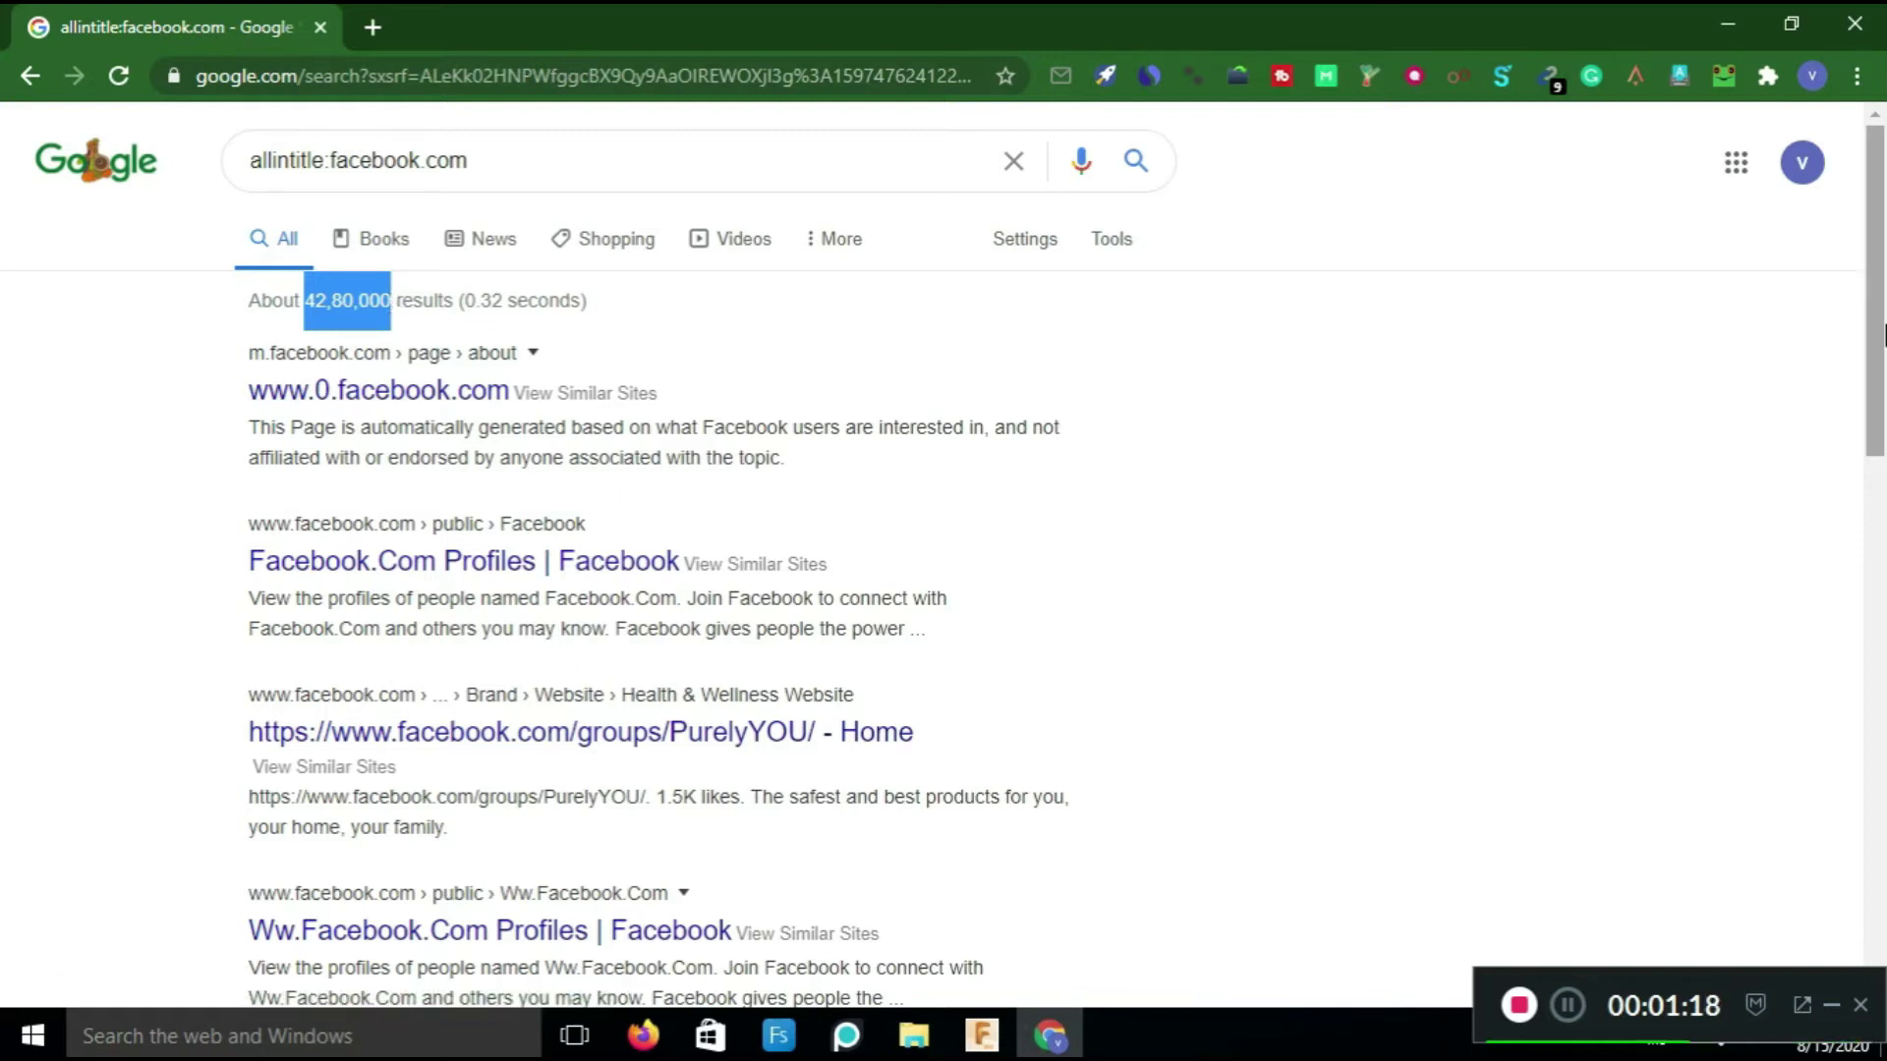
{"action": "scroll", "coordinate": [1111, 492], "scroll_direction": "down", "scroll_amount": 2}
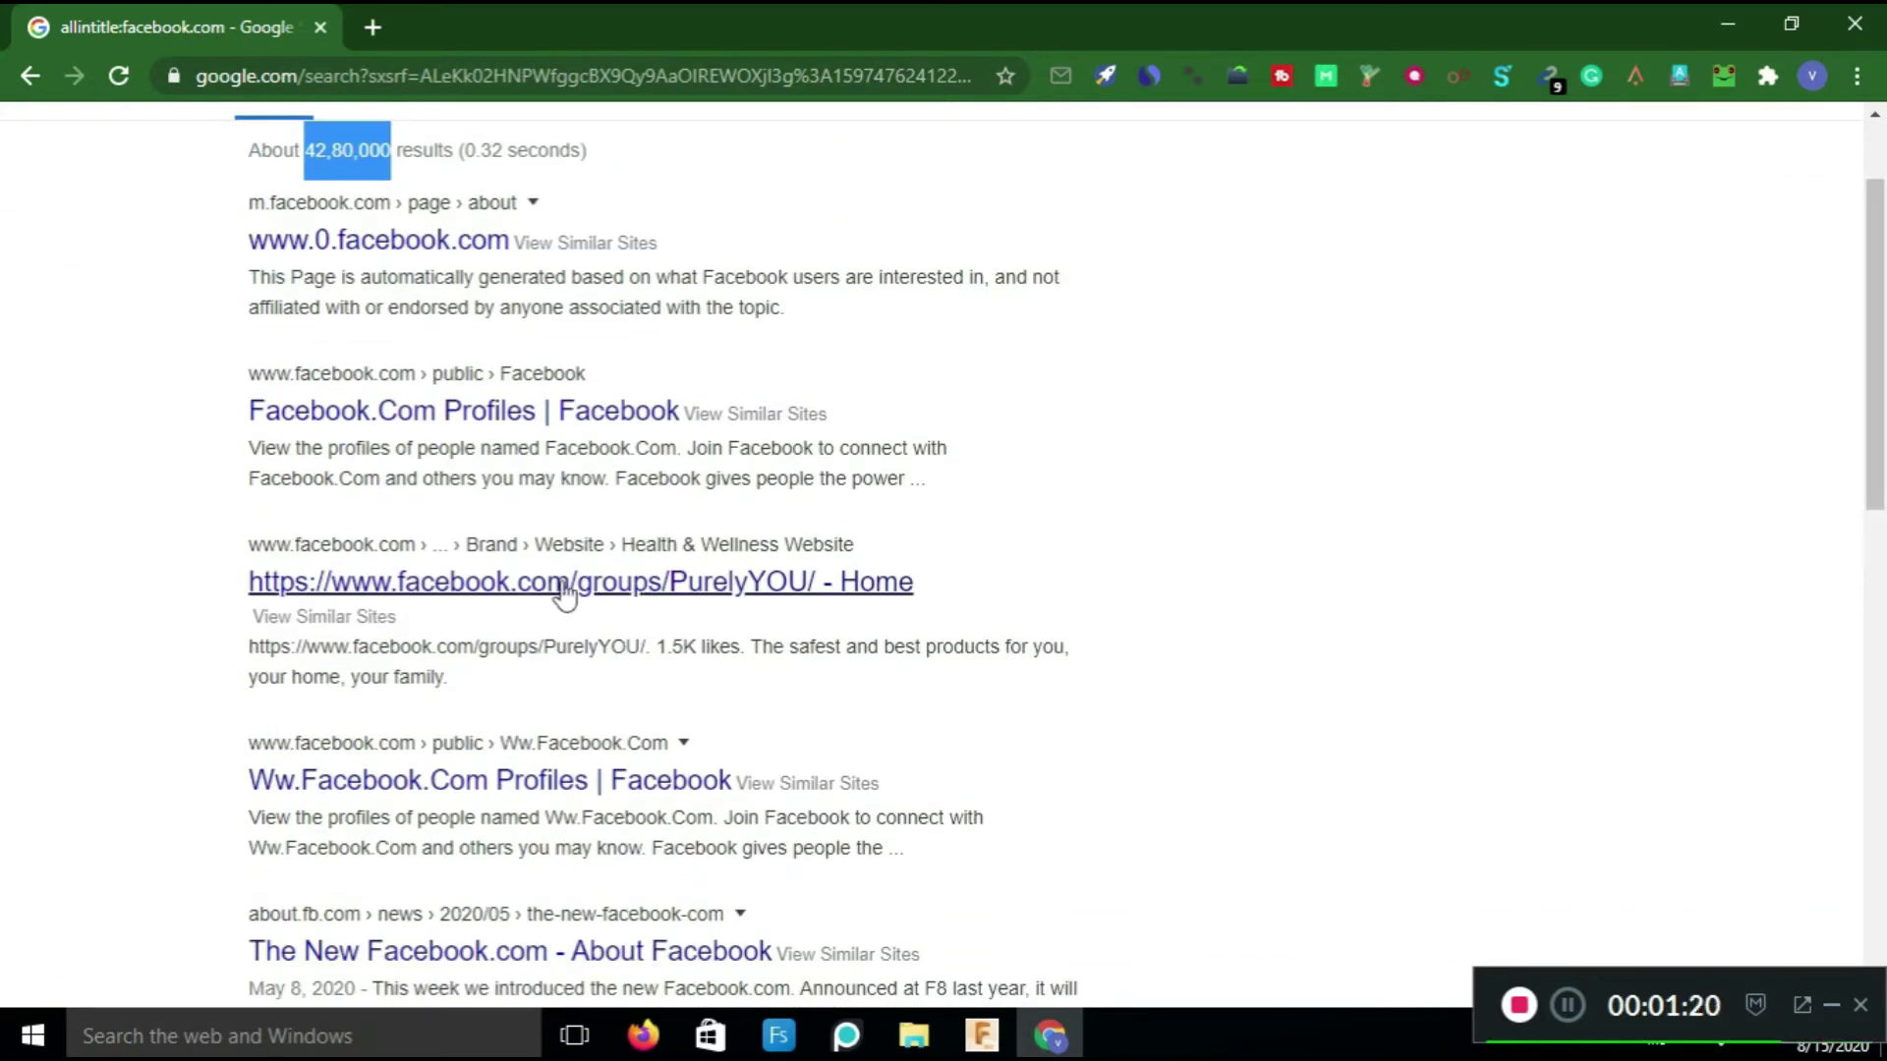
{"action": "left_click_drag", "start_coordinate": [929, 585], "coordinate": [251, 581]}
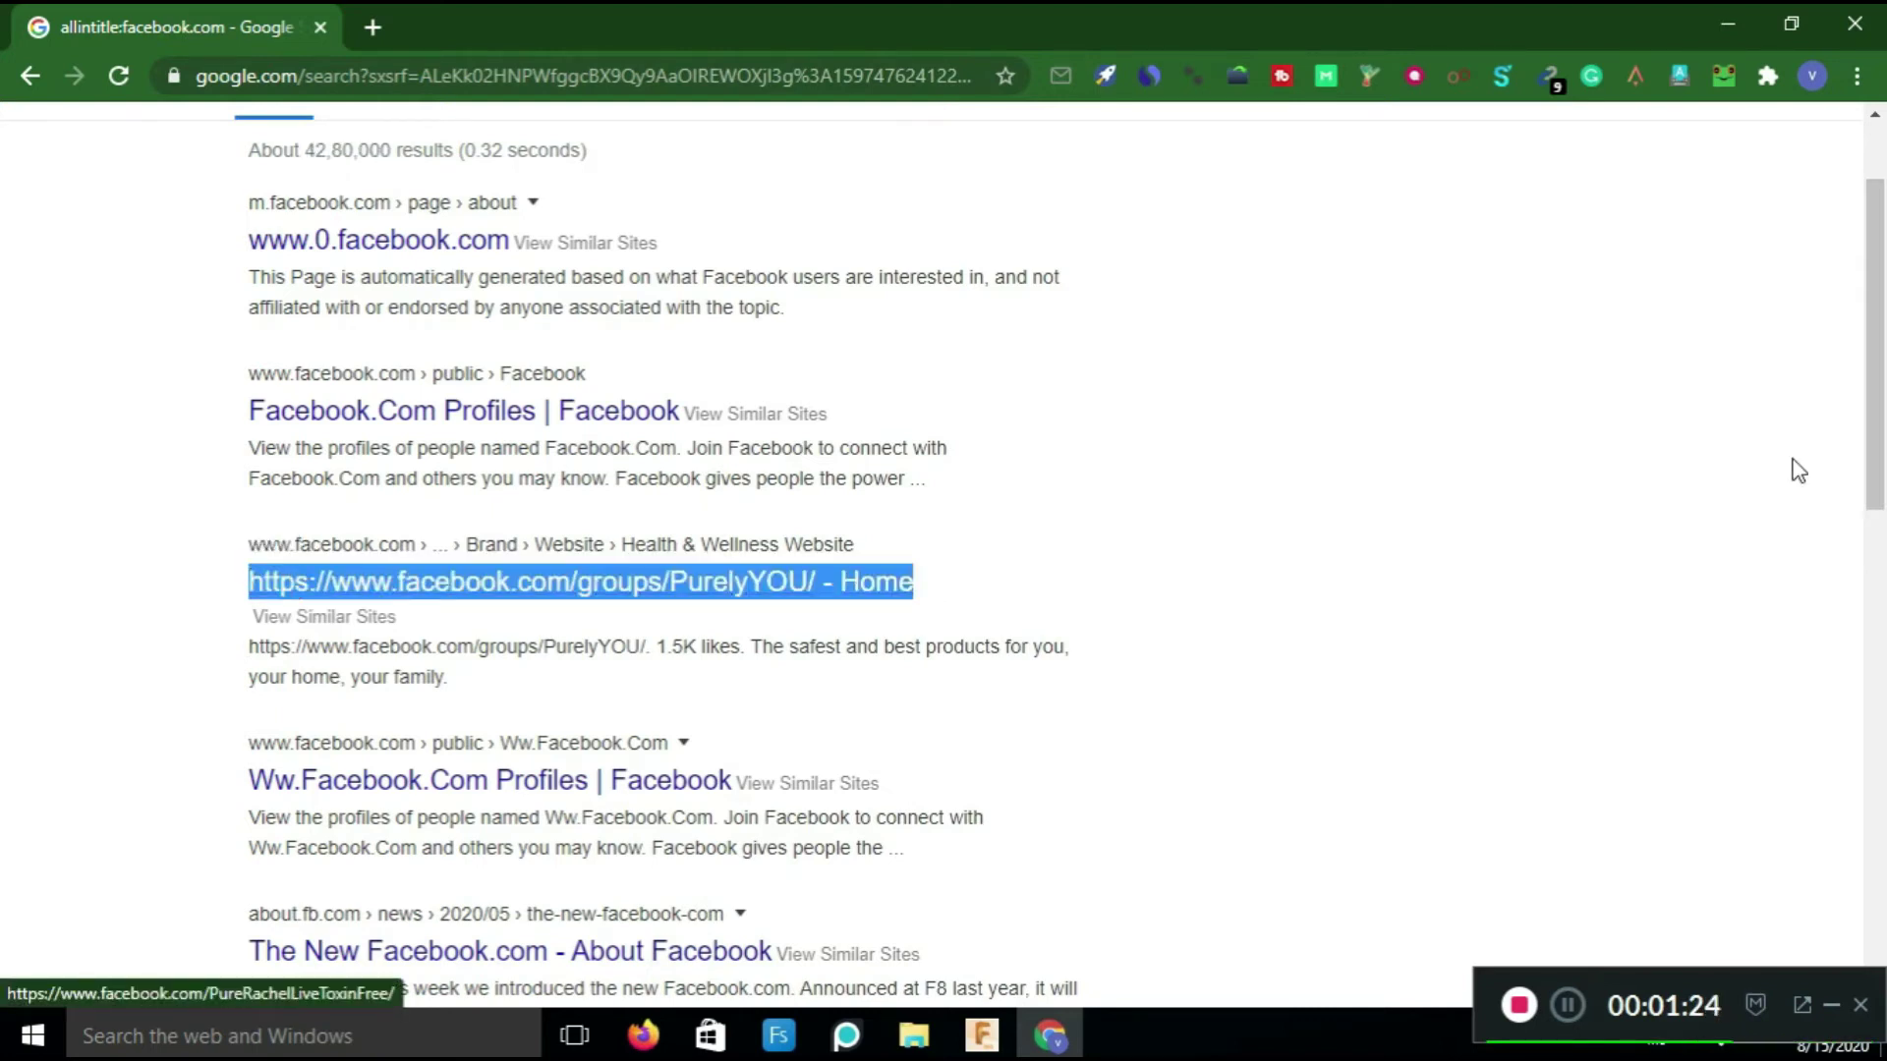
{"action": "scroll", "coordinate": [1875, 442], "scroll_direction": "down", "scroll_amount": 2}
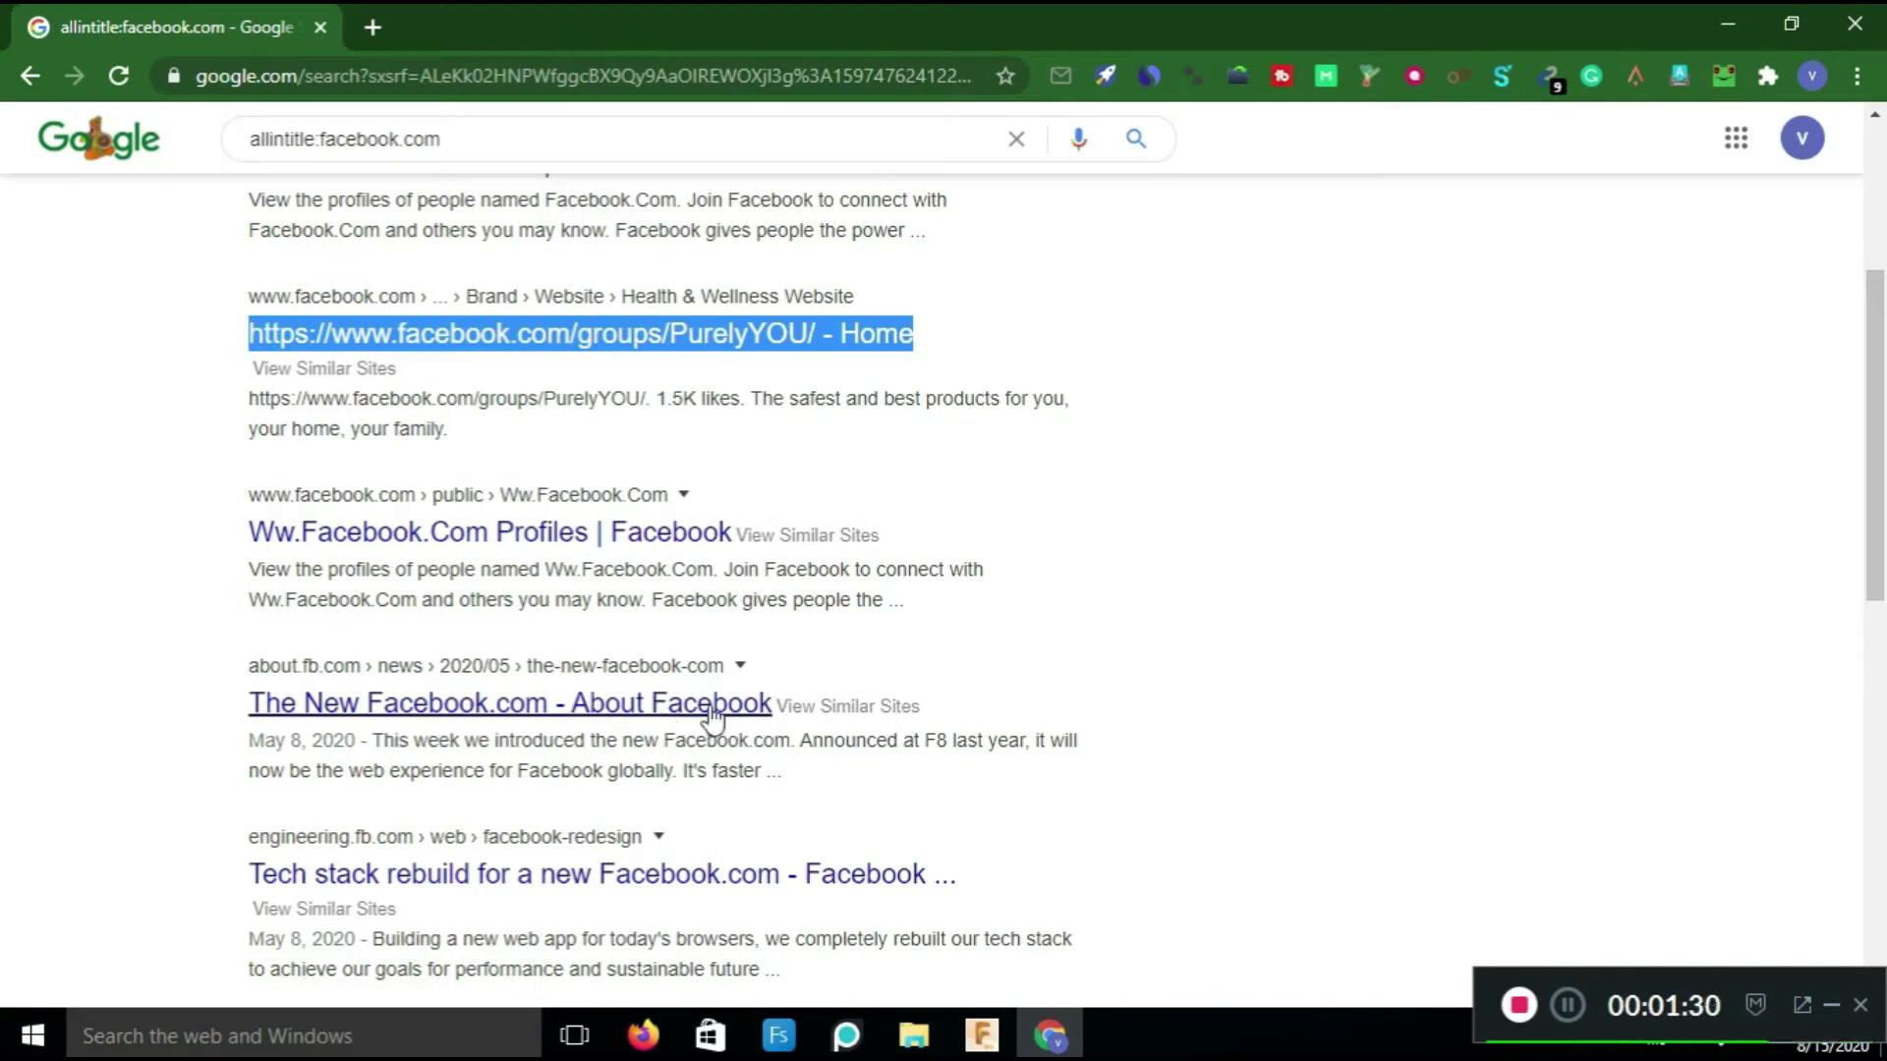
{"action": "left_click_drag", "start_coordinate": [1876, 348], "coordinate": [1876, 444]}
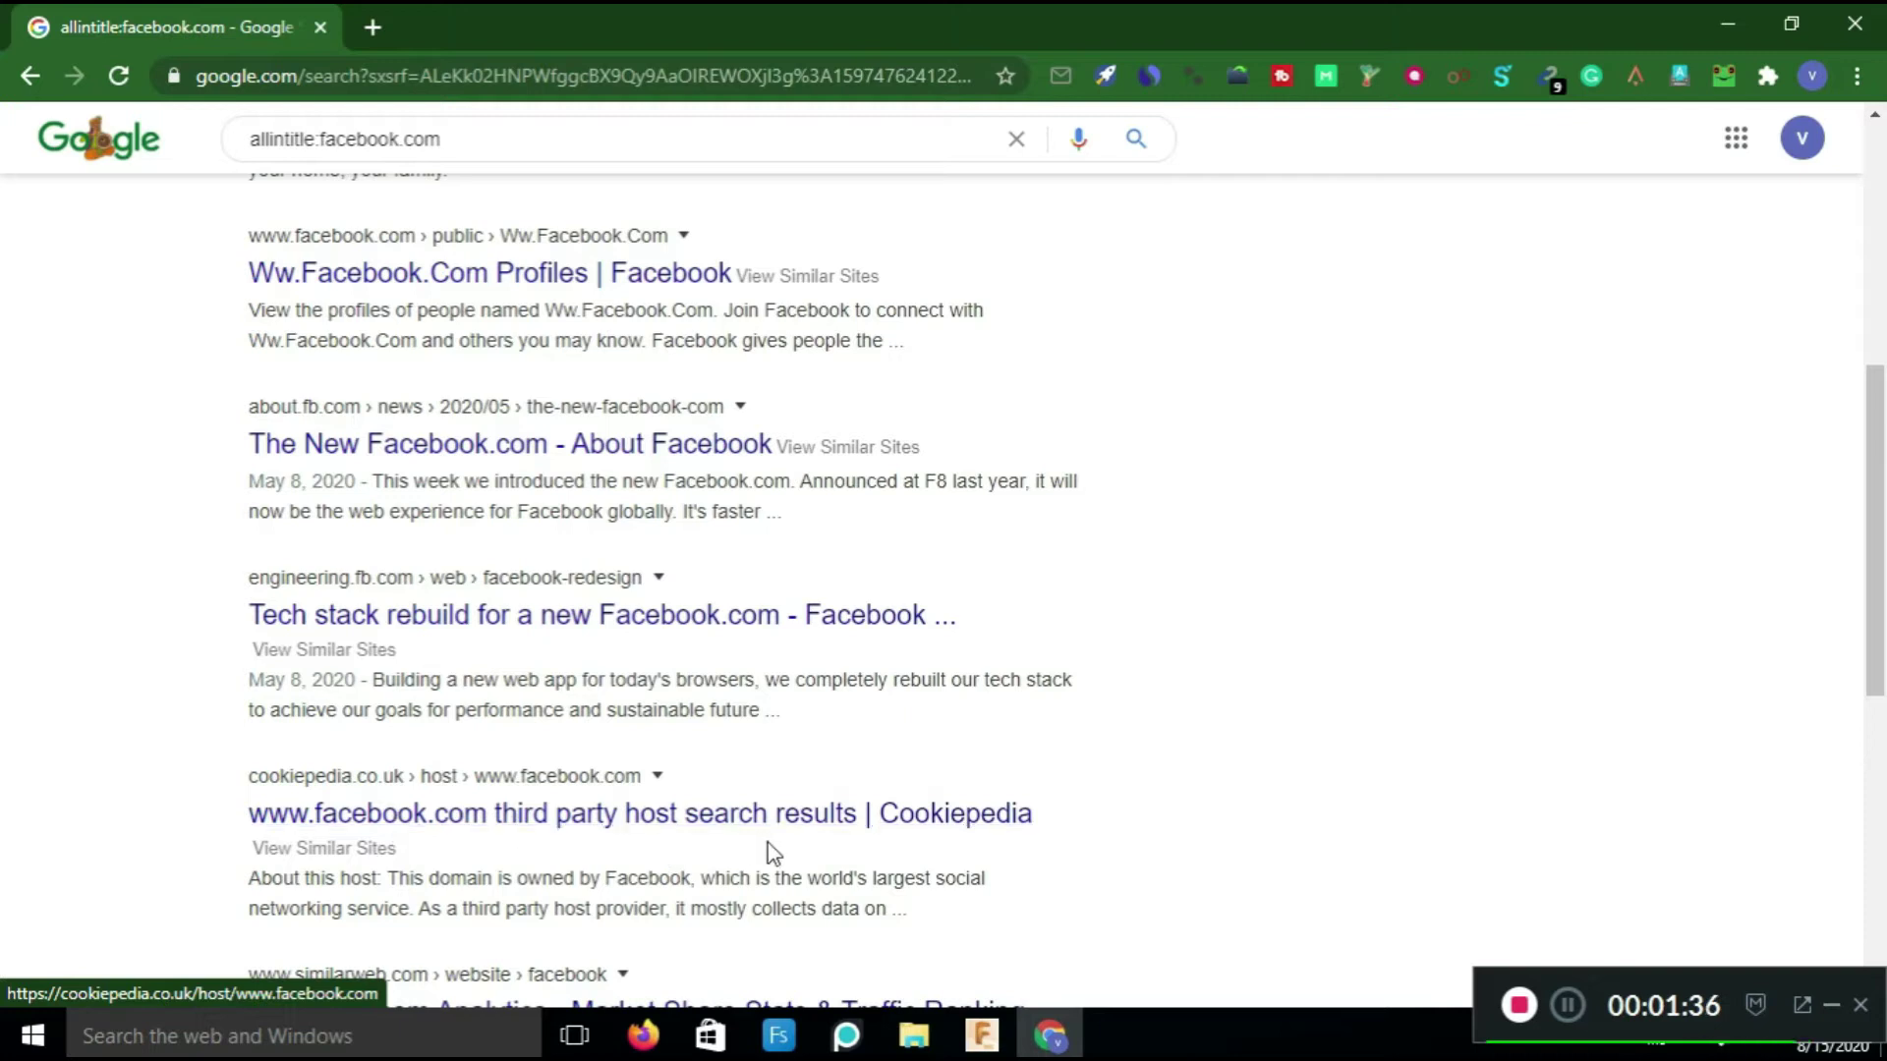
{"action": "left_click_drag", "start_coordinate": [1878, 644], "coordinate": [1882, 777]}
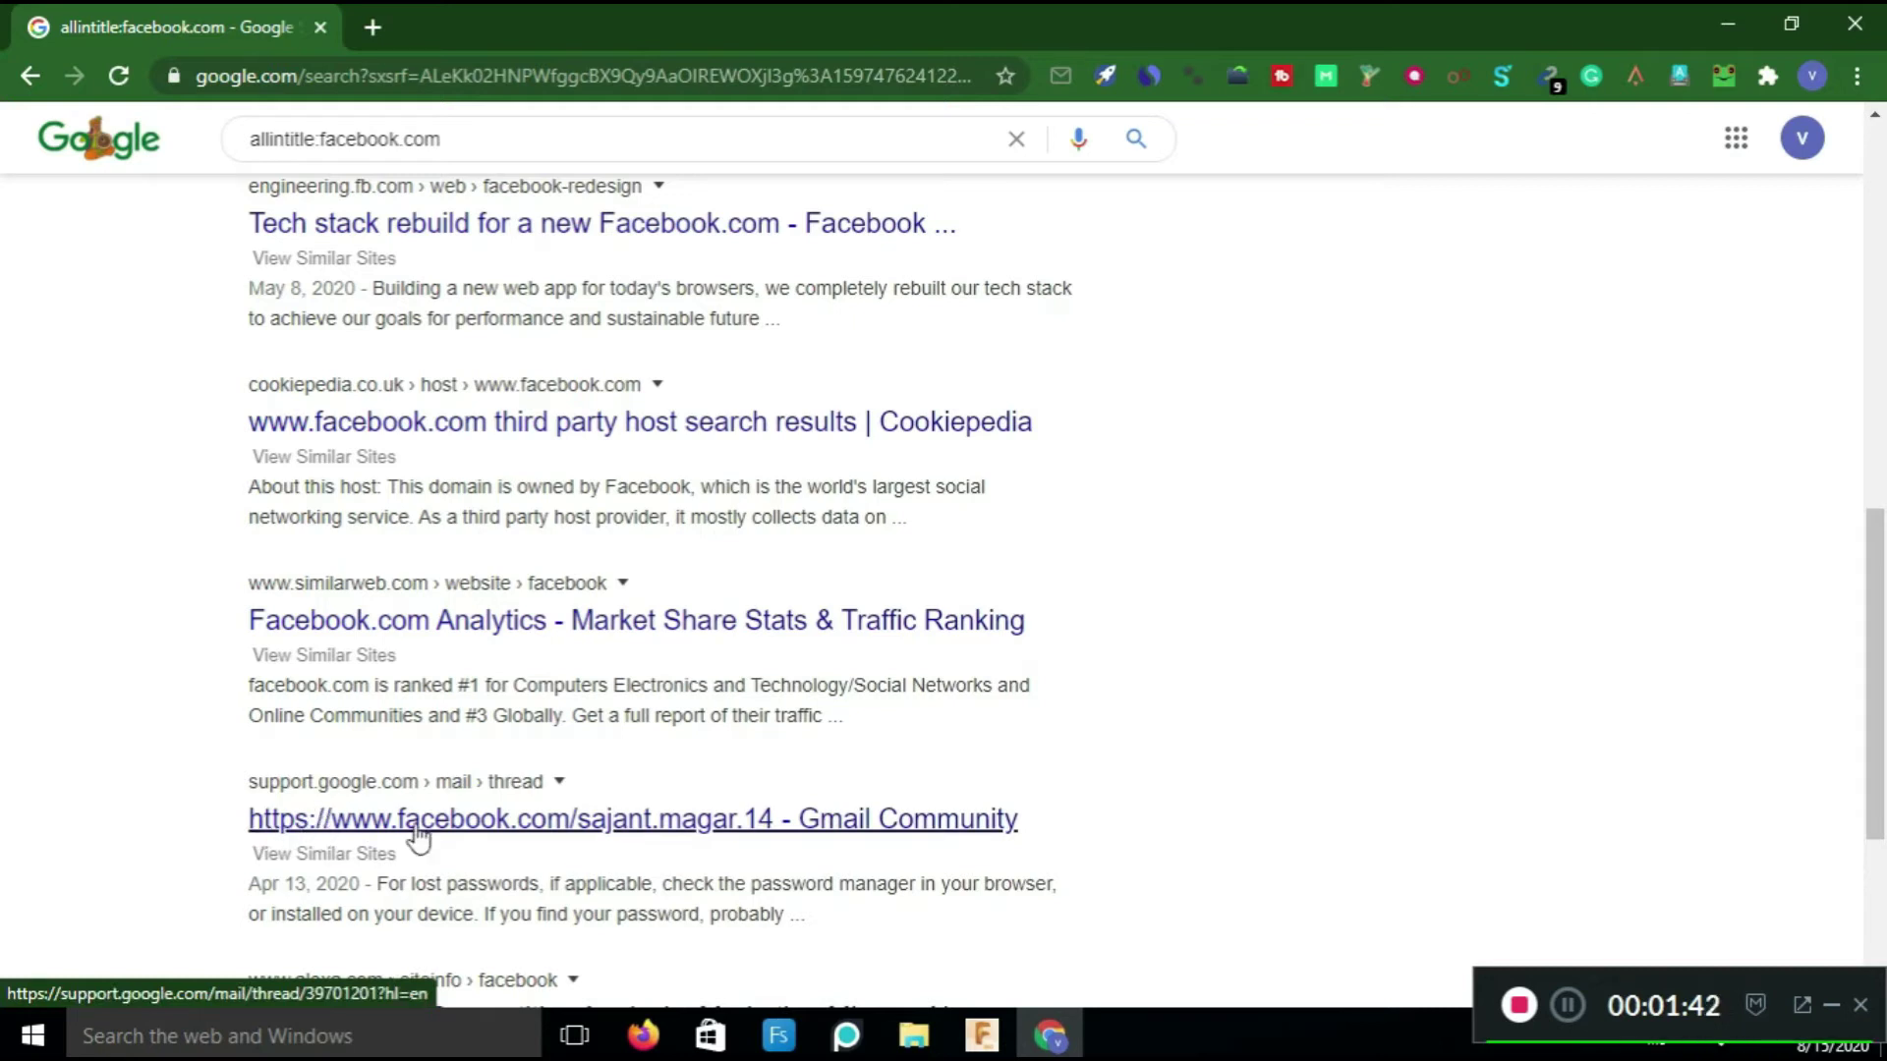
{"action": "left_click_drag", "start_coordinate": [1882, 627], "coordinate": [1883, 136]}
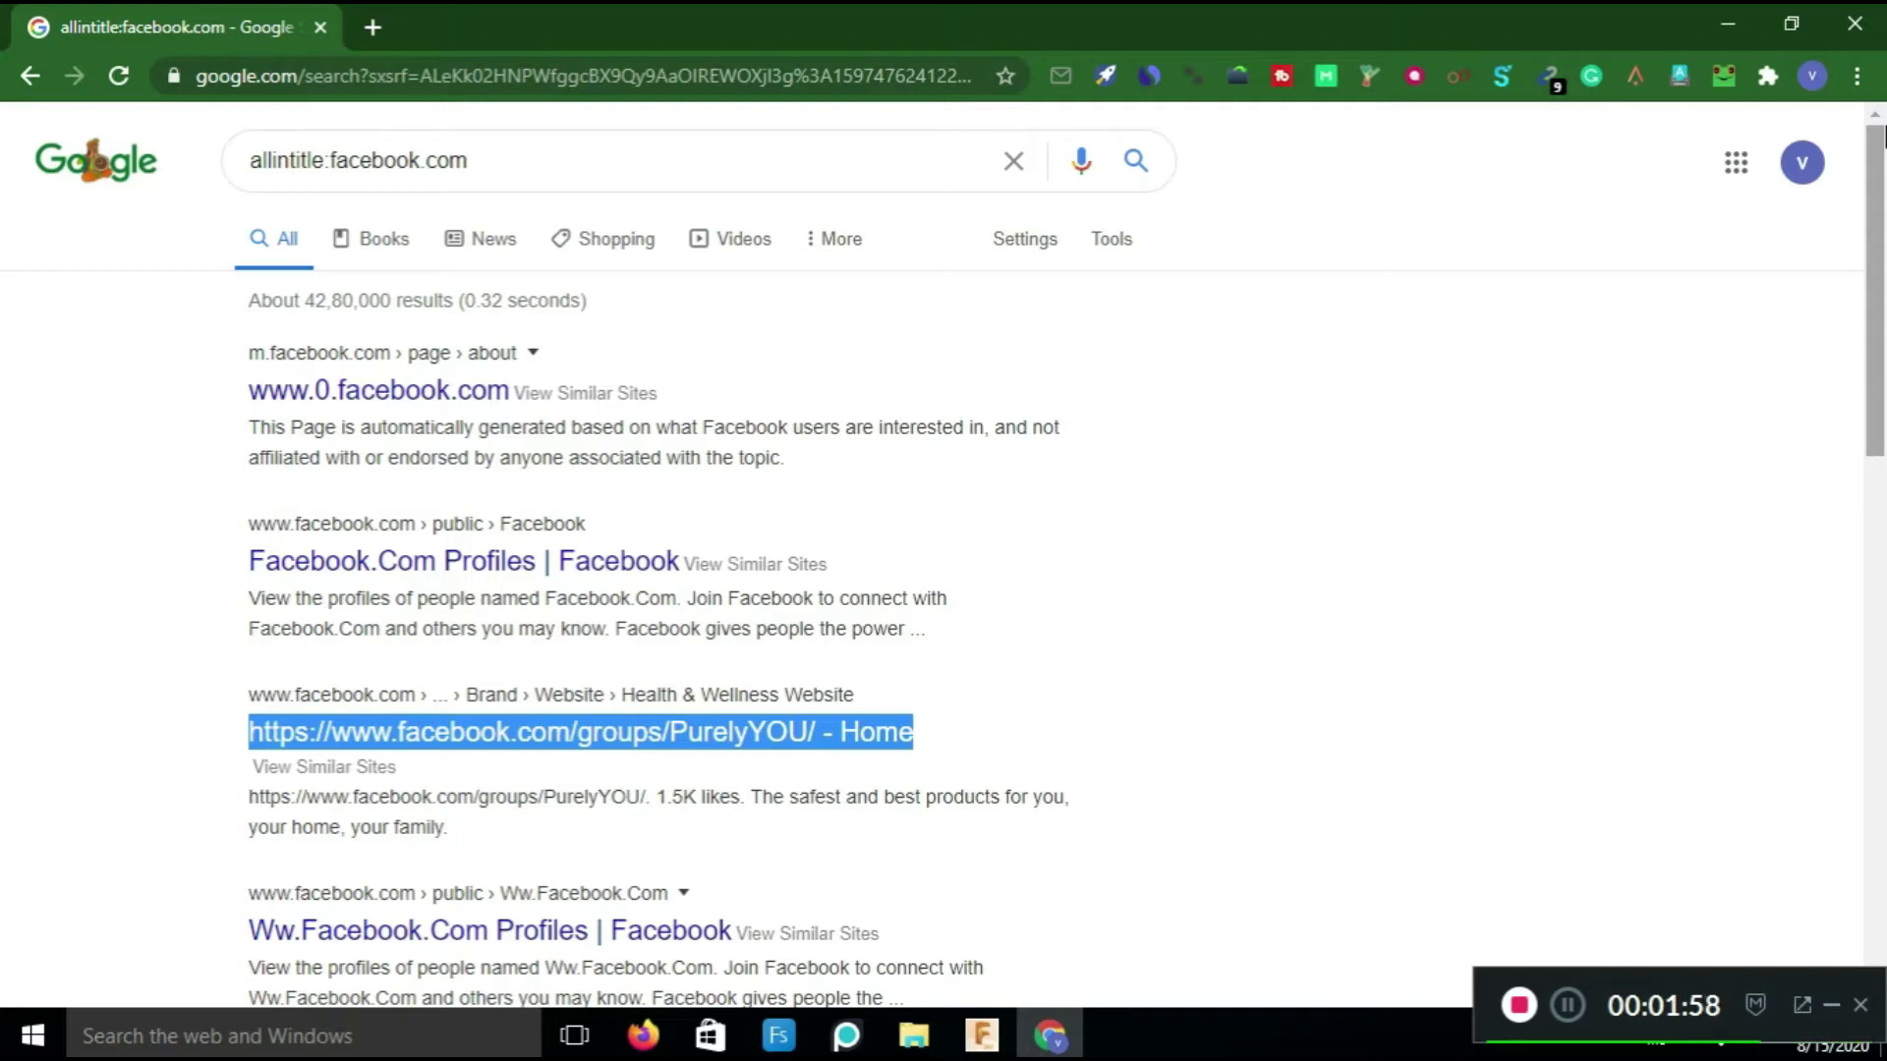
Highlight the facebook.com wording in the titles of the first two allintitle results, then clear the highlighting.
{"action": "left_click", "coordinate": [267, 391]}
{"action": "left_click_drag", "start_coordinate": [250, 391], "coordinate": [507, 397]}
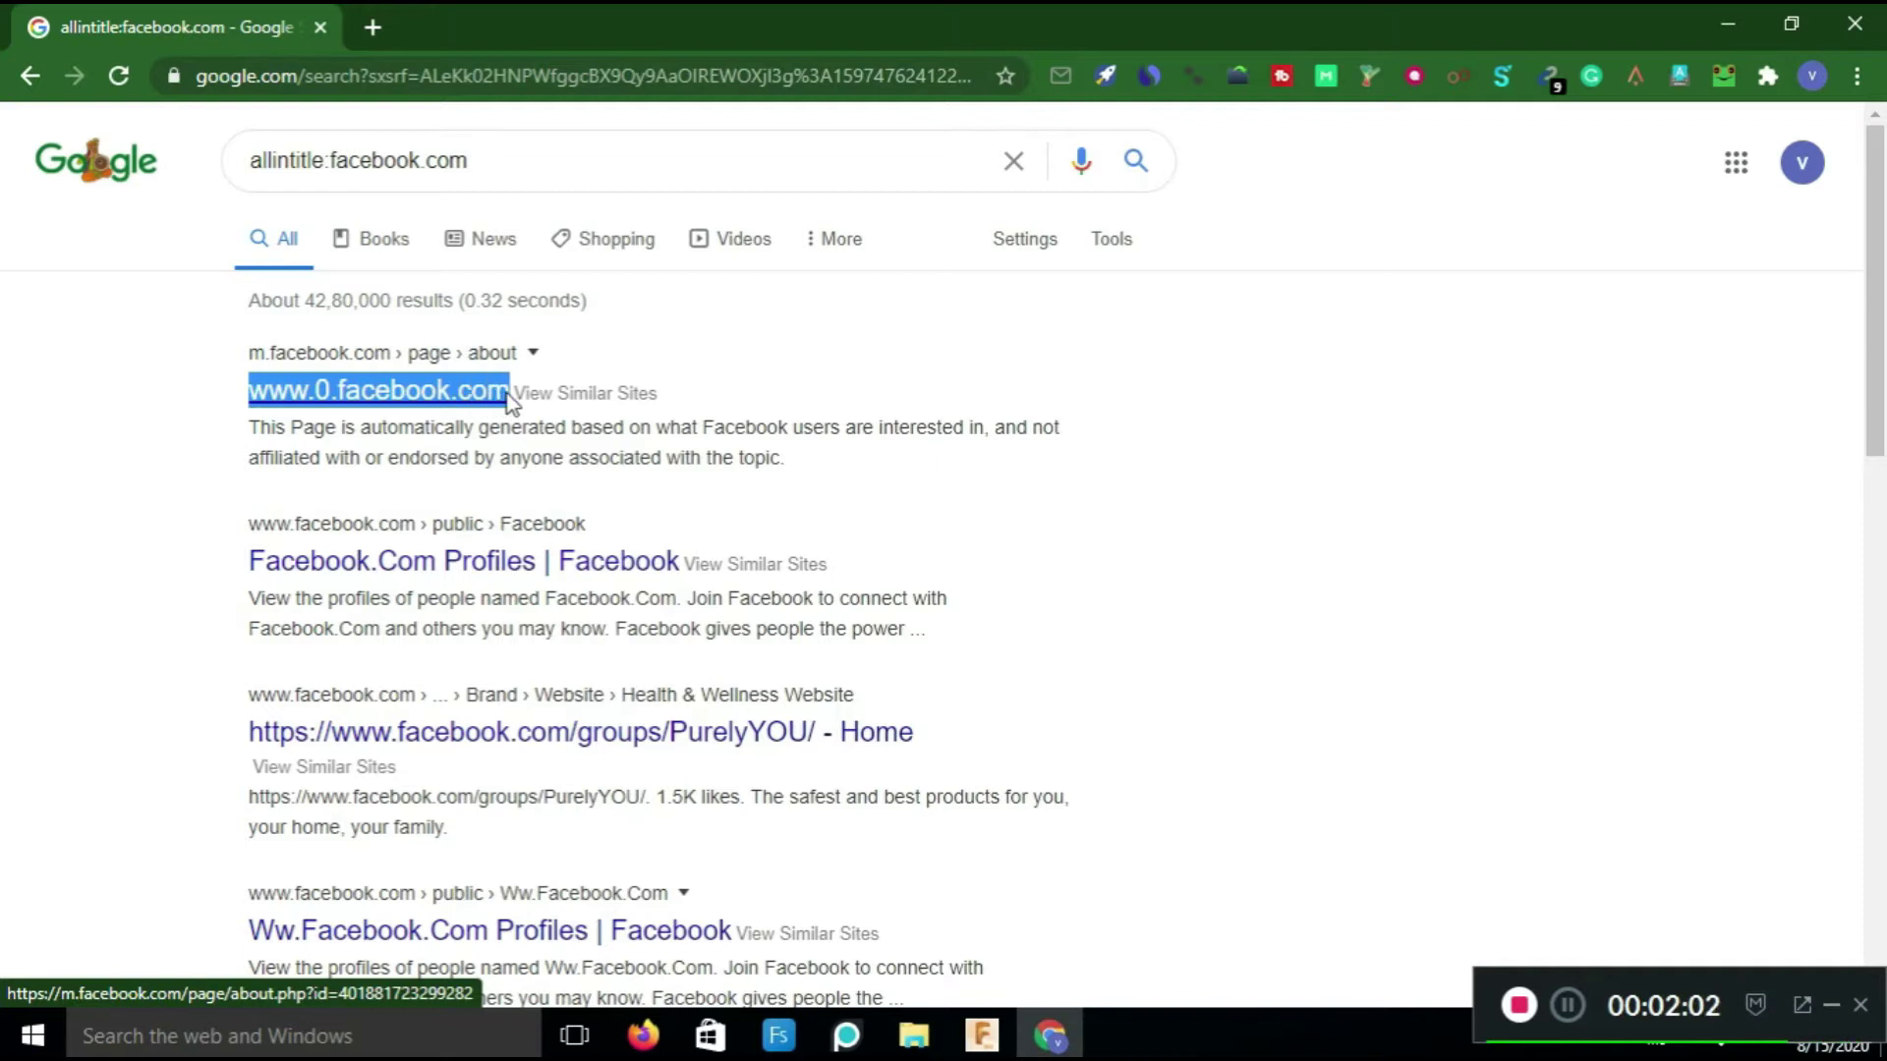
{"action": "left_click_drag", "start_coordinate": [225, 573], "coordinate": [411, 576]}
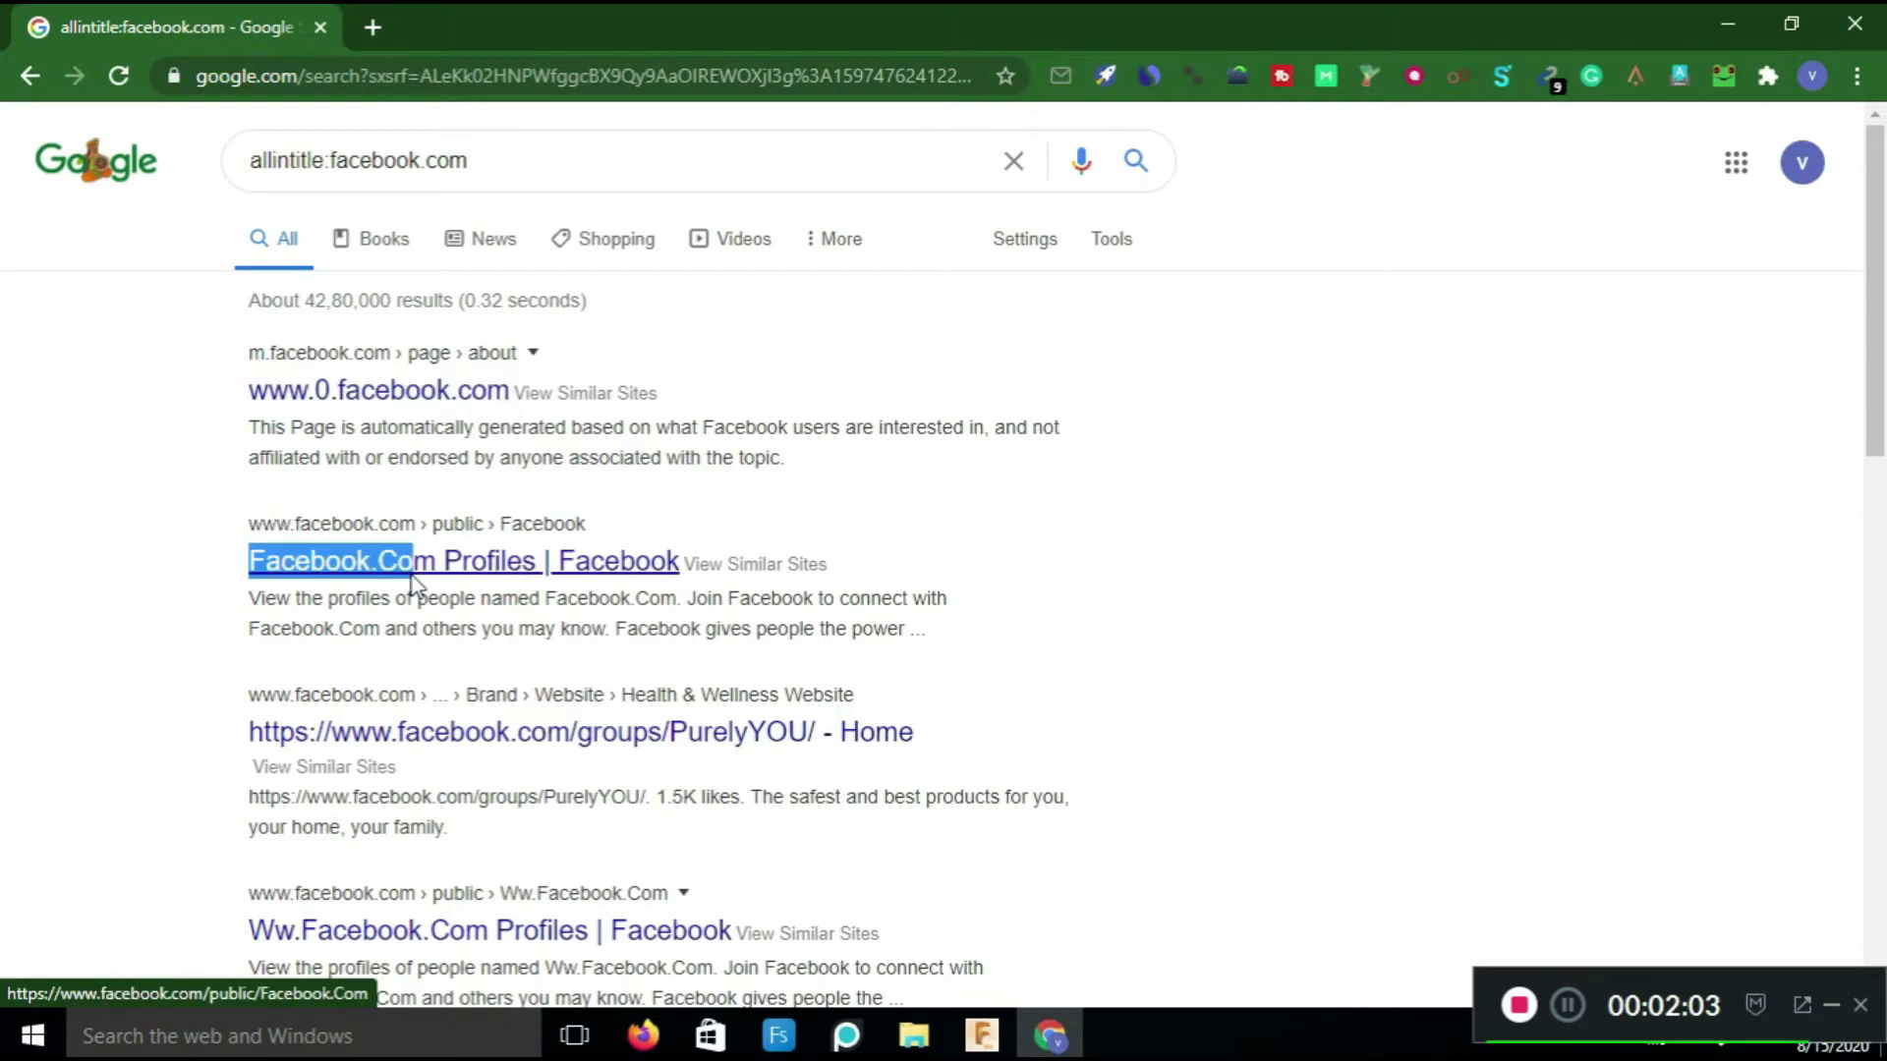
{"action": "left_click", "coordinate": [193, 549]}
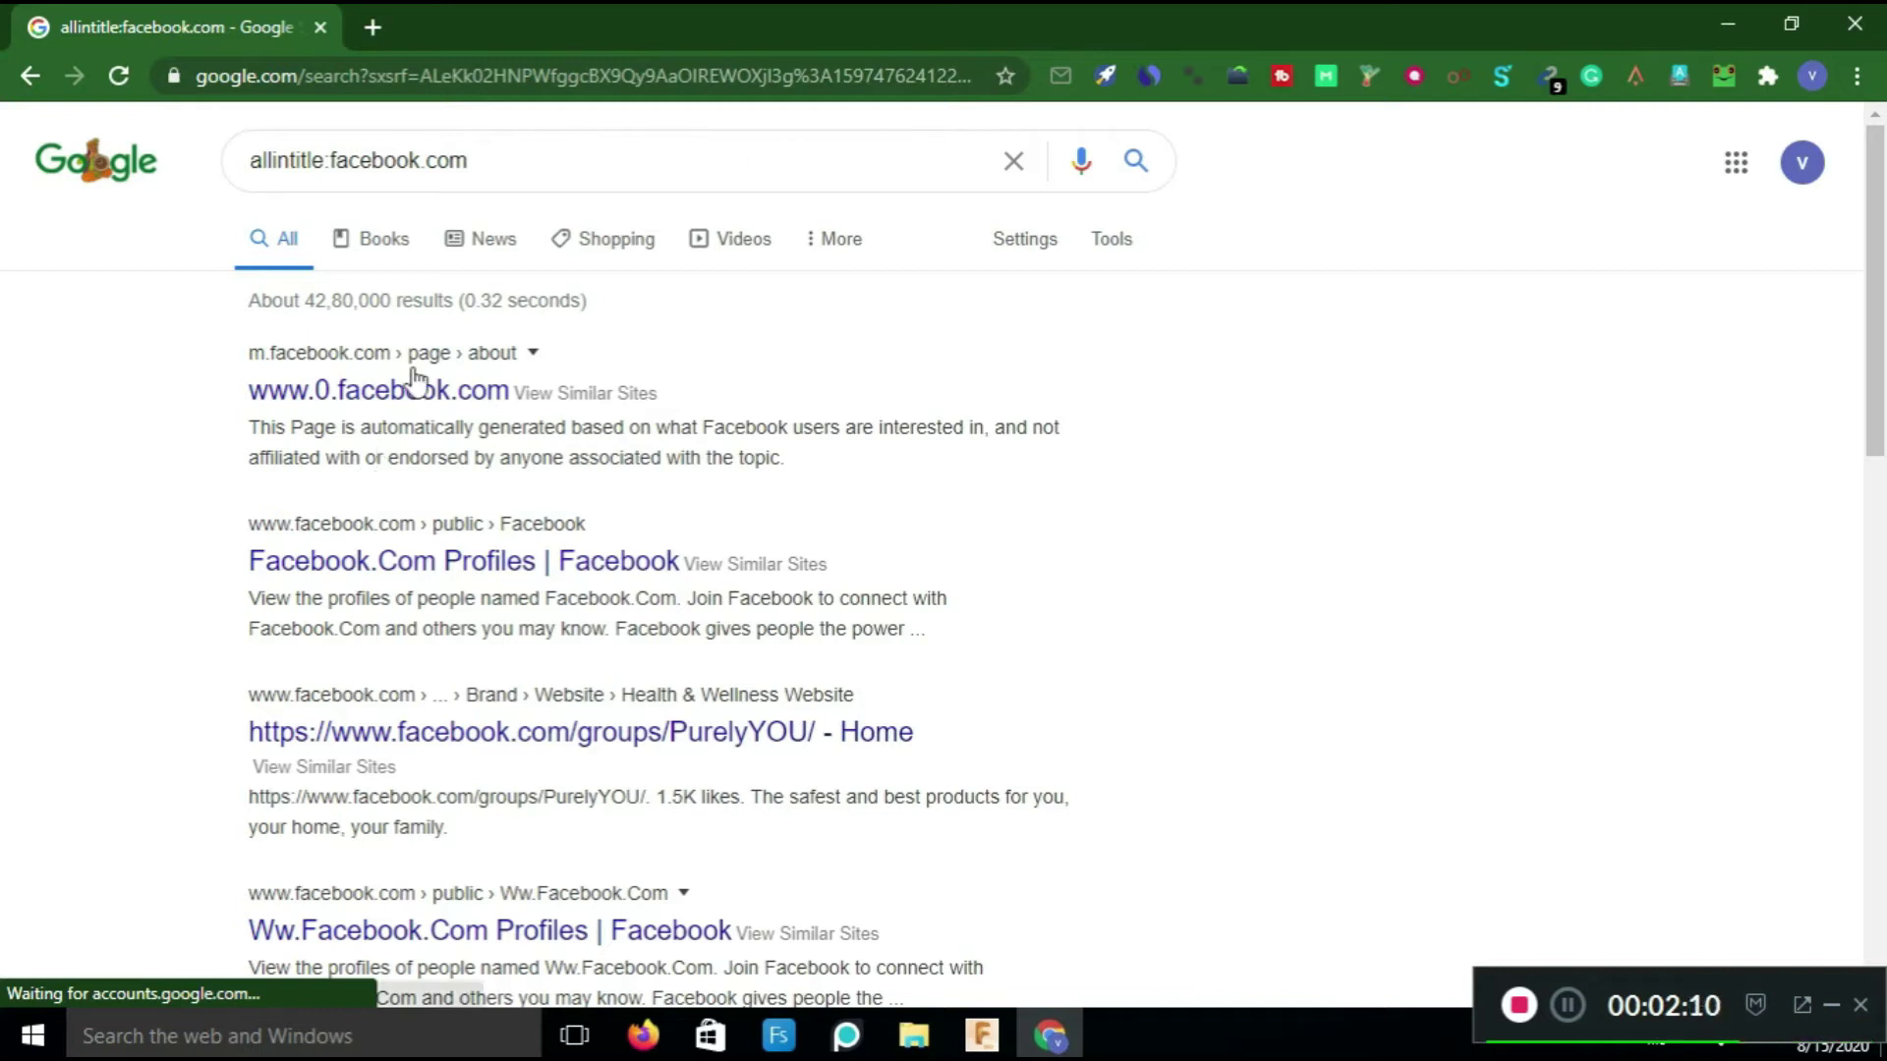
{"action": "left_click", "coordinate": [598, 145]}
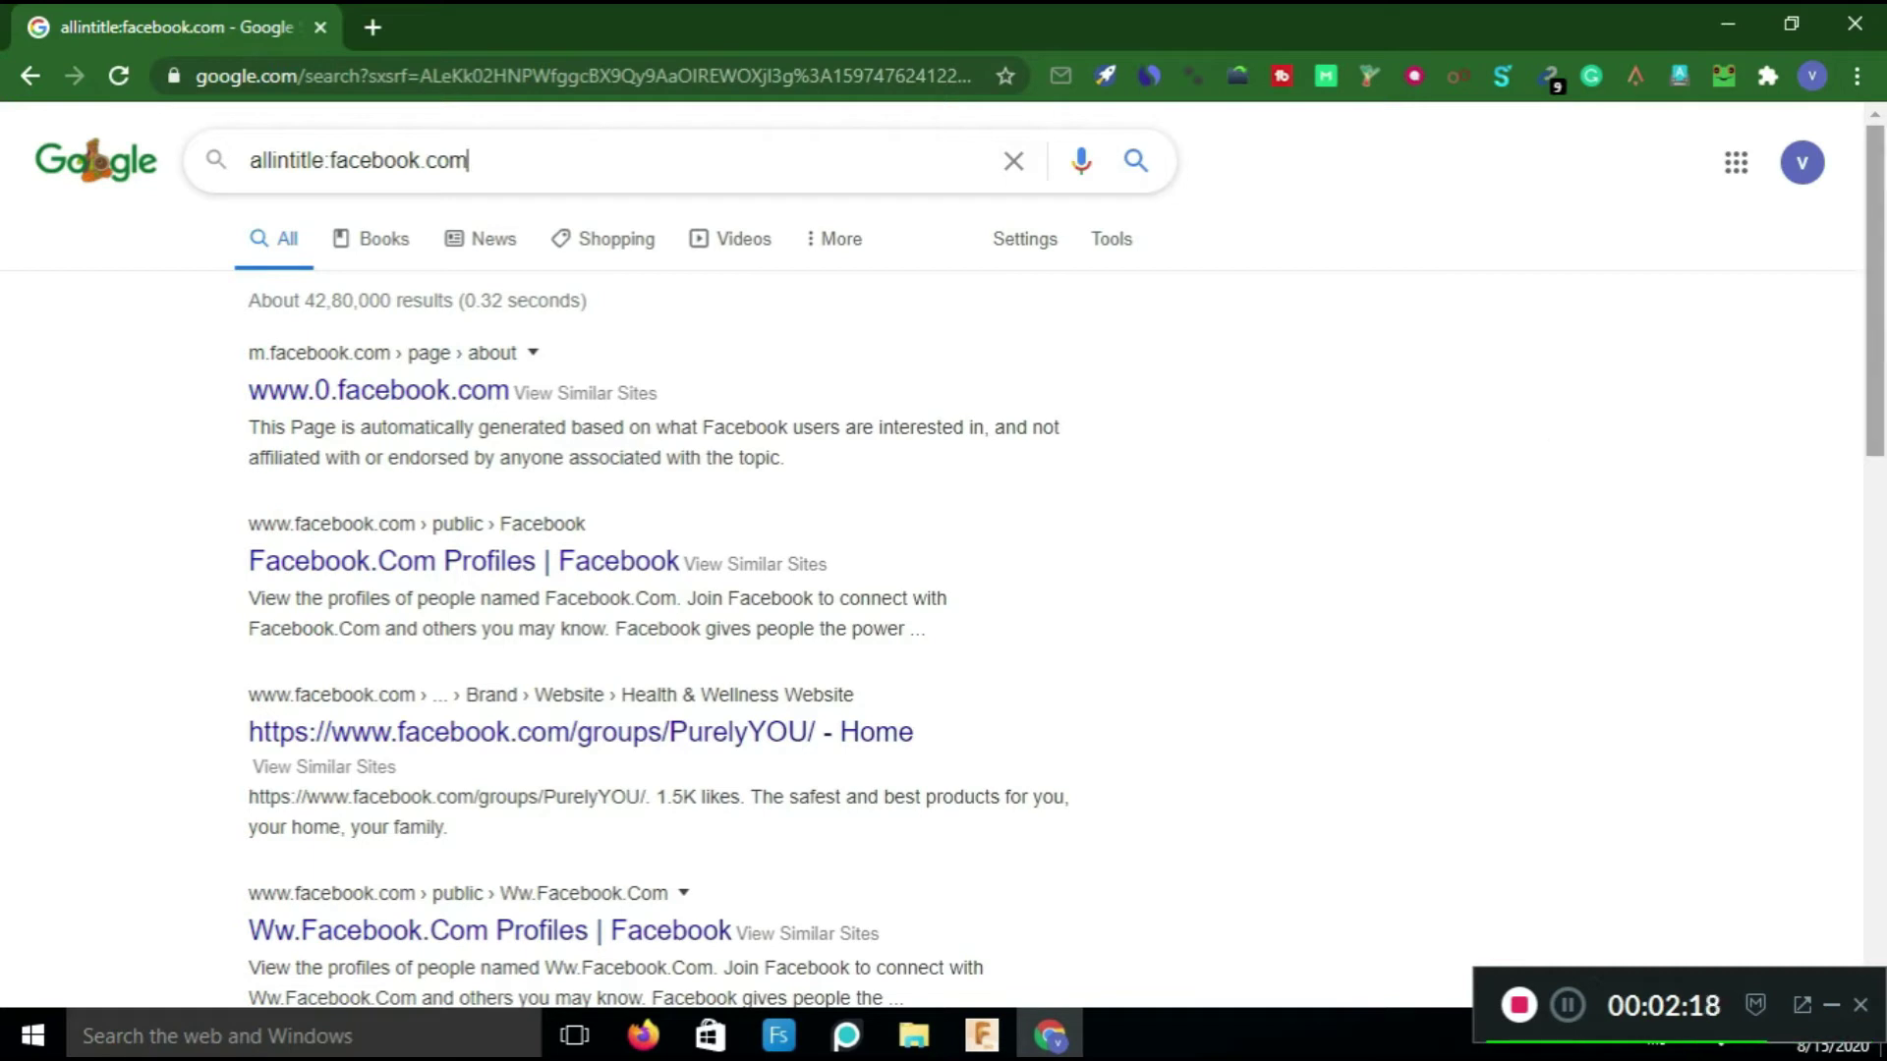
{"action": "scroll", "coordinate": [1554, 428], "scroll_direction": "down", "scroll_amount": 2}
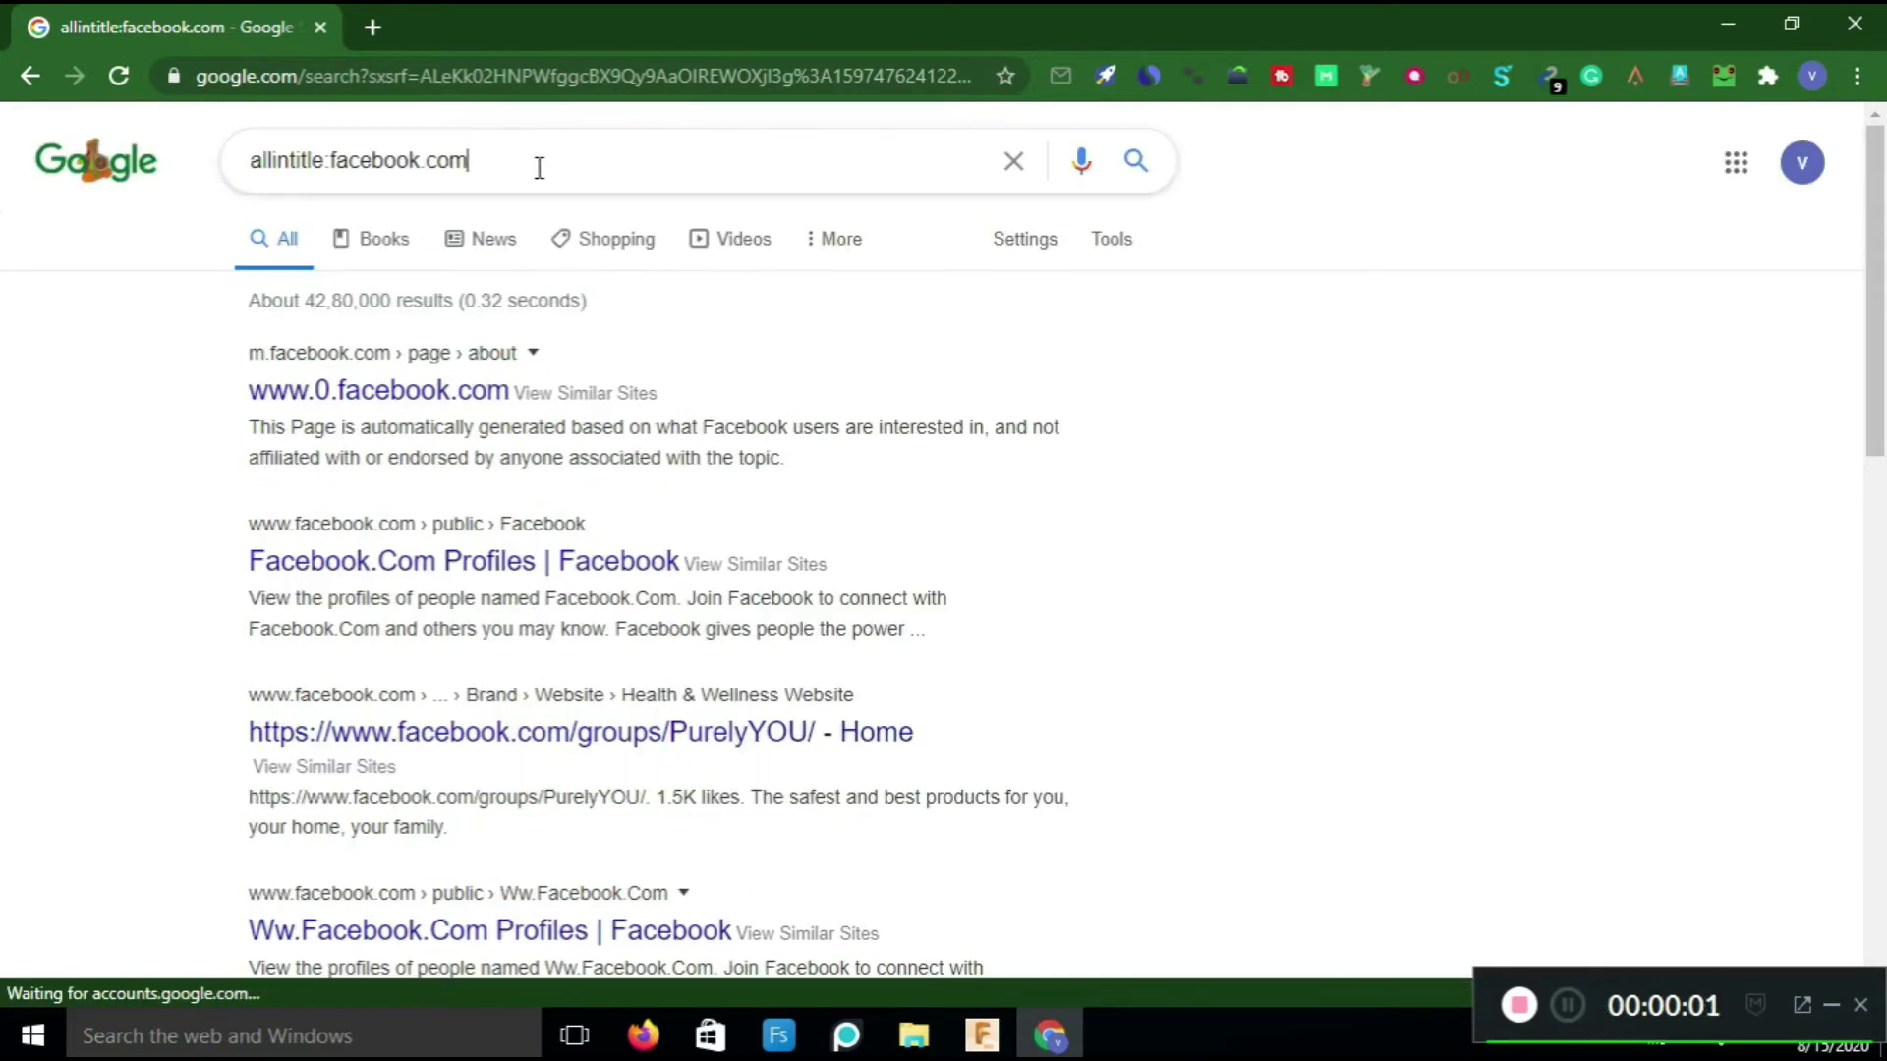
{"action": "left_click_drag", "start_coordinate": [538, 167], "coordinate": [228, 140]}
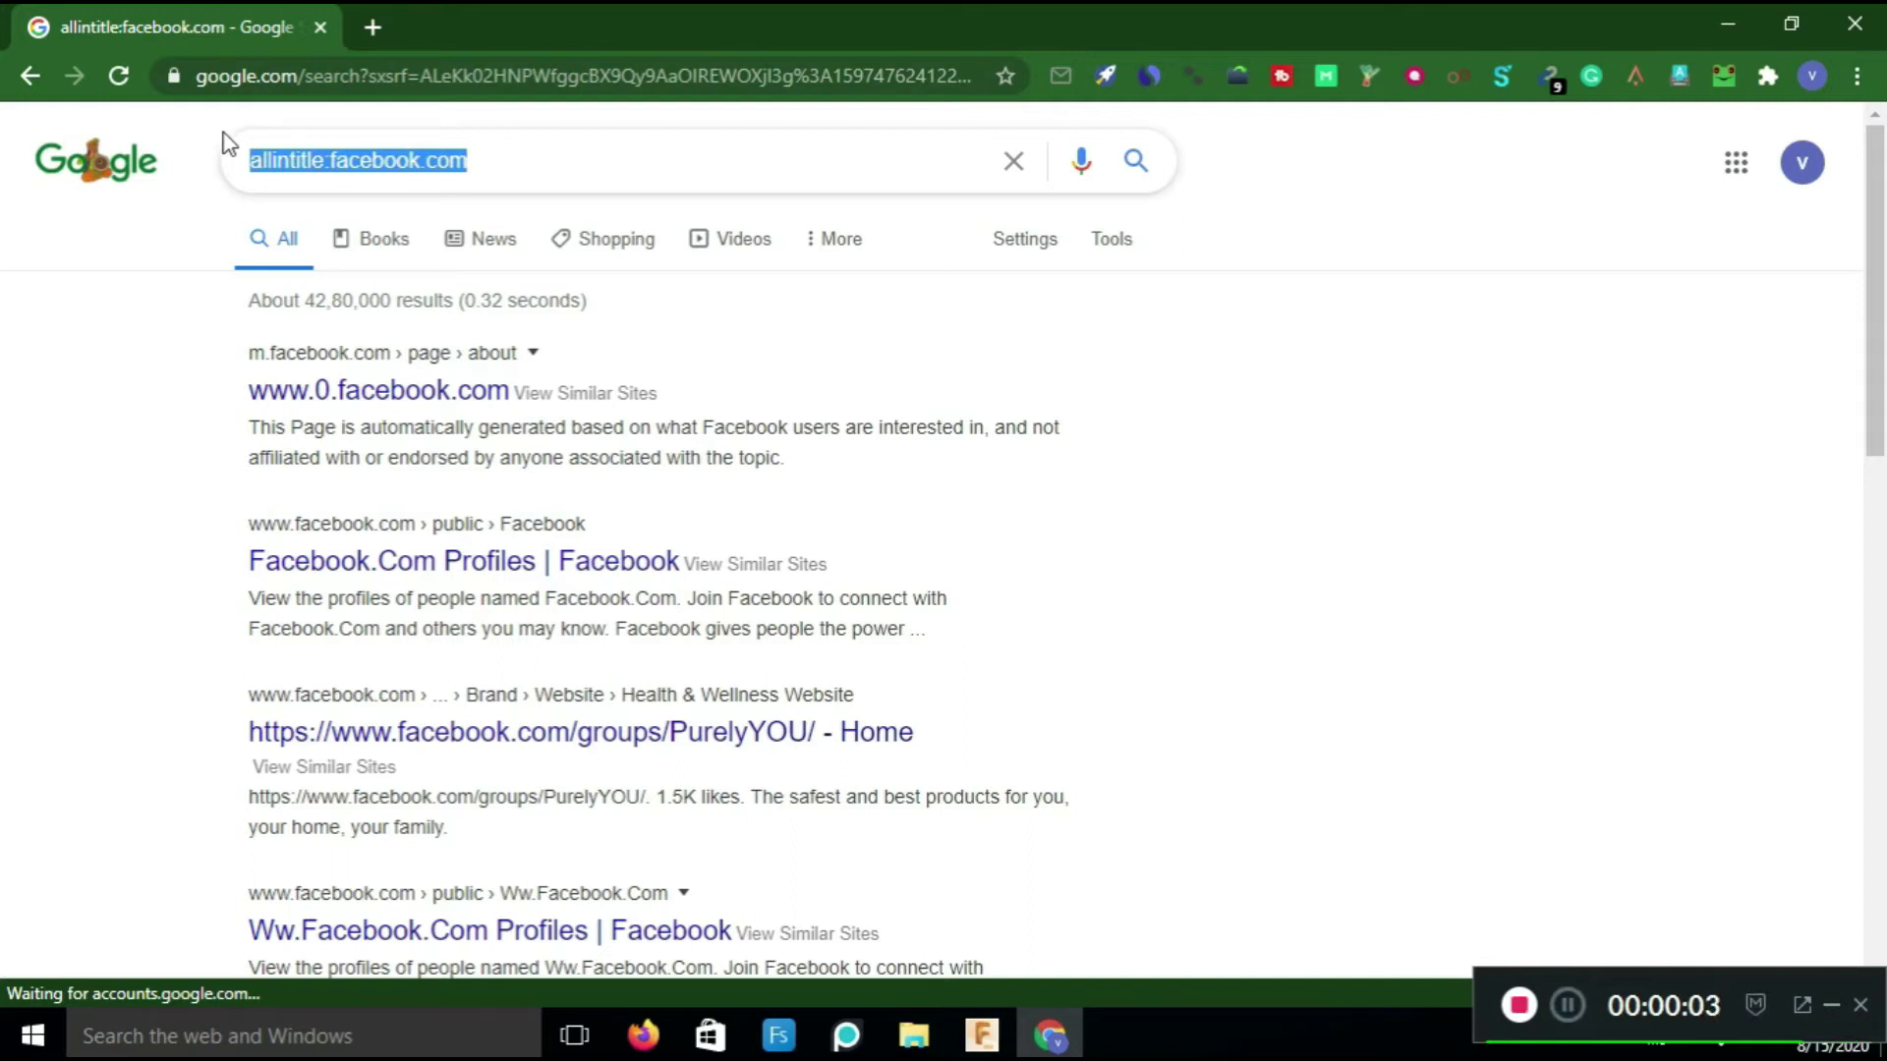
{"action": "type", "text": "inurl"}
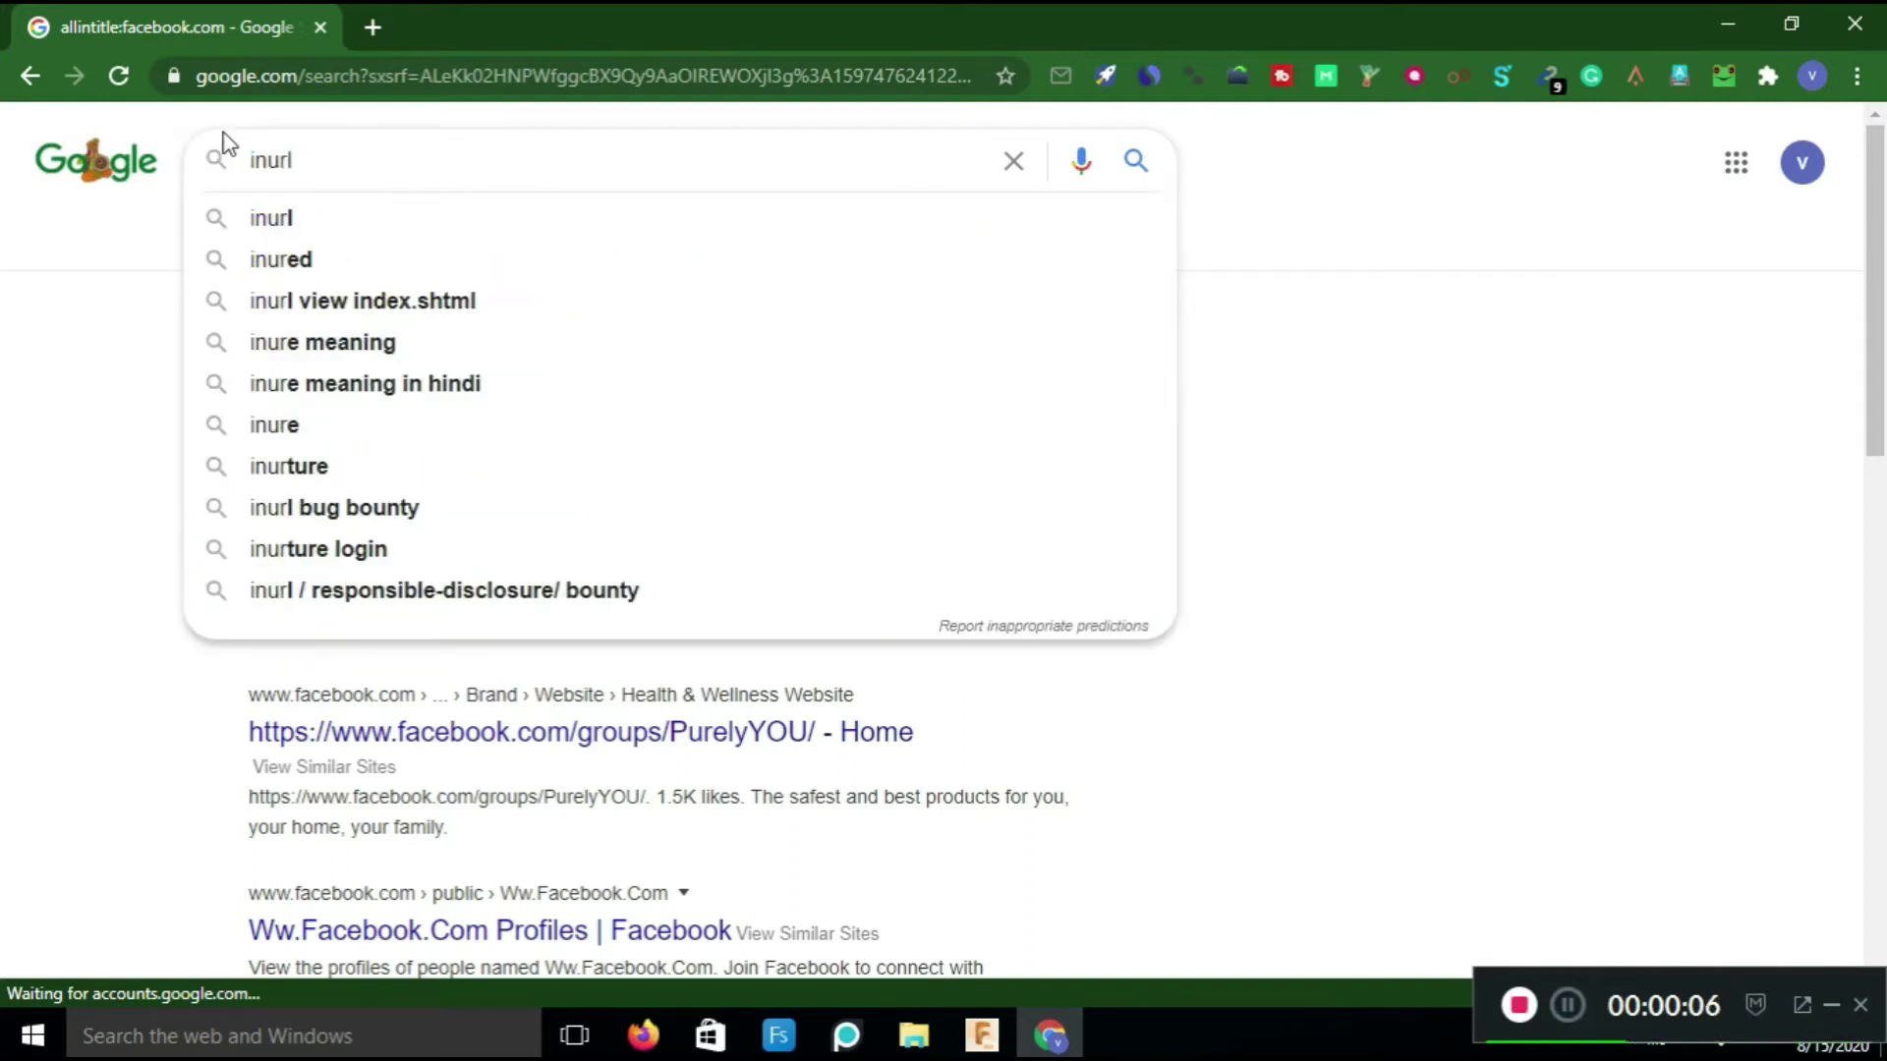
{"action": "key", "text": "ctrl+a"}
{"action": "key", "text": "BackSpace"}
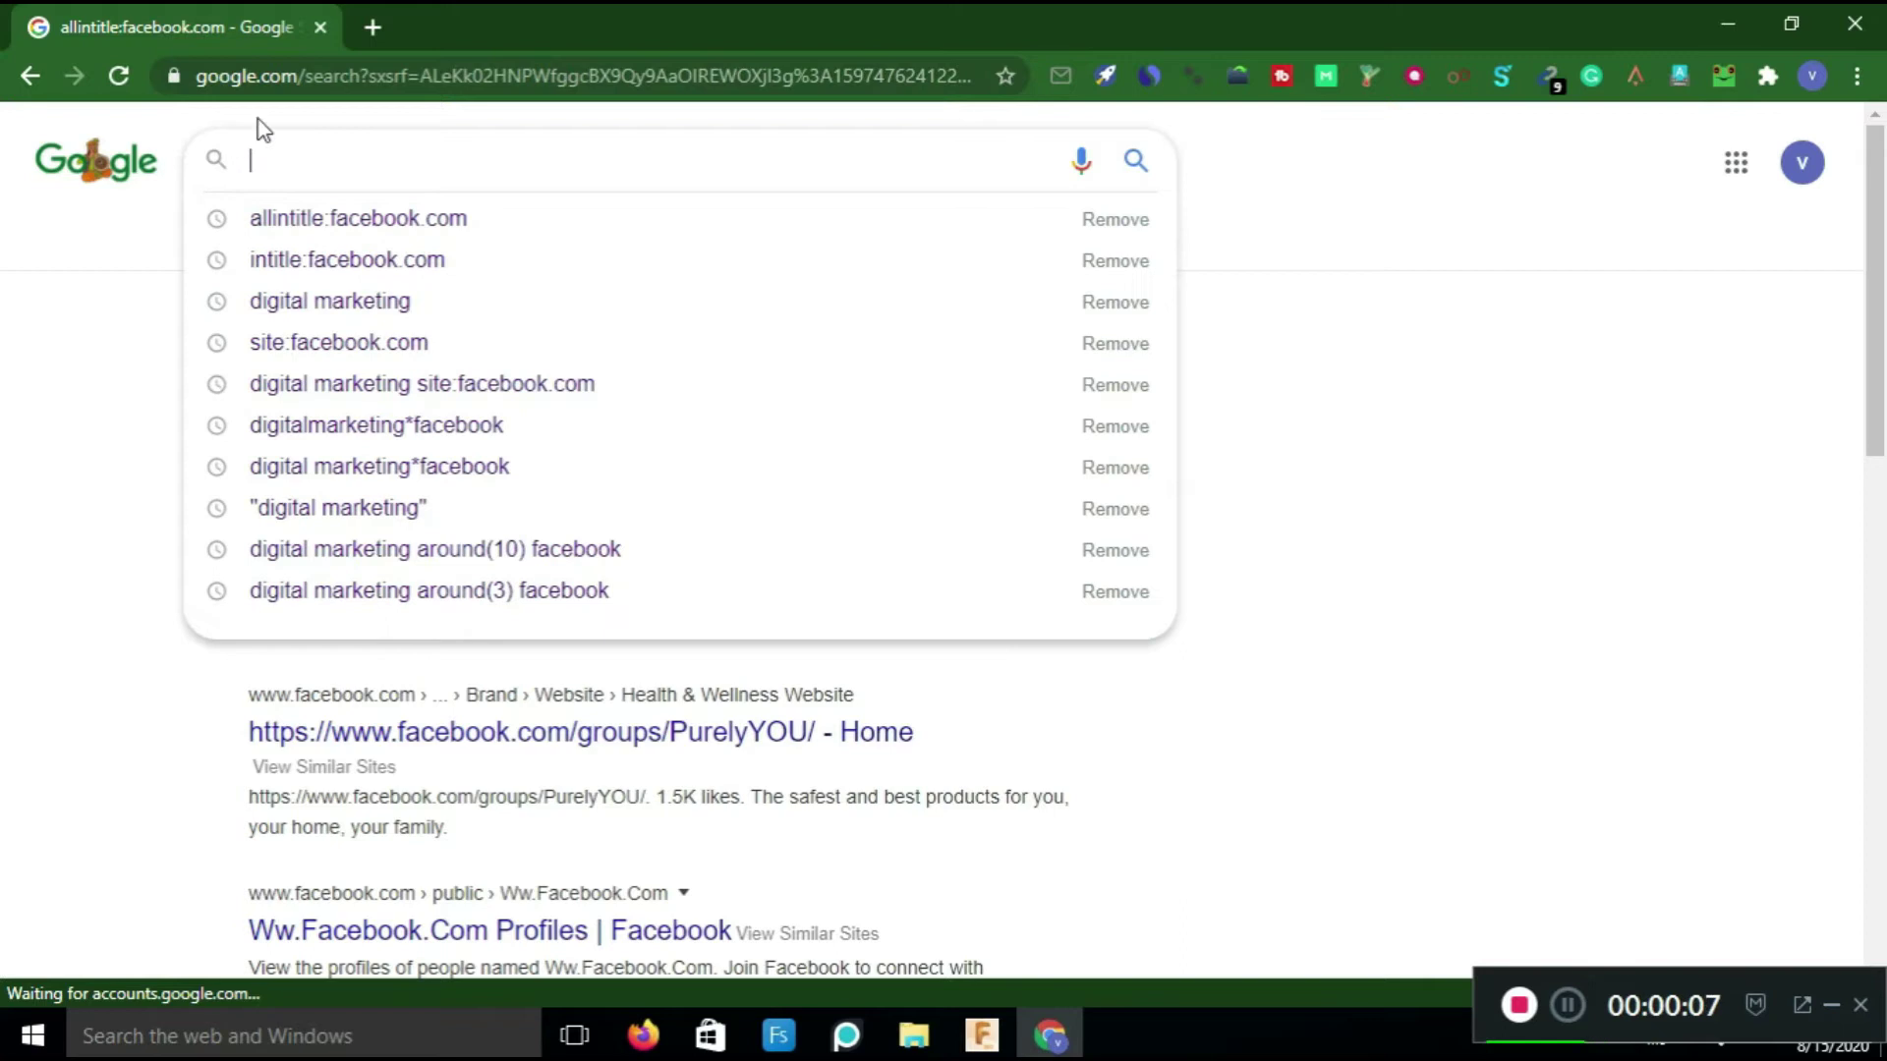
Search Google for inurl:facebook.com from the browser's address field and look through the results.
{"action": "left_click", "coordinate": [332, 75]}
{"action": "type", "text": "in"}
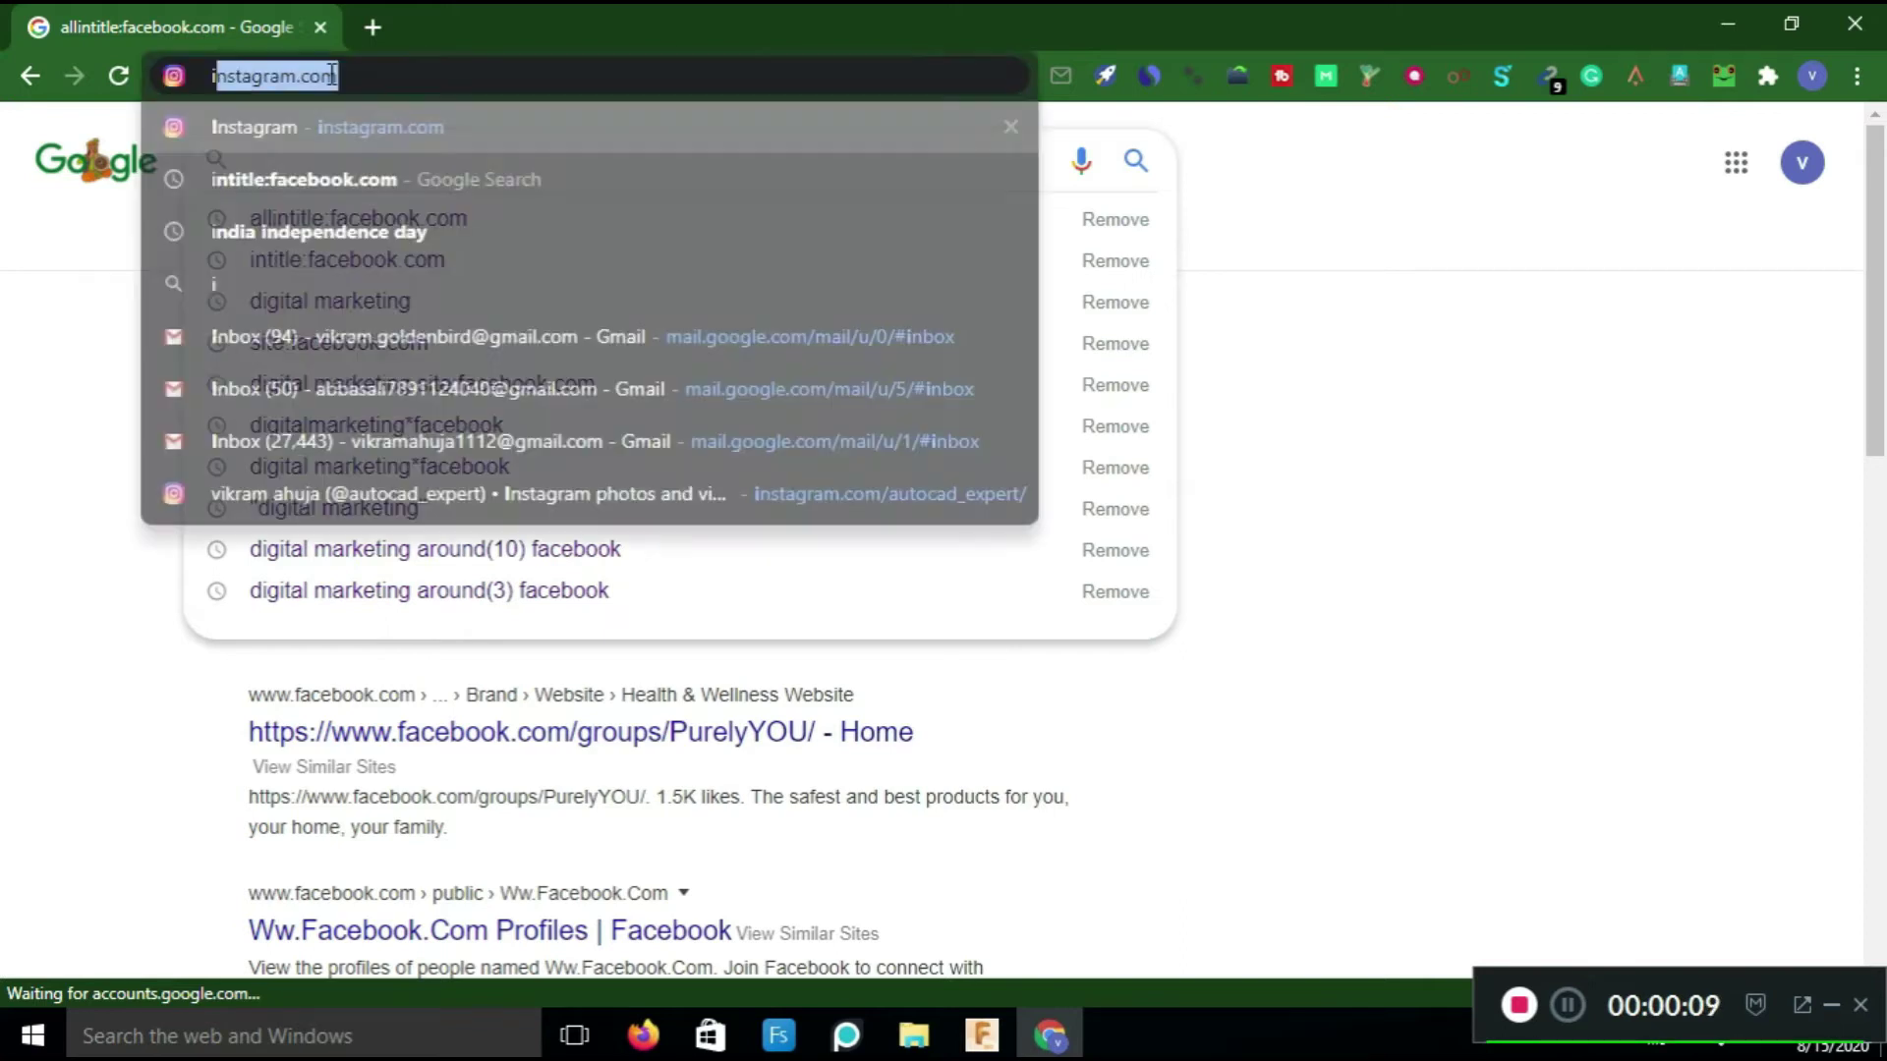
{"action": "type", "text": "url:fa"}
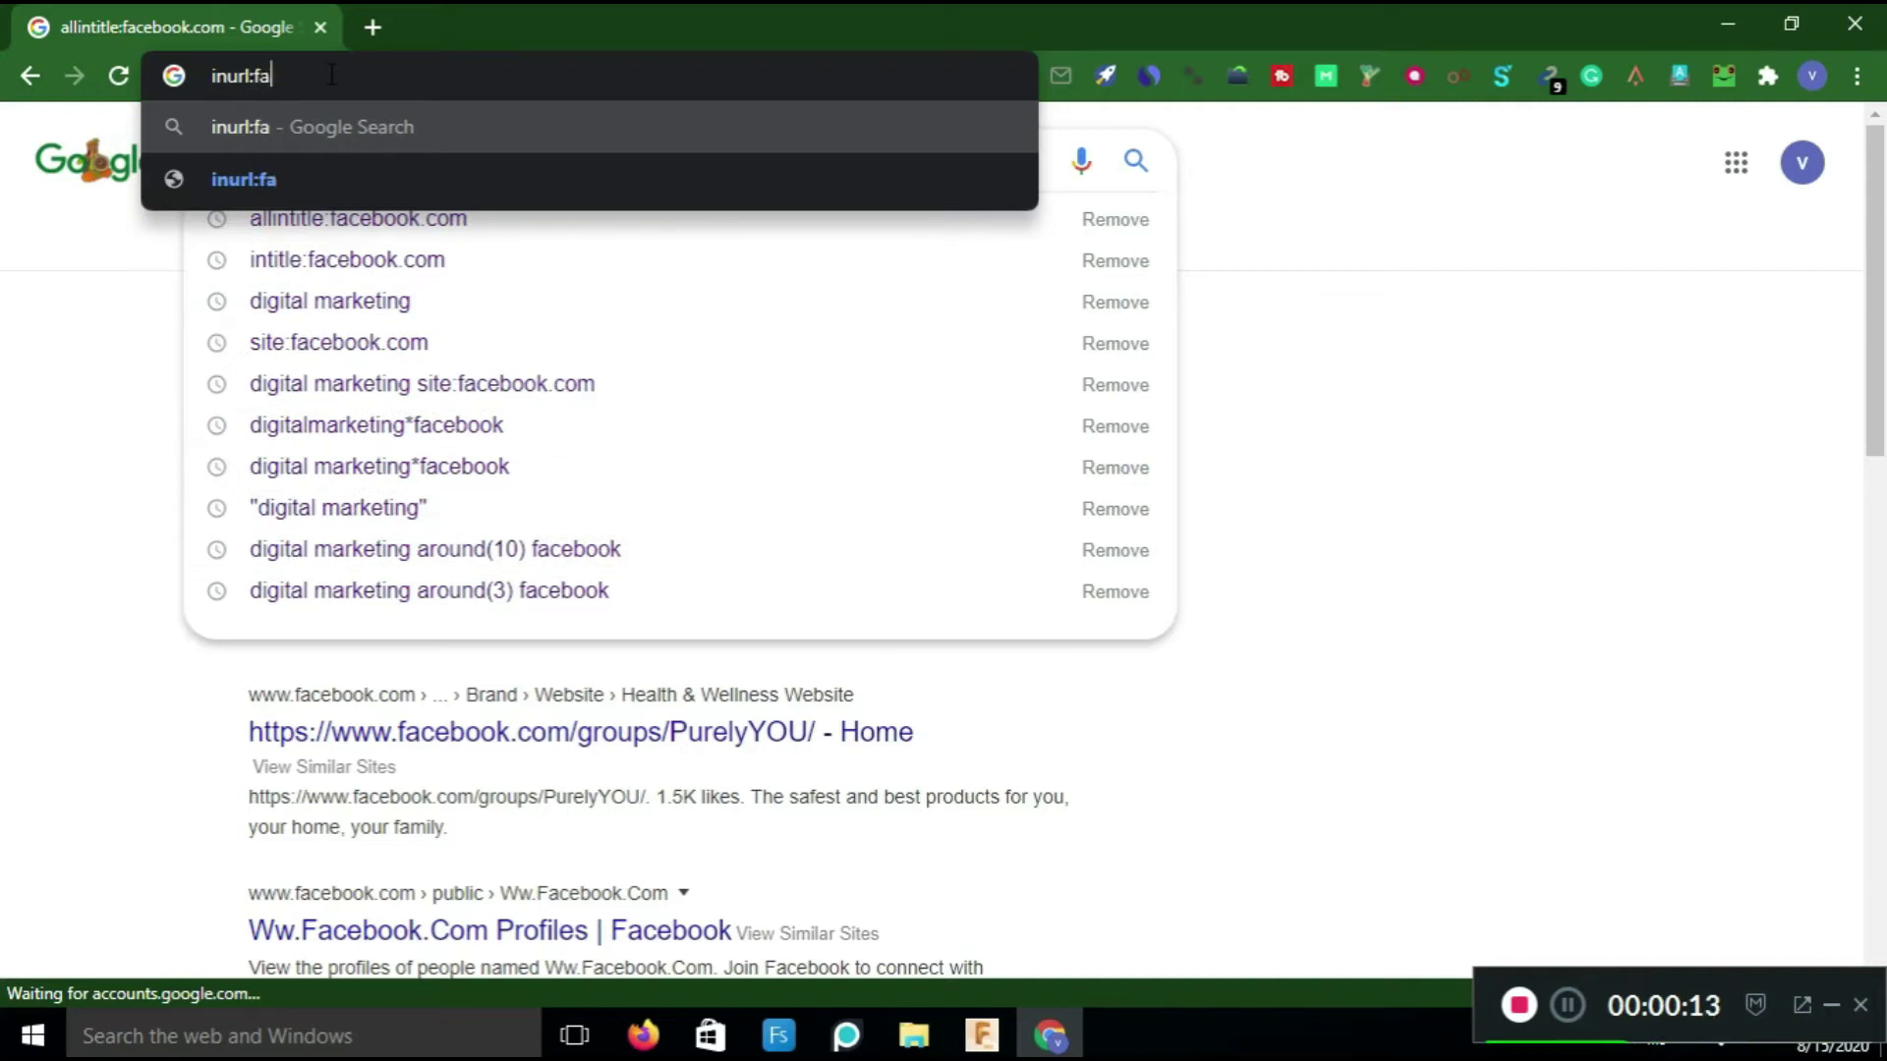
{"action": "type", "text": "cebook.com"}
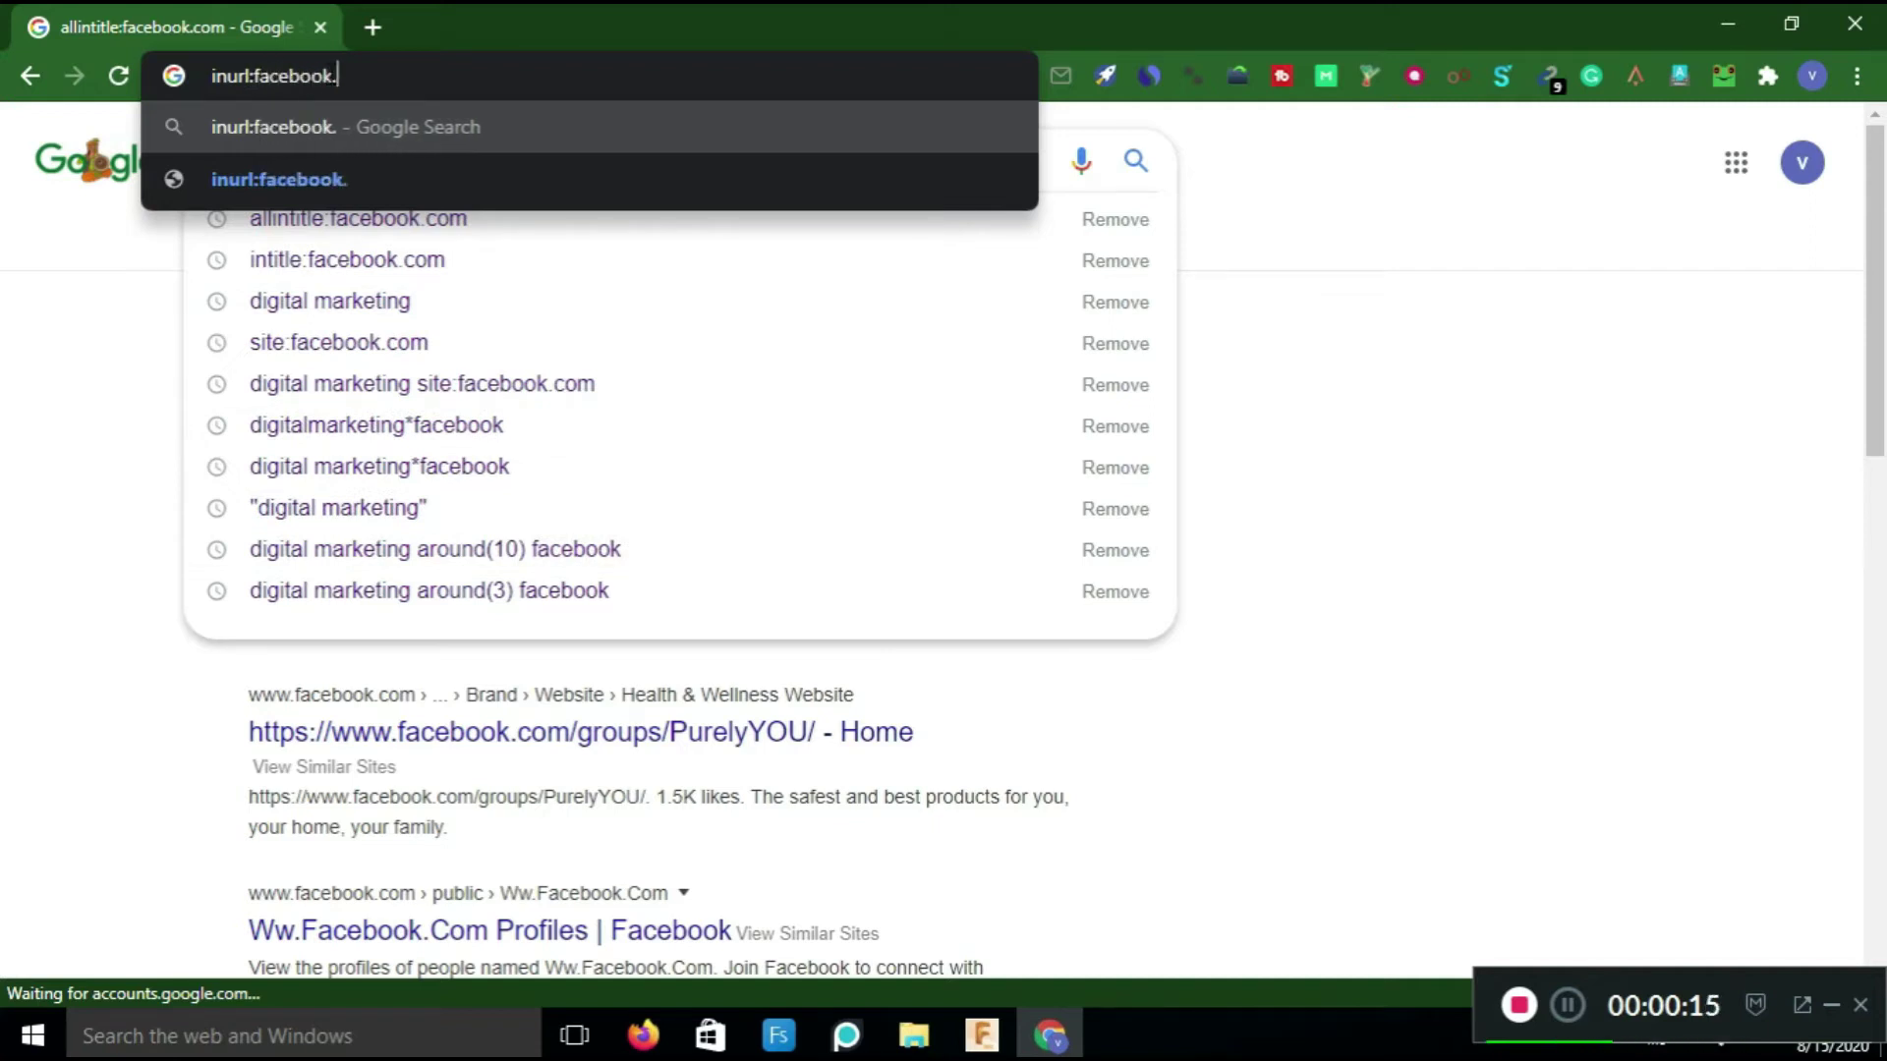
{"action": "key", "text": "Return"}
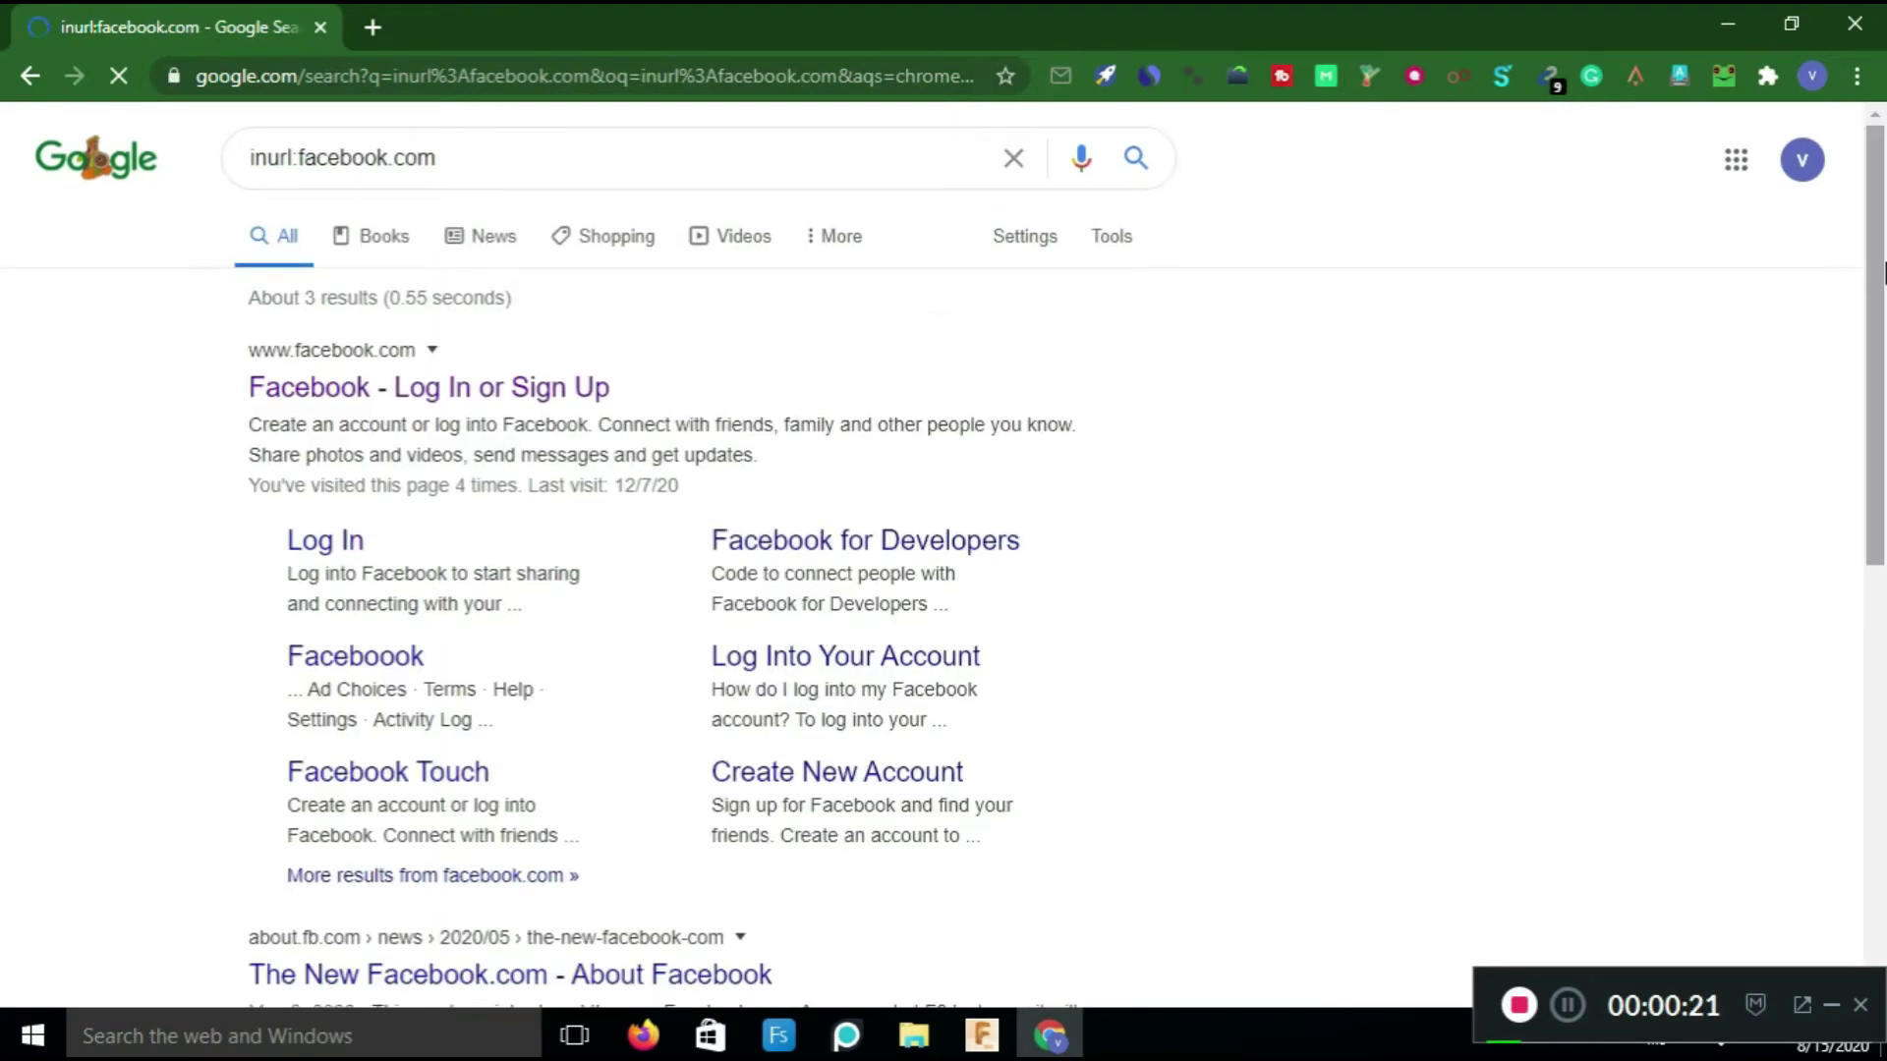
{"action": "scroll", "coordinate": [1879, 314], "scroll_direction": "down", "scroll_amount": 8}
{"action": "left_click_drag", "start_coordinate": [1883, 649], "coordinate": [1883, 275]}
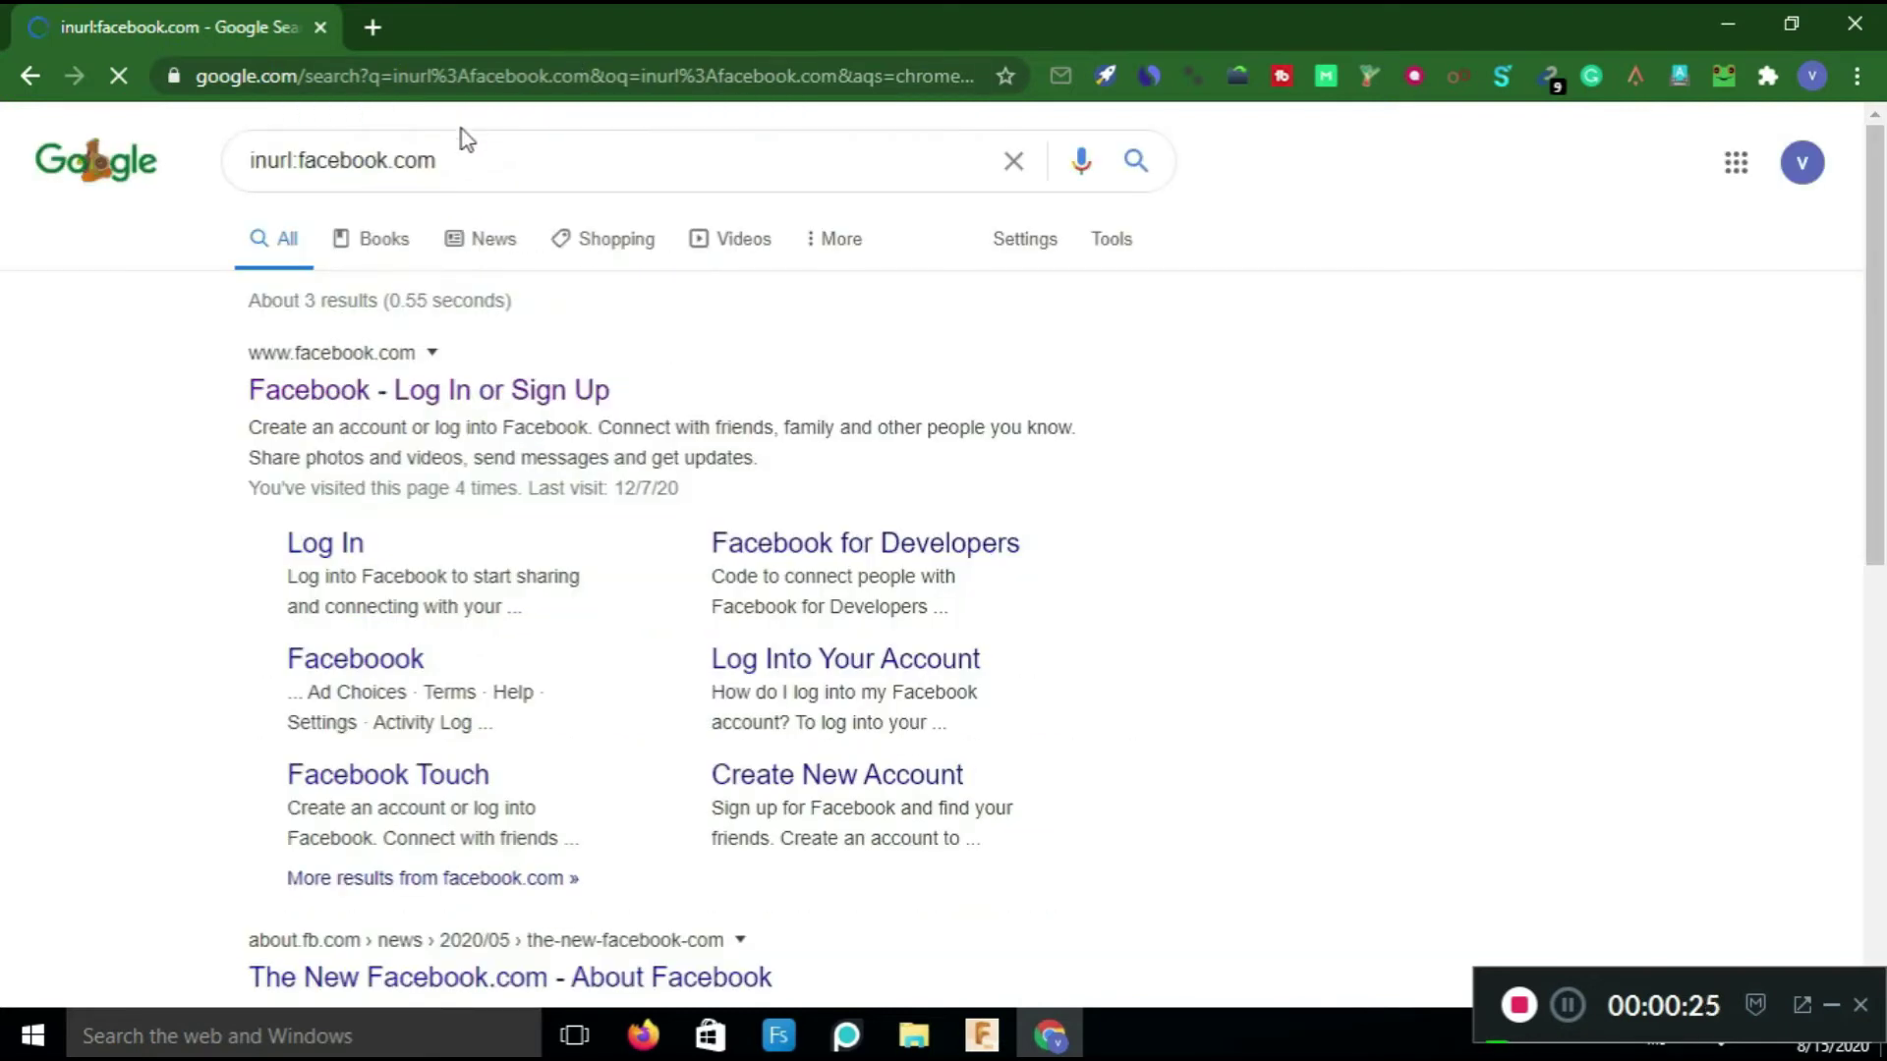
Shorten the query to inurl:facebook, run the search, and highlight the URLs of the Wikipedia and Instagram results.
{"action": "left_click", "coordinate": [463, 163]}
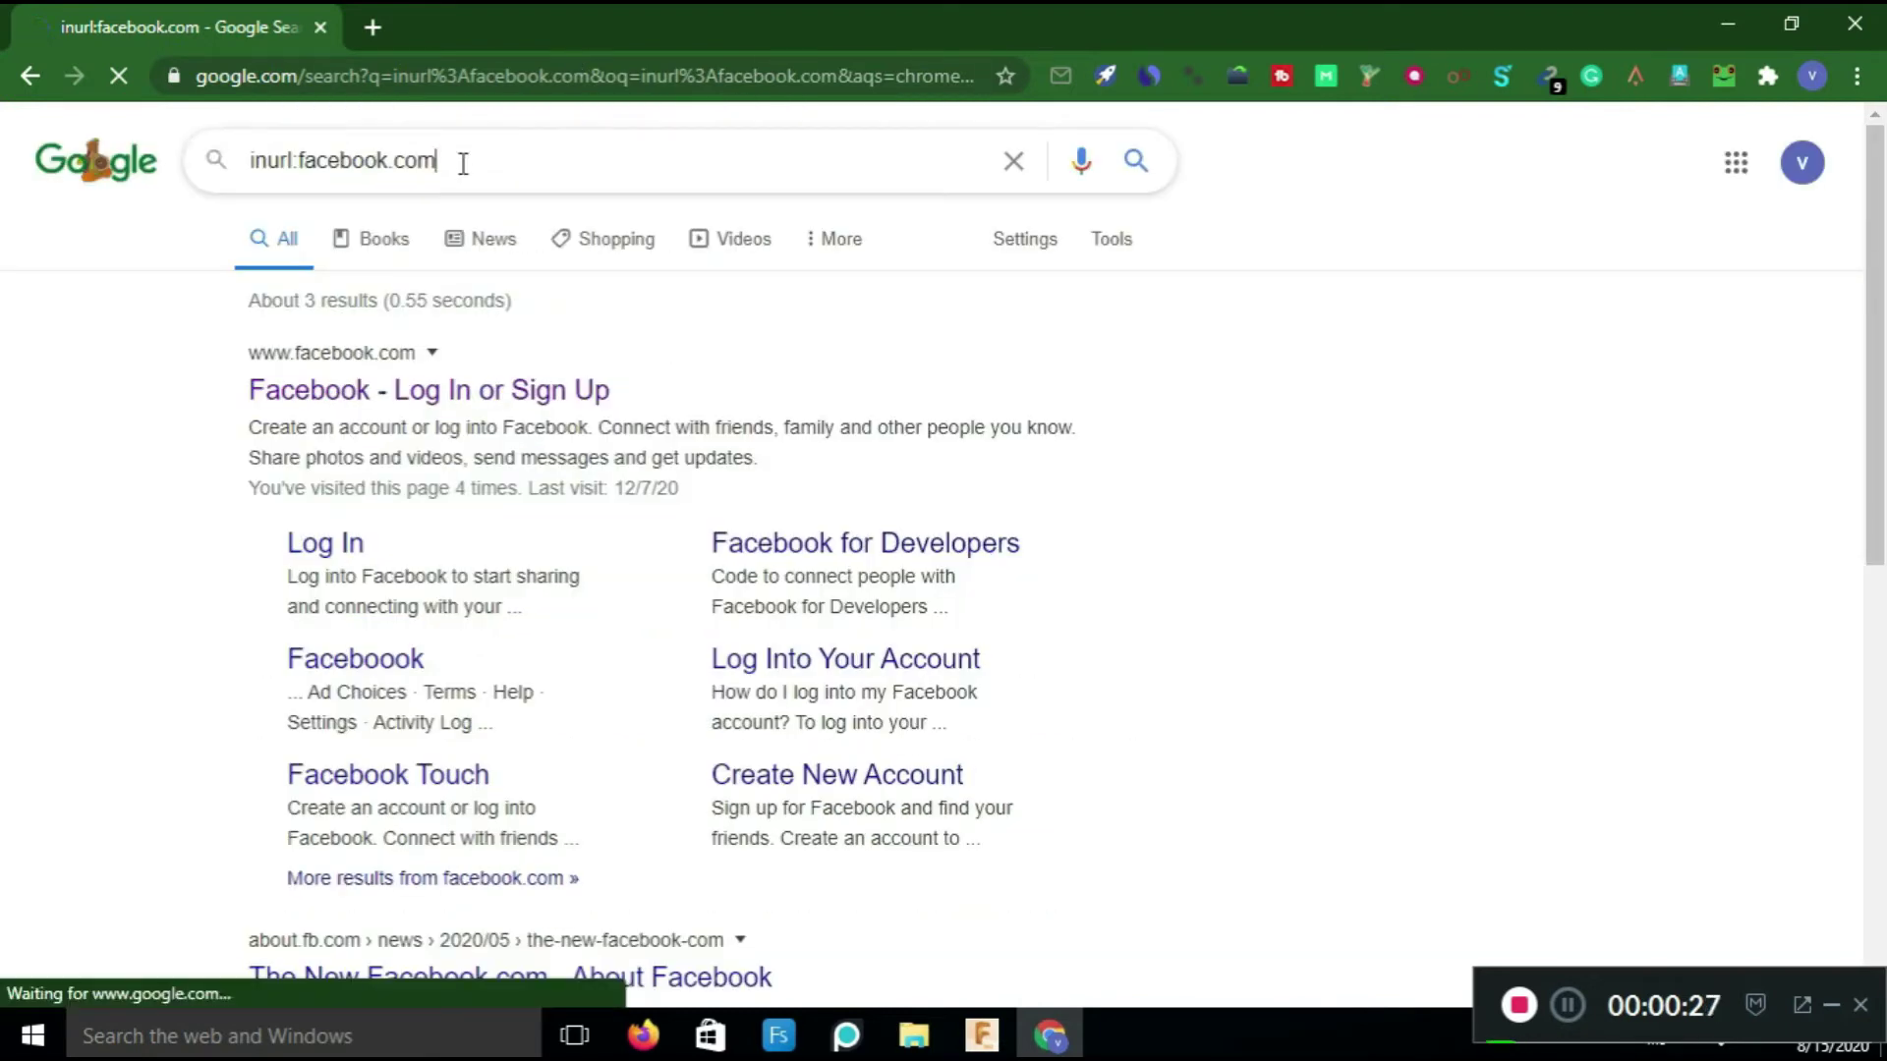
{"action": "key", "text": "Return"}
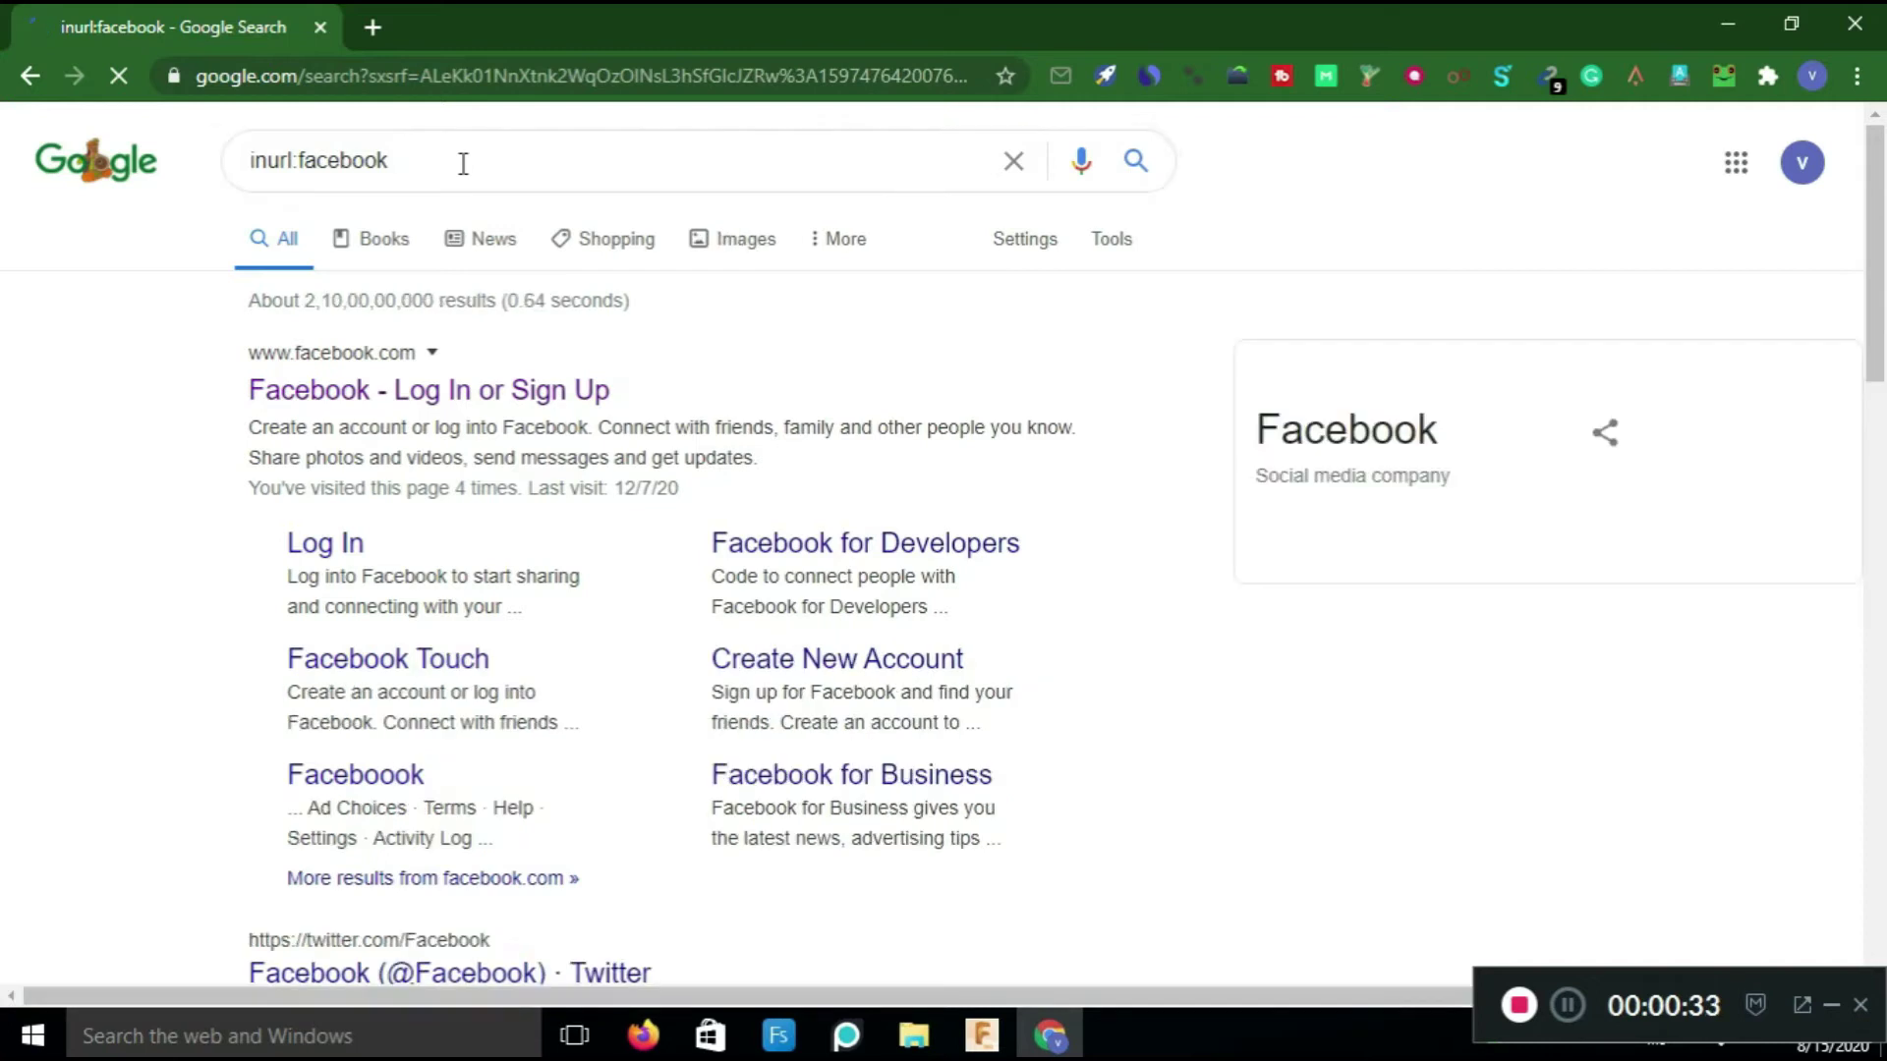
{"action": "scroll", "coordinate": [944, 550], "scroll_direction": "down", "scroll_amount": 5}
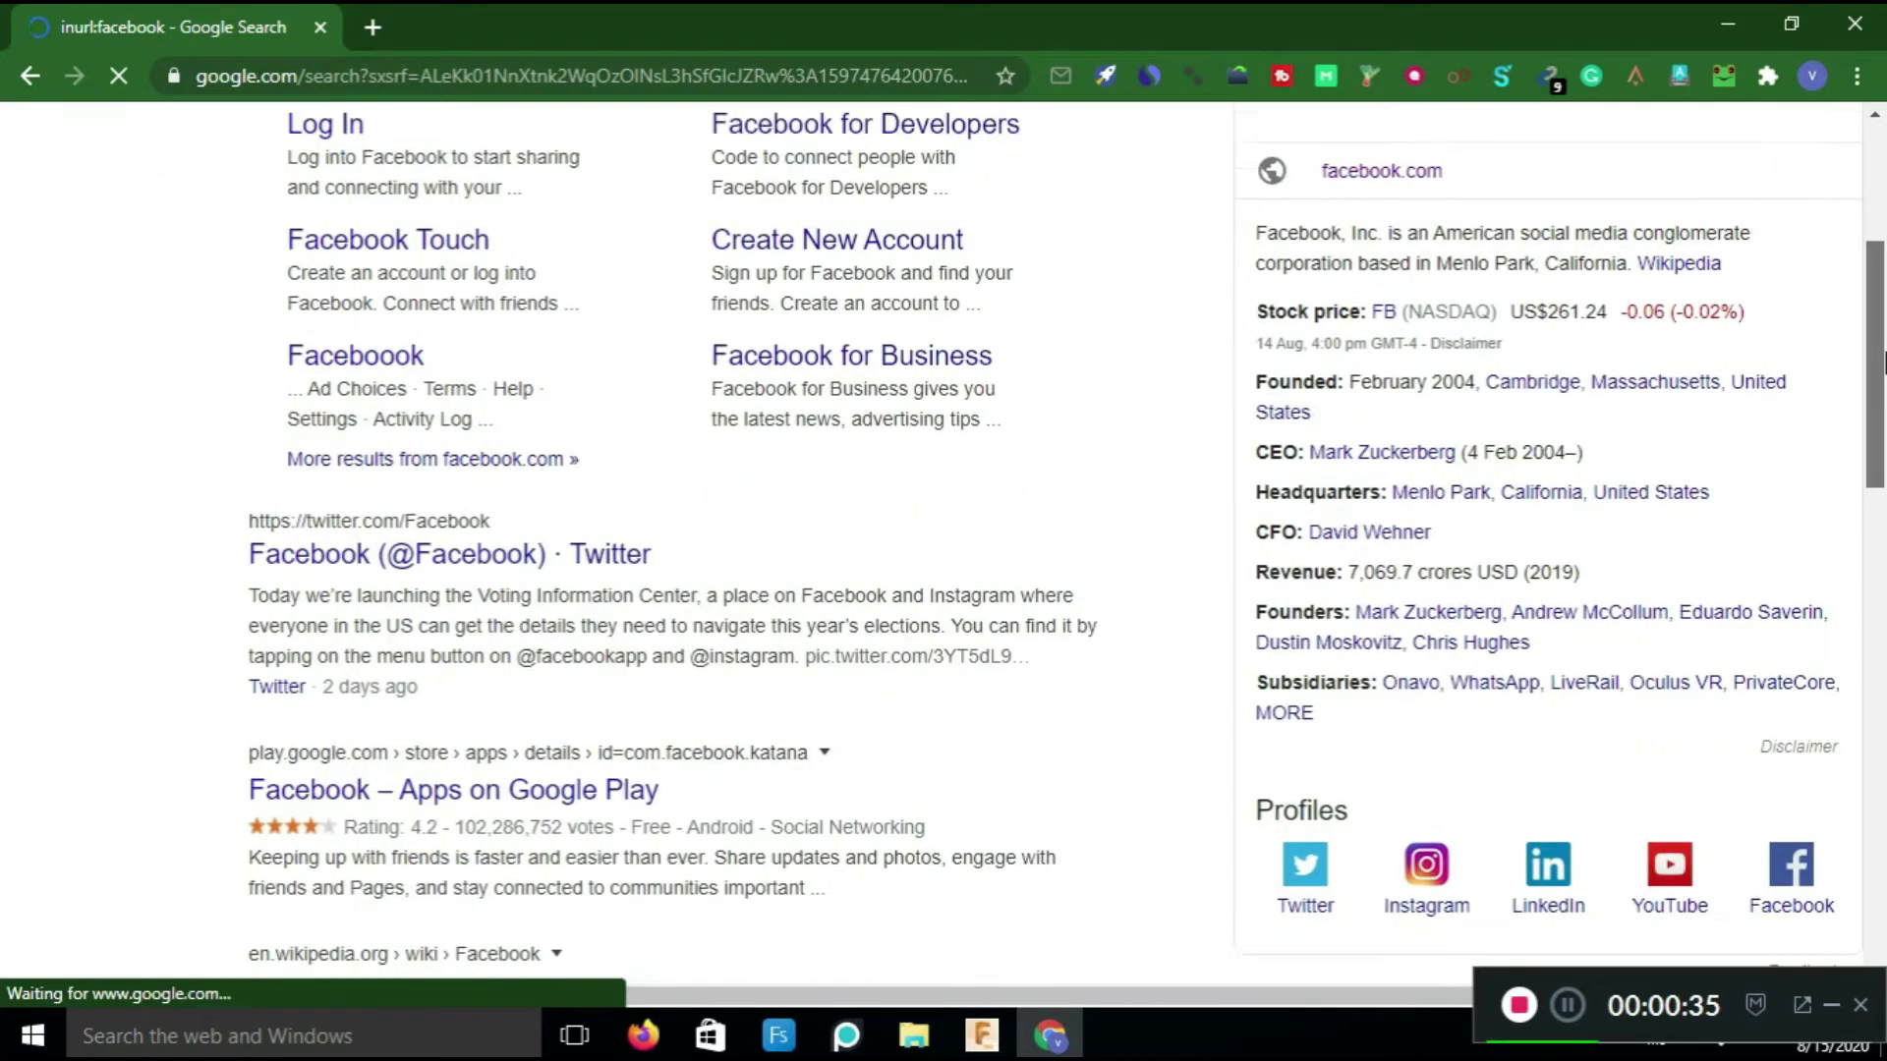
{"action": "scroll", "coordinate": [944, 550], "scroll_direction": "down", "scroll_amount": 4}
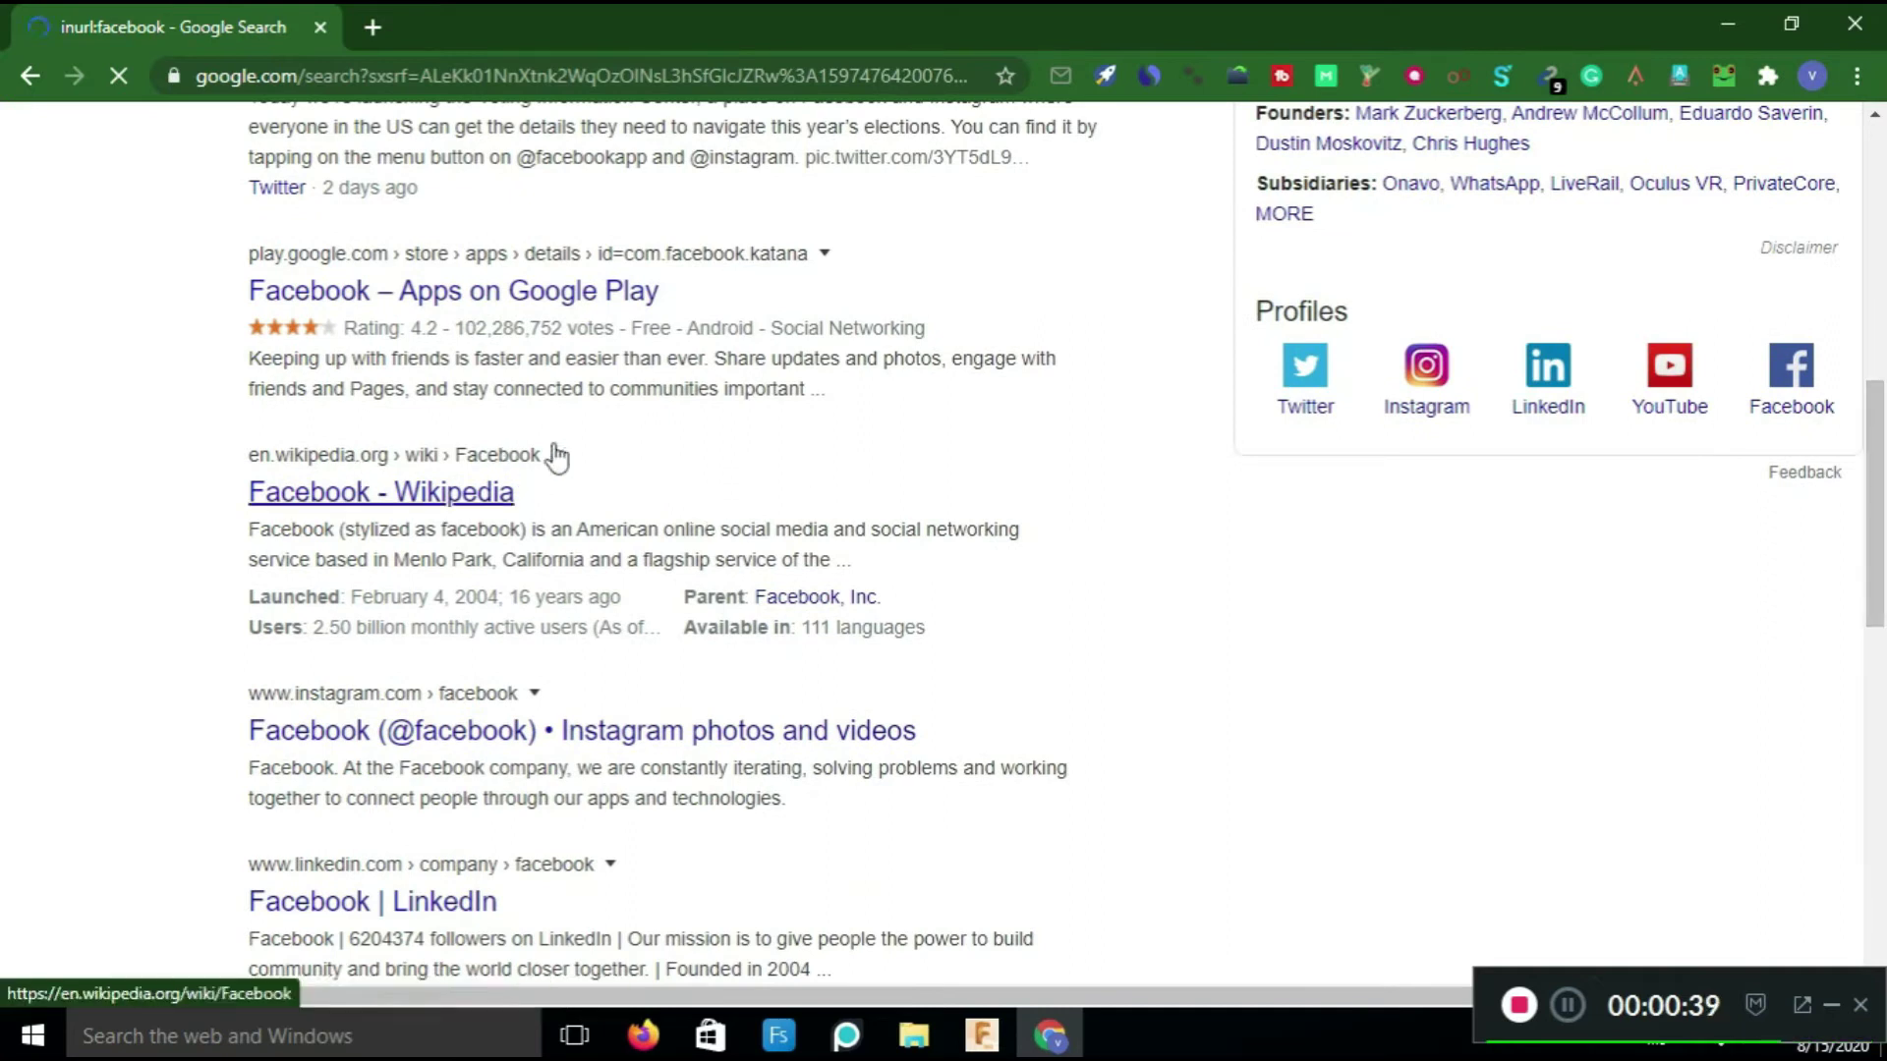
{"action": "left_click_drag", "start_coordinate": [229, 457], "coordinate": [538, 457]}
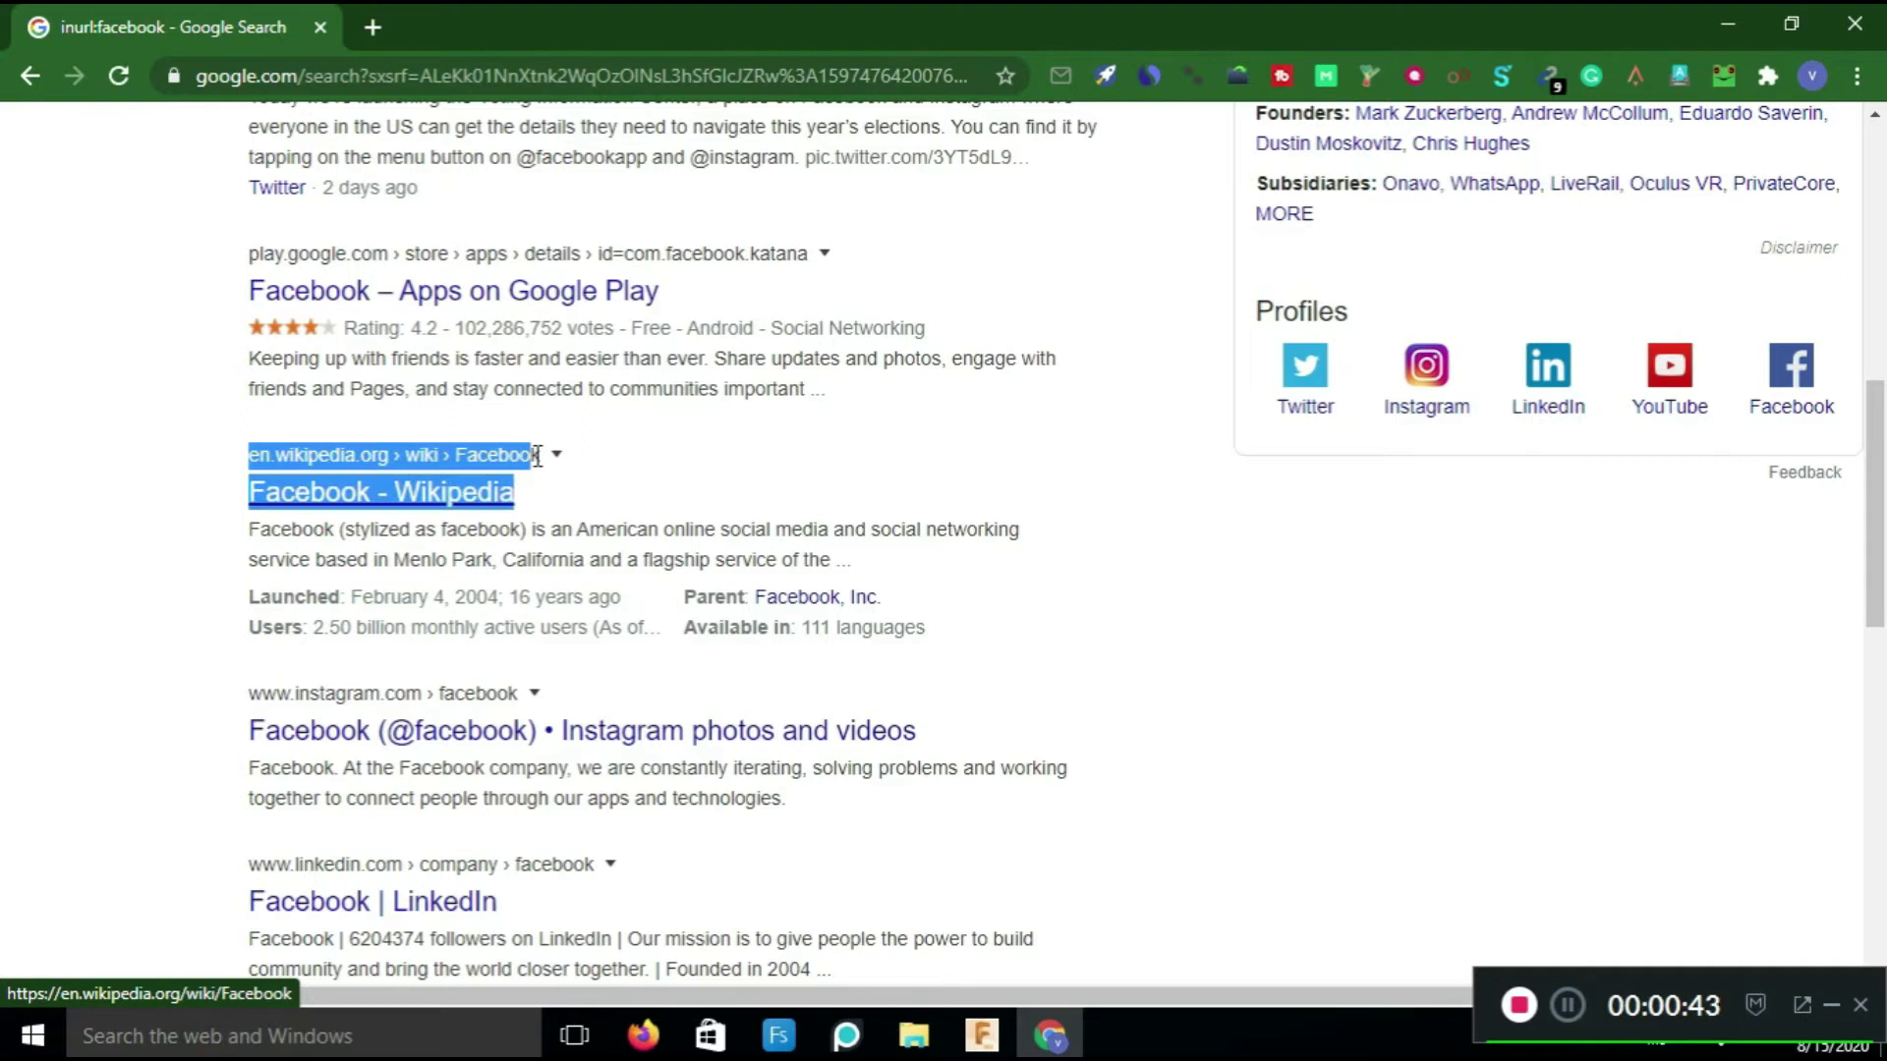
{"action": "left_click_drag", "start_coordinate": [240, 691], "coordinate": [521, 692]}
{"action": "left_click", "coordinate": [3, 691]}
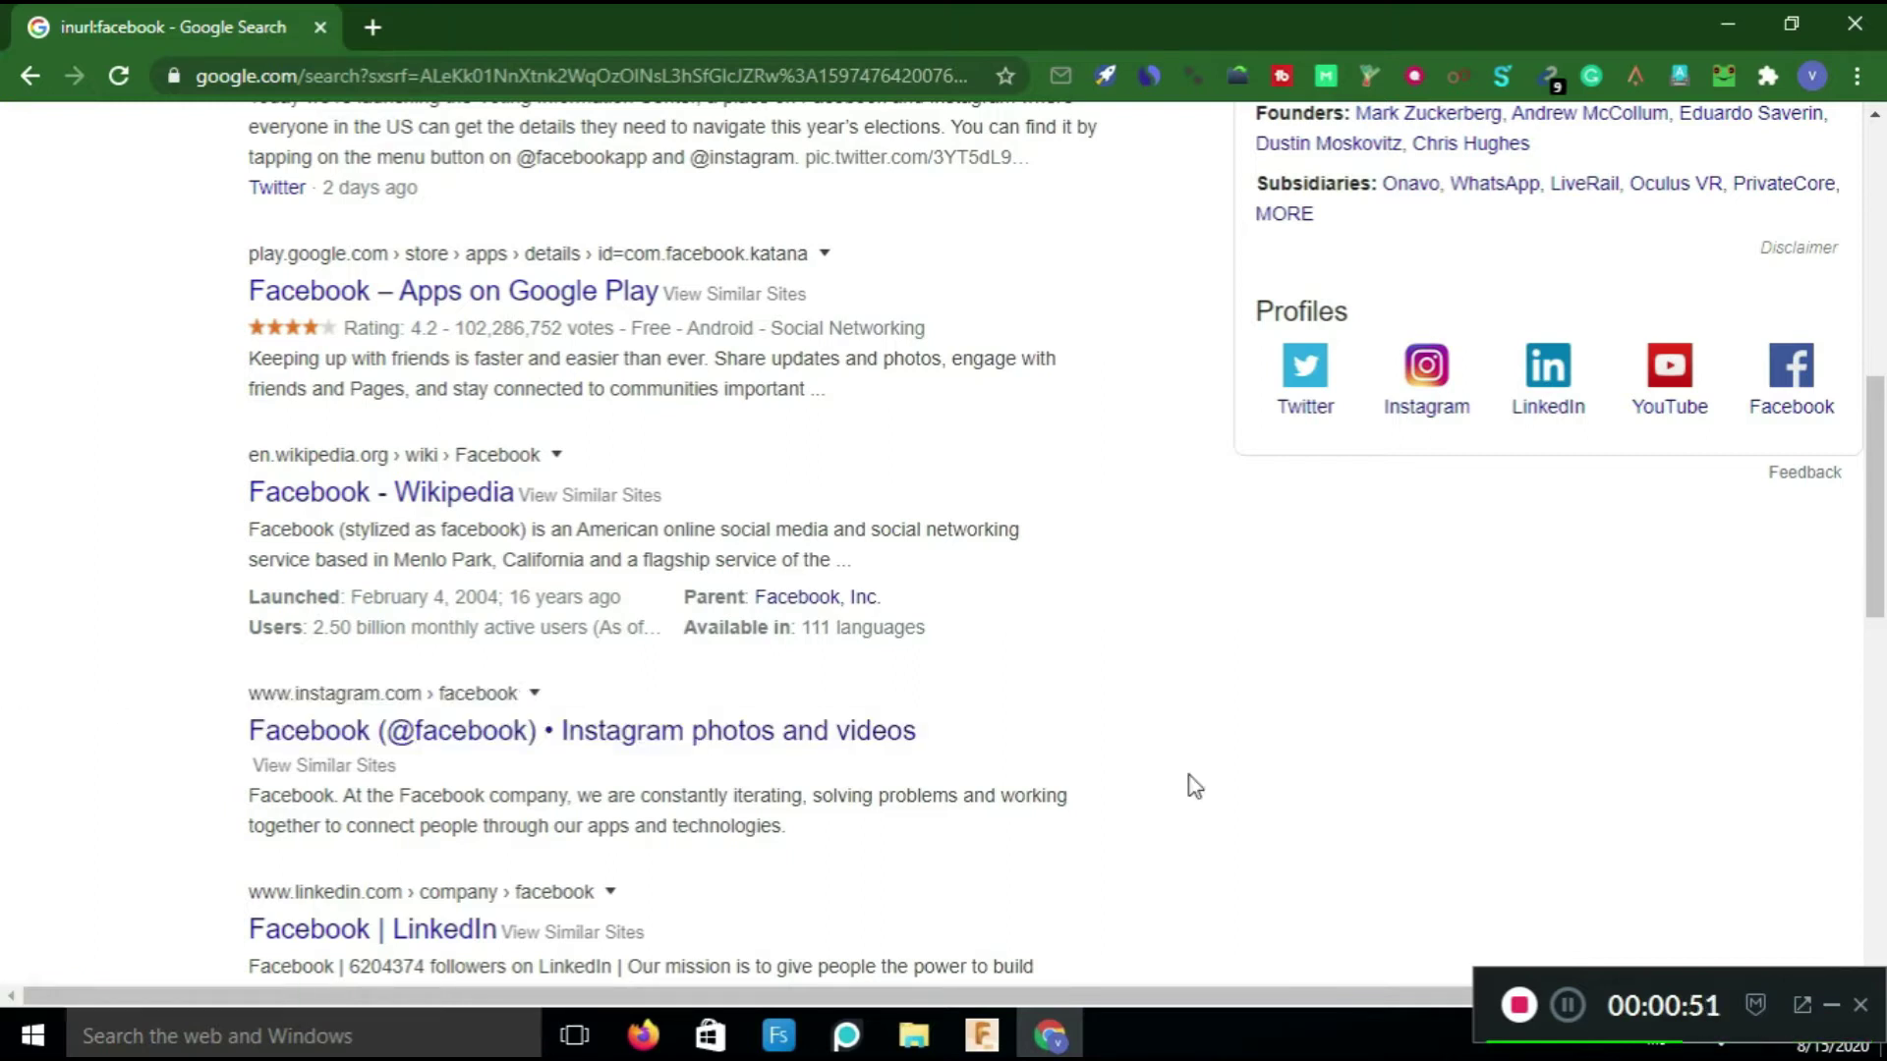
{"action": "left_click_drag", "start_coordinate": [1879, 575], "coordinate": [1882, 343]}
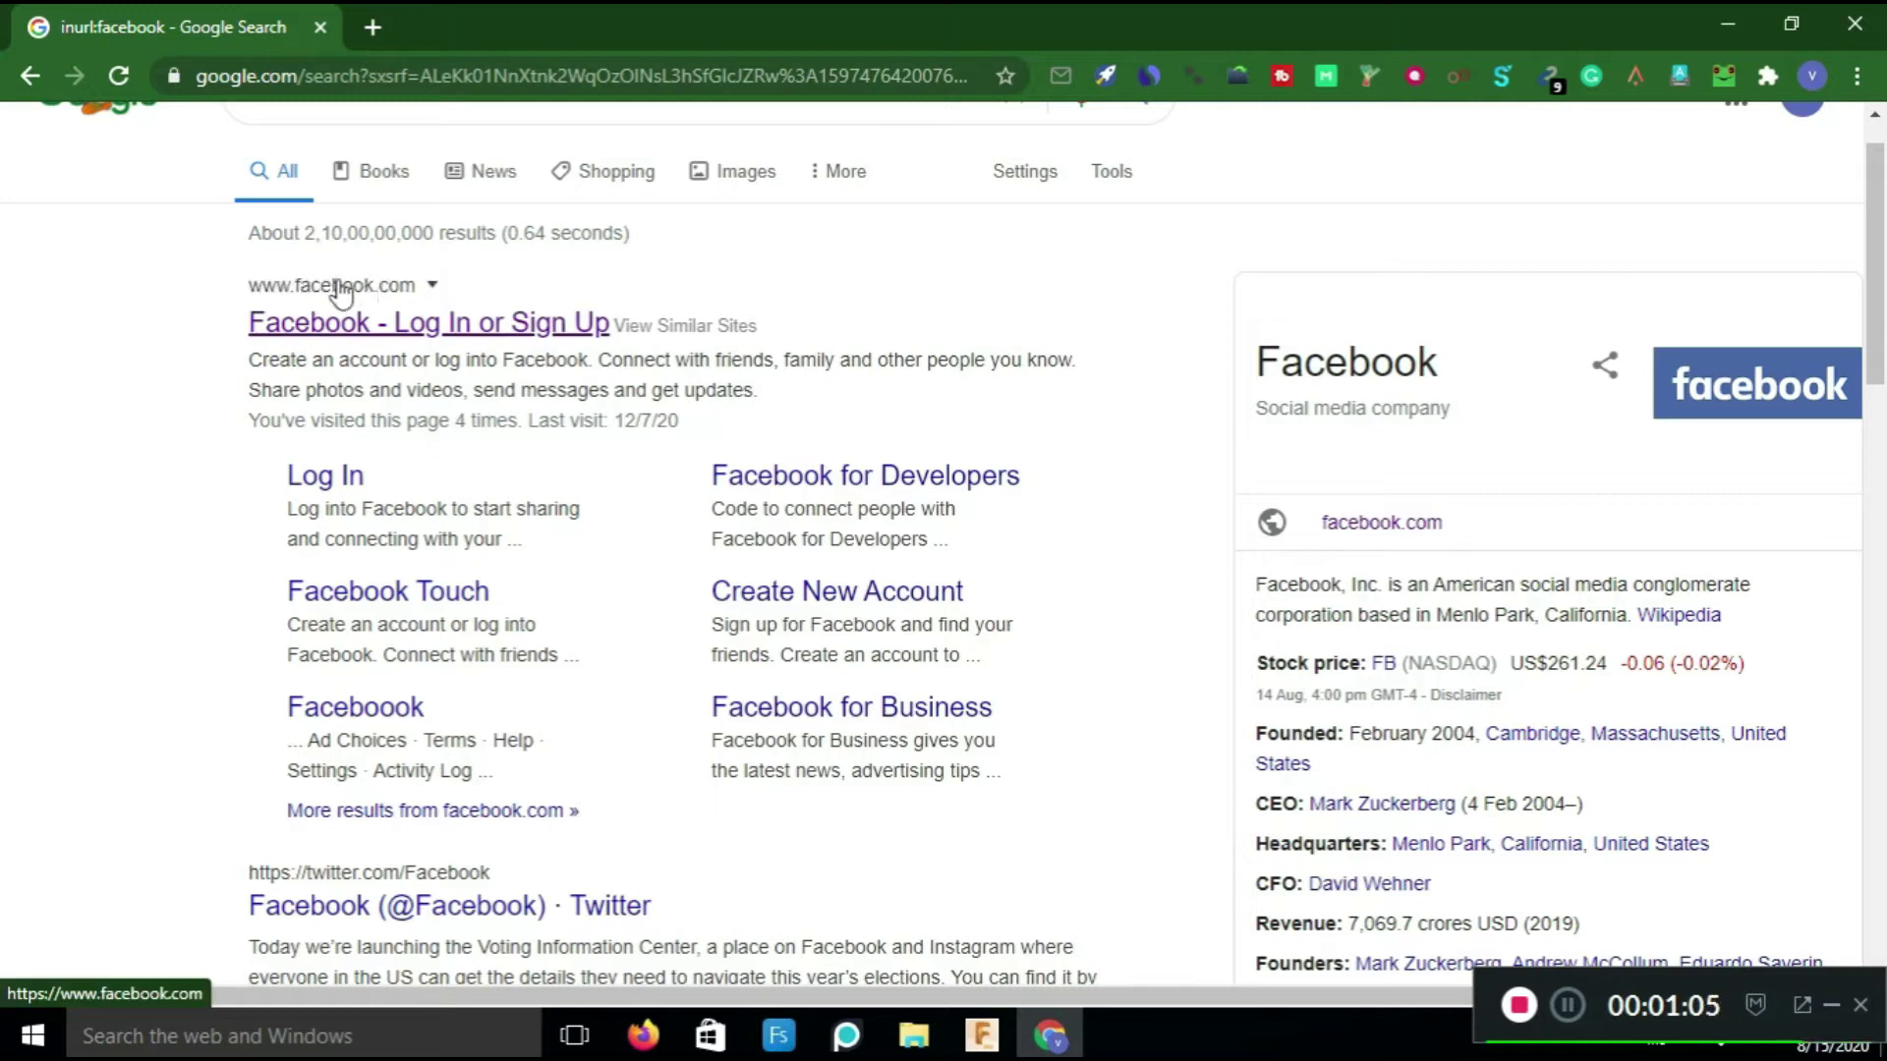
Look through the inurl:facebook results, highlighting the Google Play result's URL and opening the extra options for the Indian Express result.
{"action": "left_click_drag", "start_coordinate": [1879, 255], "coordinate": [1882, 417]}
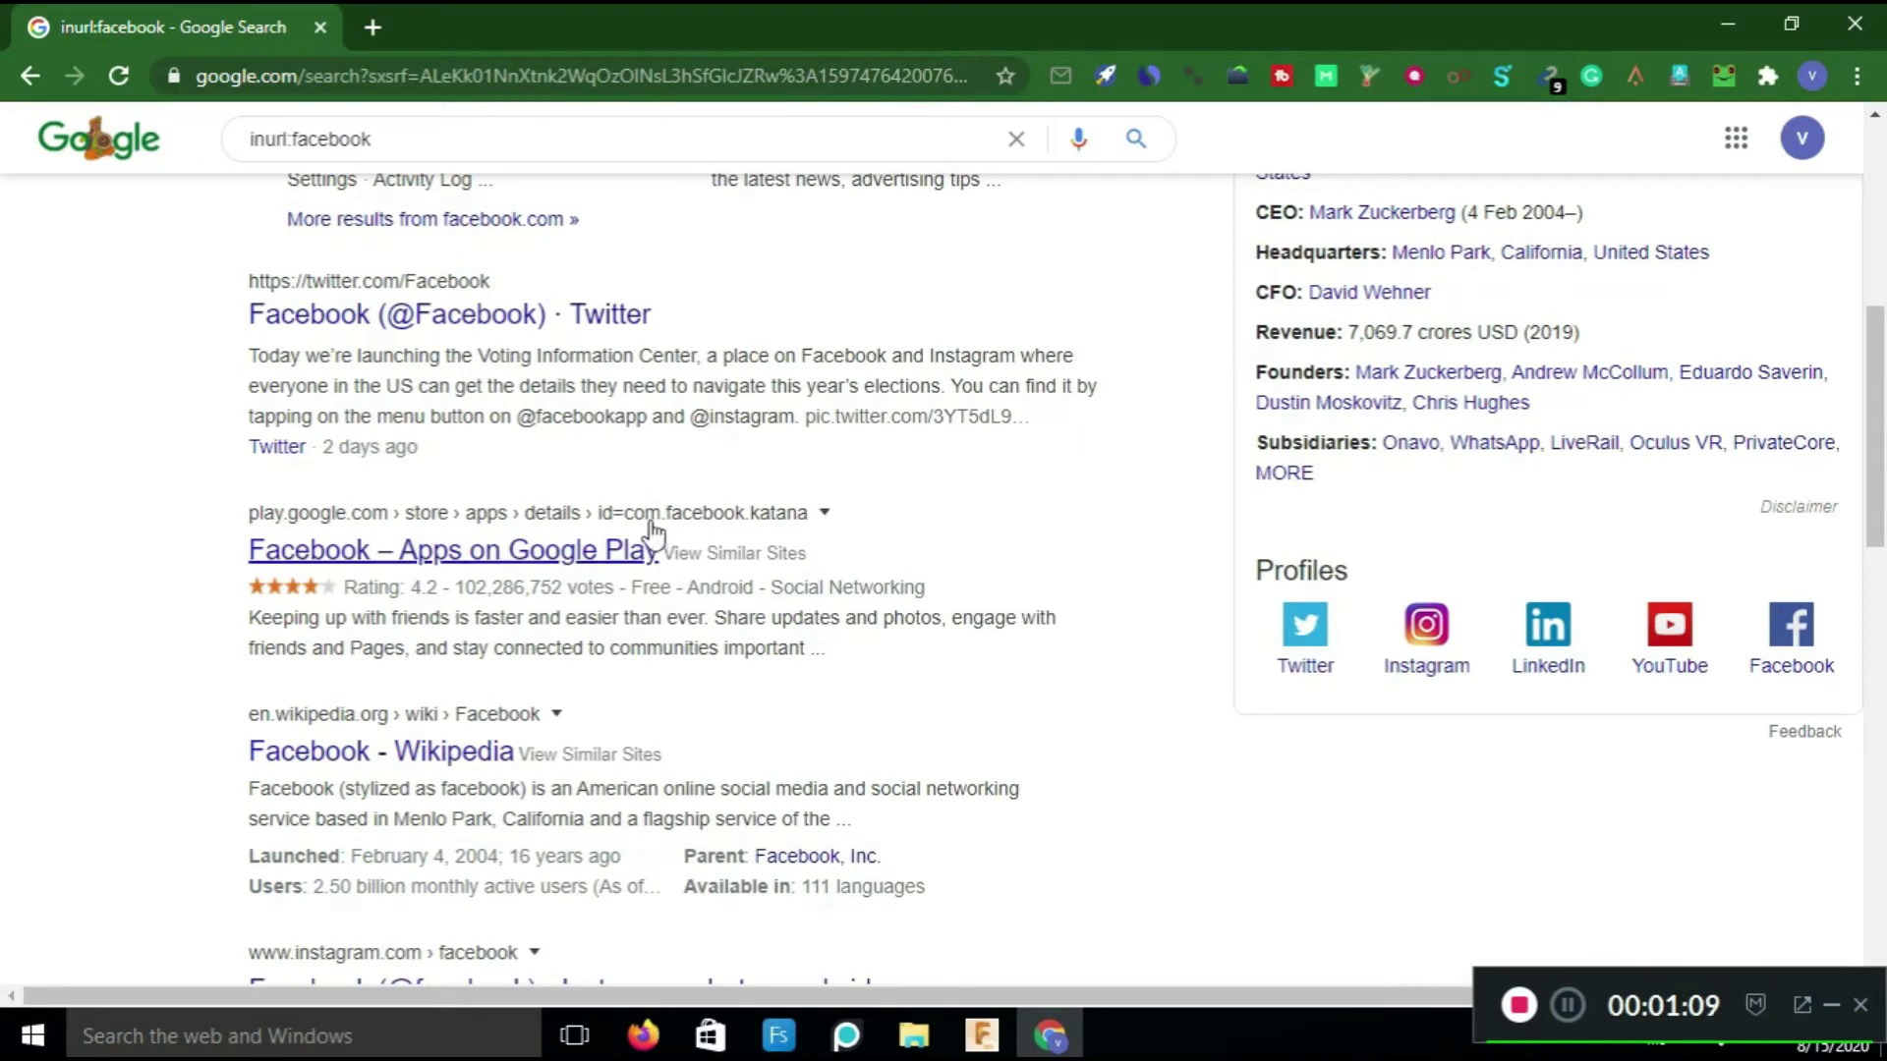
{"action": "left_click_drag", "start_coordinate": [718, 506], "coordinate": [760, 500]}
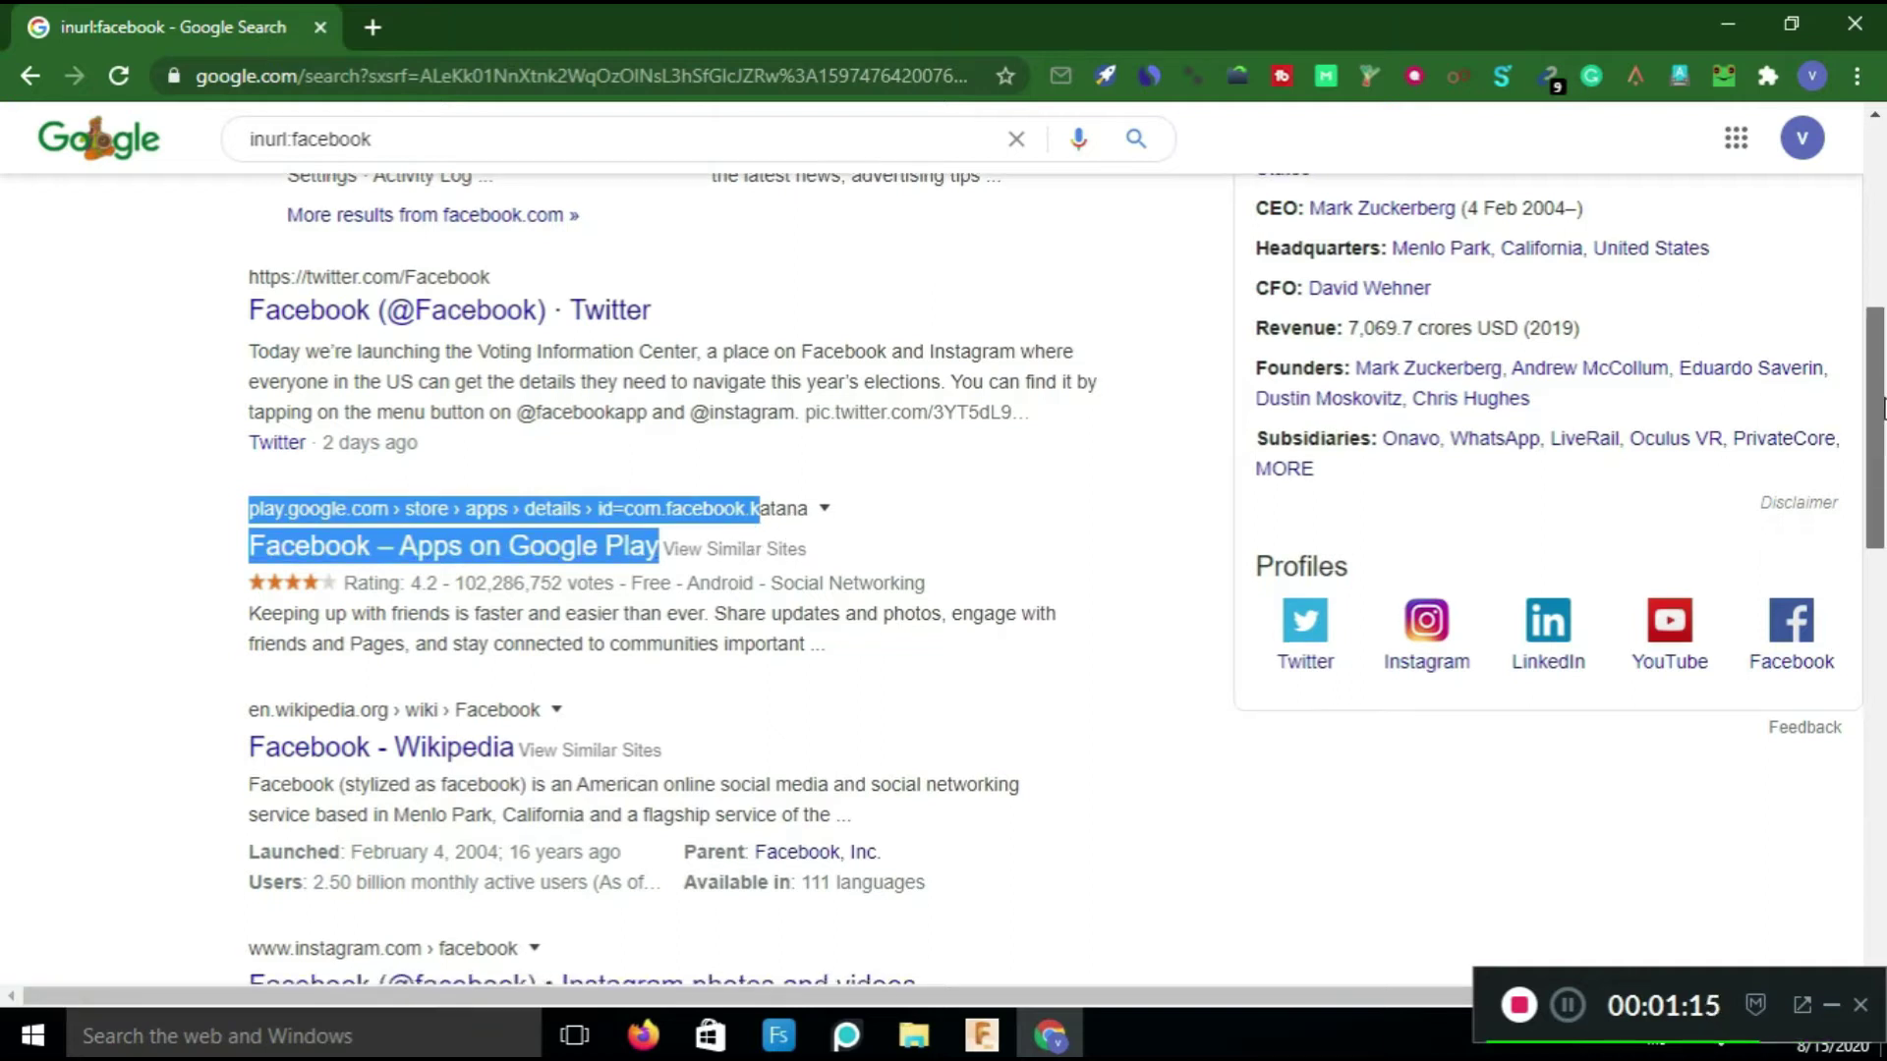
{"action": "scroll", "coordinate": [1226, 639], "scroll_direction": "down", "scroll_amount": 5}
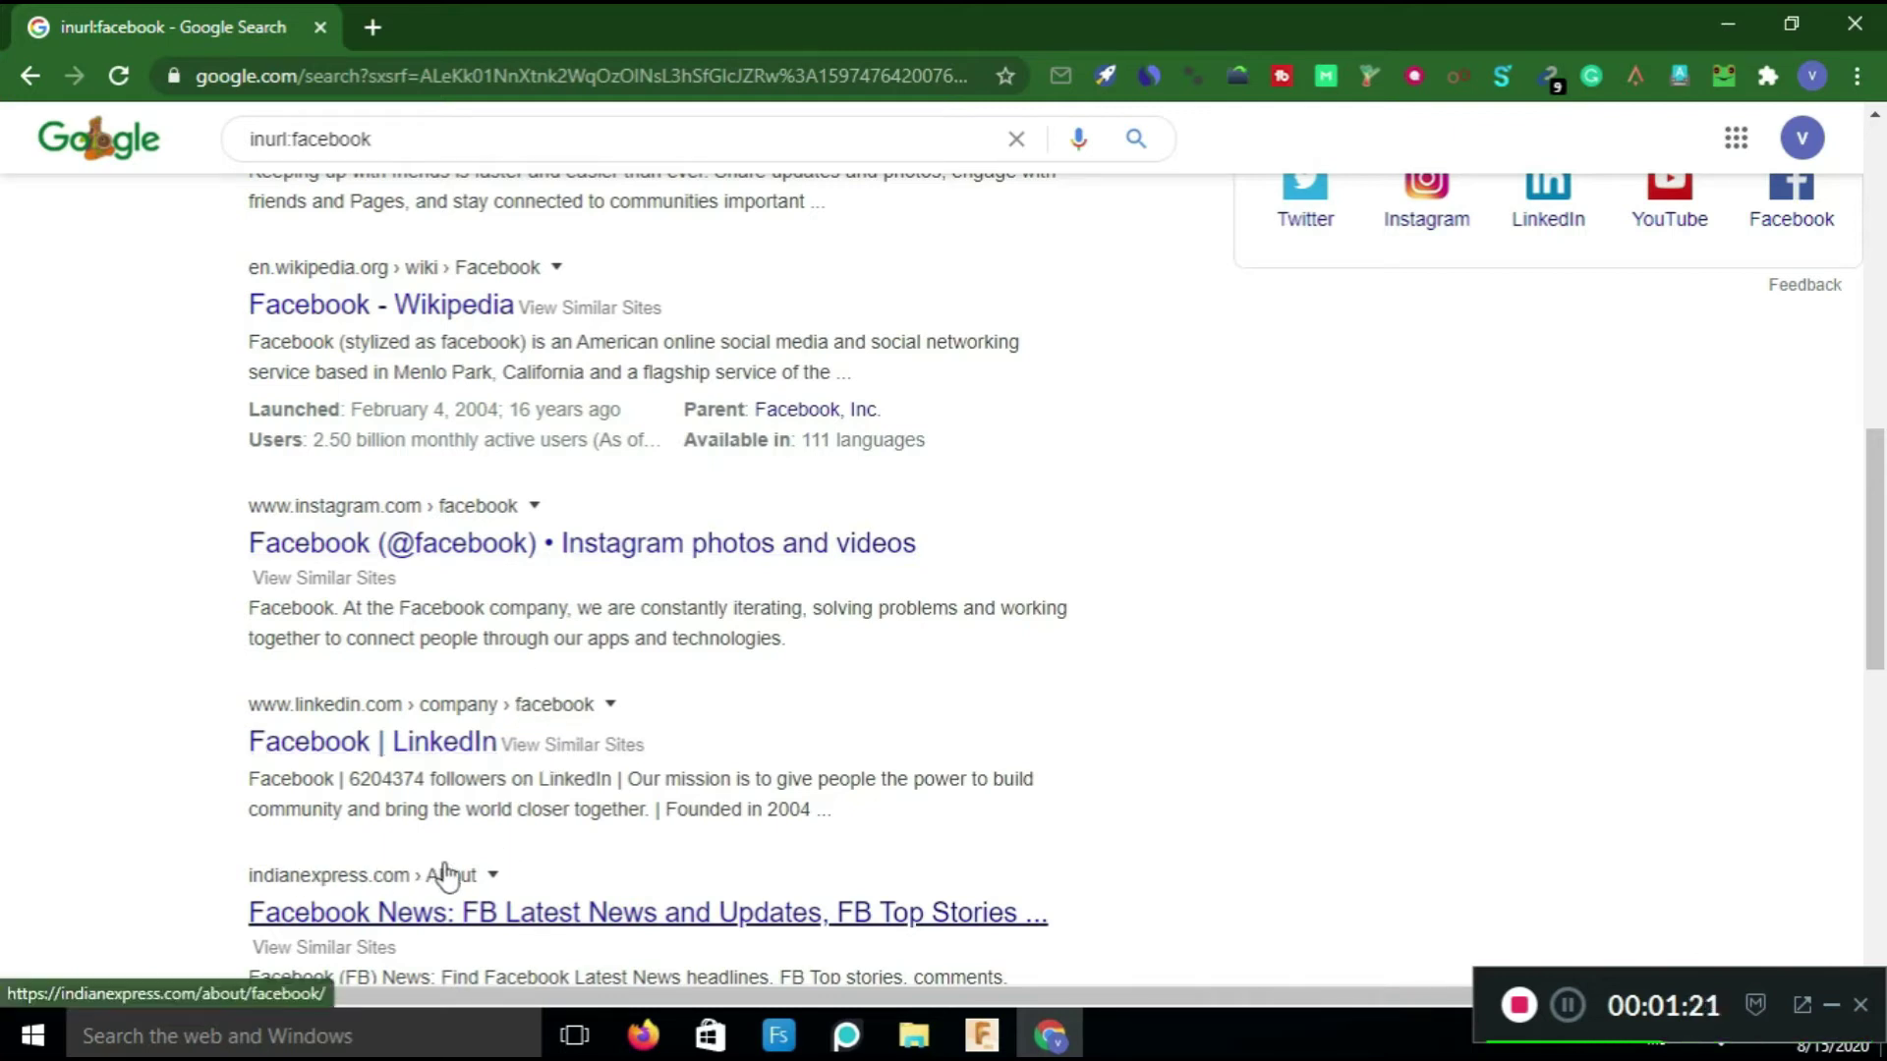
{"action": "left_click", "coordinate": [495, 877]}
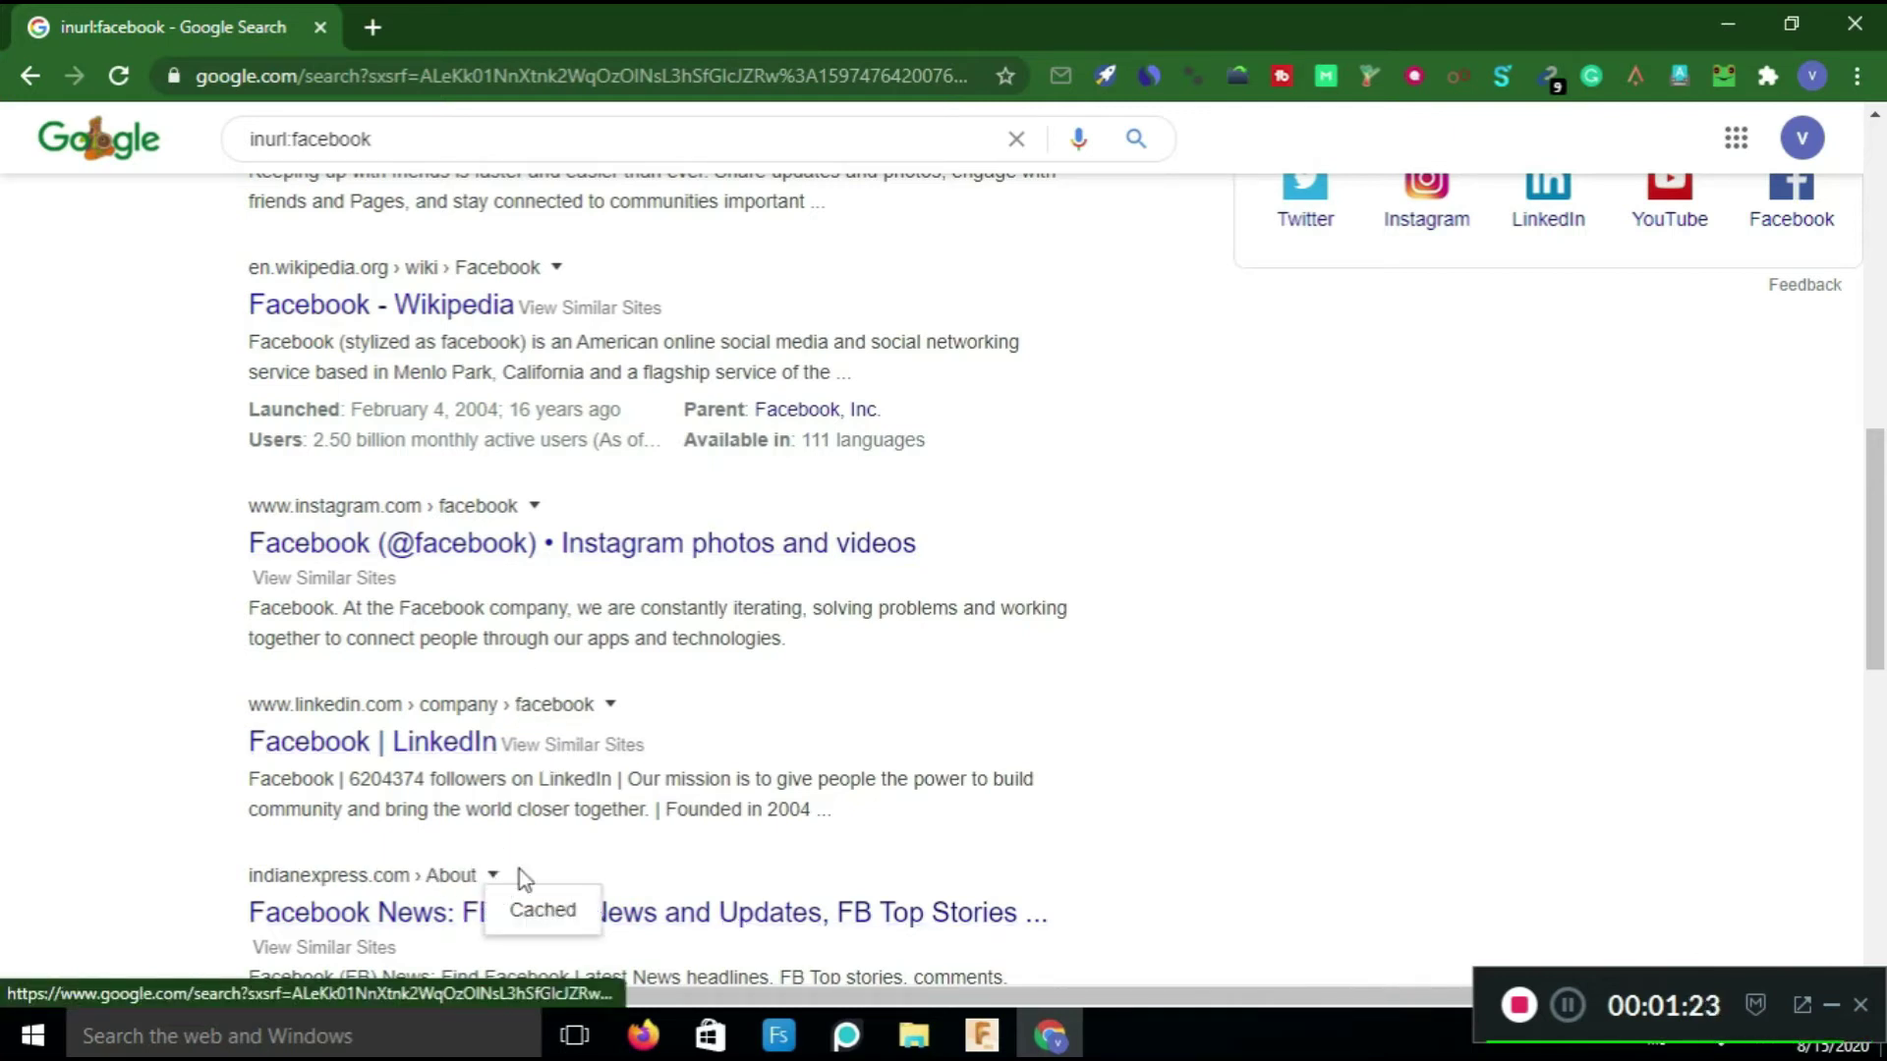
{"action": "left_click_drag", "start_coordinate": [1879, 570], "coordinate": [1880, 821]}
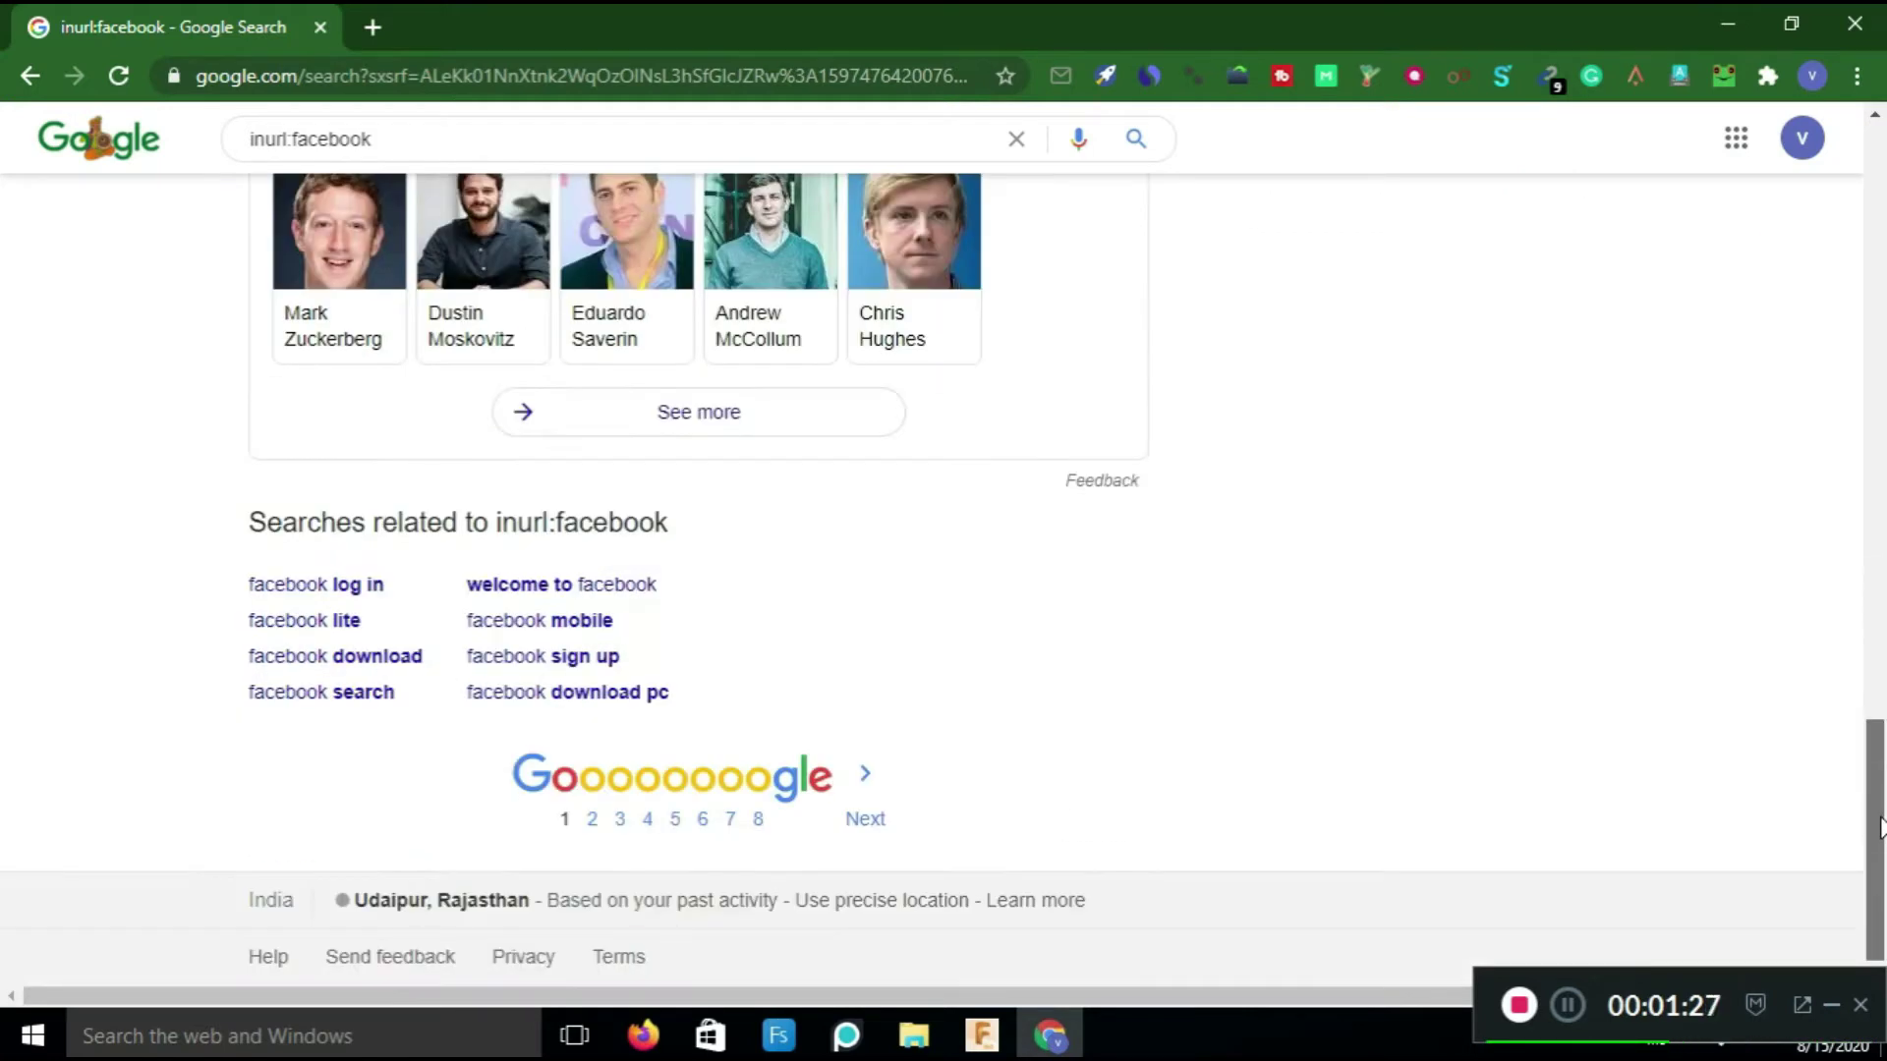
Open the second page of the inurl:facebook results and examine the URLs listed there.
{"action": "left_click", "coordinate": [593, 830]}
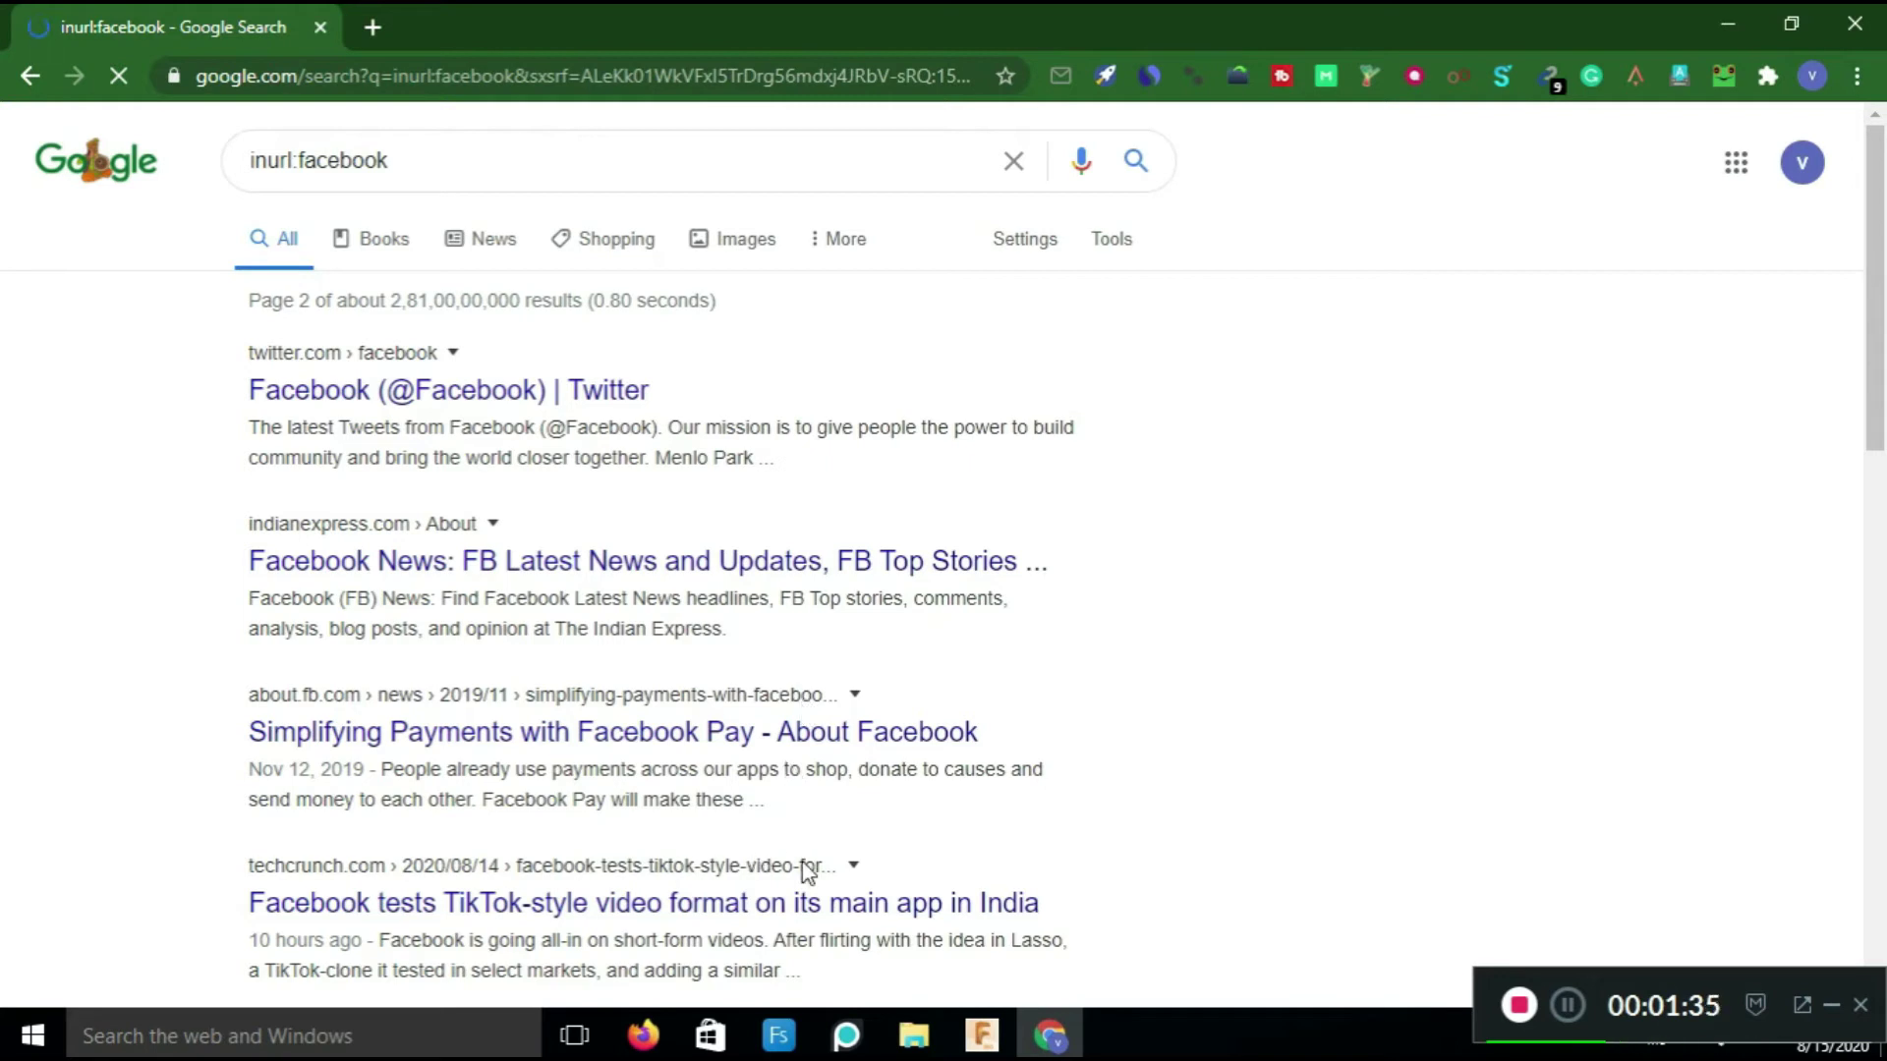
{"action": "scroll", "coordinate": [700, 581], "scroll_direction": "down", "scroll_amount": 4}
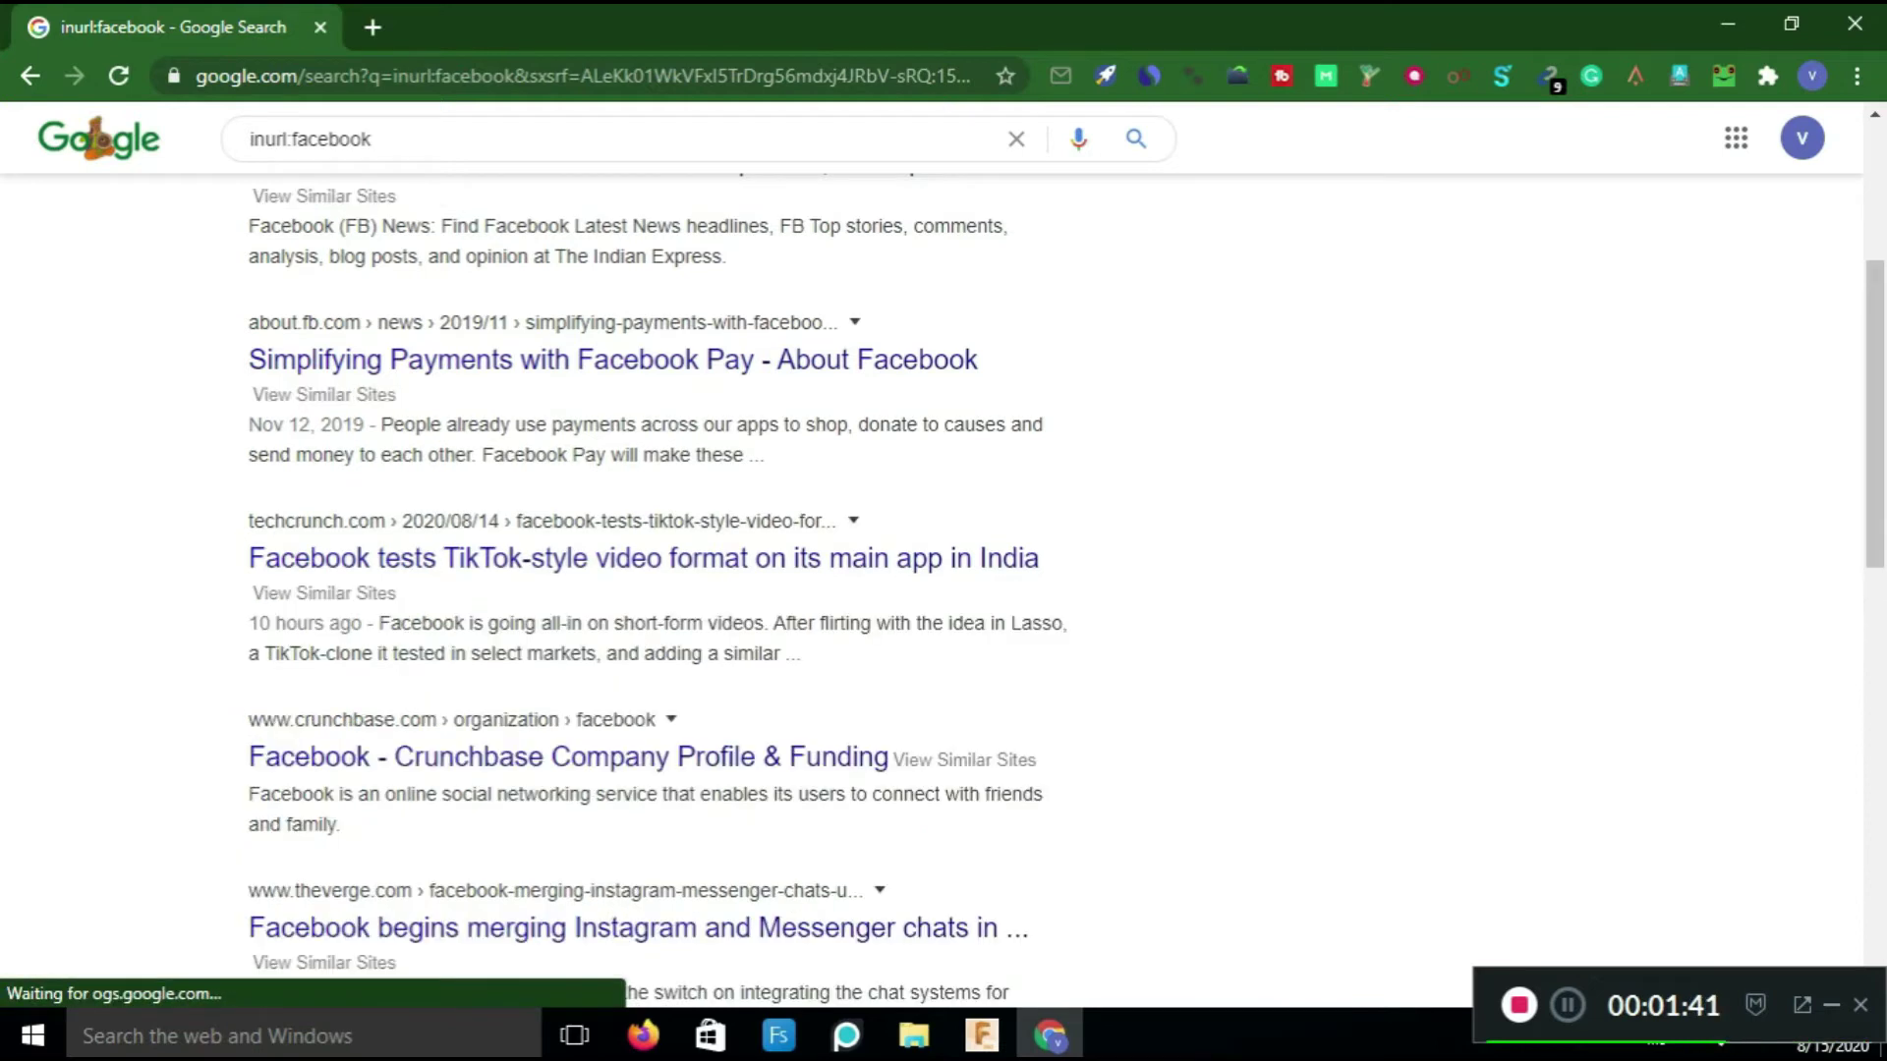
{"action": "scroll", "coordinate": [688, 443], "scroll_direction": "up", "scroll_amount": 5}
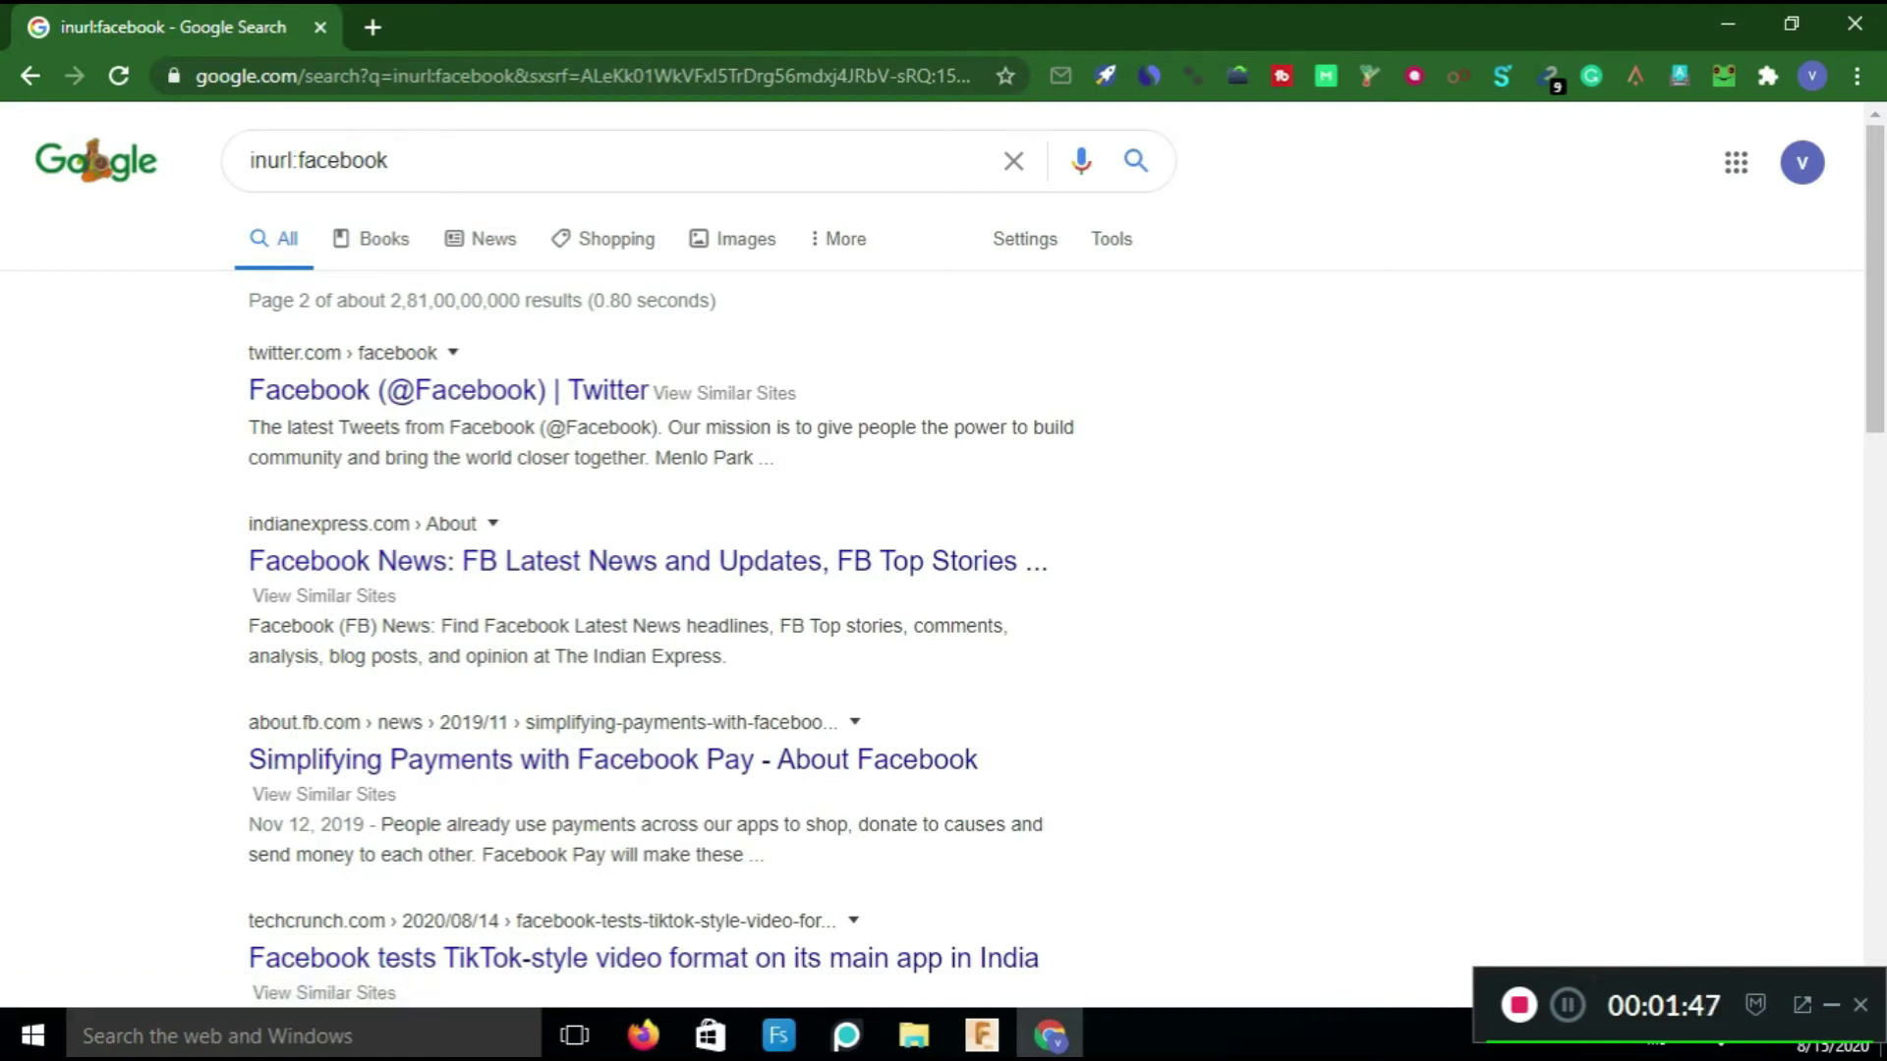
Change the query to allinurl:facebook, run the search, look through the result URLs, and select the keyword in the query.
{"action": "left_click", "coordinate": [241, 165]}
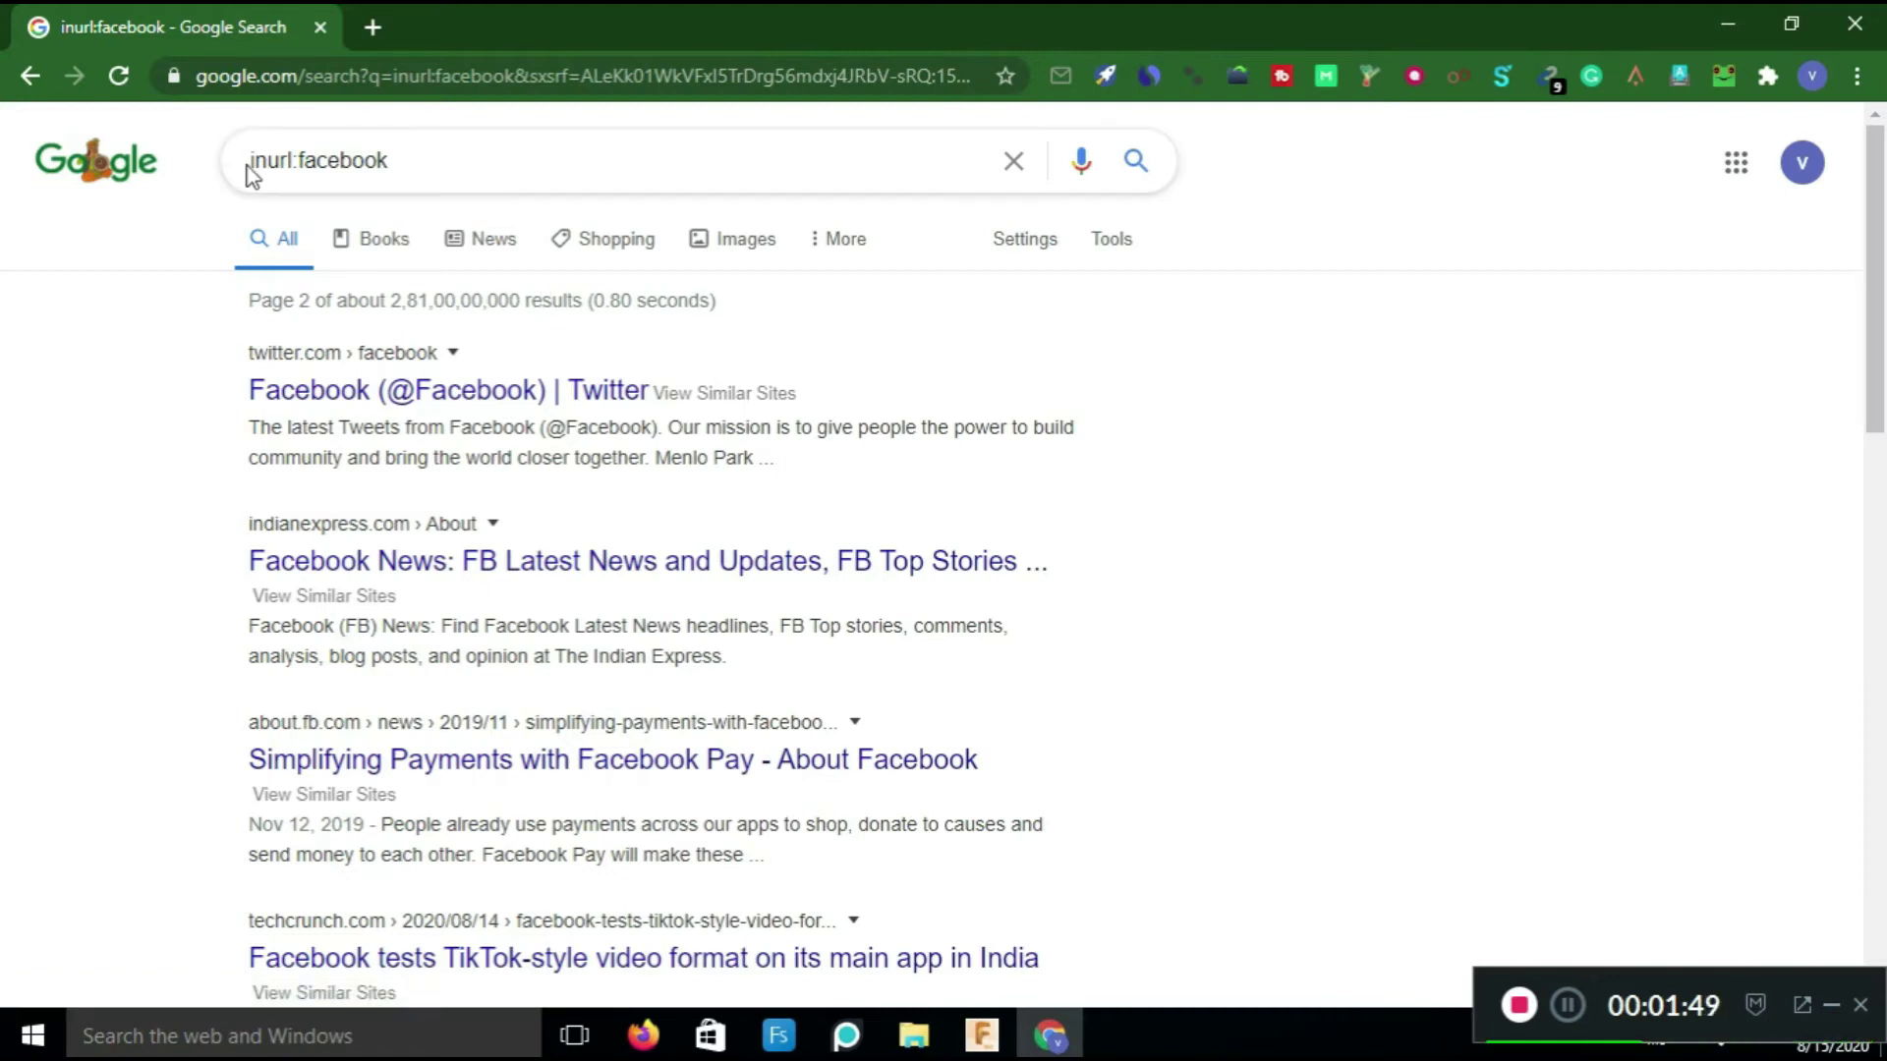
{"action": "type", "text": "all"}
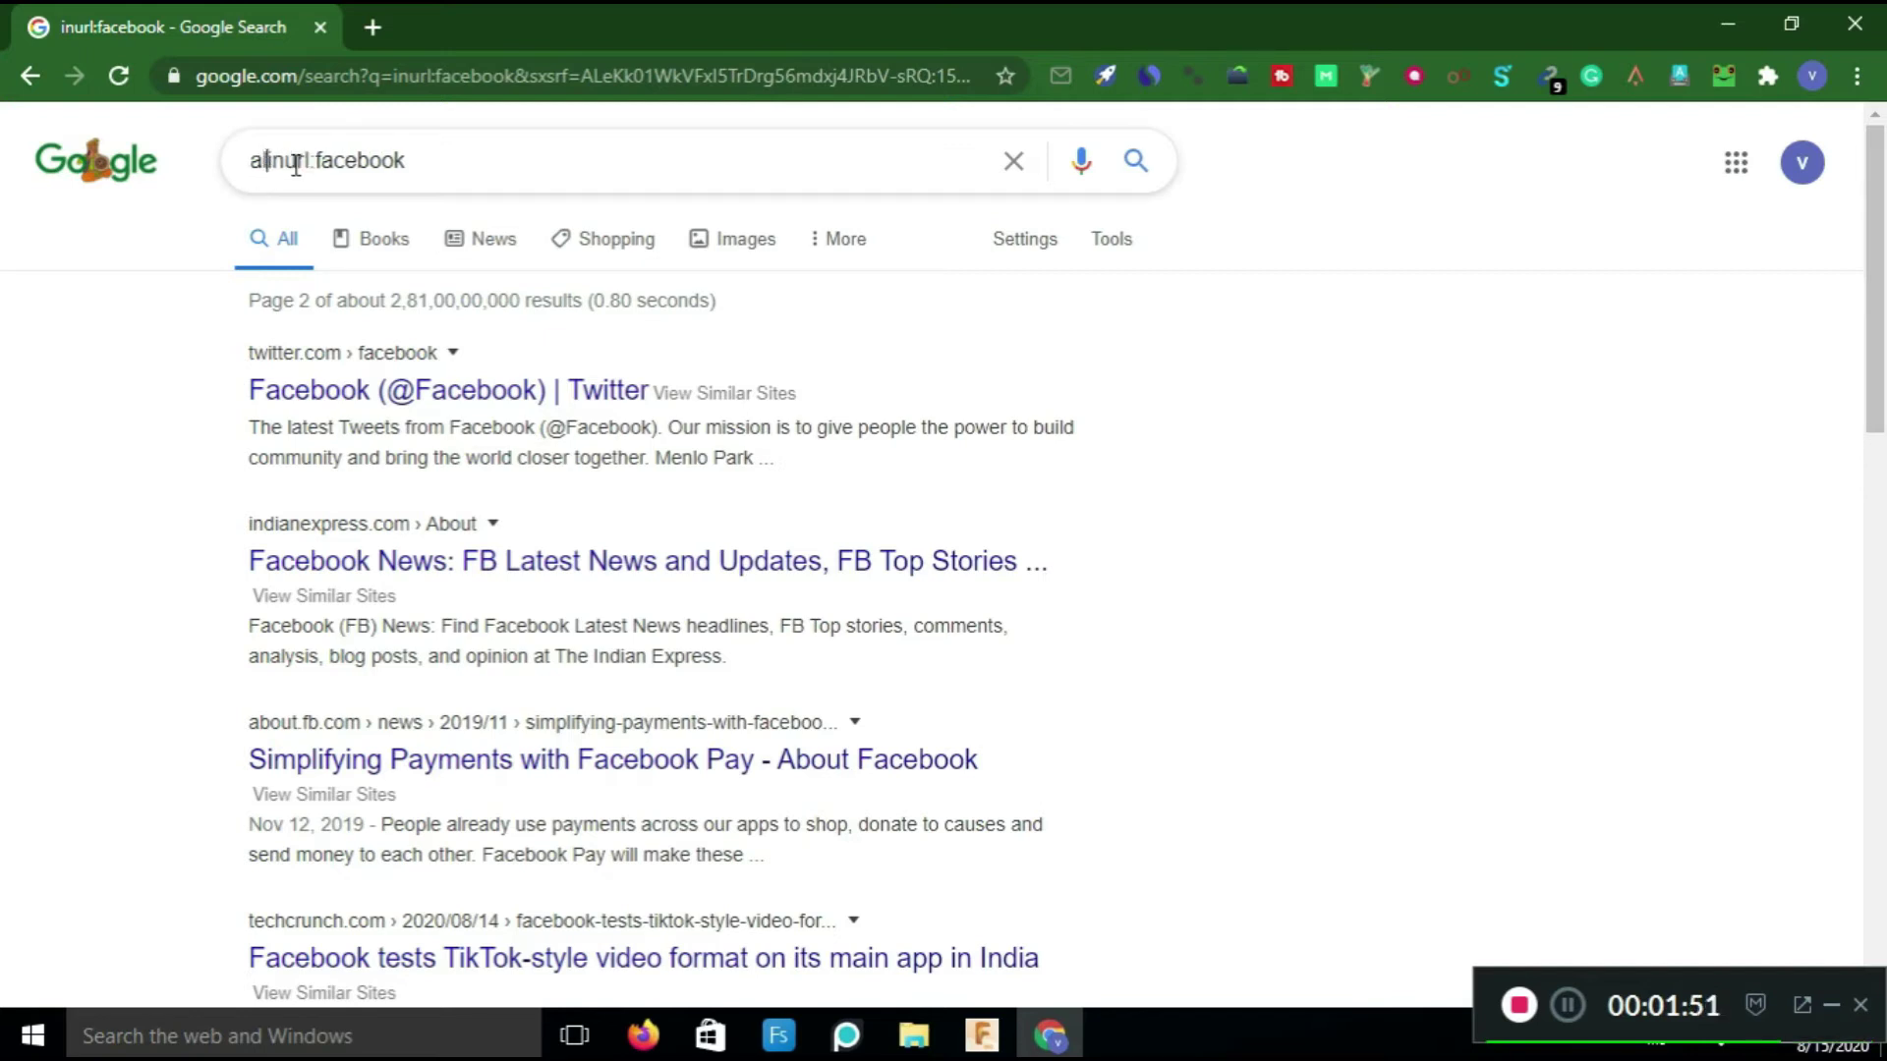
{"action": "key", "text": "Return"}
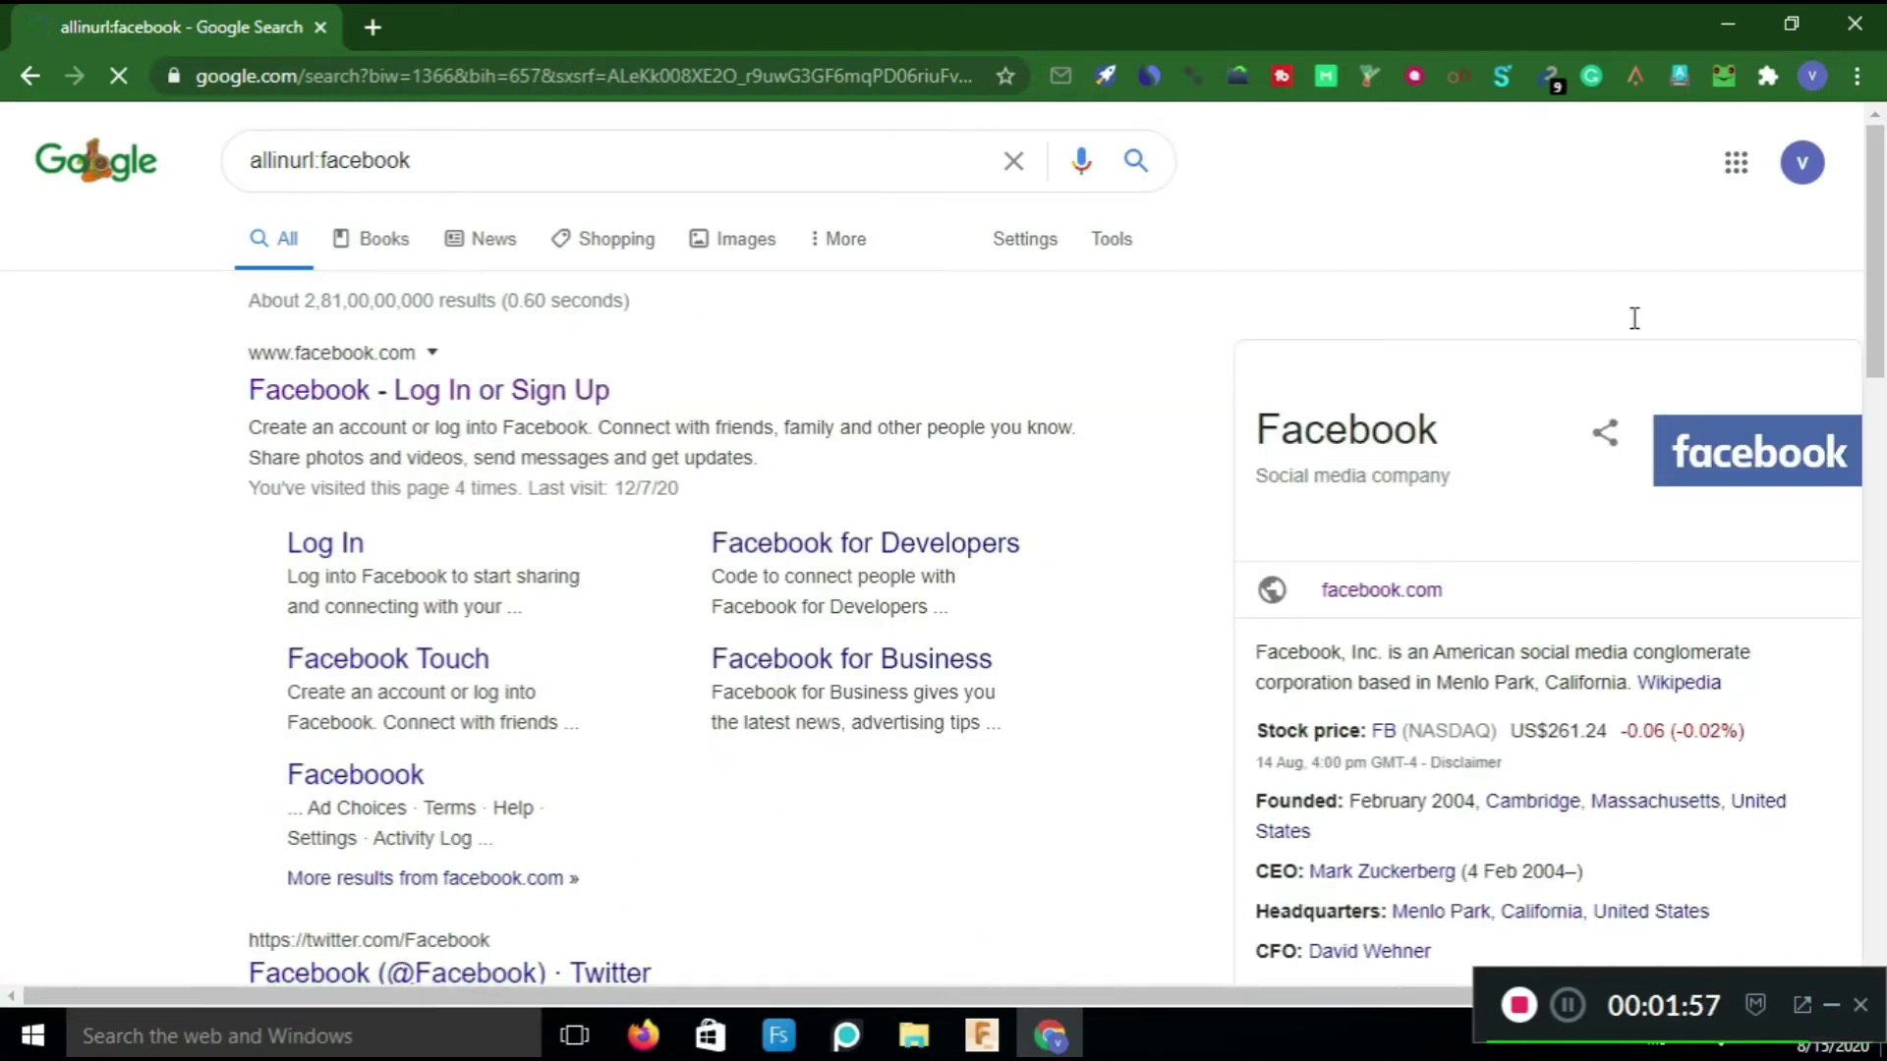
{"action": "scroll", "coordinate": [840, 550], "scroll_direction": "down", "scroll_amount": 5}
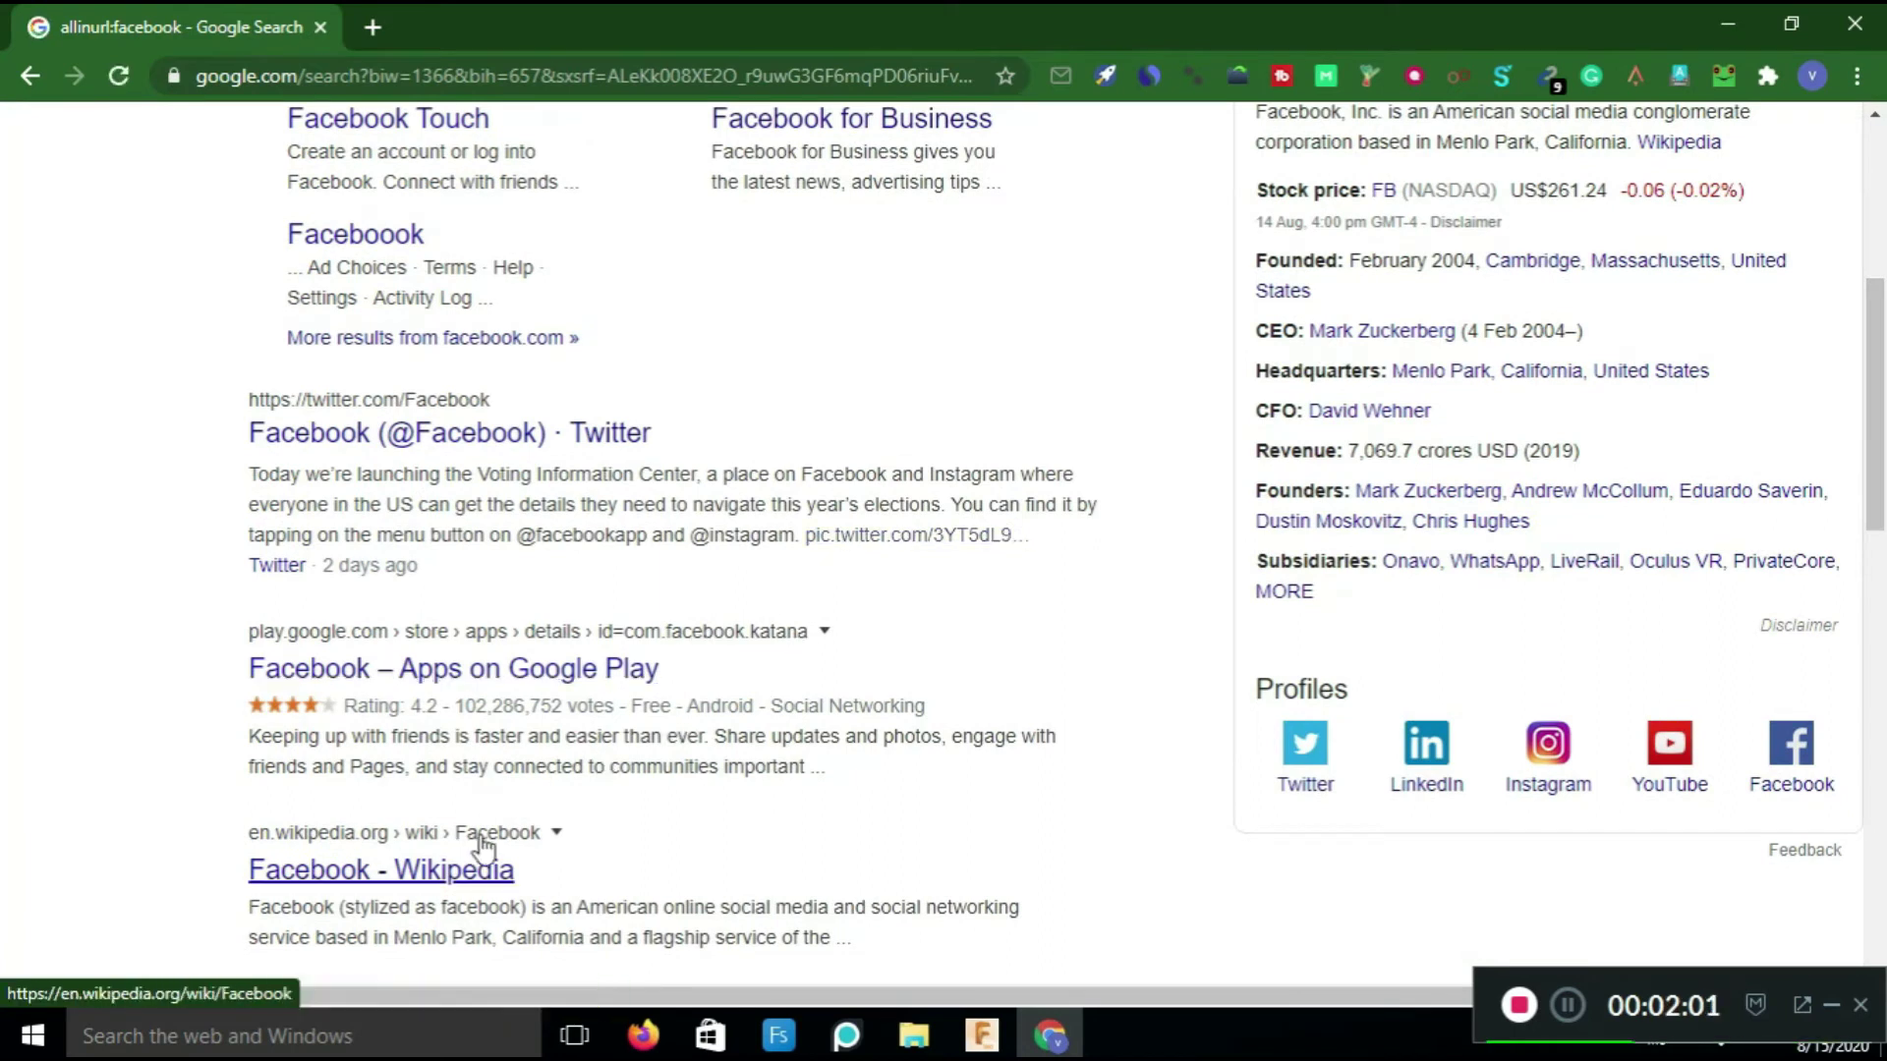
{"action": "scroll", "coordinate": [687, 449], "scroll_direction": "down", "scroll_amount": 4}
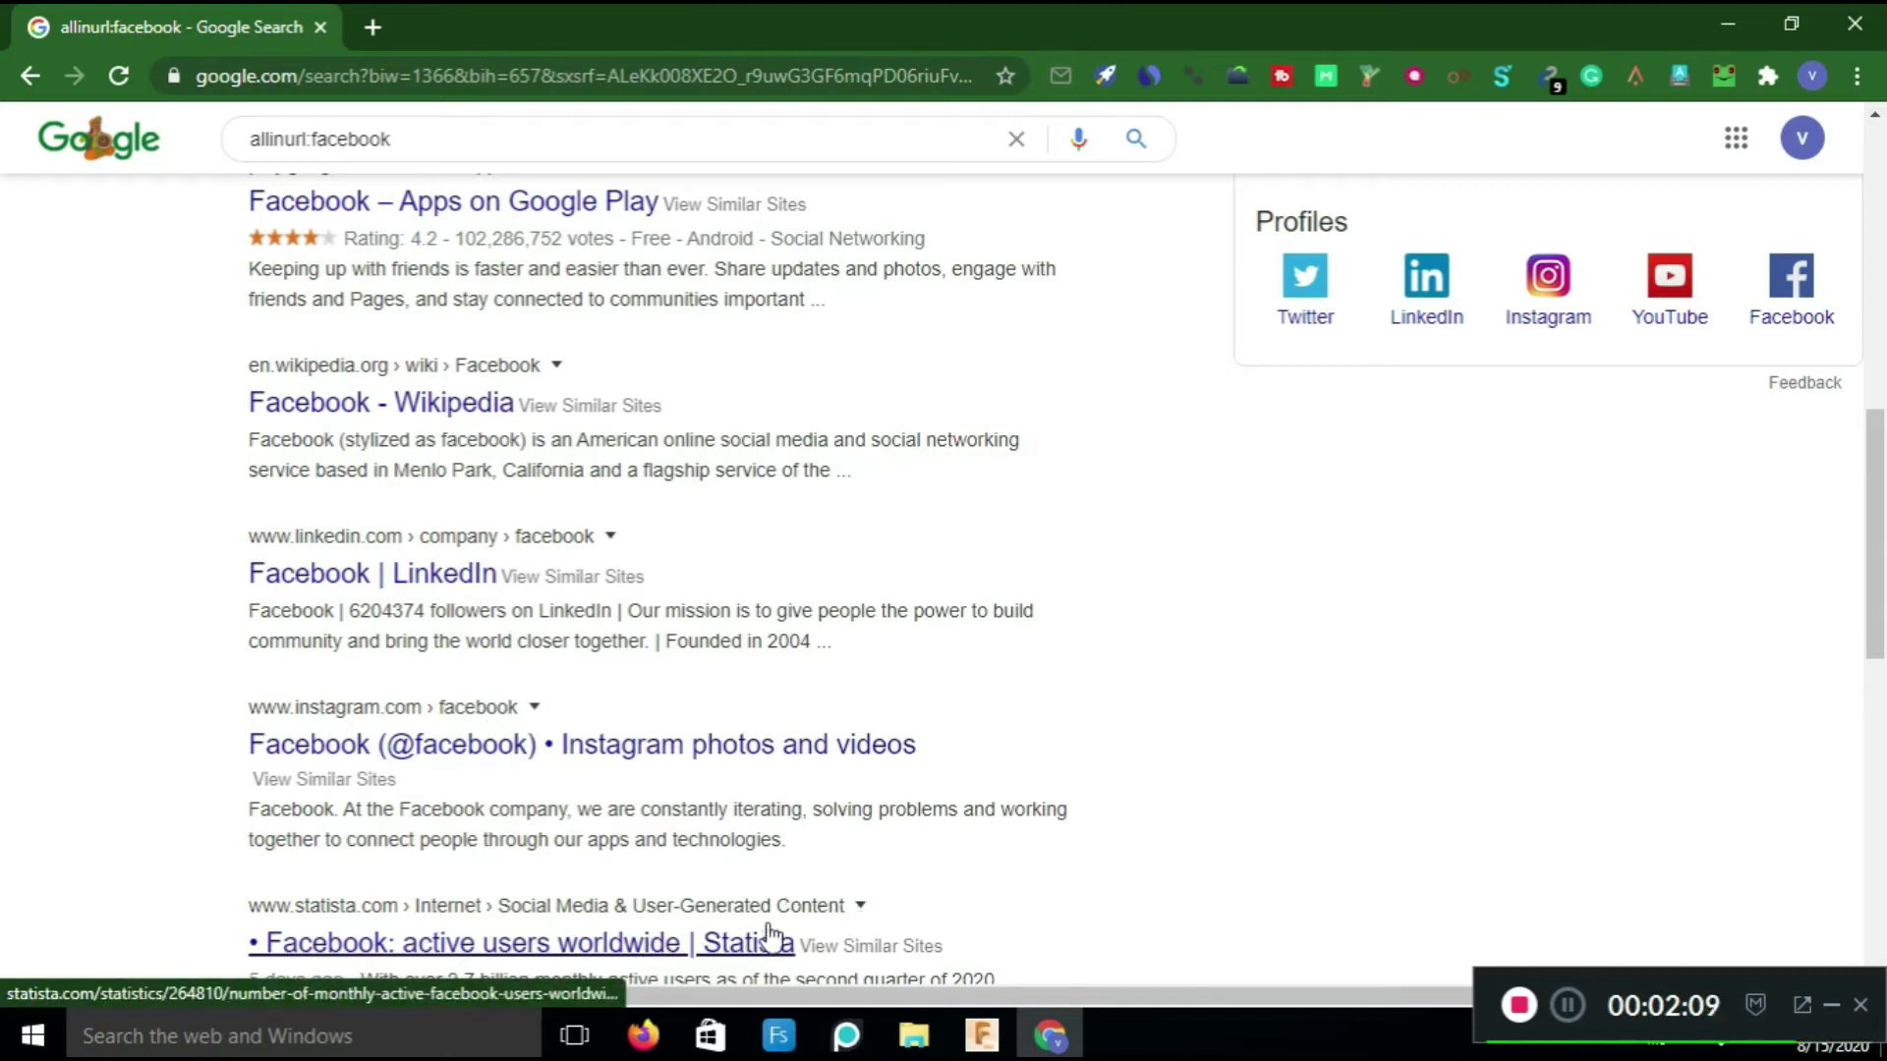
{"action": "left_click_drag", "start_coordinate": [1884, 538], "coordinate": [1884, 276]}
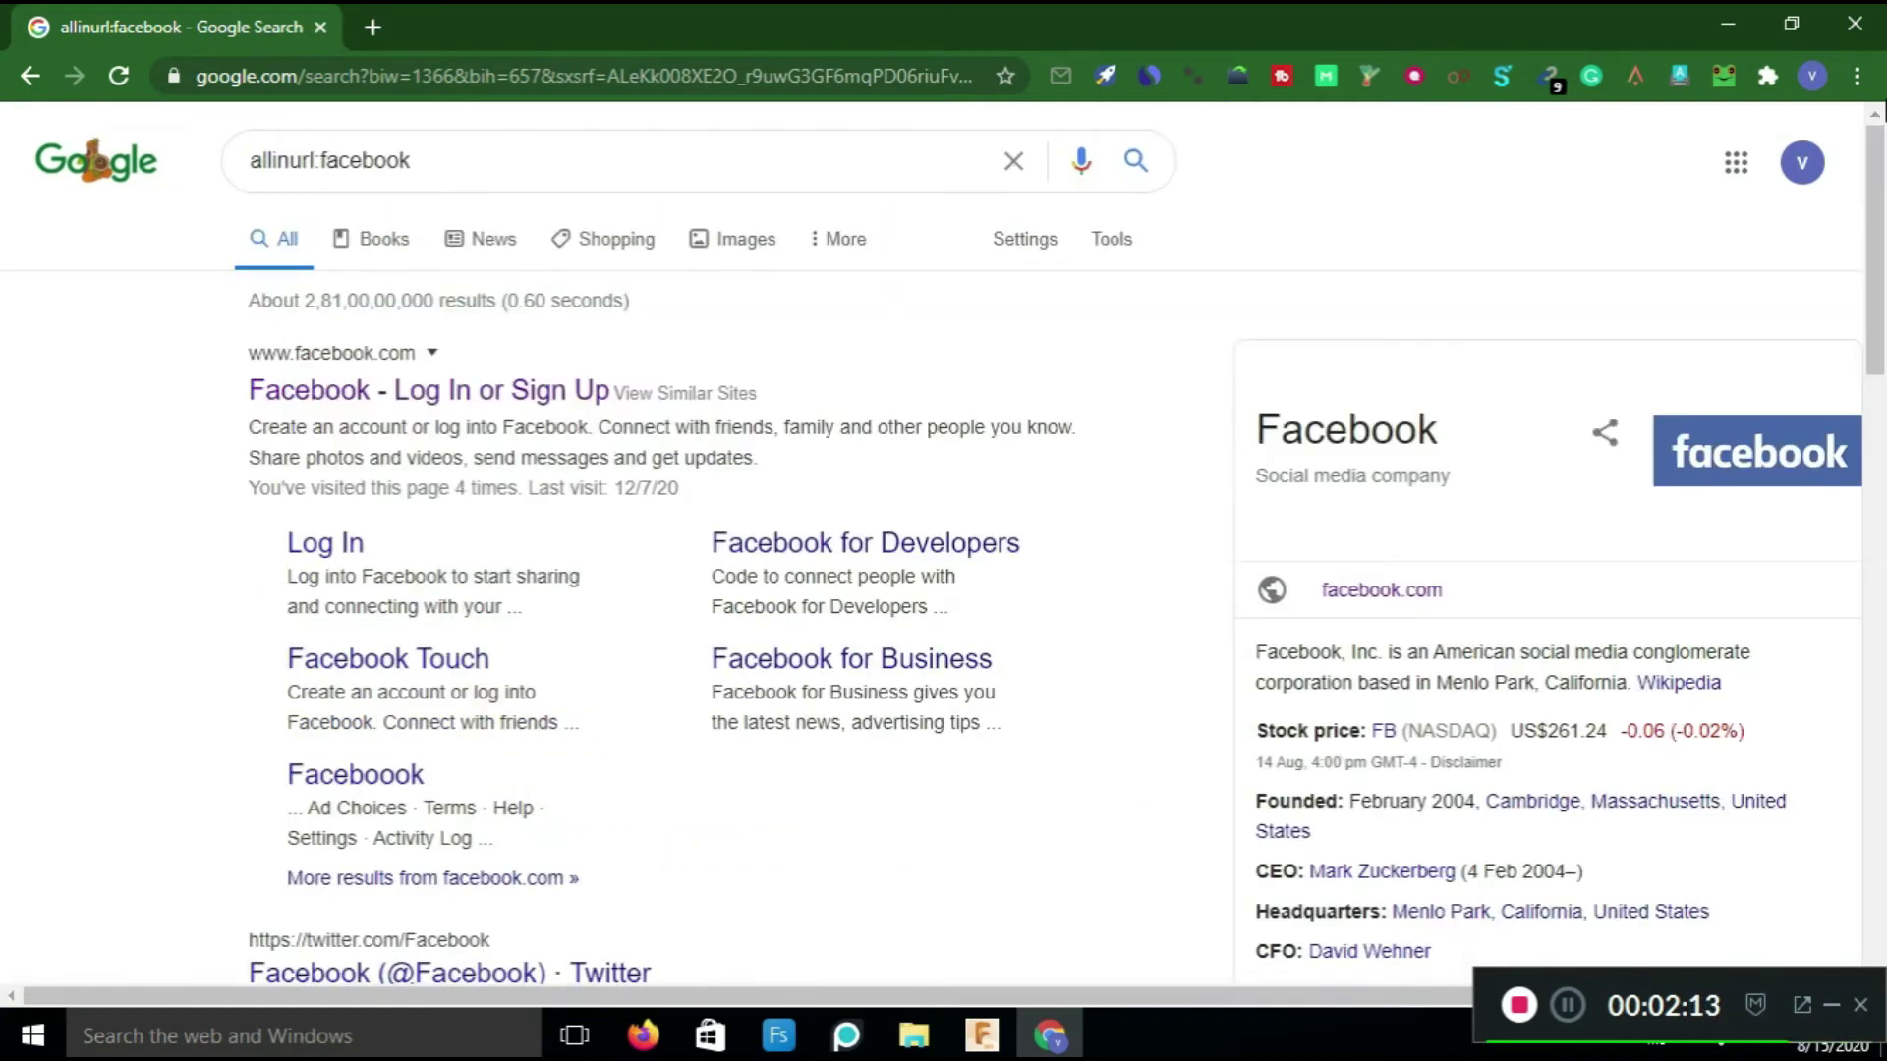
{"action": "left_click_drag", "start_coordinate": [316, 160], "coordinate": [503, 168]}
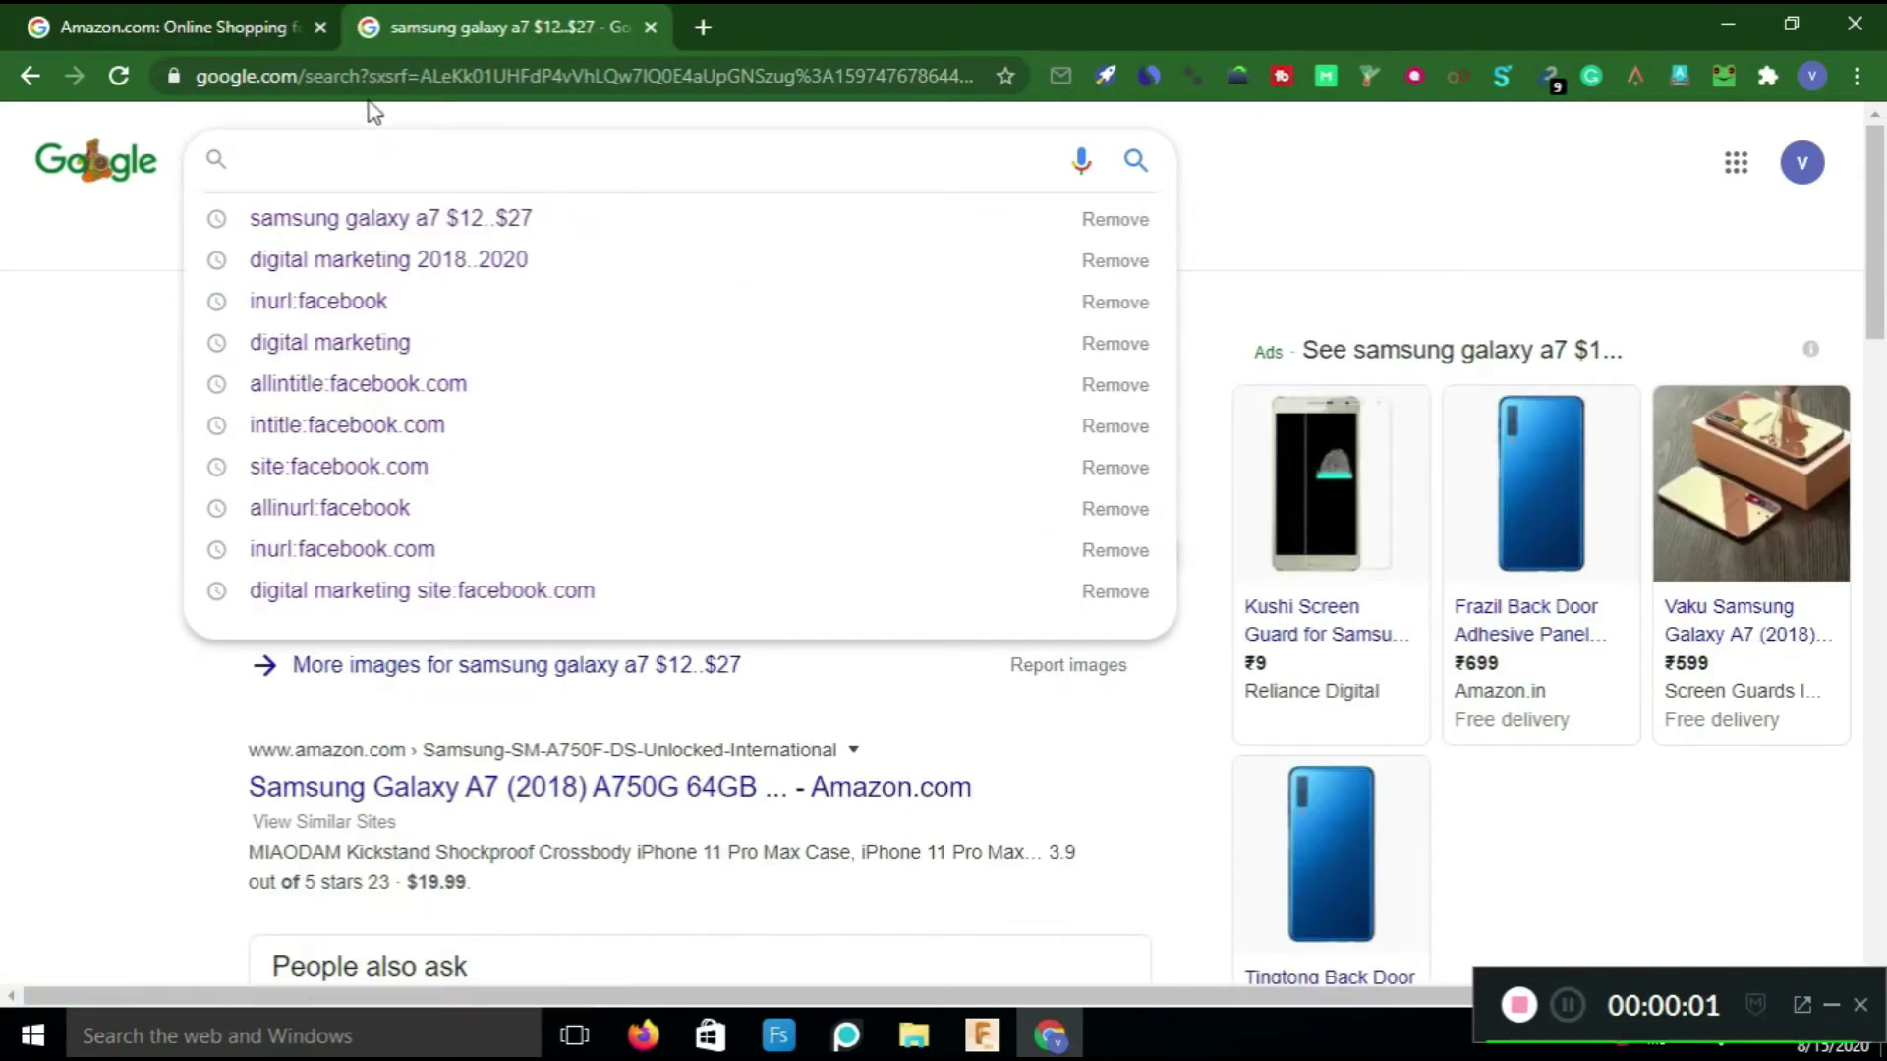
Search Google for "20 rupees in doller" to convert the currency.
{"action": "left_click", "coordinate": [368, 75]}
{"action": "left_click", "coordinate": [44, 426]}
{"action": "left_click", "coordinate": [430, 177]}
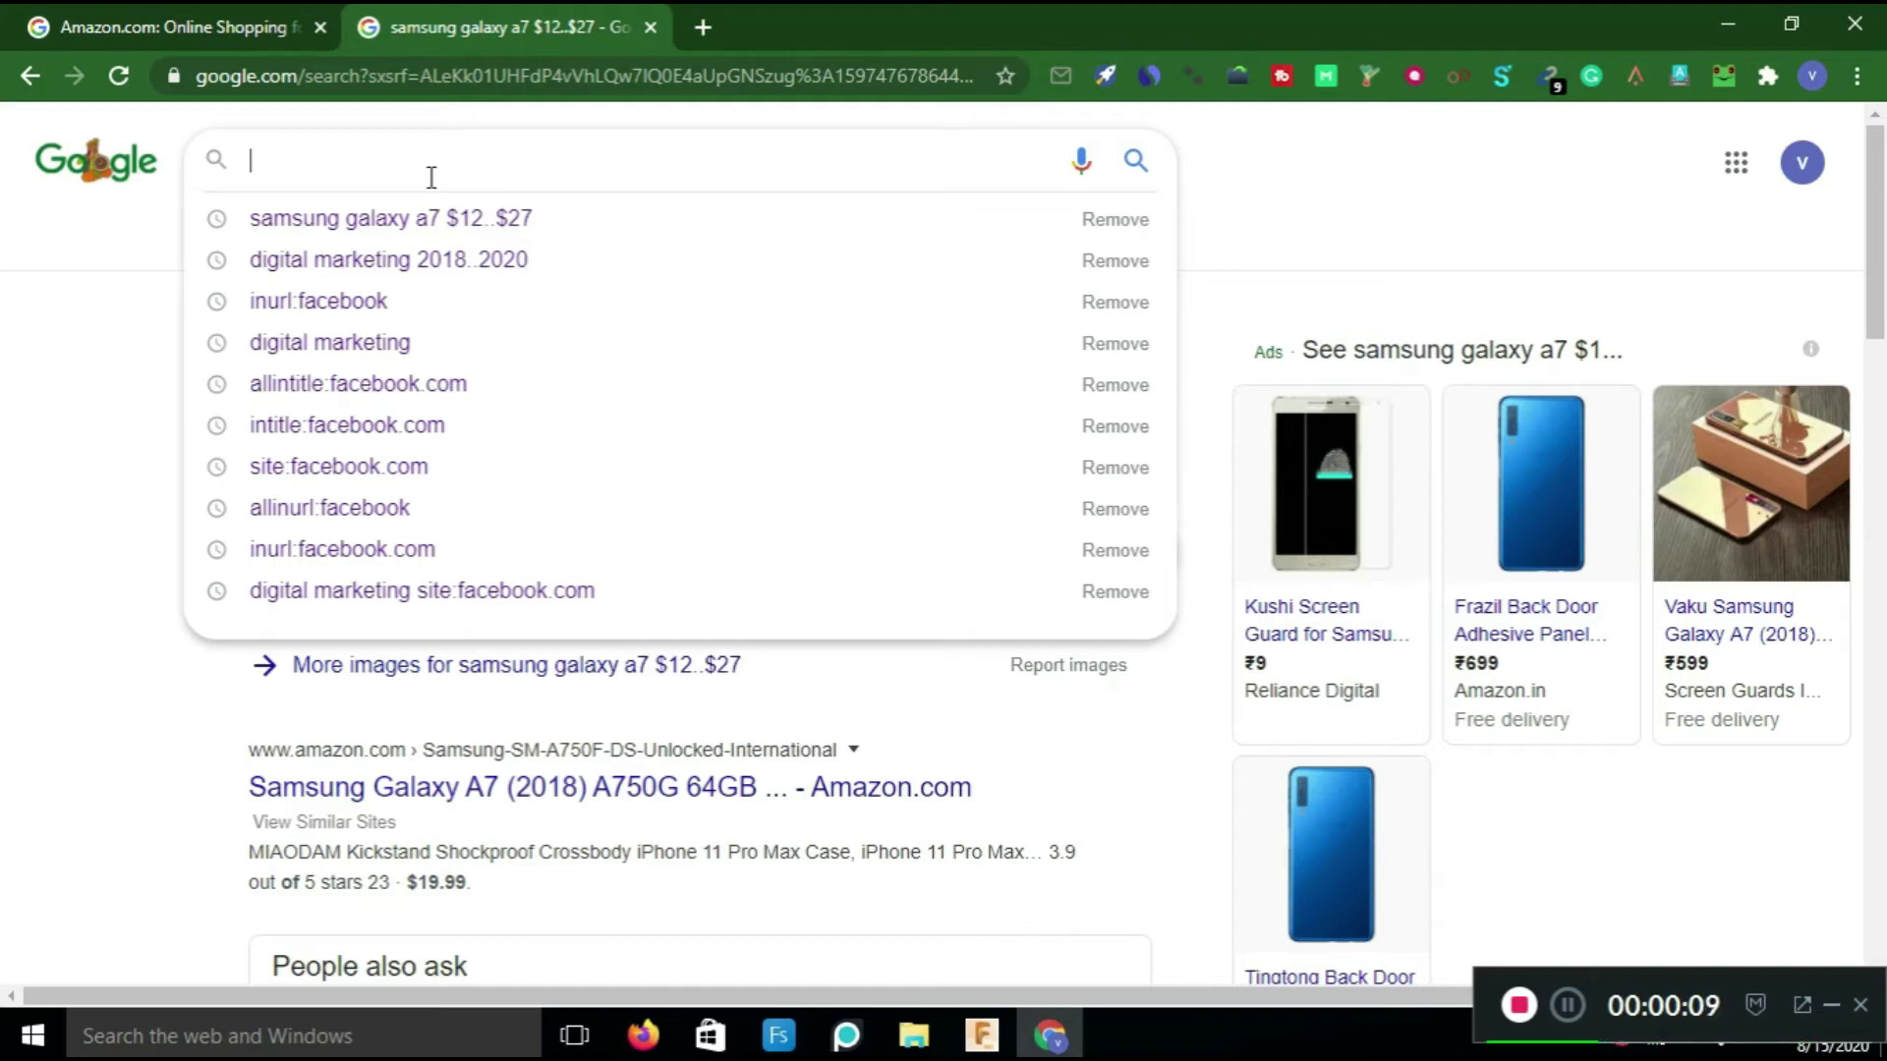
{"action": "type", "text": "20"}
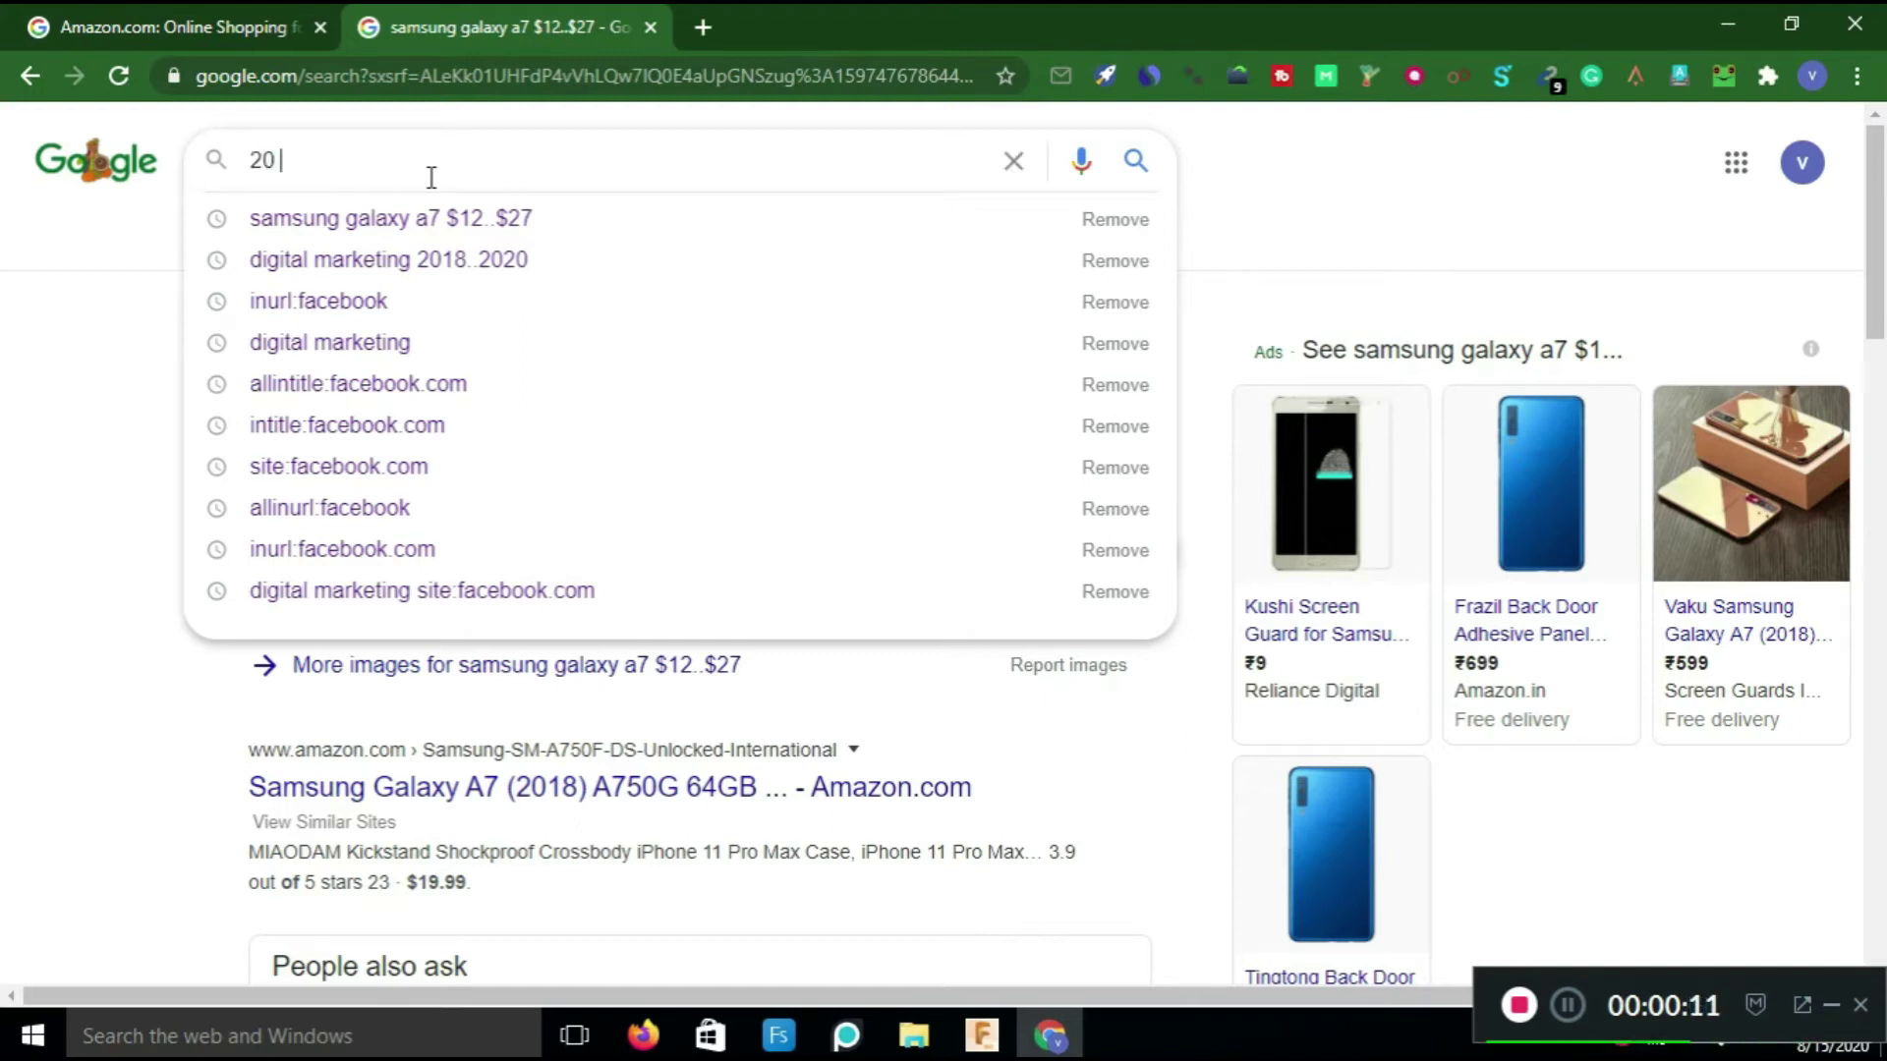
{"action": "type", "text": " ru"}
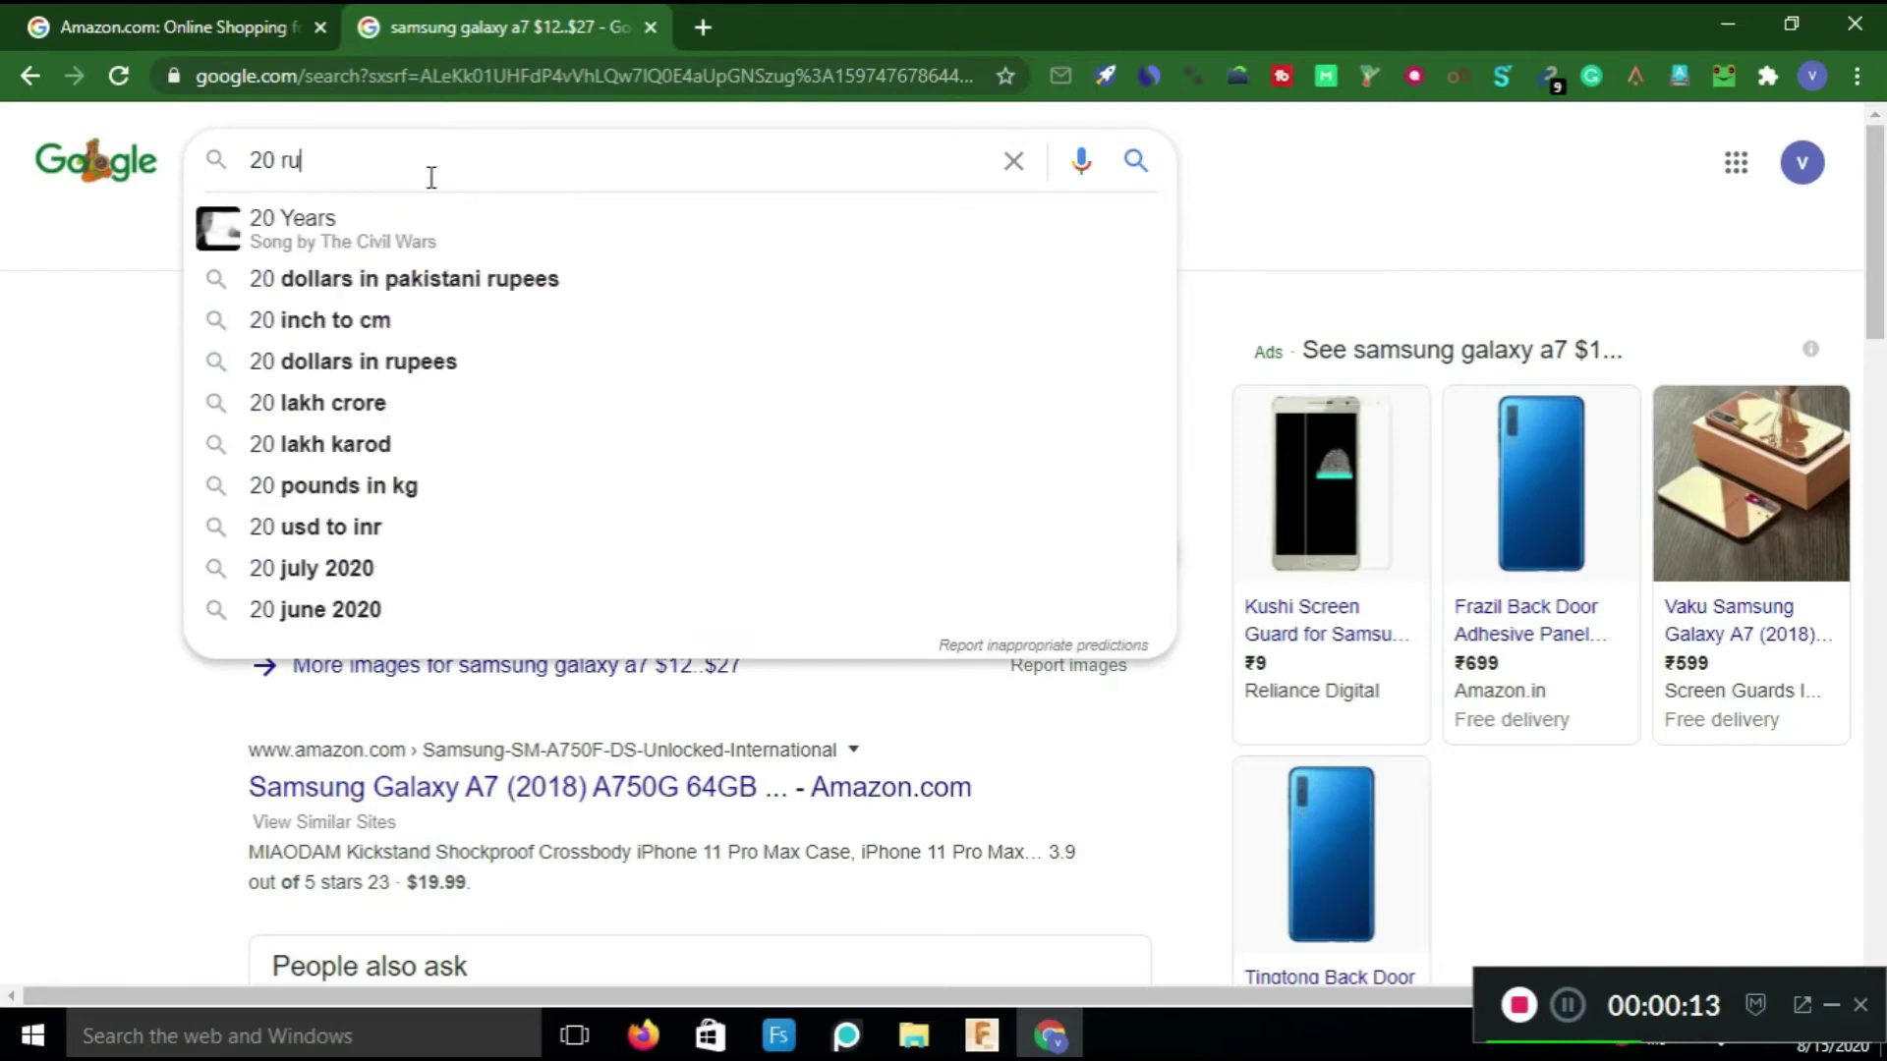
{"action": "type", "text": "pees "}
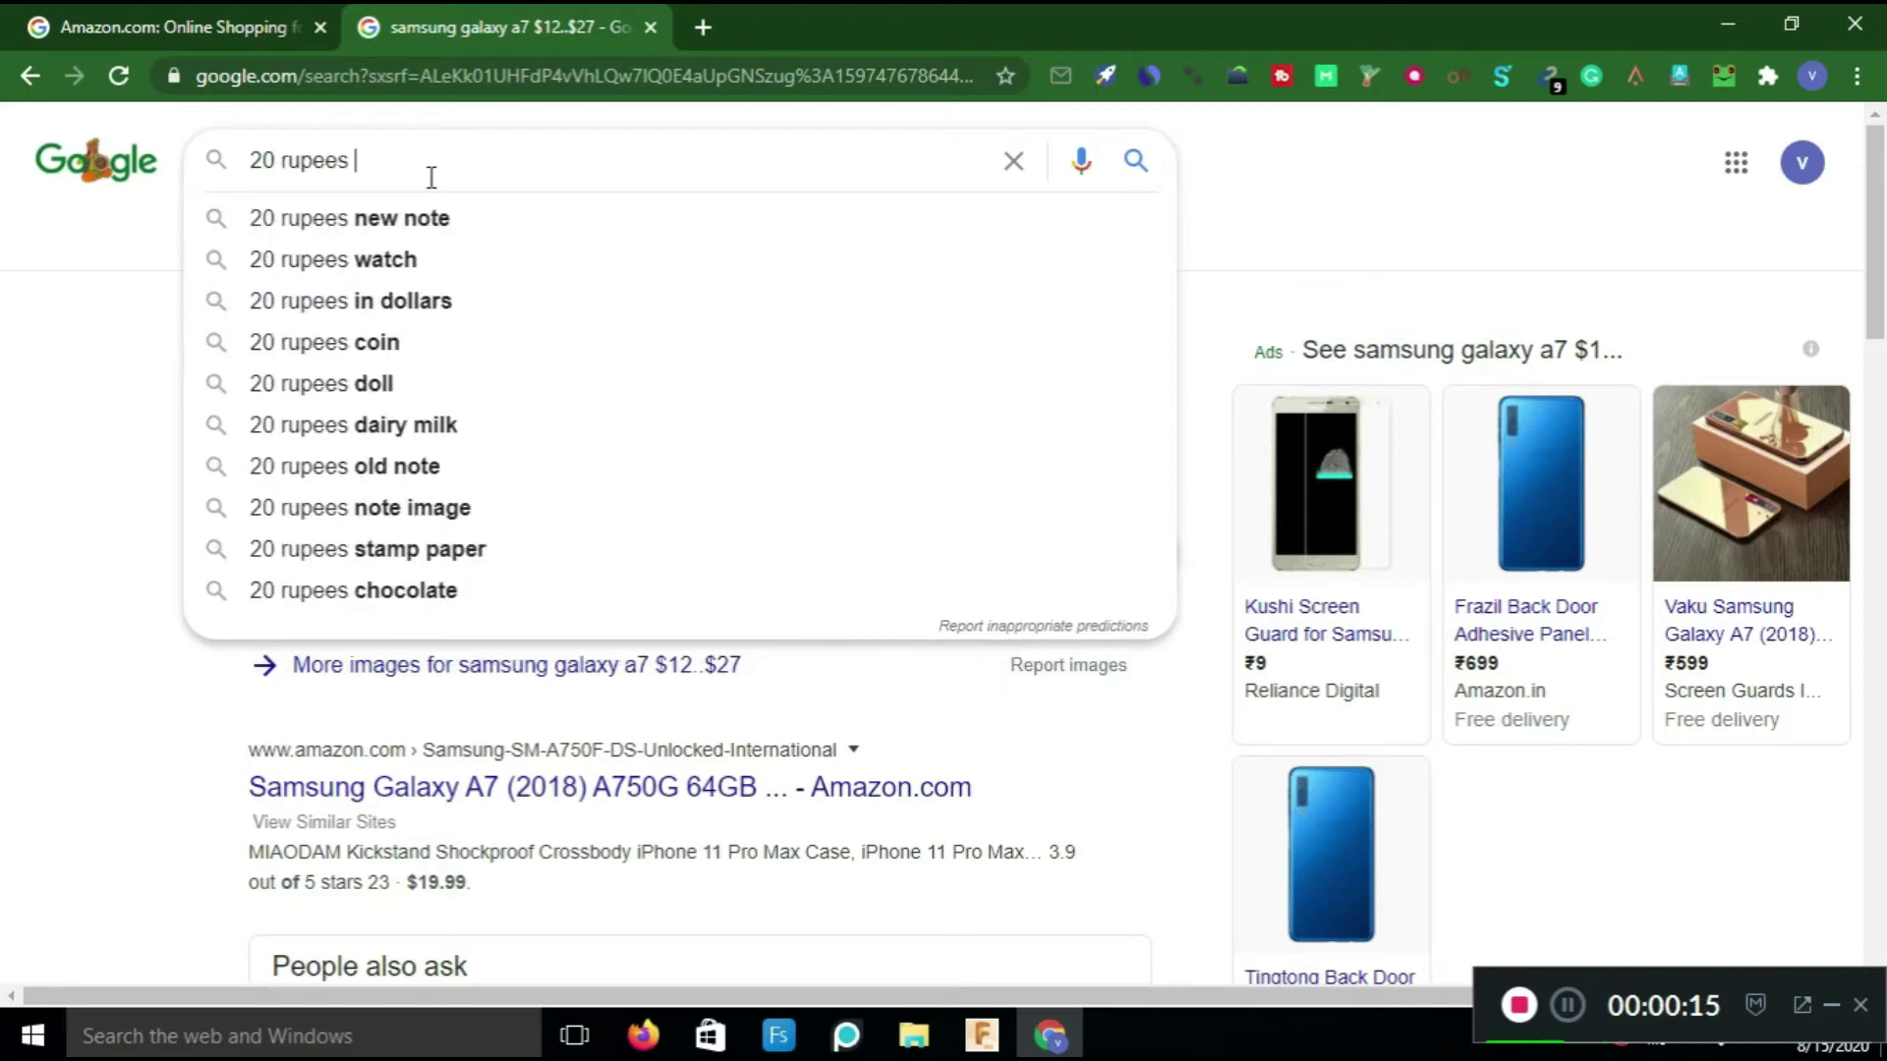
{"action": "type", "text": "in dol"}
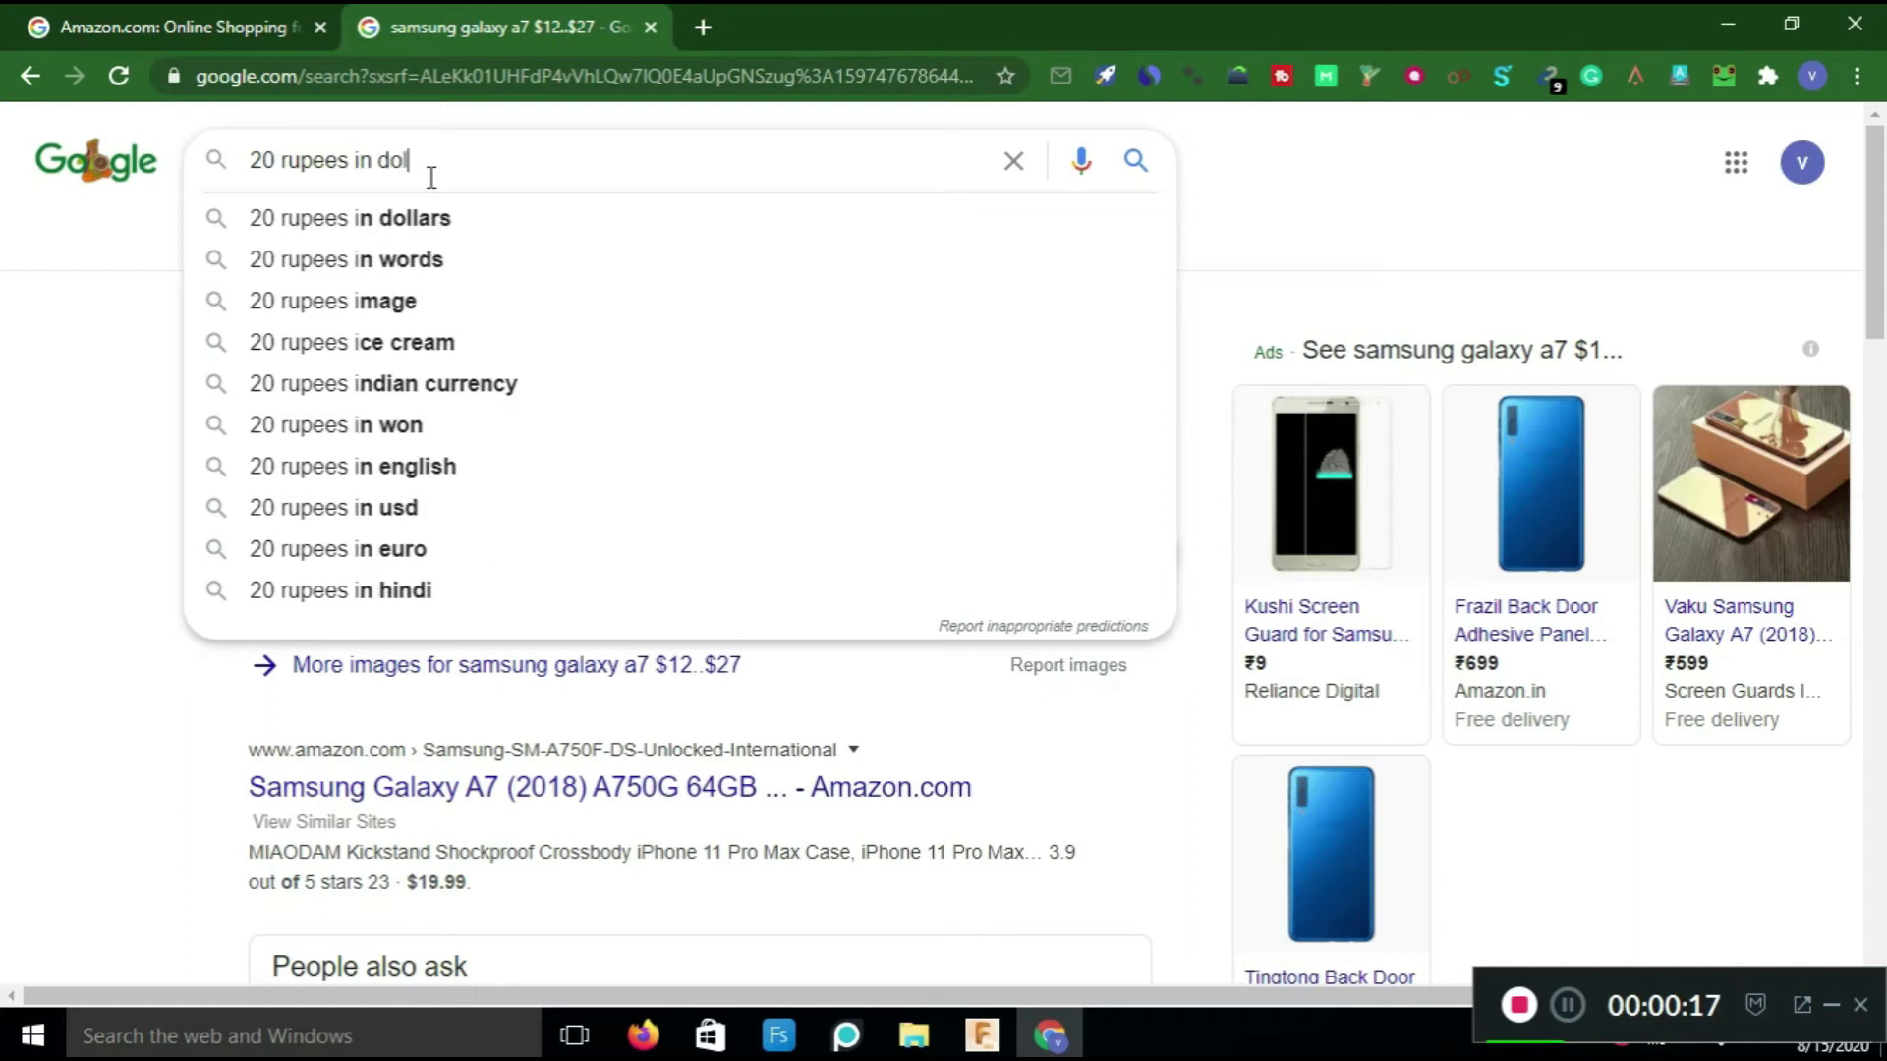
{"action": "type", "text": "ler"}
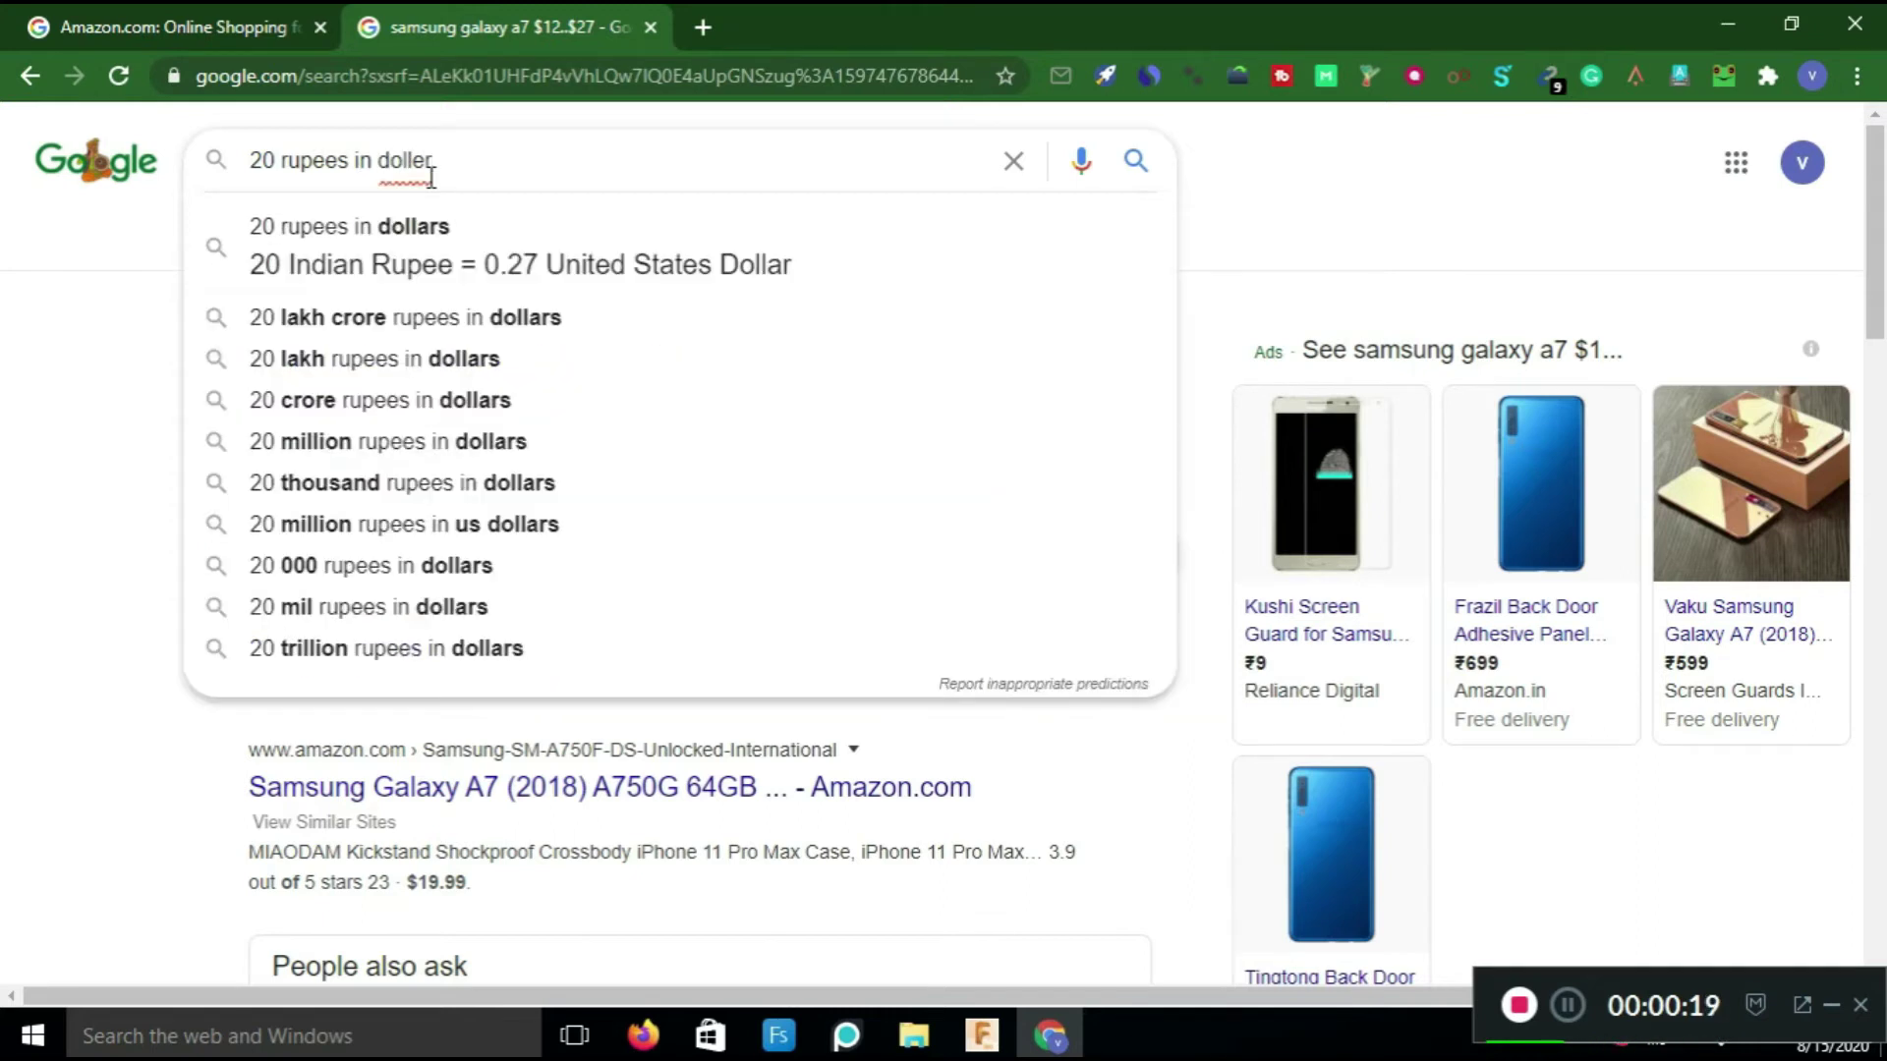
{"action": "key", "text": "Return"}
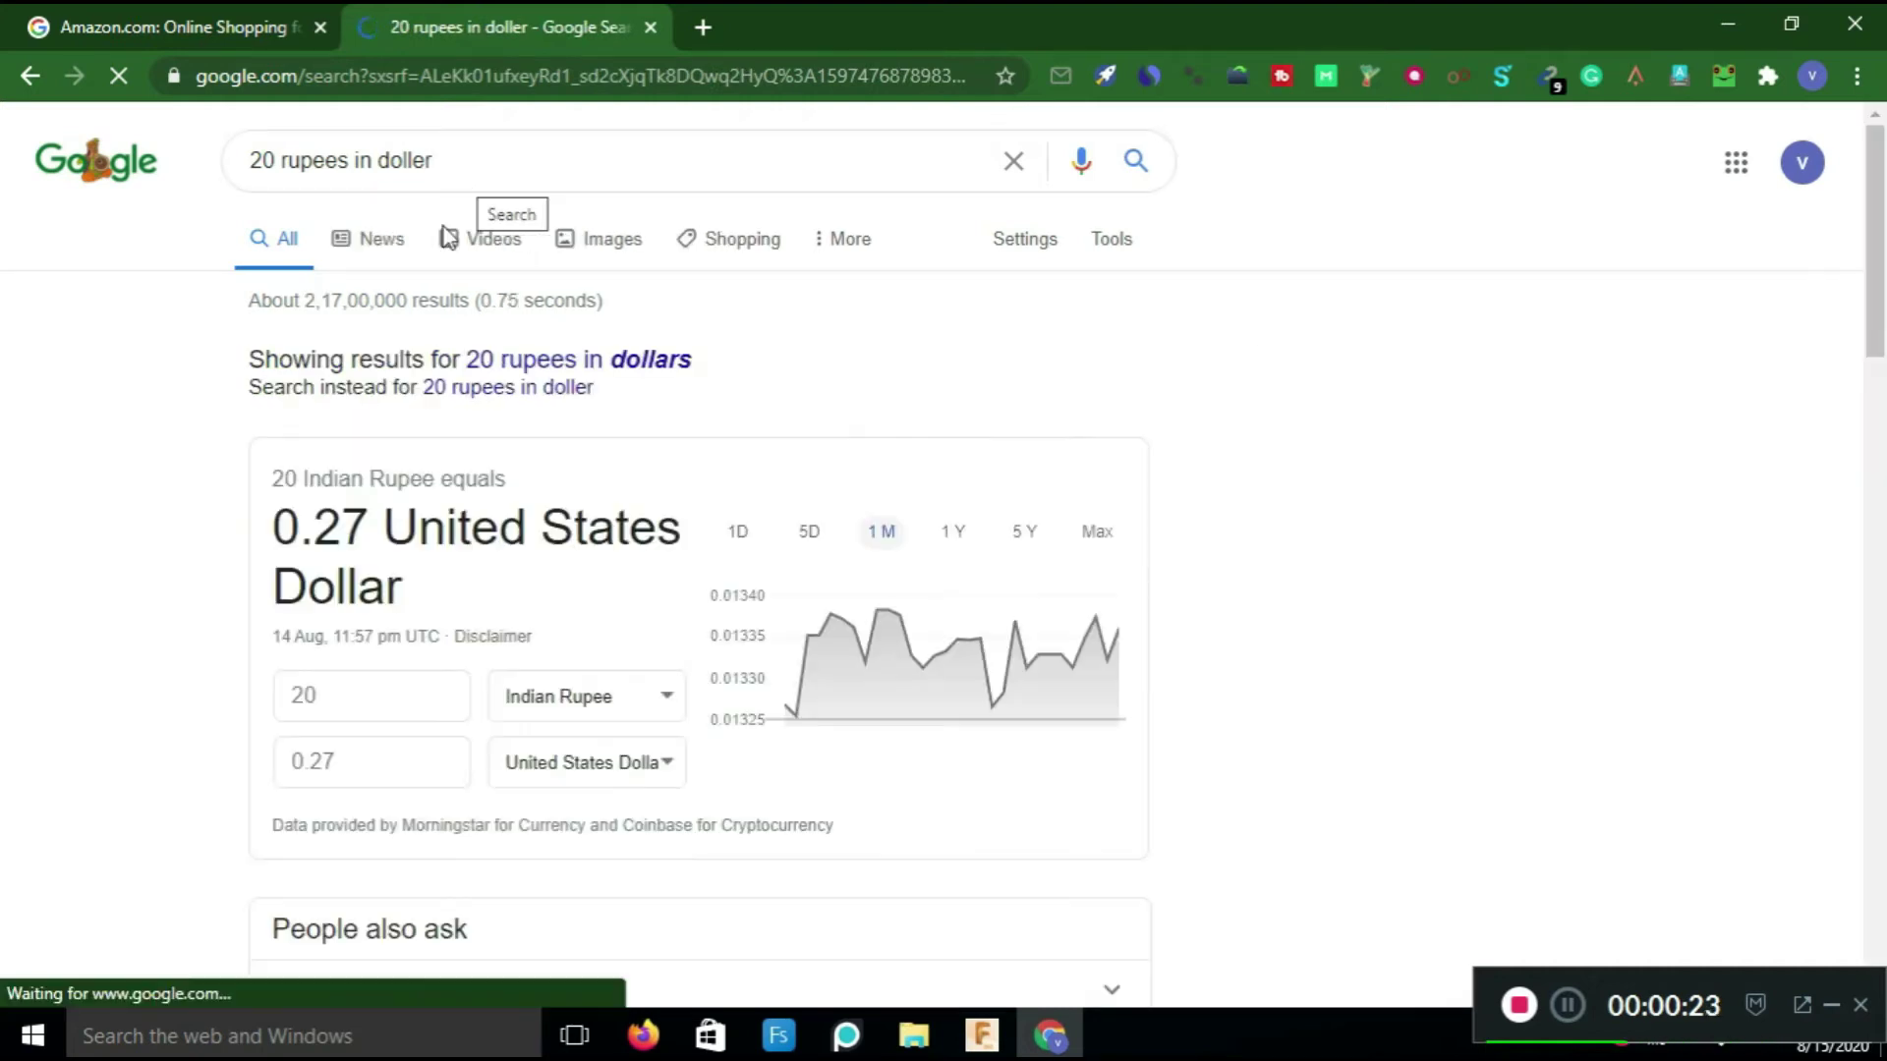
Highlight the converted dollar amount, clear the highlighting, and select the word "in" in the query.
{"action": "left_click_drag", "start_coordinate": [367, 527], "coordinate": [310, 503]}
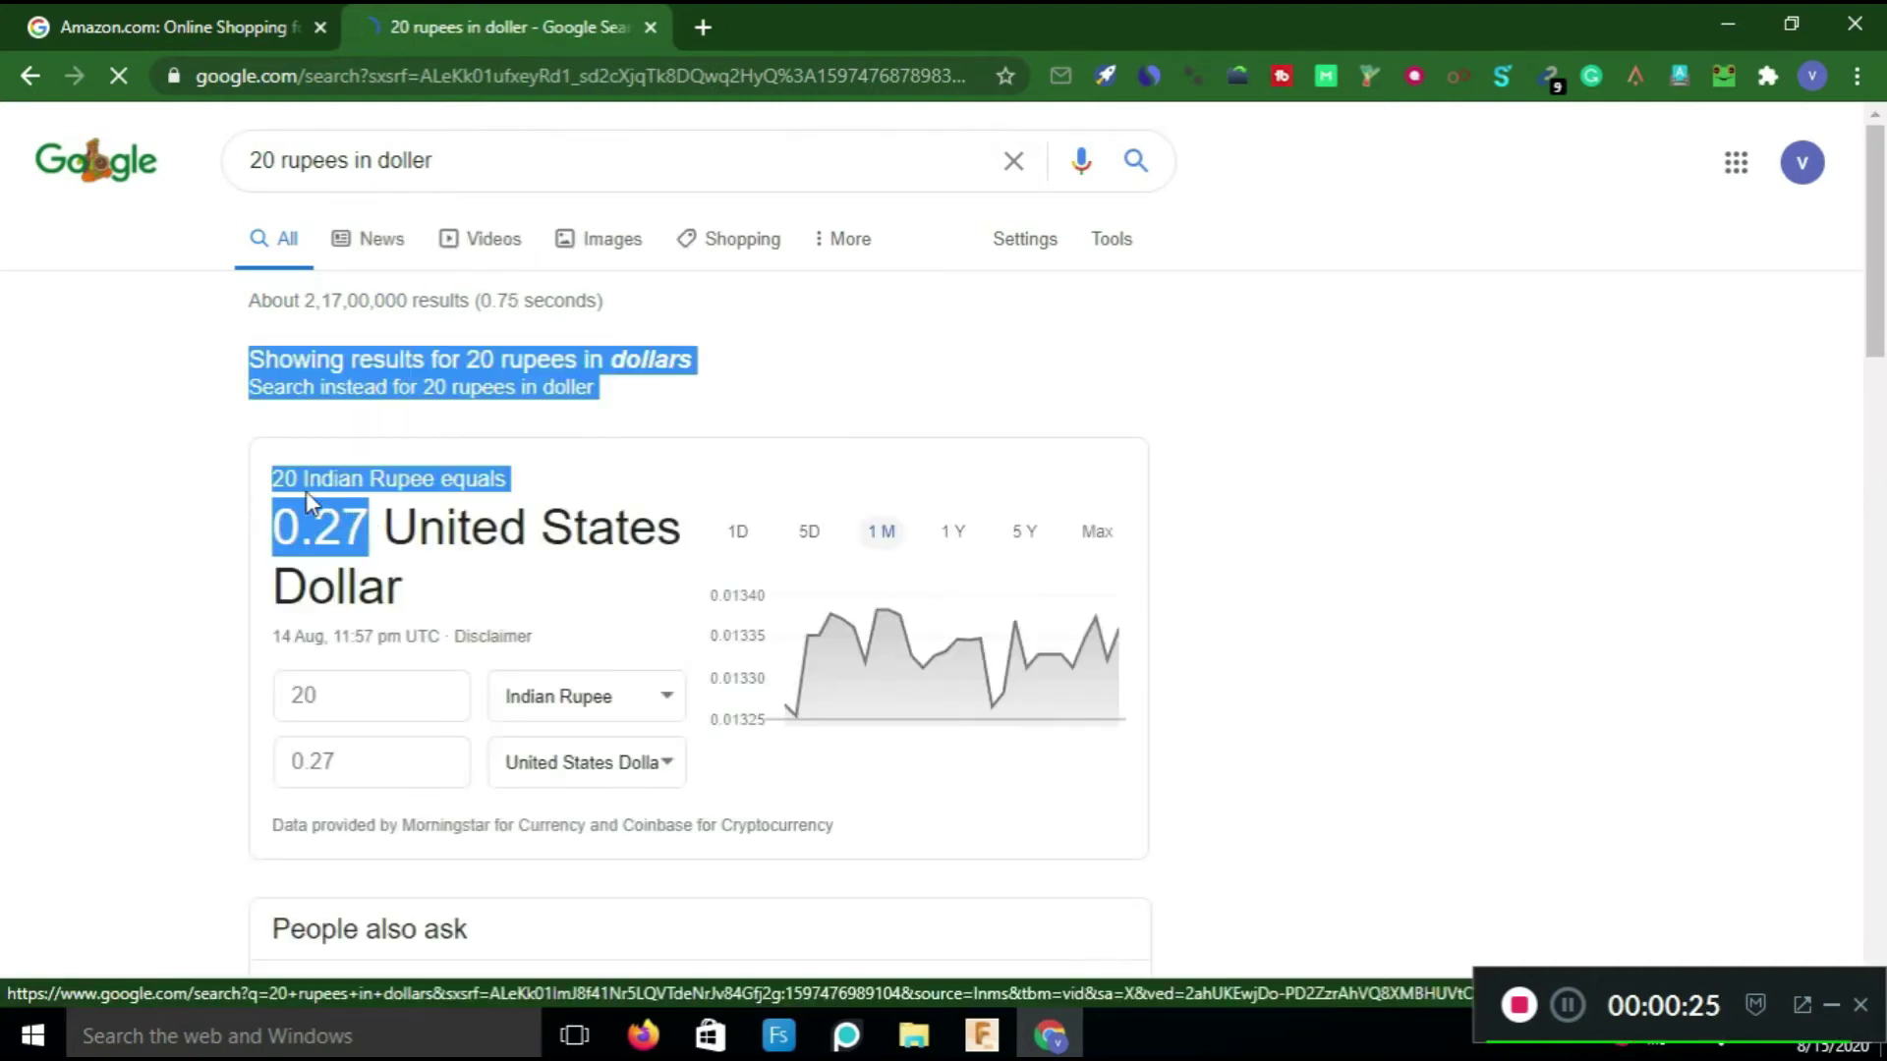
{"action": "left_click", "coordinate": [223, 488]}
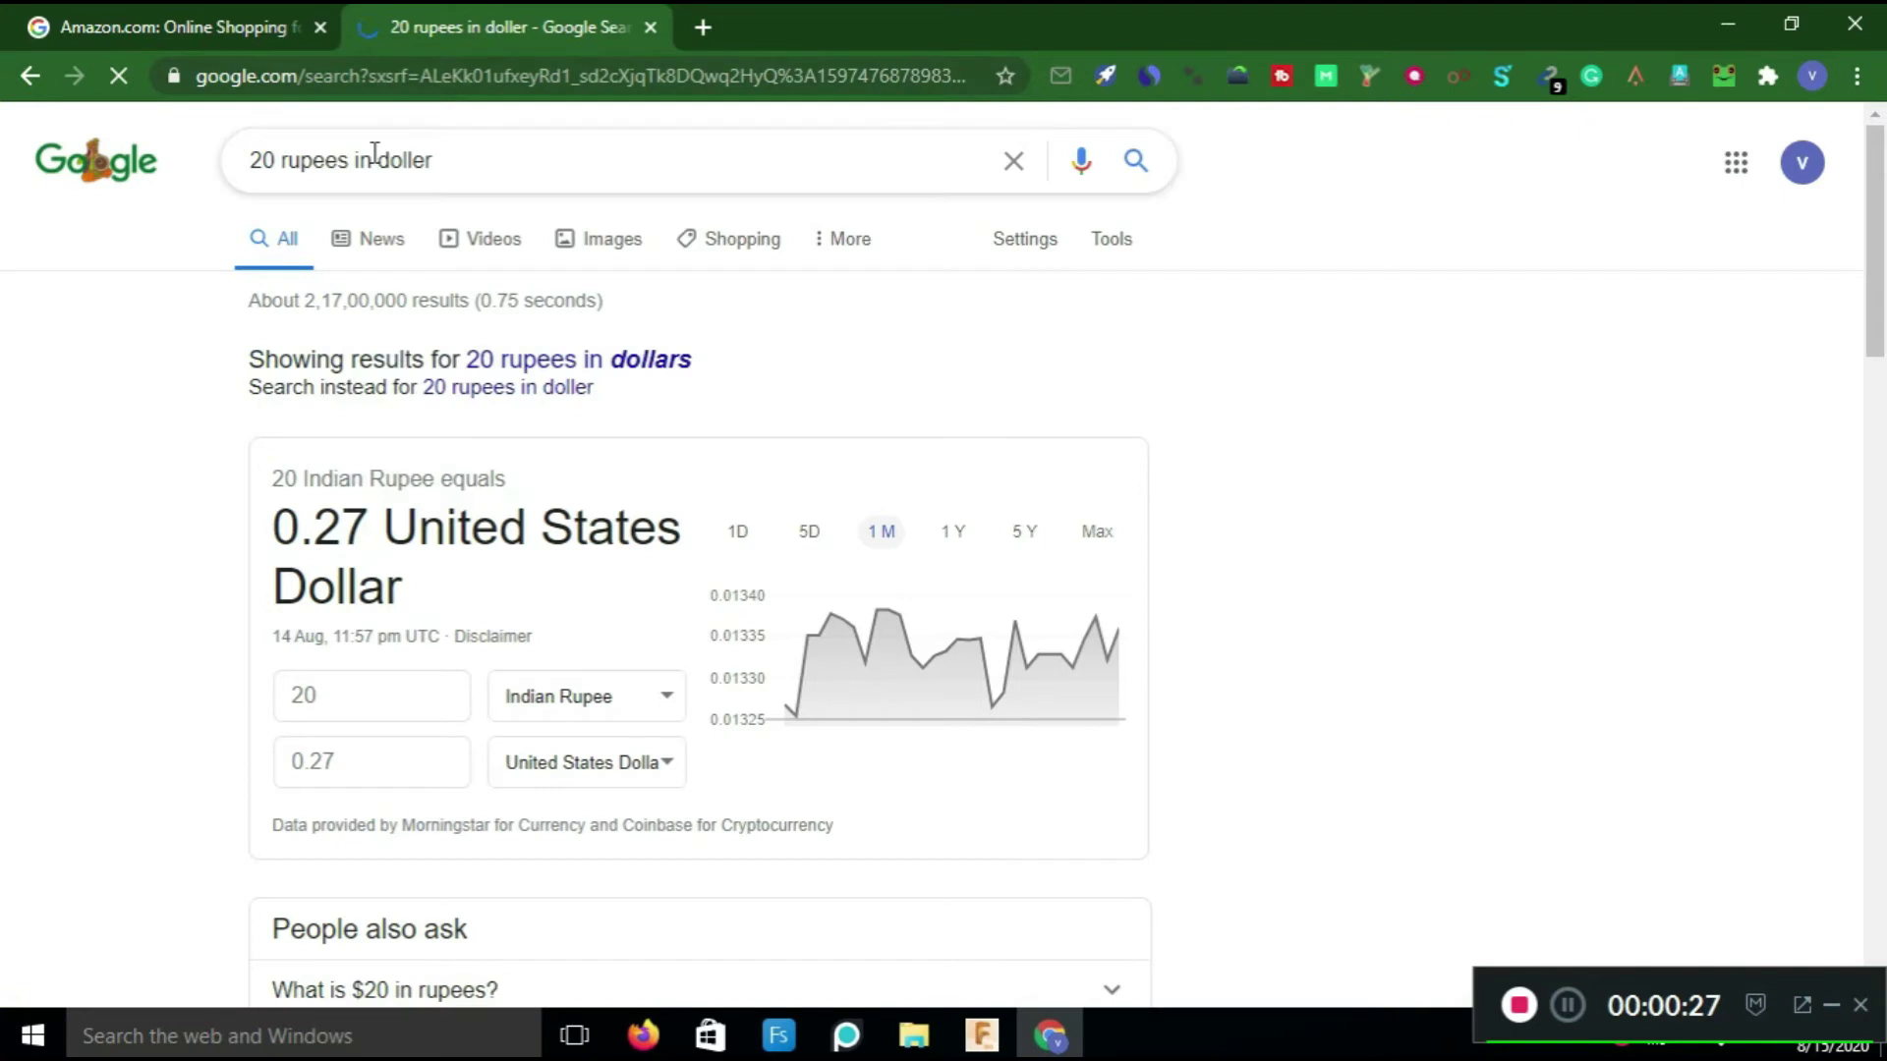
{"action": "double_click", "coordinate": [363, 159]}
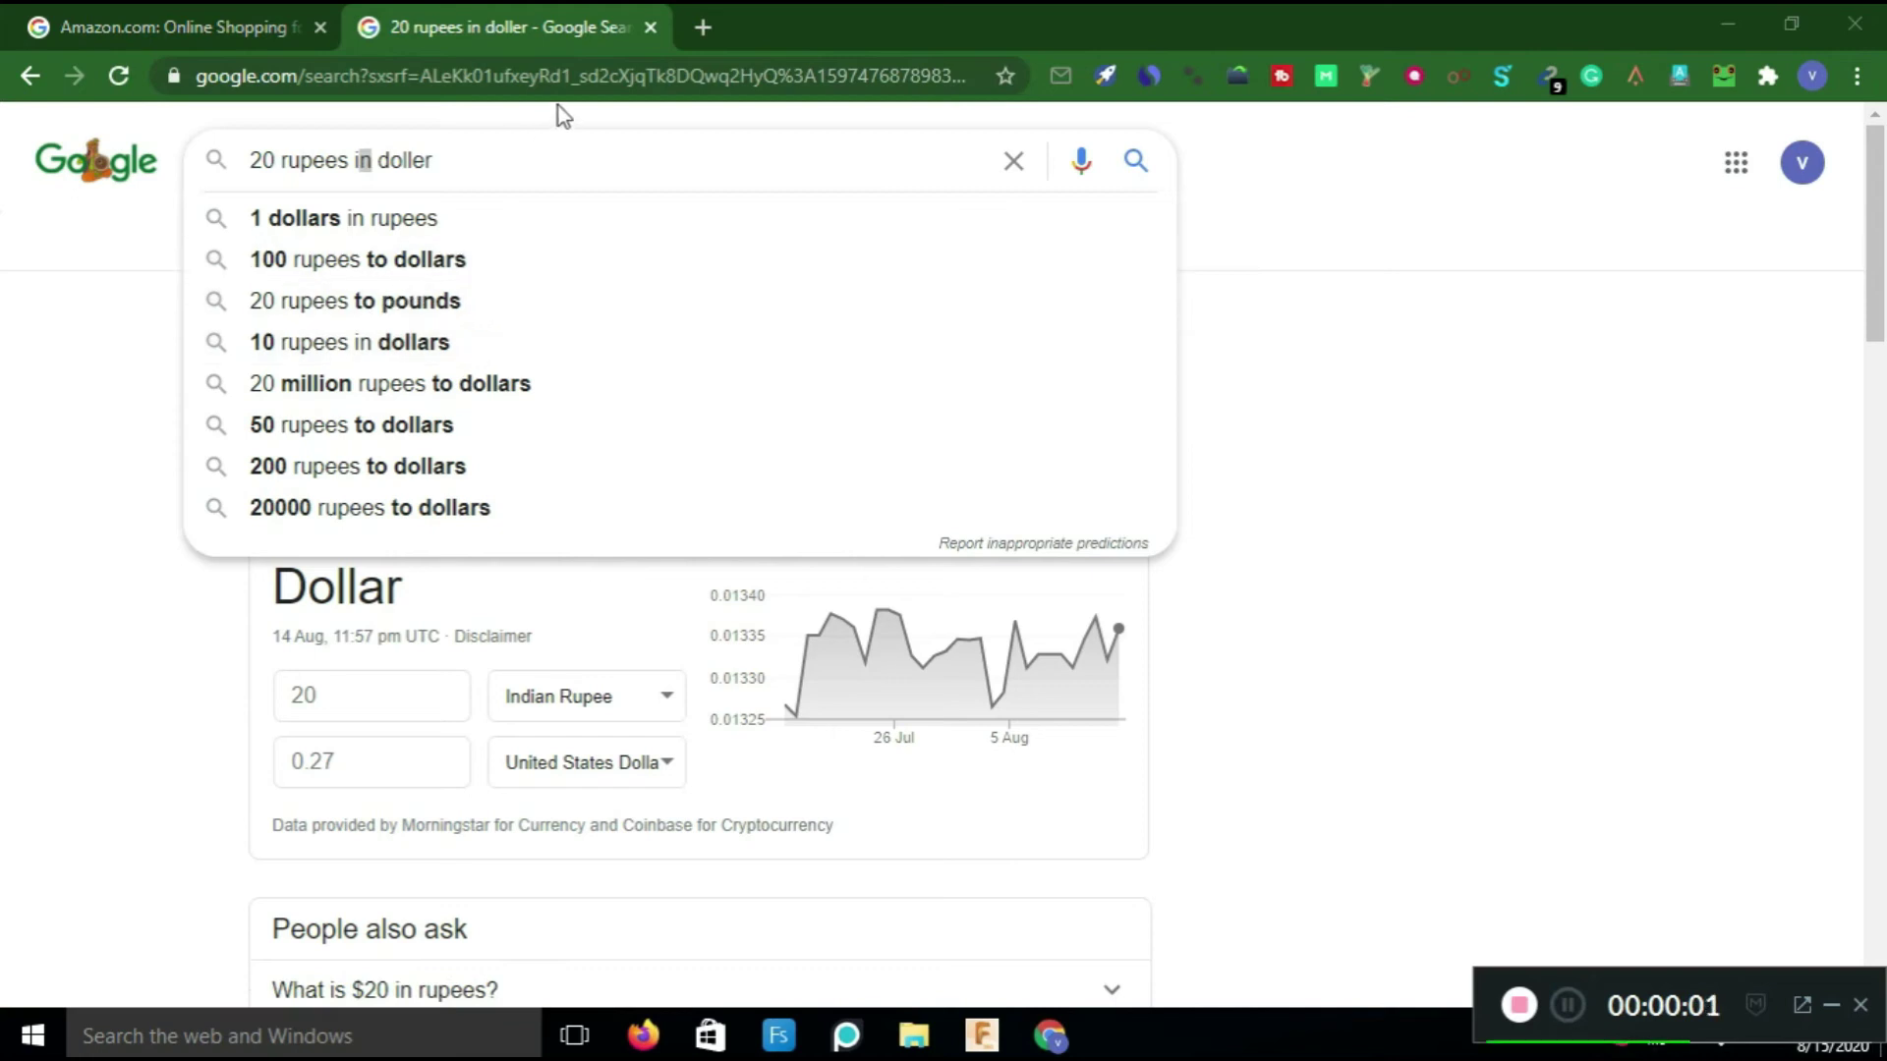
Replace the current page address with the search phrase "tesla annoucement".
{"action": "left_click", "coordinate": [560, 92]}
{"action": "double_click", "coordinate": [554, 89]}
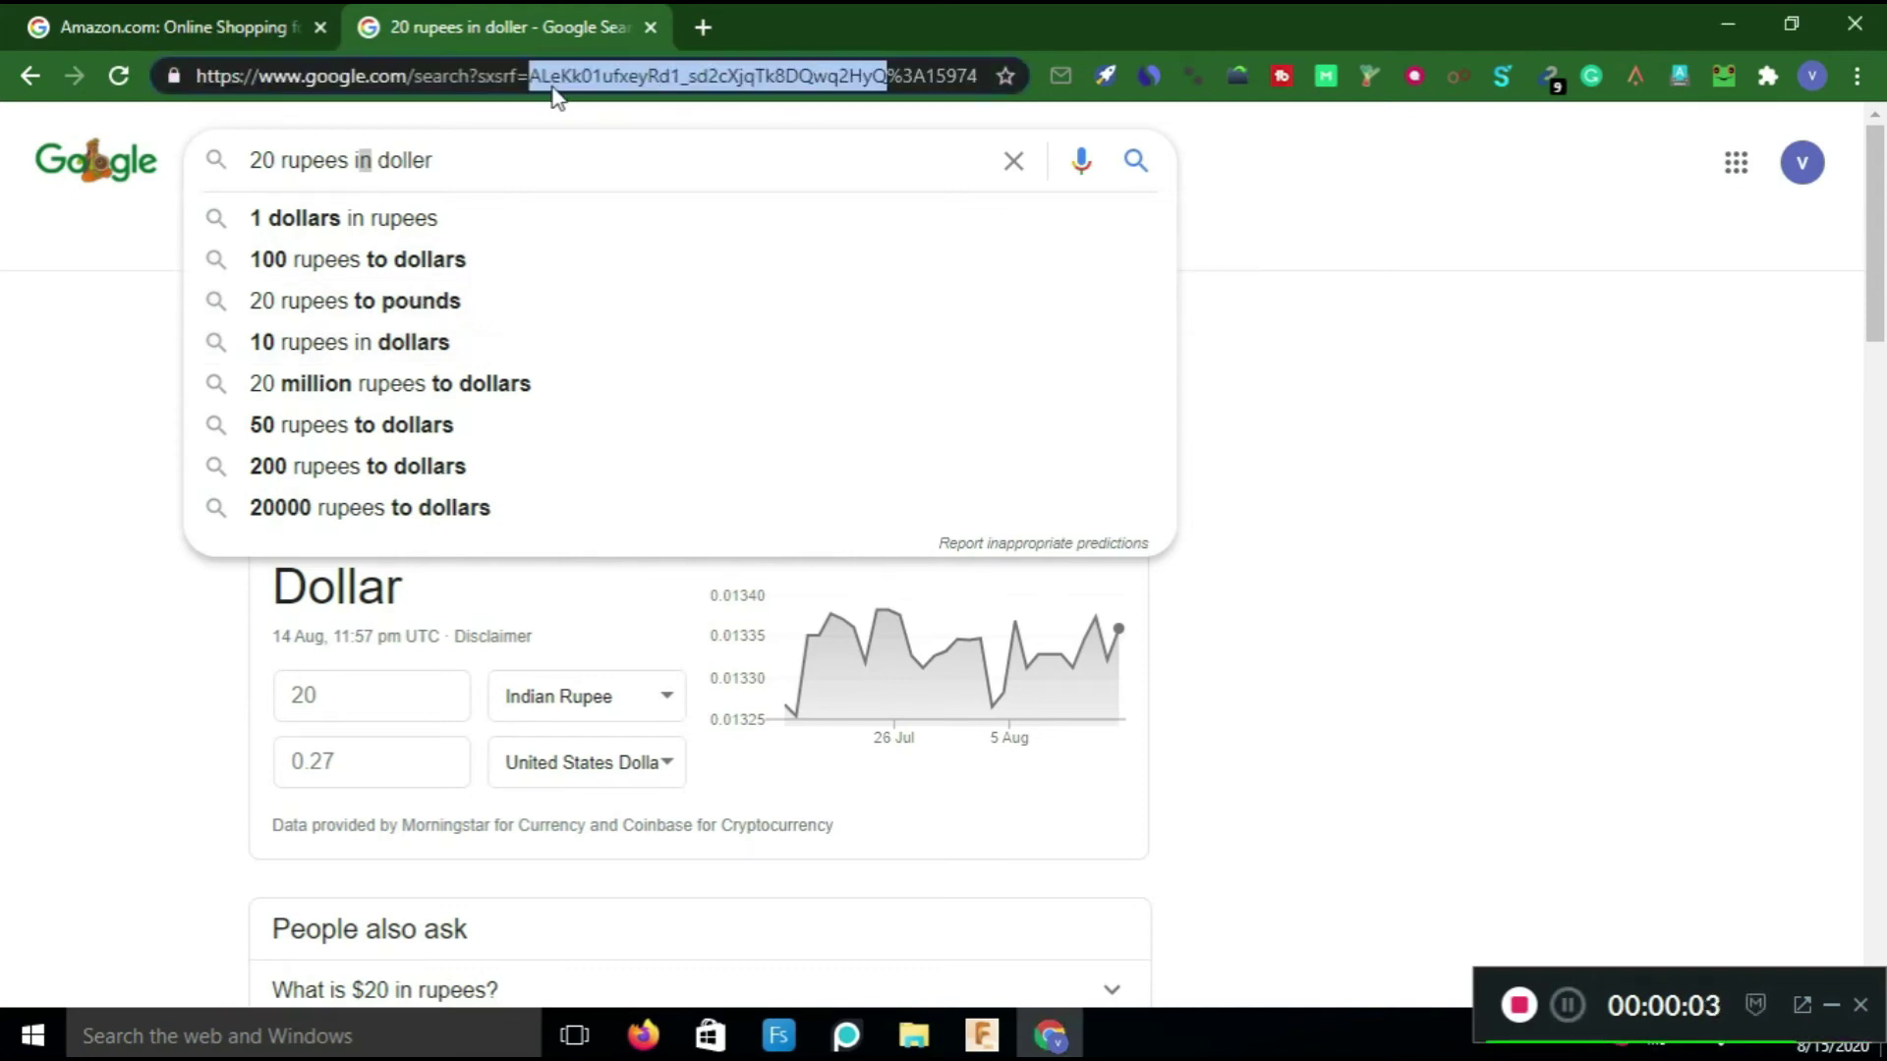
{"action": "left_click", "coordinate": [557, 92]}
{"action": "key", "text": "BackSpace"}
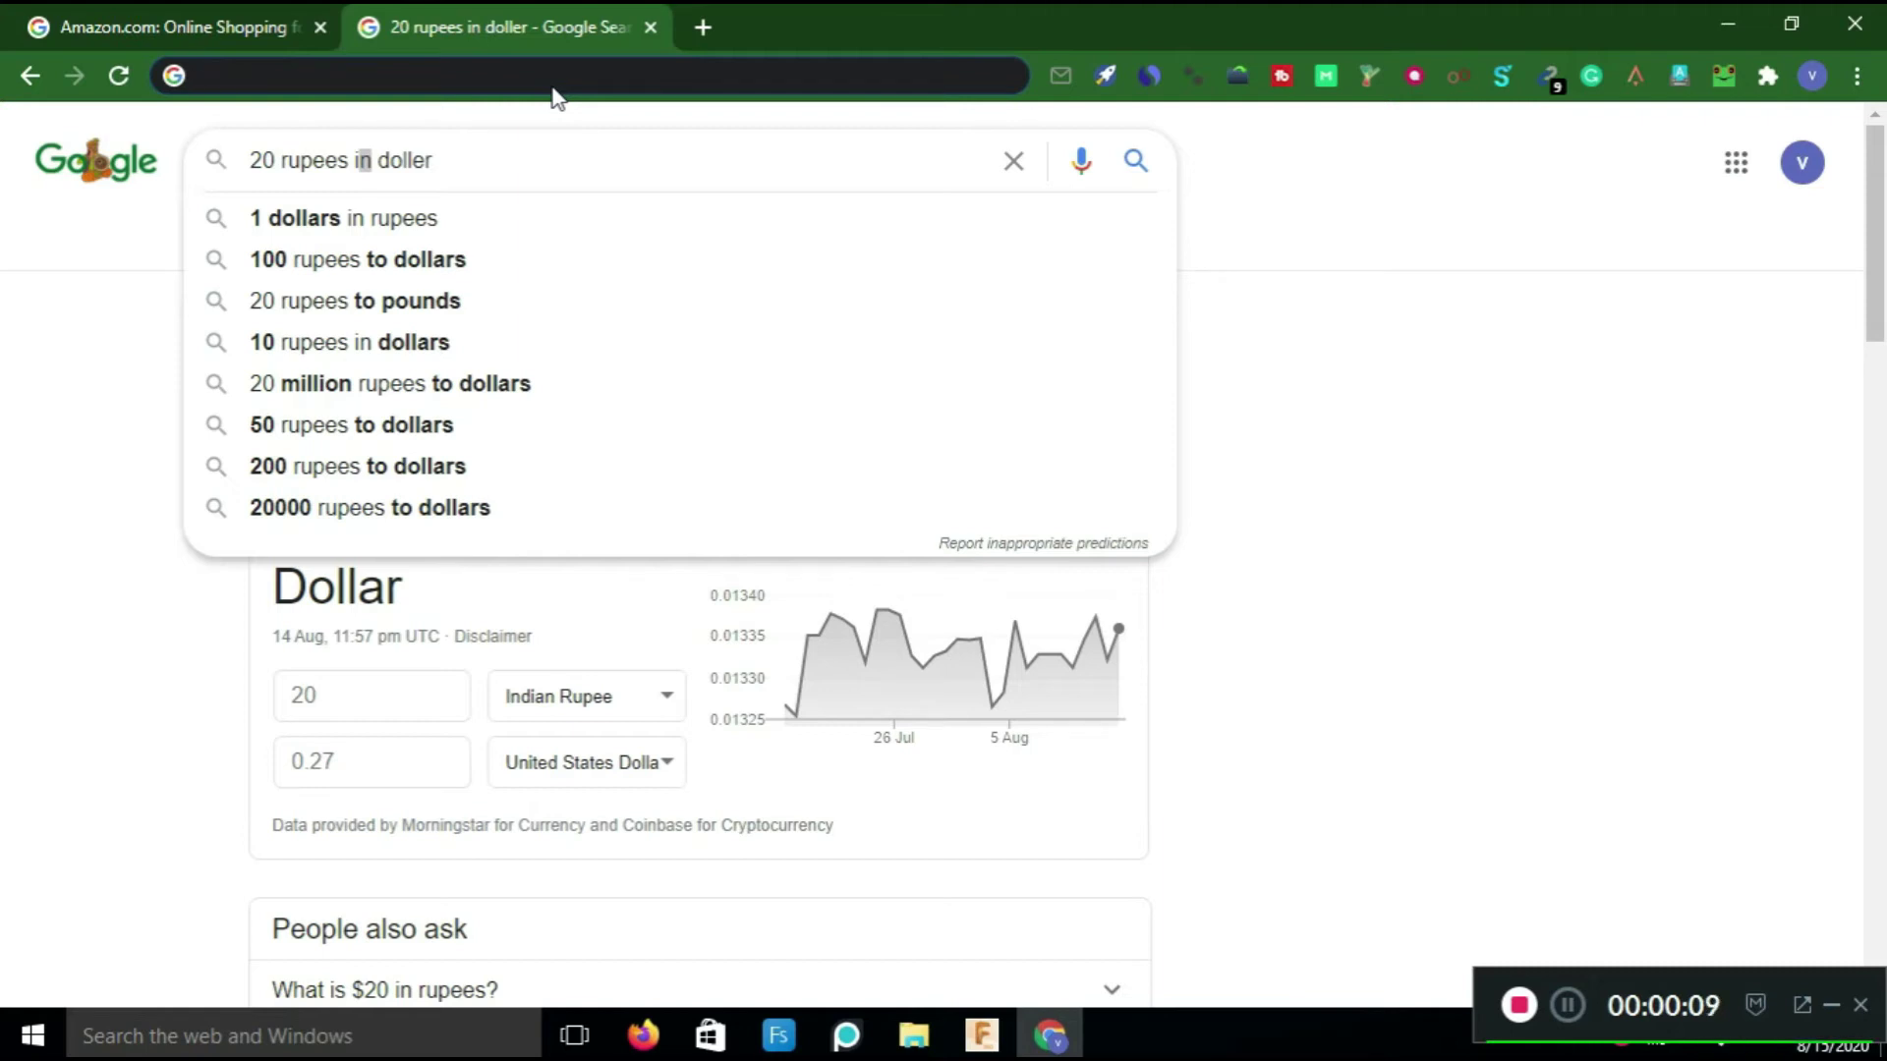
{"action": "type", "text": "te"}
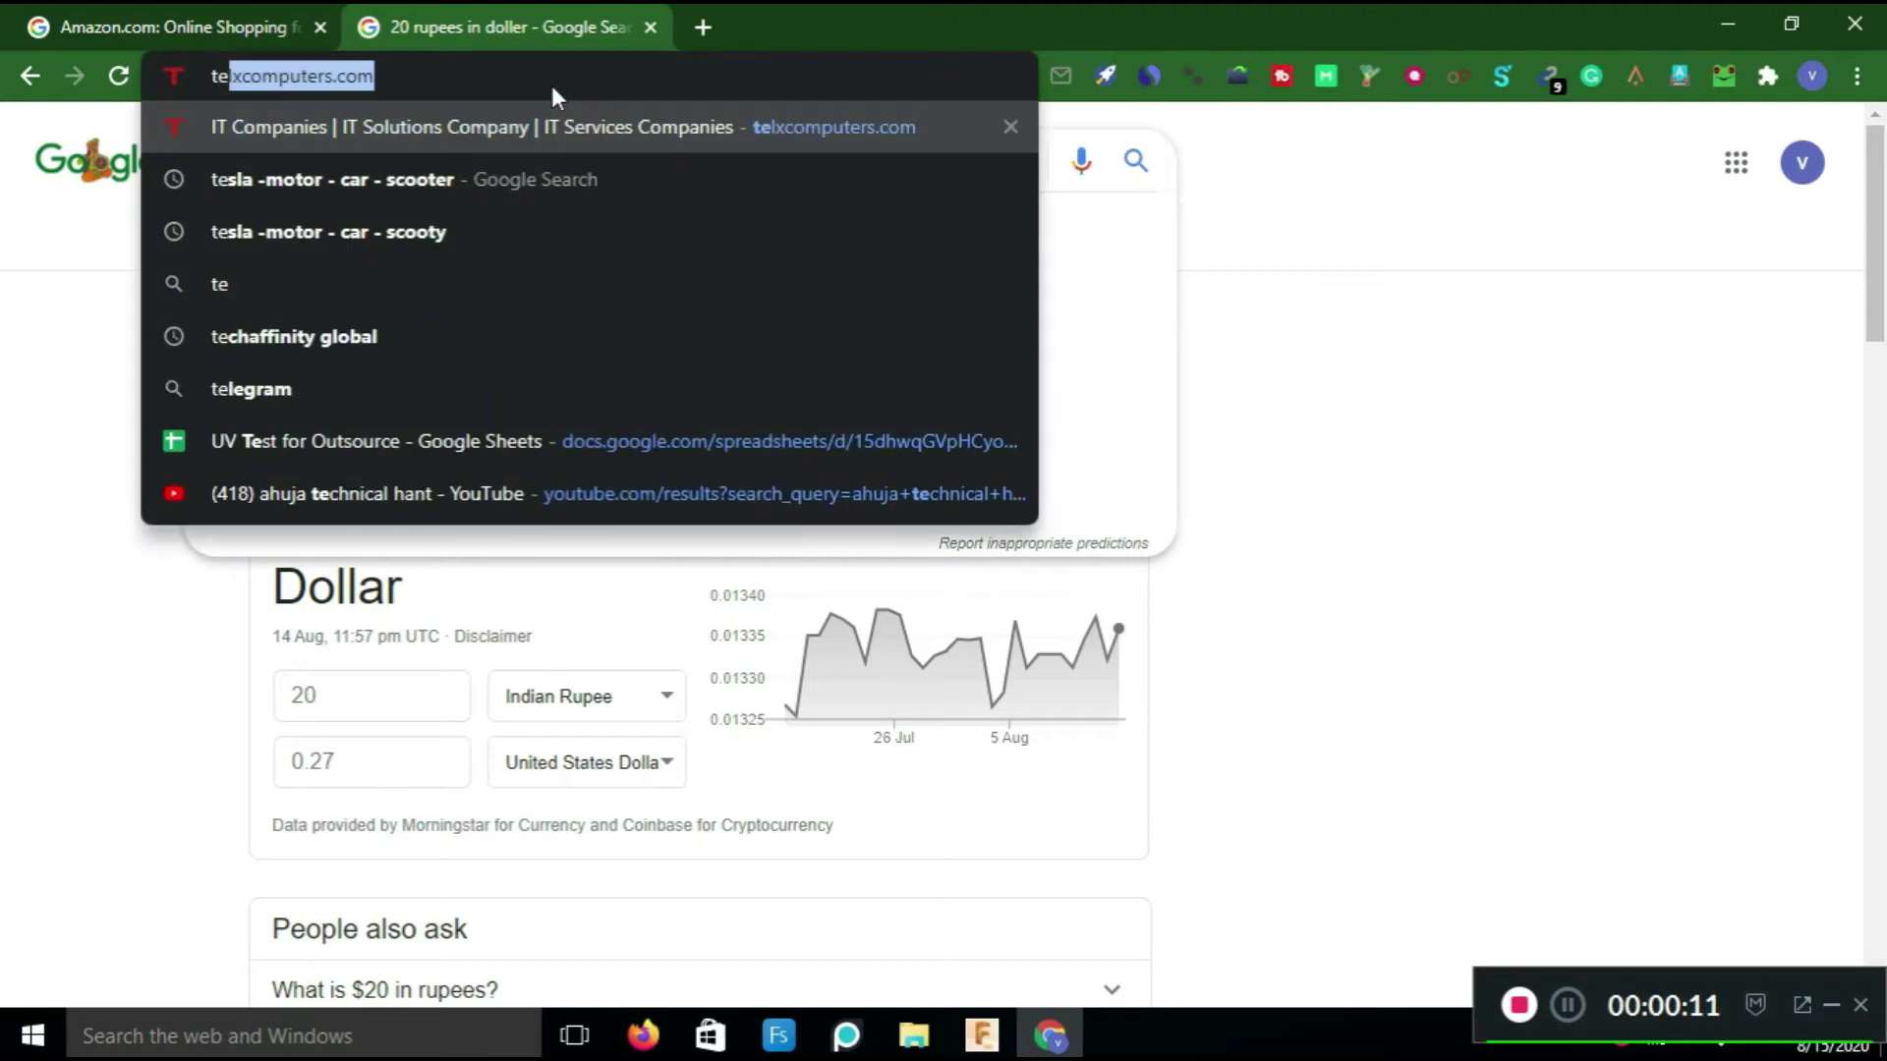
{"action": "type", "text": "s"}
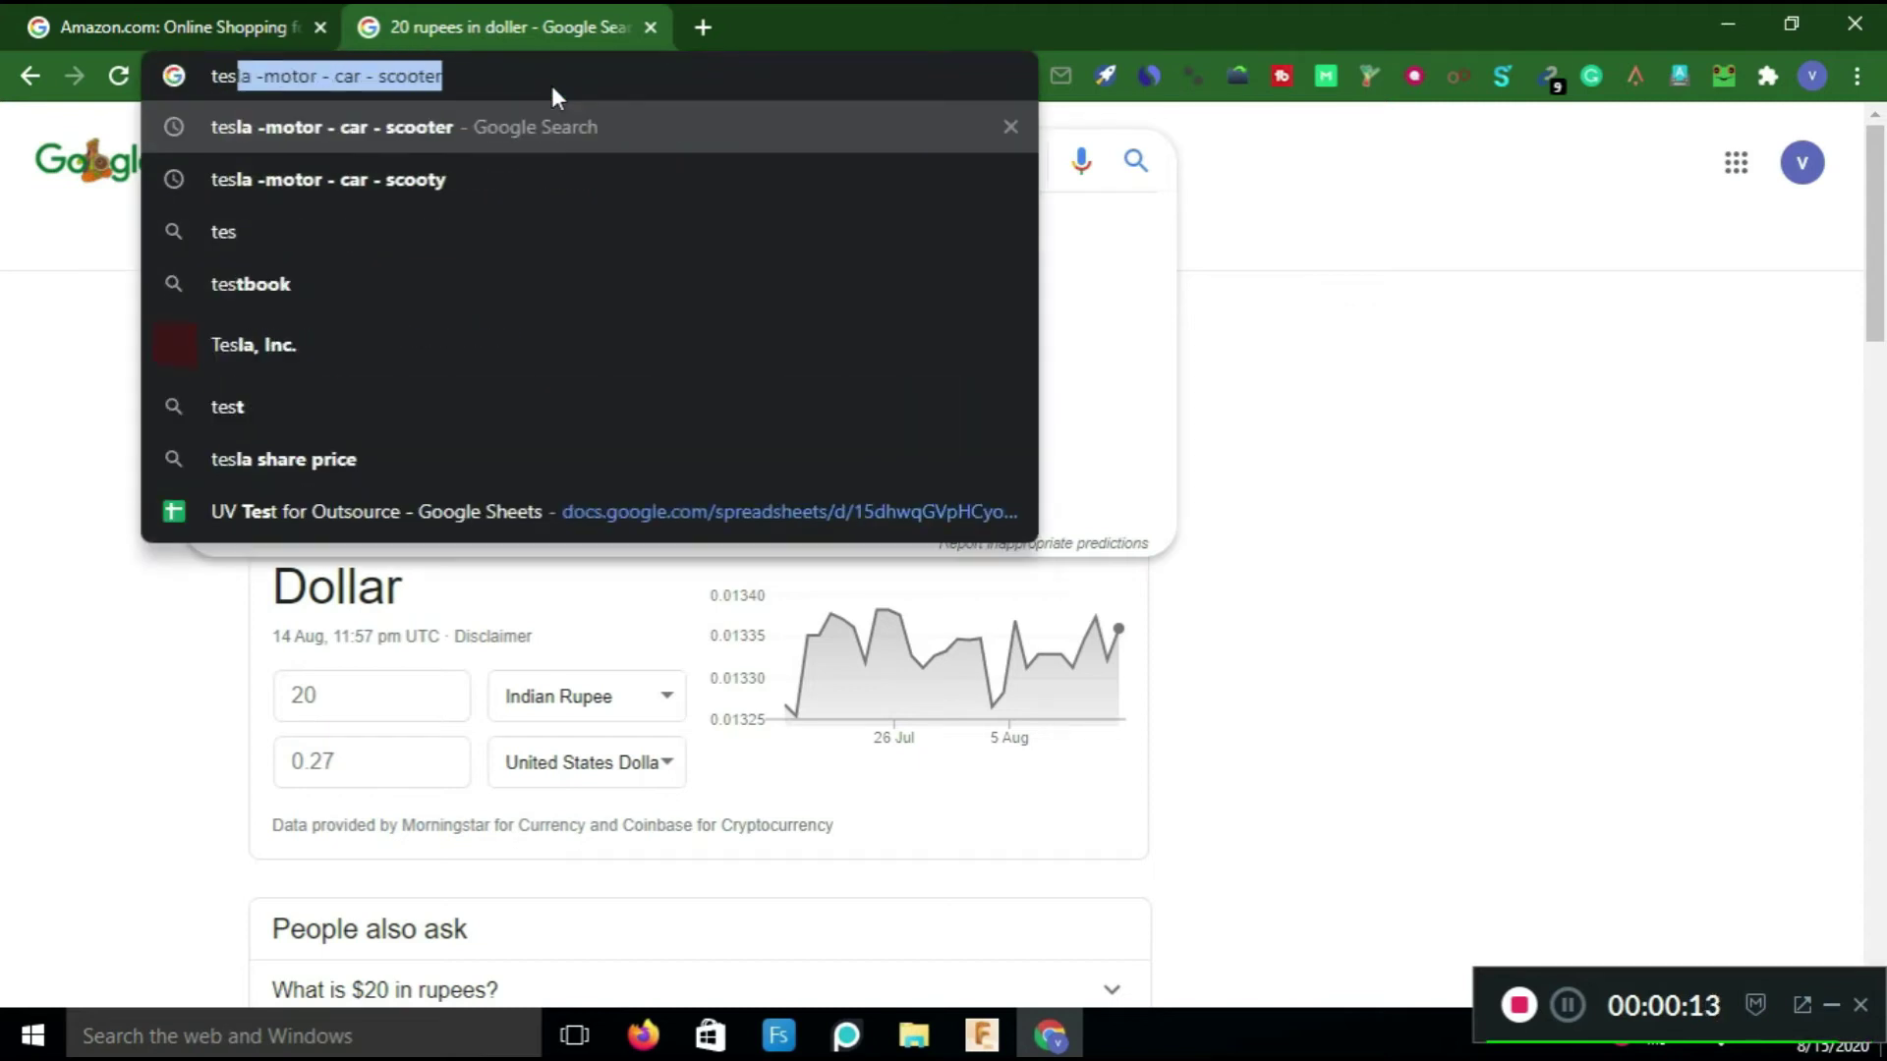
{"action": "type", "text": "la "}
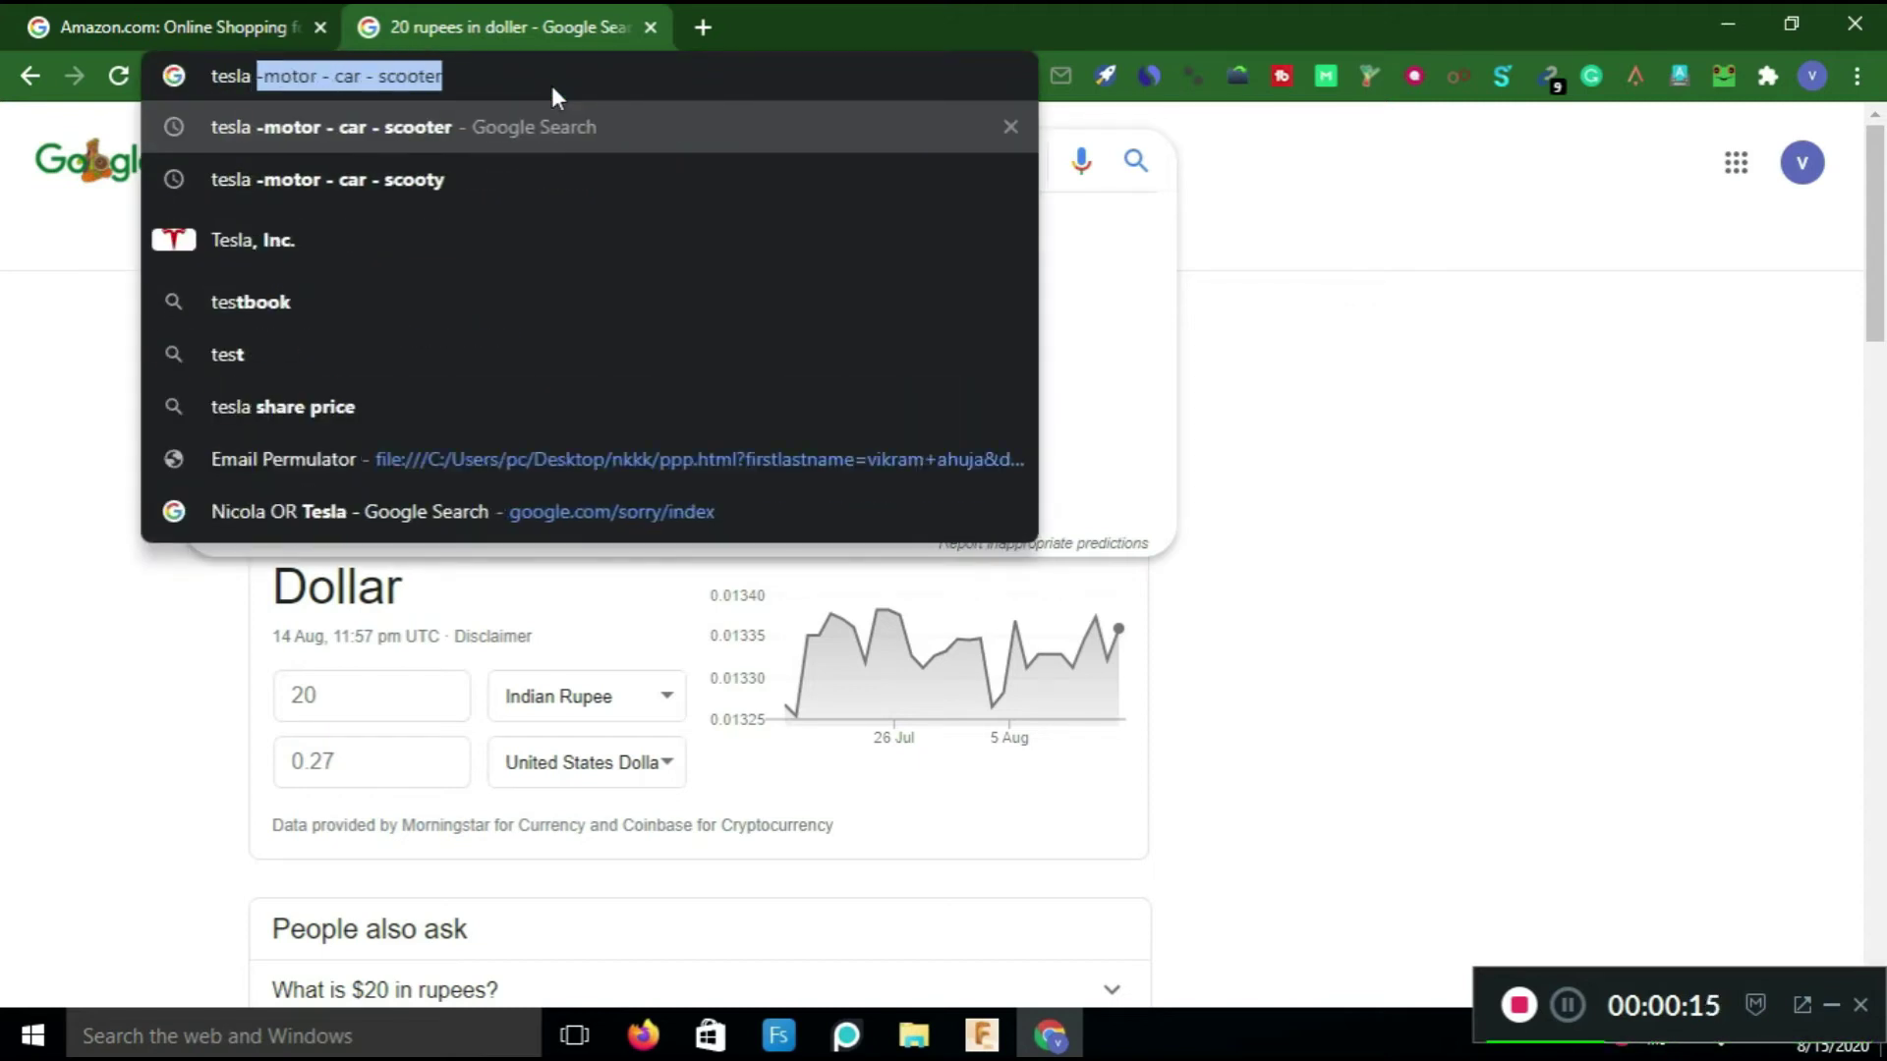
{"action": "type", "text": "annou"}
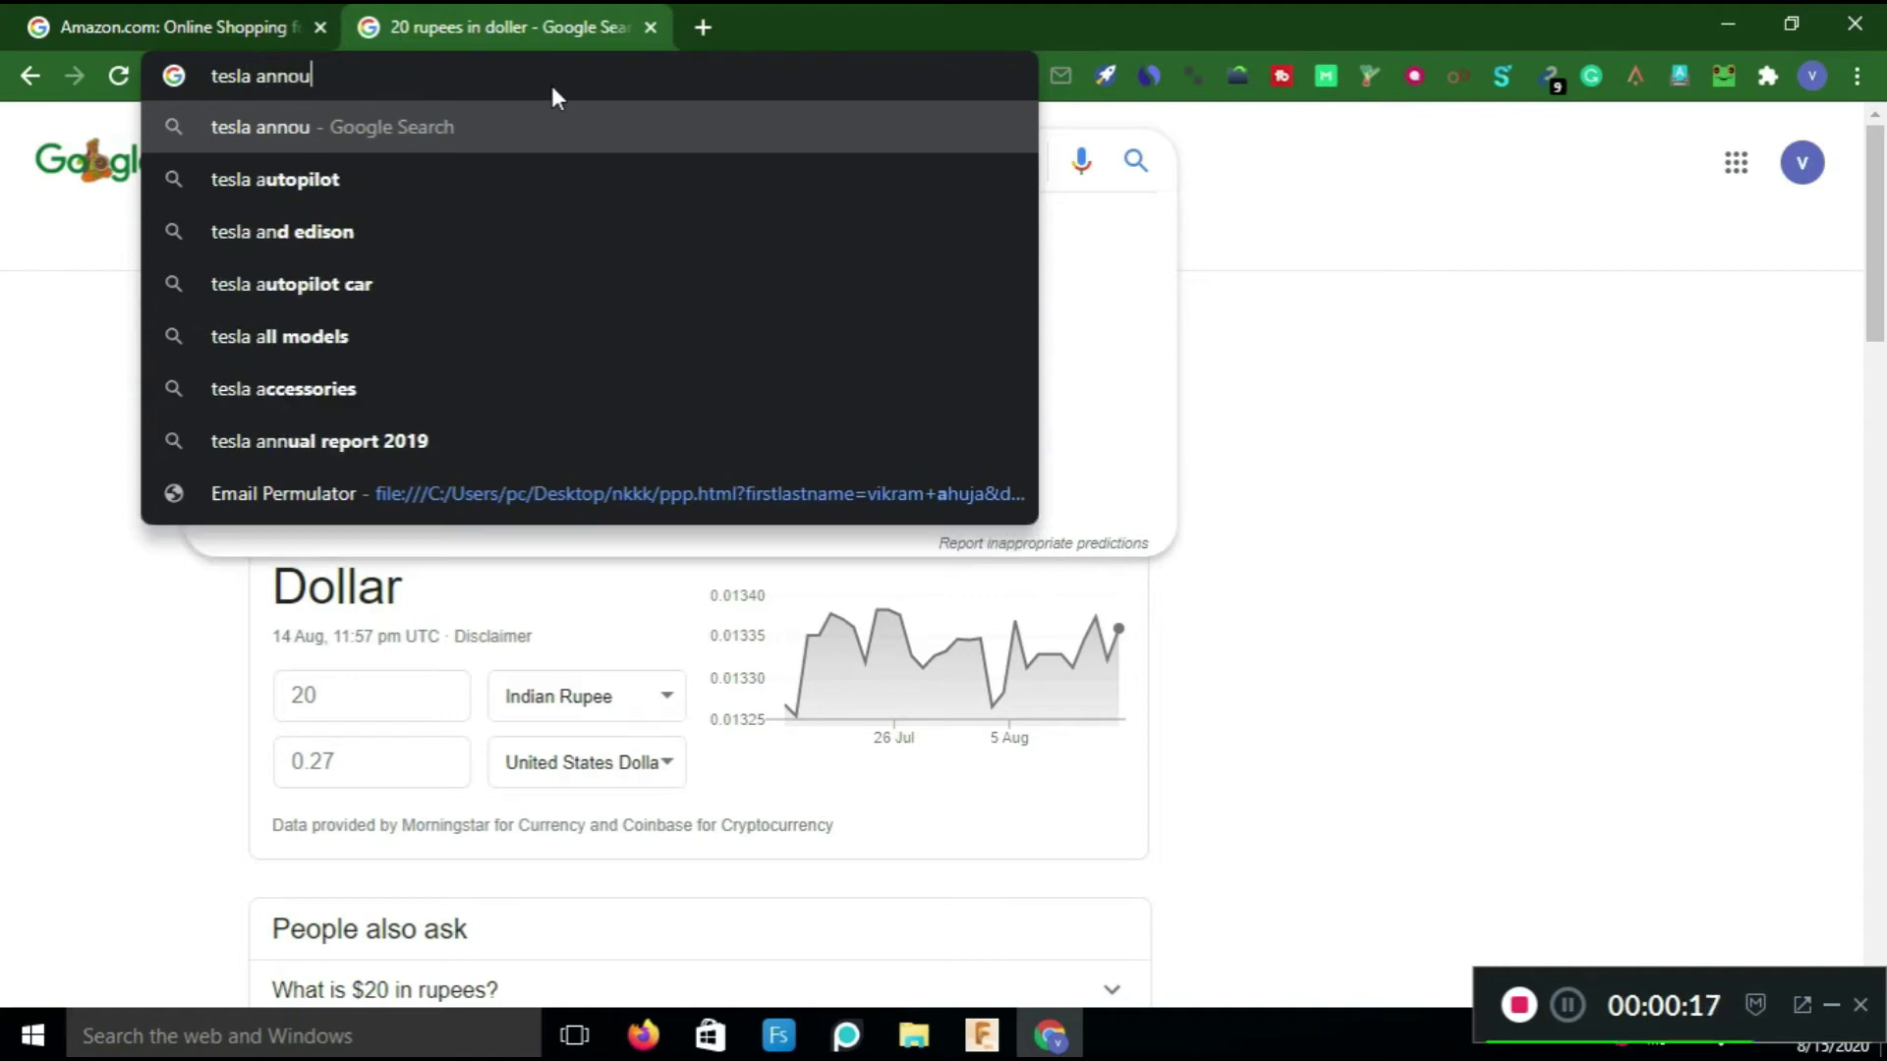
{"action": "type", "text": "s"}
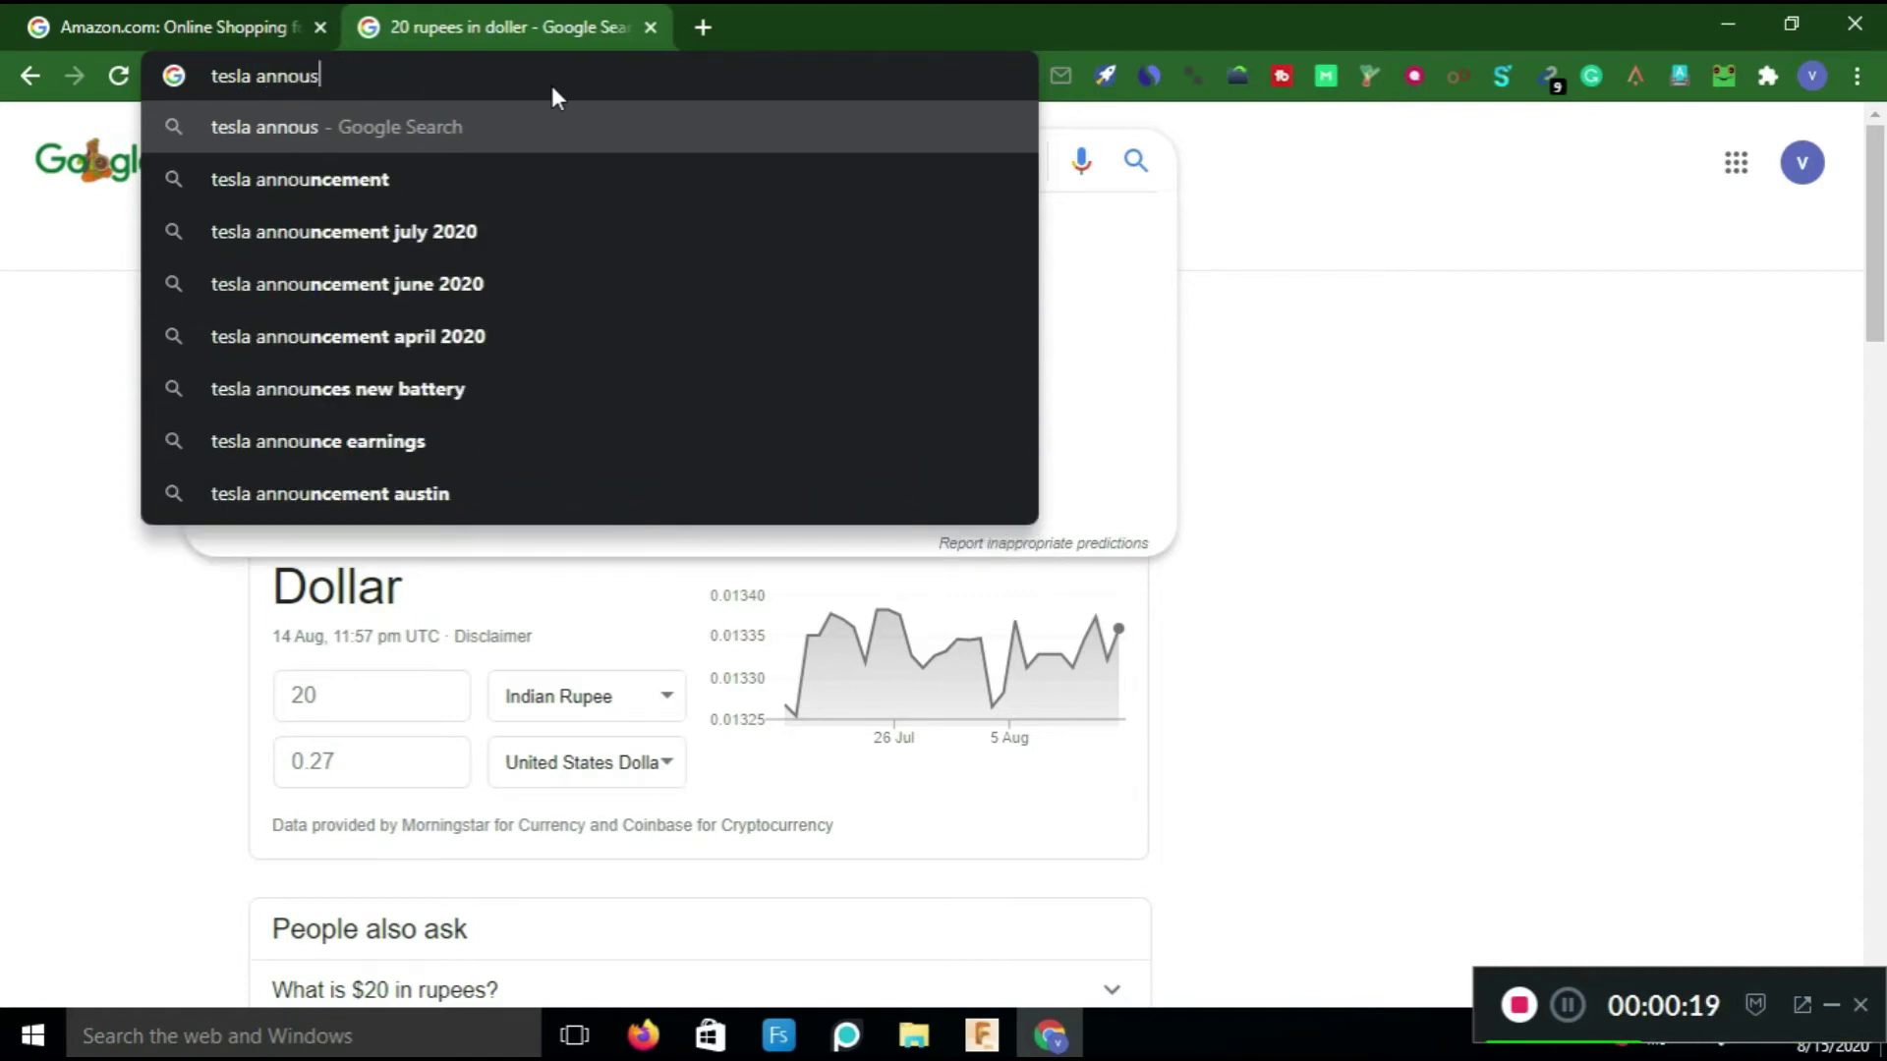
{"action": "key", "text": "BackSpace"}
{"action": "type", "text": "ce"}
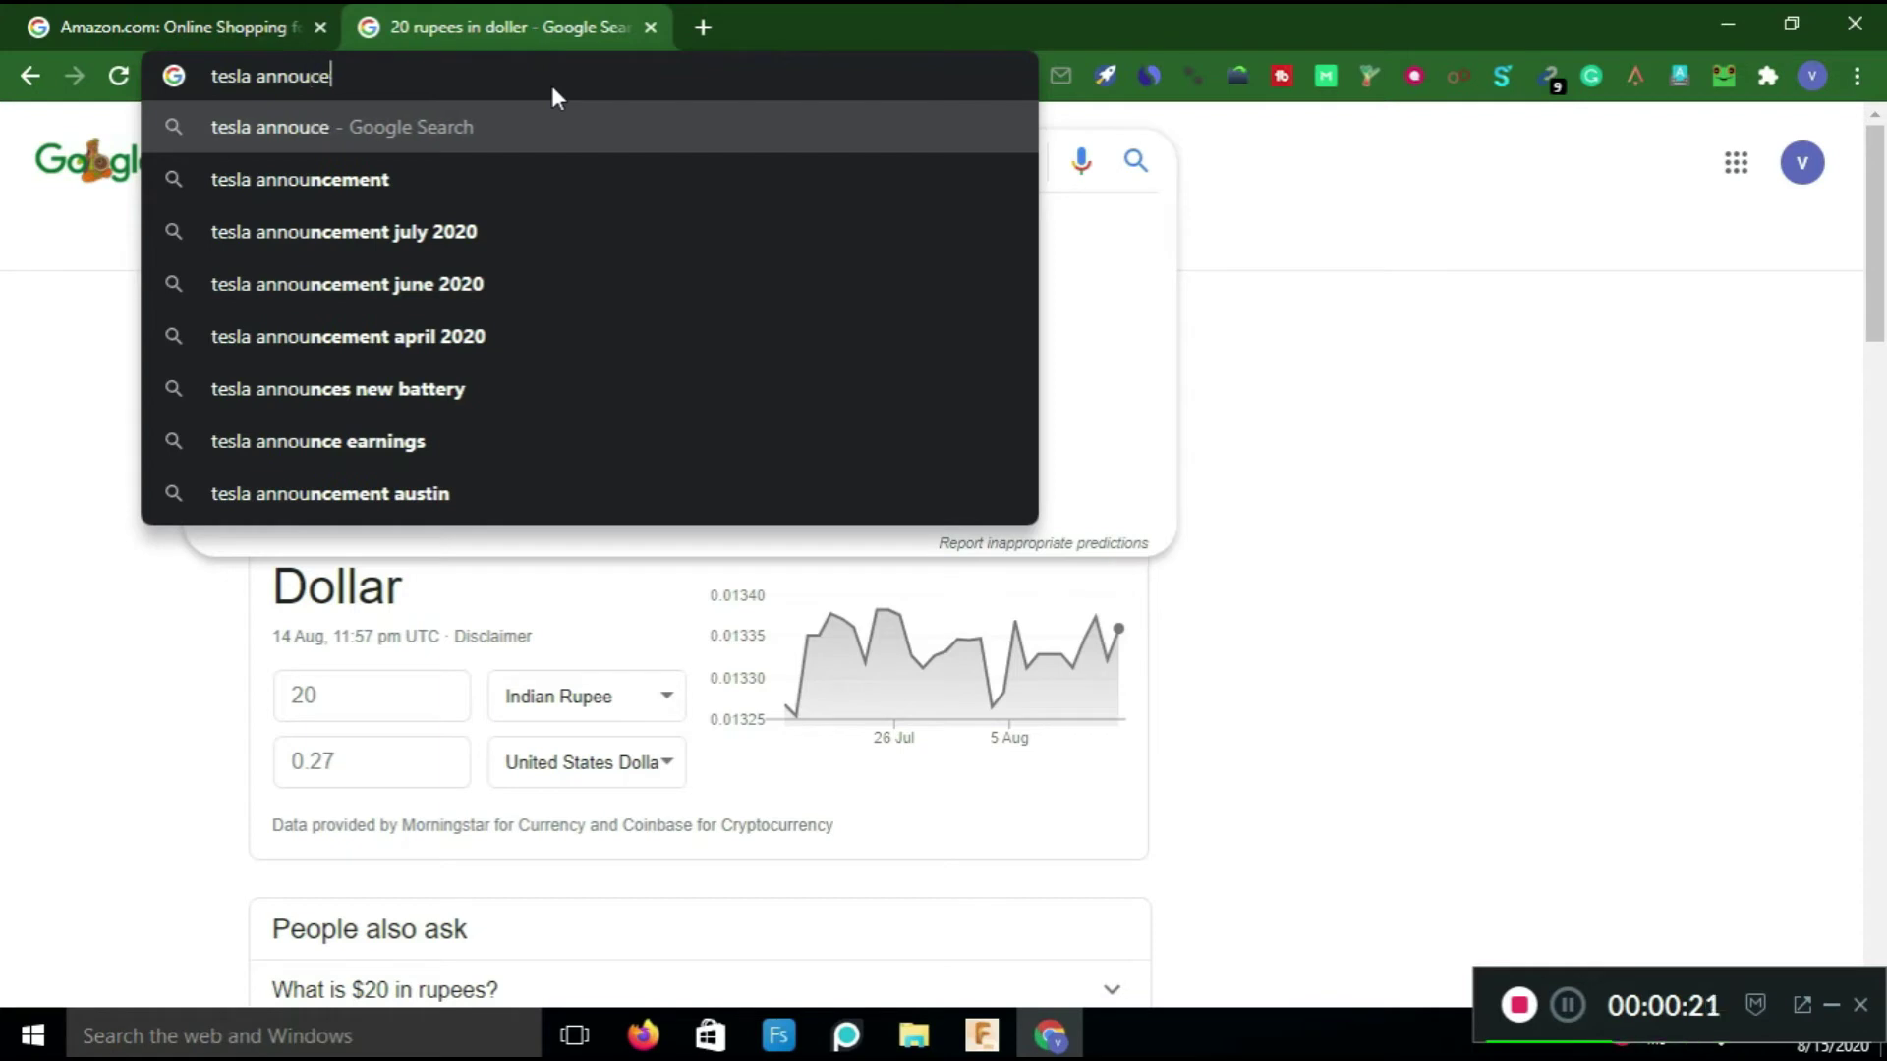
{"action": "type", "text": "ment"}
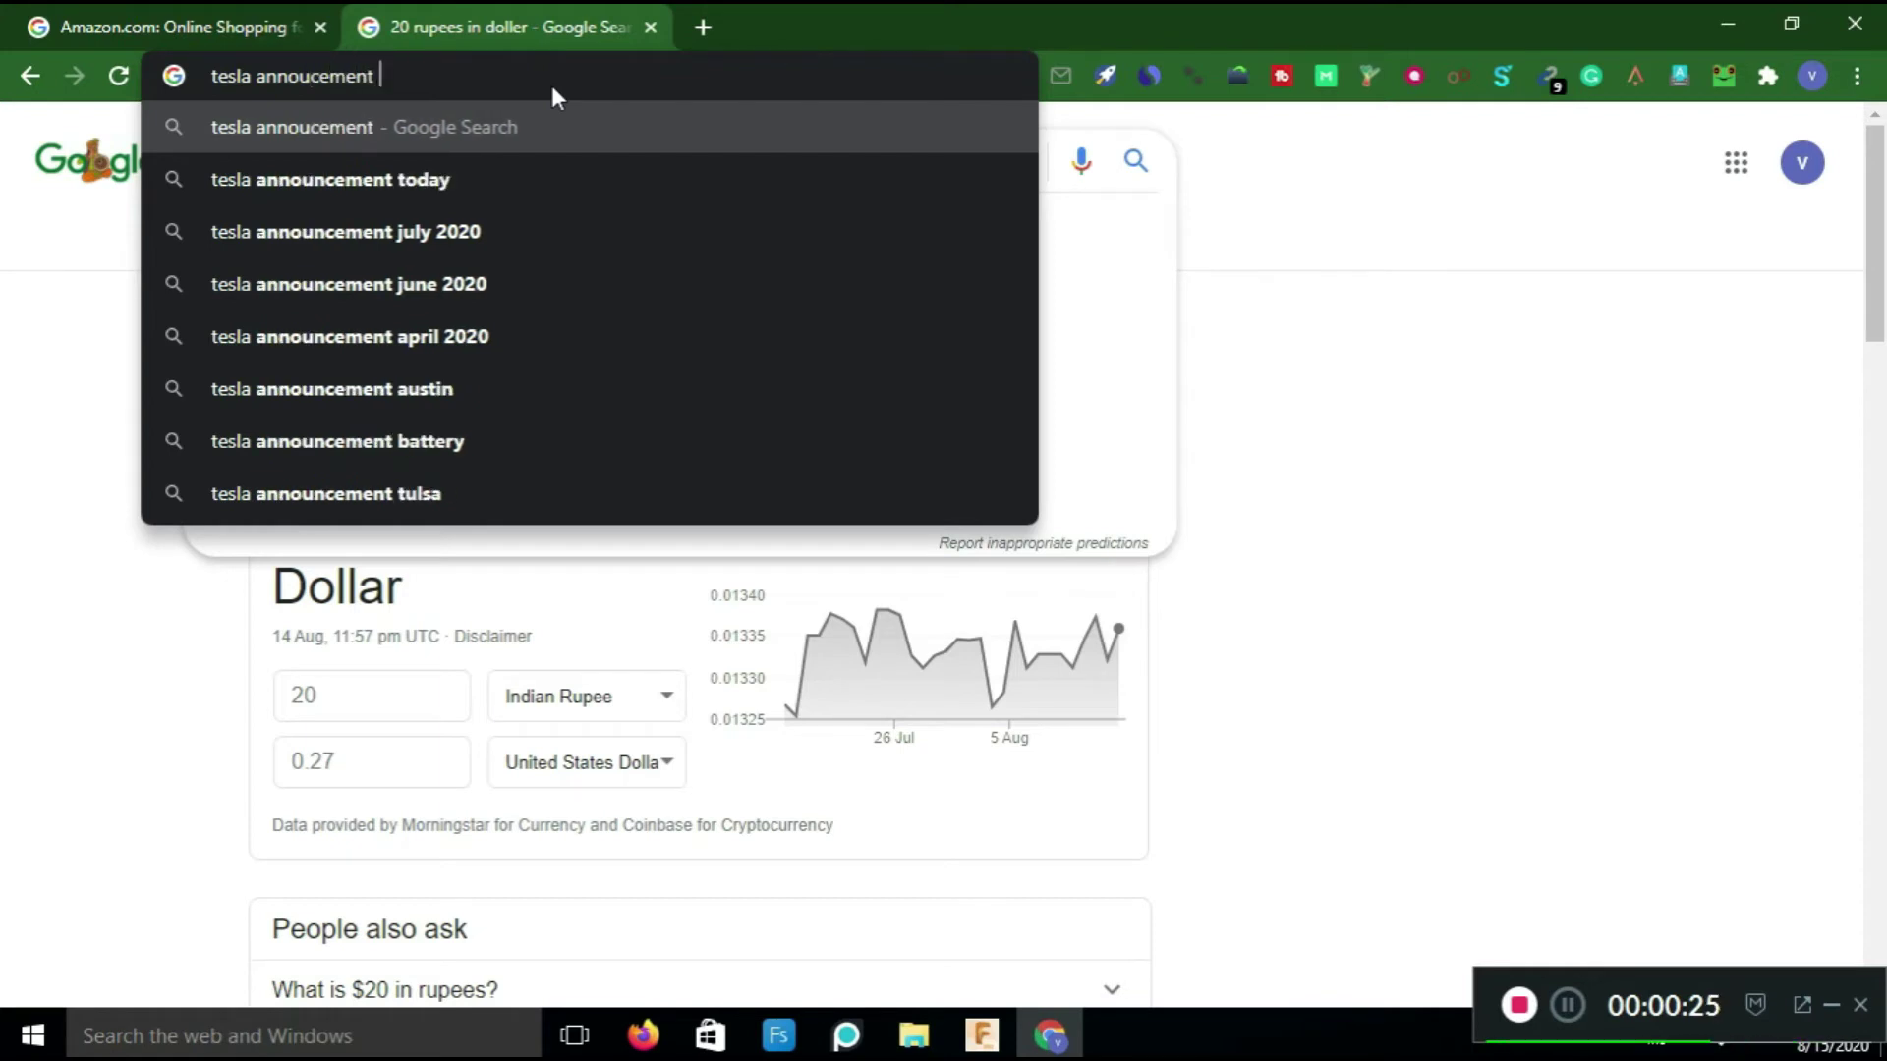
Add the year range 2015..2020 to the "tesla annoucement" query and run the search.
{"action": "type", "text": " 2015"}
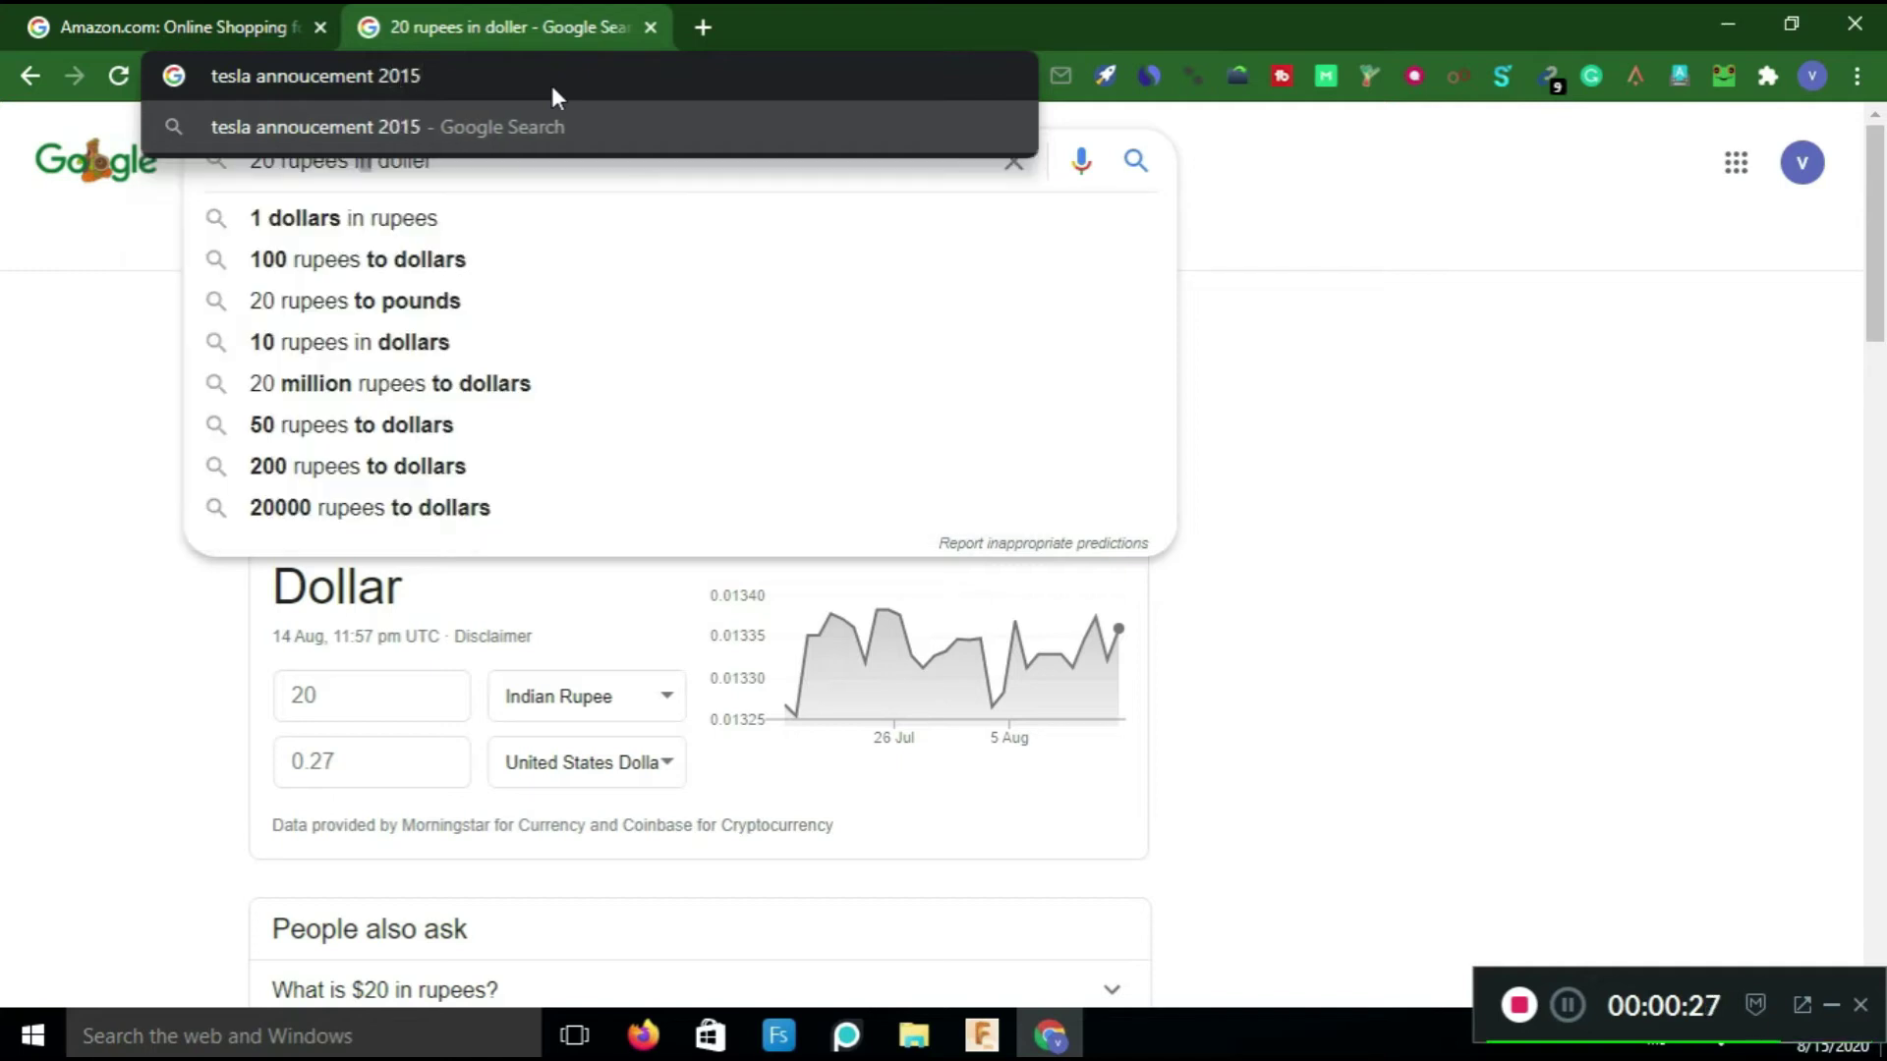
{"action": "type", "text": "++"}
{"action": "key", "text": "BackSpace"}
{"action": "key", "text": "BackSpace"}
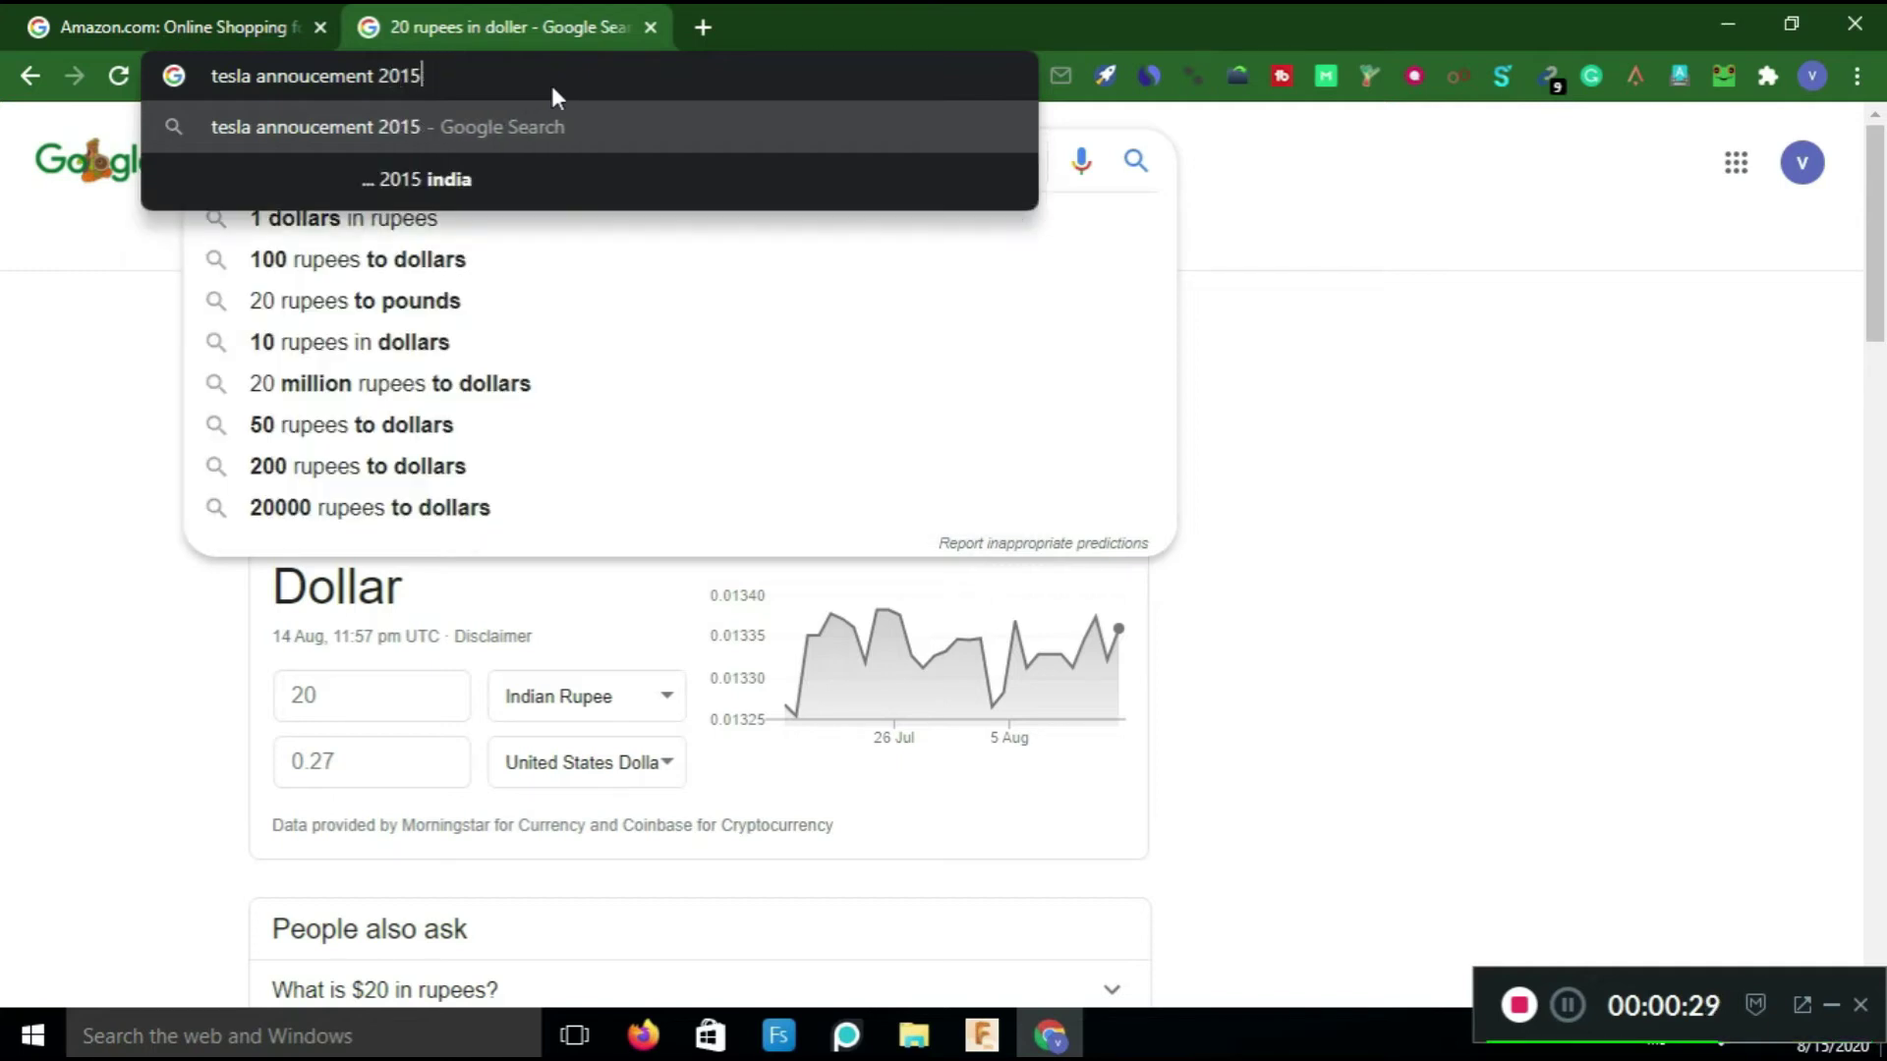
{"action": "type", "text": "..2"}
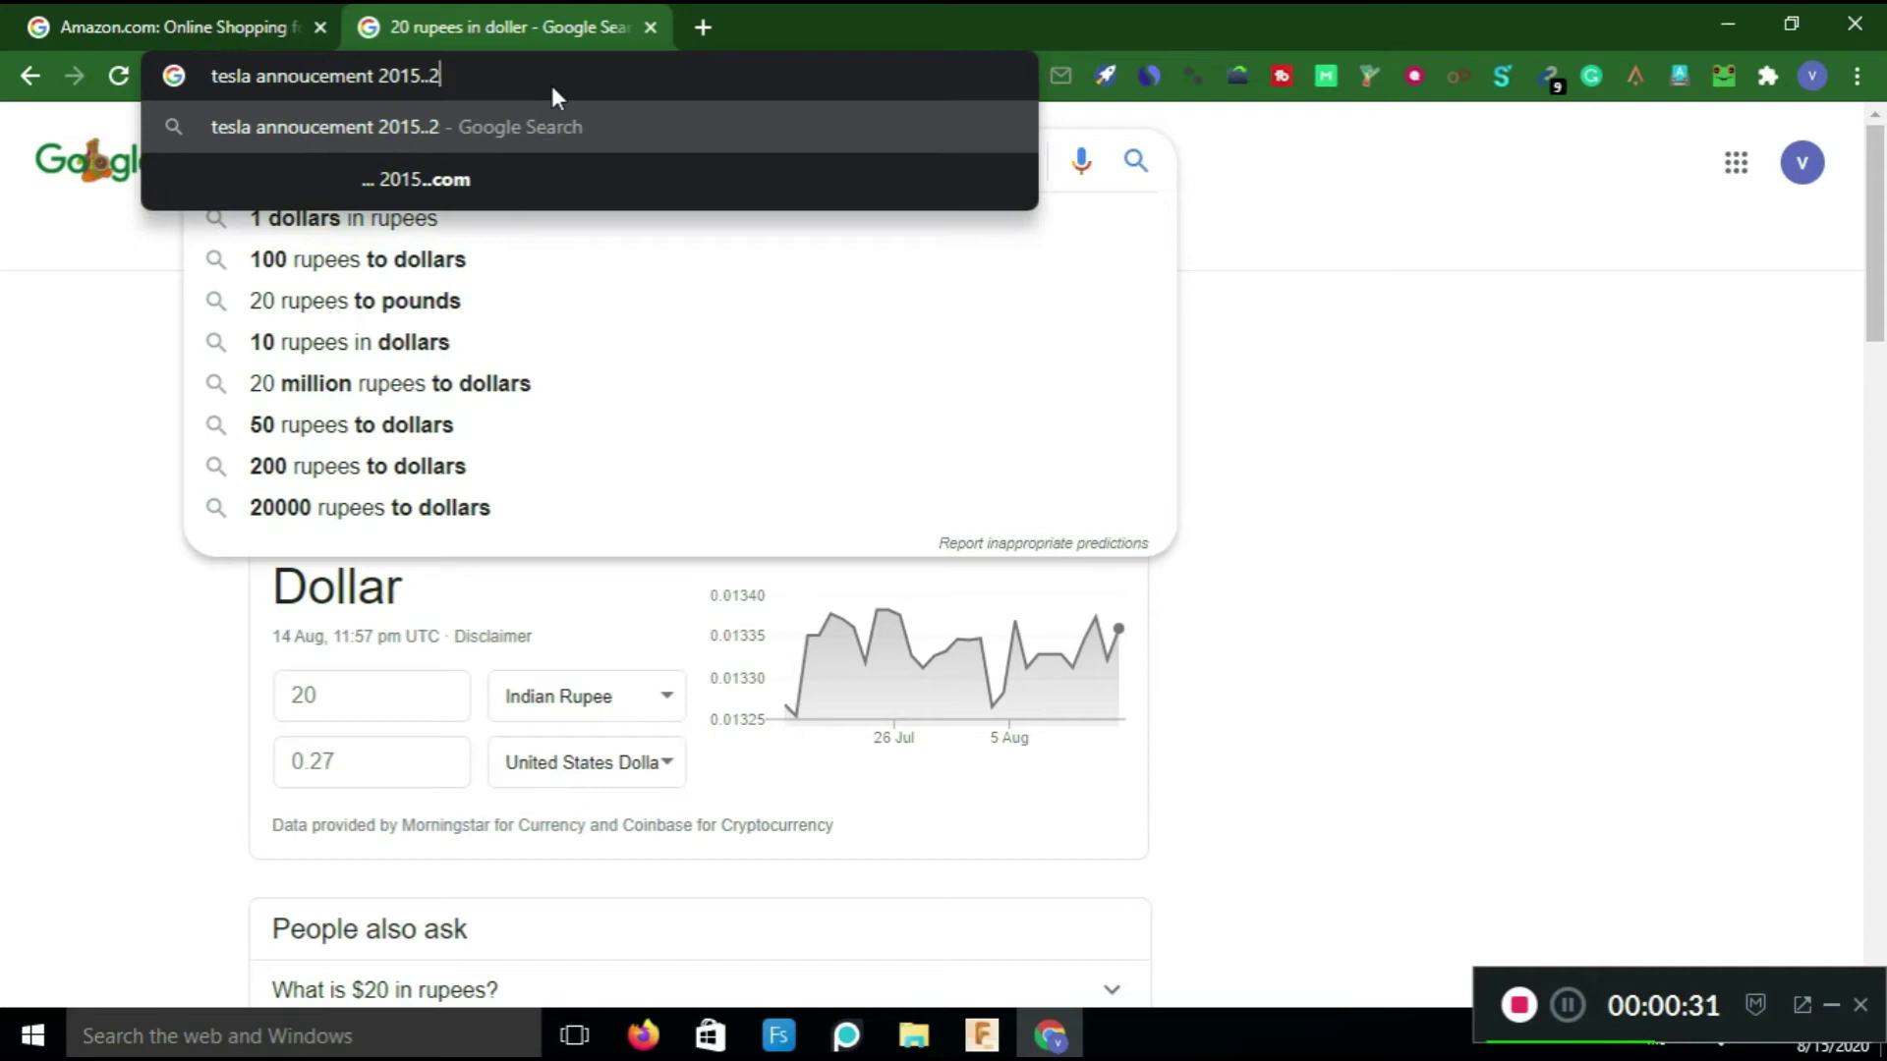
{"action": "type", "text": "010"}
{"action": "key", "text": "BackSpace"}
{"action": "key", "text": "BackSpace"}
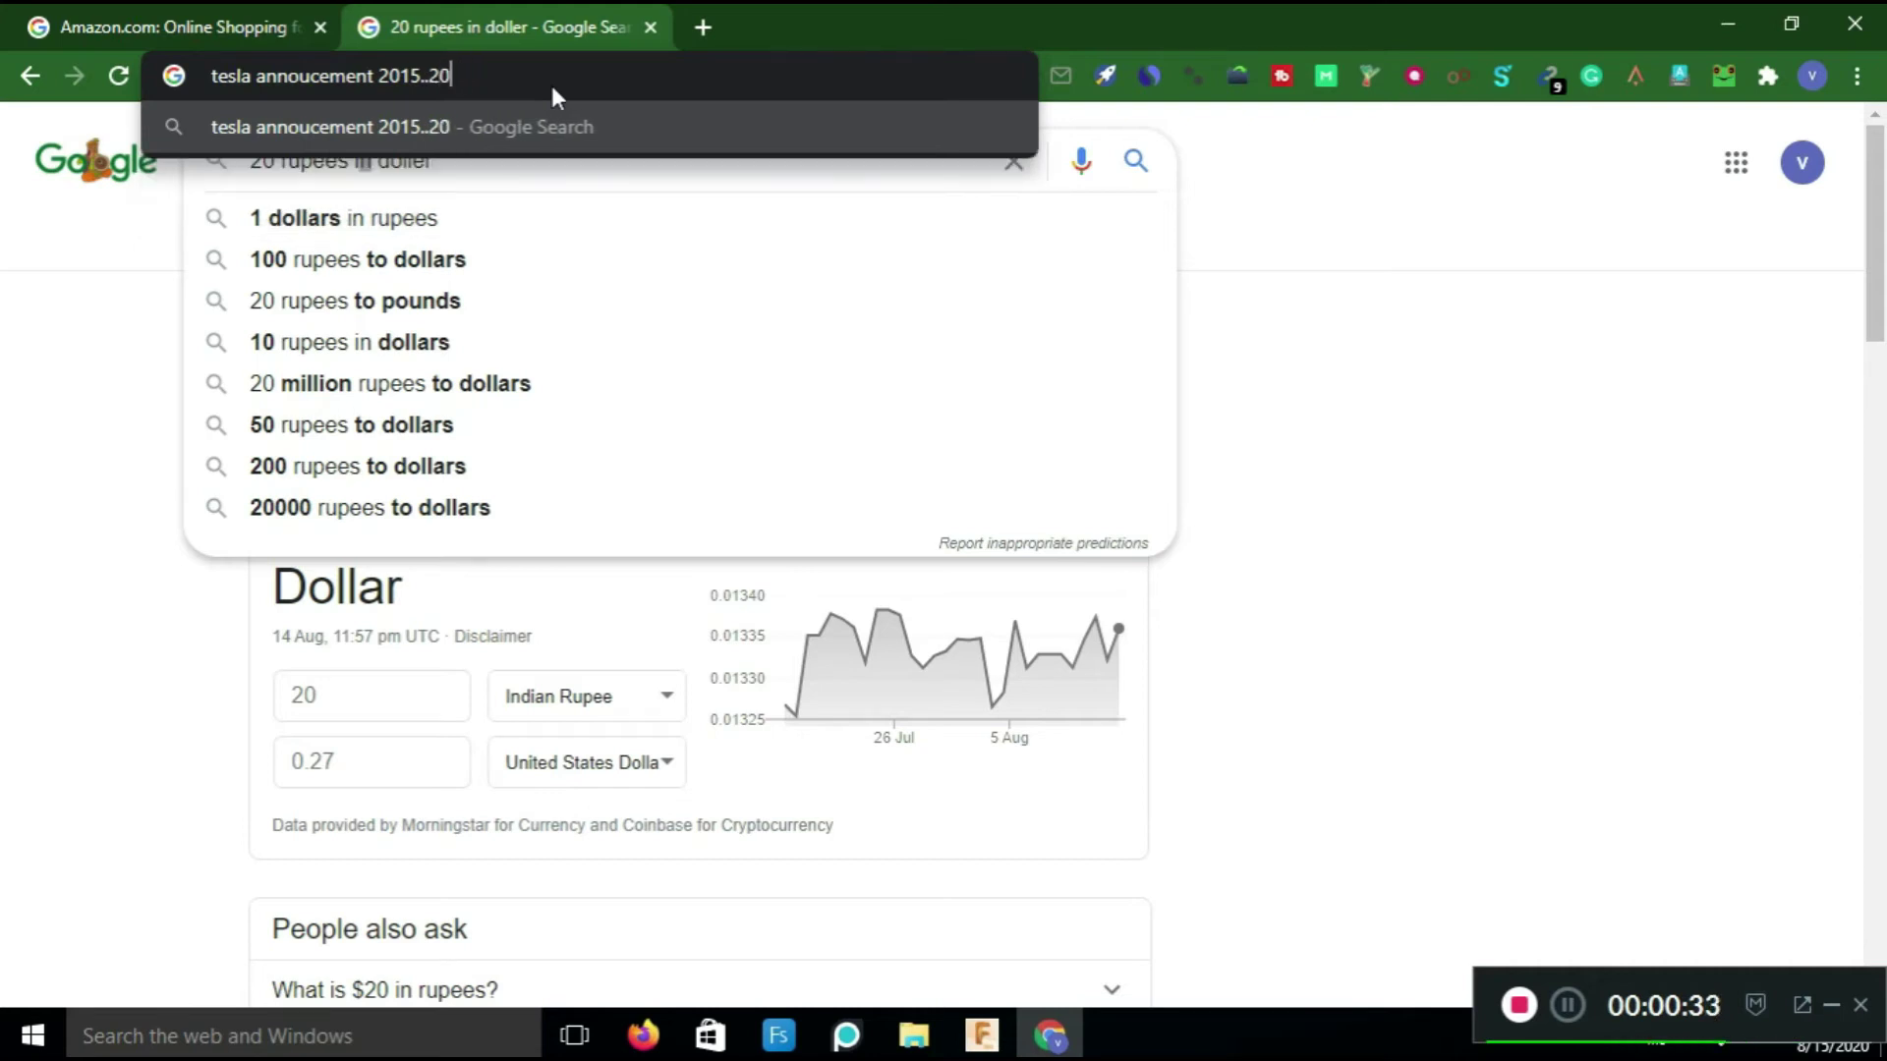
{"action": "type", "text": "20"}
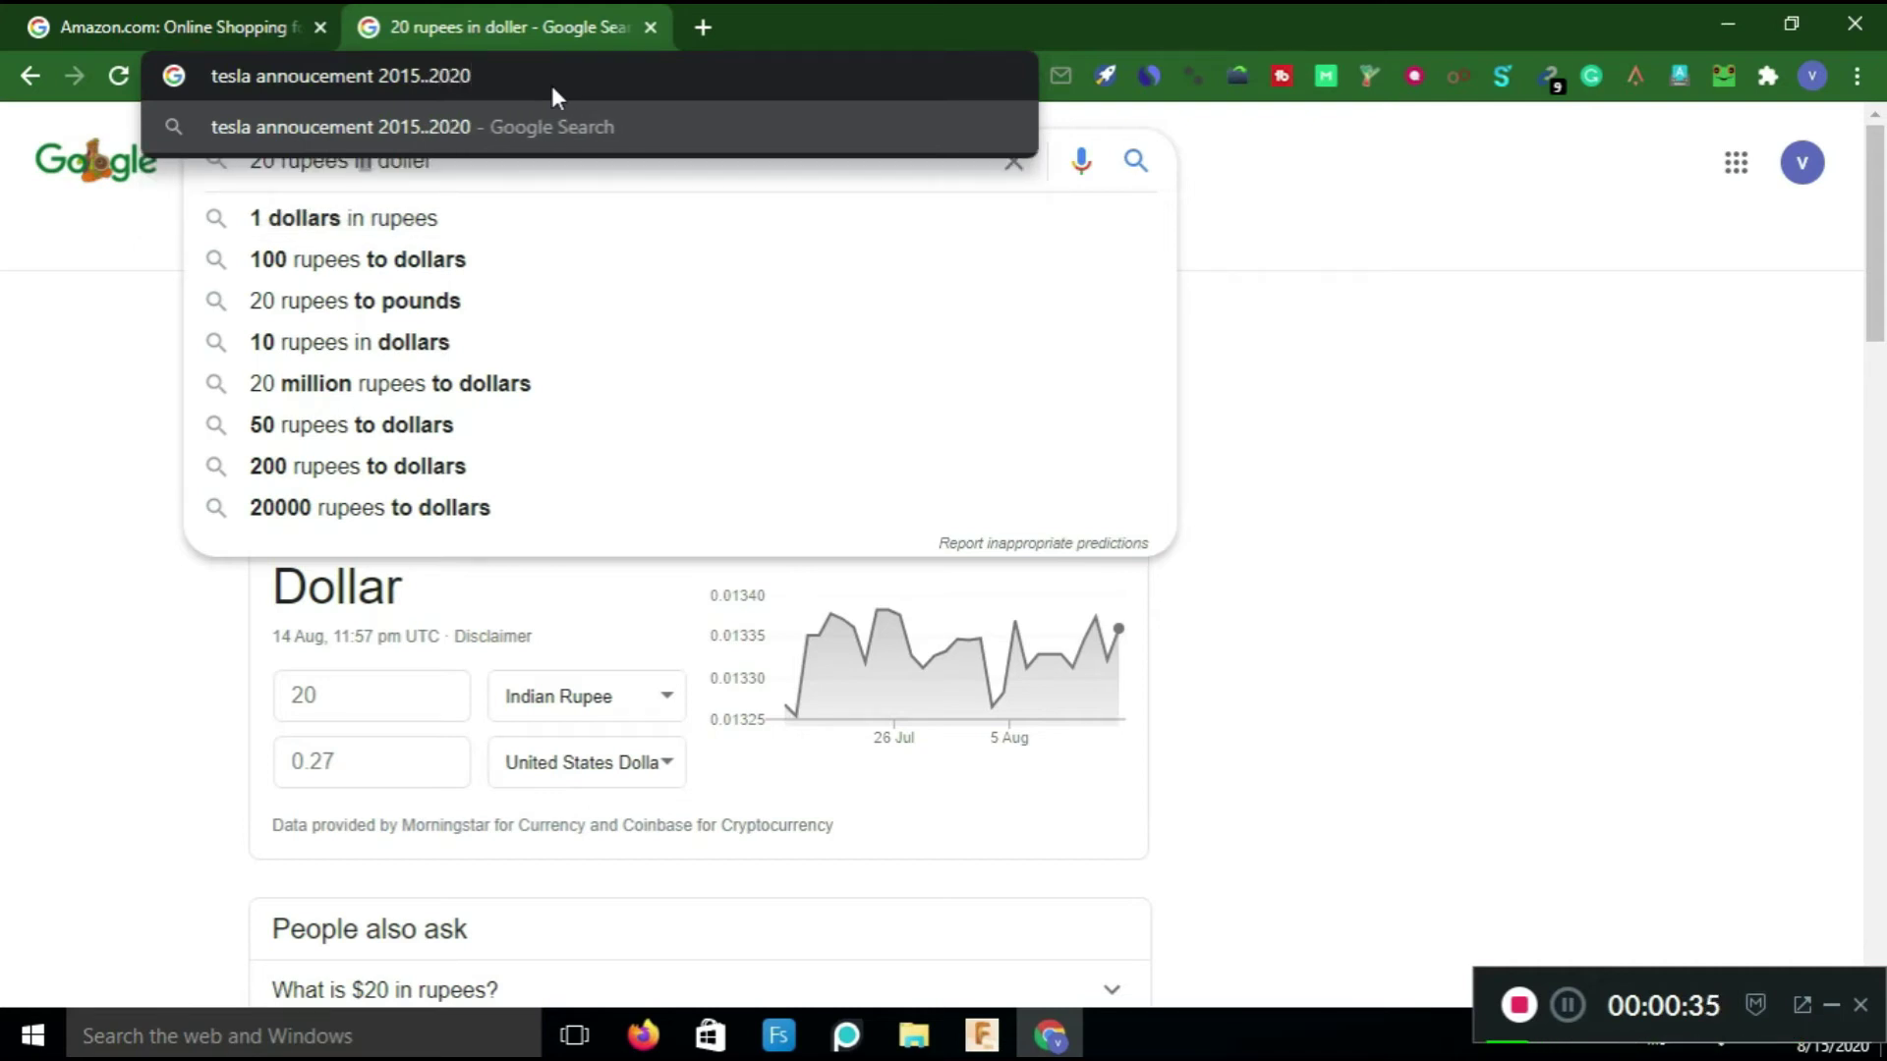
{"action": "key", "text": "Return"}
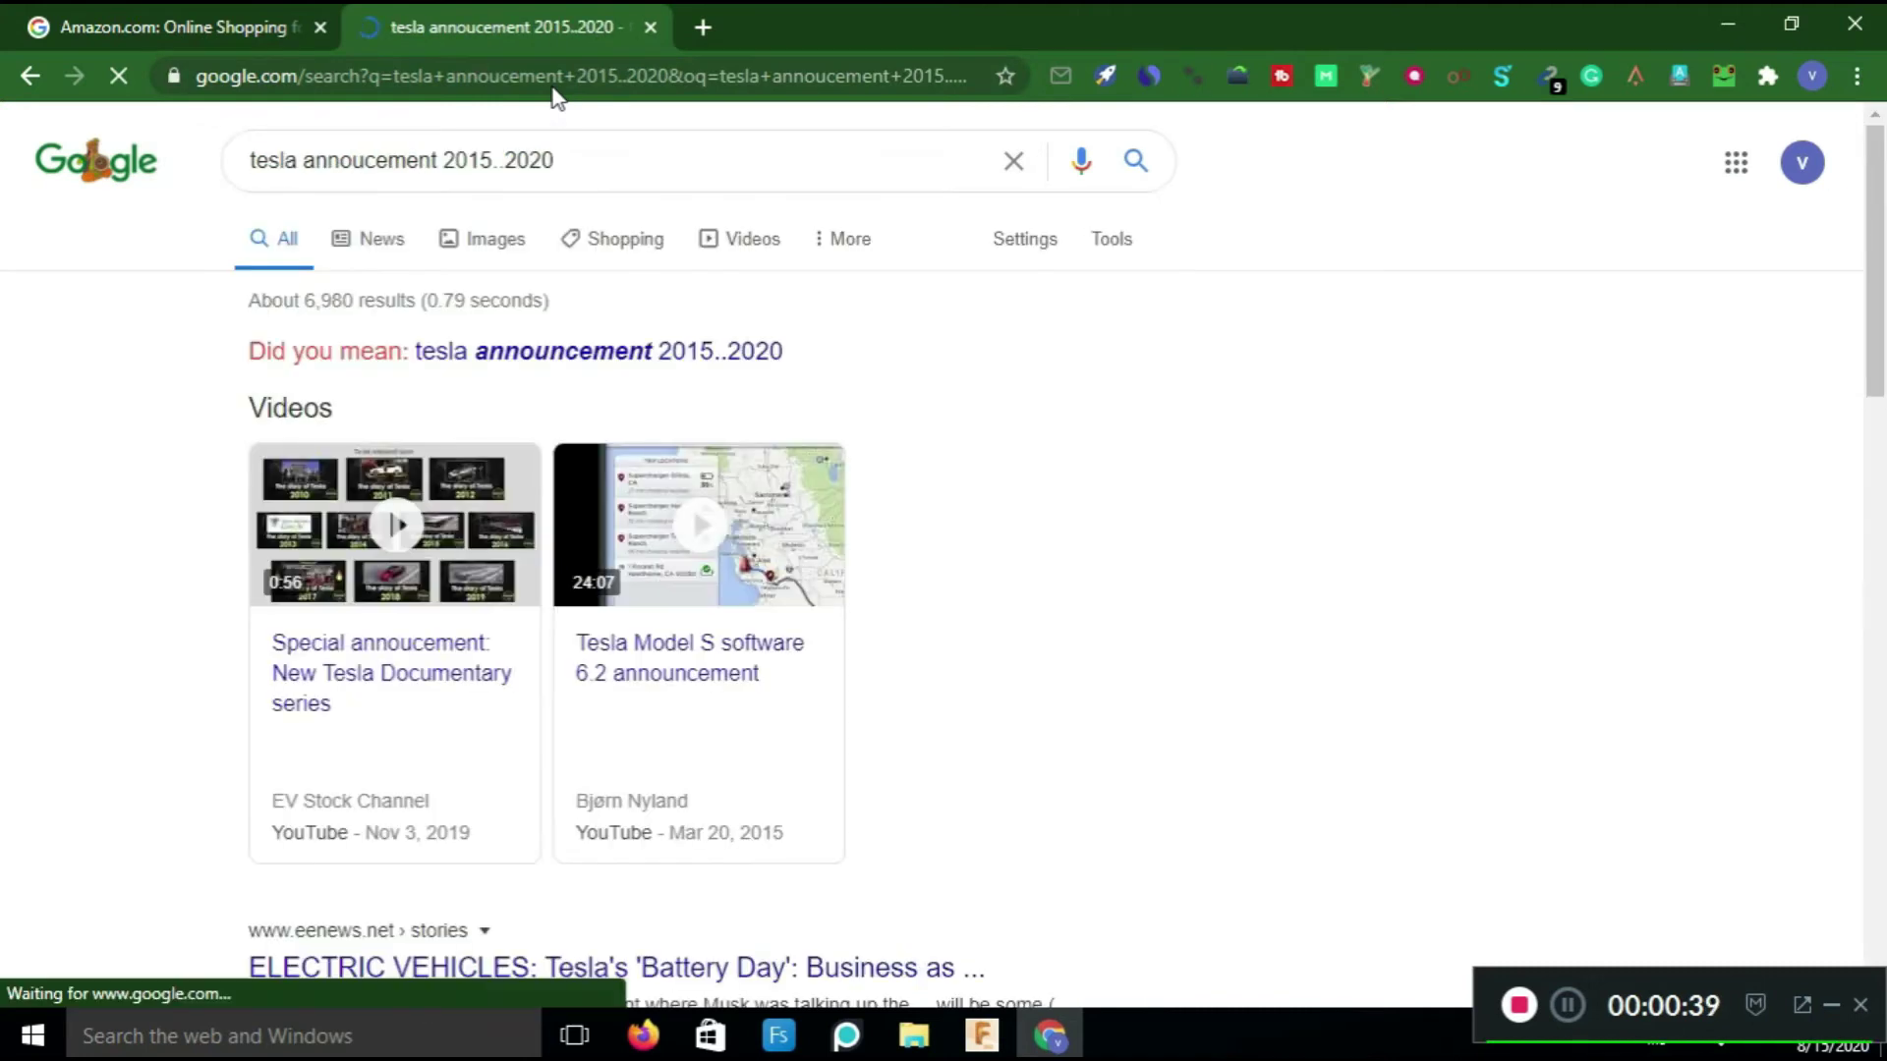
Look through the Tesla announcement results and highlight the number of results found.
{"action": "scroll", "coordinate": [1882, 334], "scroll_direction": "down", "scroll_amount": 4}
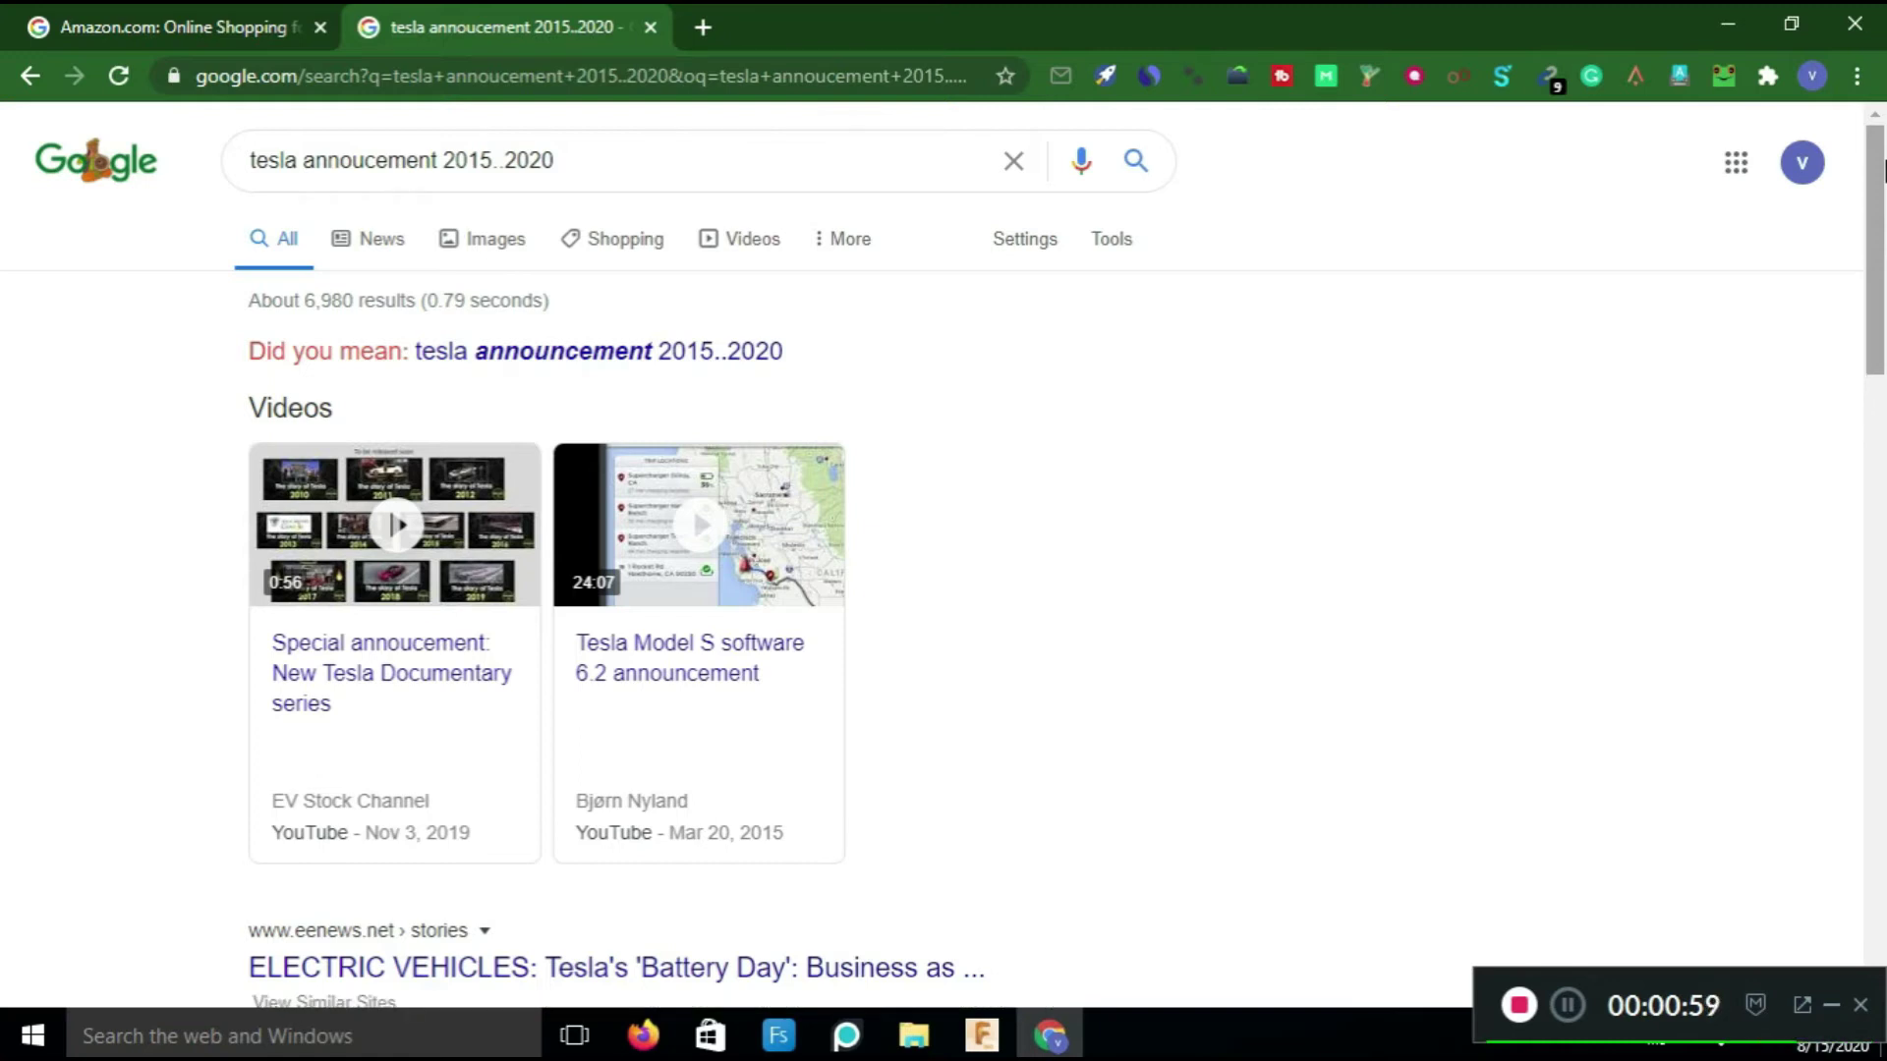
{"action": "scroll", "coordinate": [1877, 197], "scroll_direction": "down", "scroll_amount": 1}
{"action": "scroll", "coordinate": [1877, 196], "scroll_direction": "up", "scroll_amount": 1}
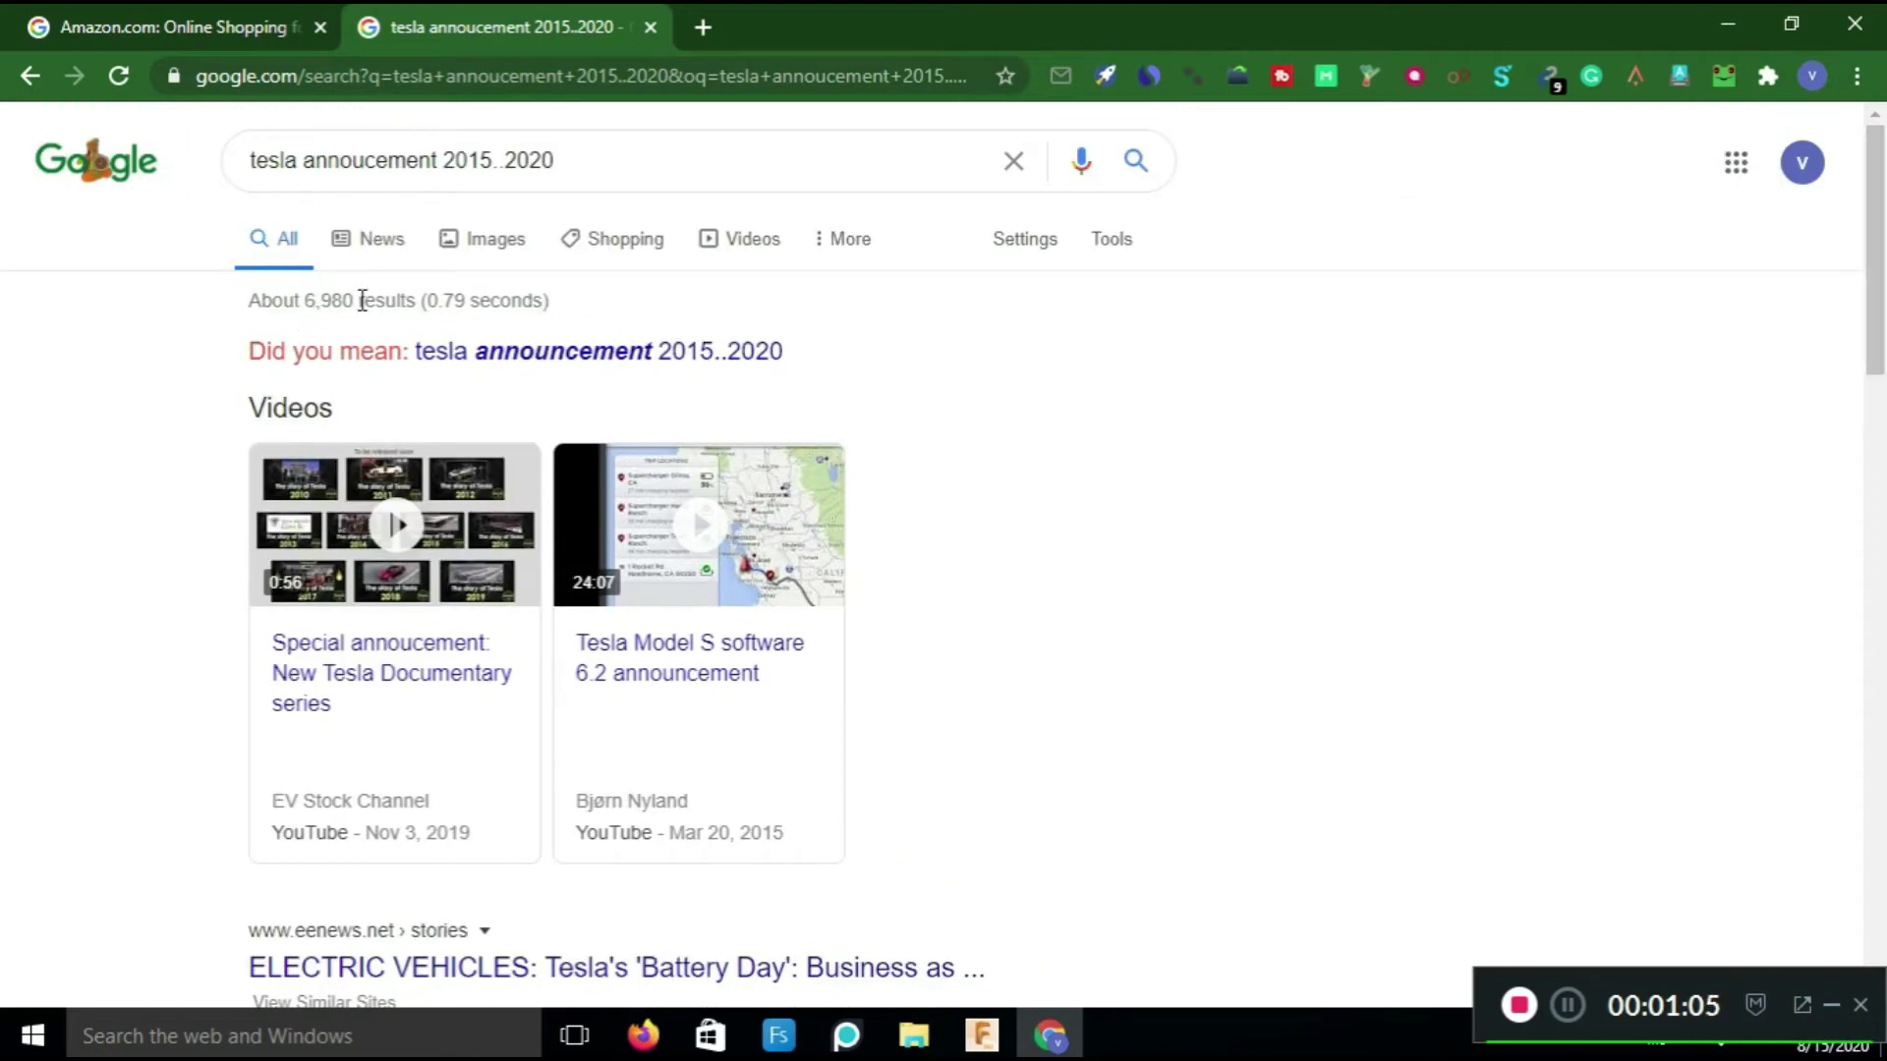
{"action": "double_click", "coordinate": [352, 300]}
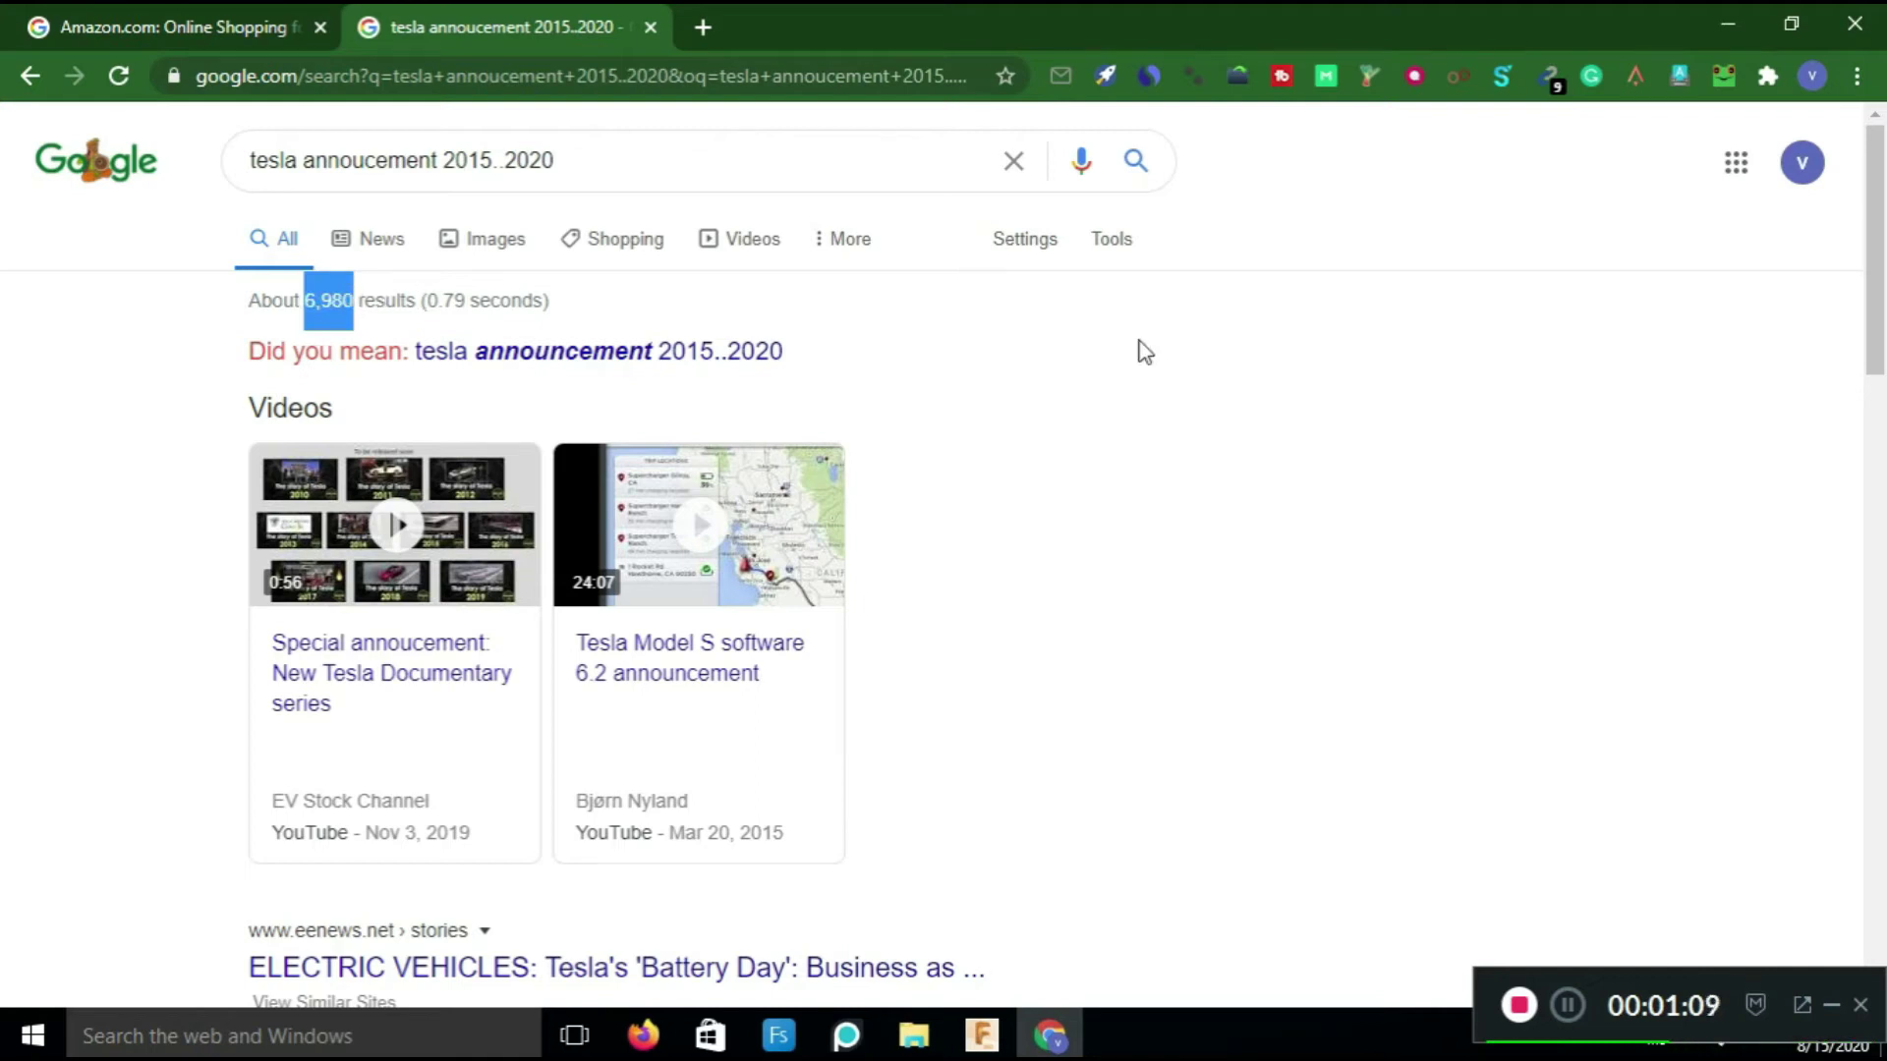
{"action": "left_click_drag", "start_coordinate": [1877, 315], "coordinate": [1883, 206]}
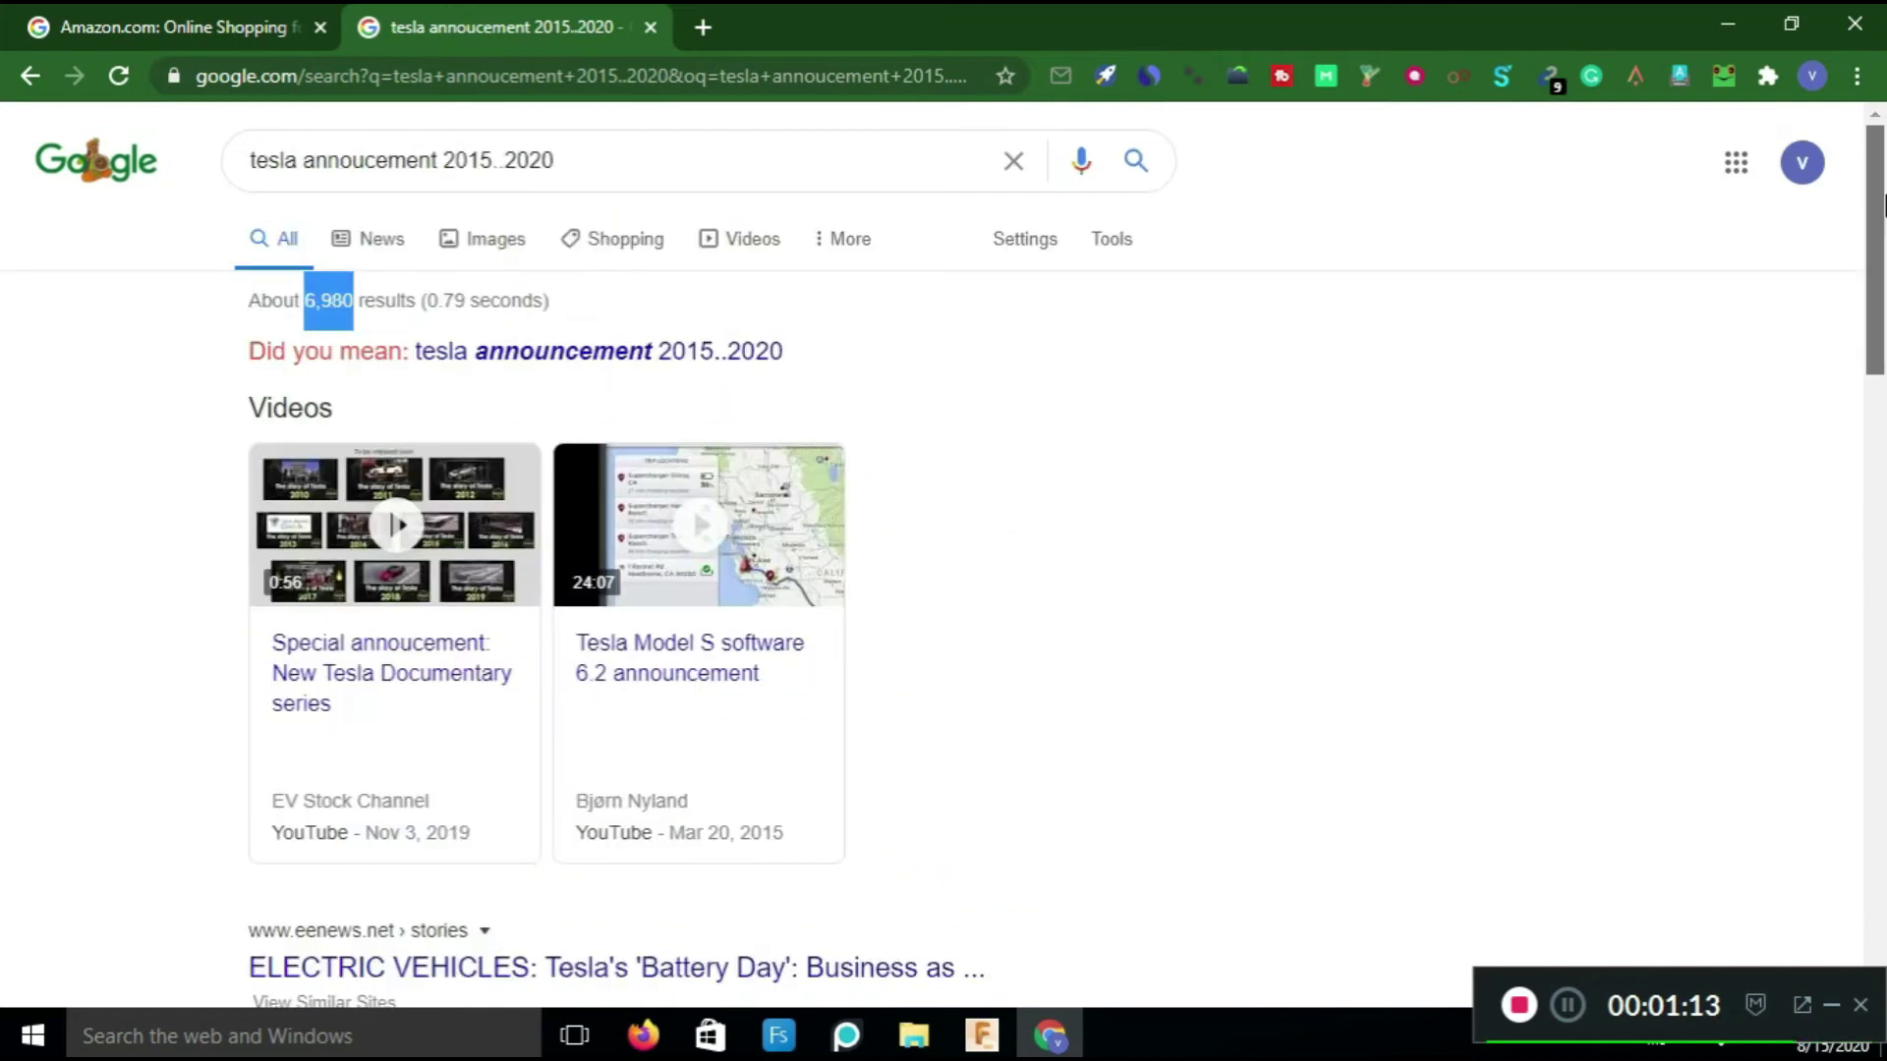
Highlight the parts of the query in turn: the keywords "tesla annoucement" and the year range 2015..2020.
{"action": "left_click_drag", "start_coordinate": [555, 160], "coordinate": [444, 159]}
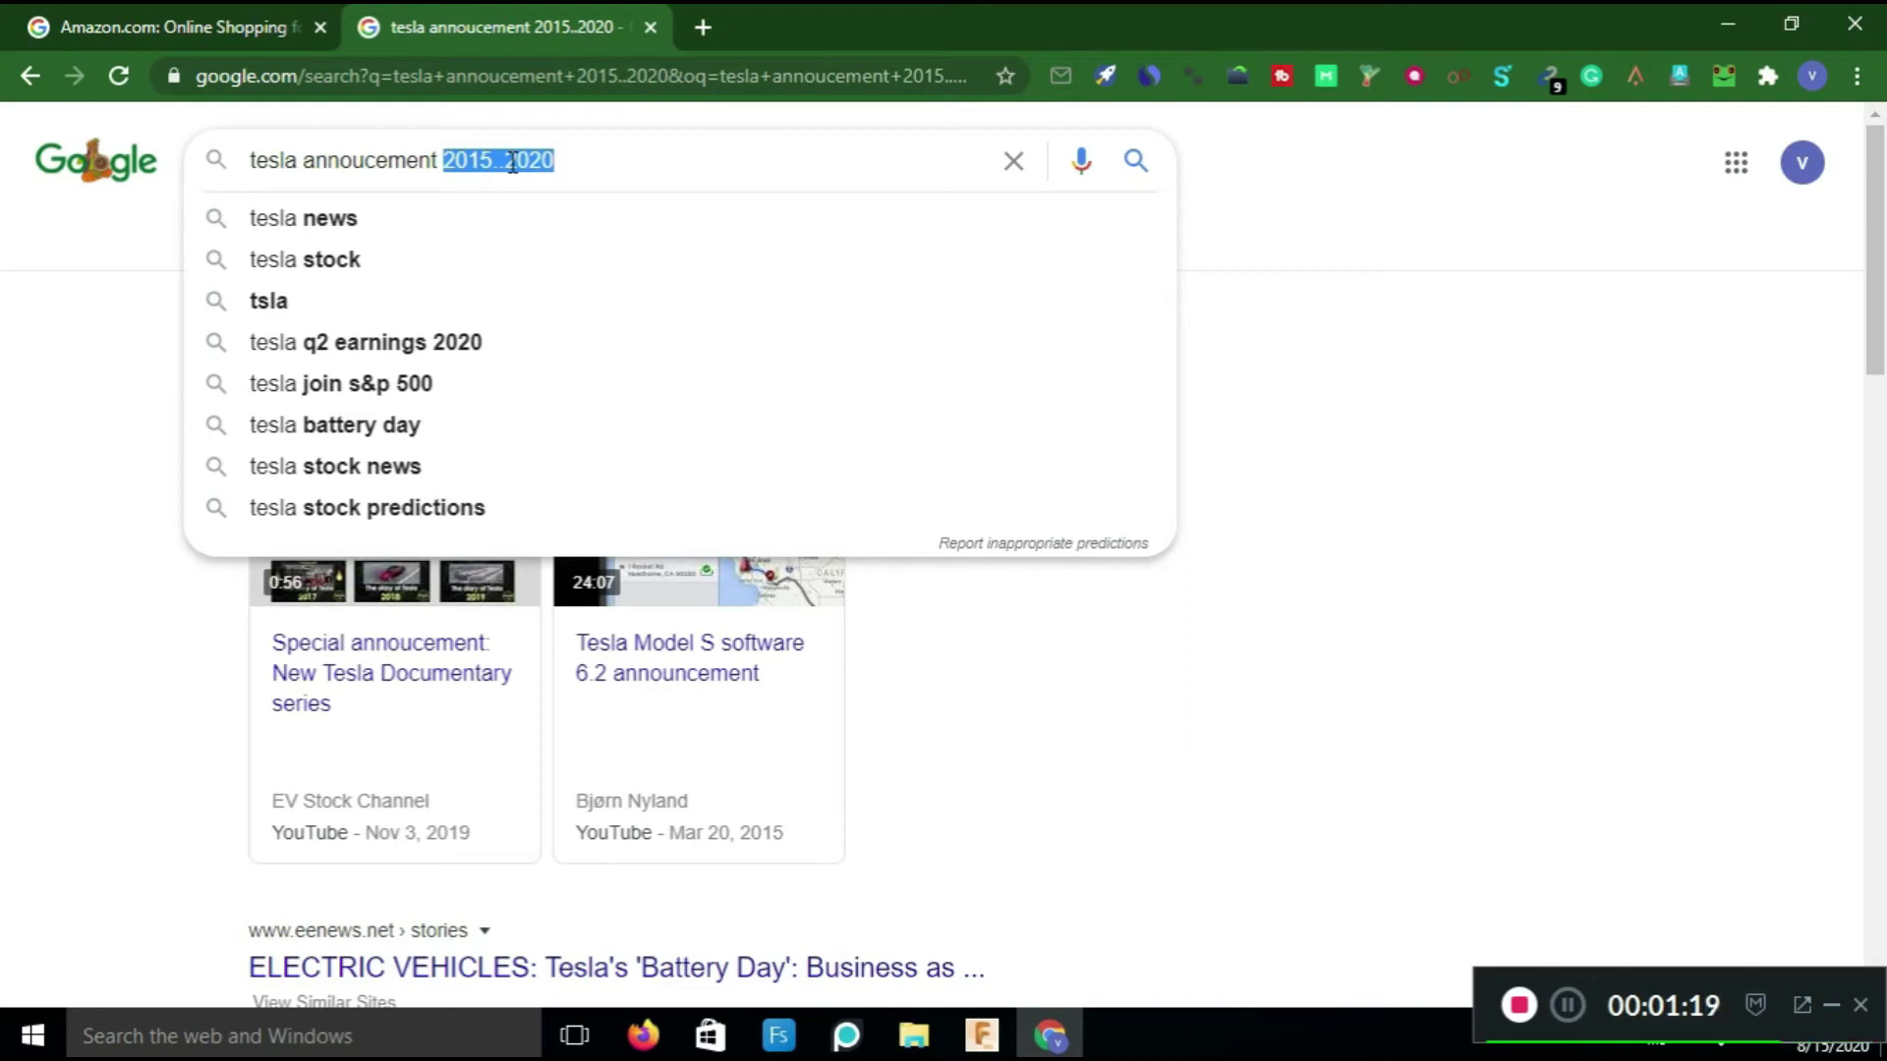
{"action": "key", "text": "ctrl+a"}
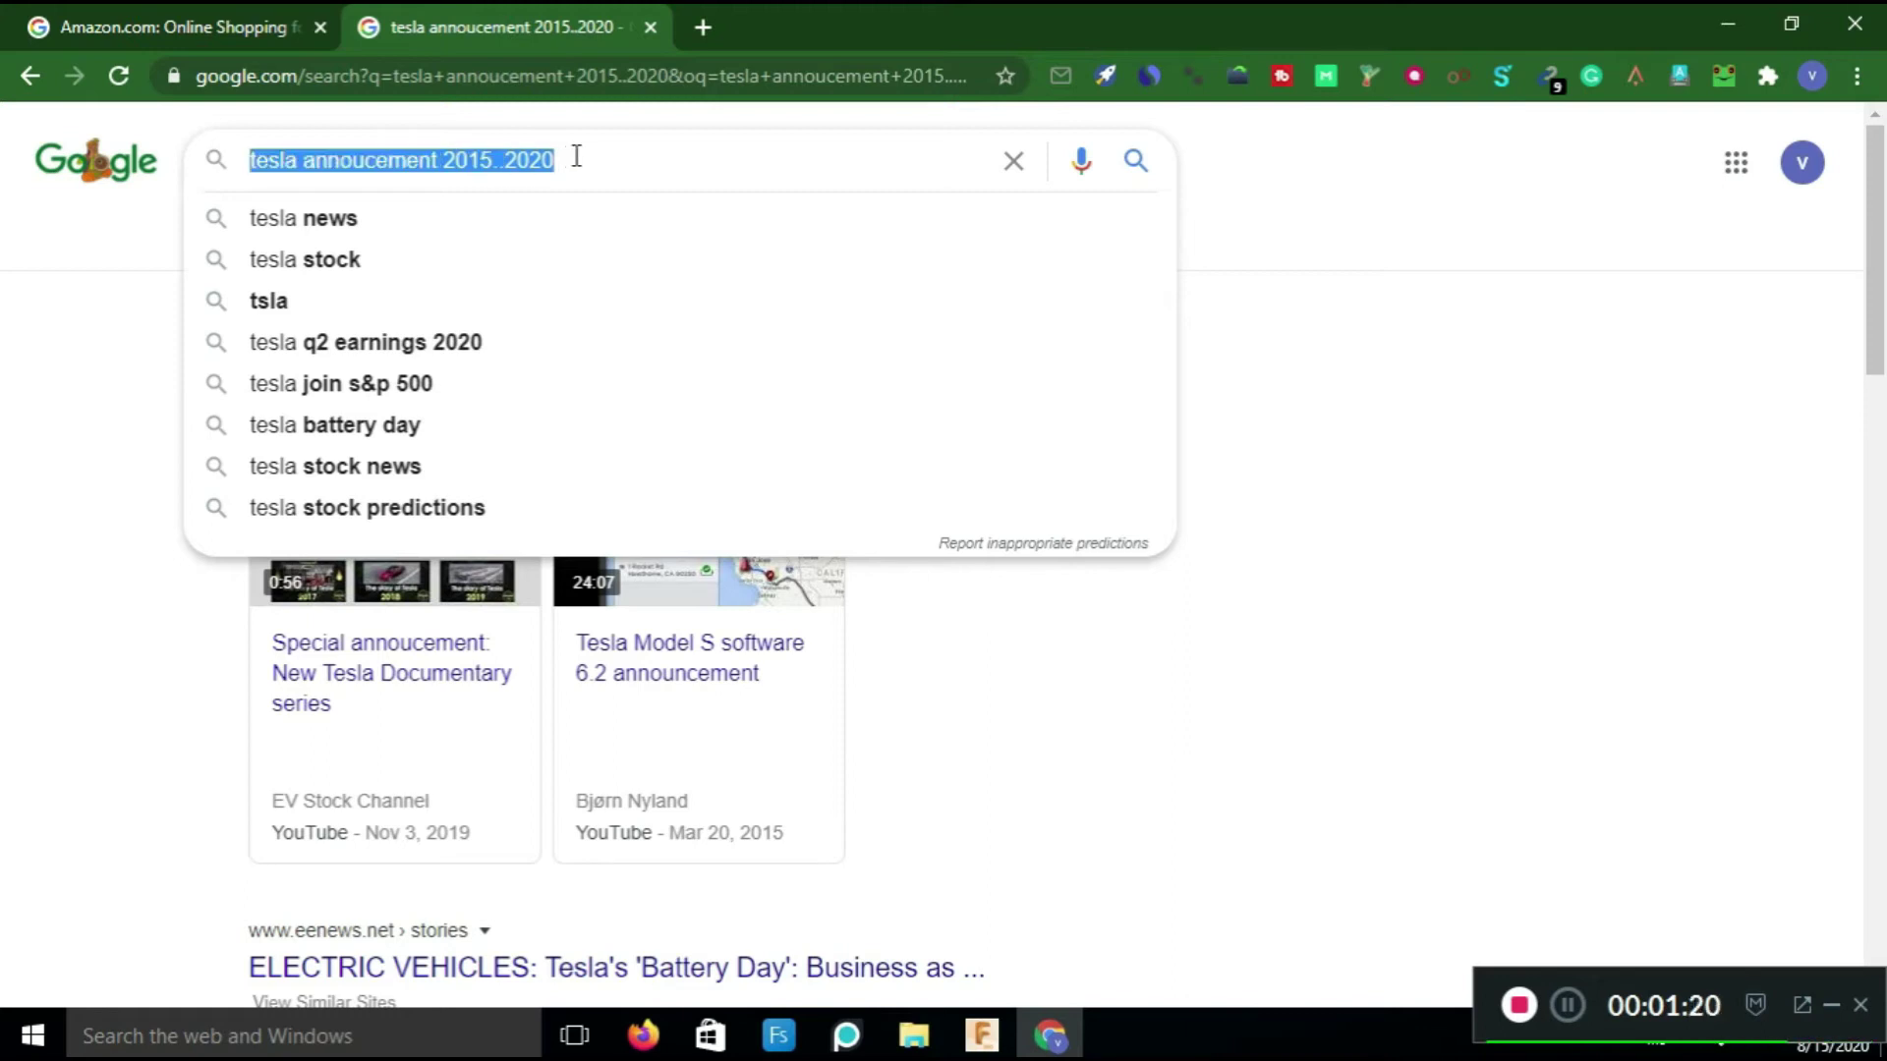
{"action": "left_click", "coordinate": [450, 161]}
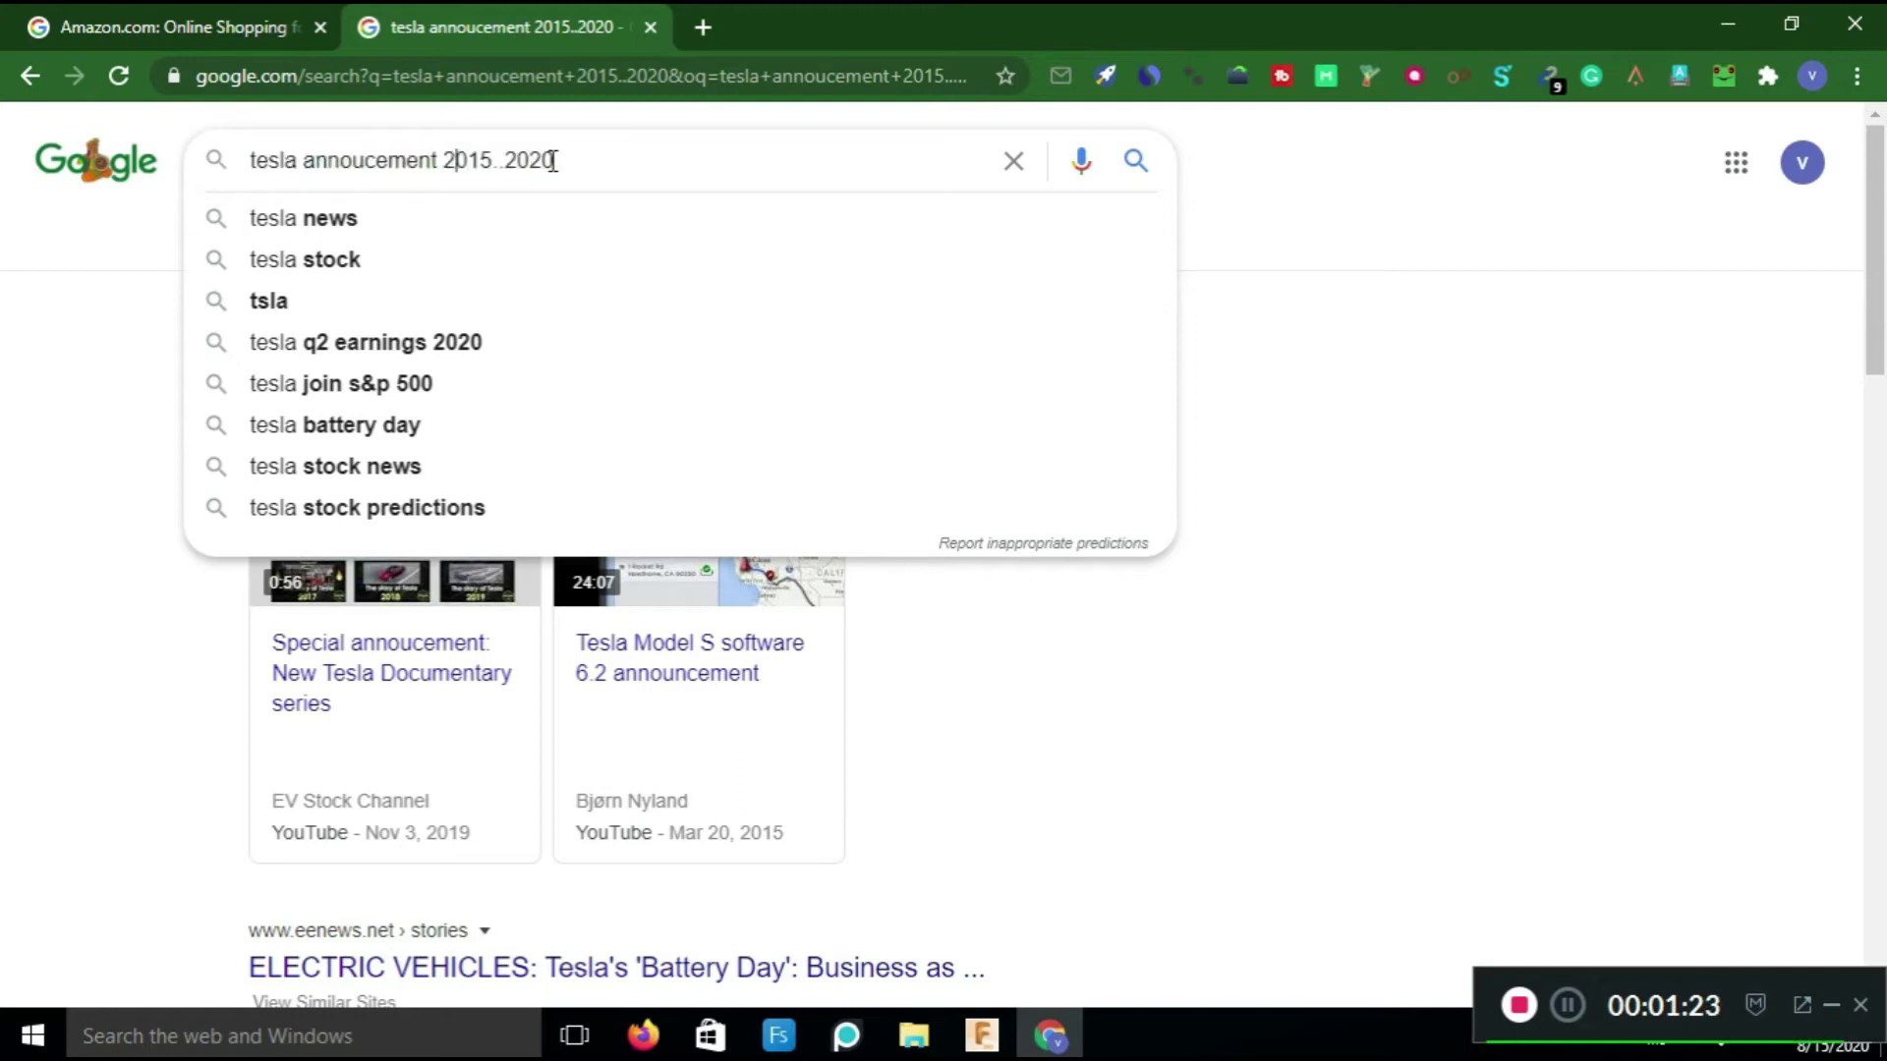
{"action": "left_click_drag", "start_coordinate": [444, 160], "coordinate": [254, 165]}
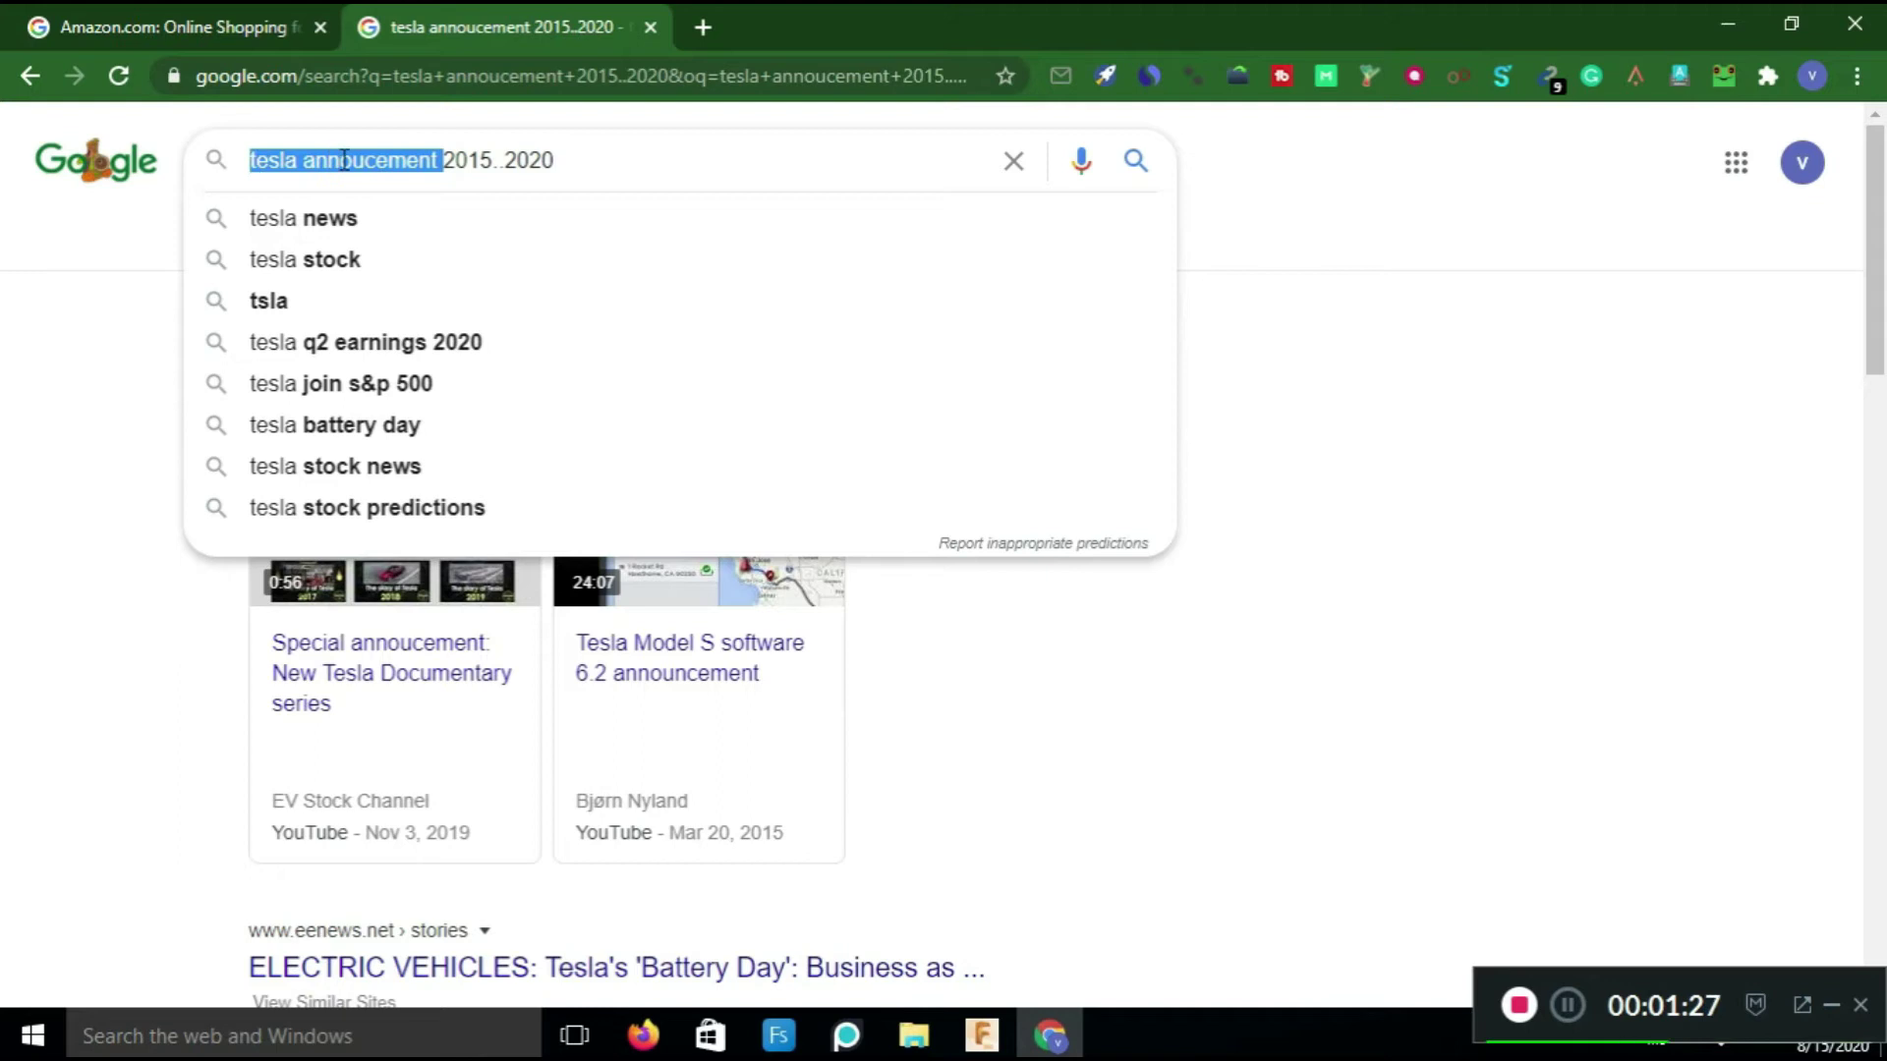
{"action": "left_click", "coordinate": [446, 161]}
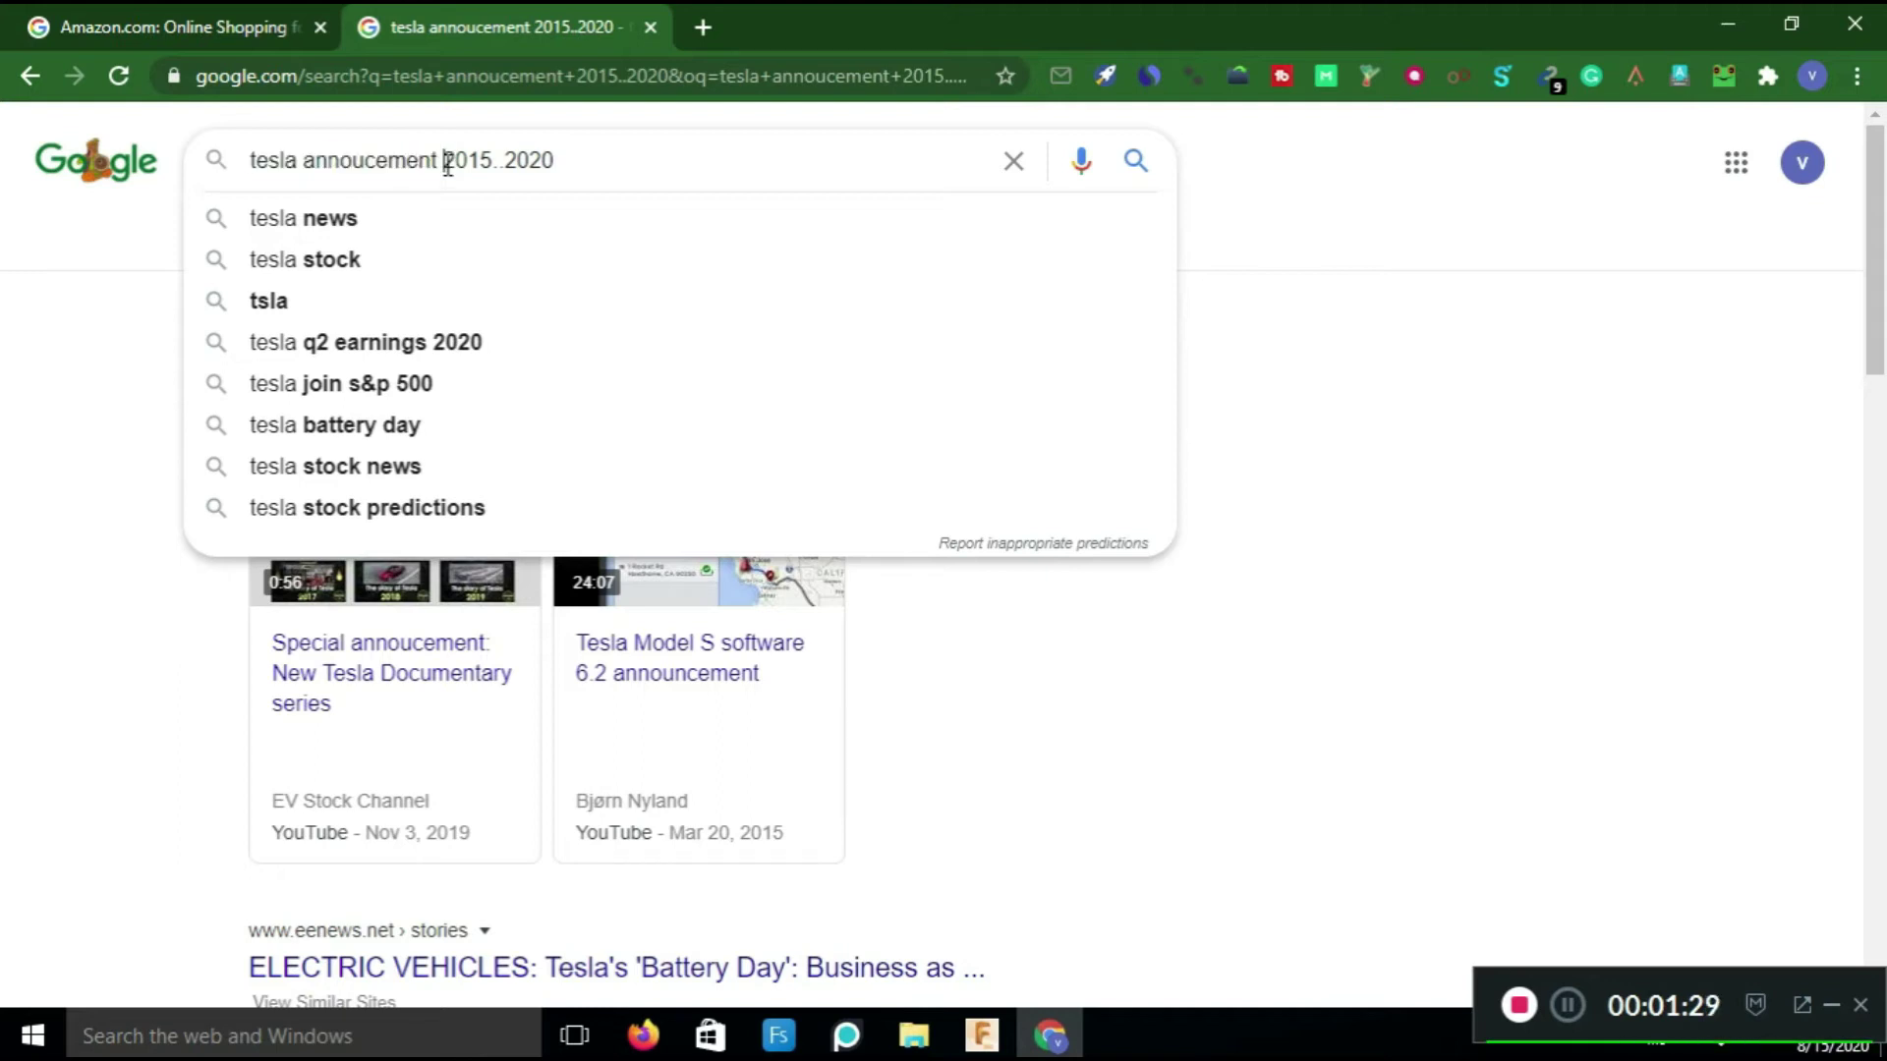
{"action": "left_click", "coordinate": [556, 161], "text": "shift"}
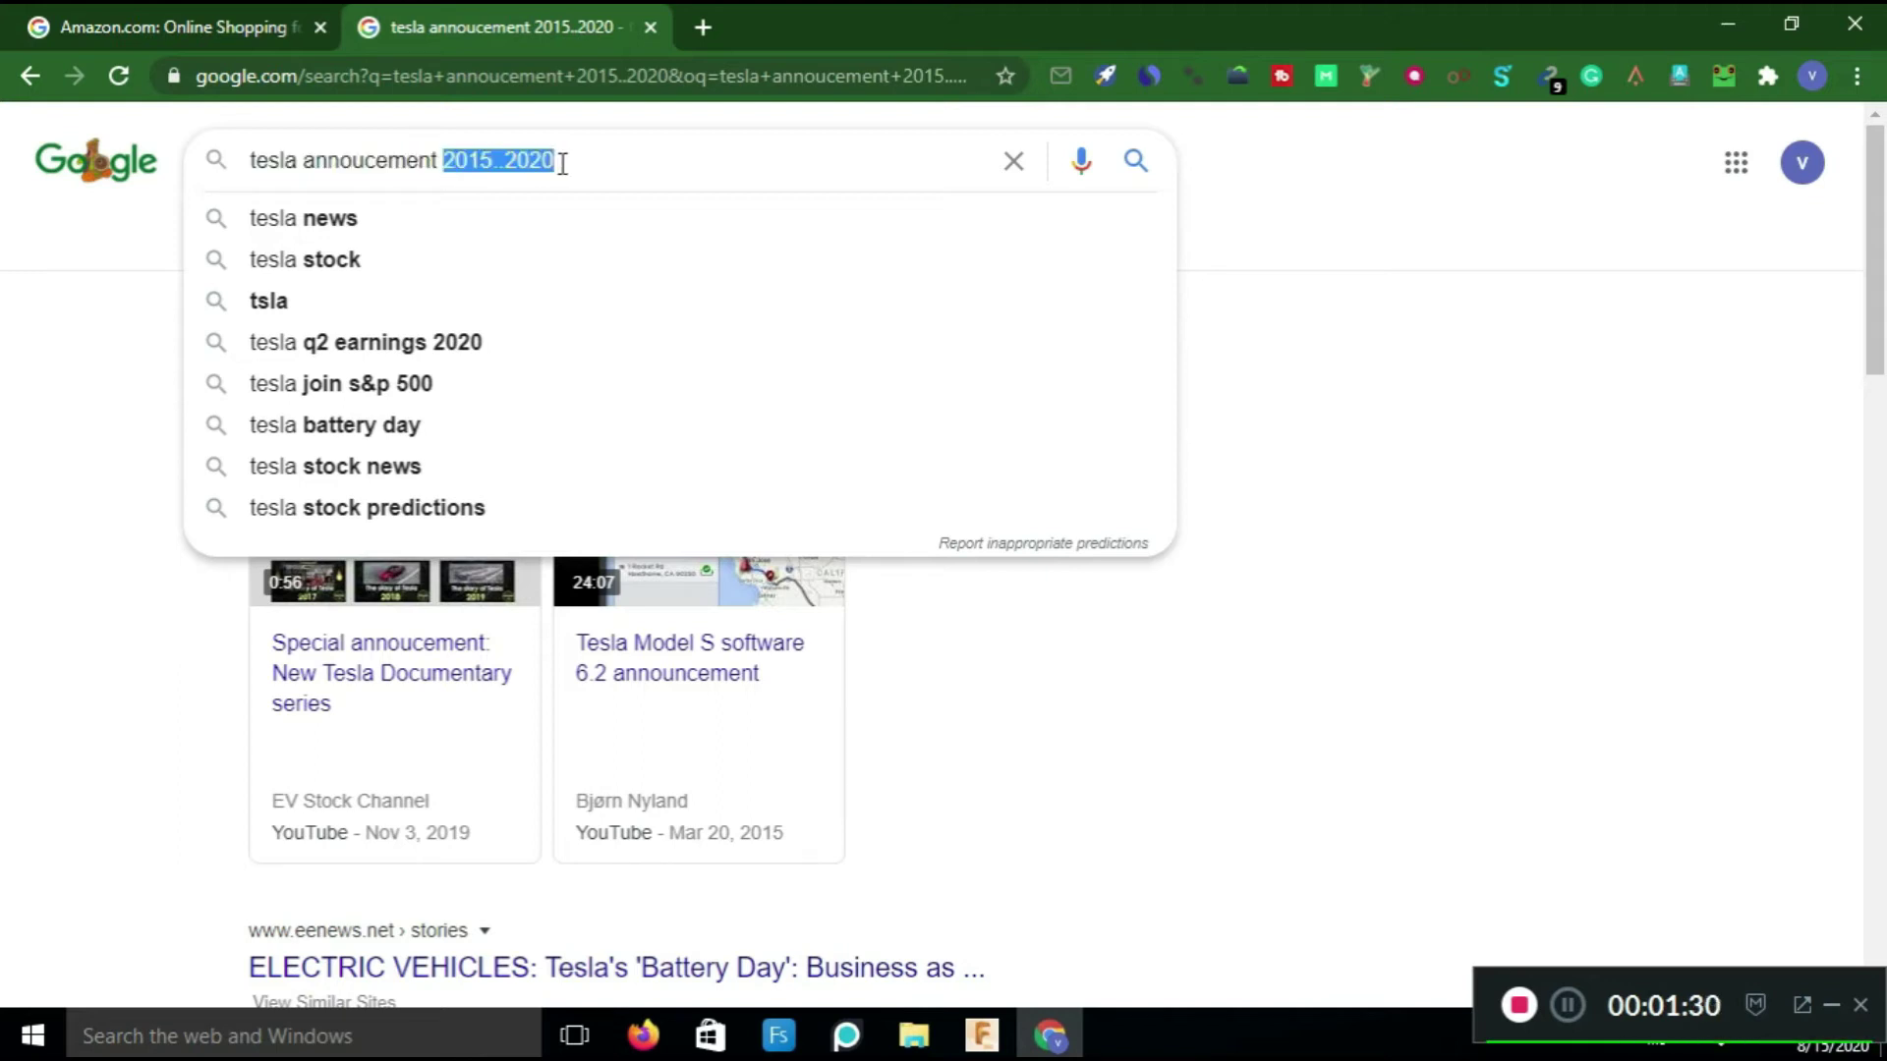
{"action": "left_click", "coordinate": [446, 163]}
{"action": "left_click_drag", "start_coordinate": [448, 162], "coordinate": [496, 161]}
{"action": "double_click", "coordinate": [506, 160]}
{"action": "key", "text": "Right"}
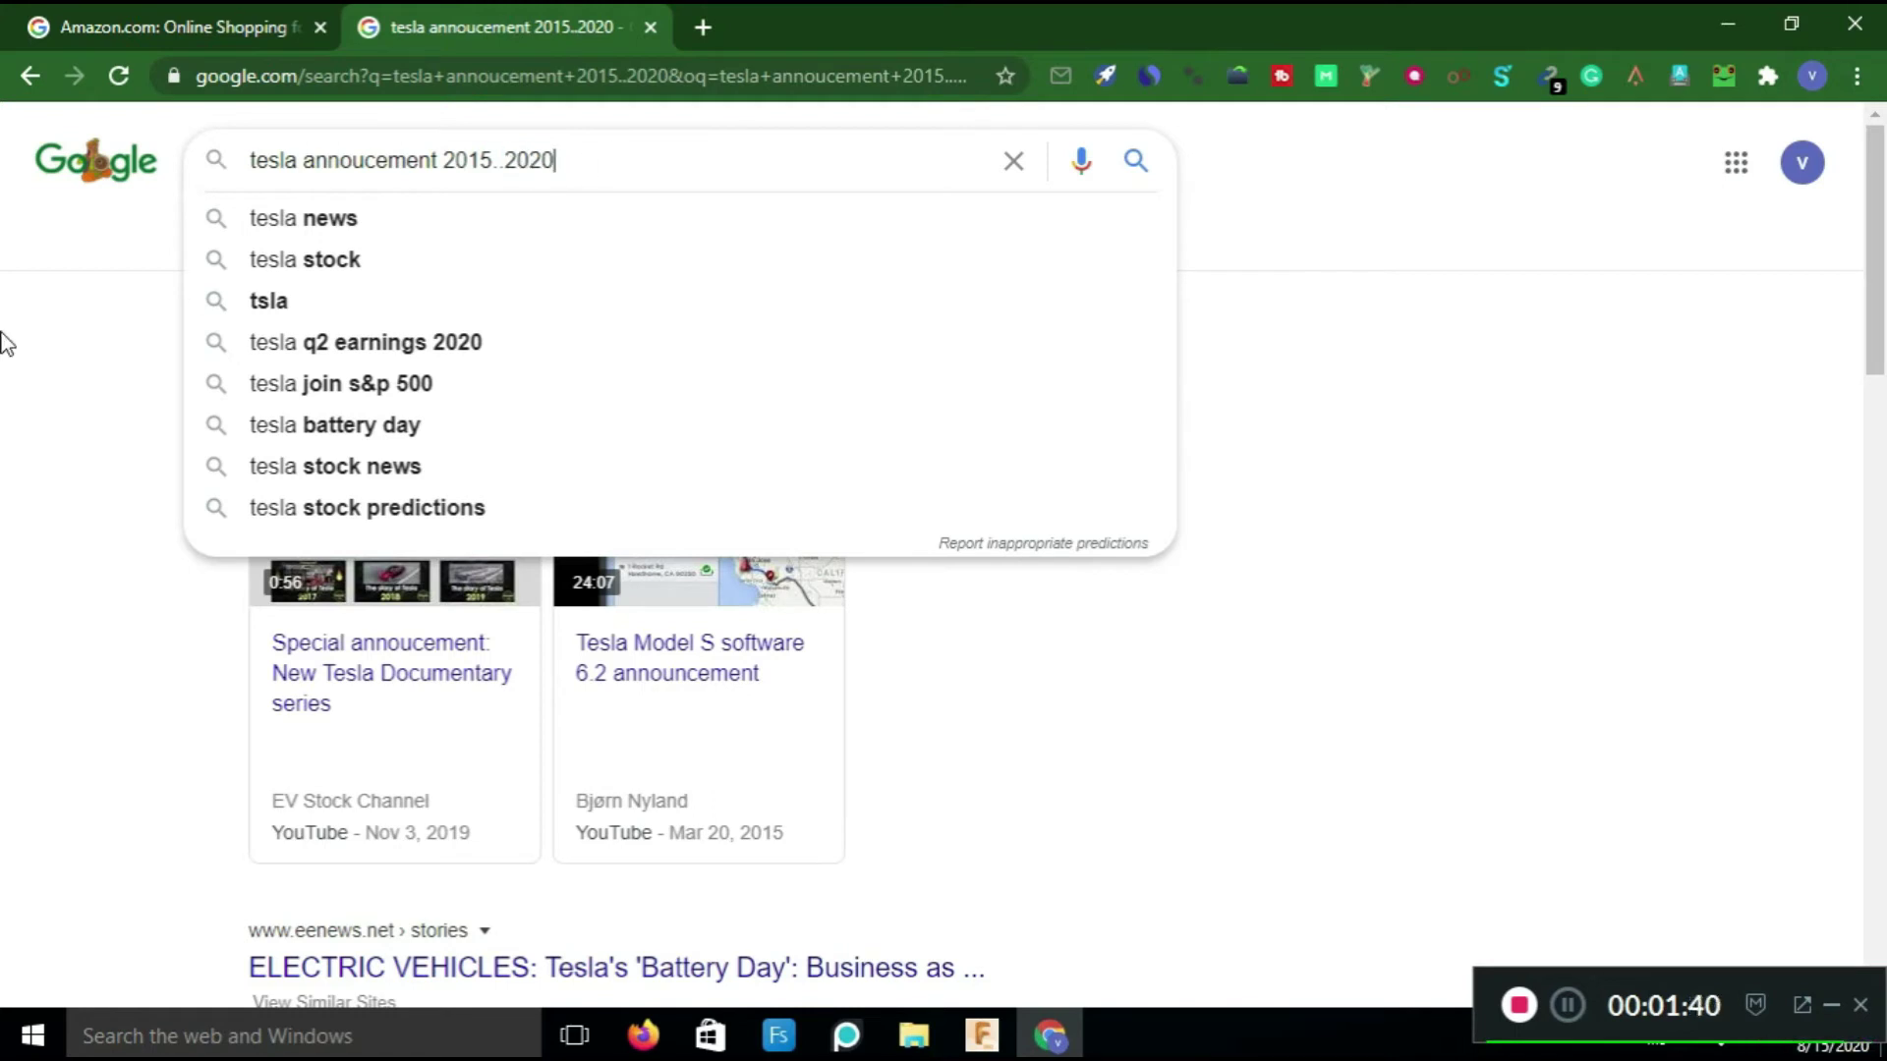
{"action": "left_click", "coordinate": [445, 156], "text": "shift"}
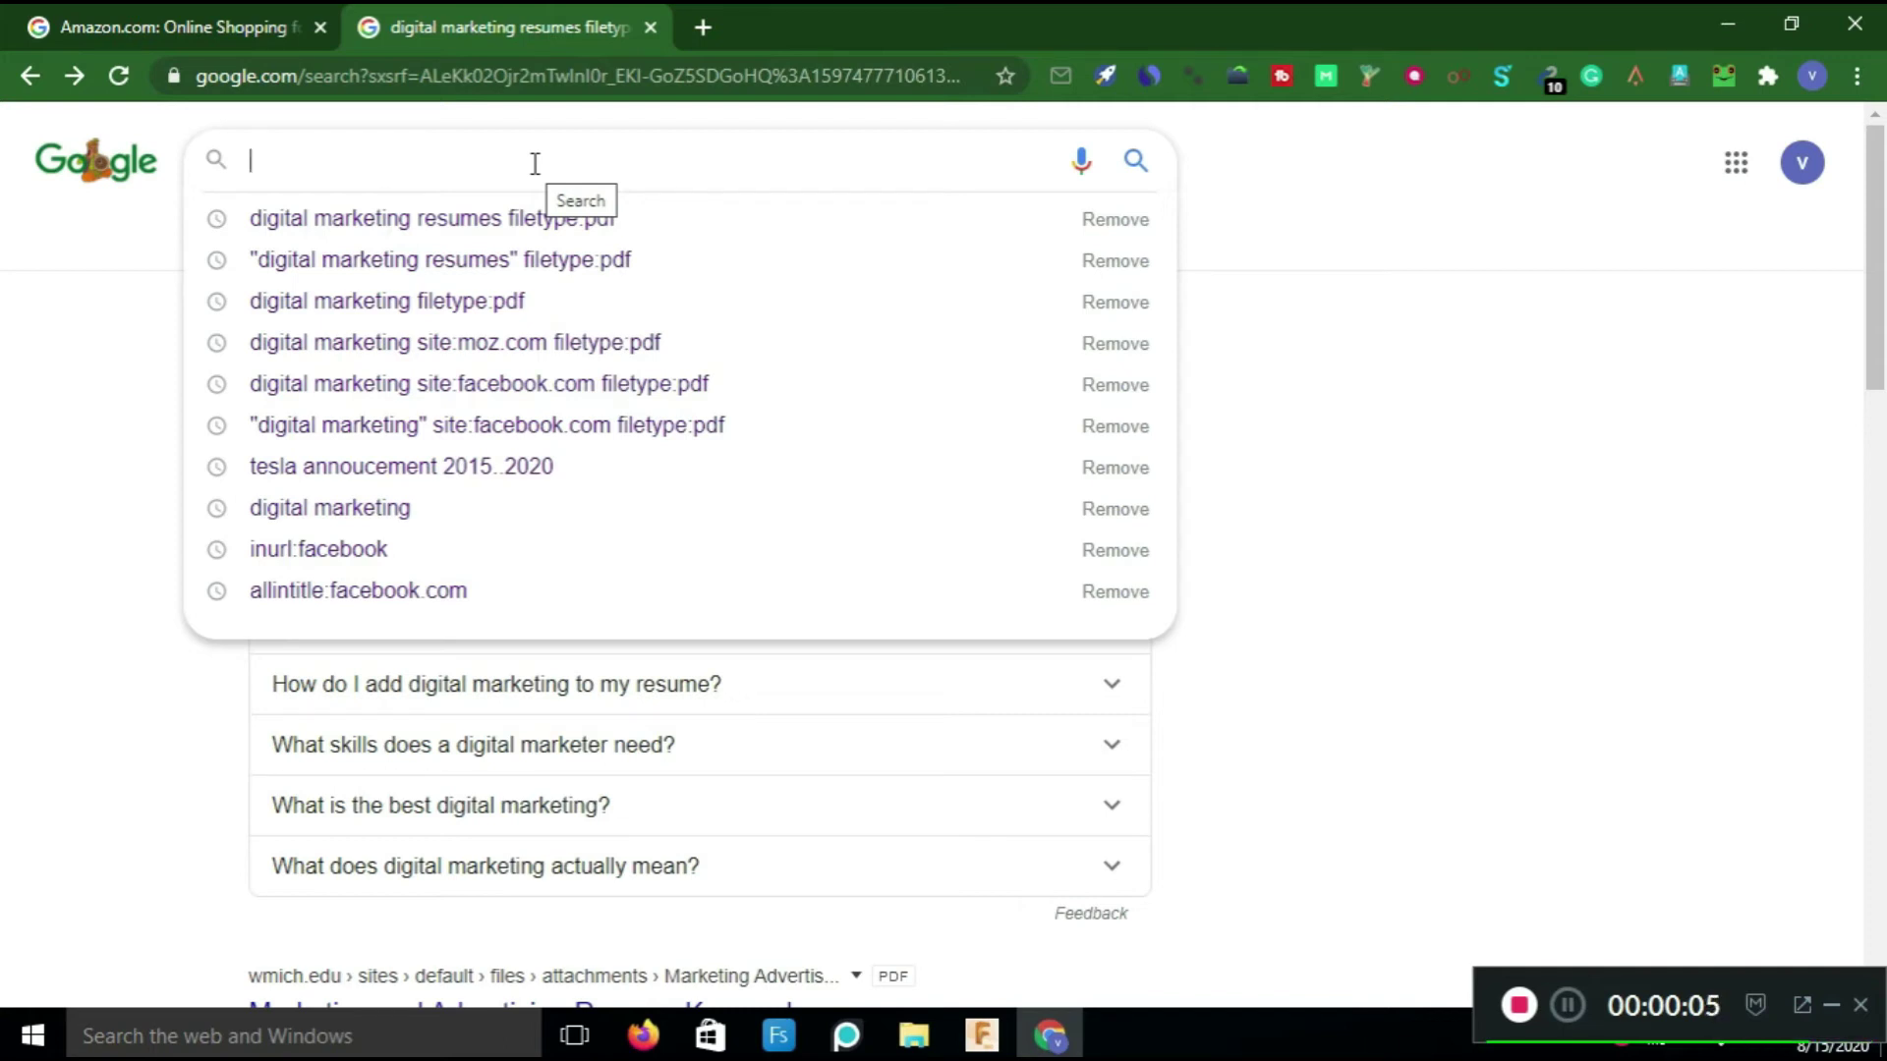
Search Google for "india*usa" using the asterisk wildcard between the two words.
{"action": "type", "text": "indi"}
{"action": "type", "text": "a"}
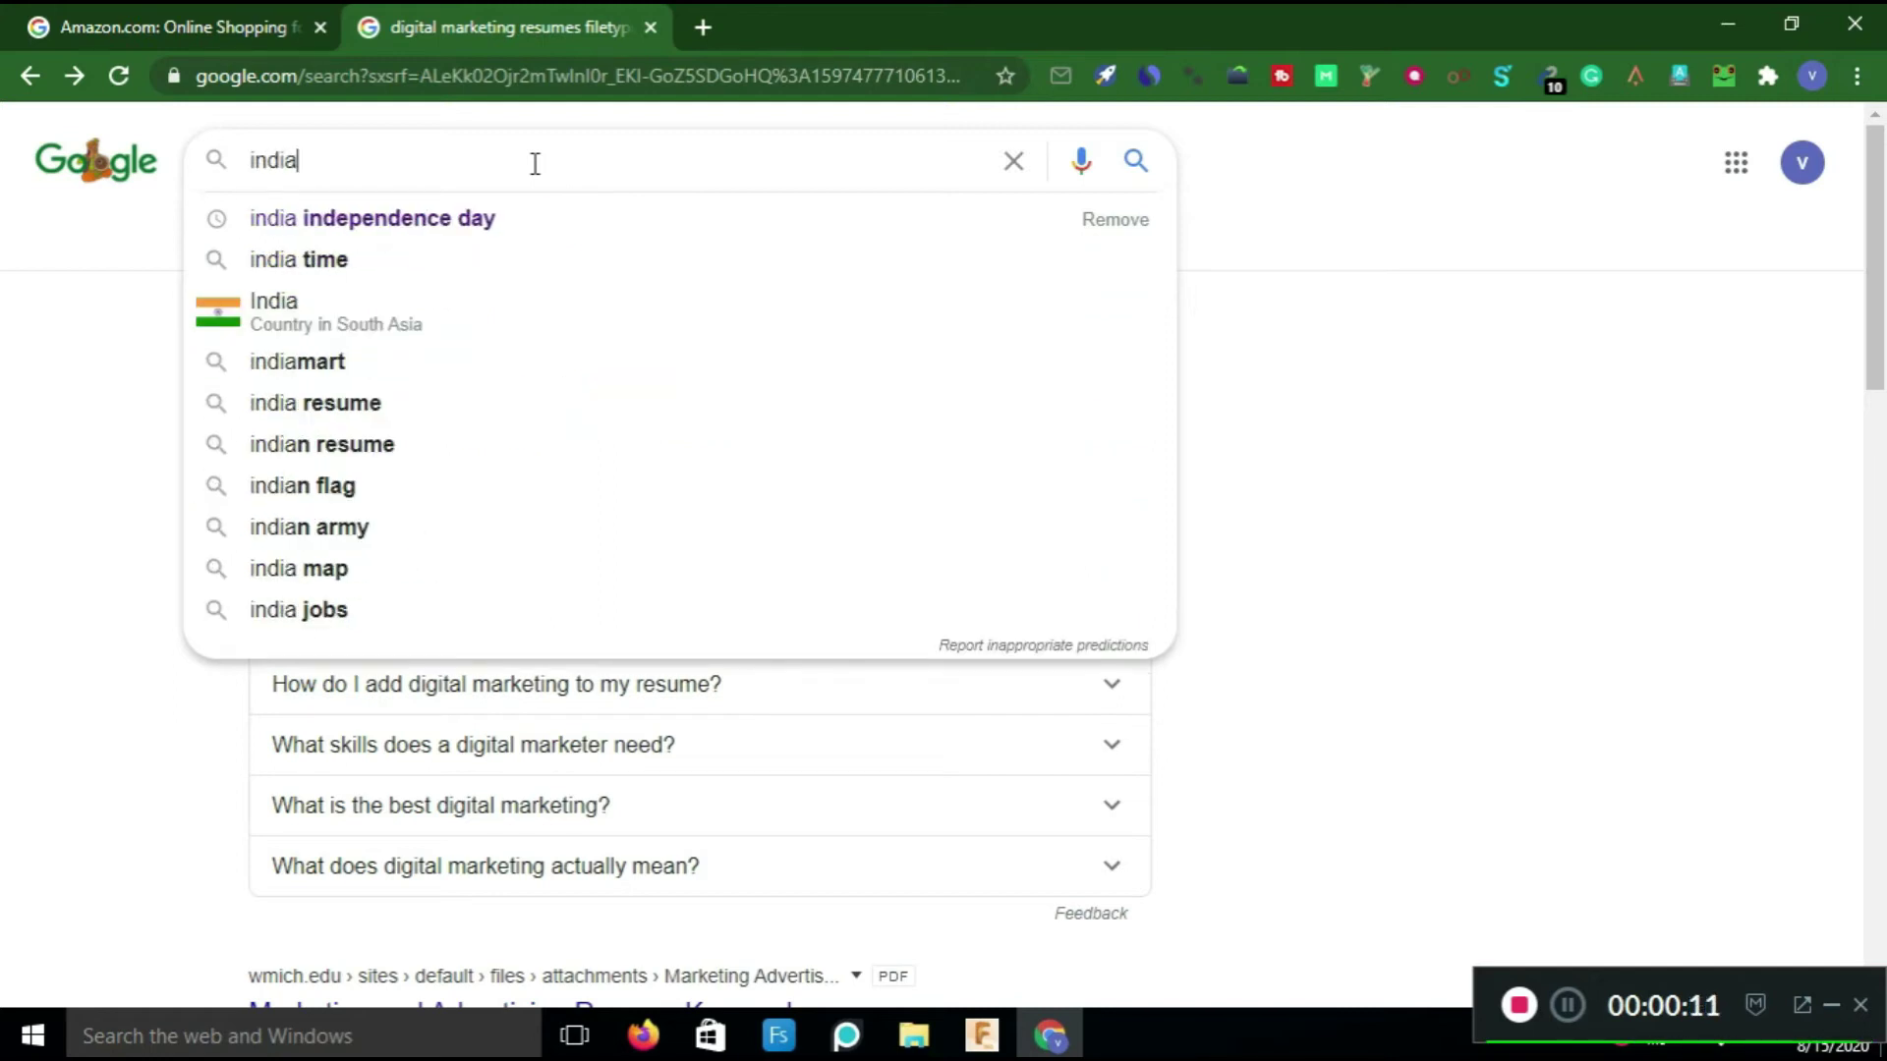
{"action": "type", "text": "*"}
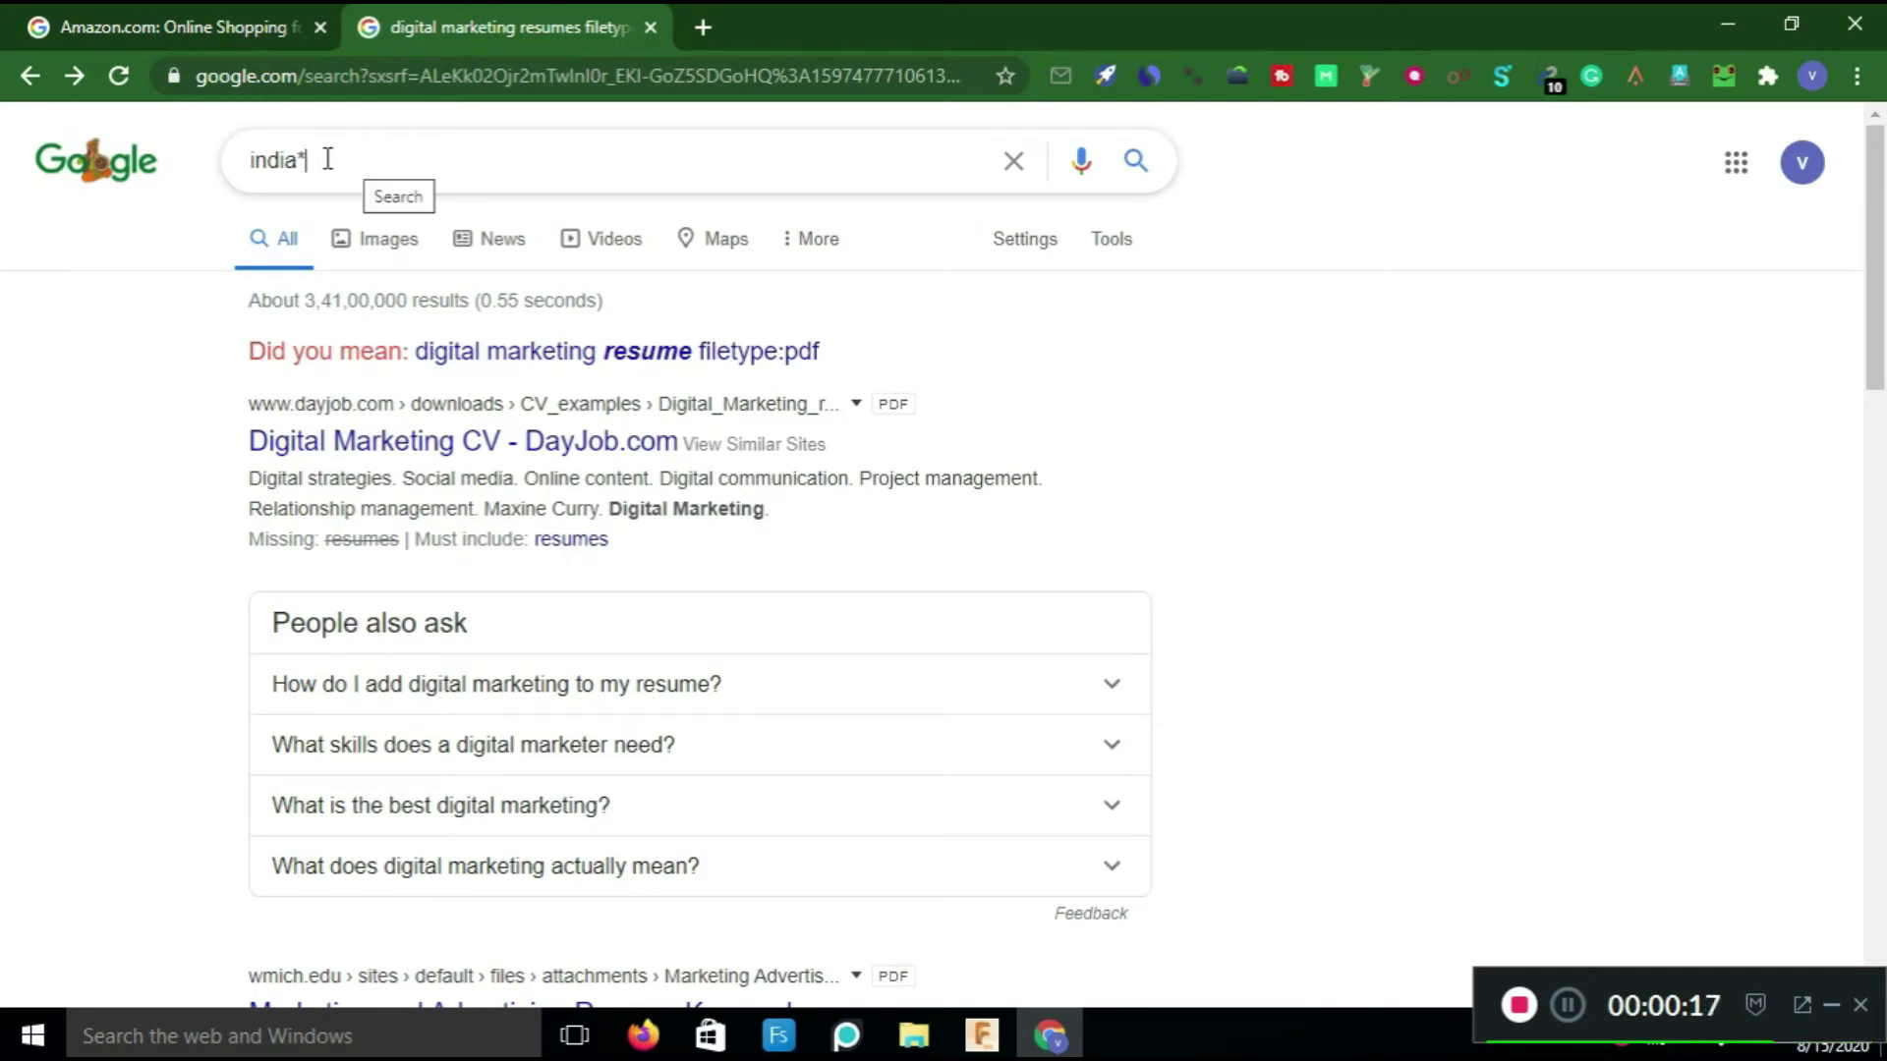
{"action": "type", "text": "usa"}
{"action": "key", "text": "Return"}
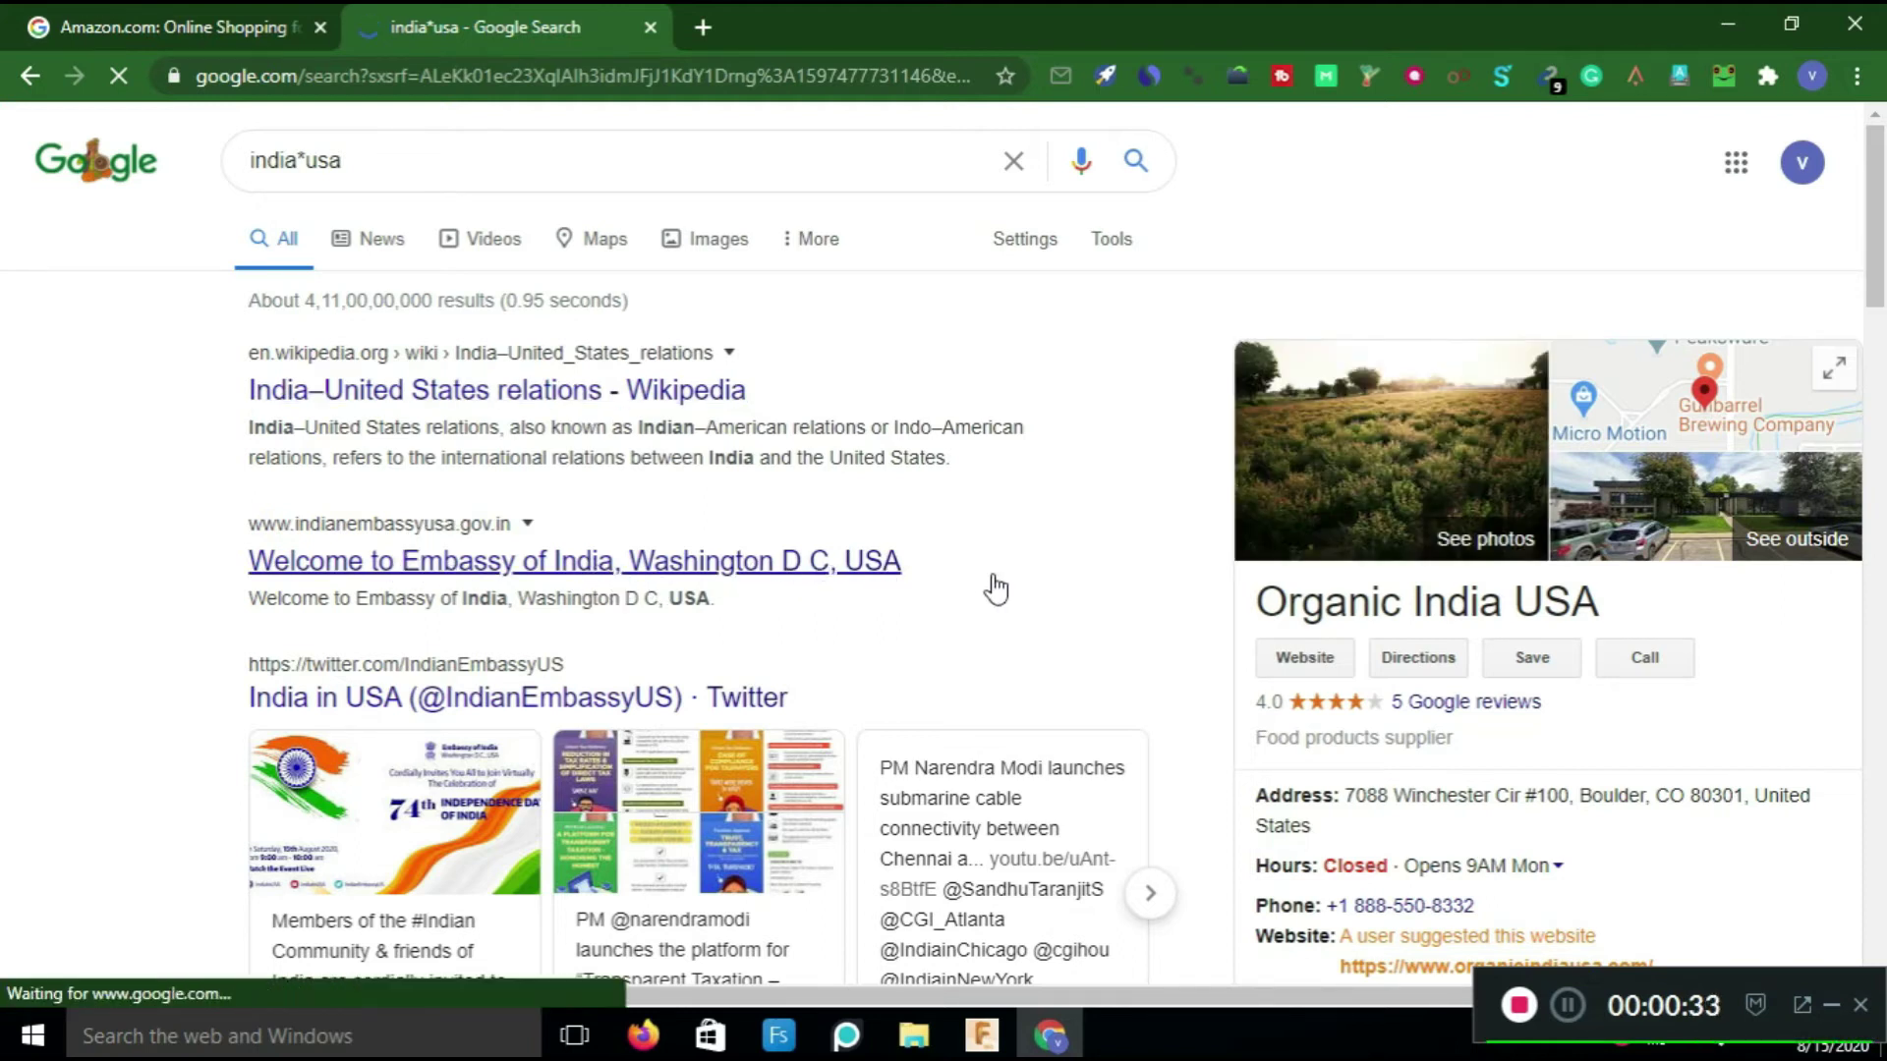
Look through the india*usa results for titles linking both countries, return to the beginning, and highlight the result count.
{"action": "left_click_drag", "start_coordinate": [1875, 253], "coordinate": [1880, 425]}
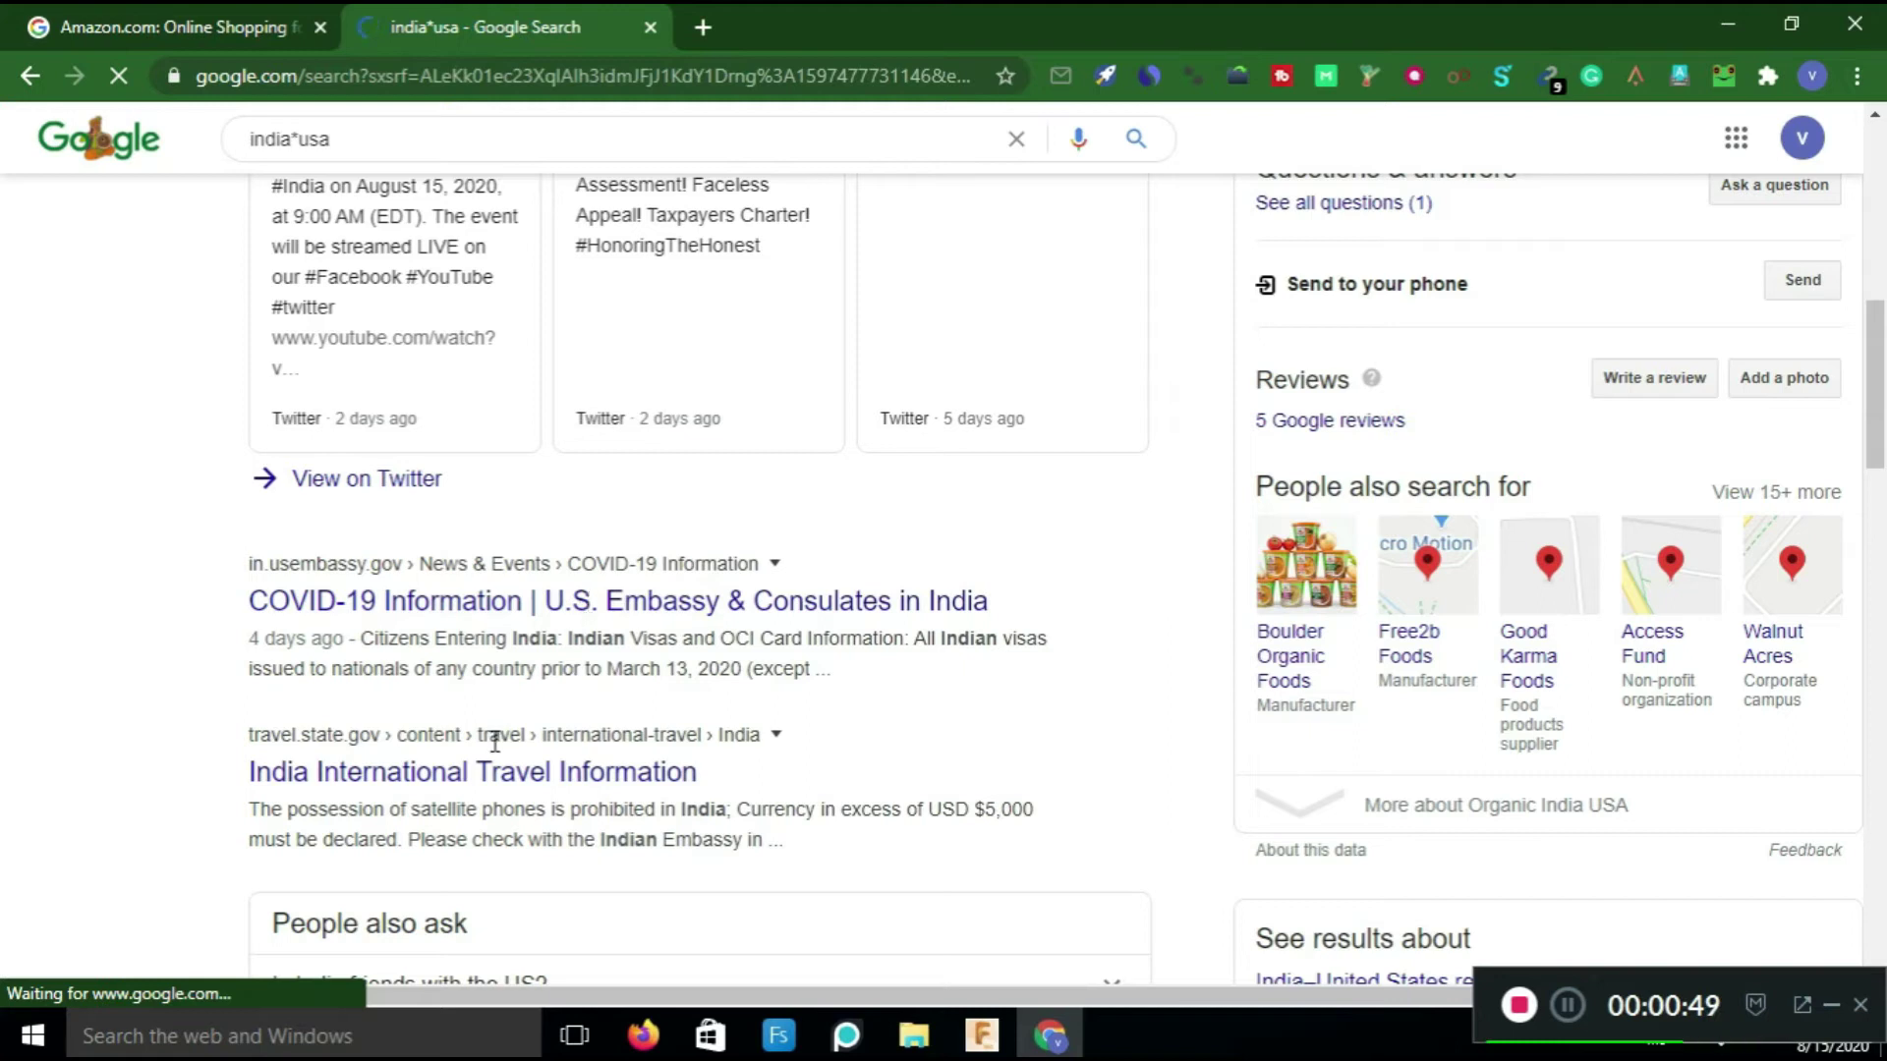
{"action": "scroll", "coordinate": [1522, 445], "scroll_direction": "down", "scroll_amount": 10}
{"action": "left_click_drag", "start_coordinate": [1885, 569], "coordinate": [1885, 734]}
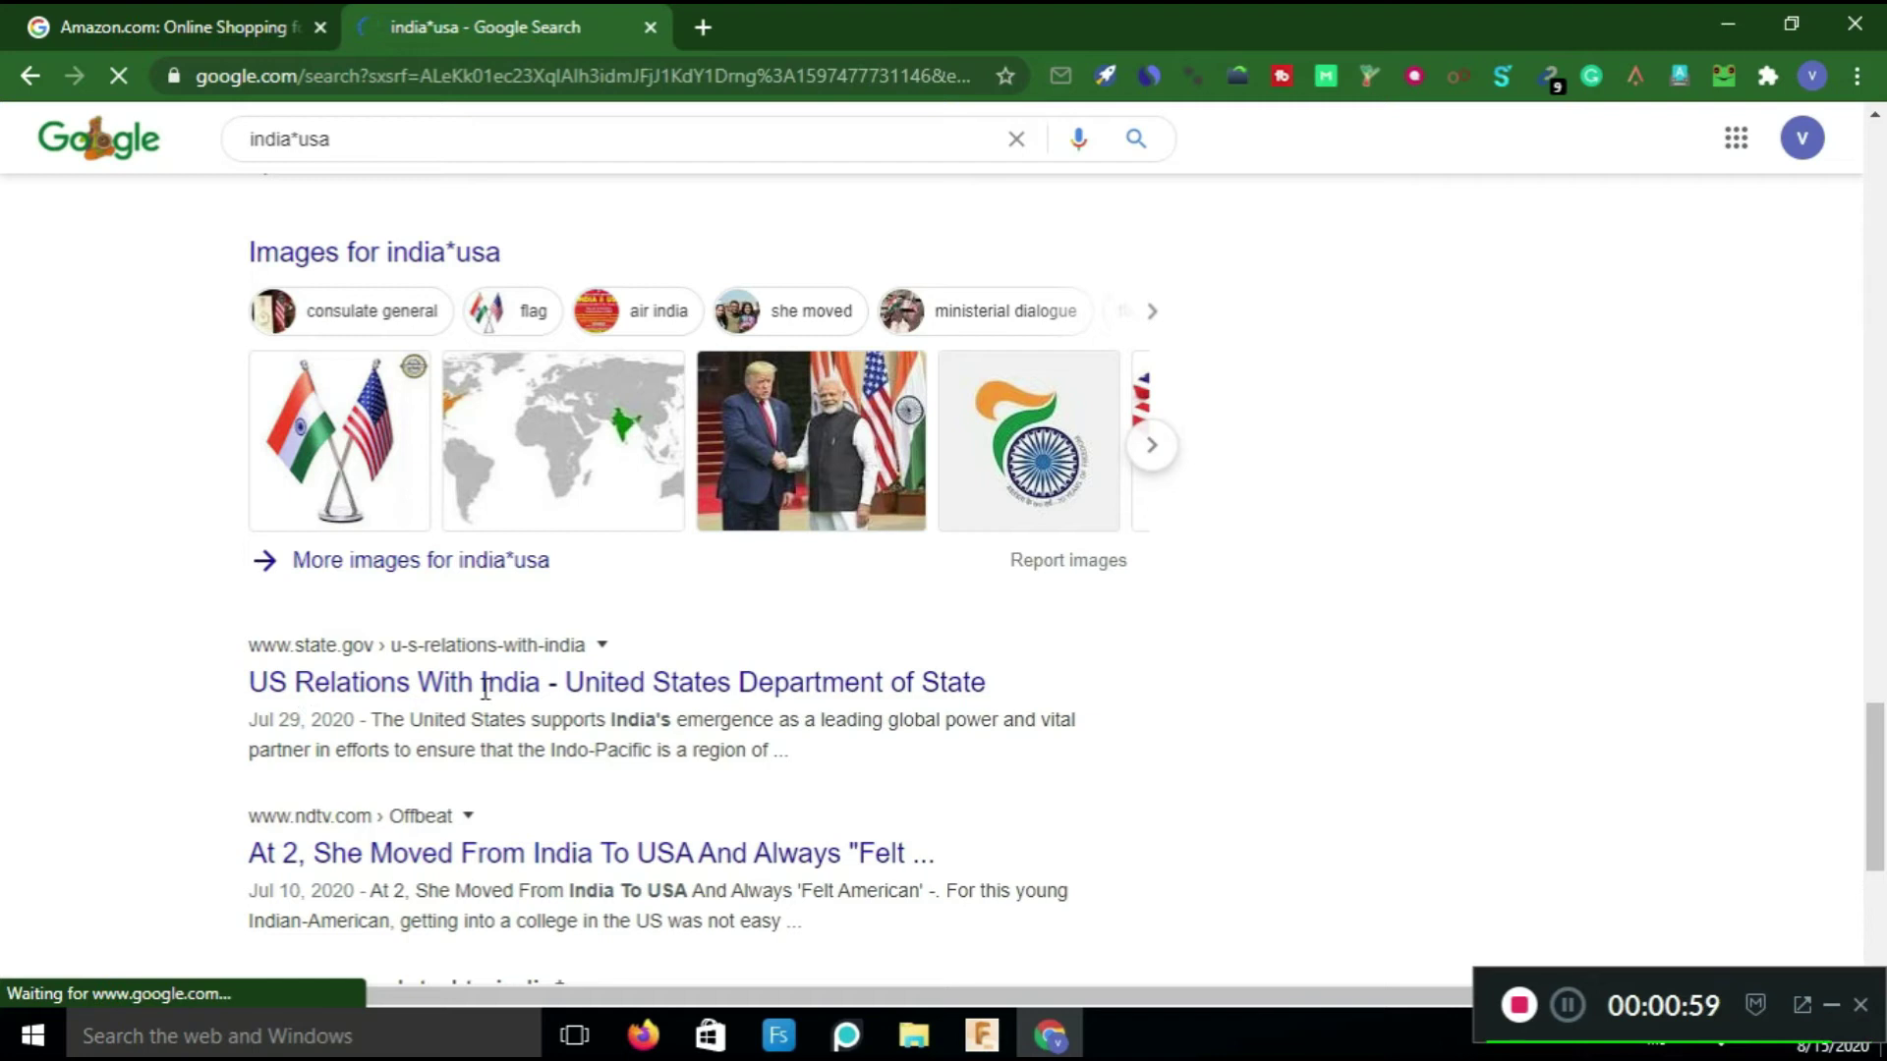
{"action": "left_click_drag", "start_coordinate": [528, 692], "coordinate": [538, 688]}
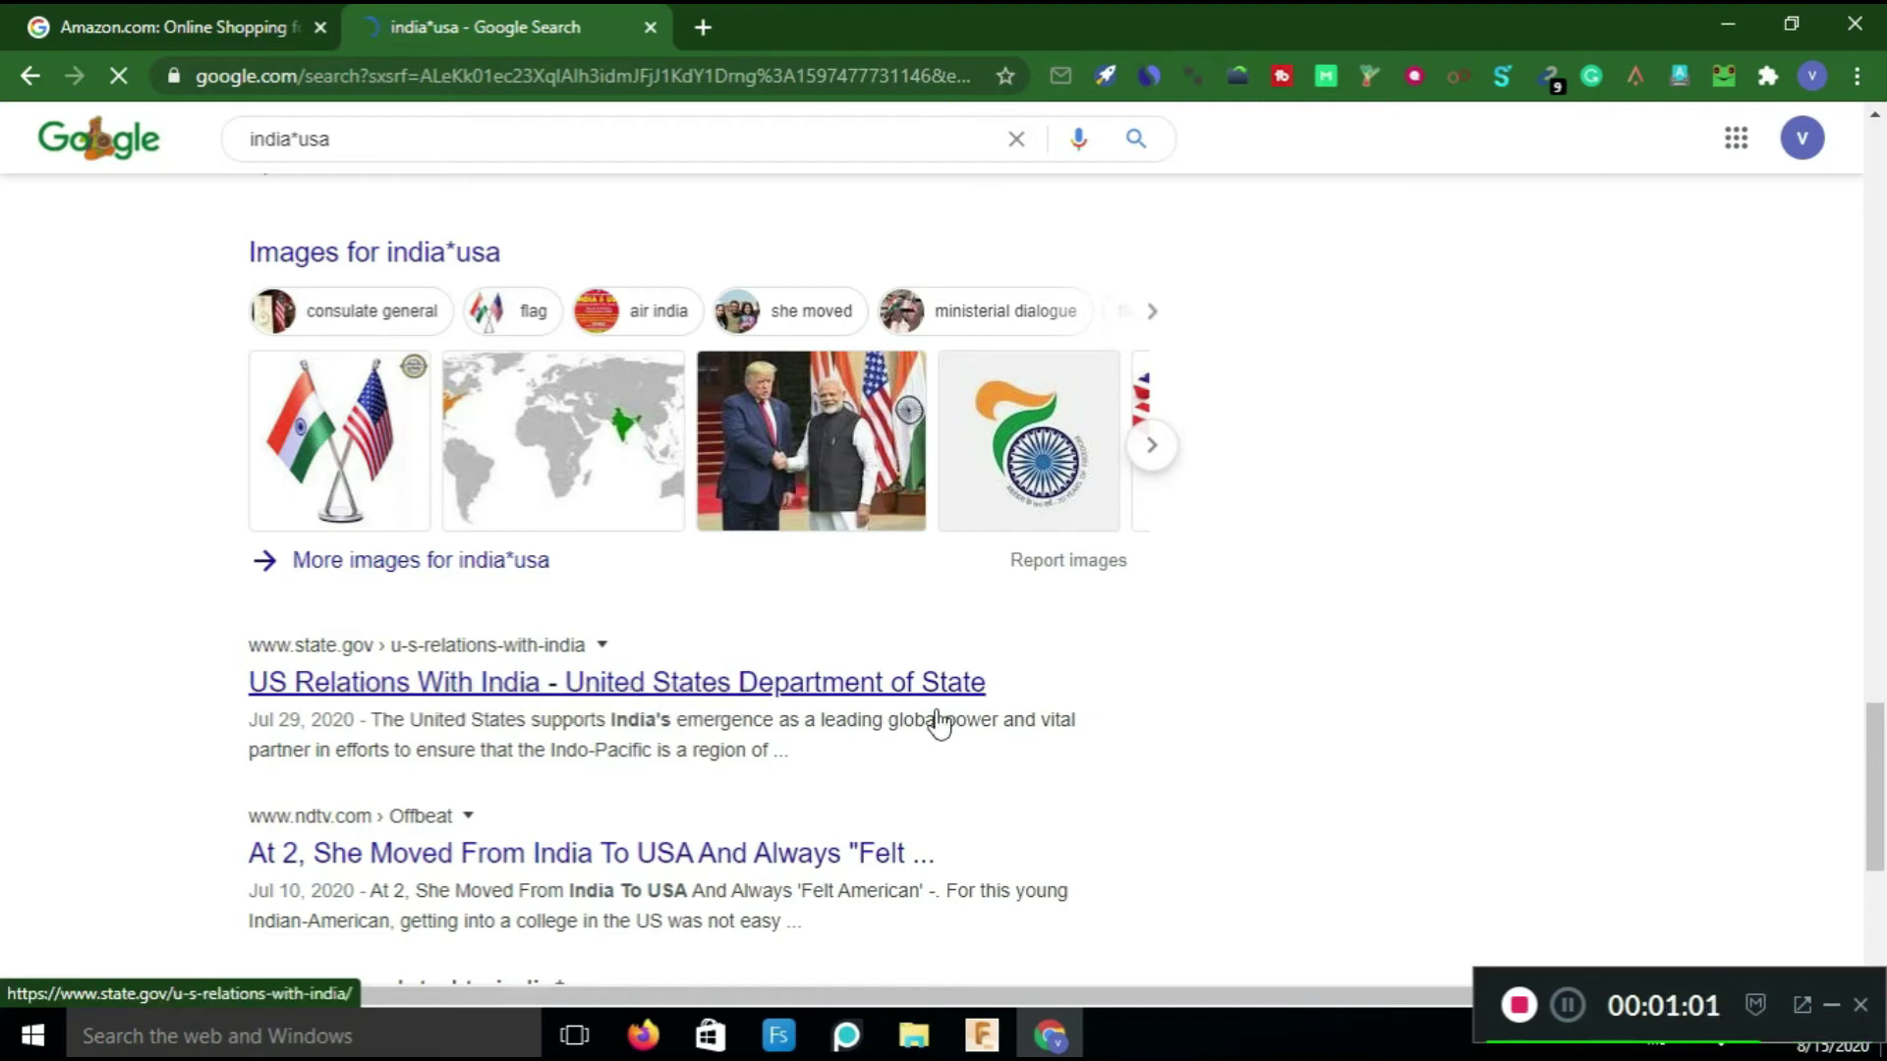
{"action": "left_click_drag", "start_coordinate": [1877, 756], "coordinate": [1879, 177]}
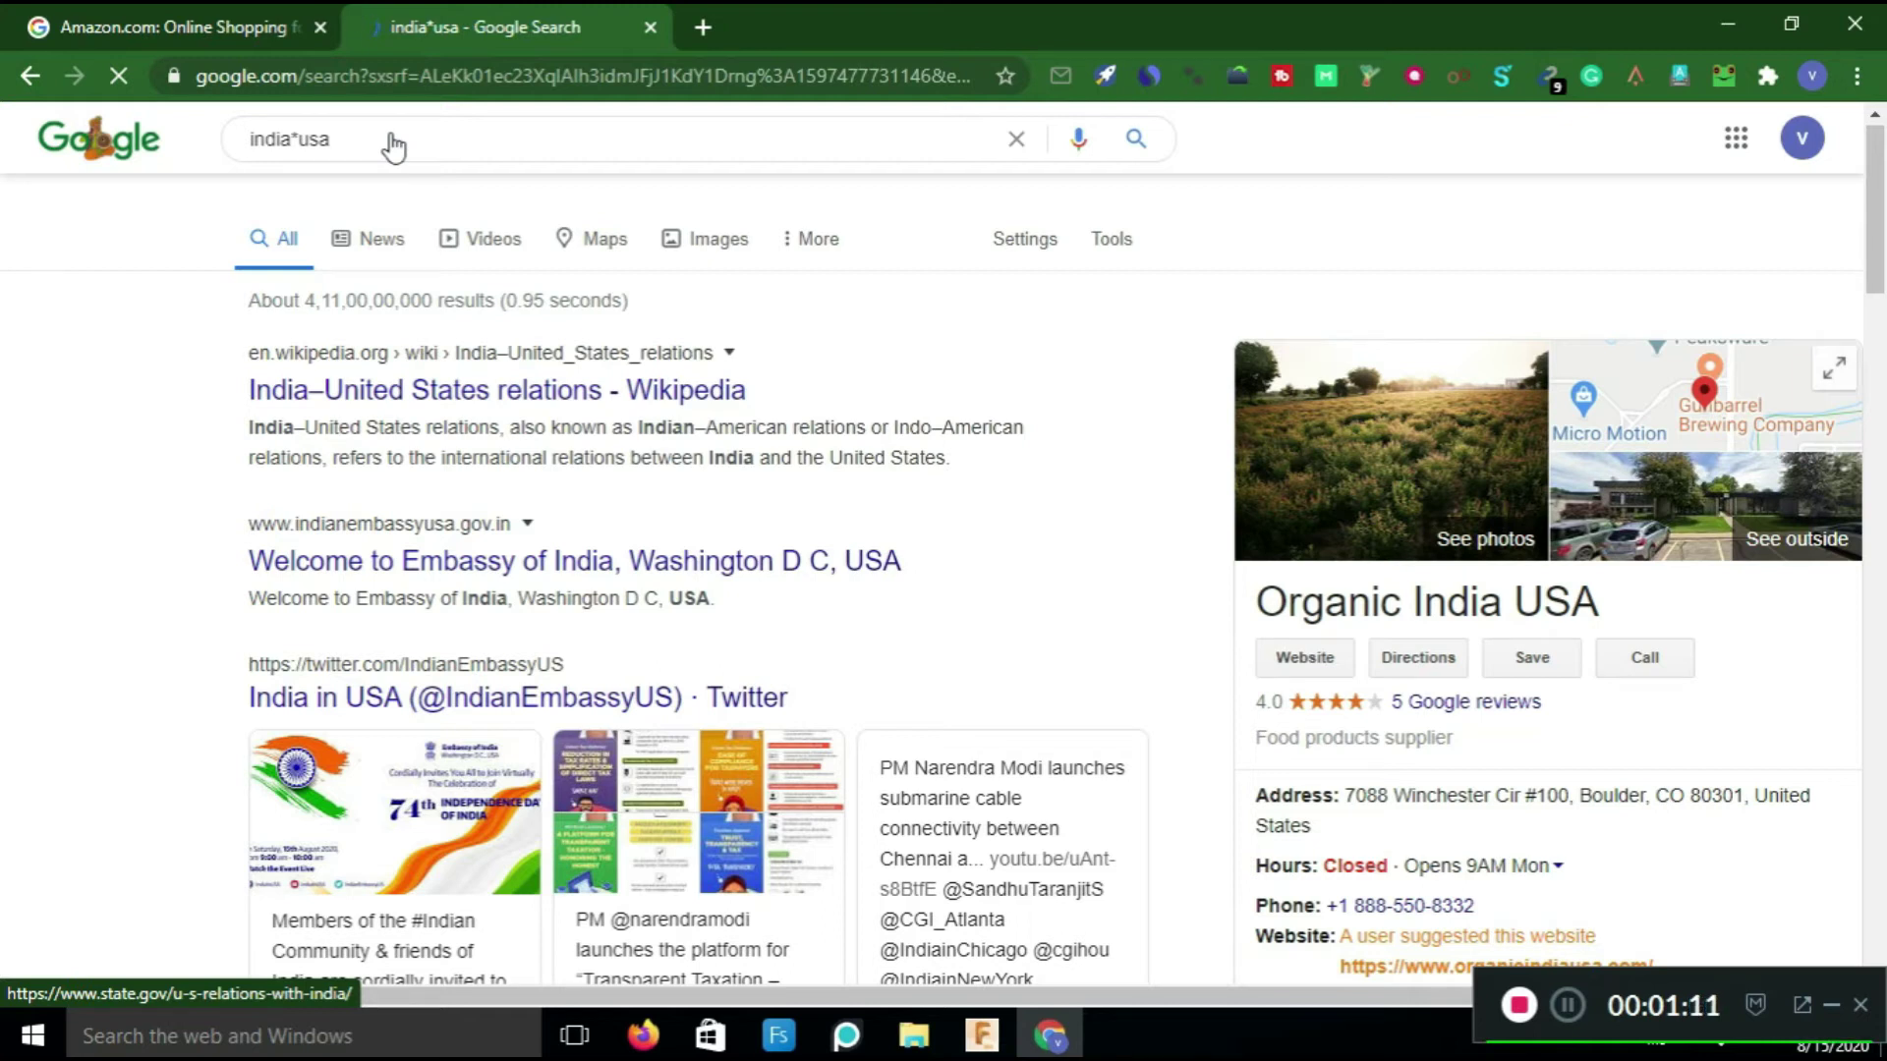
{"action": "left_click_drag", "start_coordinate": [304, 300], "coordinate": [439, 301]}
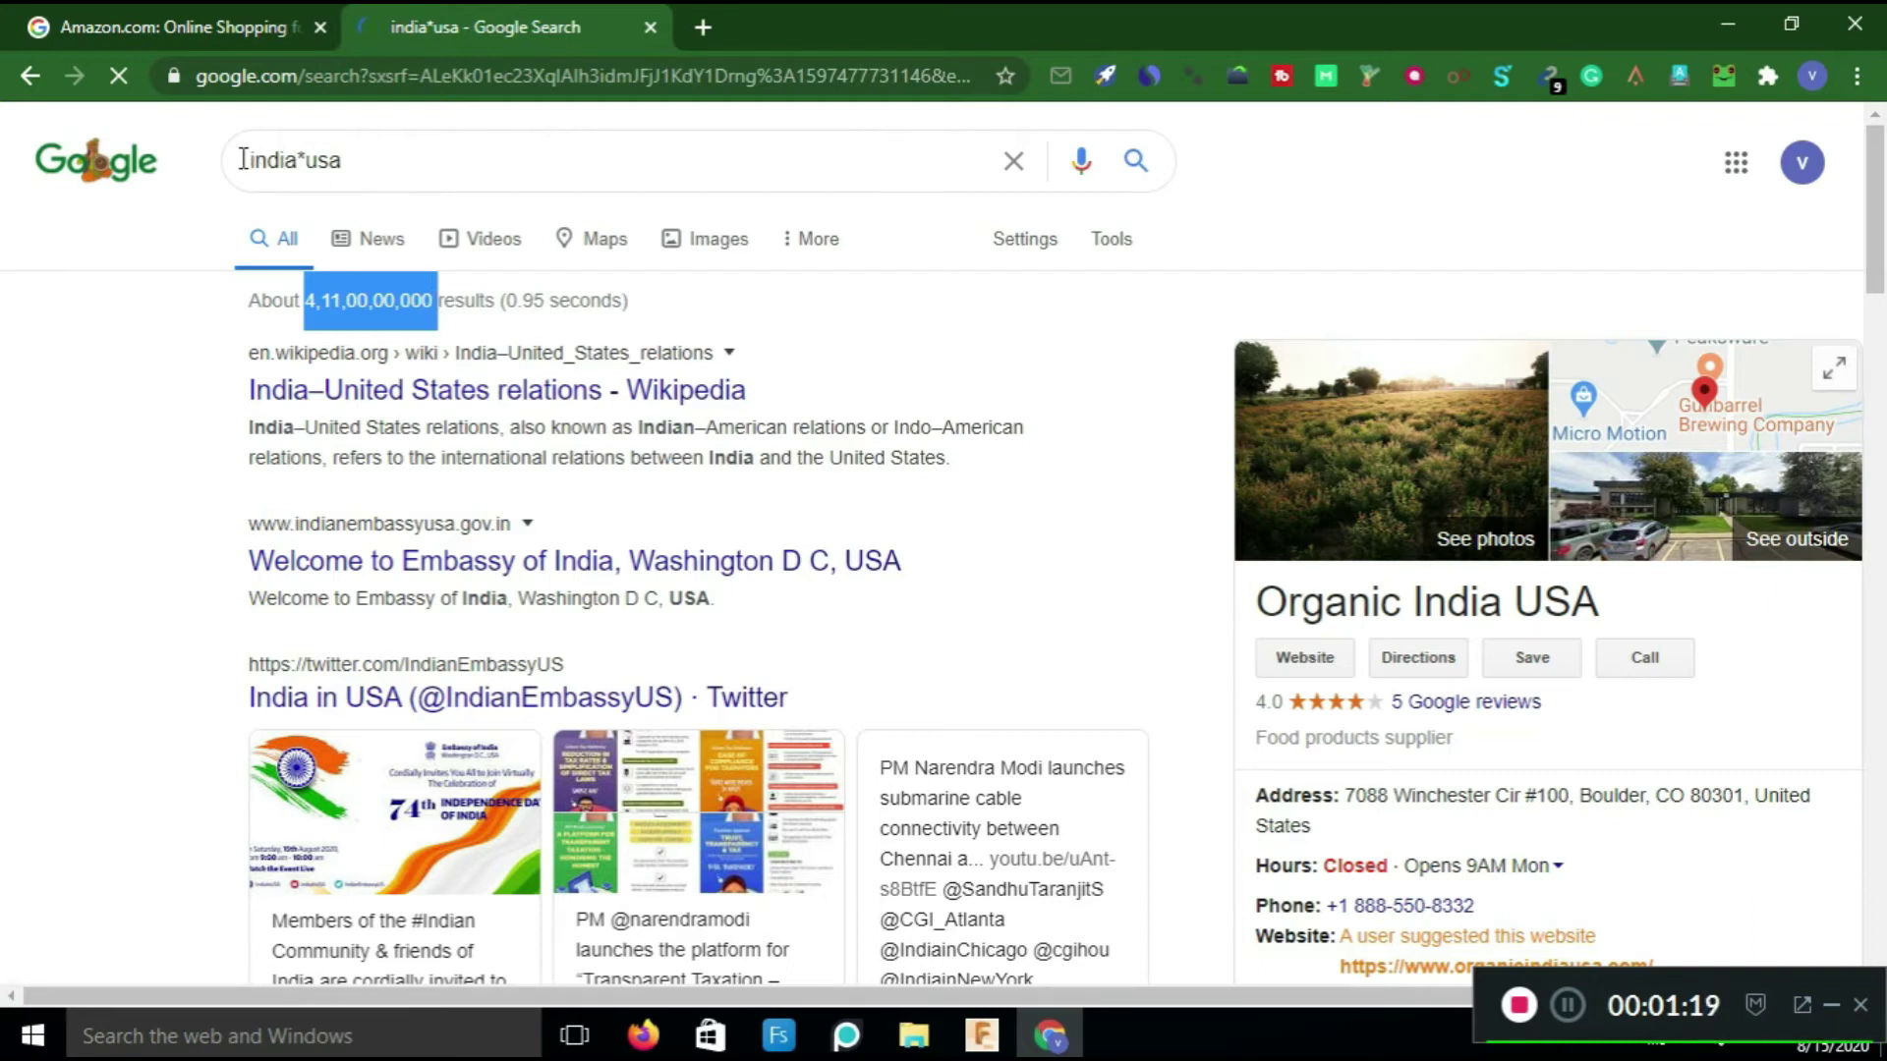
Search Google for "dog*cat" using the asterisk wildcard between the two words.
{"action": "left_click", "coordinate": [369, 83]}
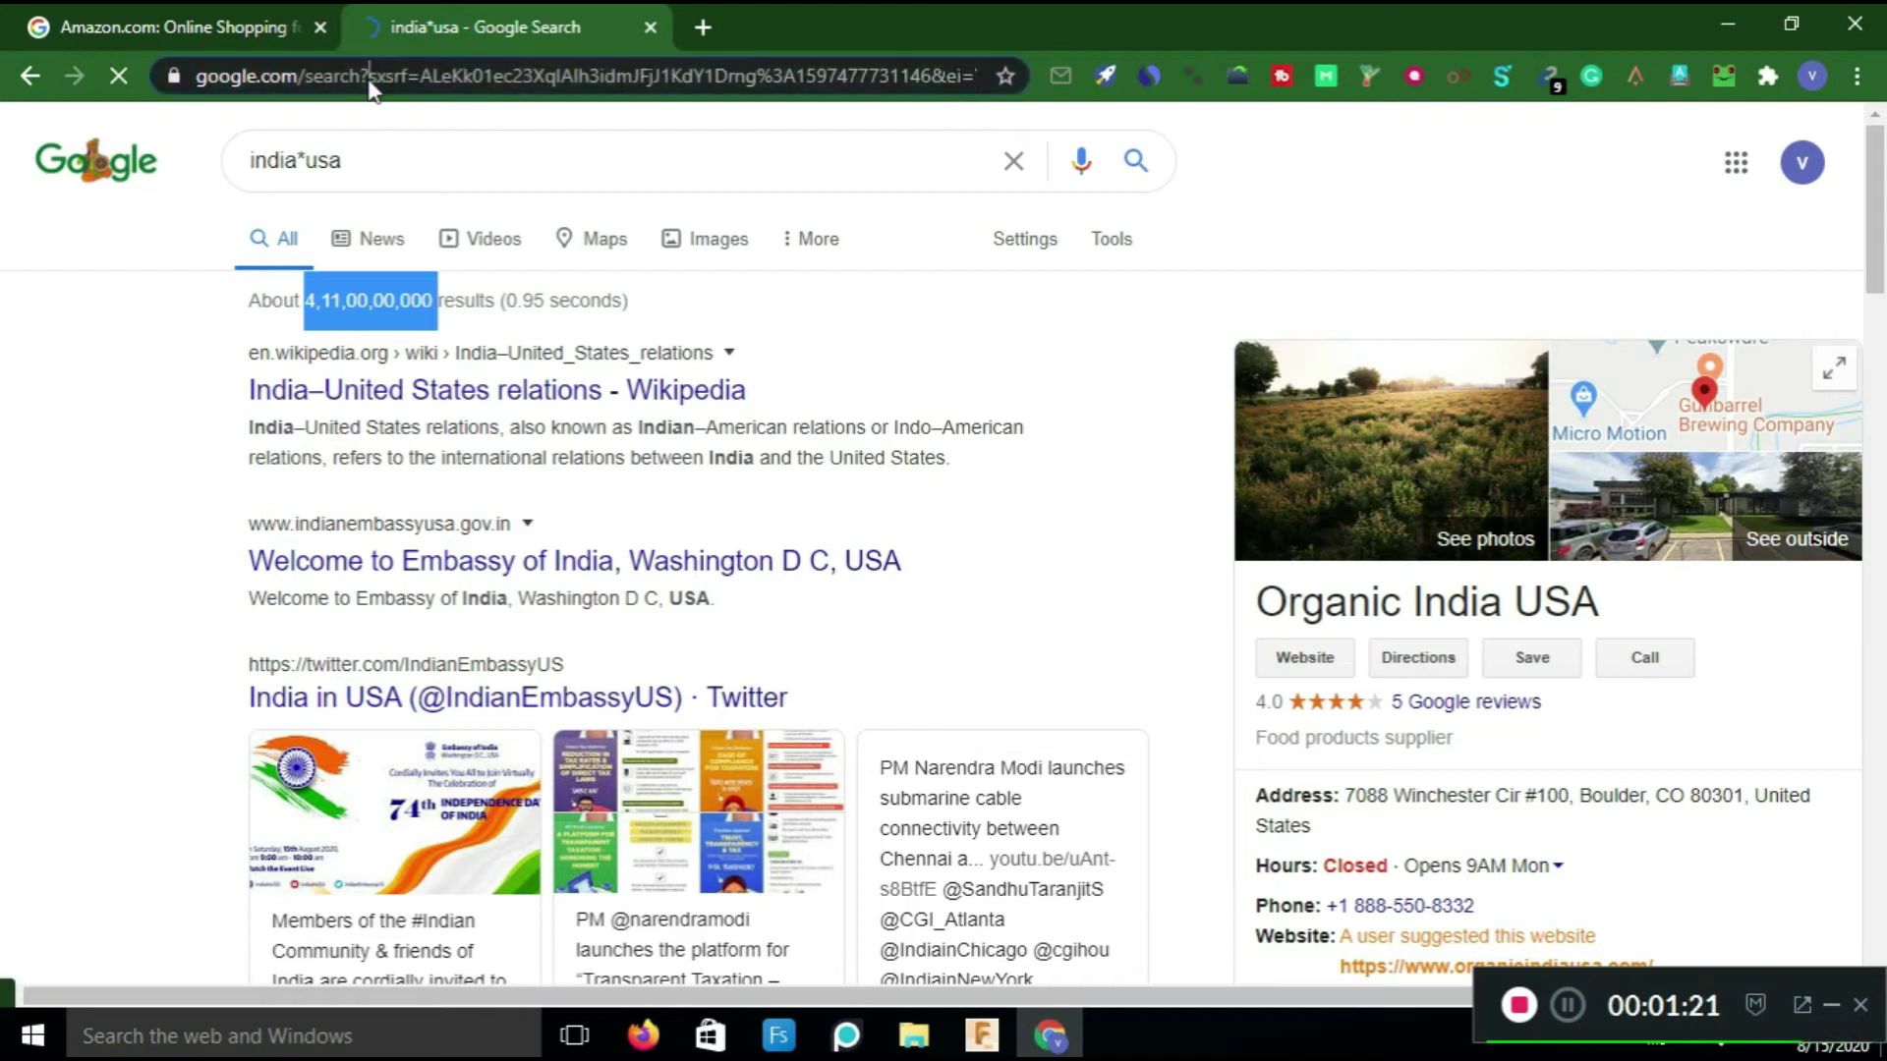
{"action": "type", "text": "dog"}
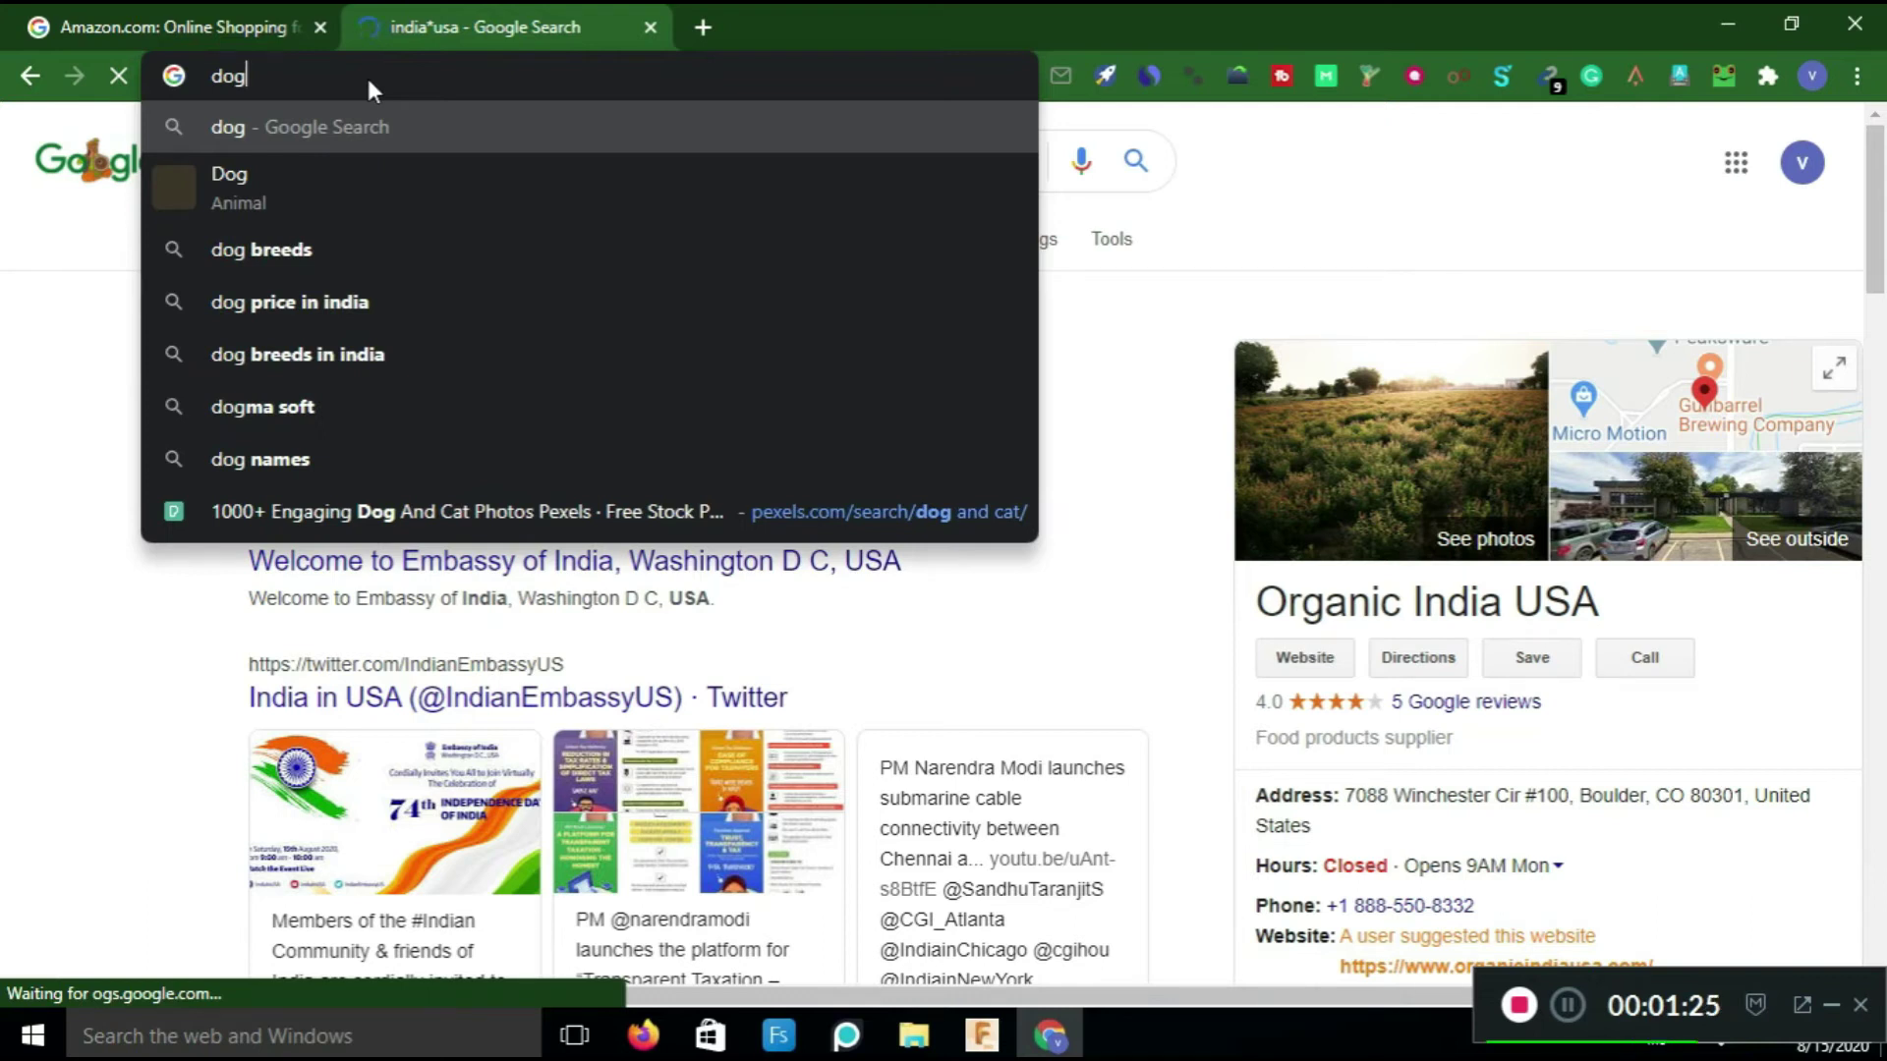
{"action": "type", "text": "*cat"}
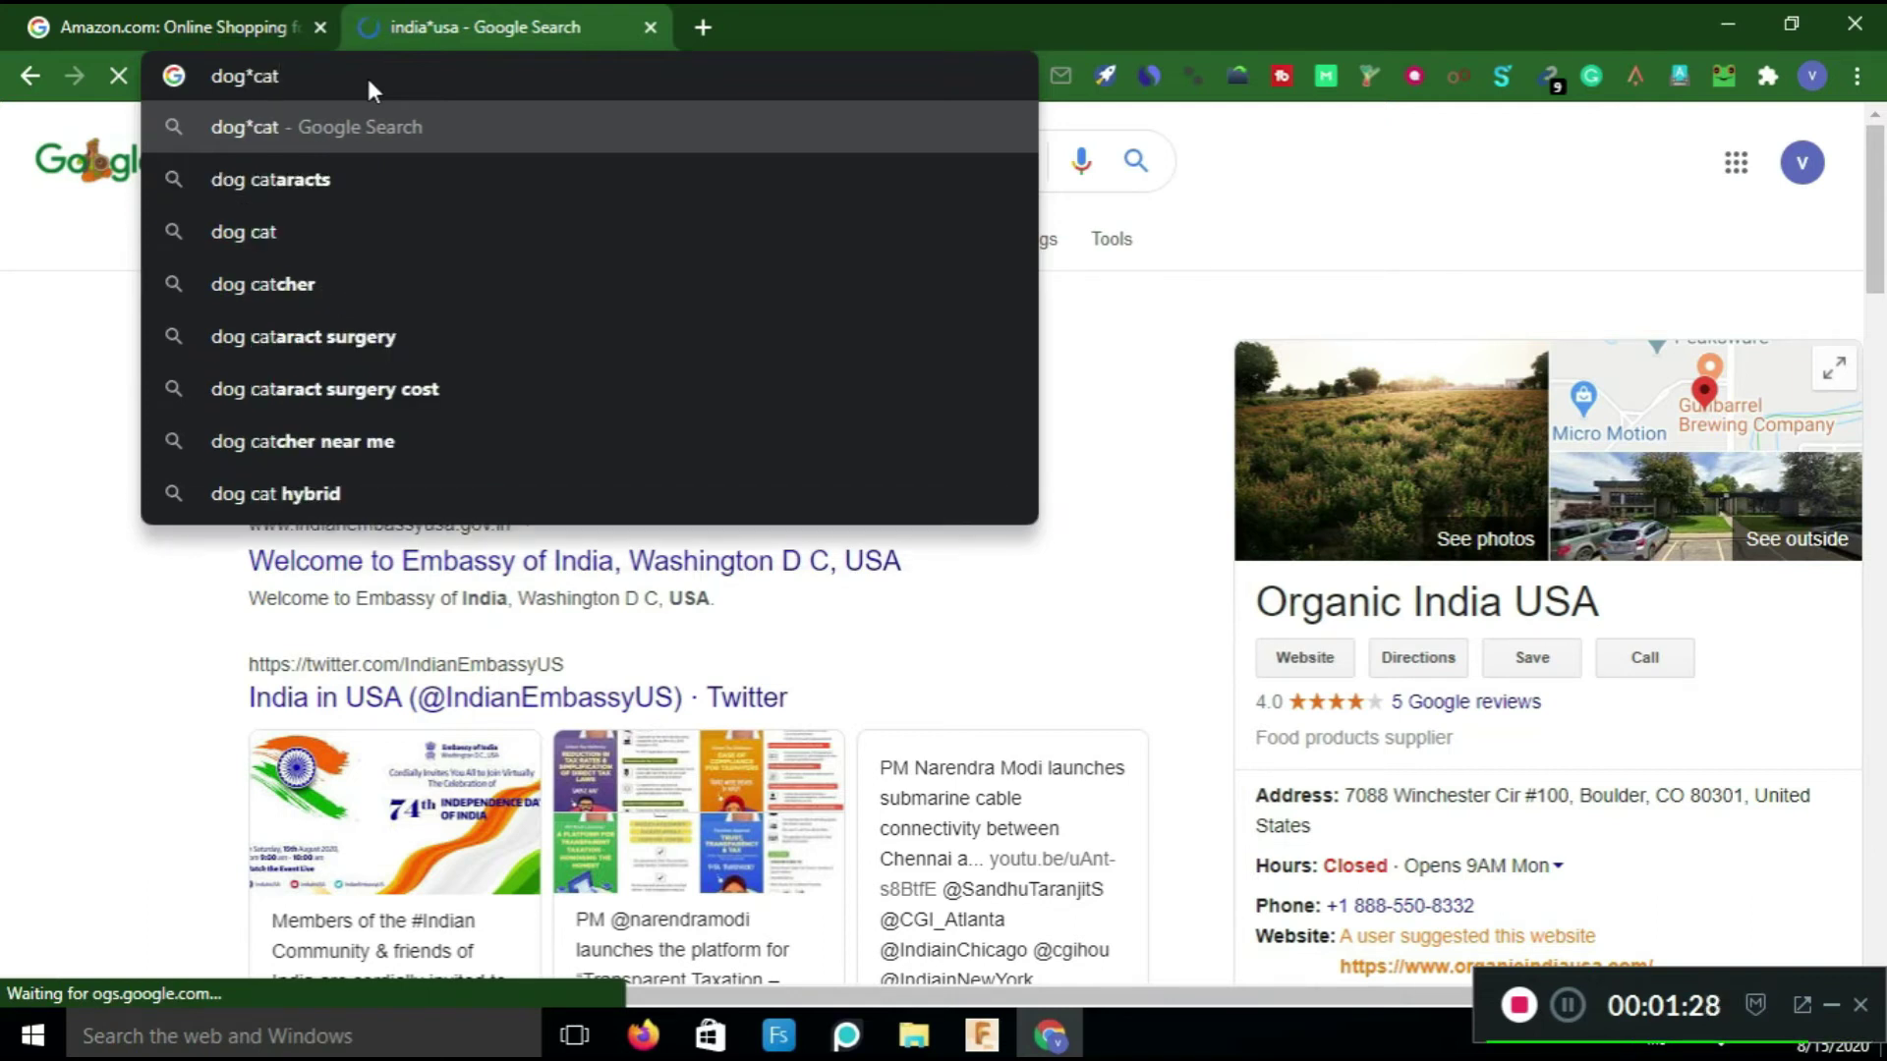
{"action": "key", "text": "Return"}
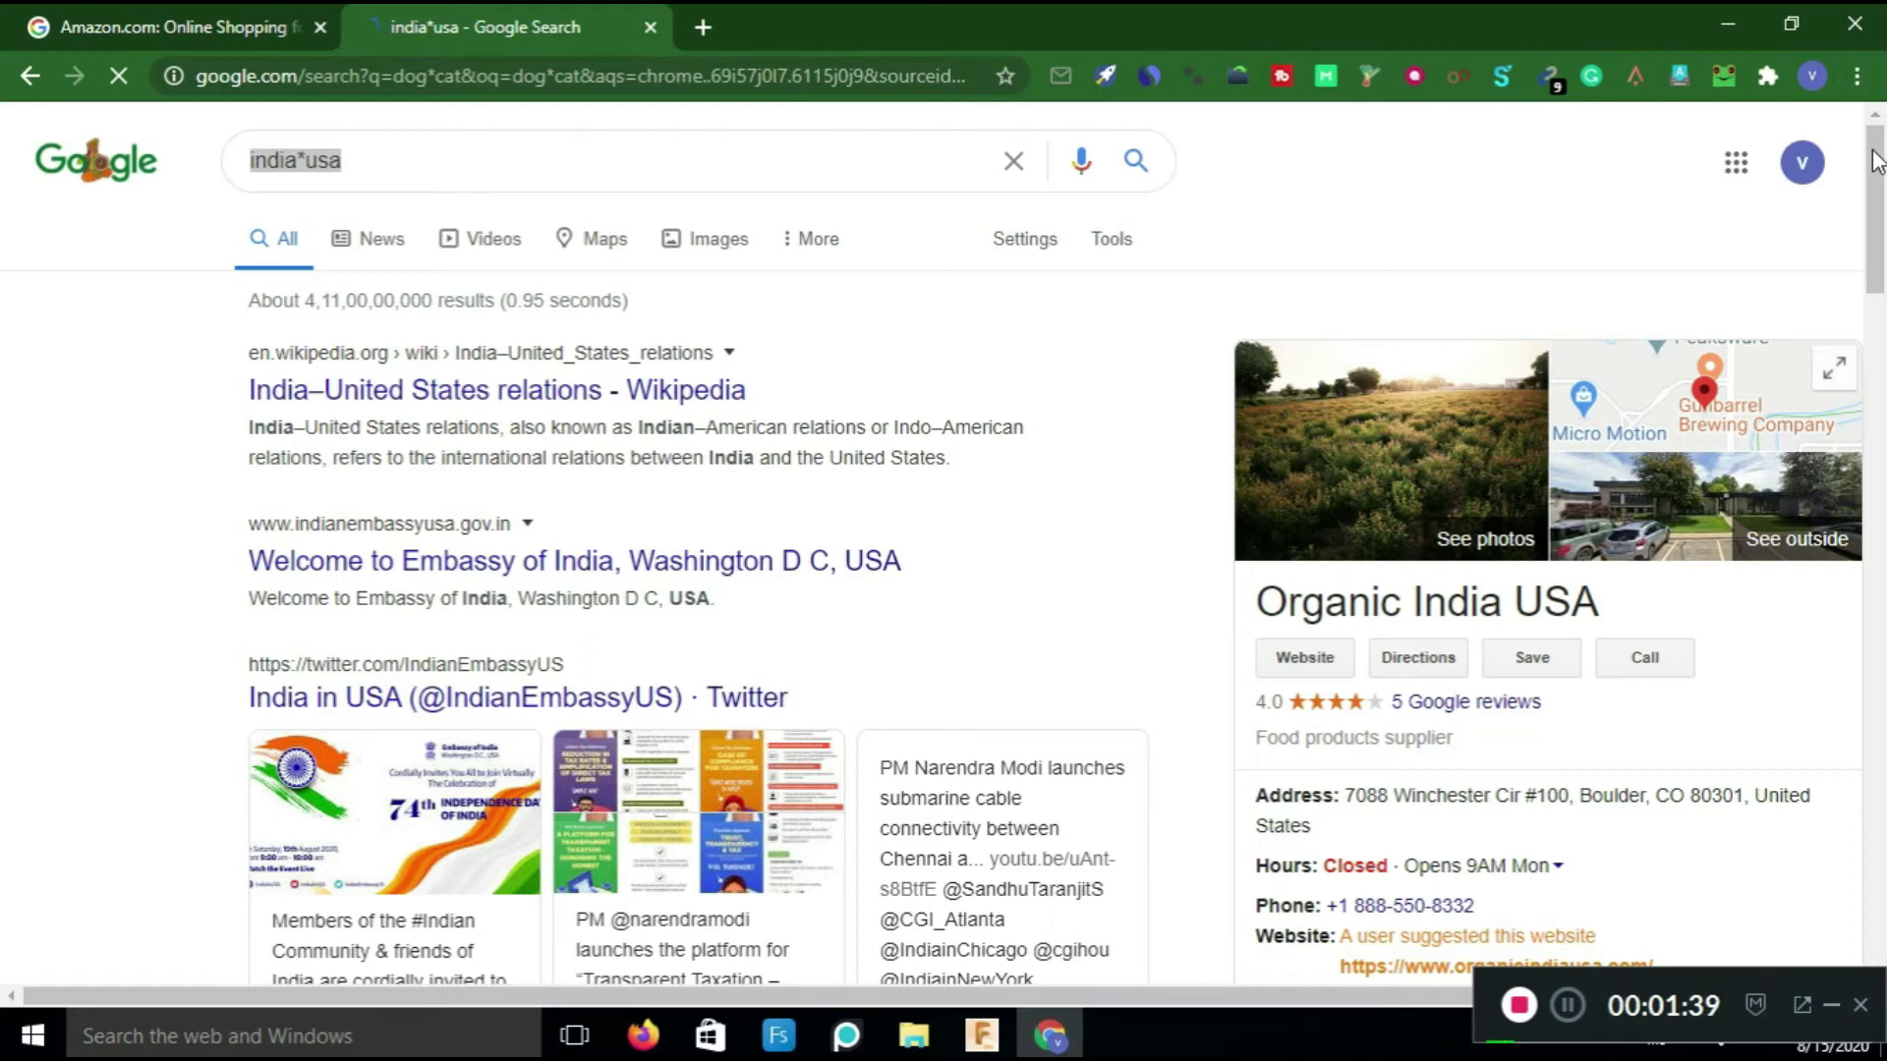
Look through the dog*cat results for titles combining both animals, highlight part of the first title, and return to the beginning.
{"action": "left_click_drag", "start_coordinate": [1874, 162], "coordinate": [1343, 28]}
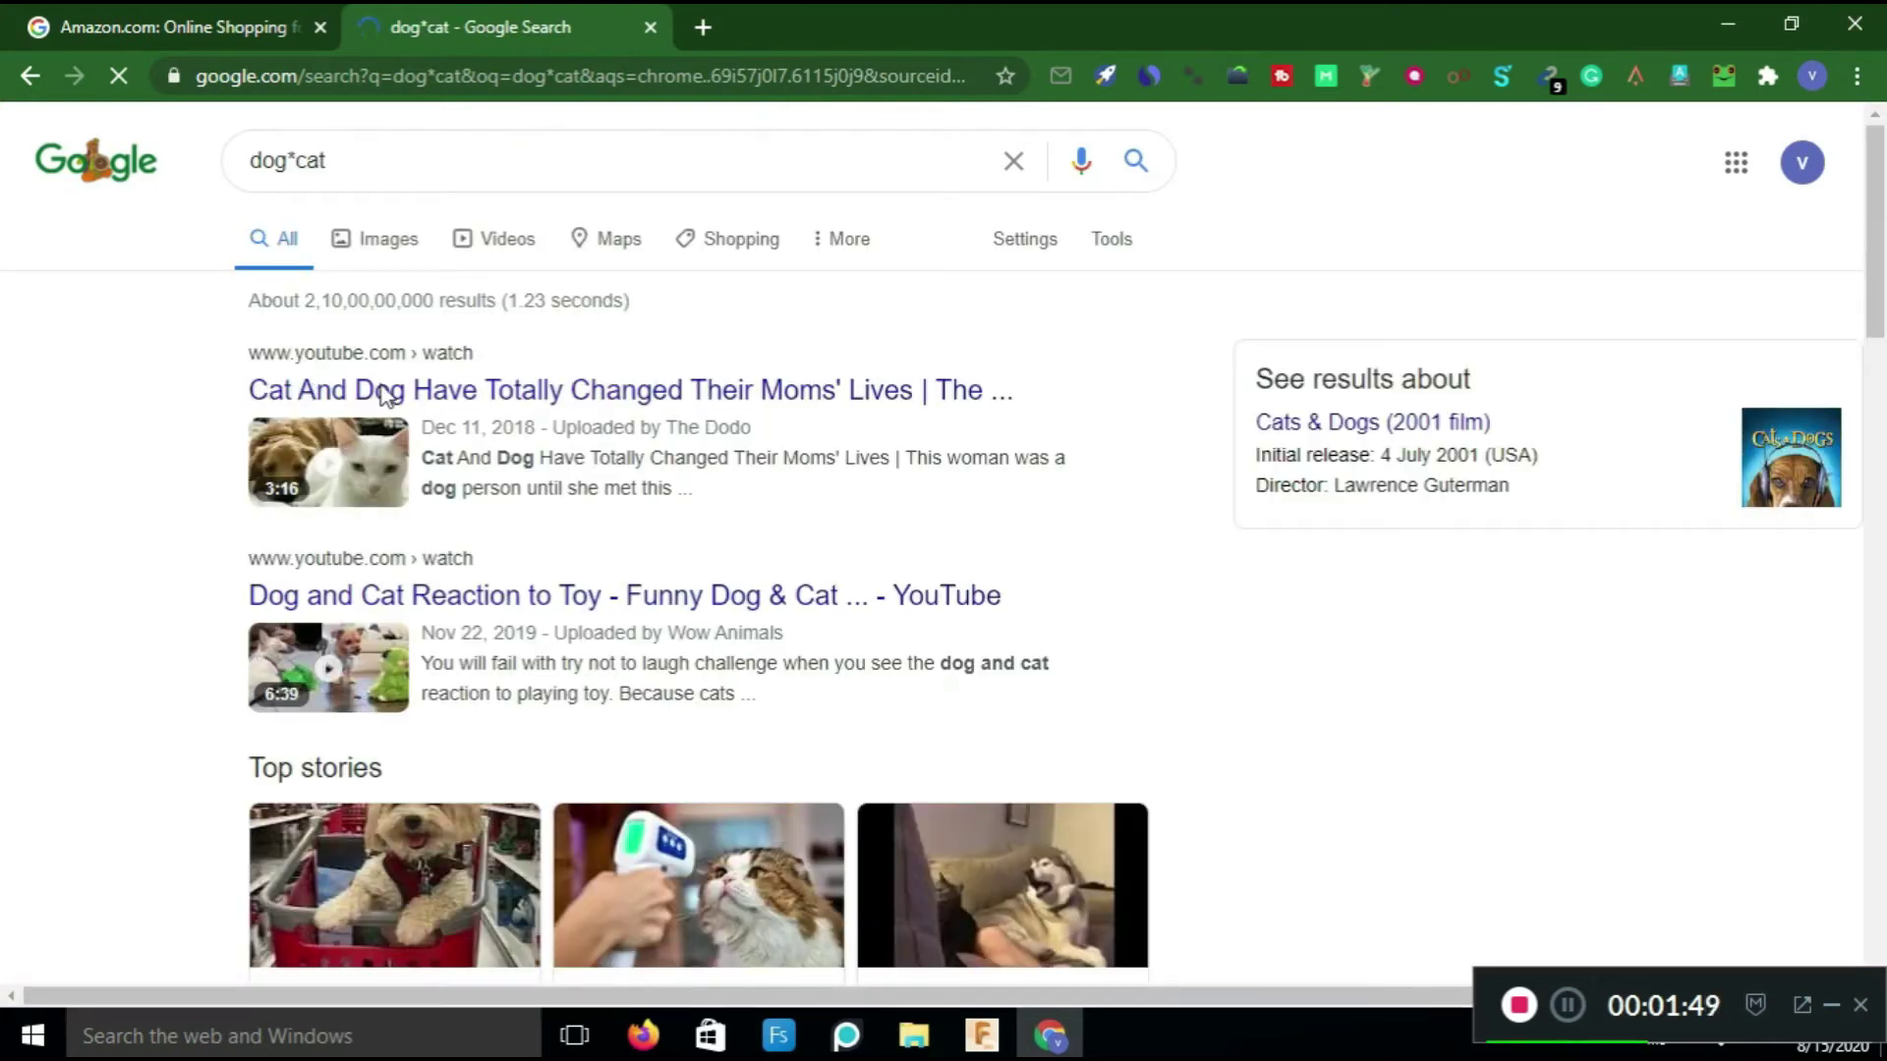
{"action": "left_click_drag", "start_coordinate": [384, 396], "coordinate": [250, 393]}
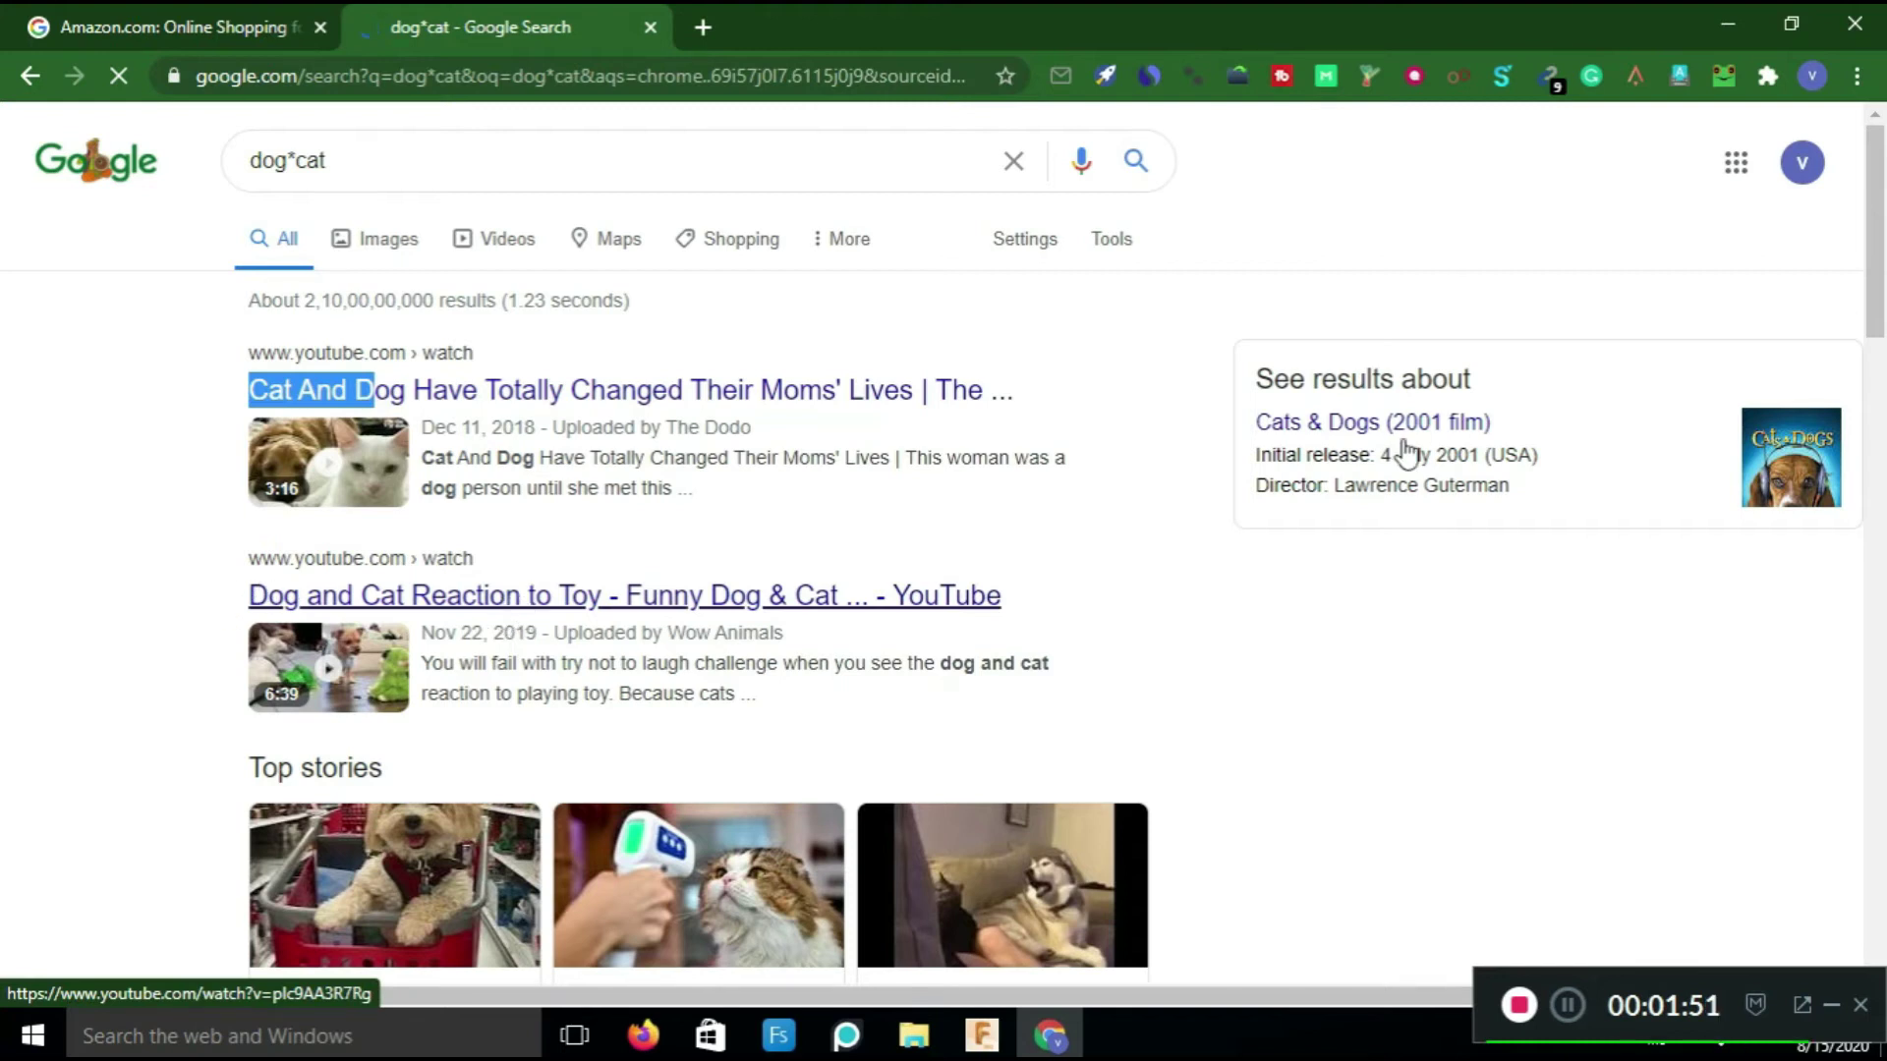
{"action": "left_click_drag", "start_coordinate": [1882, 253], "coordinate": [1882, 442]}
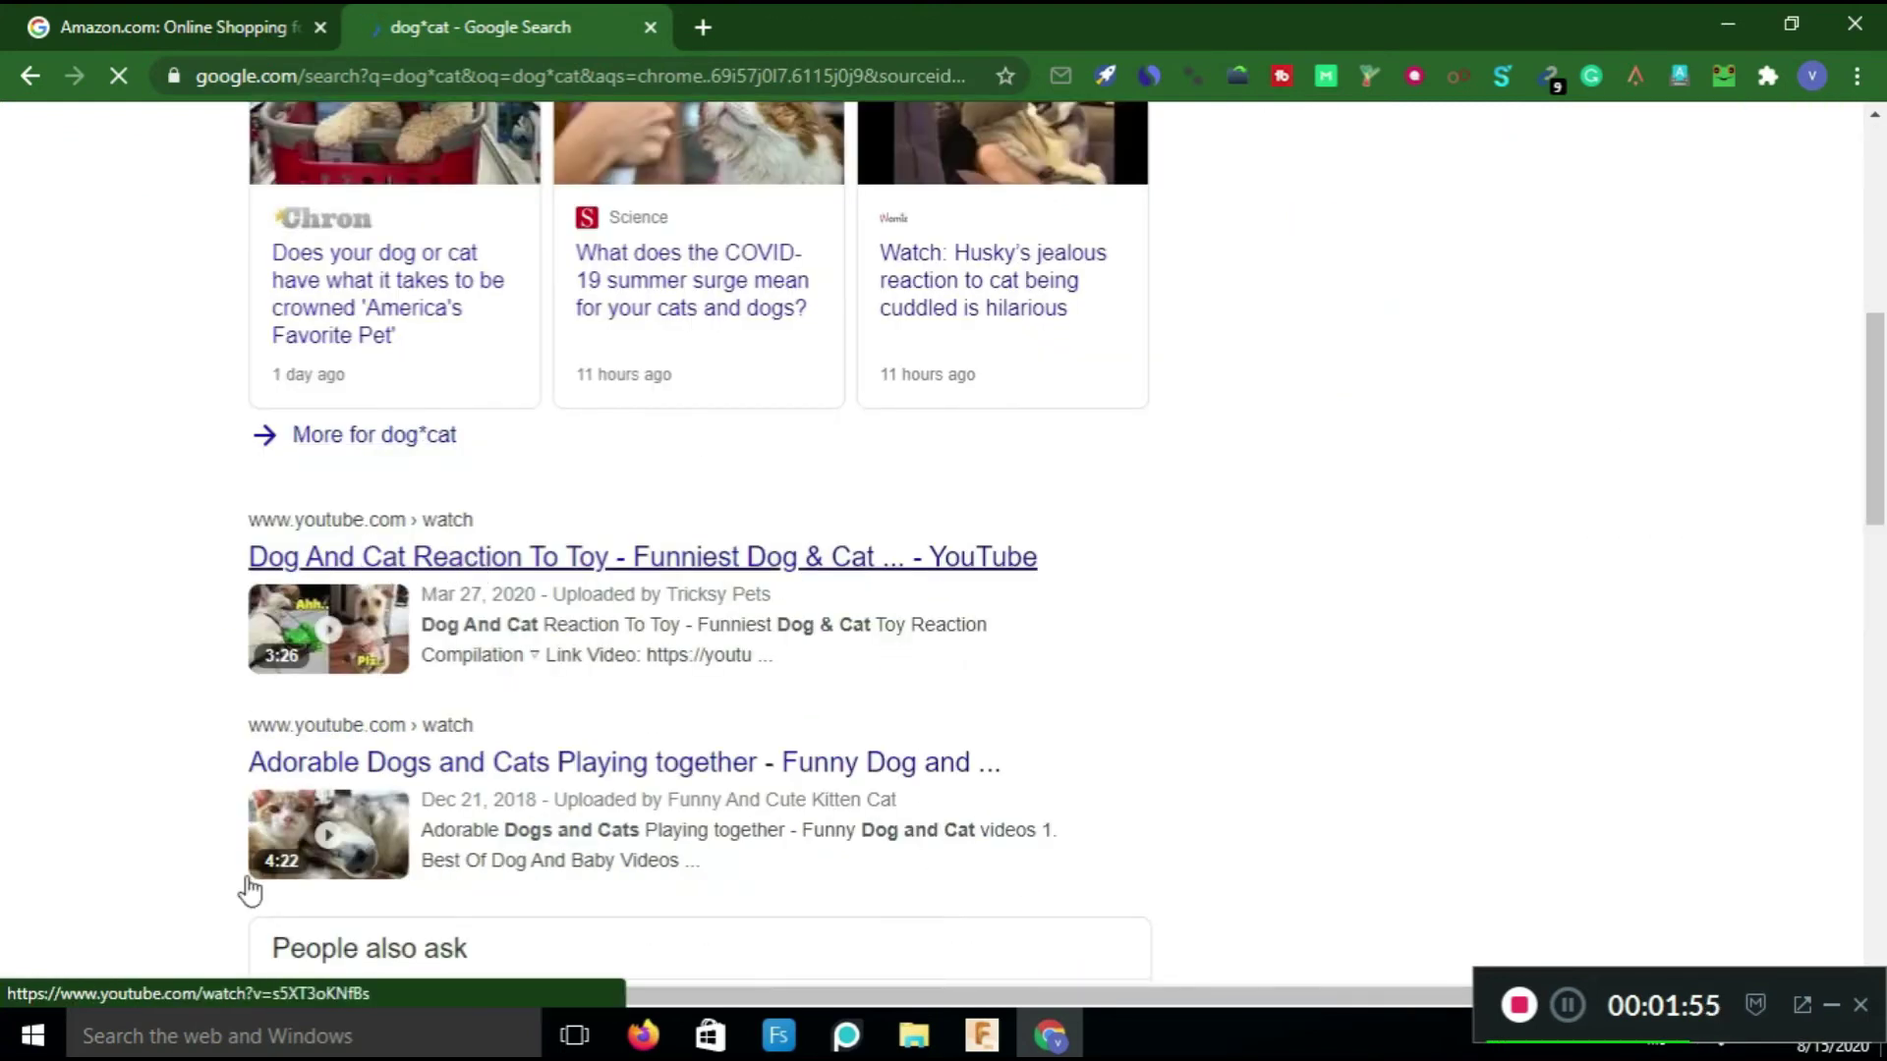
{"action": "left_click", "coordinate": [436, 773]}
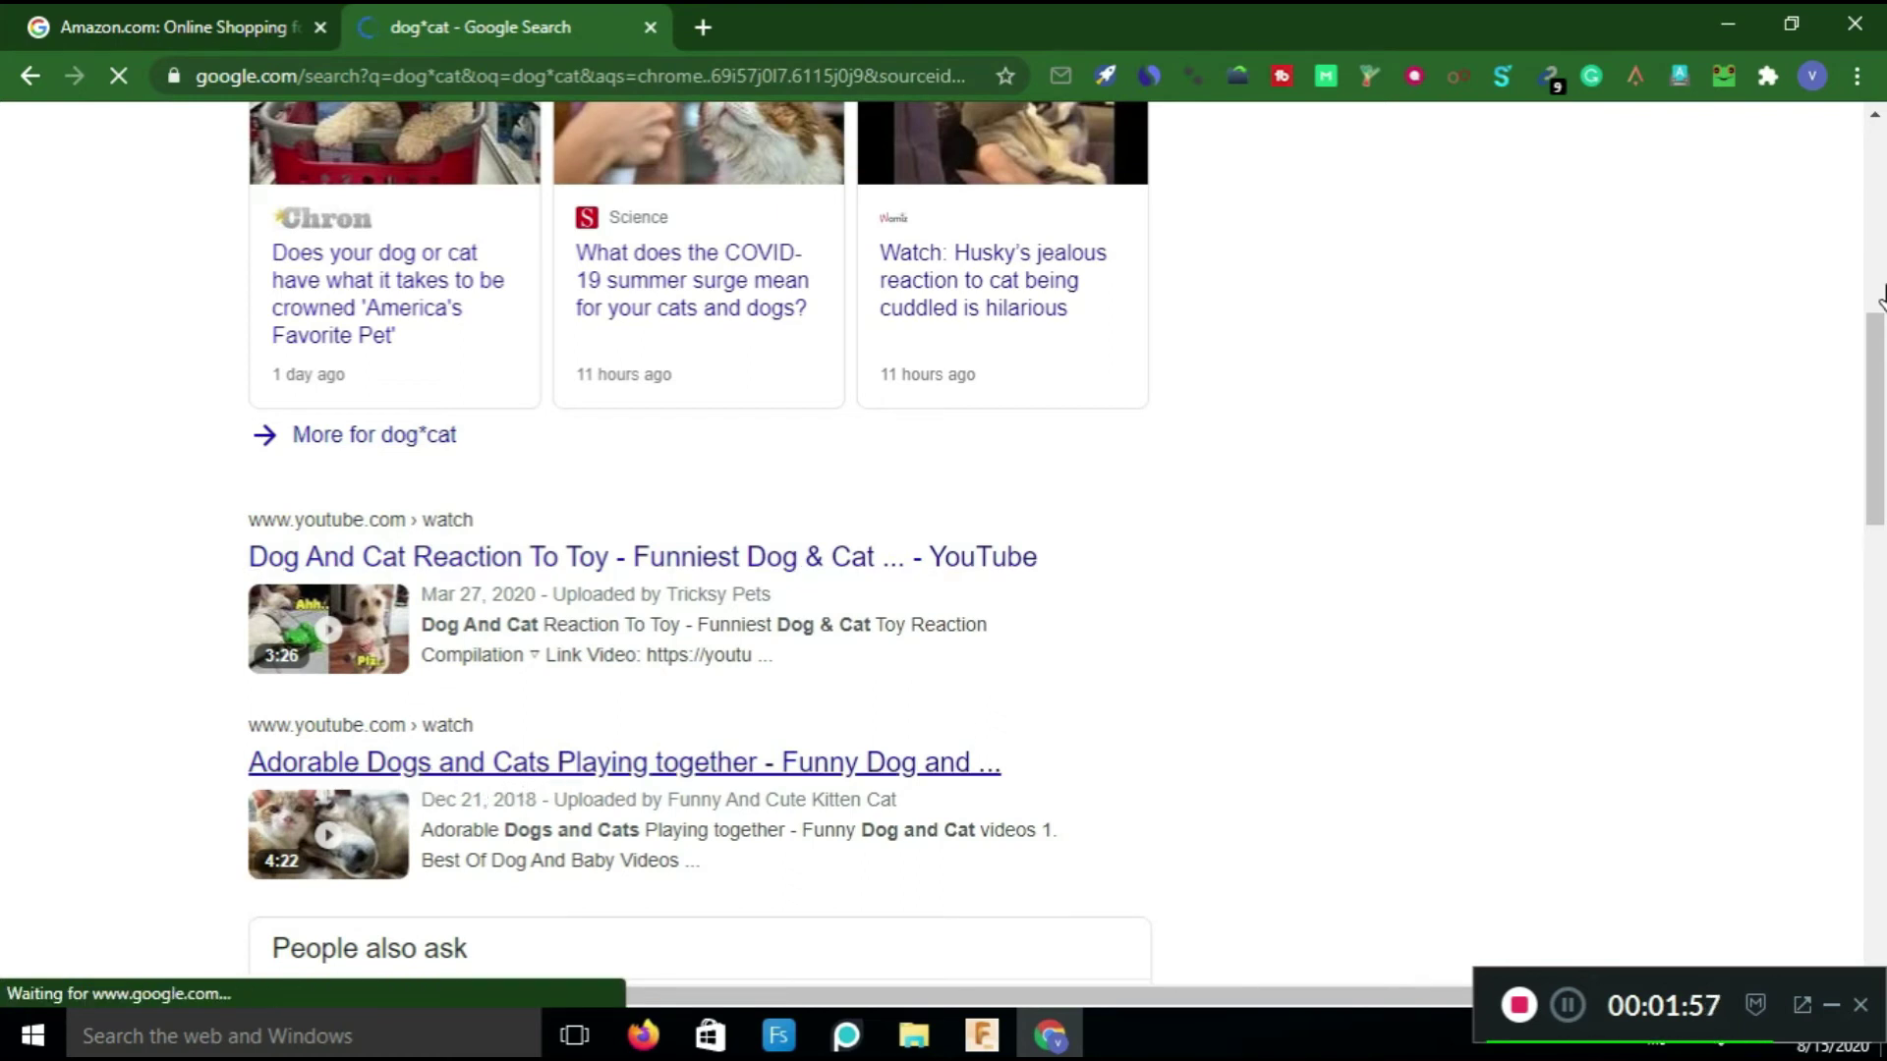
{"action": "left_click_drag", "start_coordinate": [1879, 344], "coordinate": [1879, 594]}
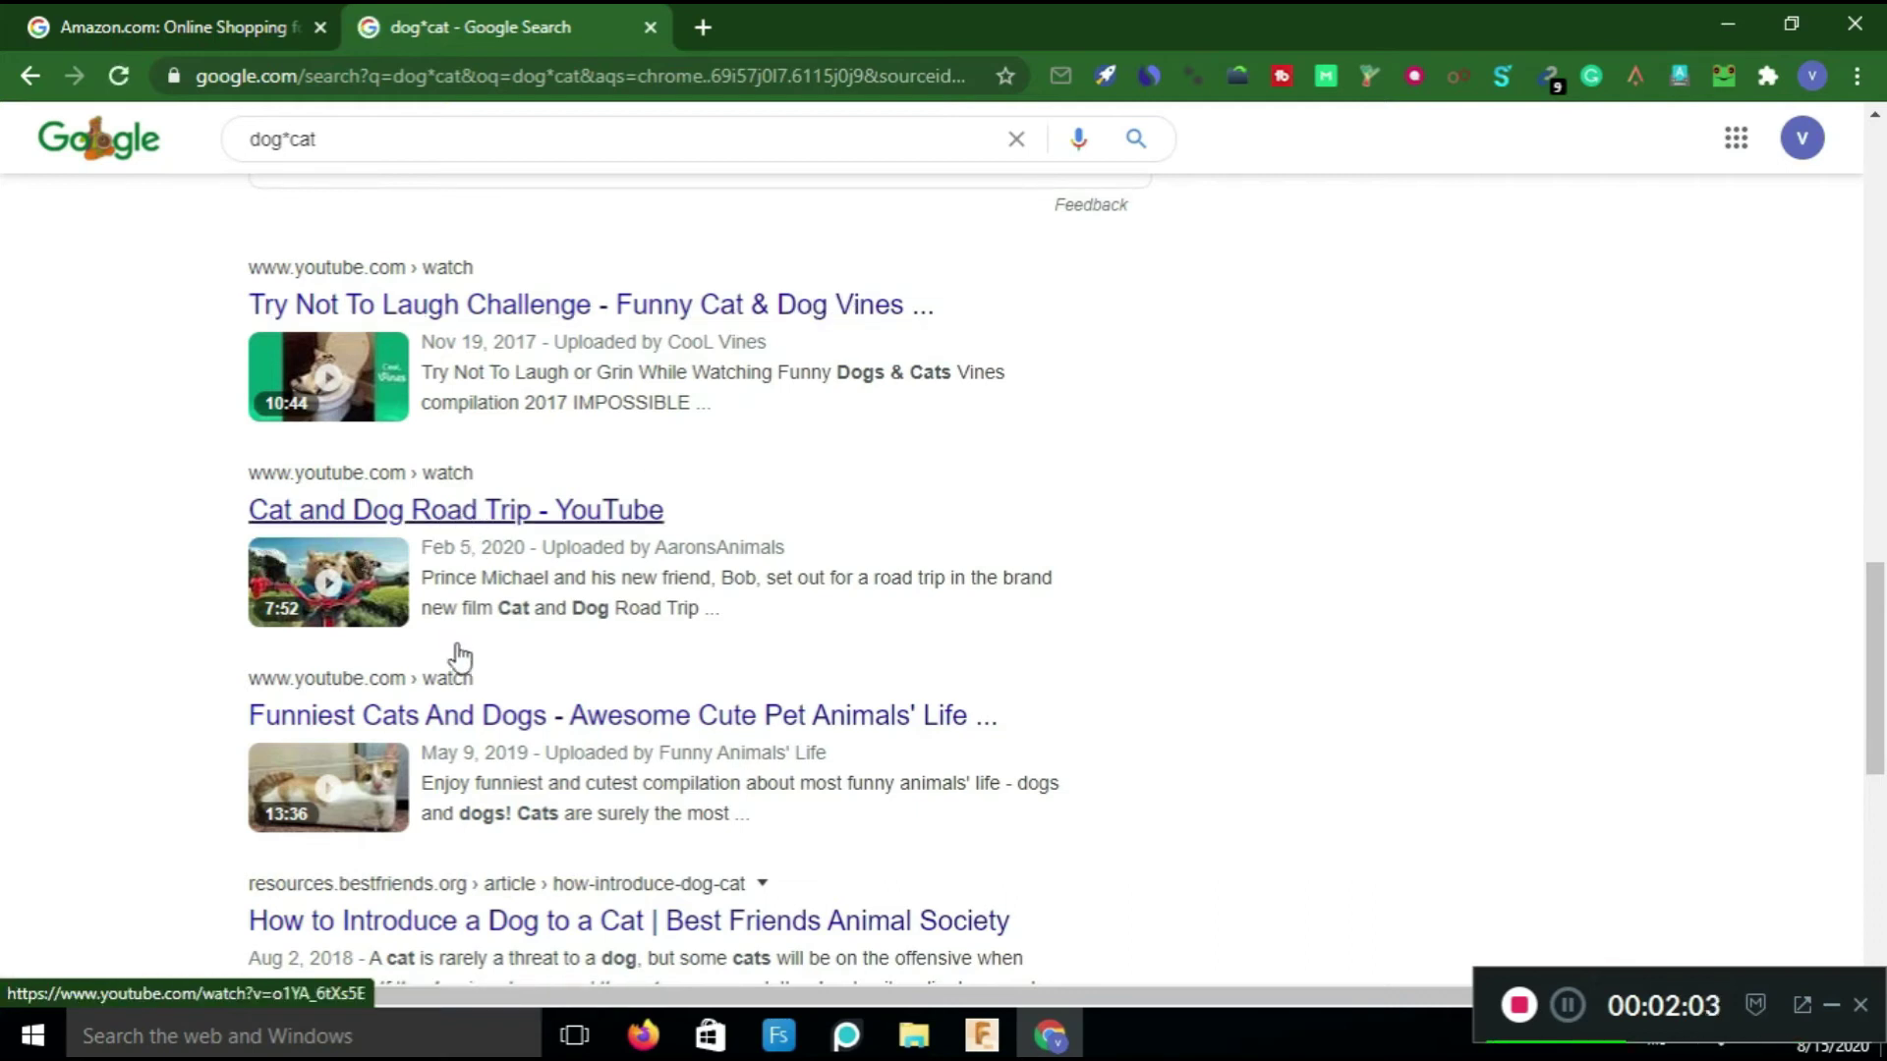
{"action": "left_click_drag", "start_coordinate": [1881, 648], "coordinate": [1881, 236]}
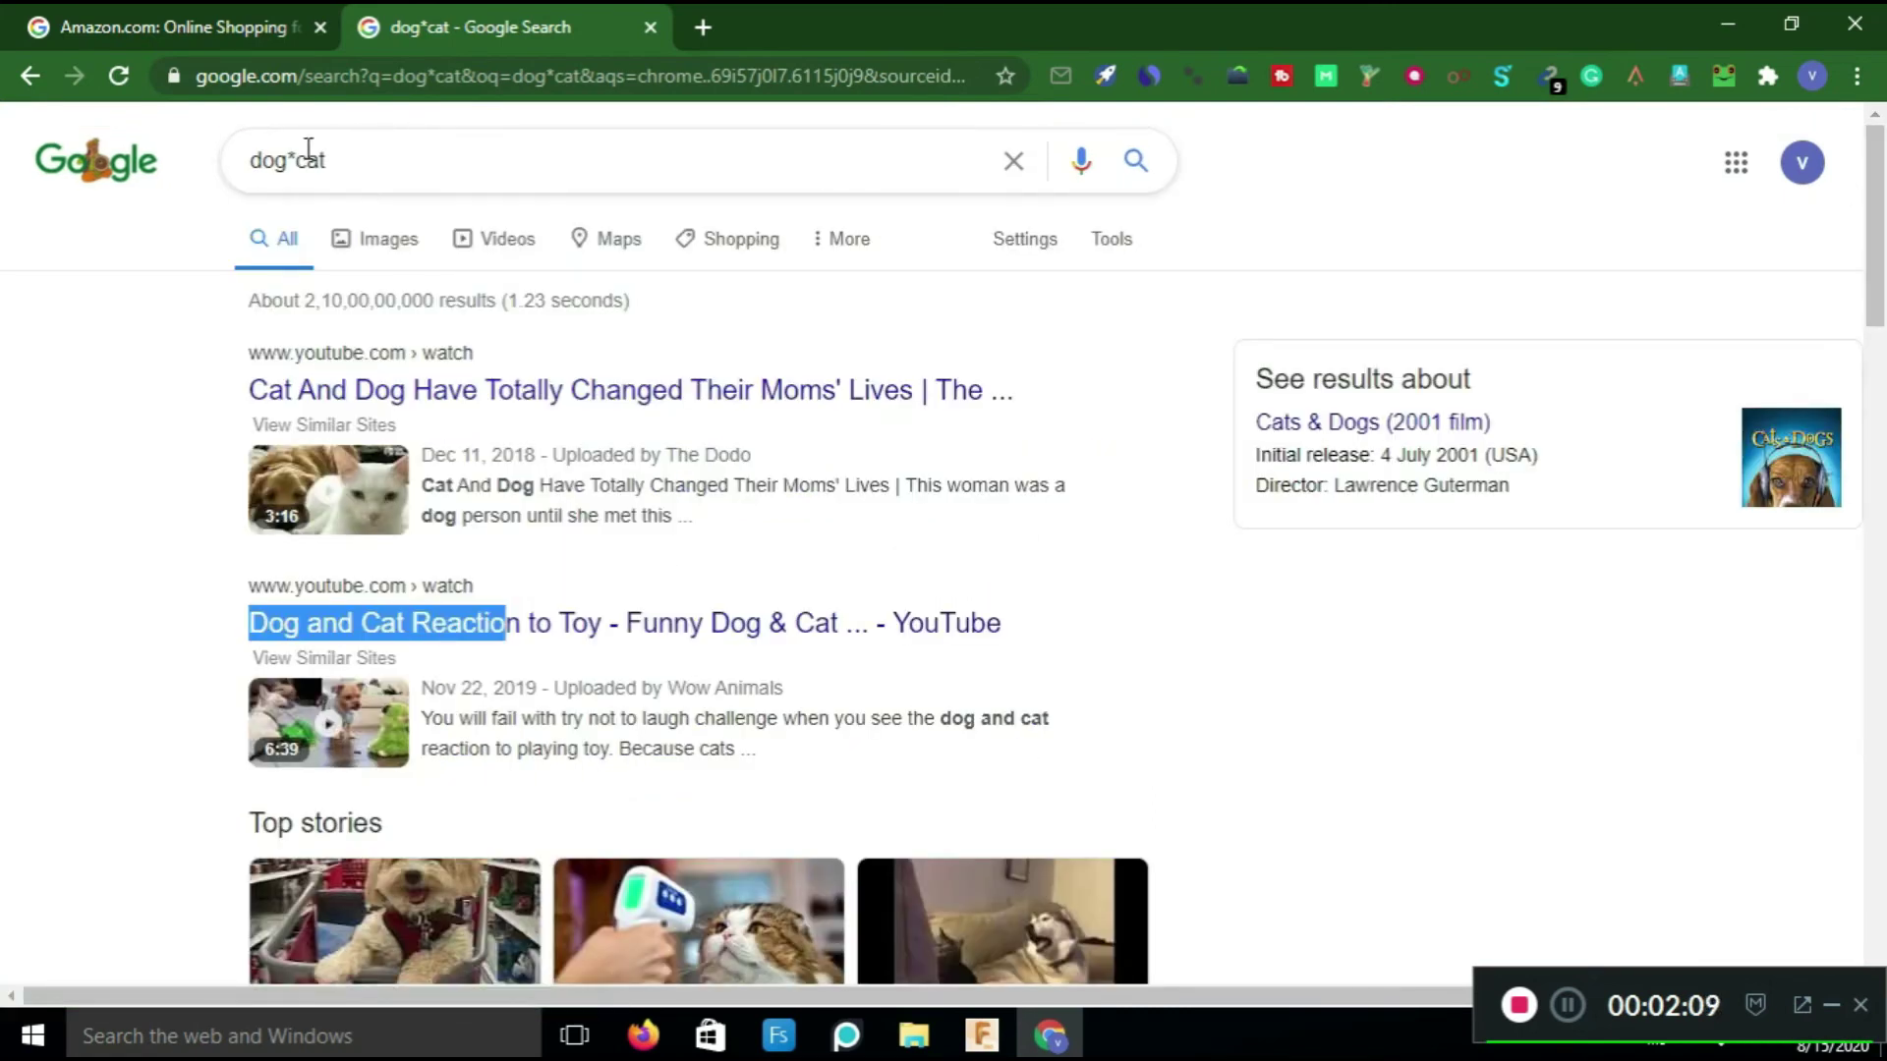
Highlight the asterisk in the dog*cat query, then the whole query.
{"action": "left_click_drag", "start_coordinate": [309, 154], "coordinate": [287, 156]}
{"action": "left_click", "coordinate": [358, 162]}
{"action": "key", "text": "ctrl+a"}
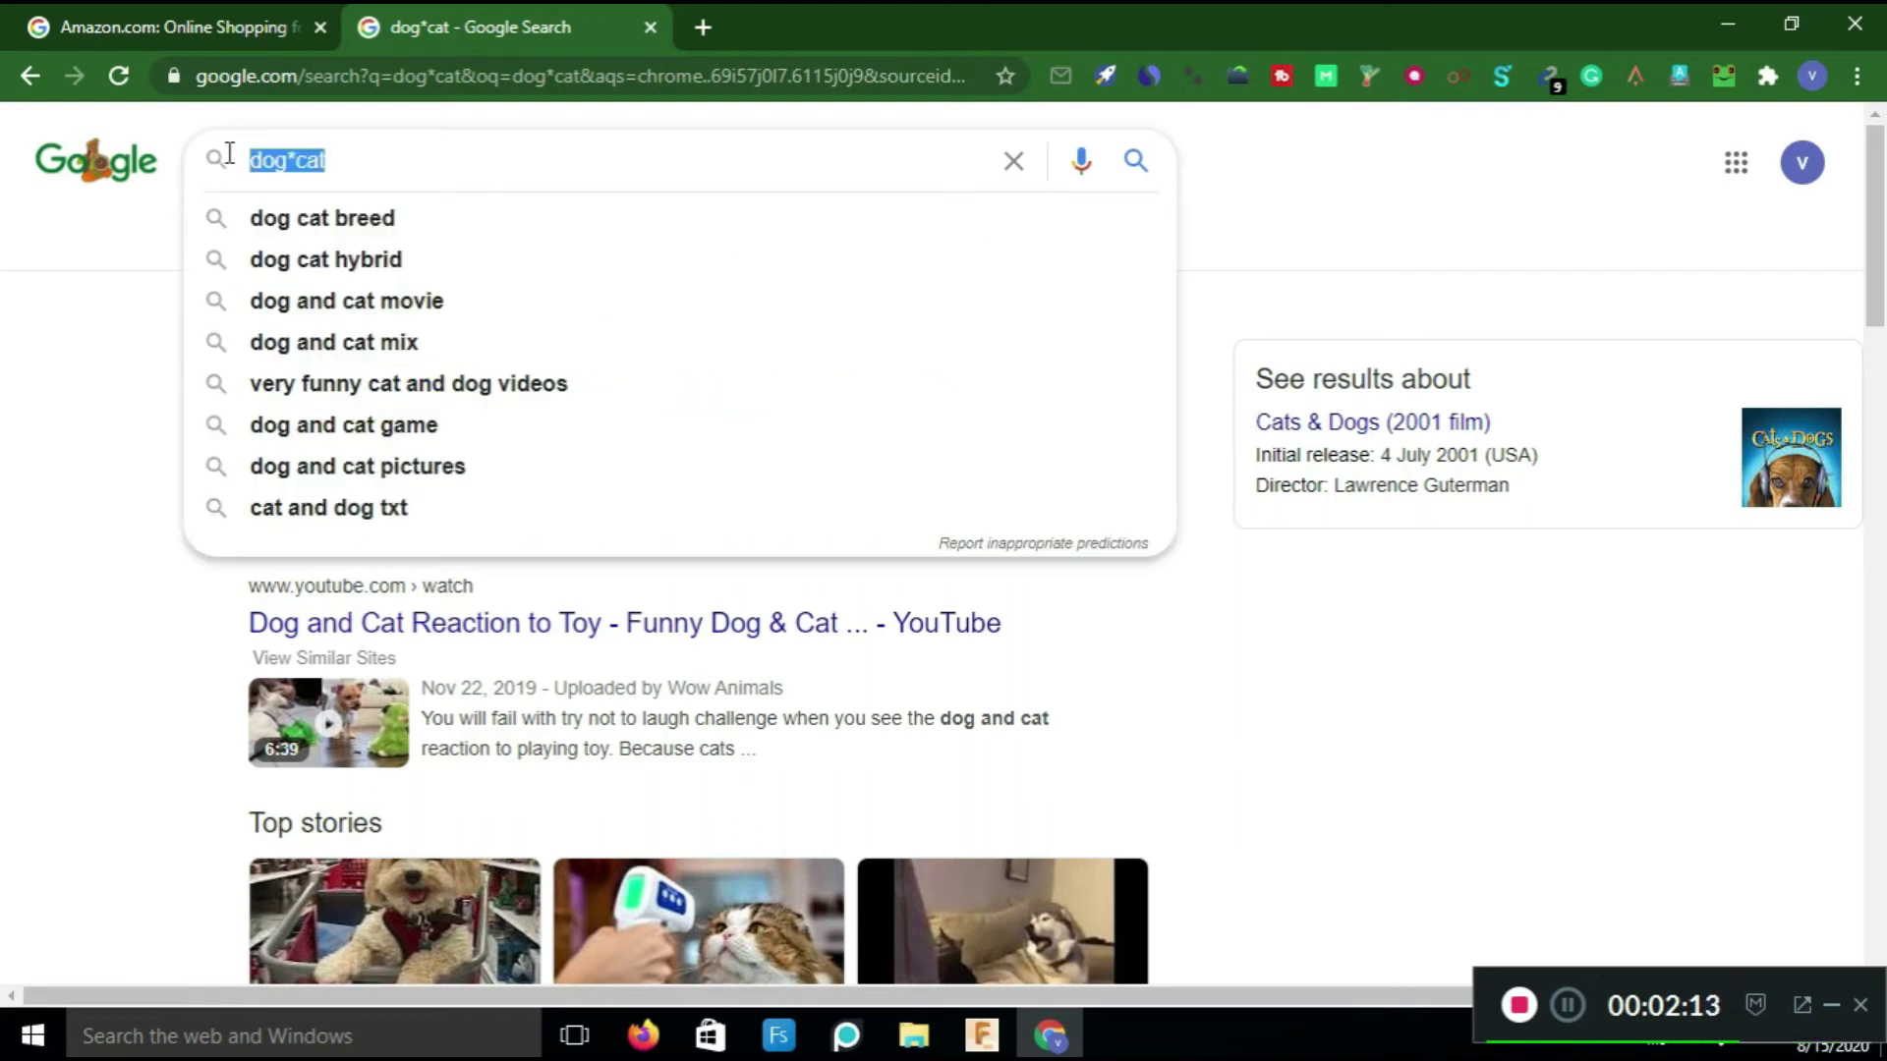
{"action": "left_click", "coordinate": [350, 172]}
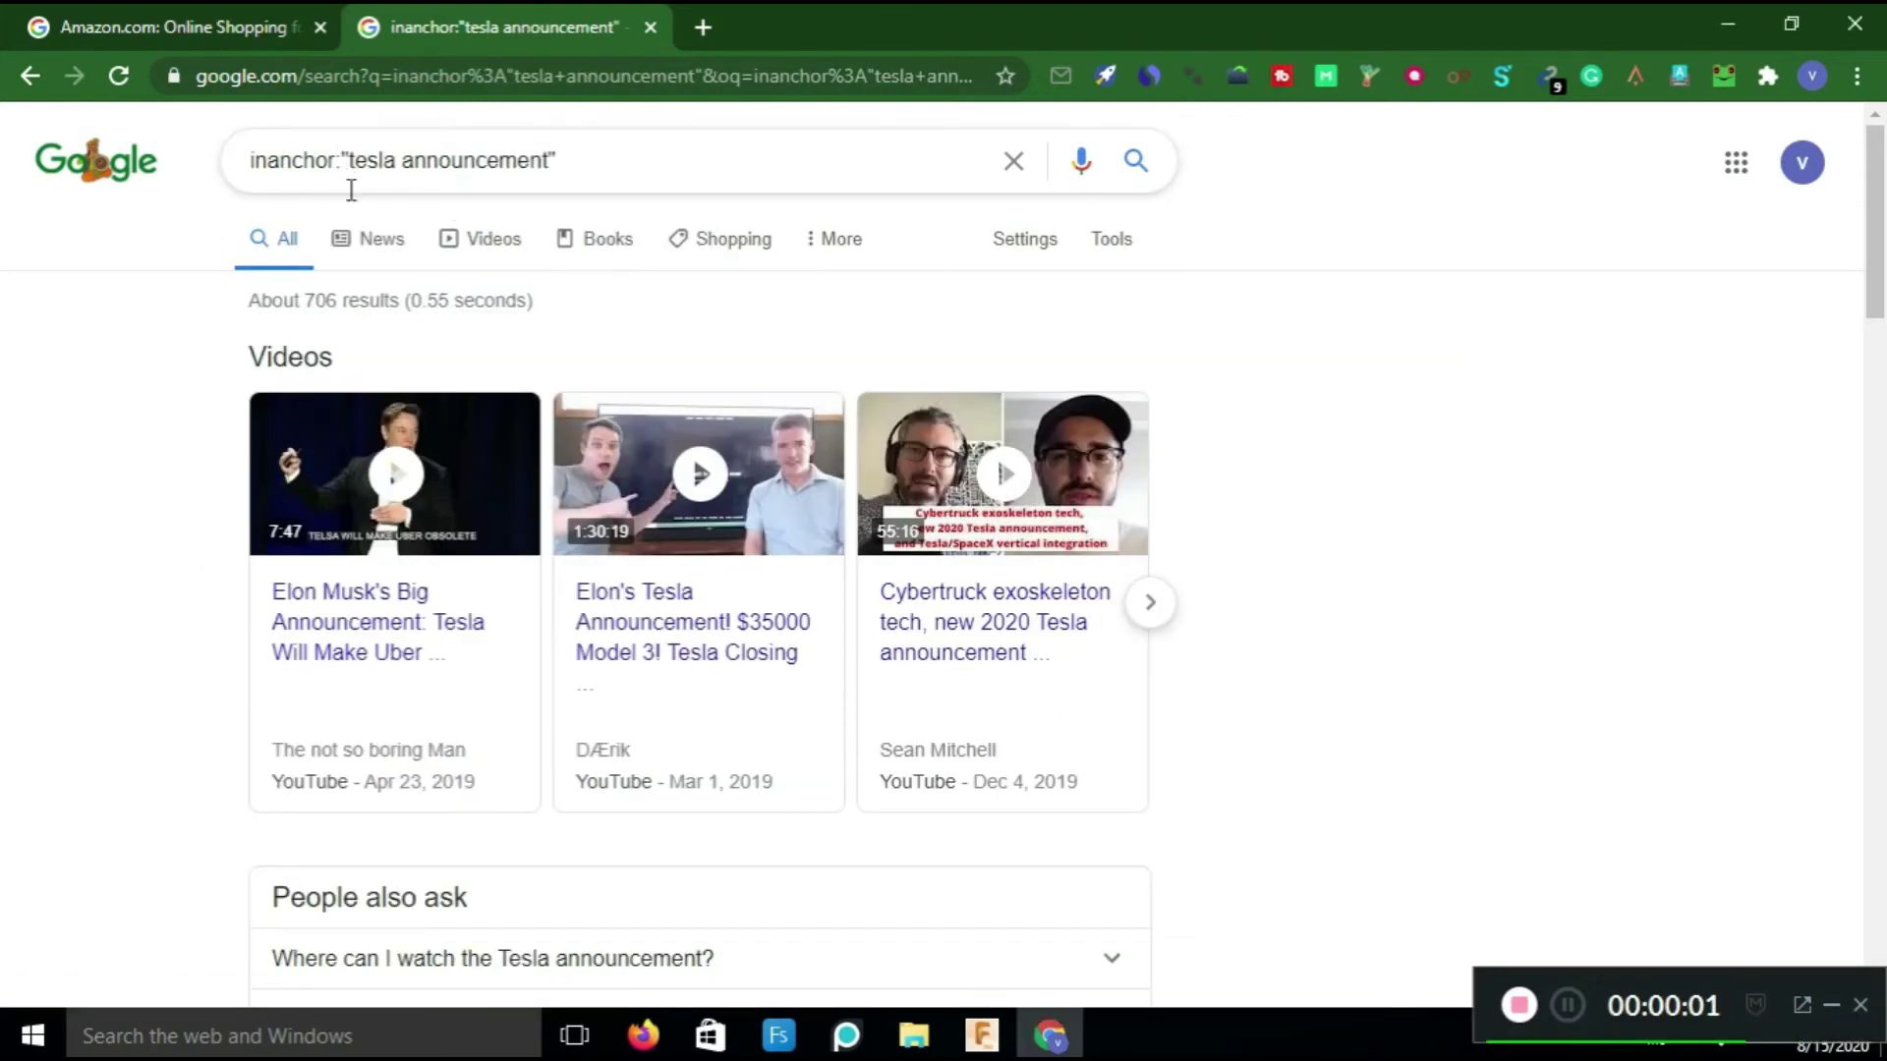
{"action": "left_click", "coordinate": [352, 192]}
{"action": "key", "text": "BackSpace"}
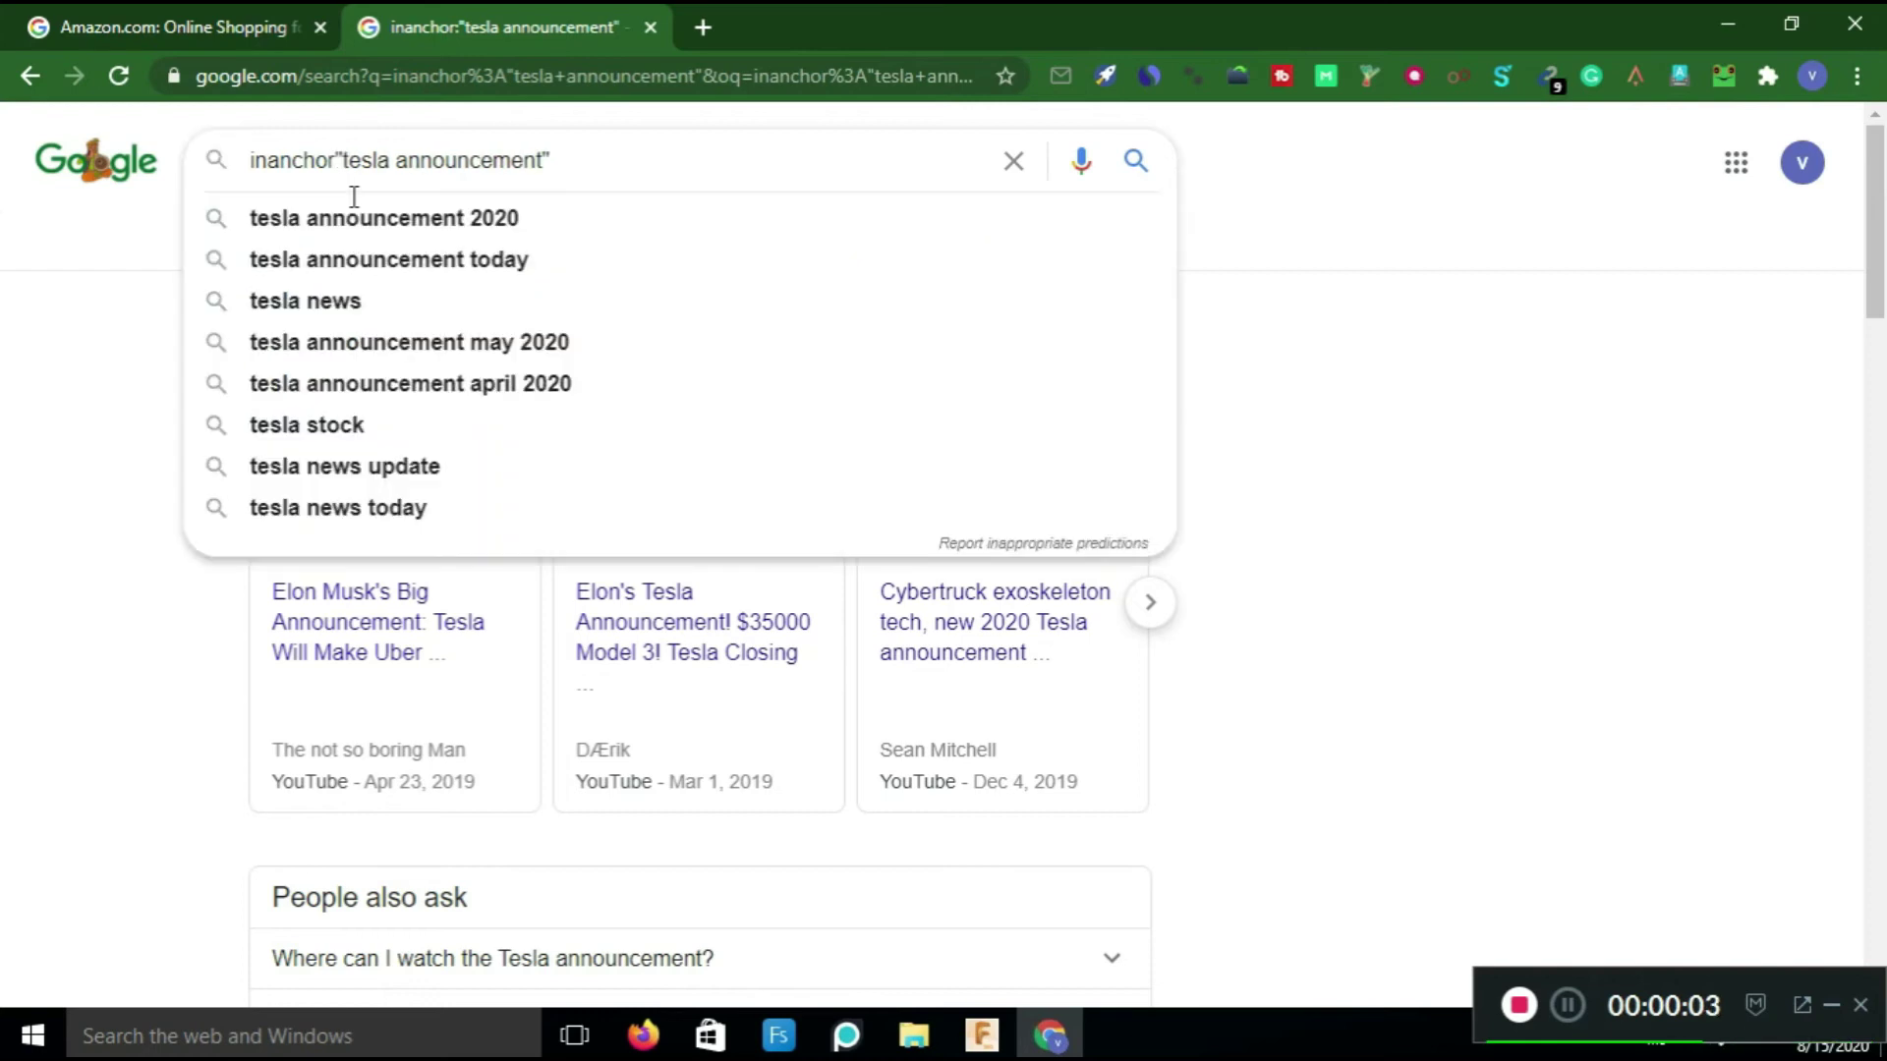
{"action": "type", "text": ":"}
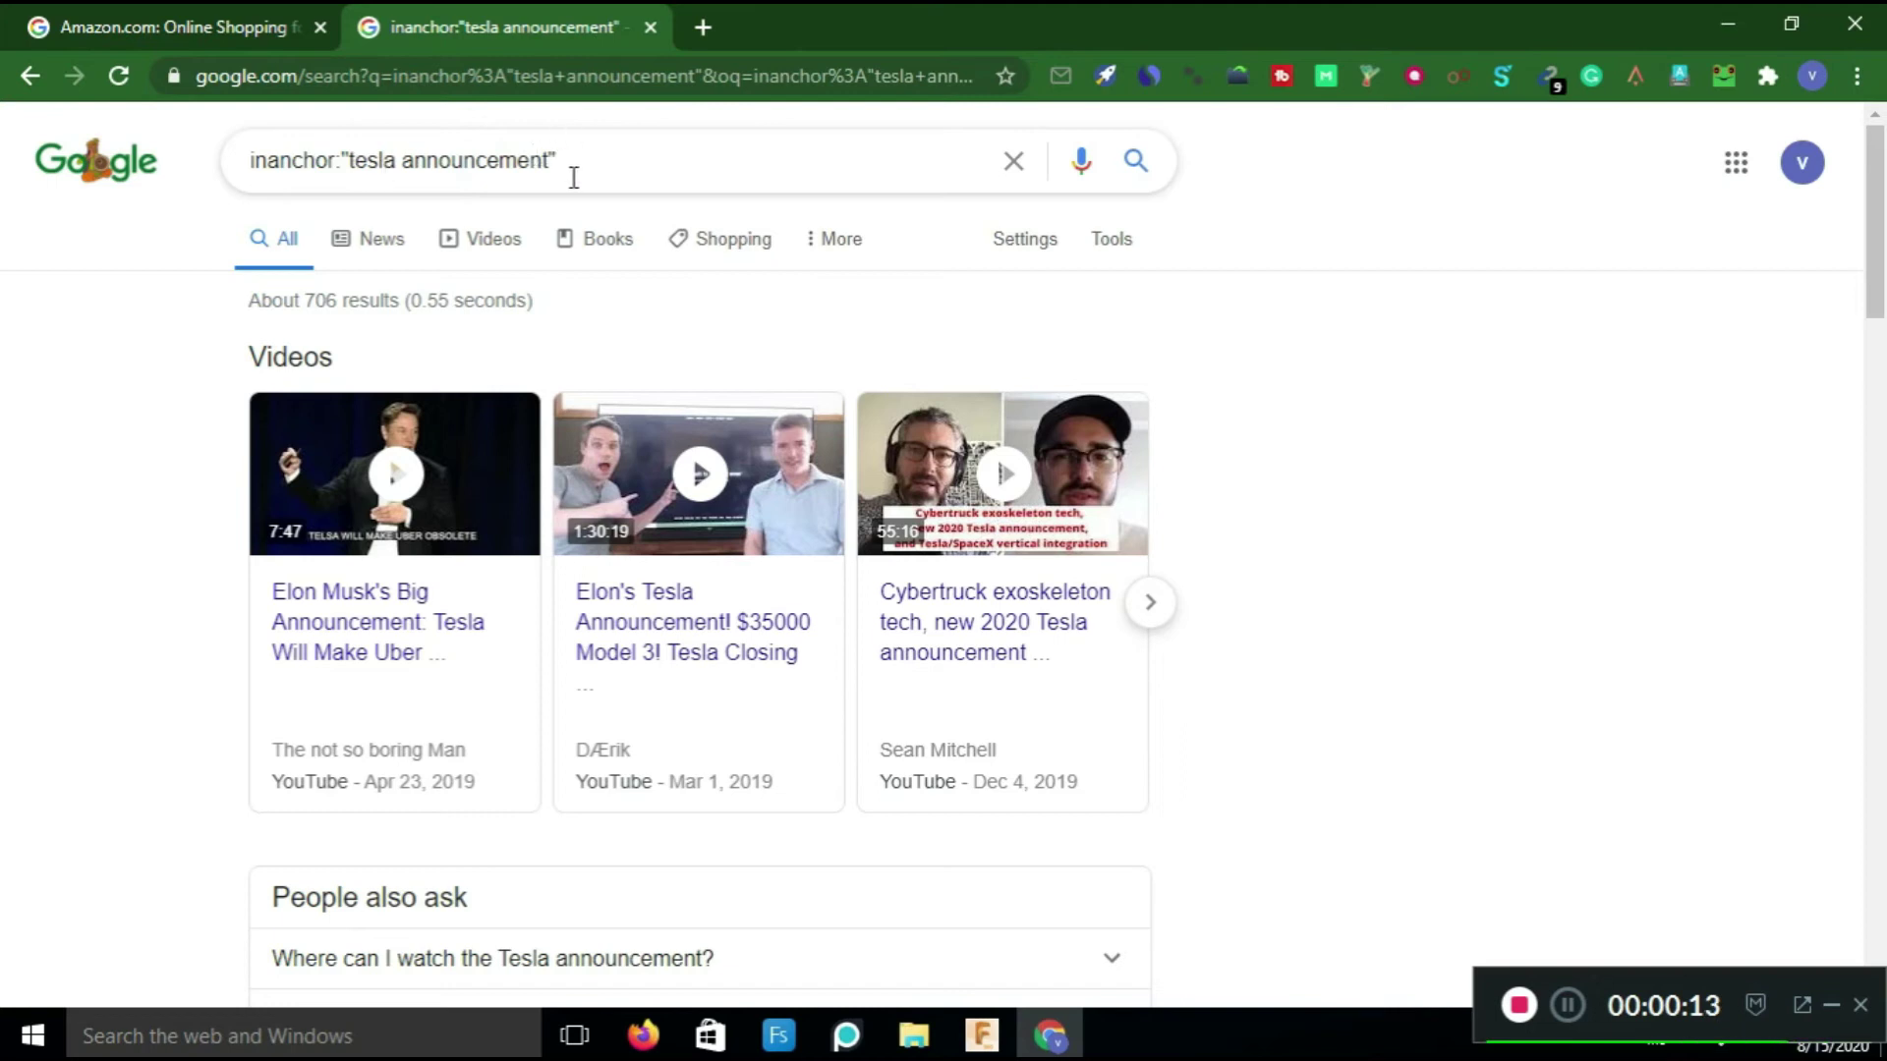
Highlight the whole query inanchor:"tesla announcement" and look over its results.
{"action": "left_click_drag", "start_coordinate": [569, 161], "coordinate": [208, 159]}
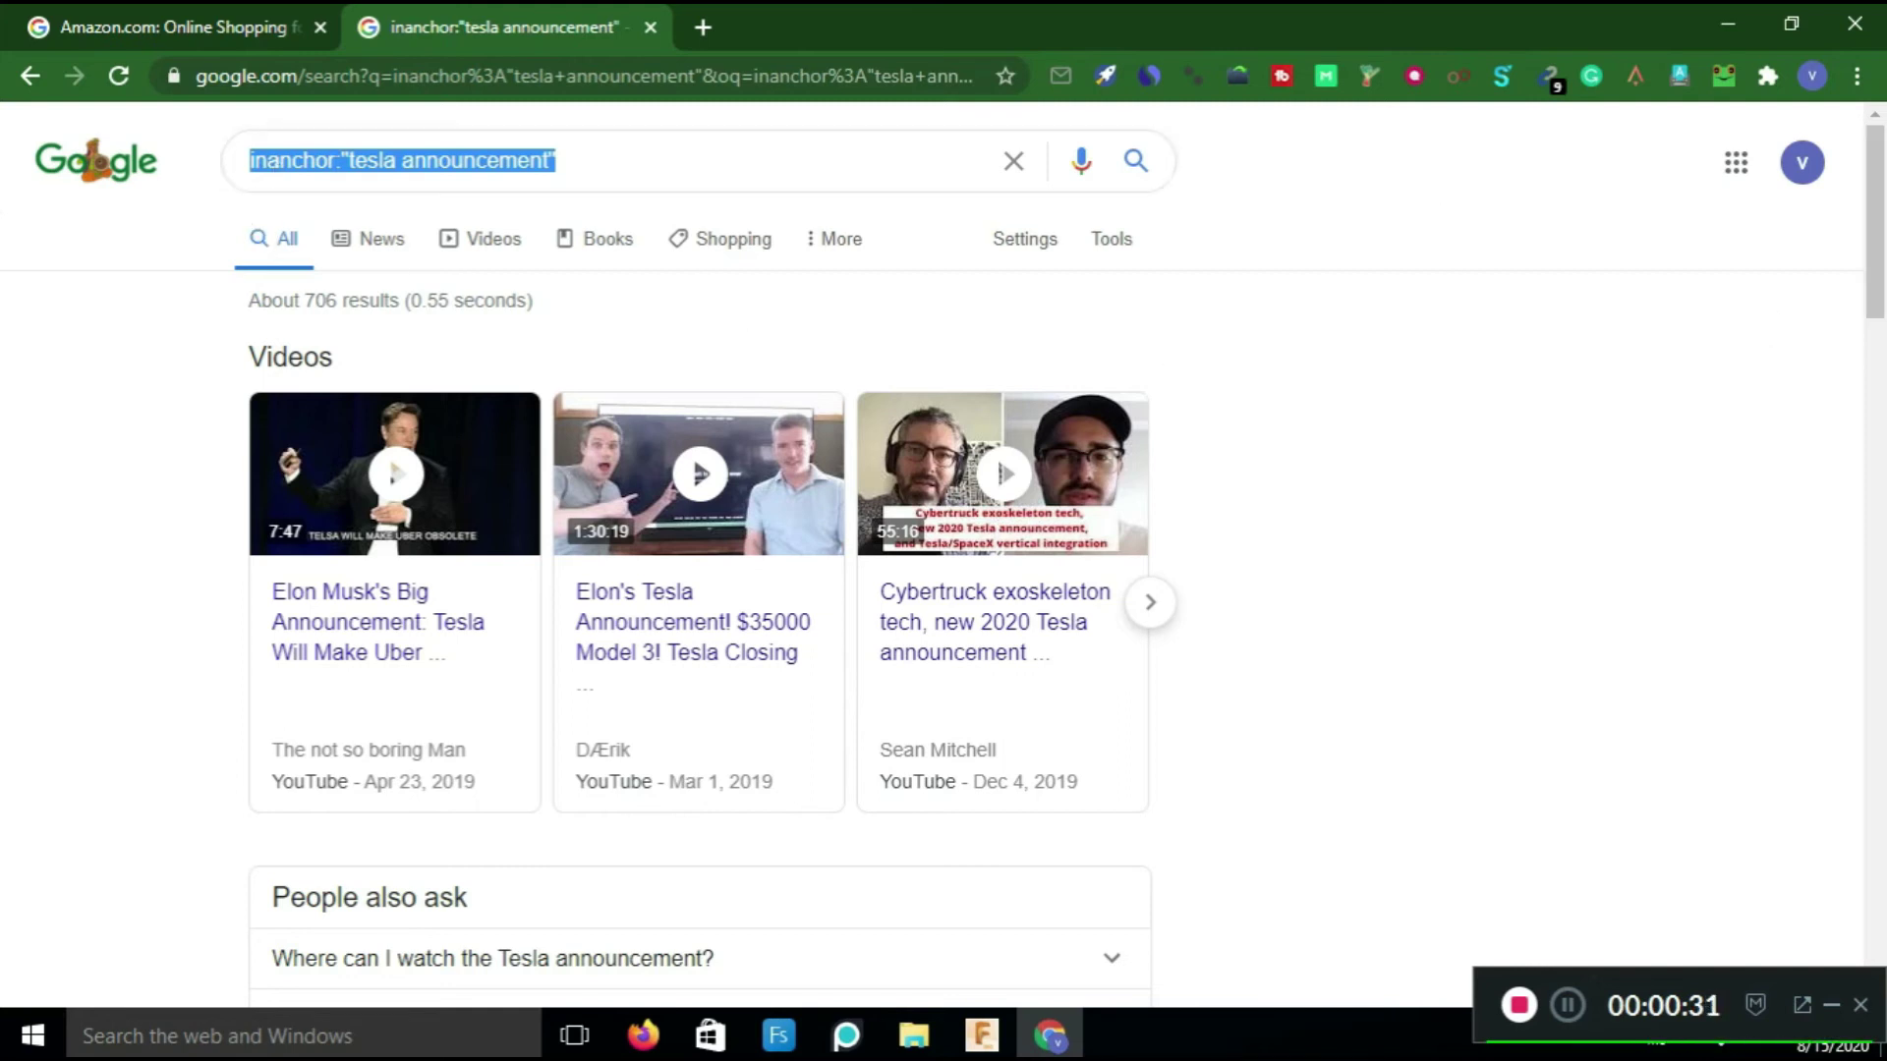
{"action": "left_click_drag", "start_coordinate": [1878, 214], "coordinate": [1879, 233]}
{"action": "scroll", "coordinate": [569, 239], "scroll_direction": "up", "scroll_amount": 1}
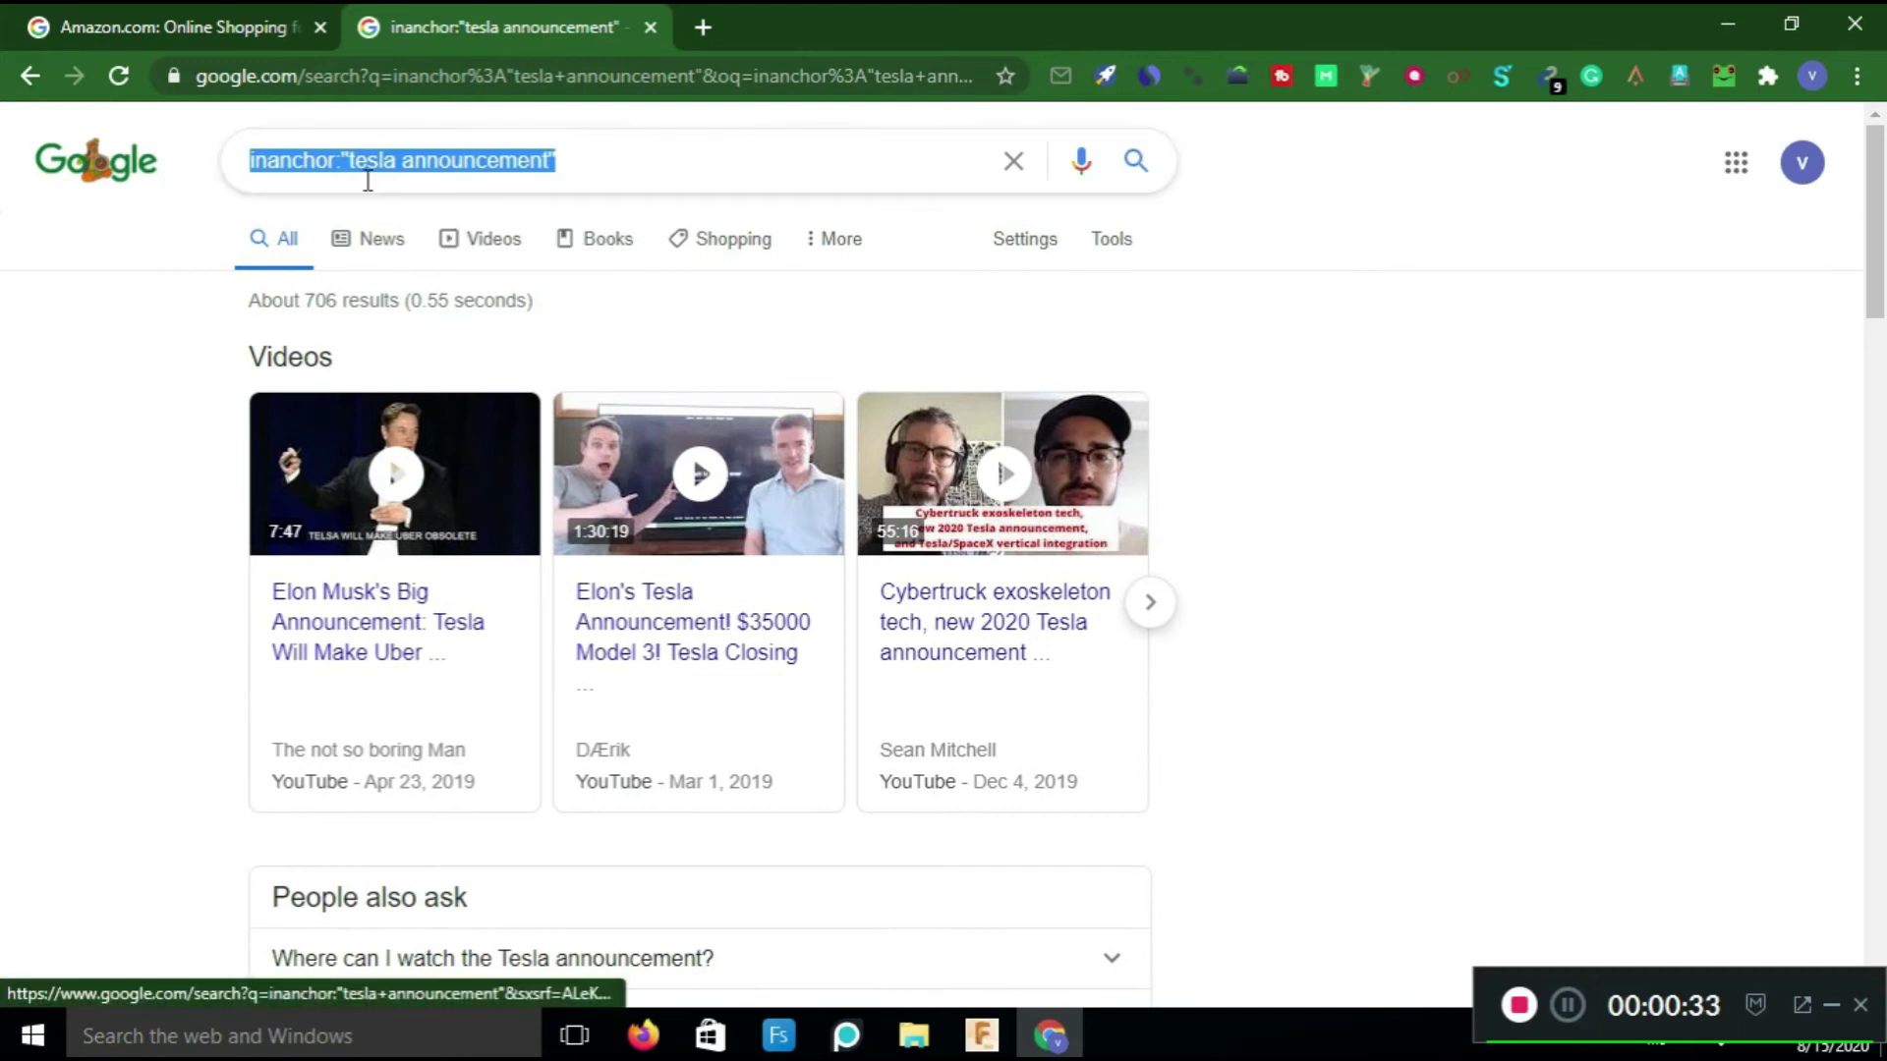
Replace the quoted phrase after inanchor: with "digital amarketing" and run the search.
{"action": "left_click", "coordinate": [552, 160]}
{"action": "key", "text": "BackSpace"}
{"action": "key", "text": "BackSpace"}
{"action": "key", "text": "BackSpace"}
{"action": "key", "text": "BackSpace"}
{"action": "key", "text": "BackSpace"}
{"action": "key", "text": "BackSpace"}
{"action": "key", "text": "BackSpace"}
{"action": "key", "text": "BackSpace"}
{"action": "key", "text": "BackSpace"}
{"action": "key", "text": "BackSpace"}
{"action": "key", "text": "BackSpace"}
{"action": "key", "text": "BackSpace"}
{"action": "key", "text": "BackSpace"}
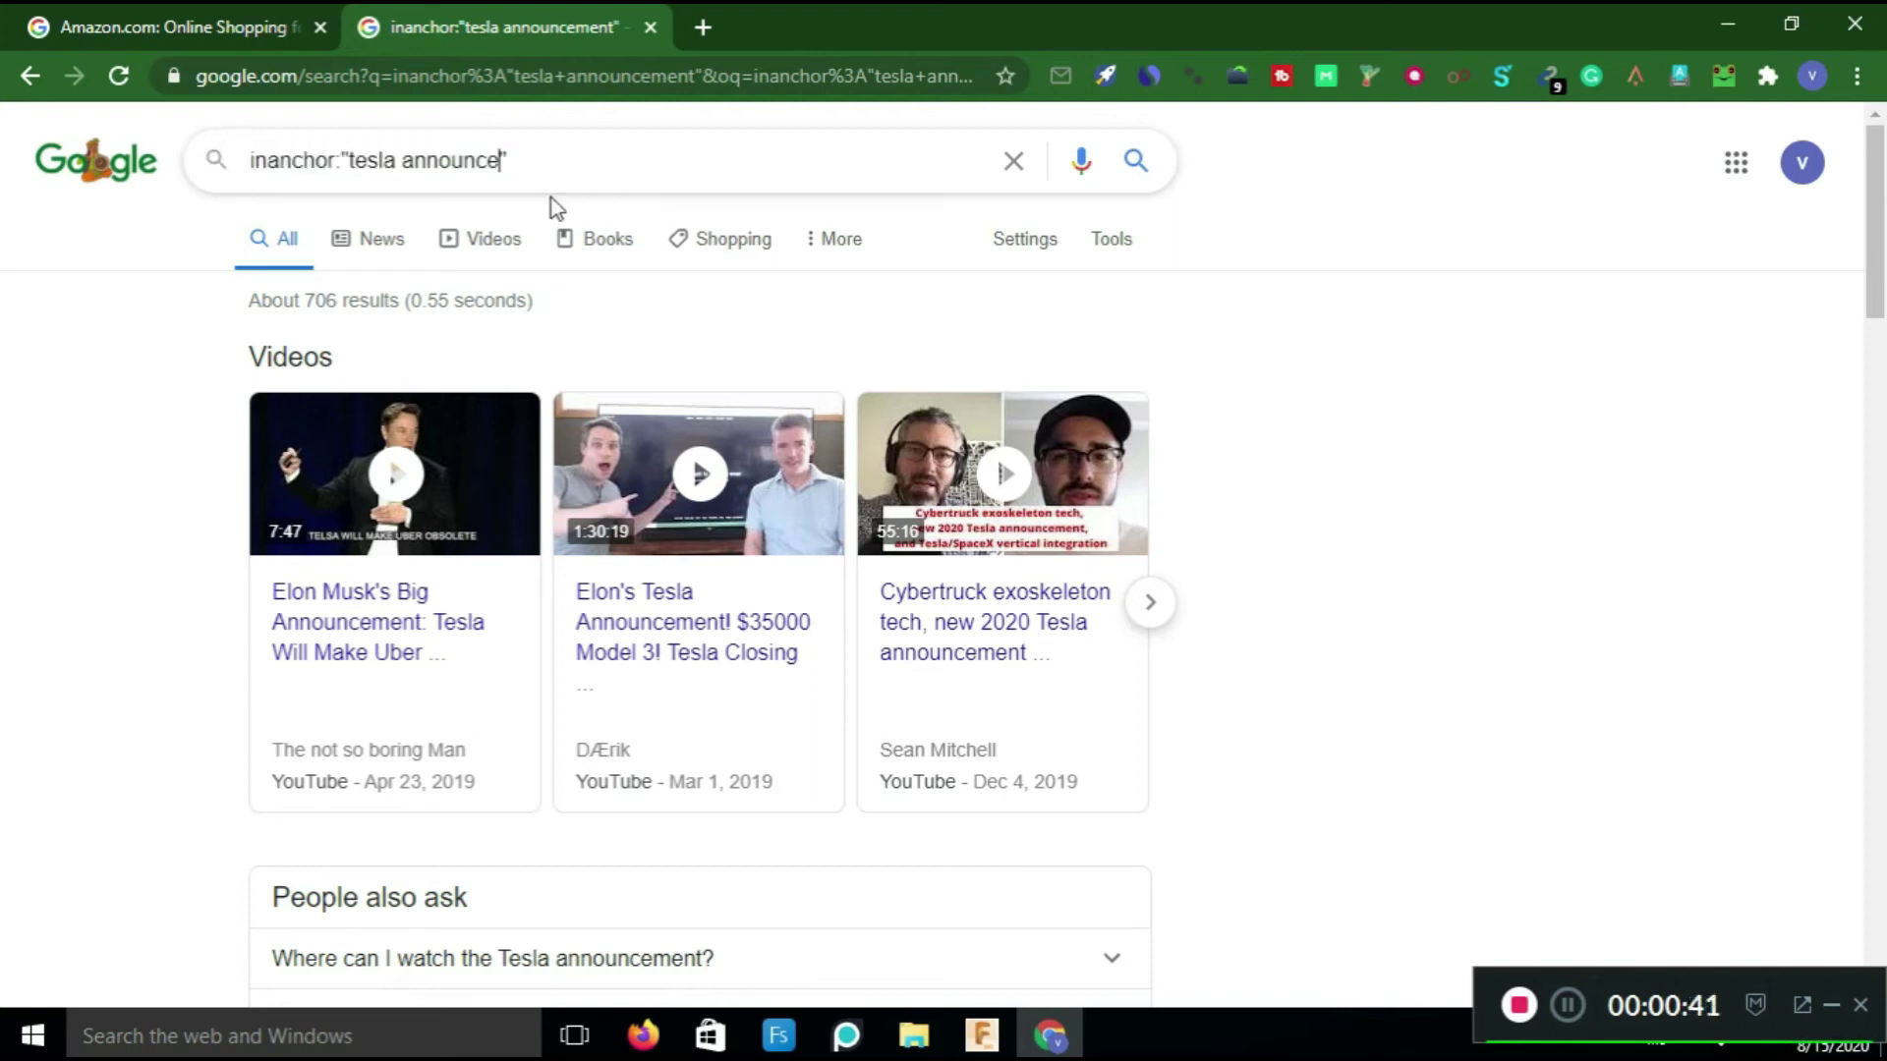
{"action": "key", "text": "BackSpace"}
{"action": "key", "text": "BackSpace"}
{"action": "key", "text": "BackSpace"}
{"action": "key", "text": "BackSpace"}
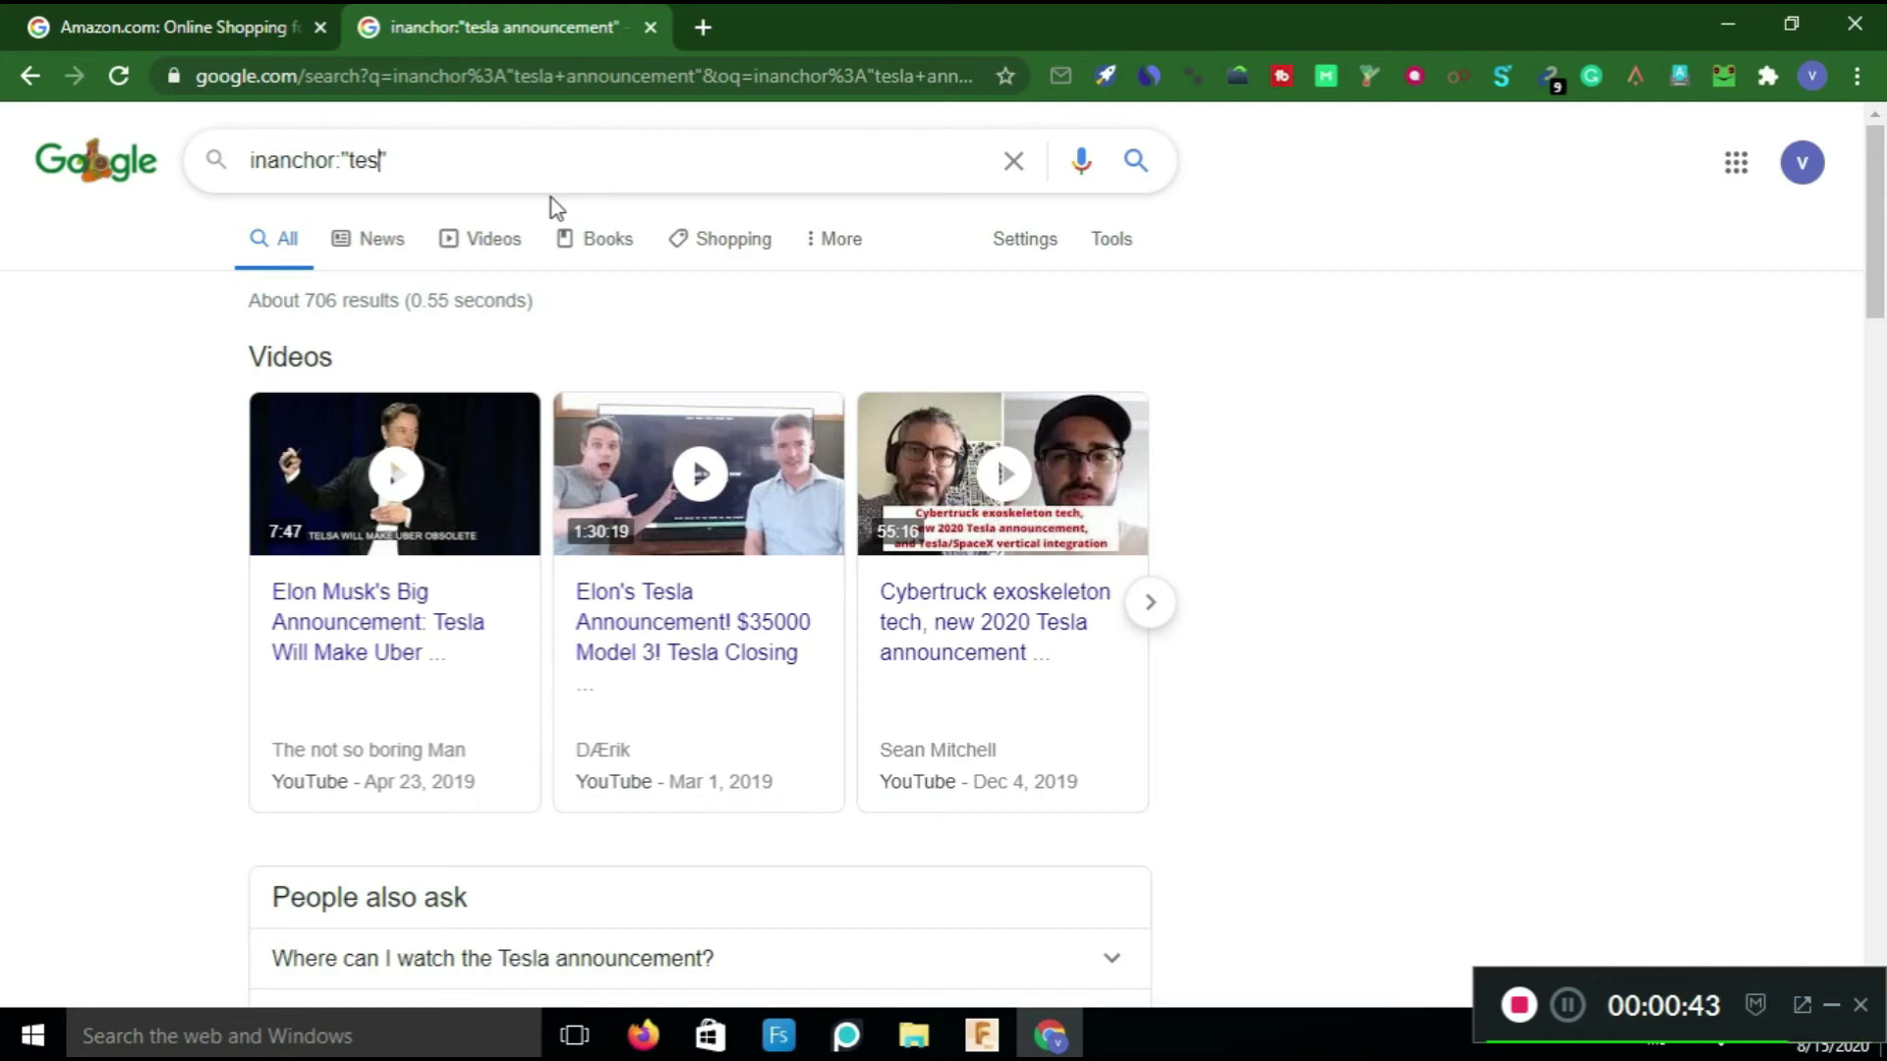
{"action": "type", "text": "digital amarketing"}
{"action": "key", "text": "Return"}
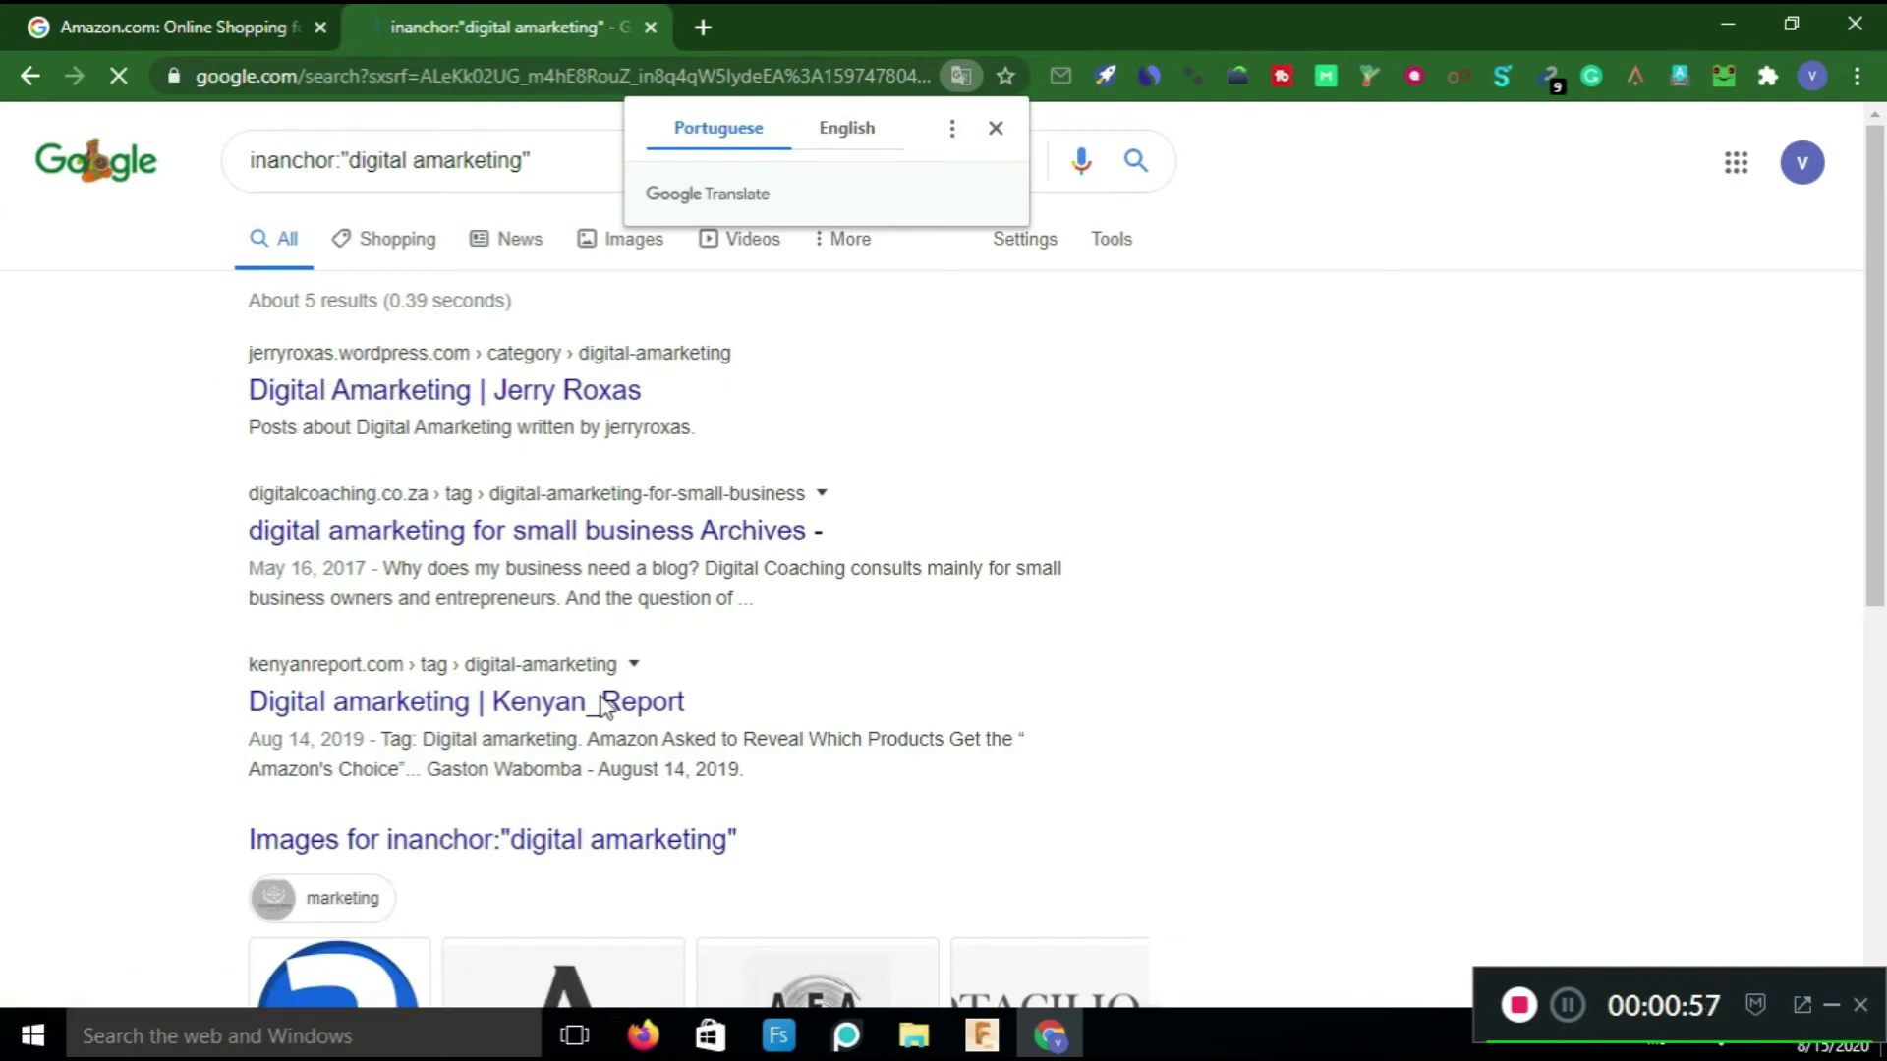
Look through the "digital amarketing" results, highlight matching entries, and return to the result count.
{"action": "left_click_drag", "start_coordinate": [232, 665], "coordinate": [447, 665]}
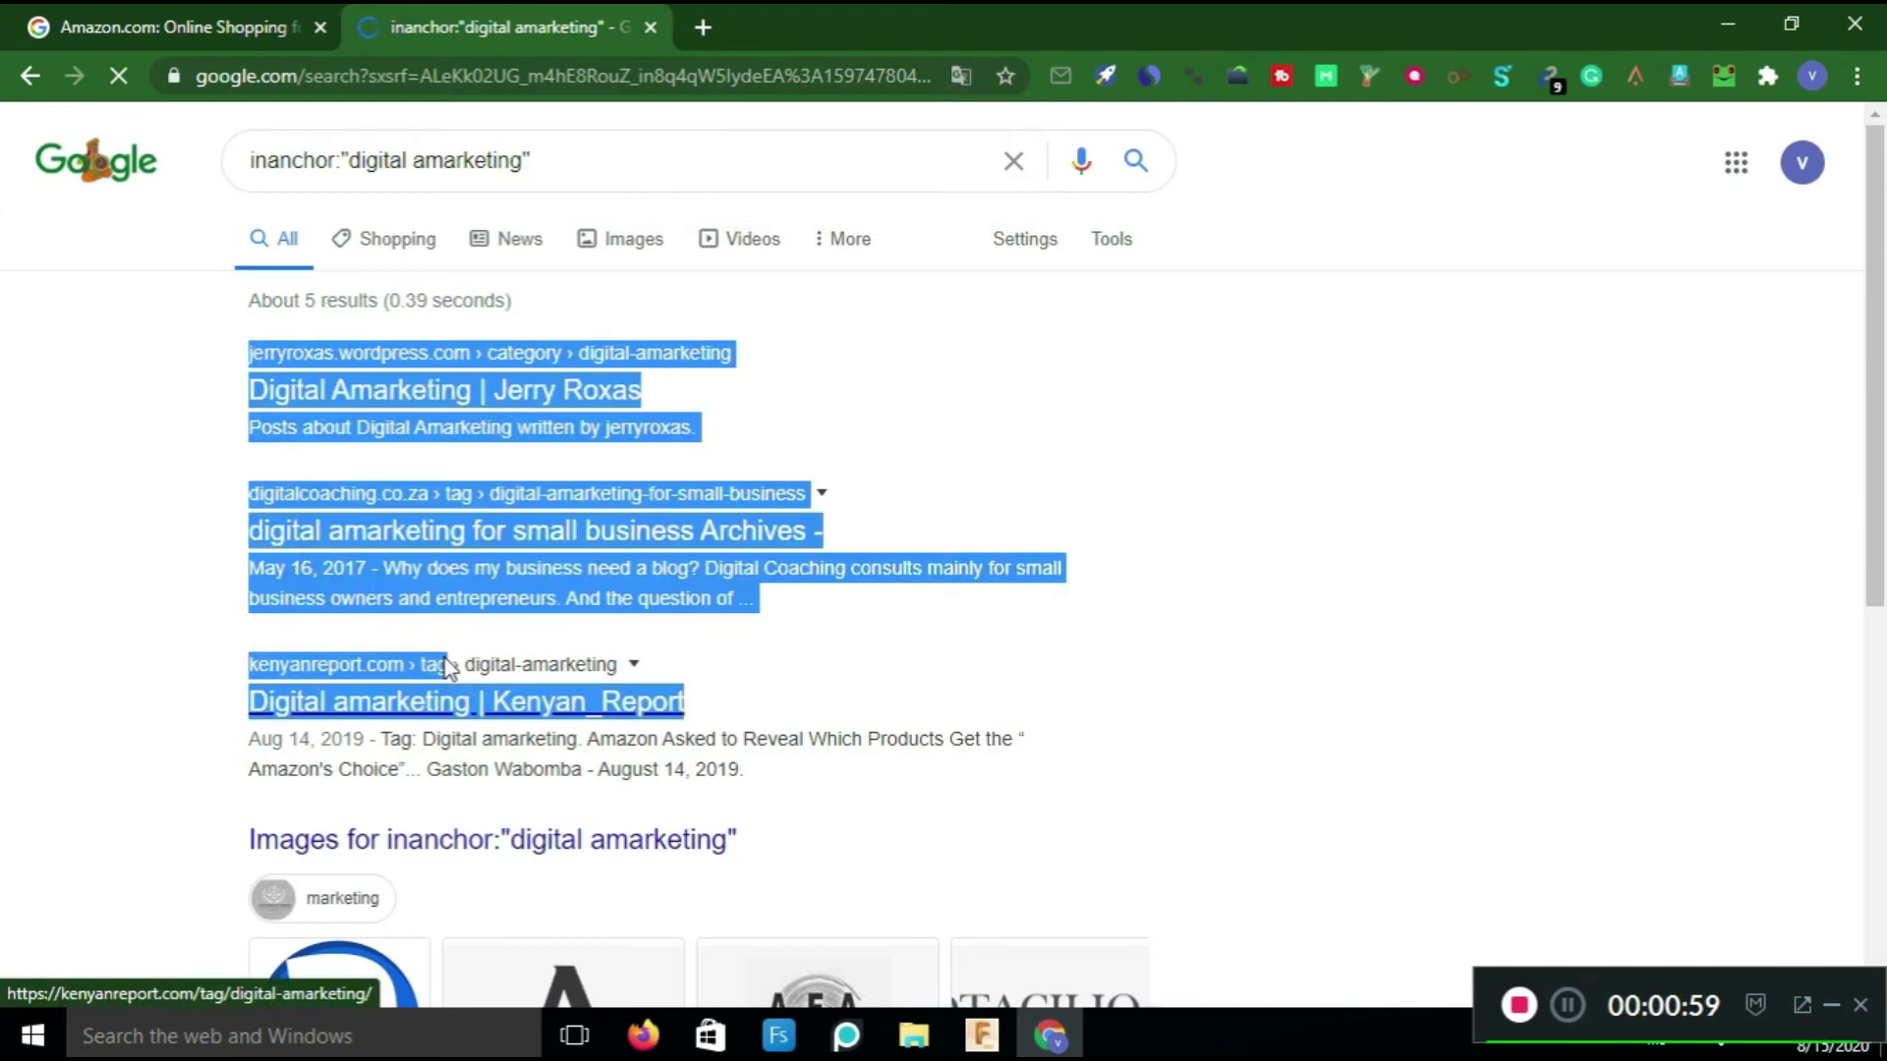
{"action": "scroll", "coordinate": [817, 601], "scroll_direction": "down", "scroll_amount": 7}
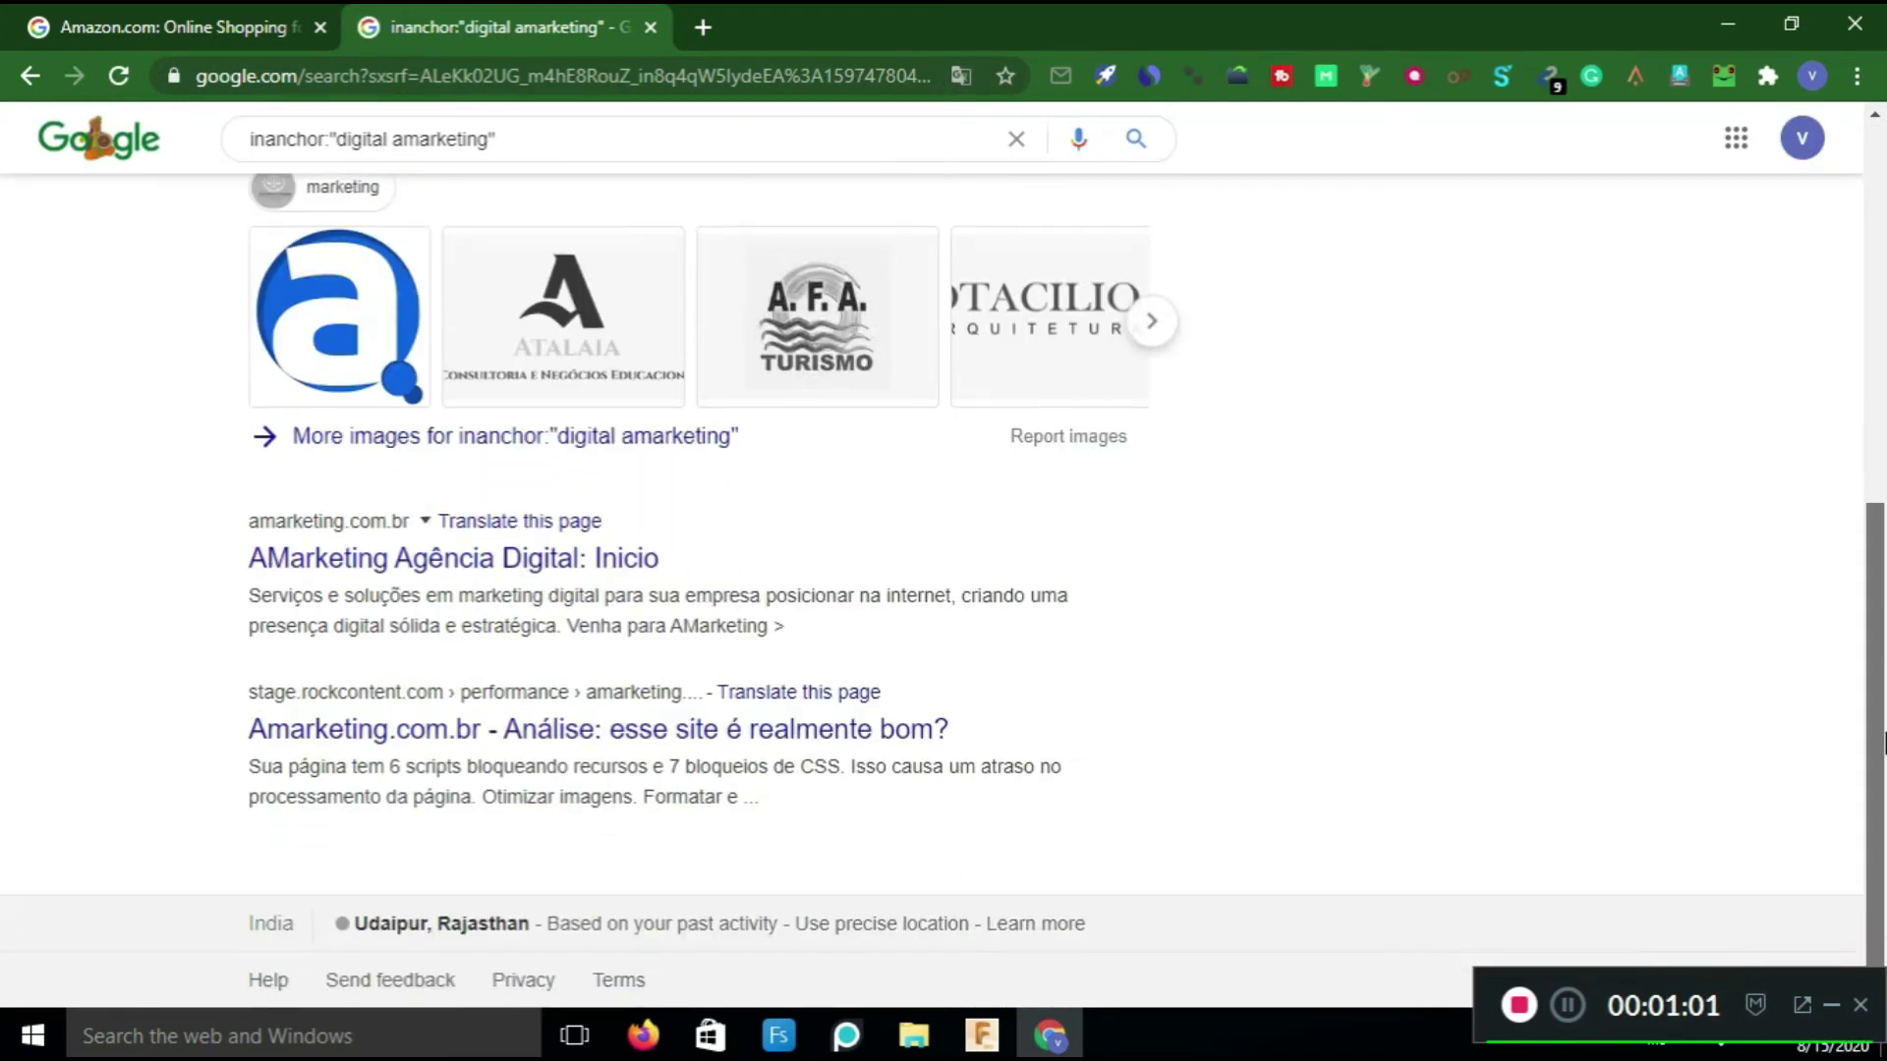
{"action": "left_click_drag", "start_coordinate": [661, 558], "coordinate": [351, 560]}
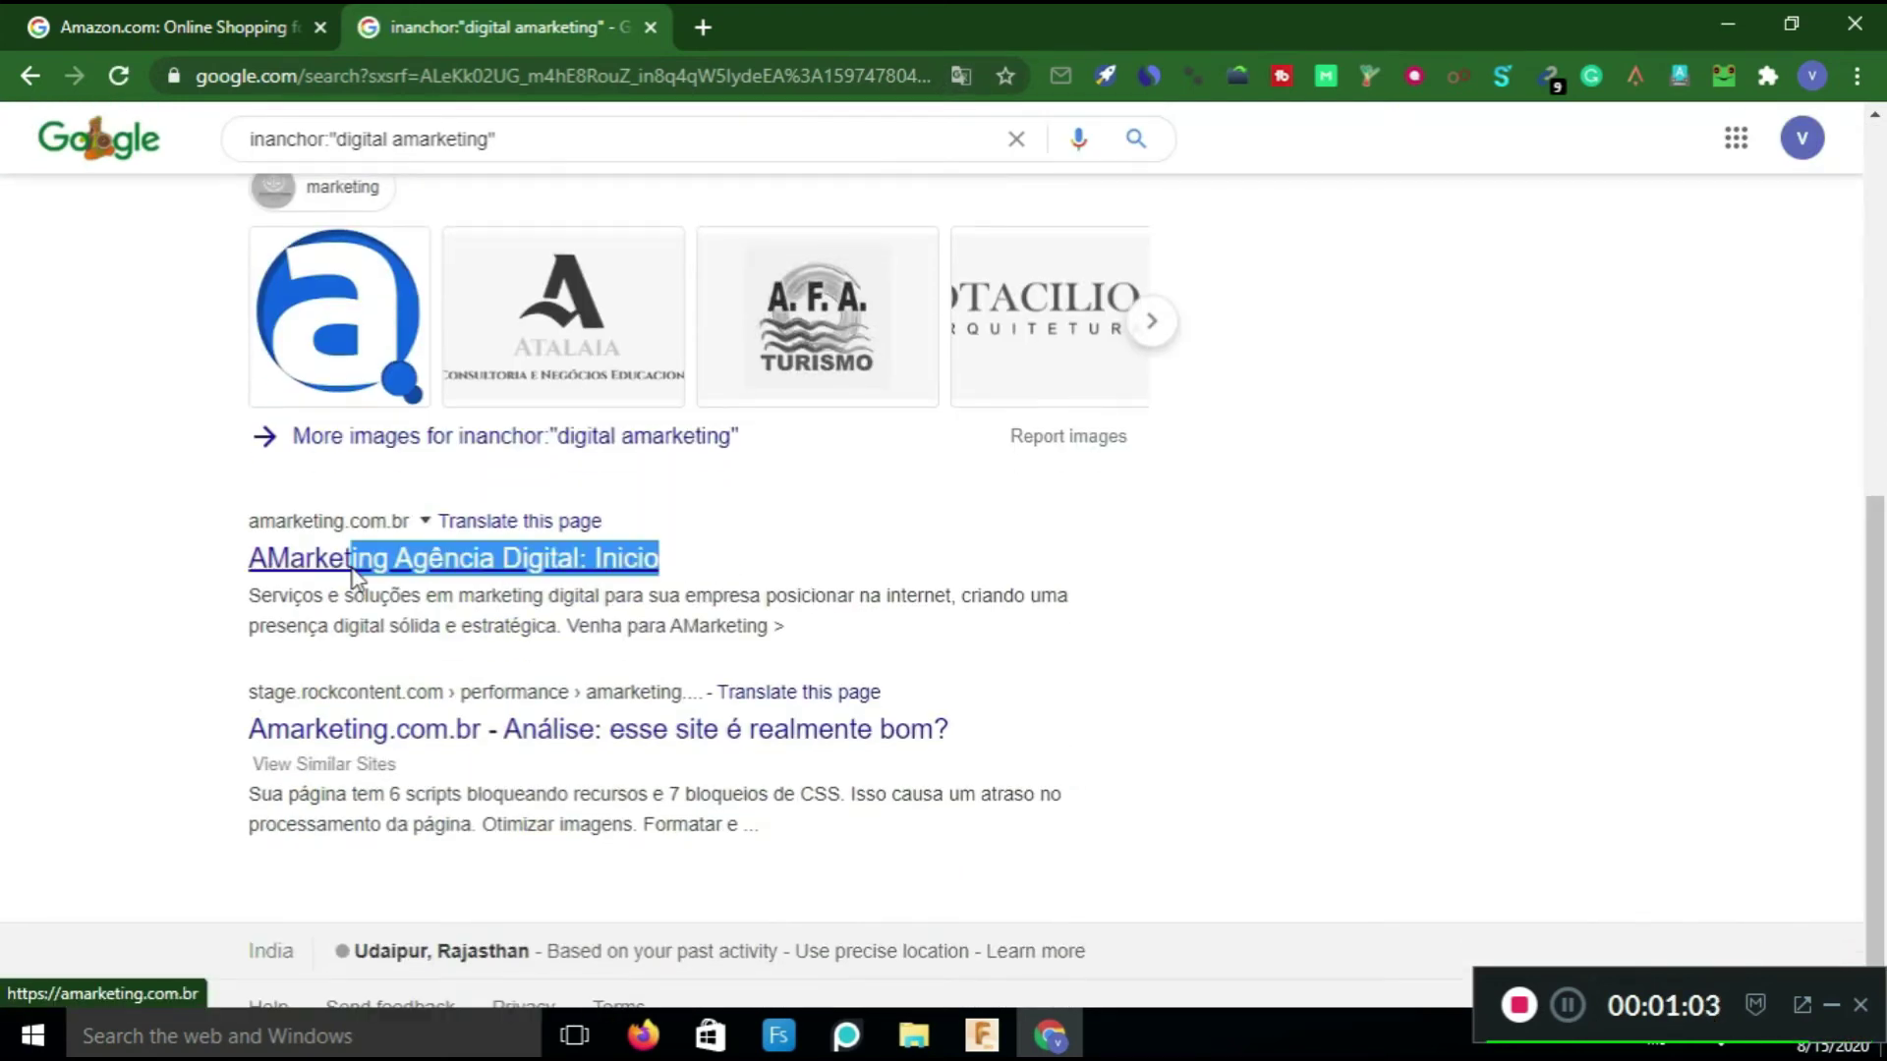
{"action": "scroll", "coordinate": [688, 590], "scroll_direction": "up", "scroll_amount": 8}
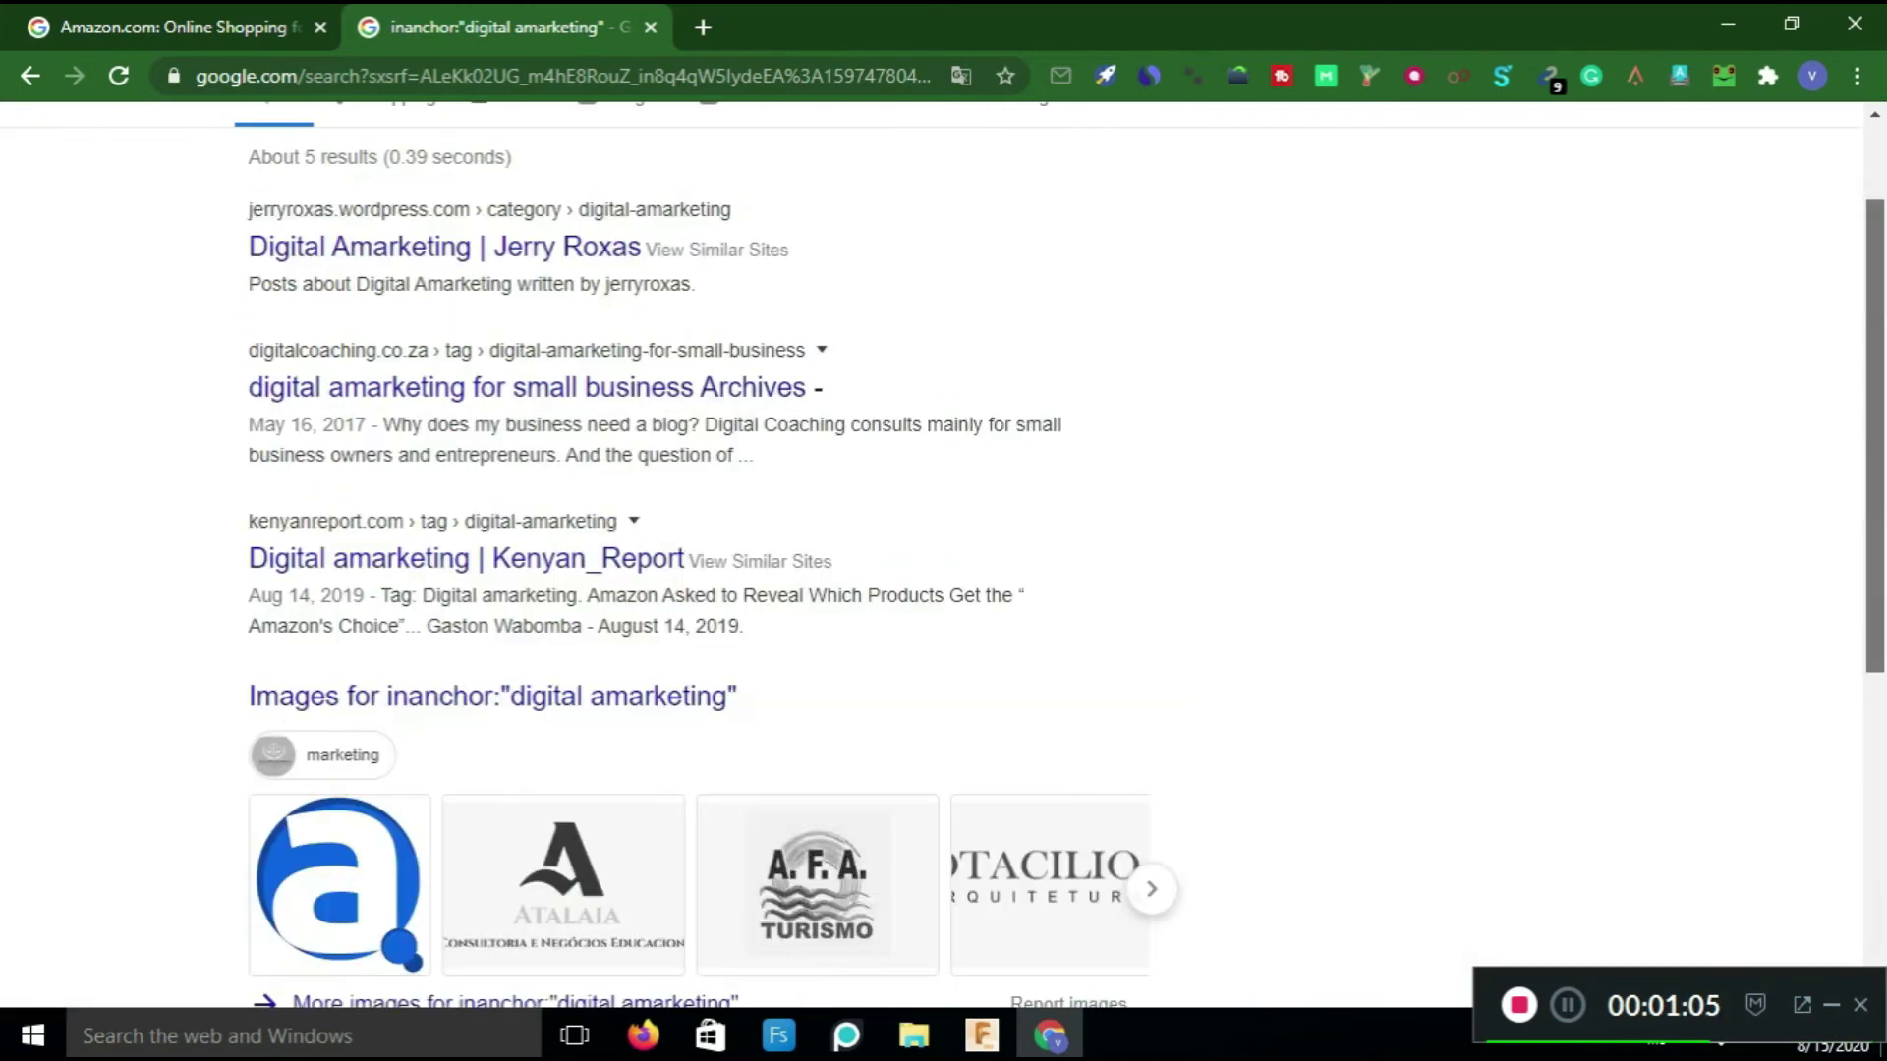
{"action": "double_click", "coordinate": [309, 299]}
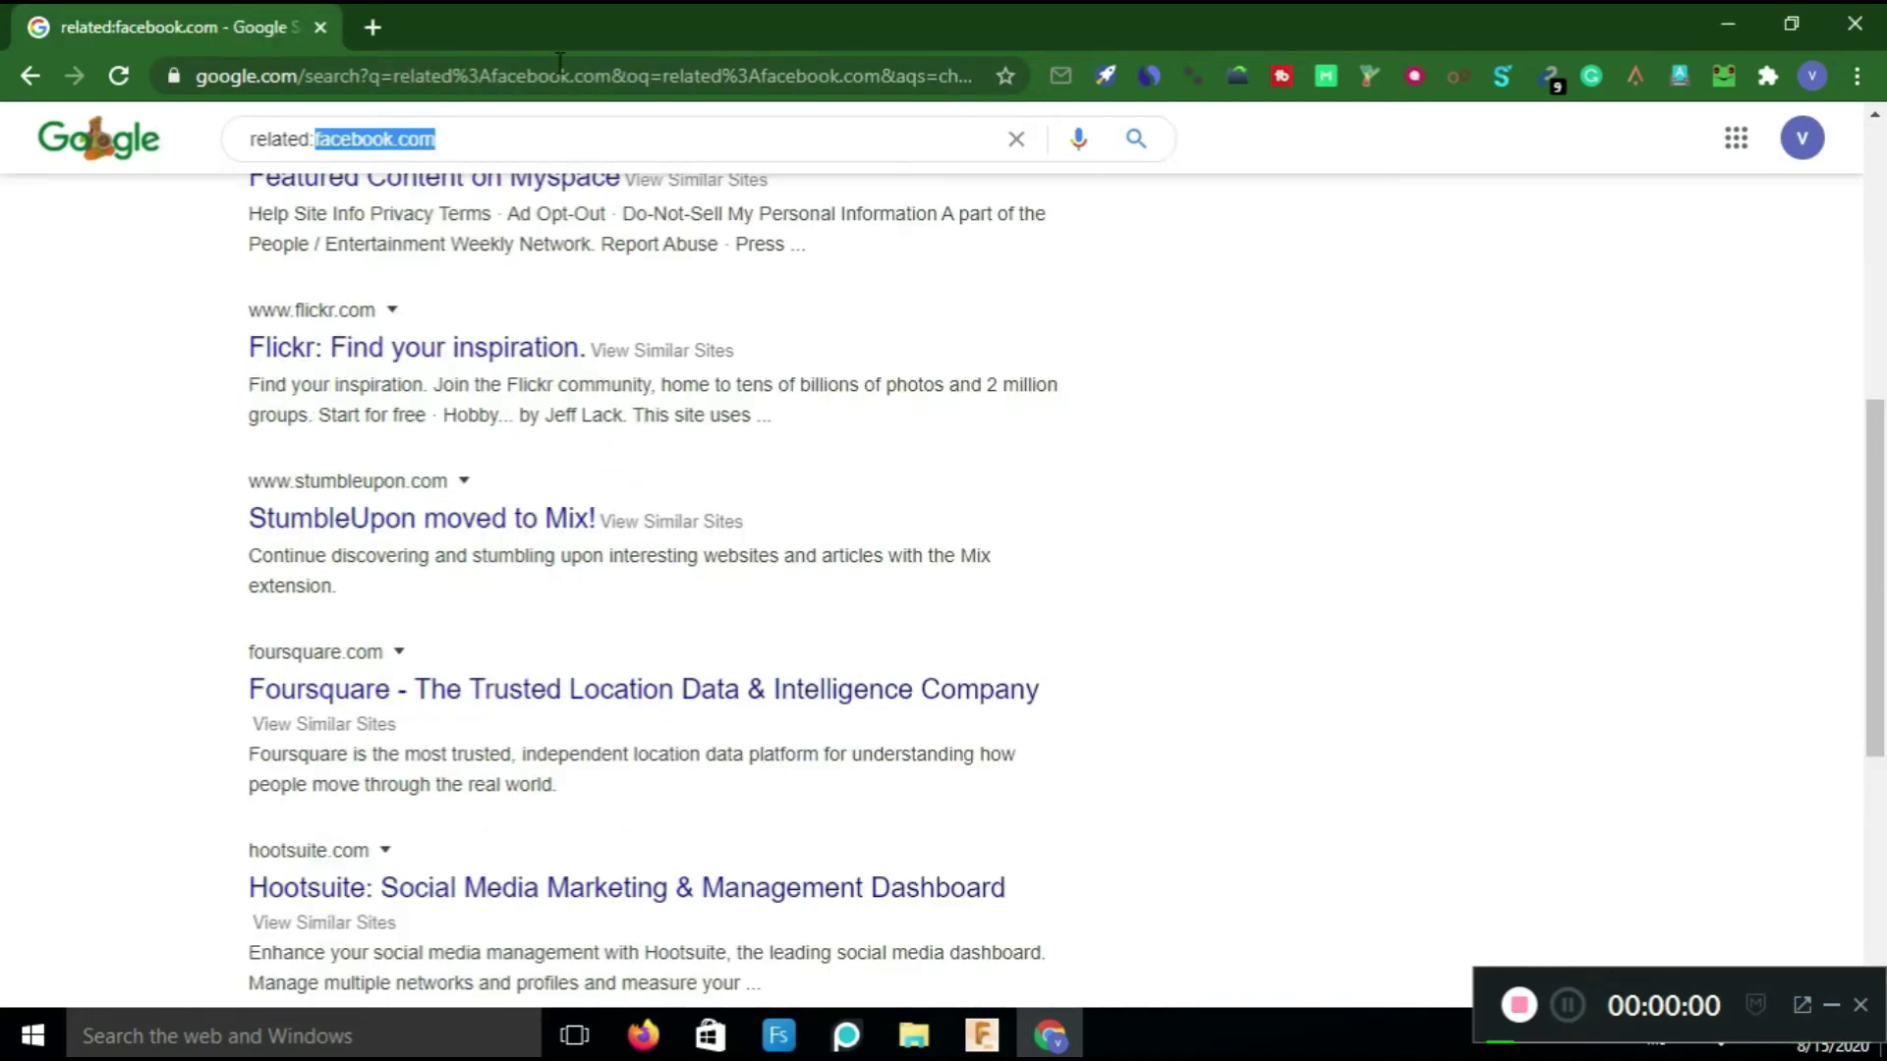
Open Google's cached copy of Amazon with the query cache:amazon.com.
{"action": "left_click", "coordinate": [560, 69]}
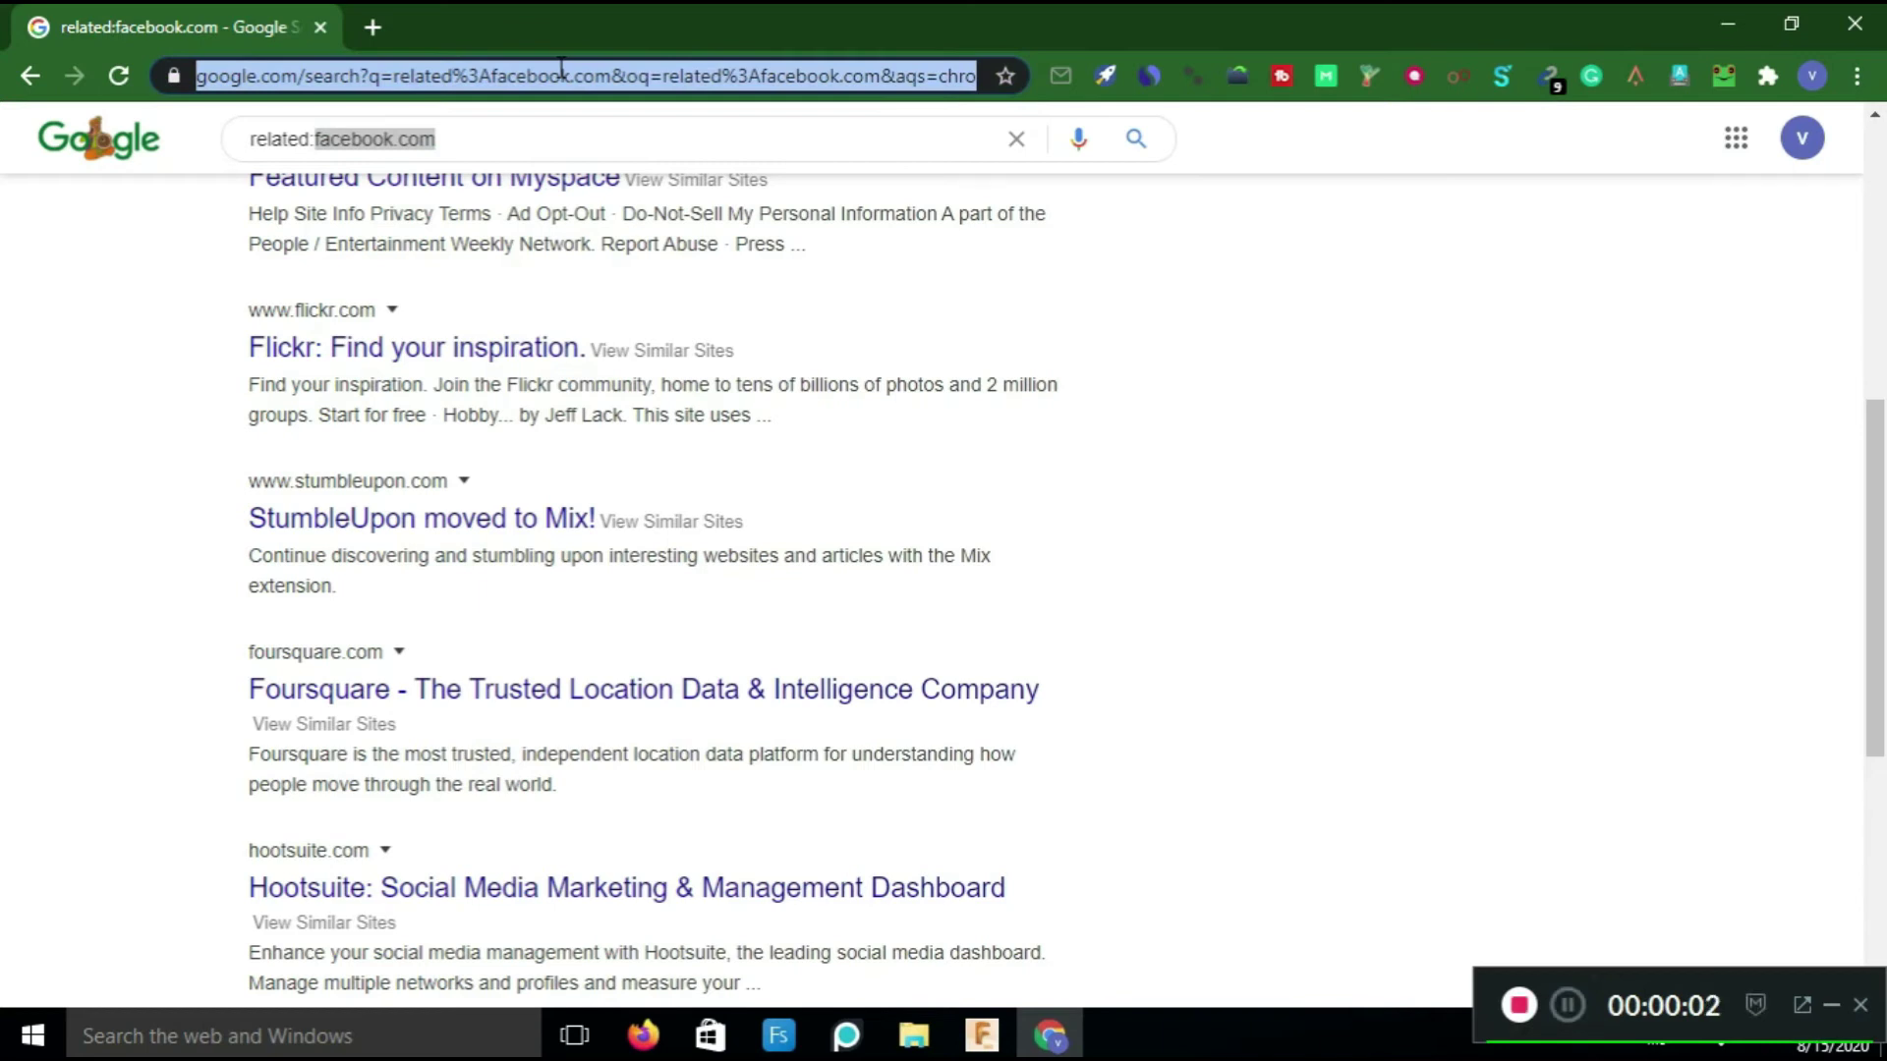
{"action": "type", "text": "cache"}
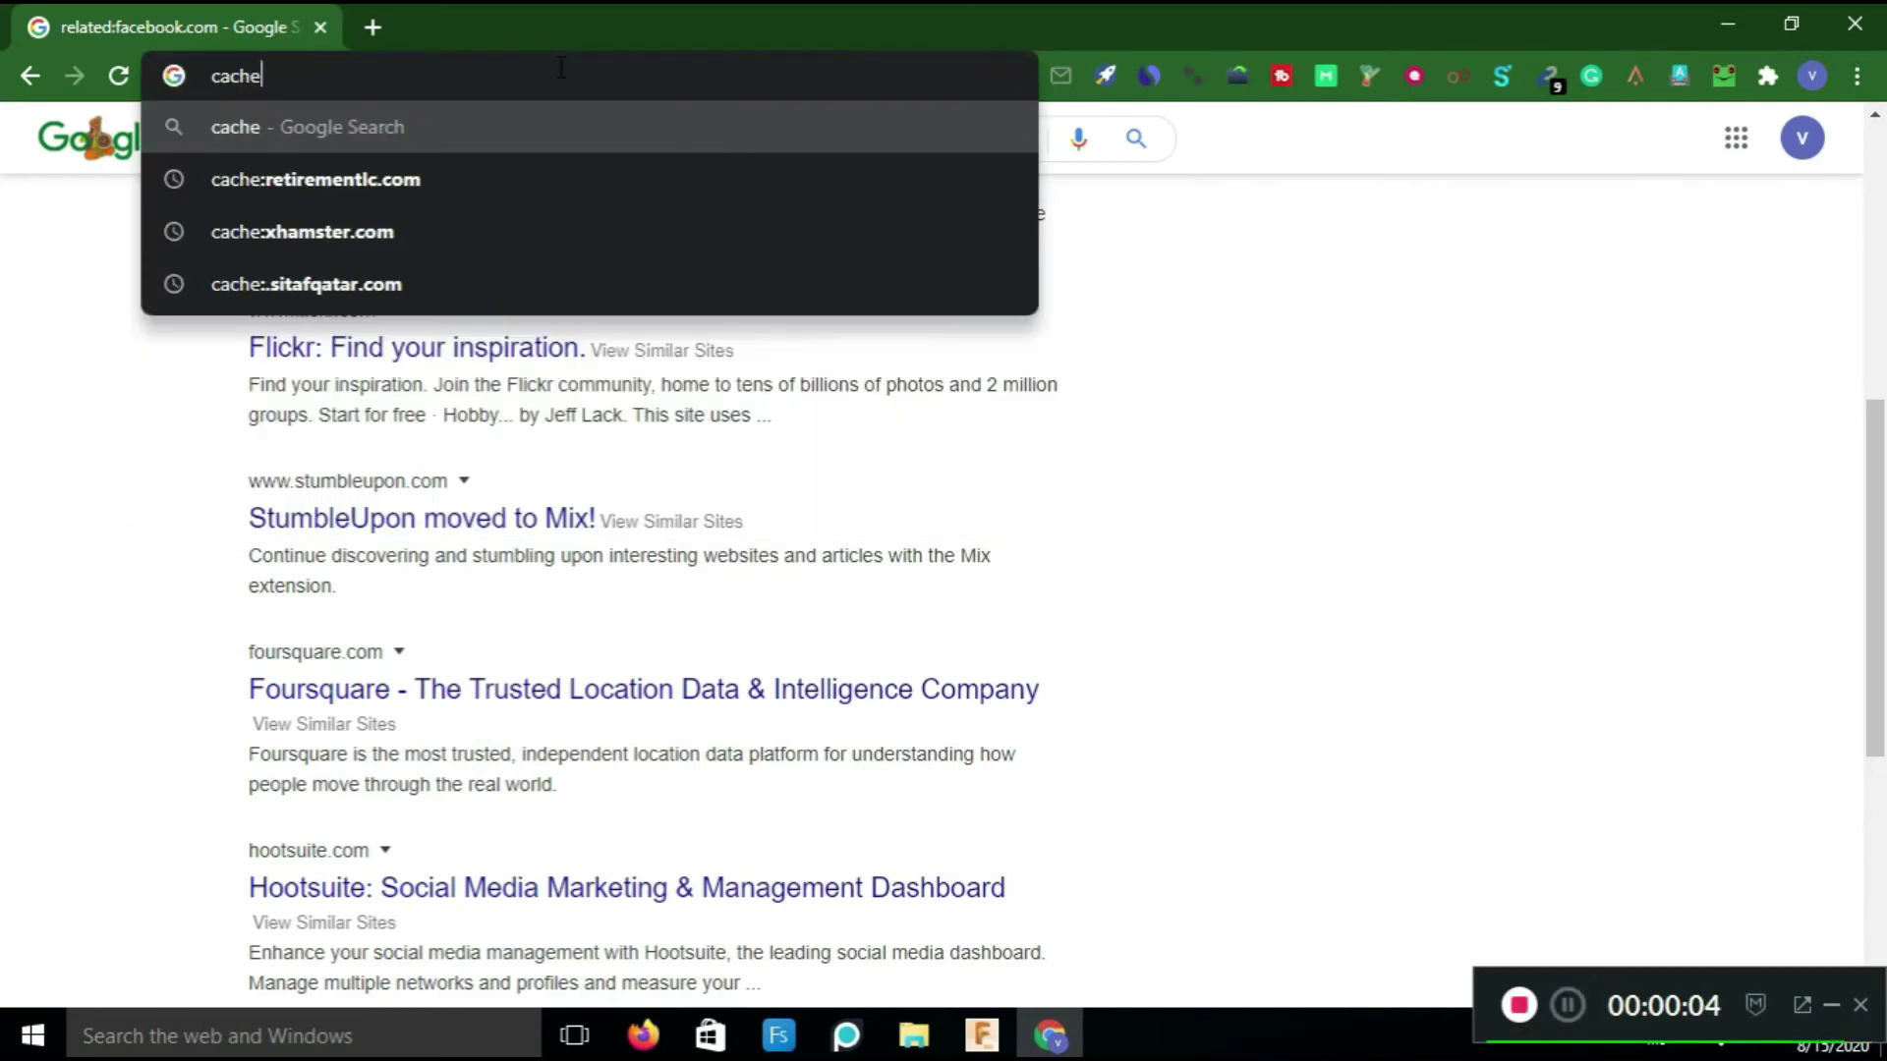
{"action": "type", "text": ":ama"}
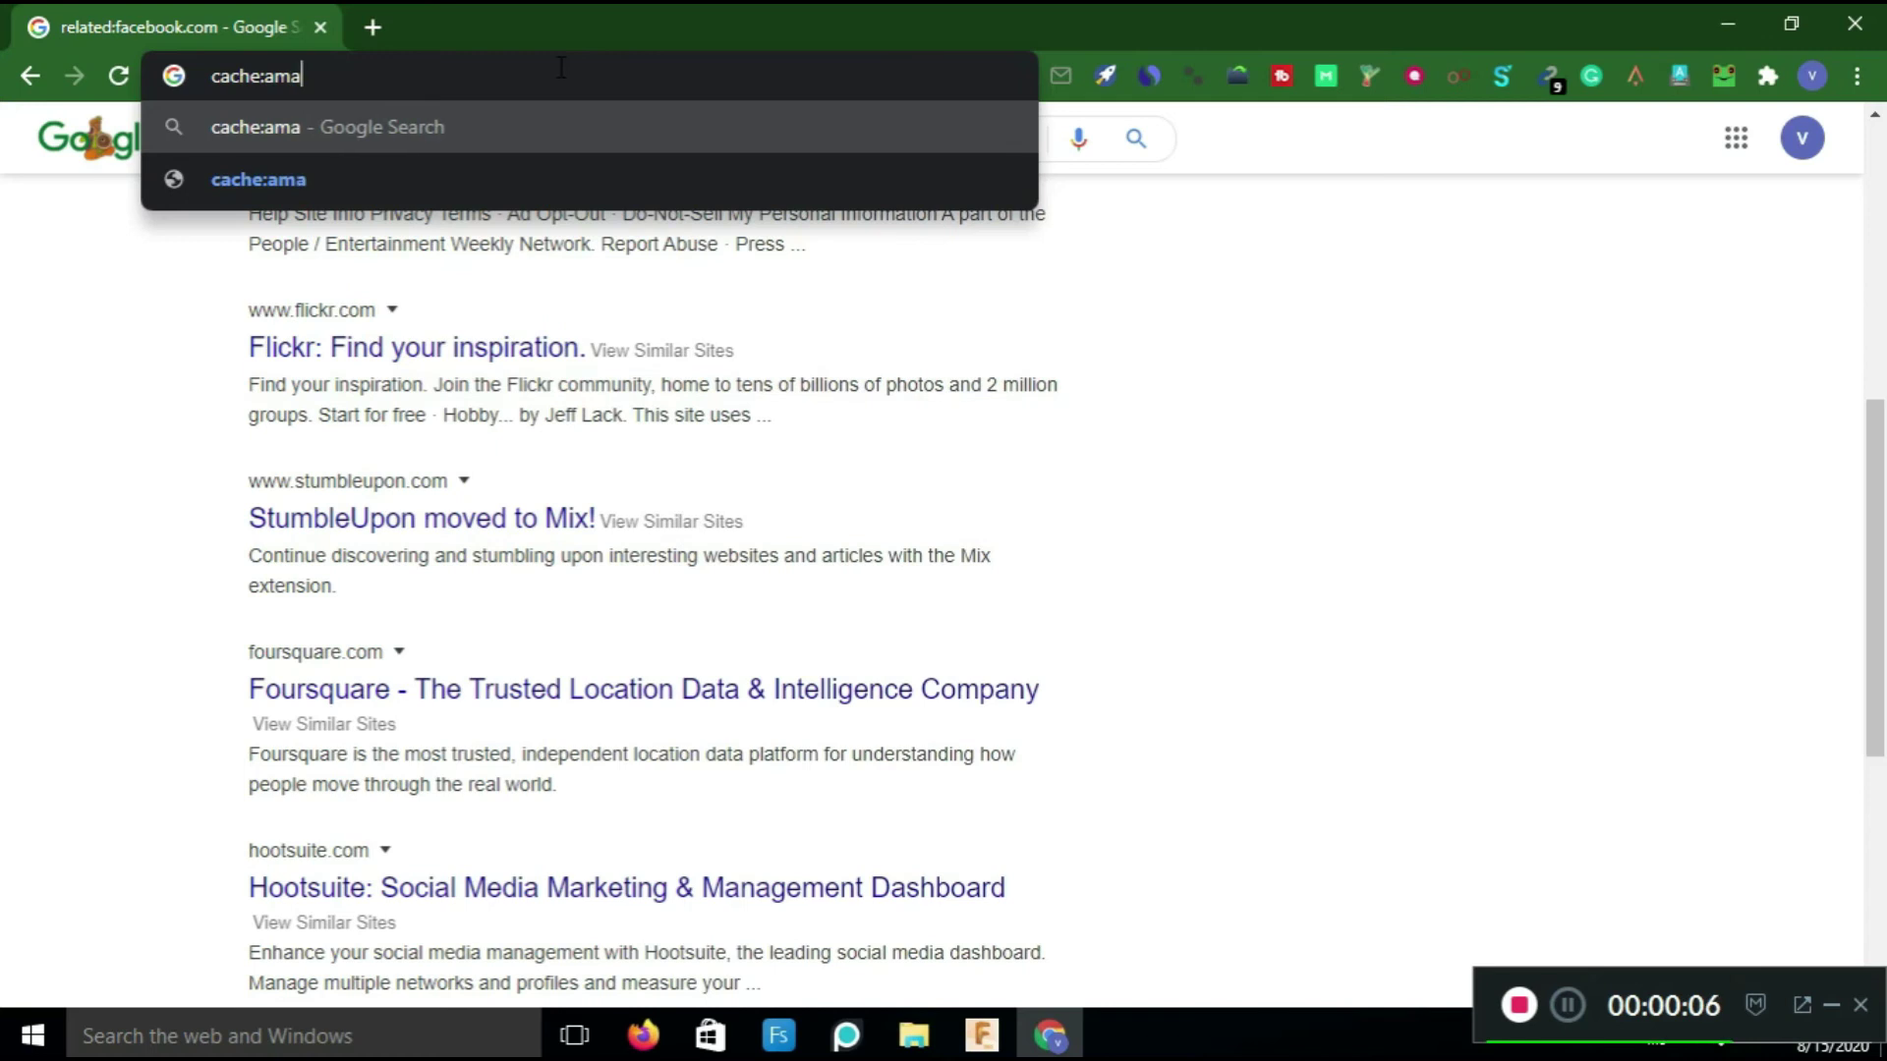
{"action": "type", "text": "zon.co"}
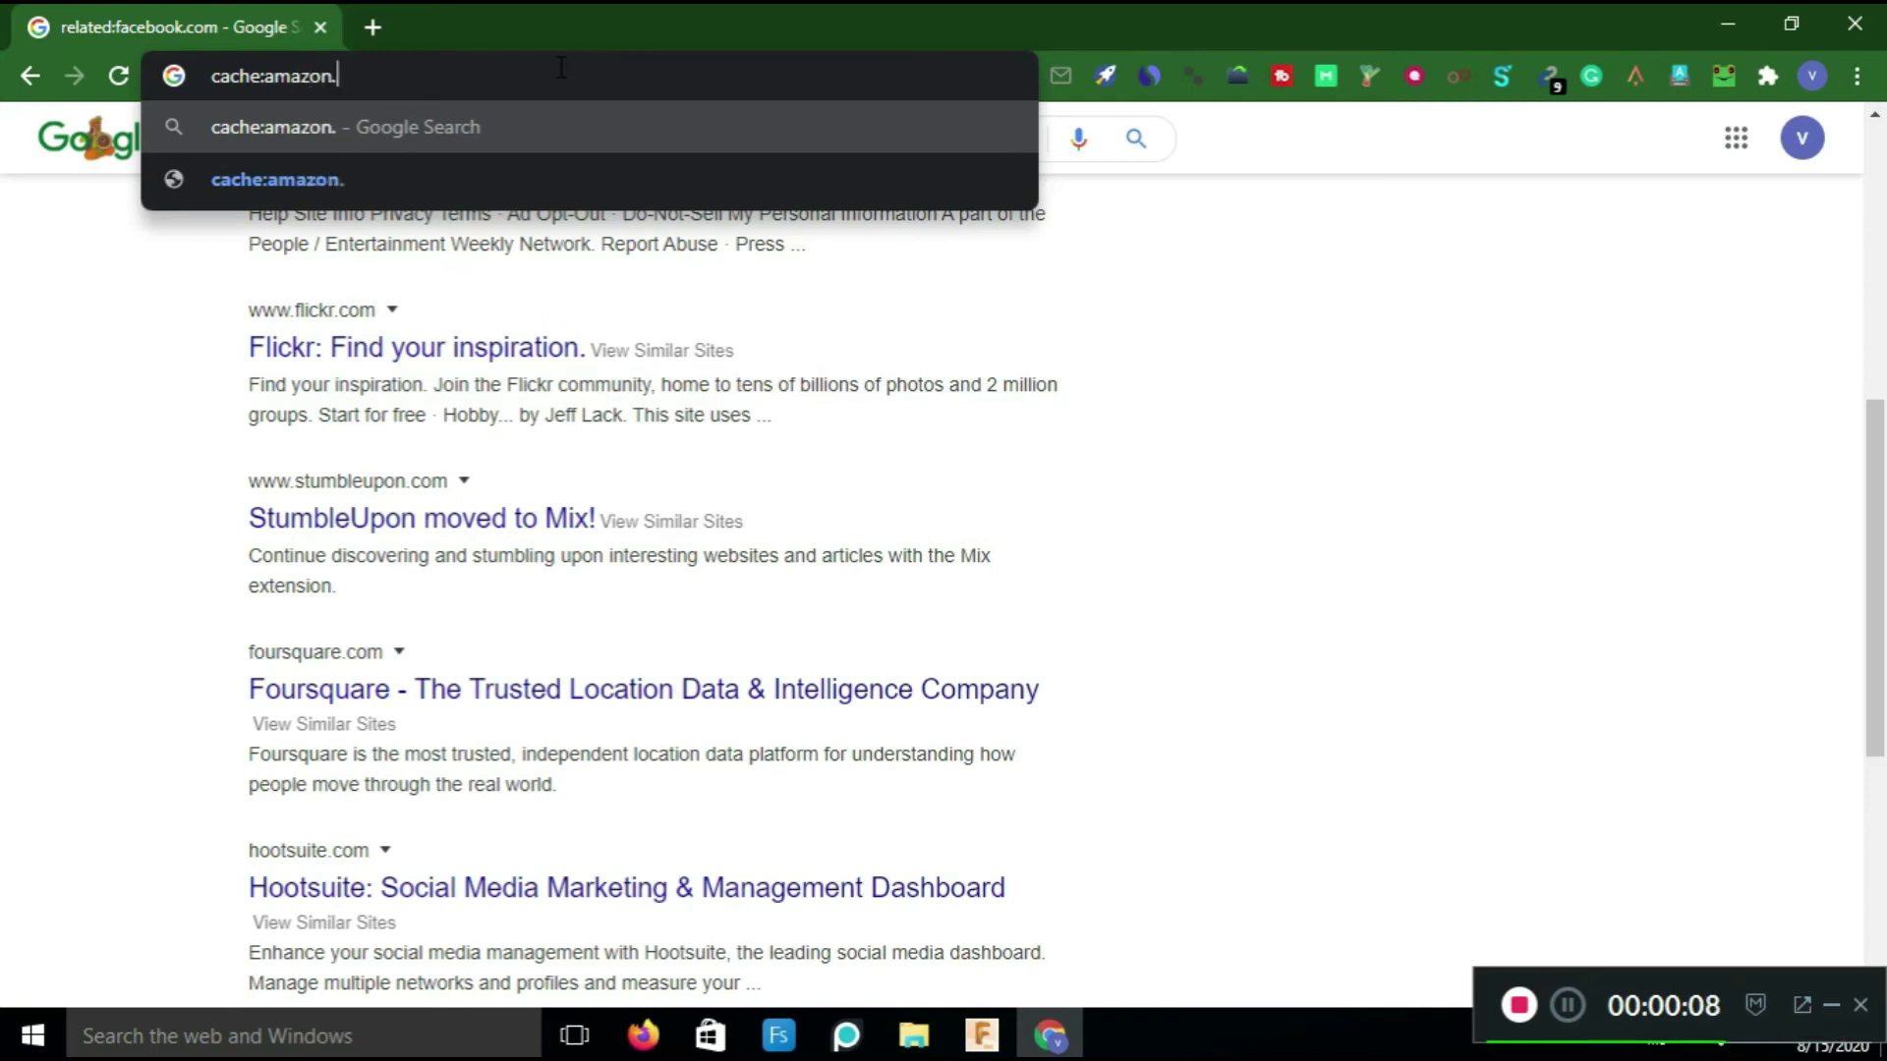
{"action": "type", "text": "m"}
{"action": "key", "text": "Return"}
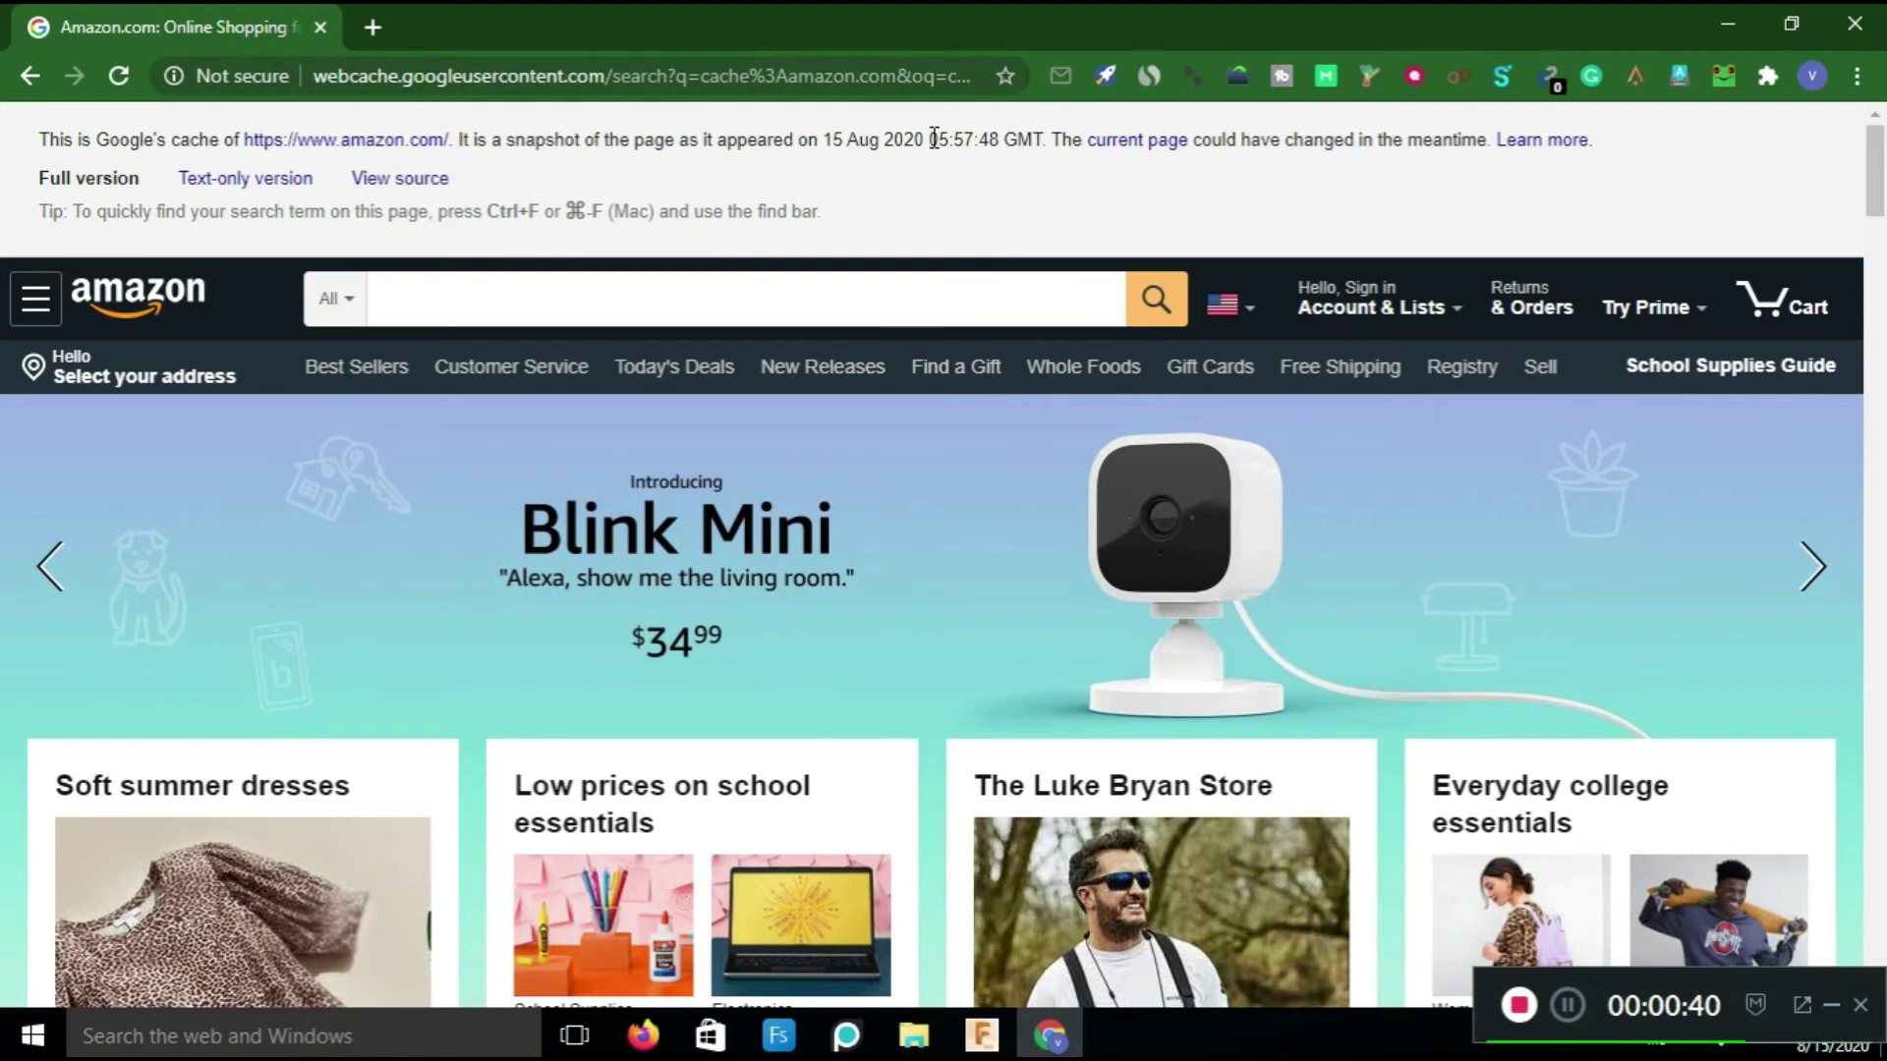
Highlight the snapshot date in the cache notice and look through the cached Amazon page.
{"action": "left_click_drag", "start_coordinate": [935, 139], "coordinate": [819, 138]}
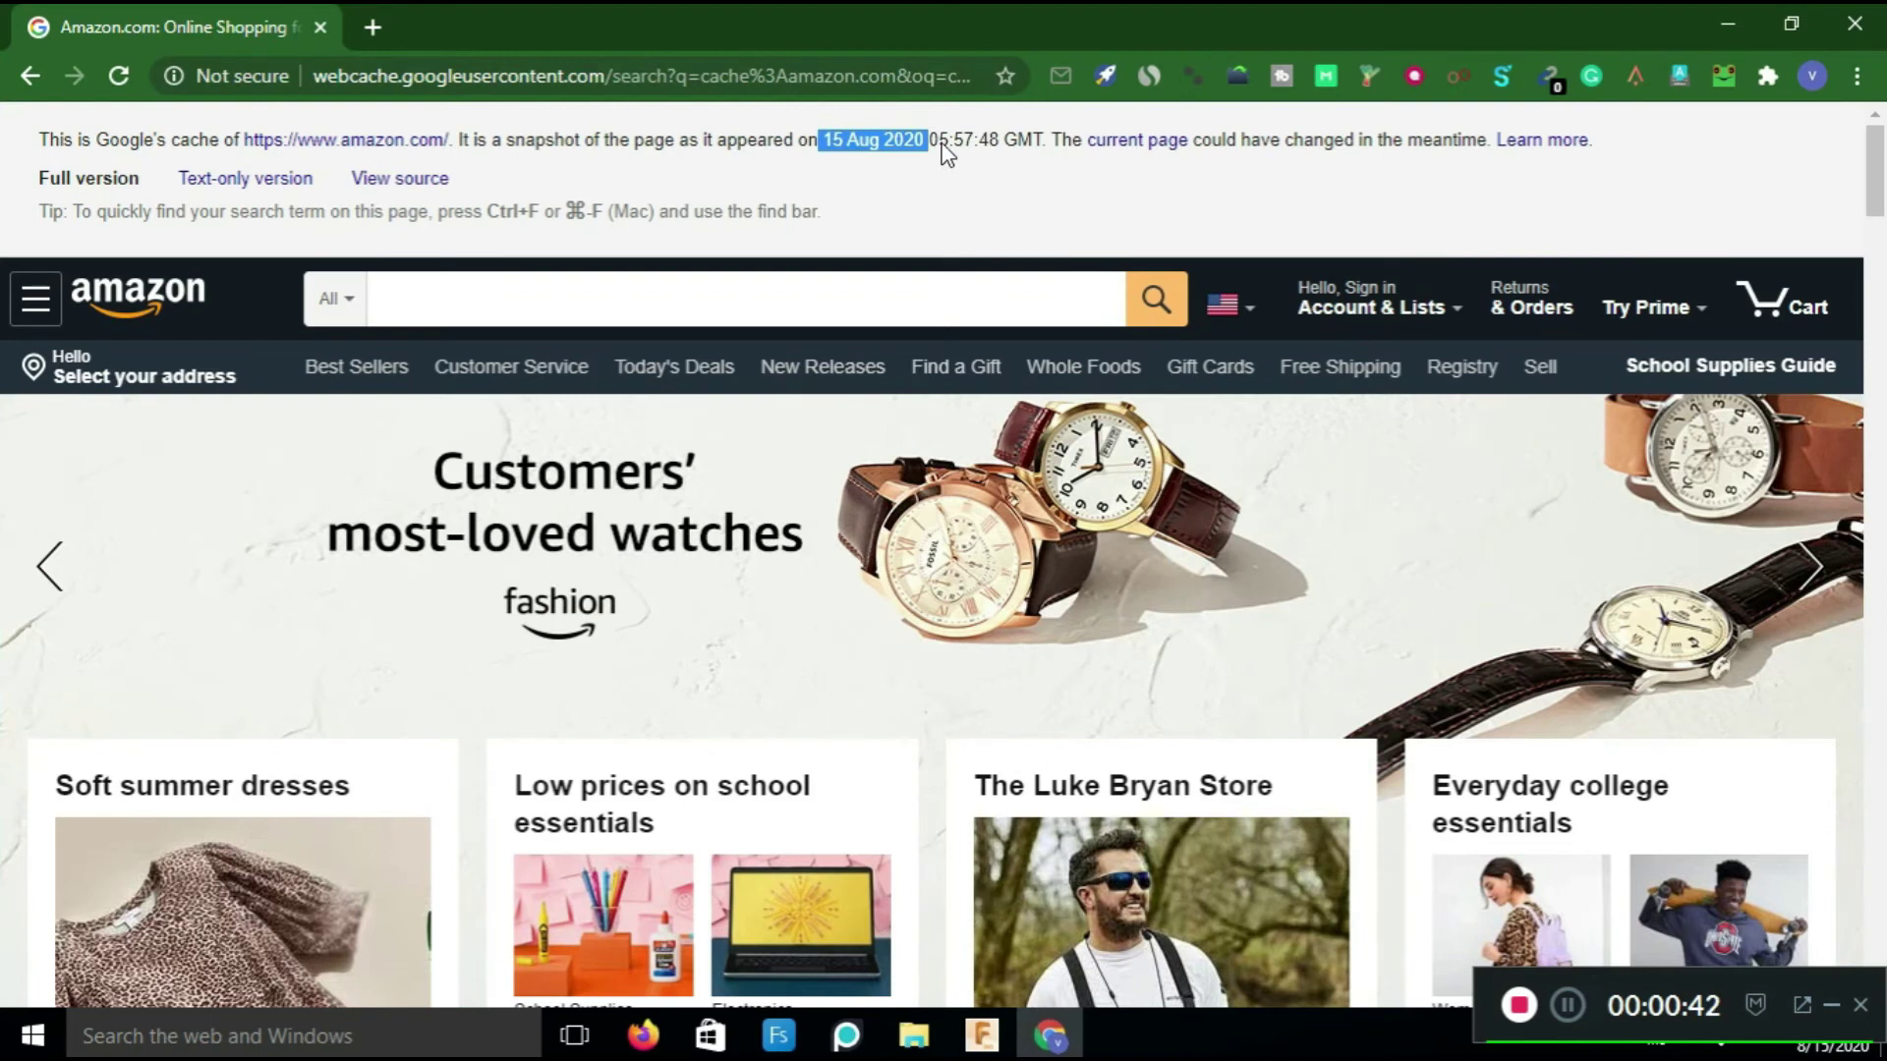
{"action": "left_click", "coordinate": [975, 144]}
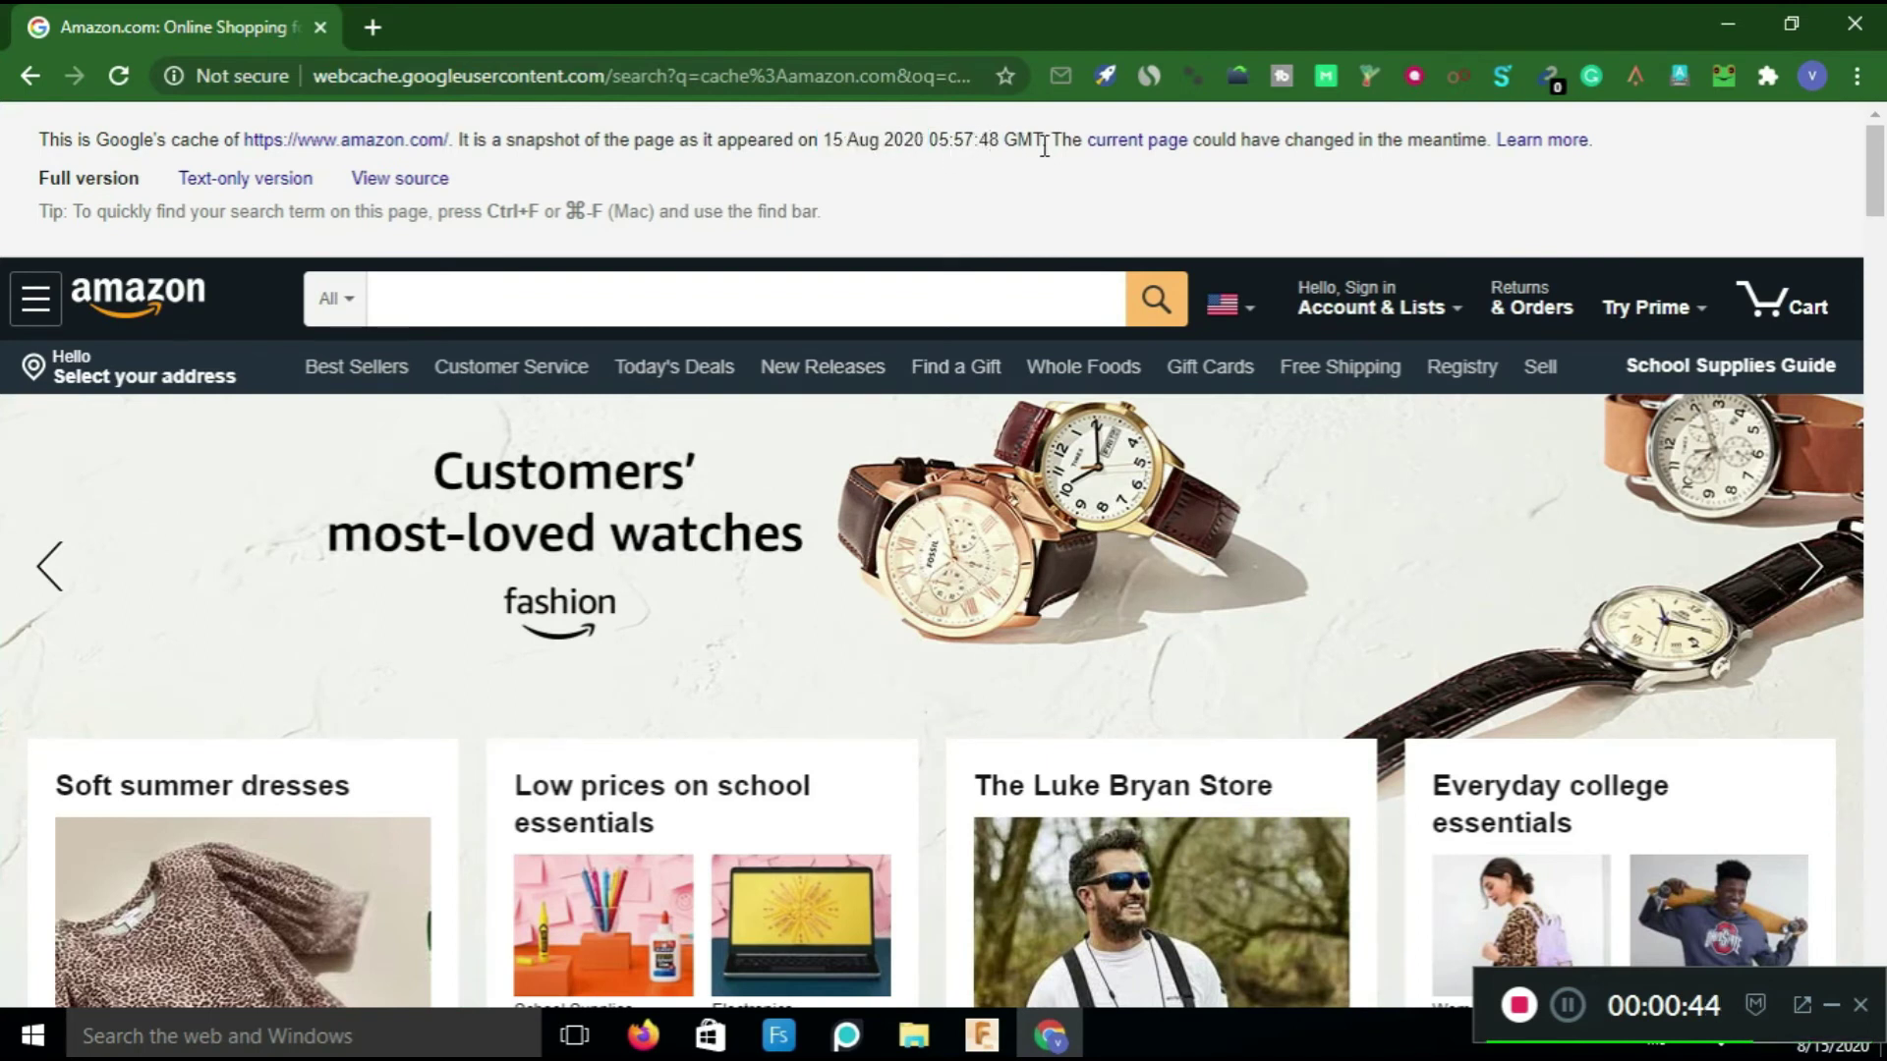
{"action": "left_click_drag", "start_coordinate": [1876, 194], "coordinate": [1880, 519]}
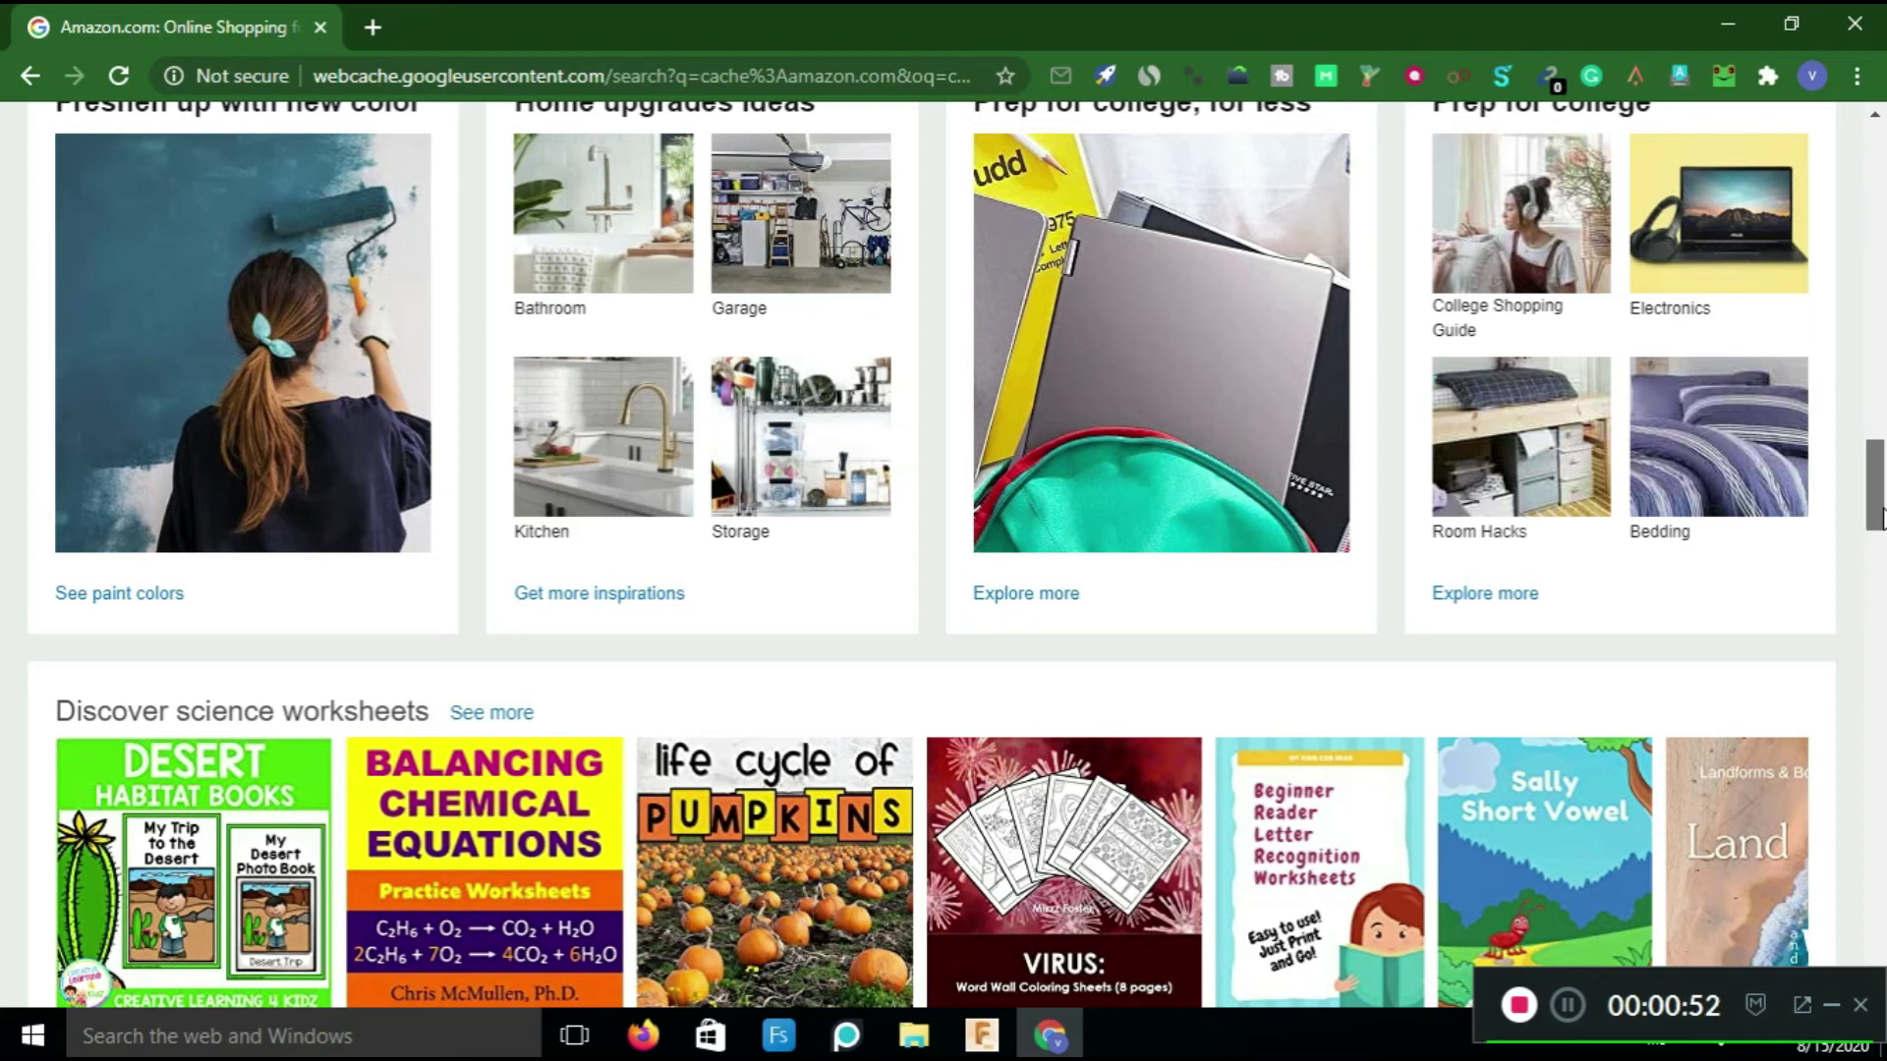
{"action": "left_click_drag", "start_coordinate": [1880, 519], "coordinate": [1854, 24]}
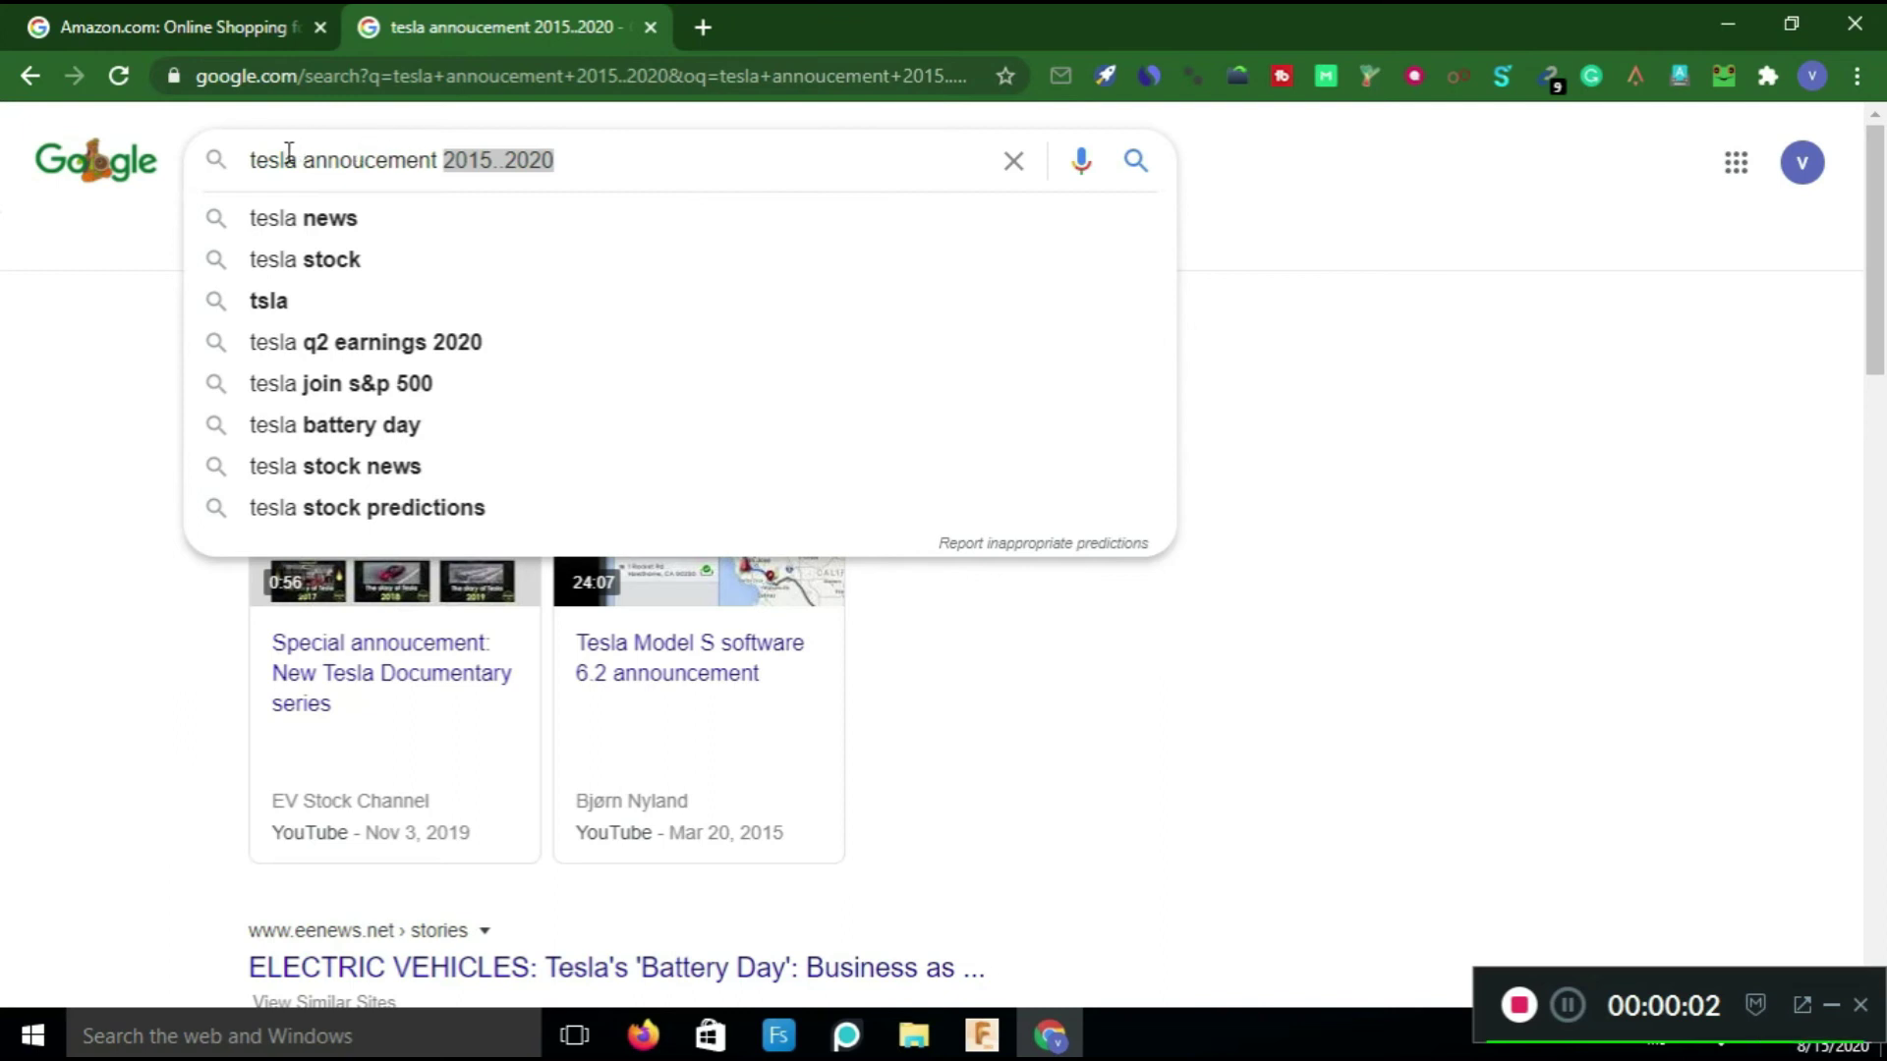
Replace the Tesla search address with the query "digital marketing" site:facebook.com filetype:pdf.
{"action": "left_click", "coordinate": [451, 160]}
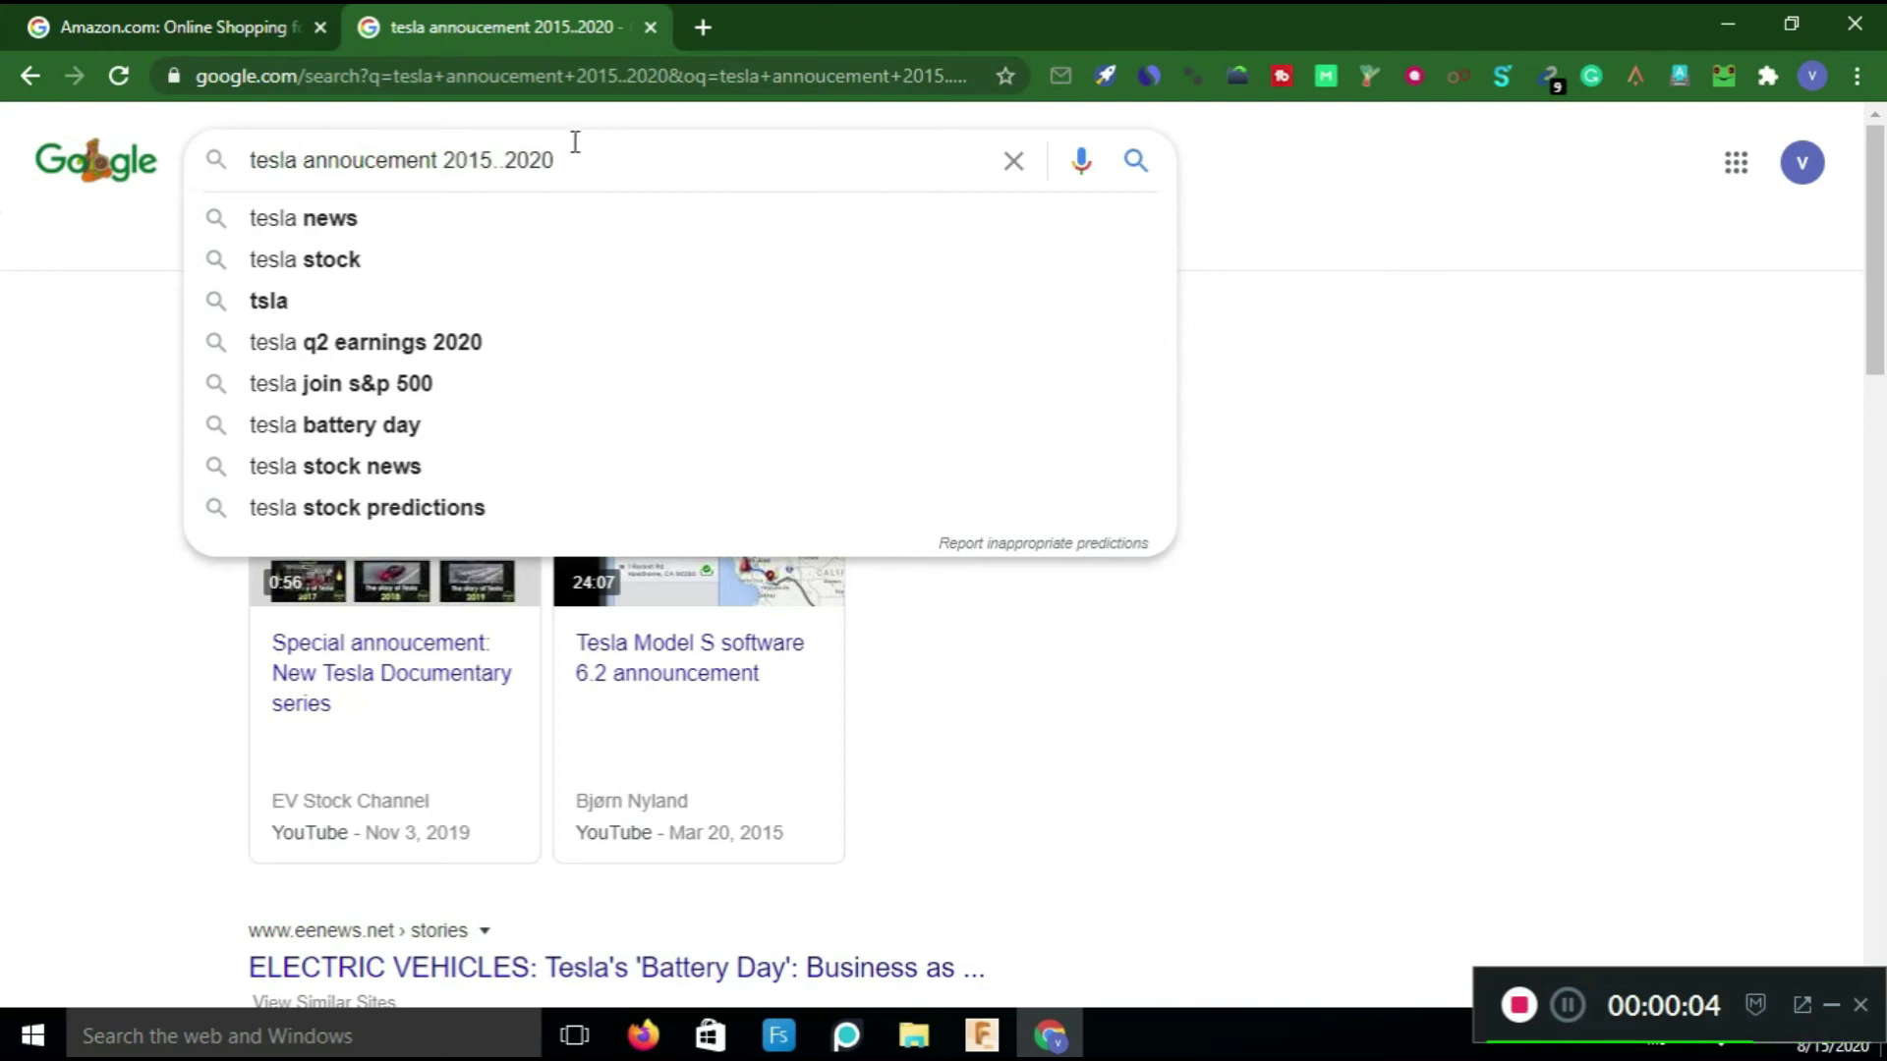
{"action": "left_click", "coordinate": [562, 77]}
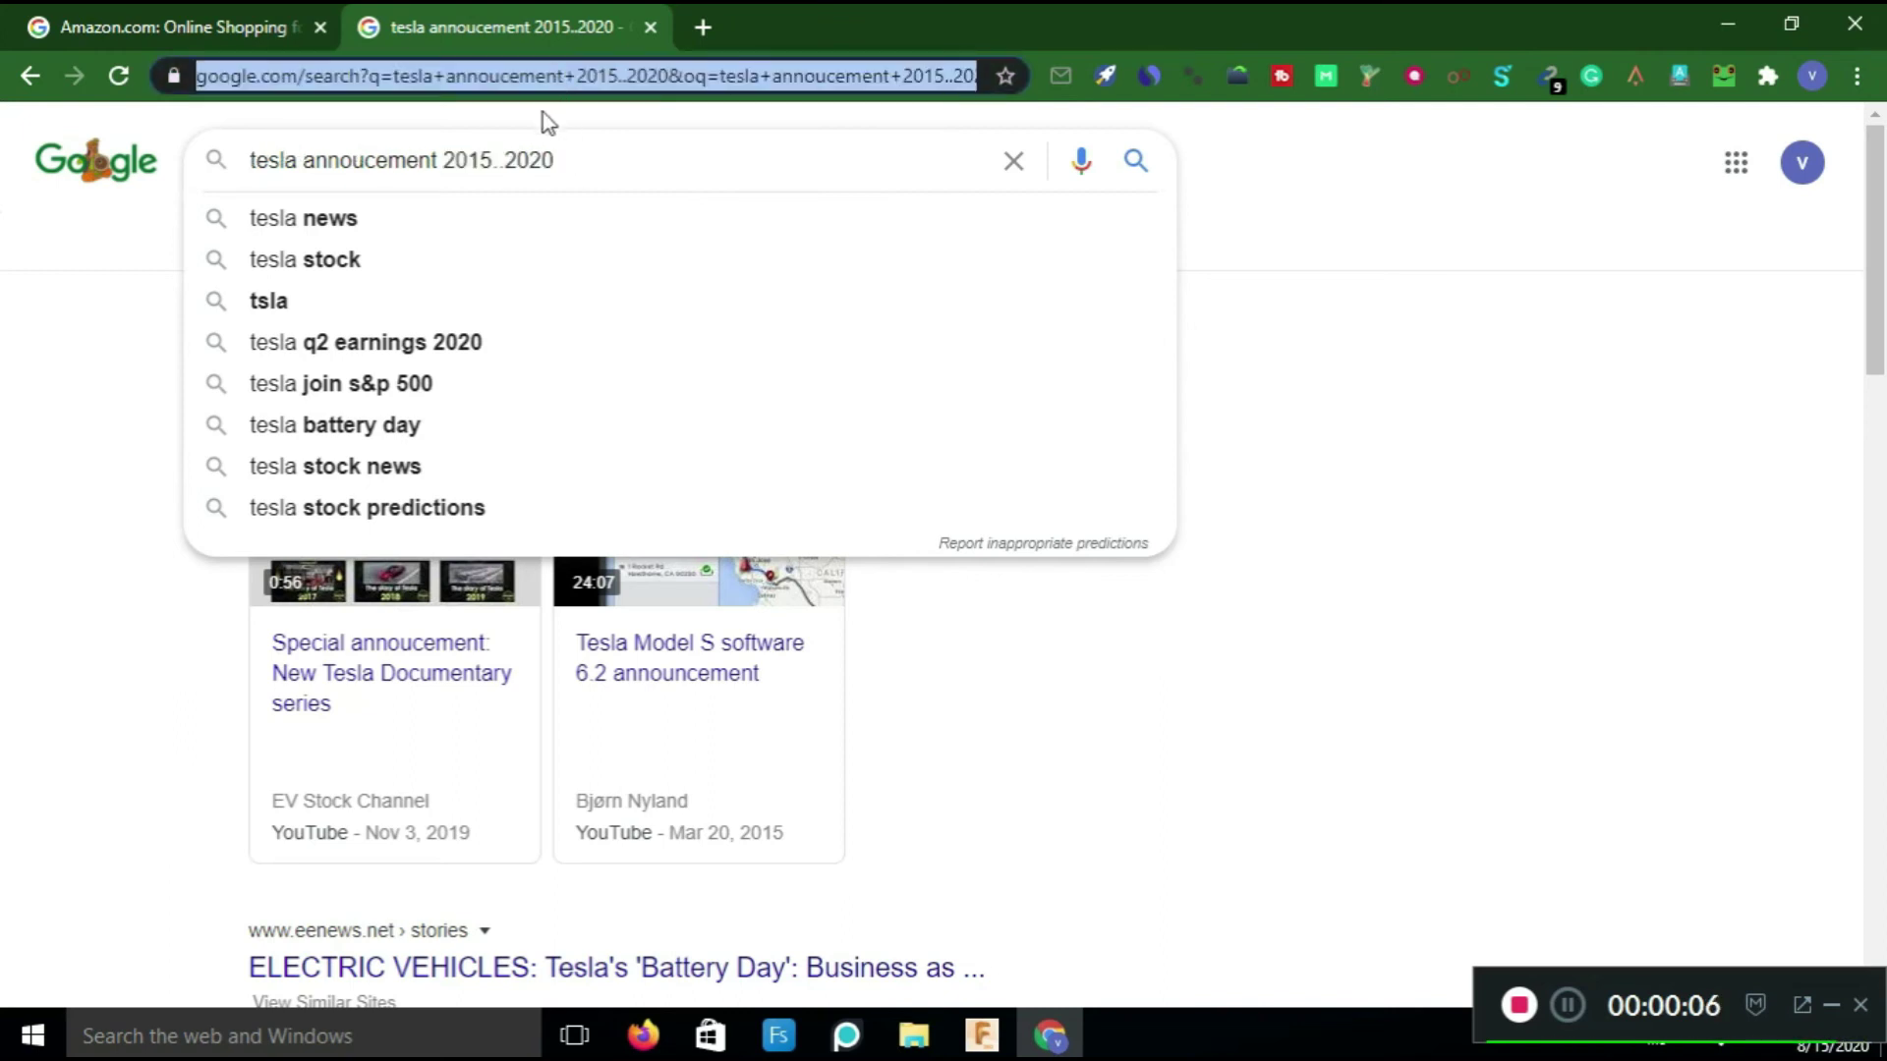
{"action": "key", "text": "BackSpace"}
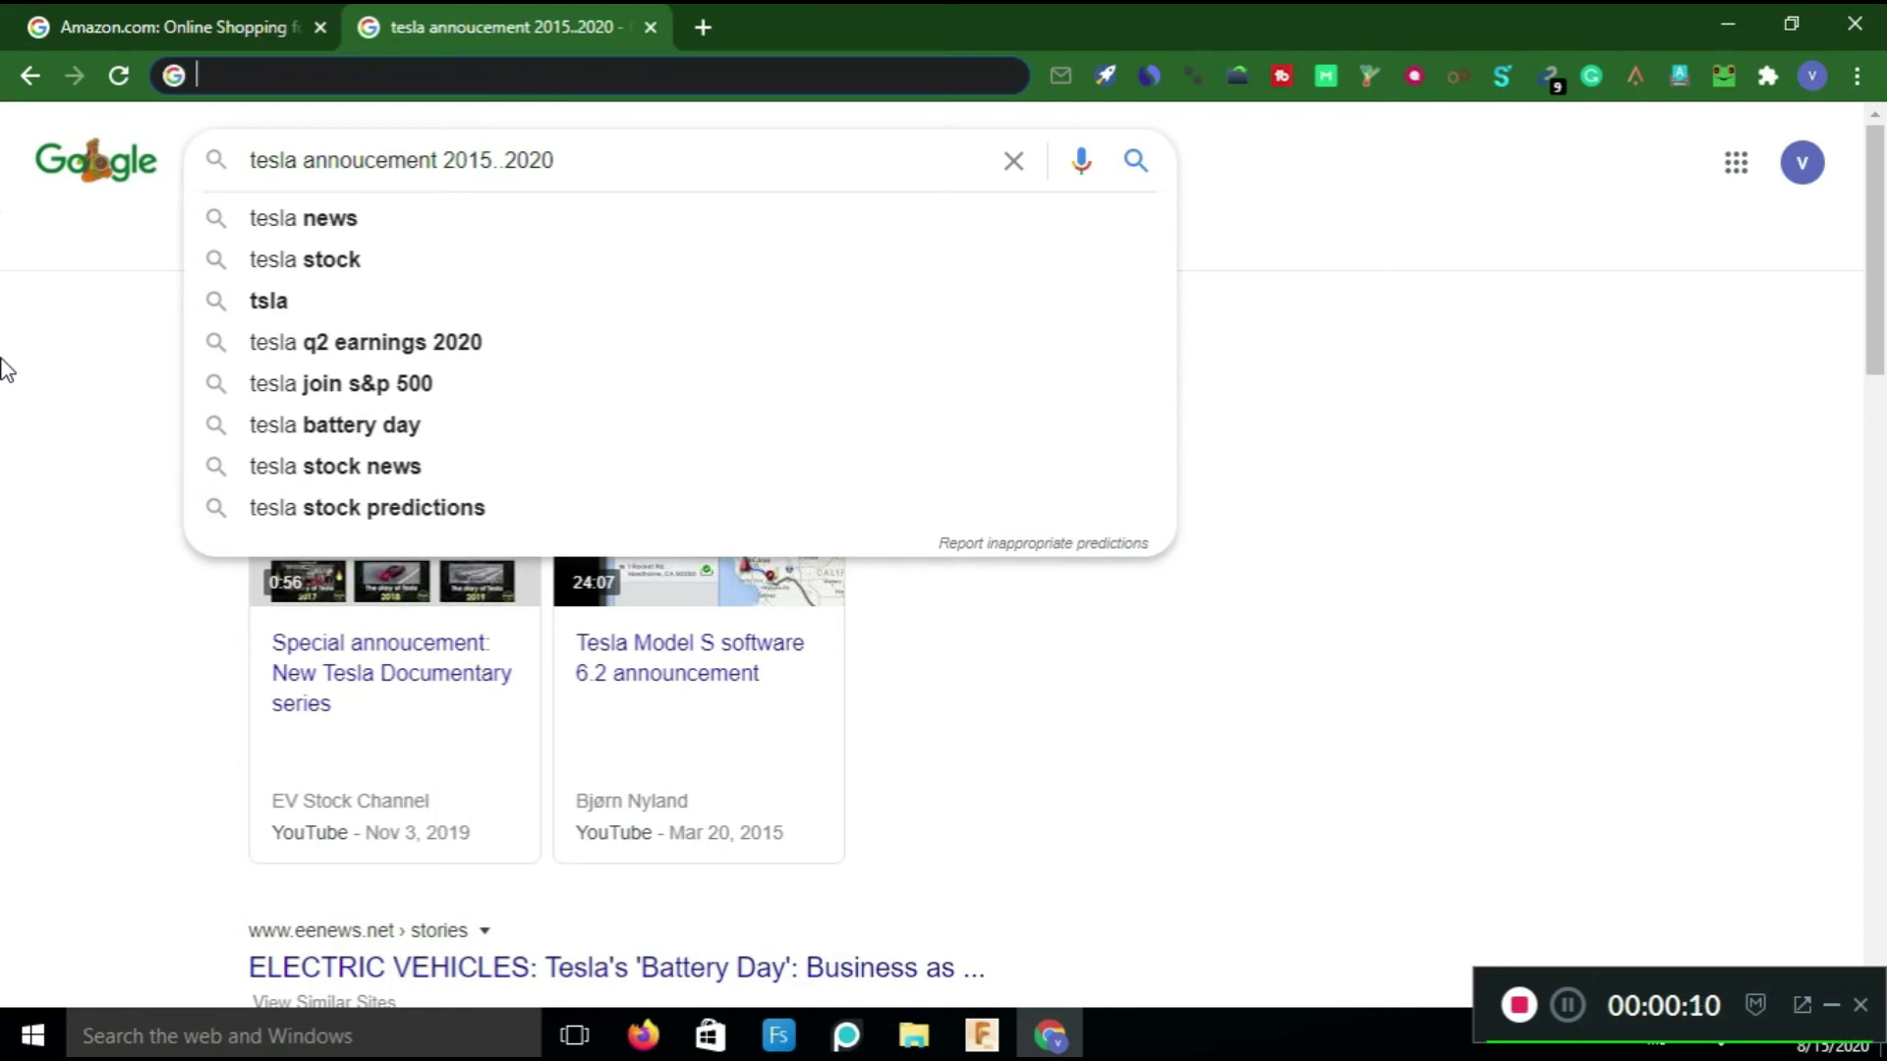
{"action": "type", "text": "\""}
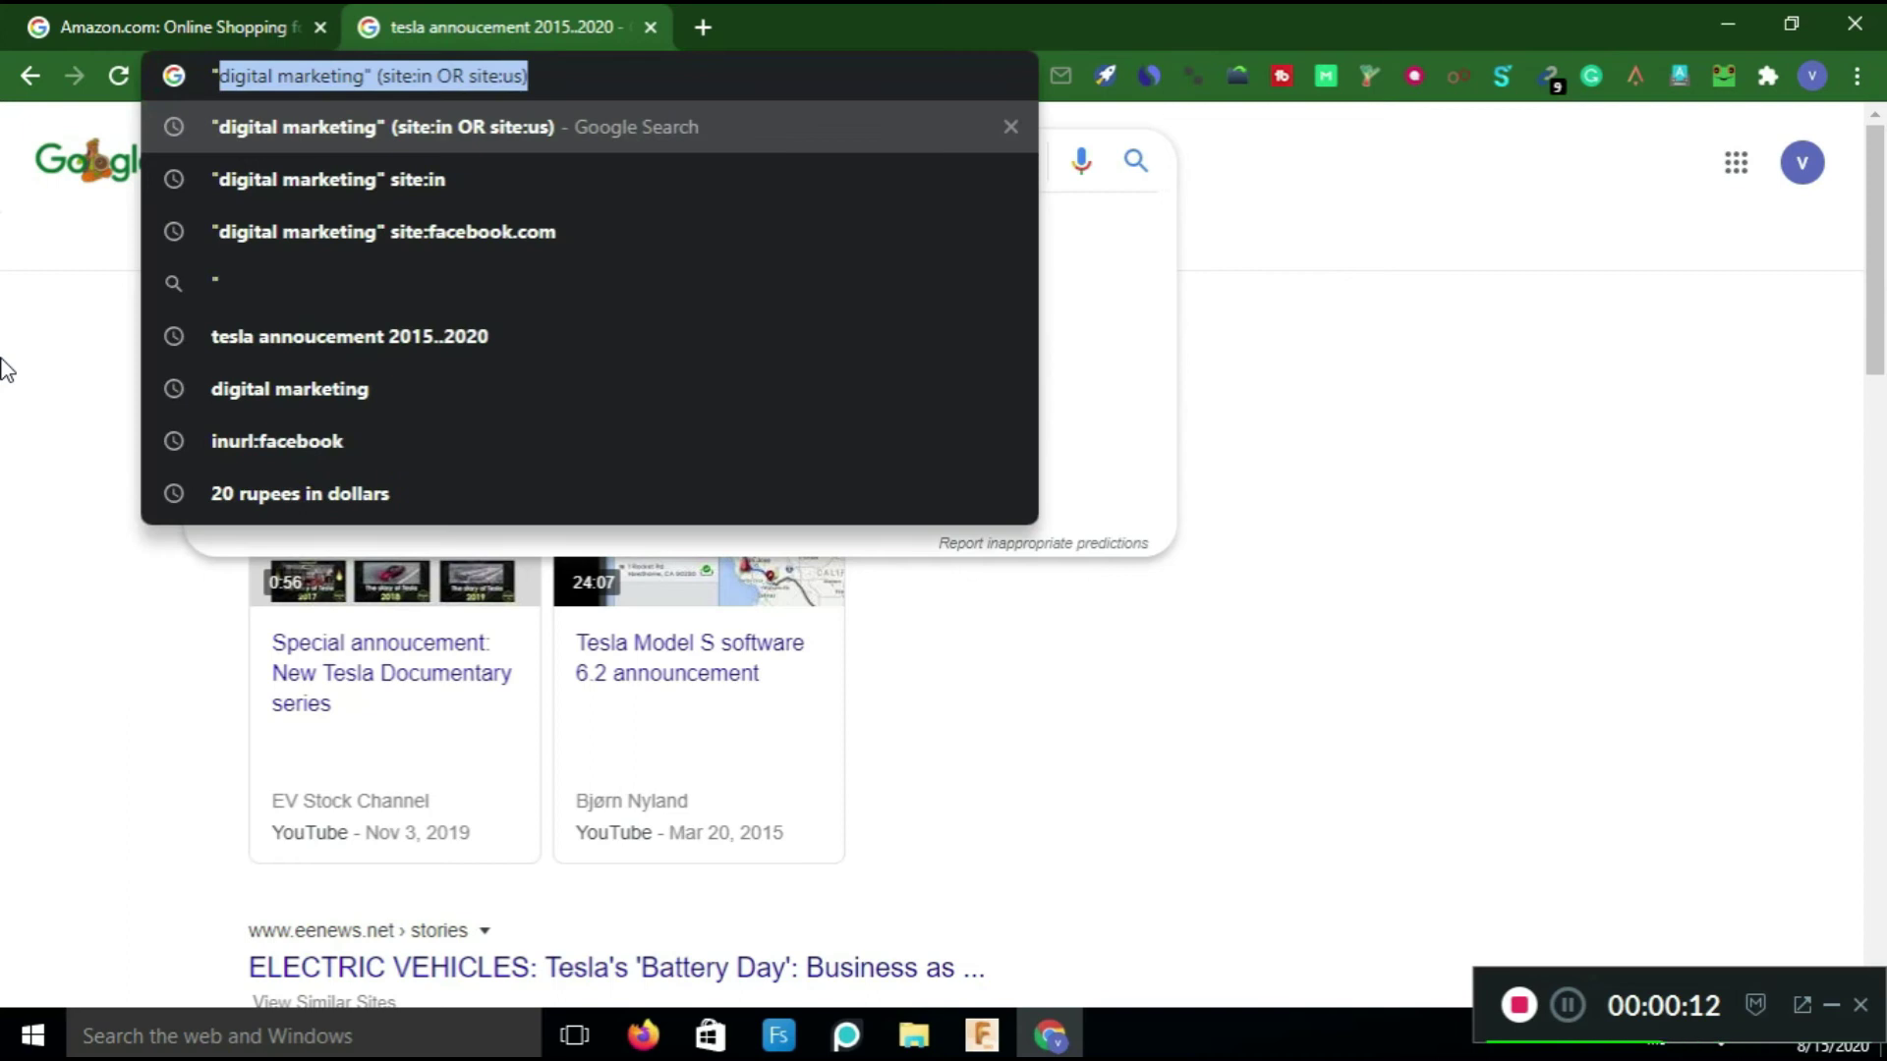
{"action": "type", "text": "digital marketing"}
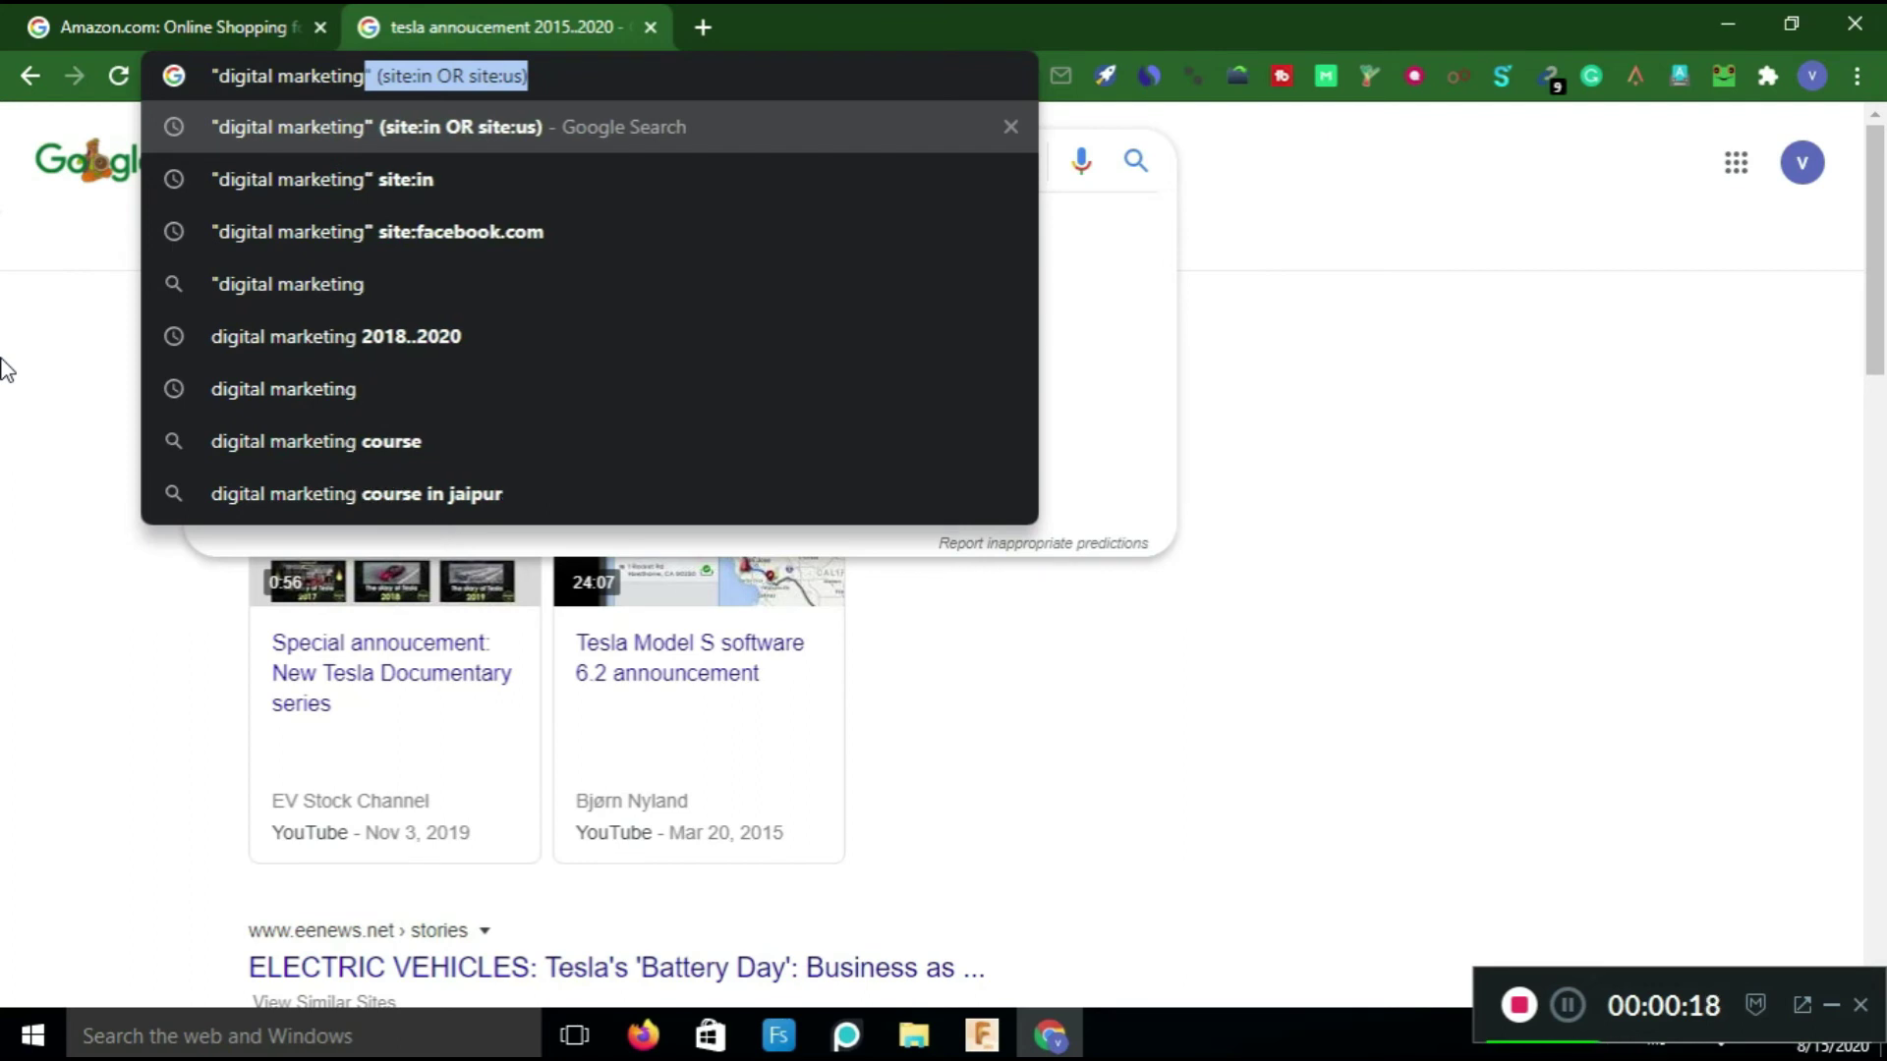
{"action": "type", "text": "\" si"}
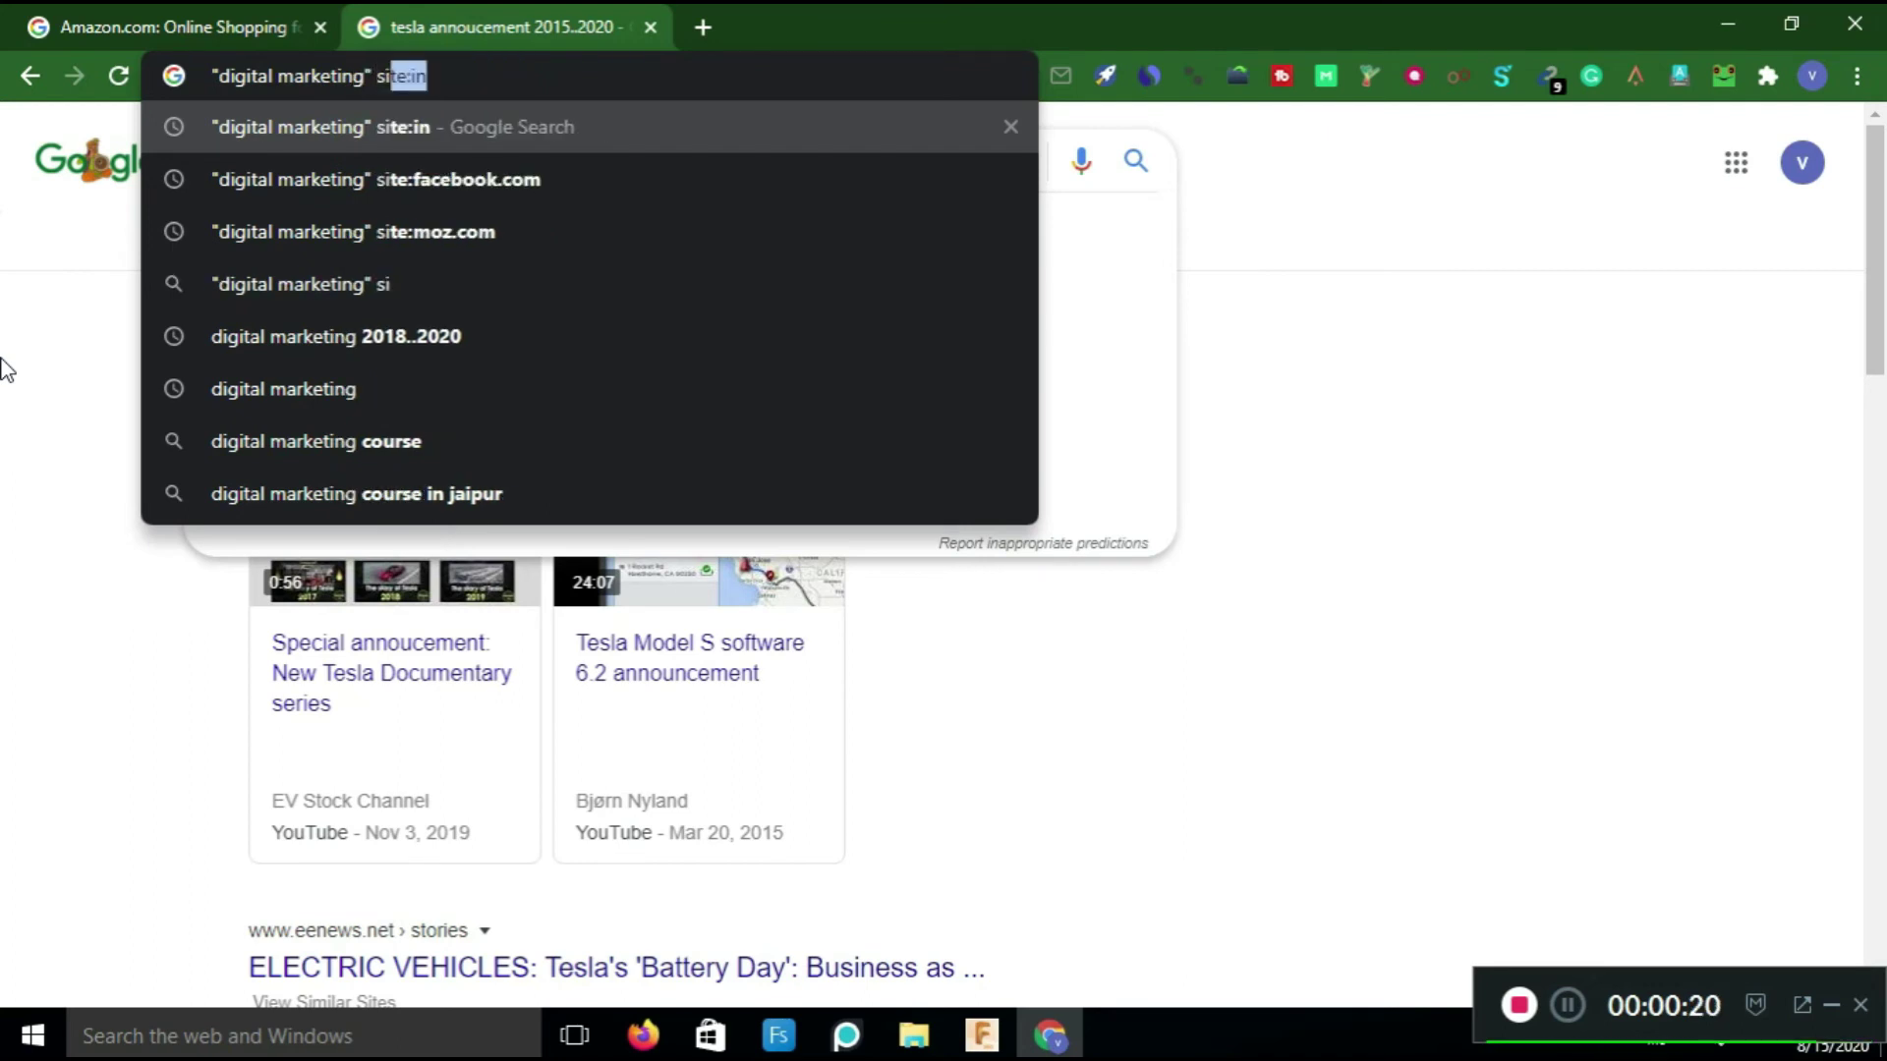
{"action": "type", "text": "te:f"}
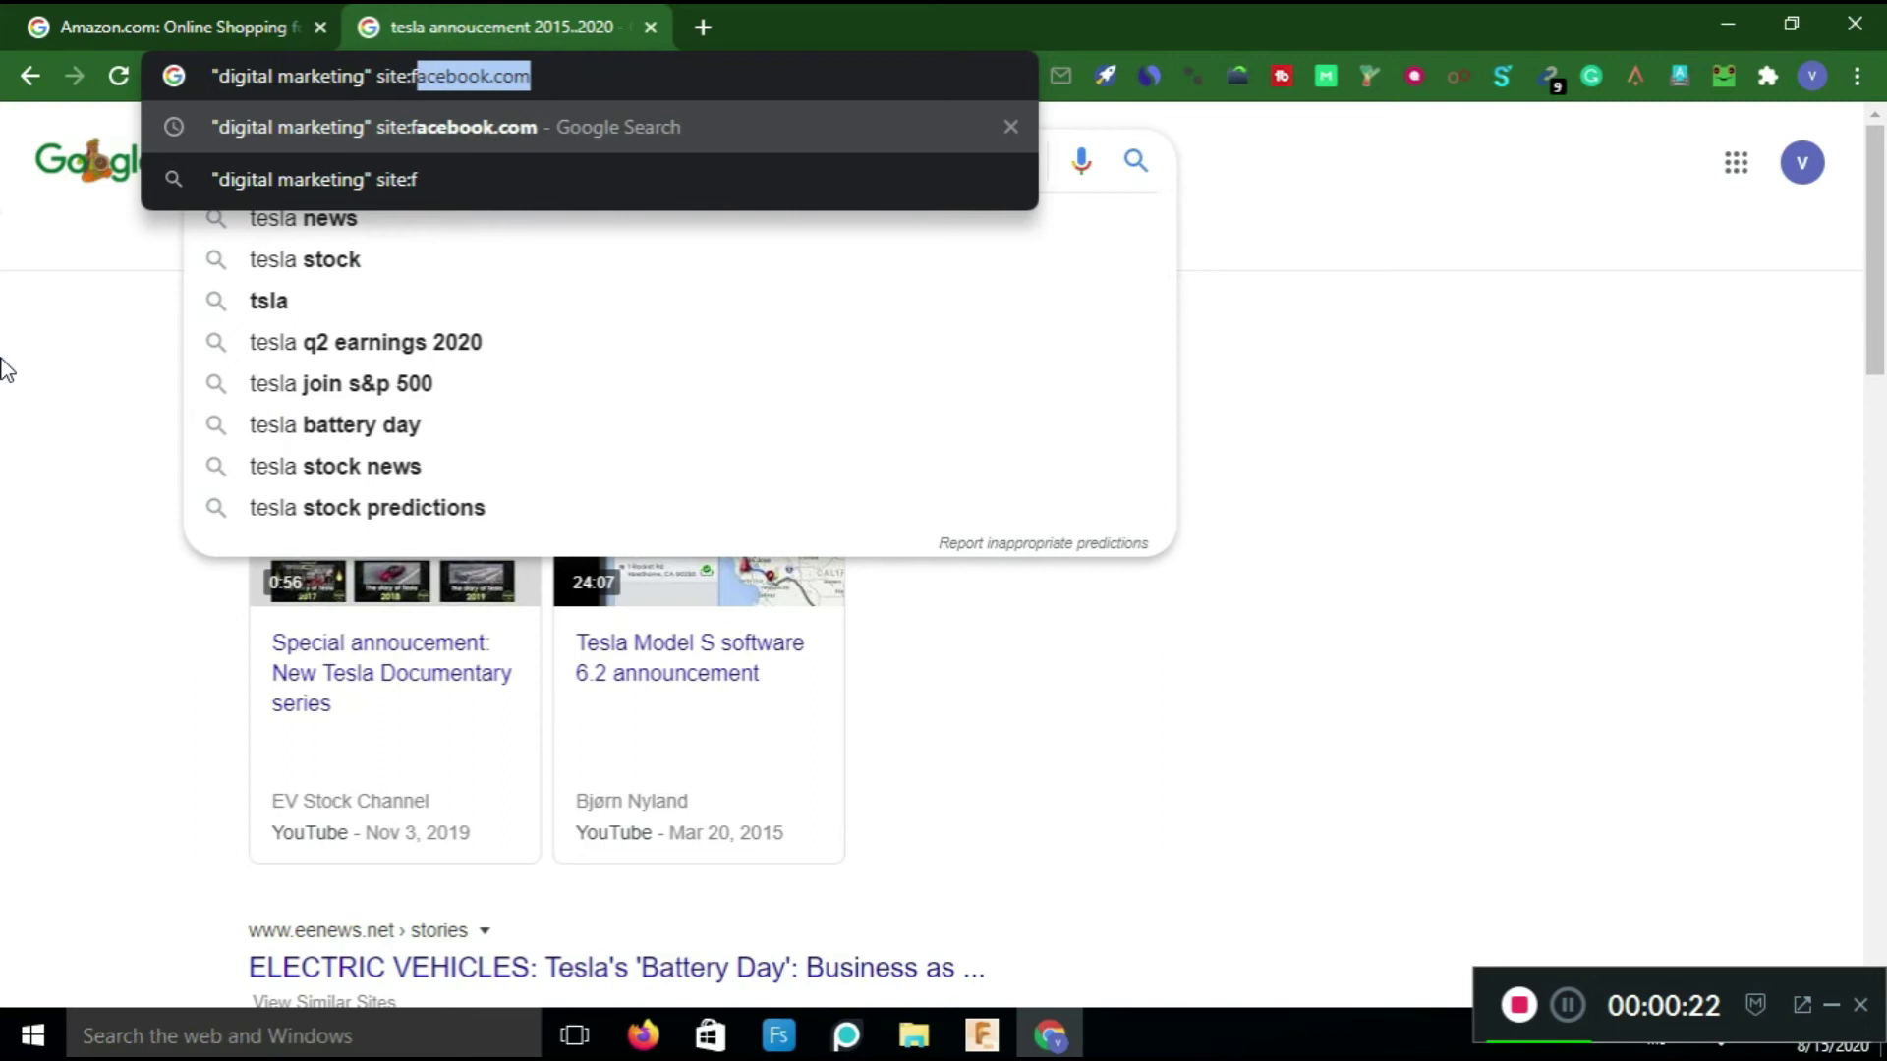
{"action": "type", "text": "acebo"}
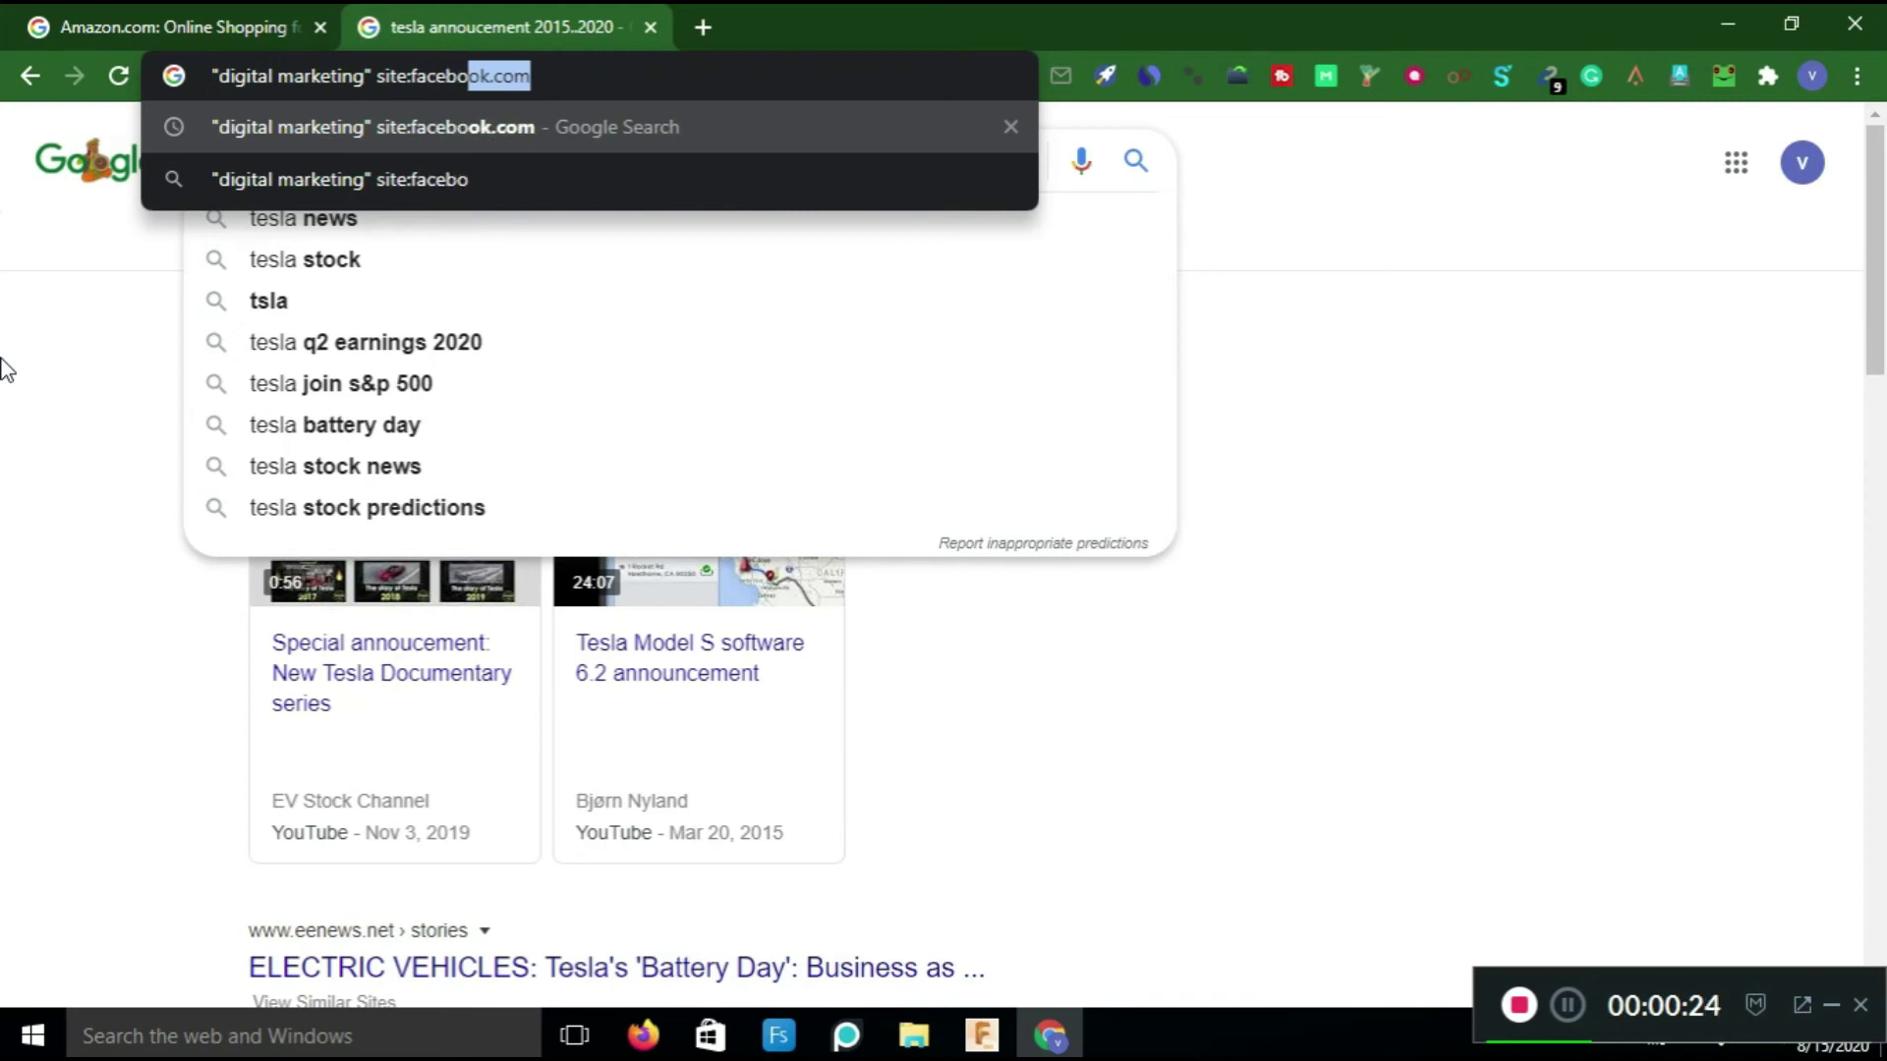
{"action": "type", "text": "ok.com "}
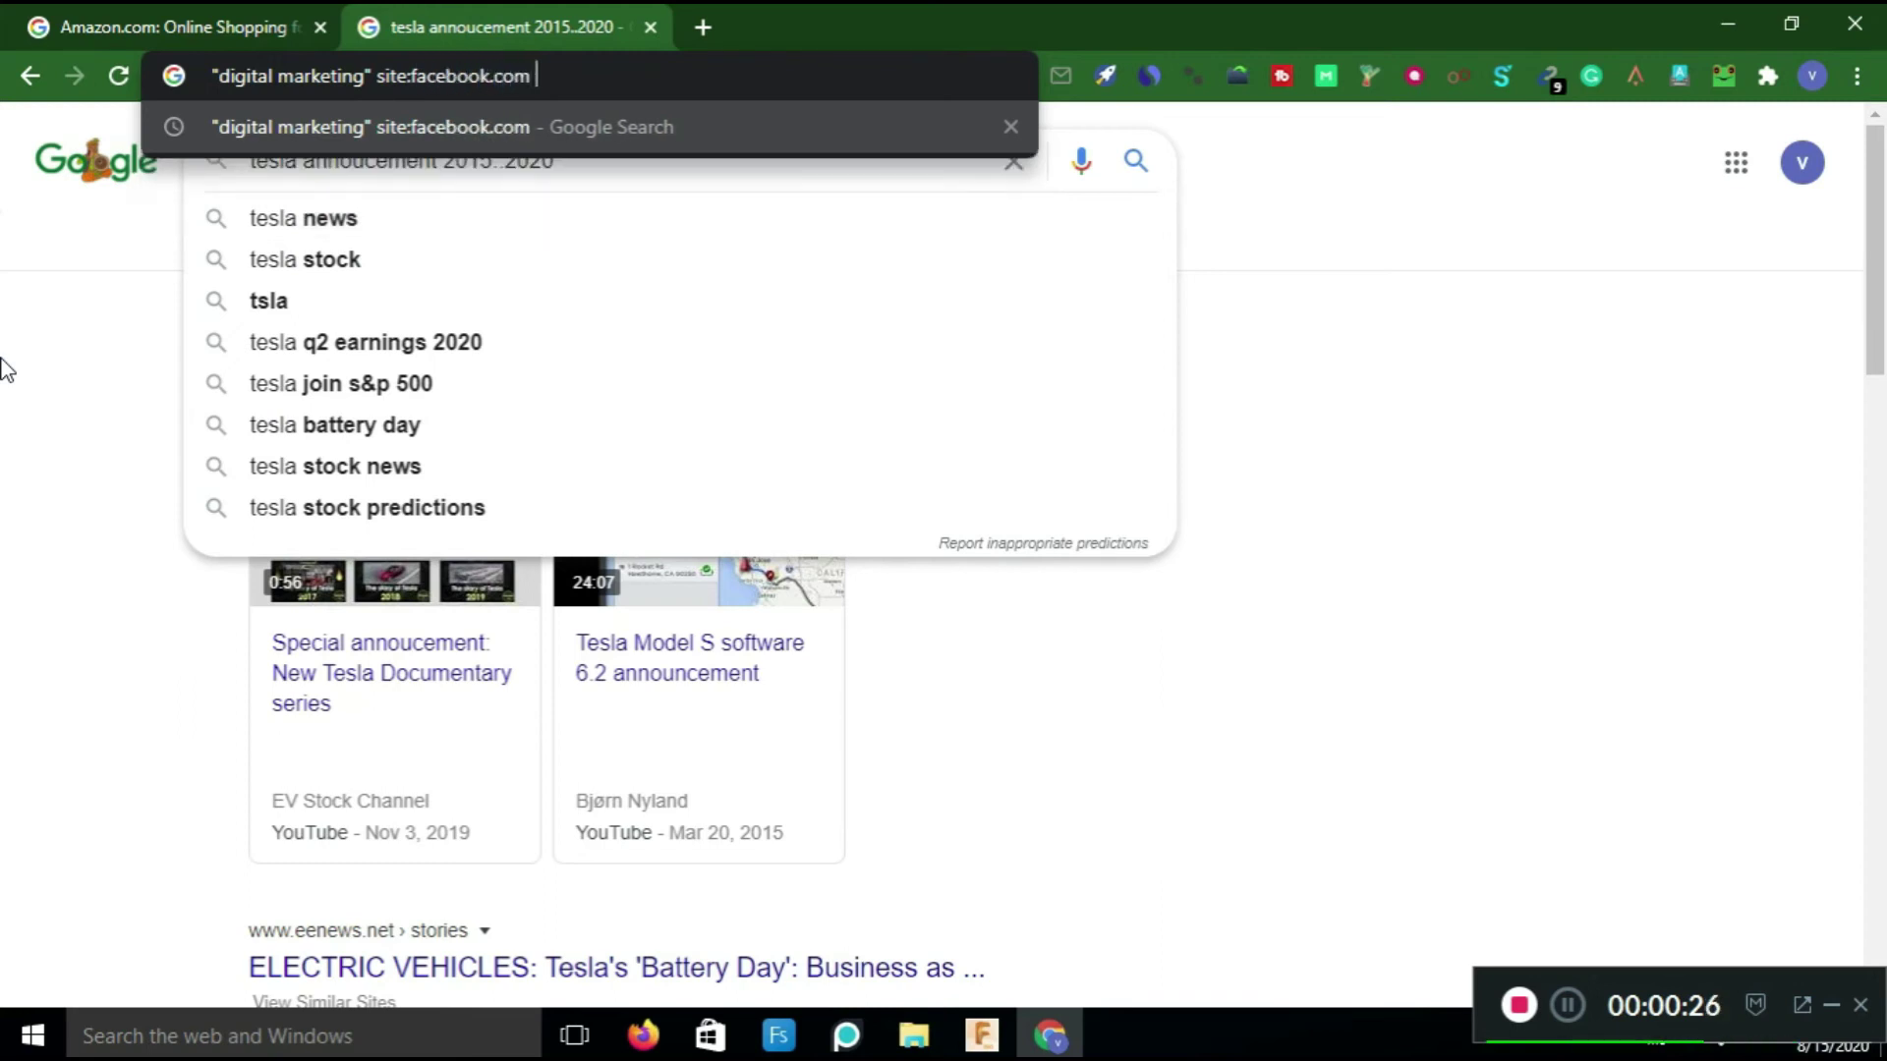
{"action": "type", "text": "file"}
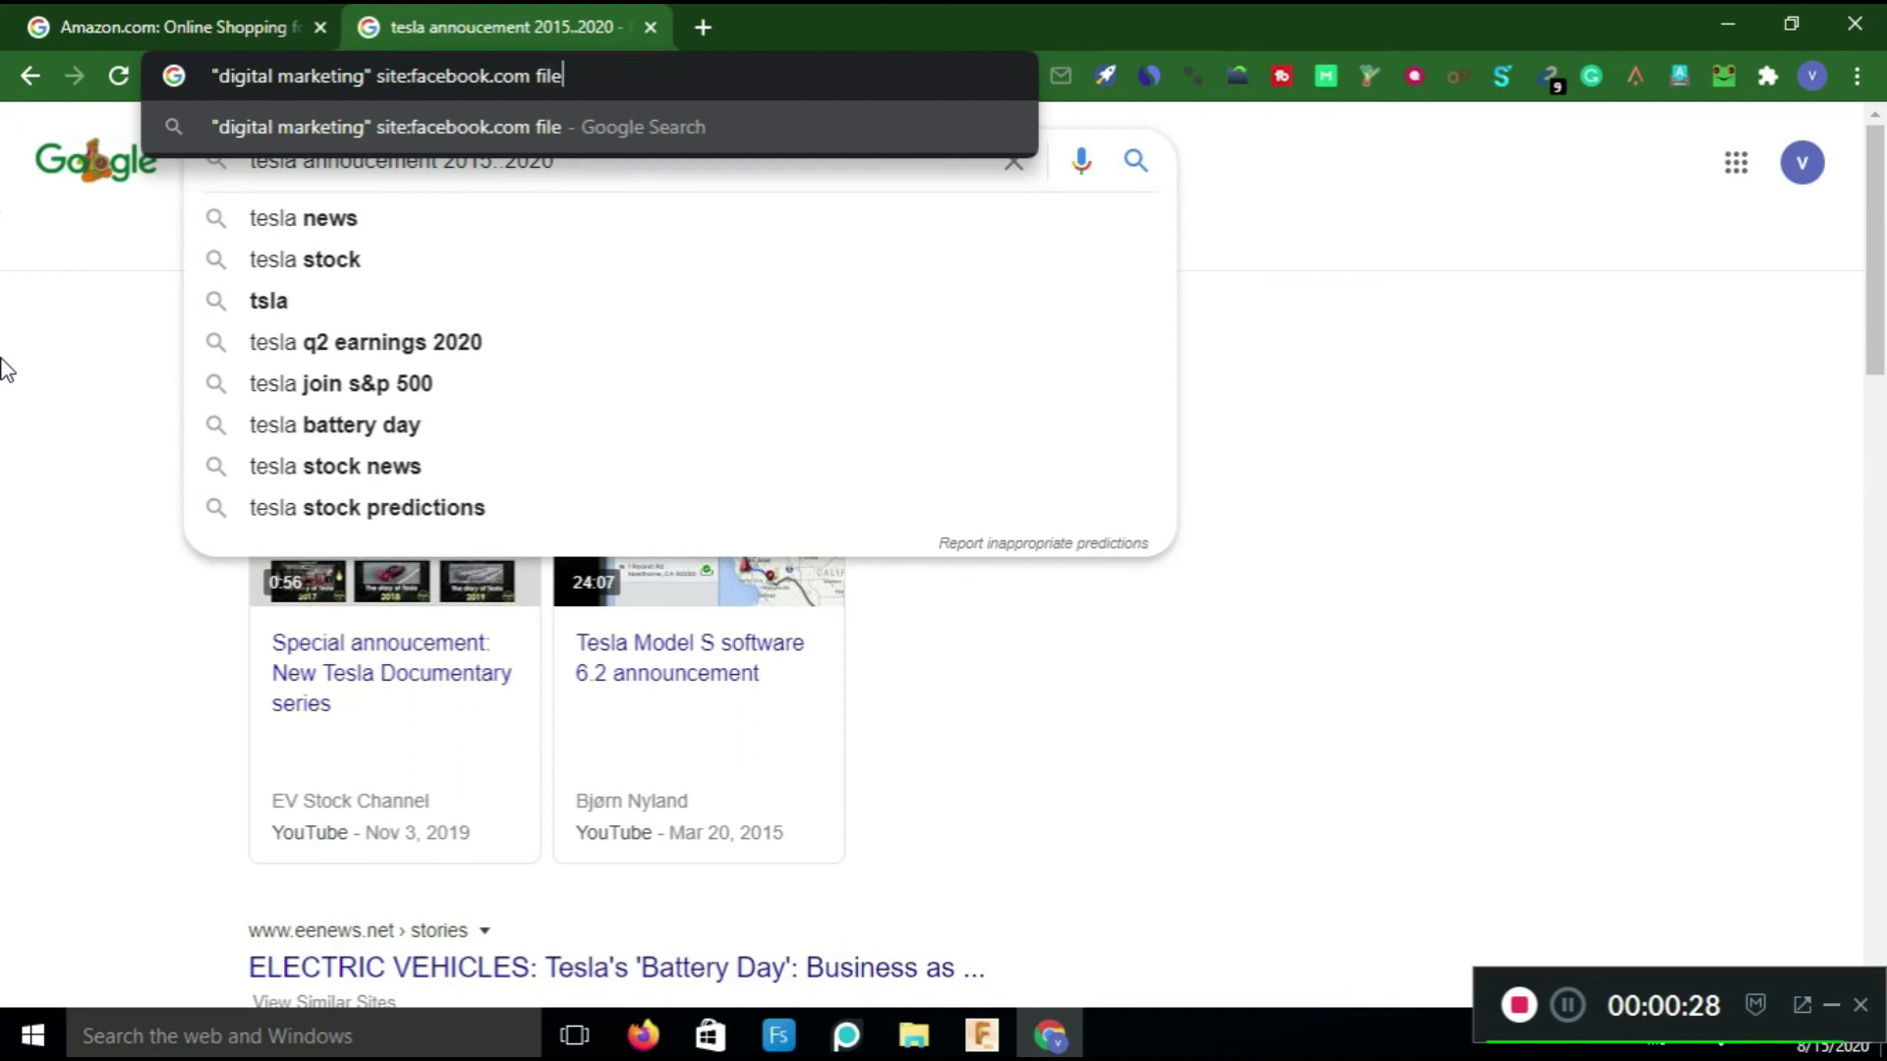
{"action": "type", "text": "typw"}
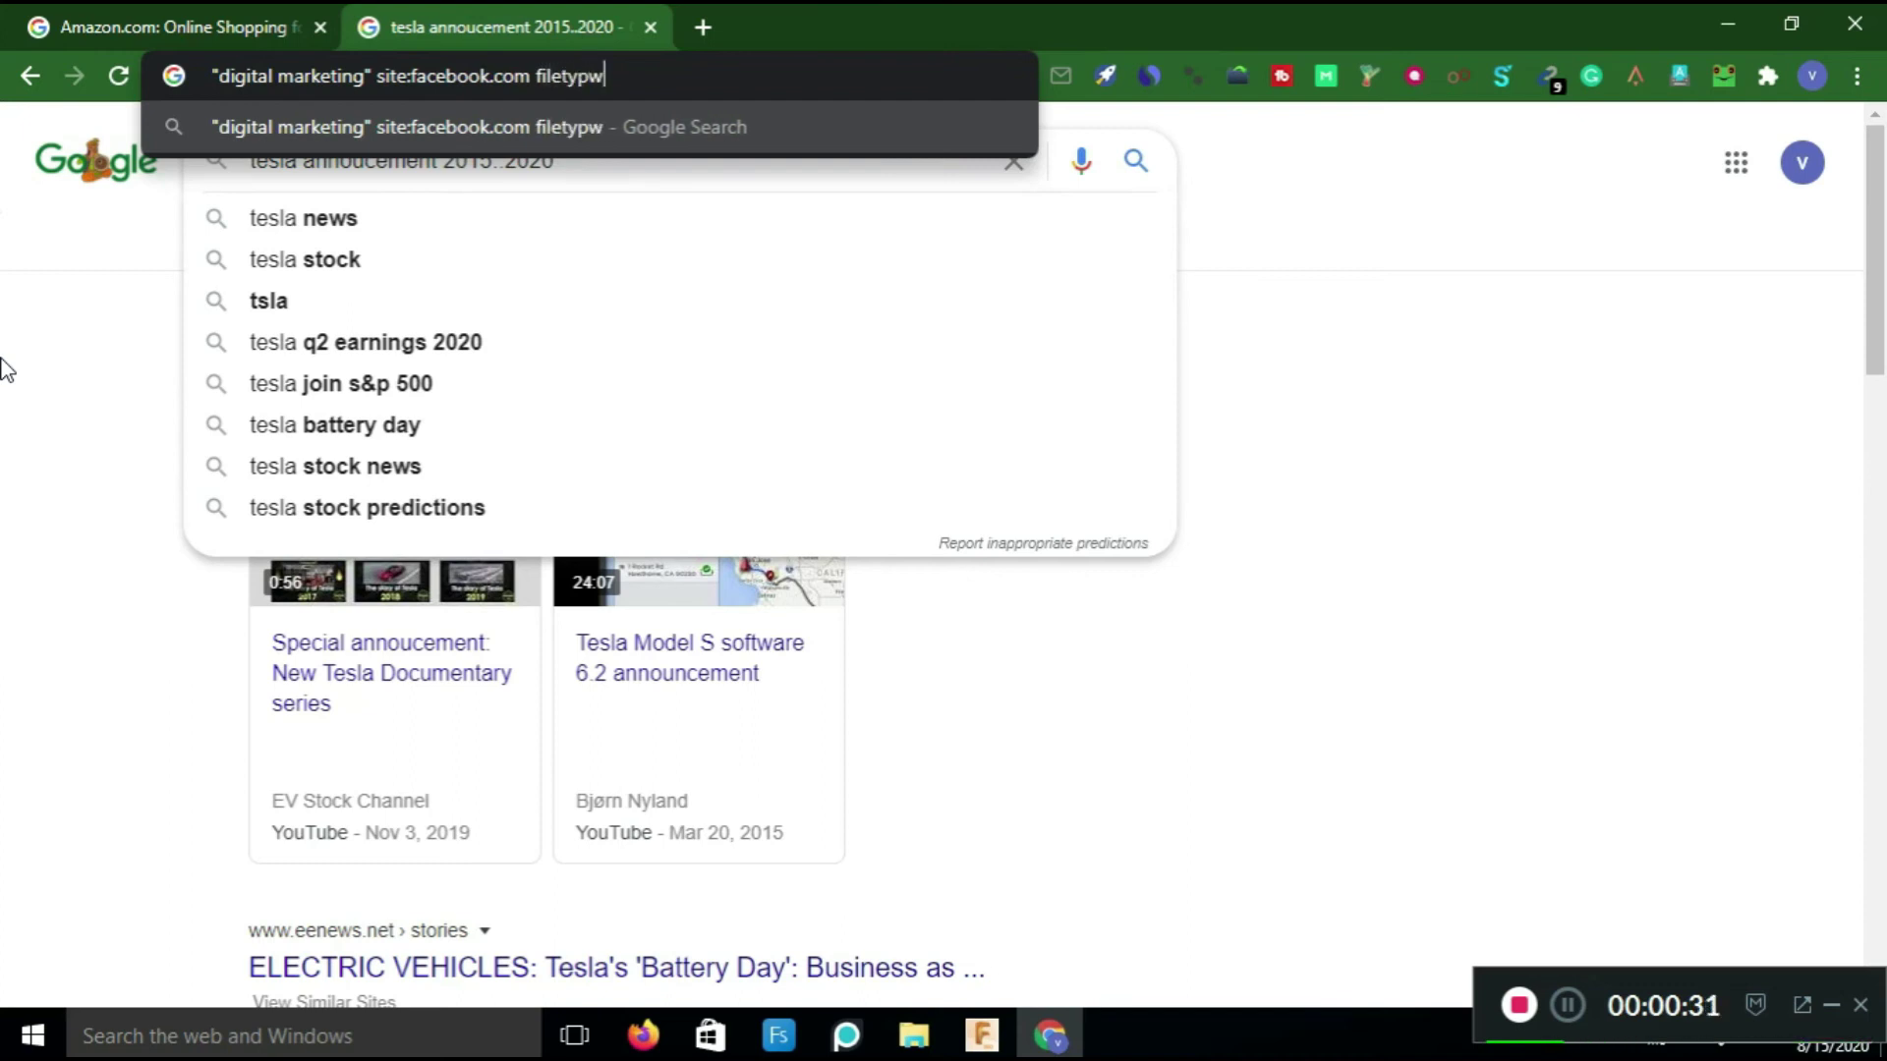
{"action": "key", "text": "BackSpace"}
{"action": "type", "text": "e:pdf"}
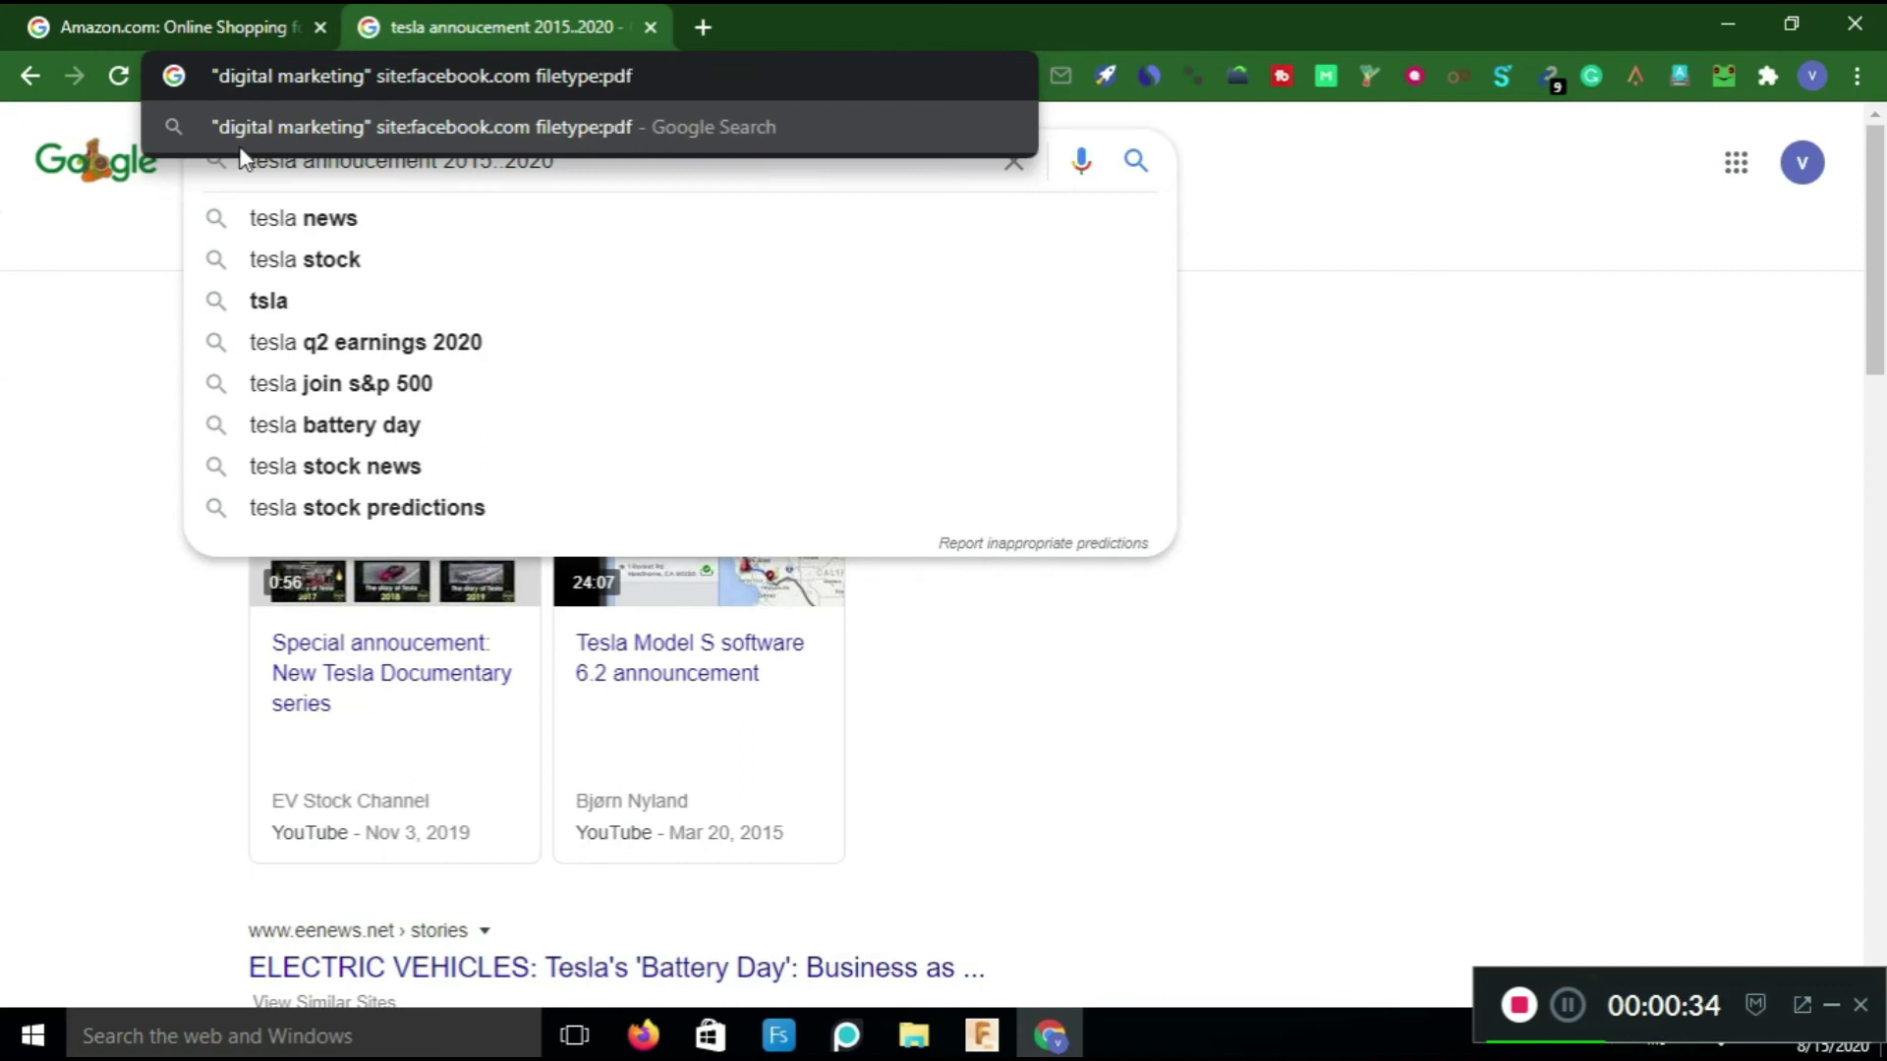
Highlight the site:, quoted phrase and filetype: parts of the query one after another, and run the search.
{"action": "left_click_drag", "start_coordinate": [210, 79], "coordinate": [528, 77]}
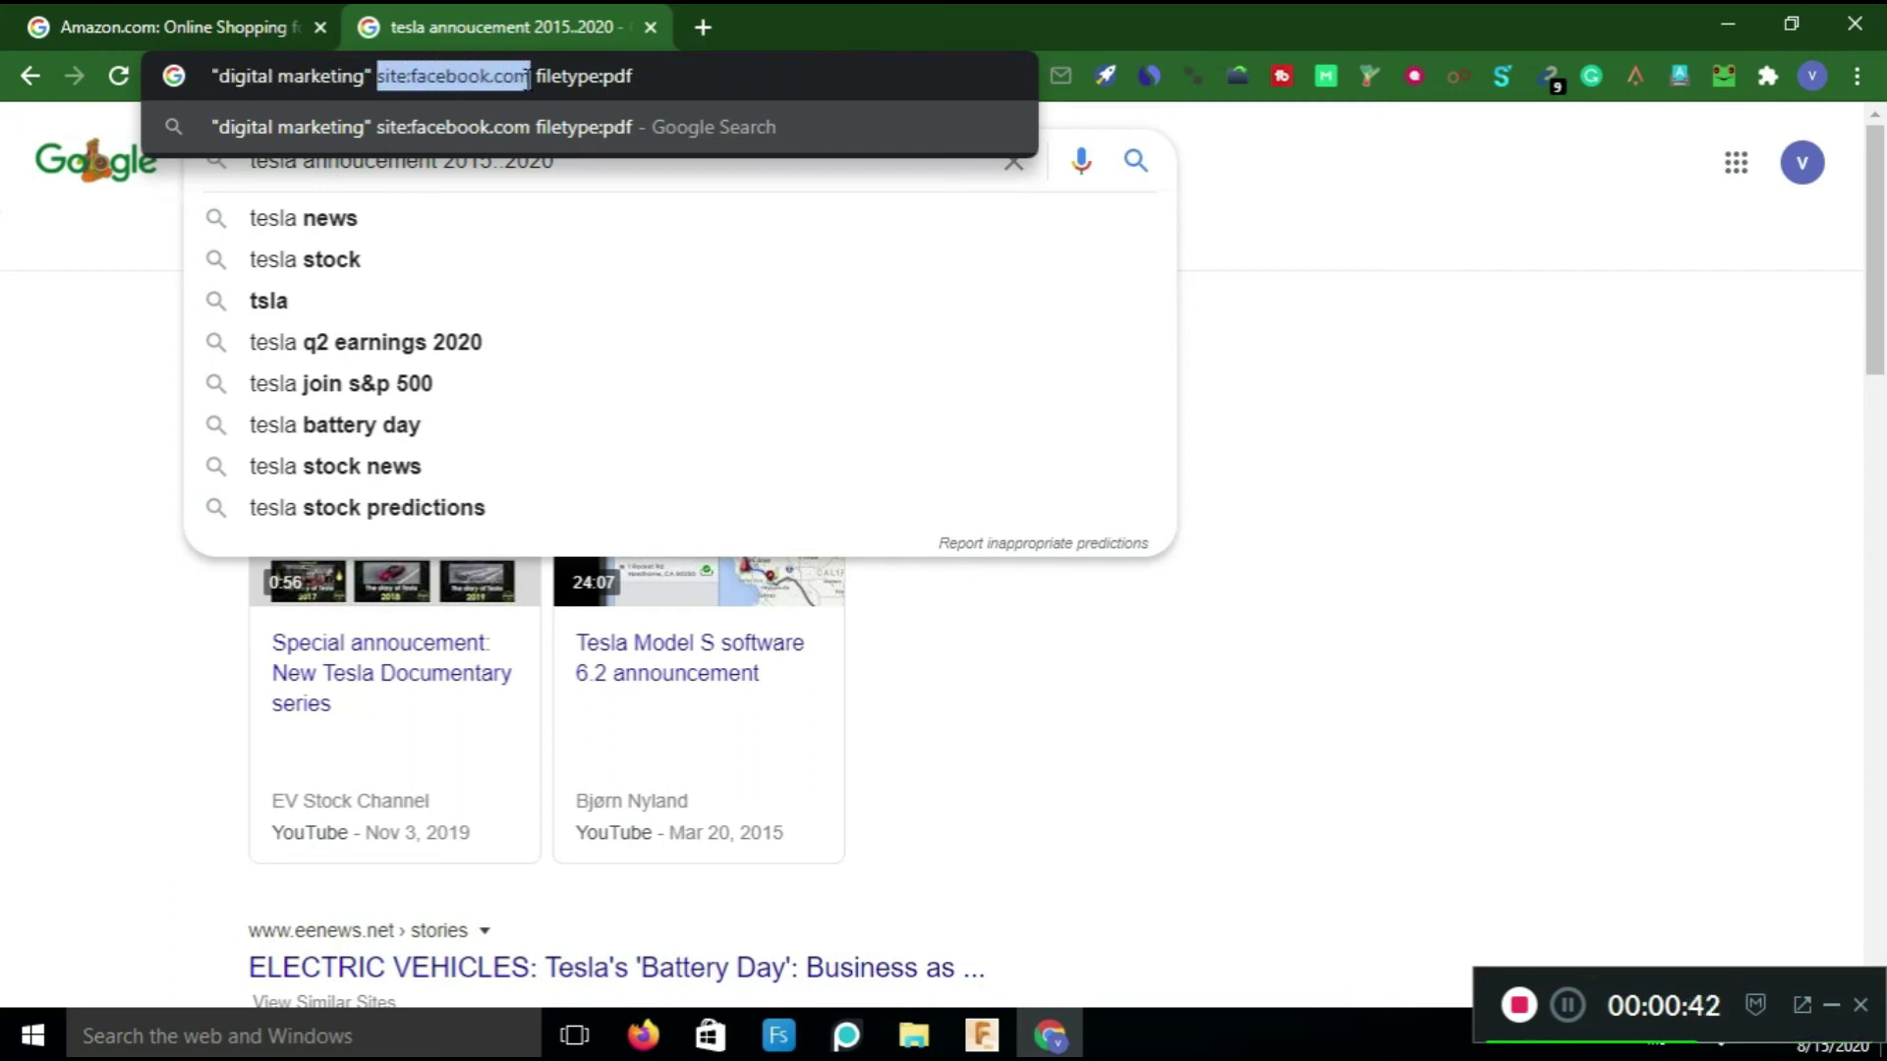
{"action": "left_click_drag", "start_coordinate": [412, 77], "coordinate": [514, 77]}
{"action": "left_click_drag", "start_coordinate": [332, 77], "coordinate": [237, 77]}
{"action": "mouse_move", "coordinate": [634, 76]}
{"action": "left_mouse_down"}
{"action": "mouse_move", "coordinate": [280, 77]}
{"action": "mouse_move", "coordinate": [648, 77]}
{"action": "left_mouse_up"}
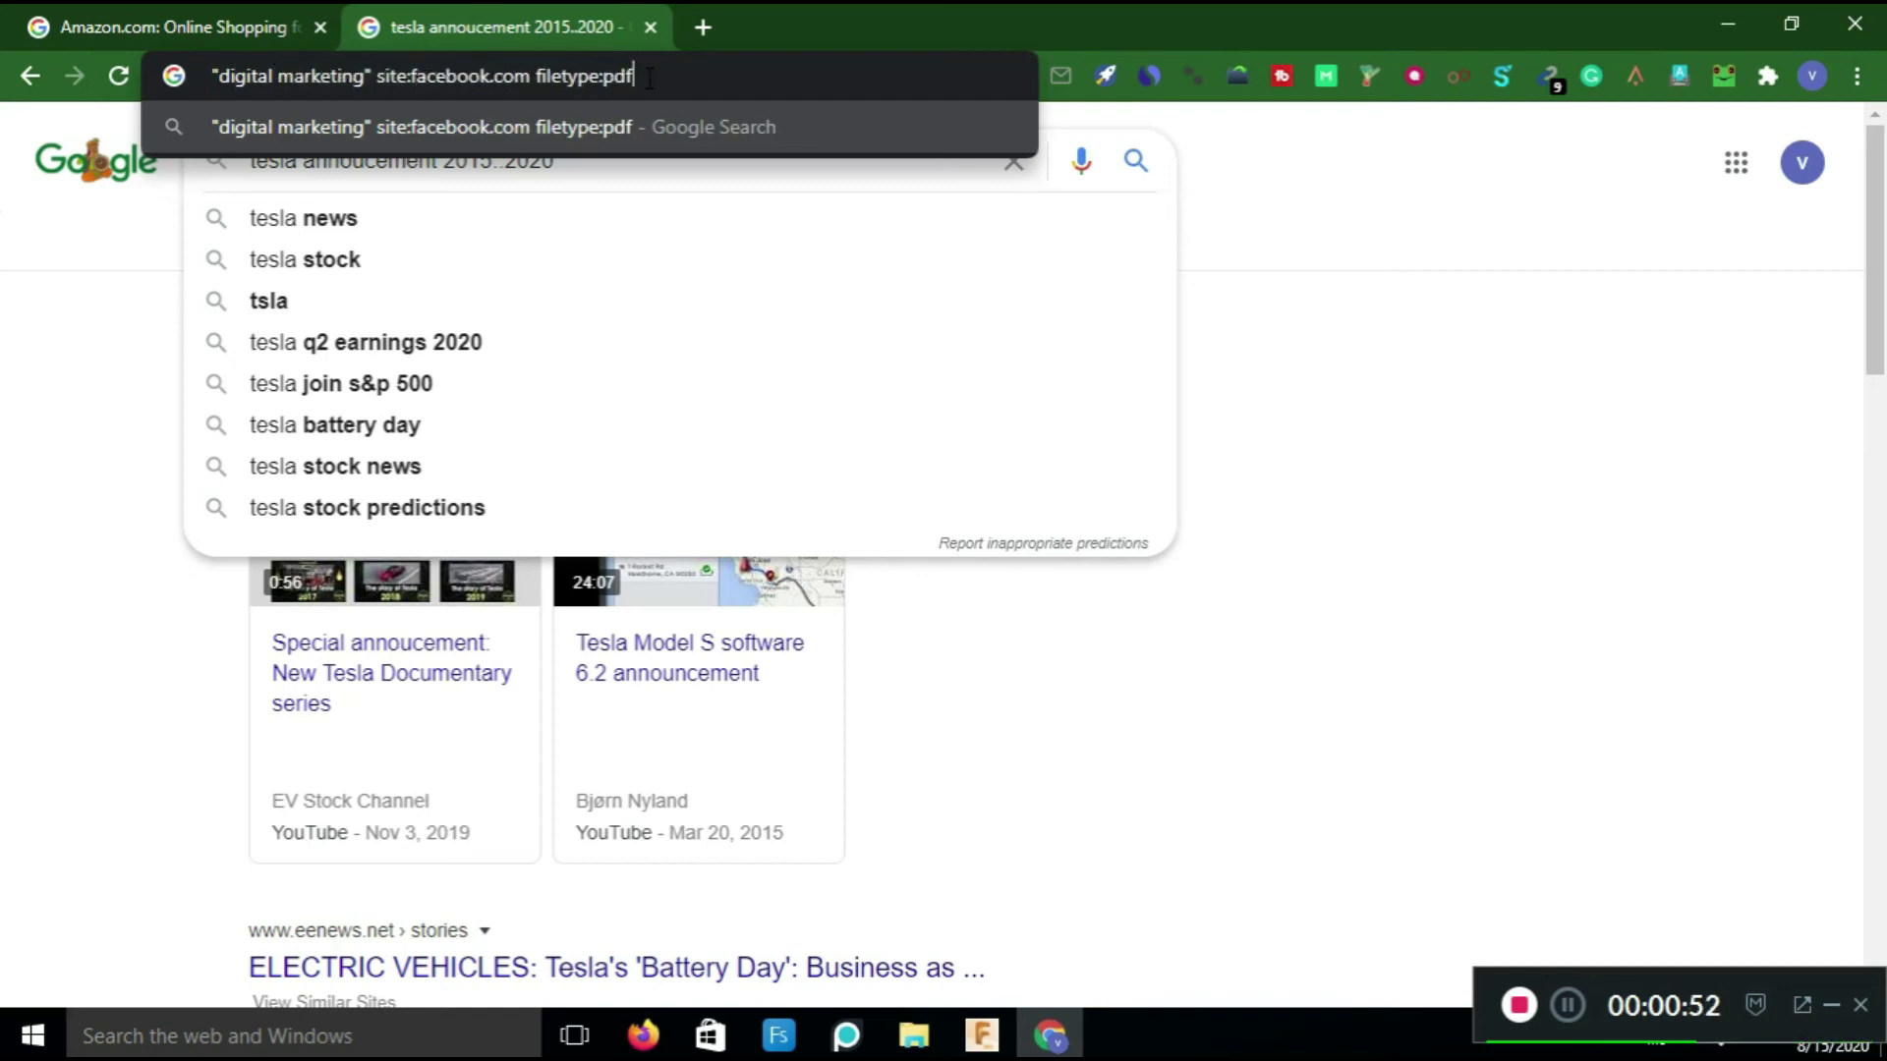
{"action": "left_click_drag", "start_coordinate": [640, 76], "coordinate": [605, 77]}
{"action": "left_click_drag", "start_coordinate": [531, 76], "coordinate": [606, 77]}
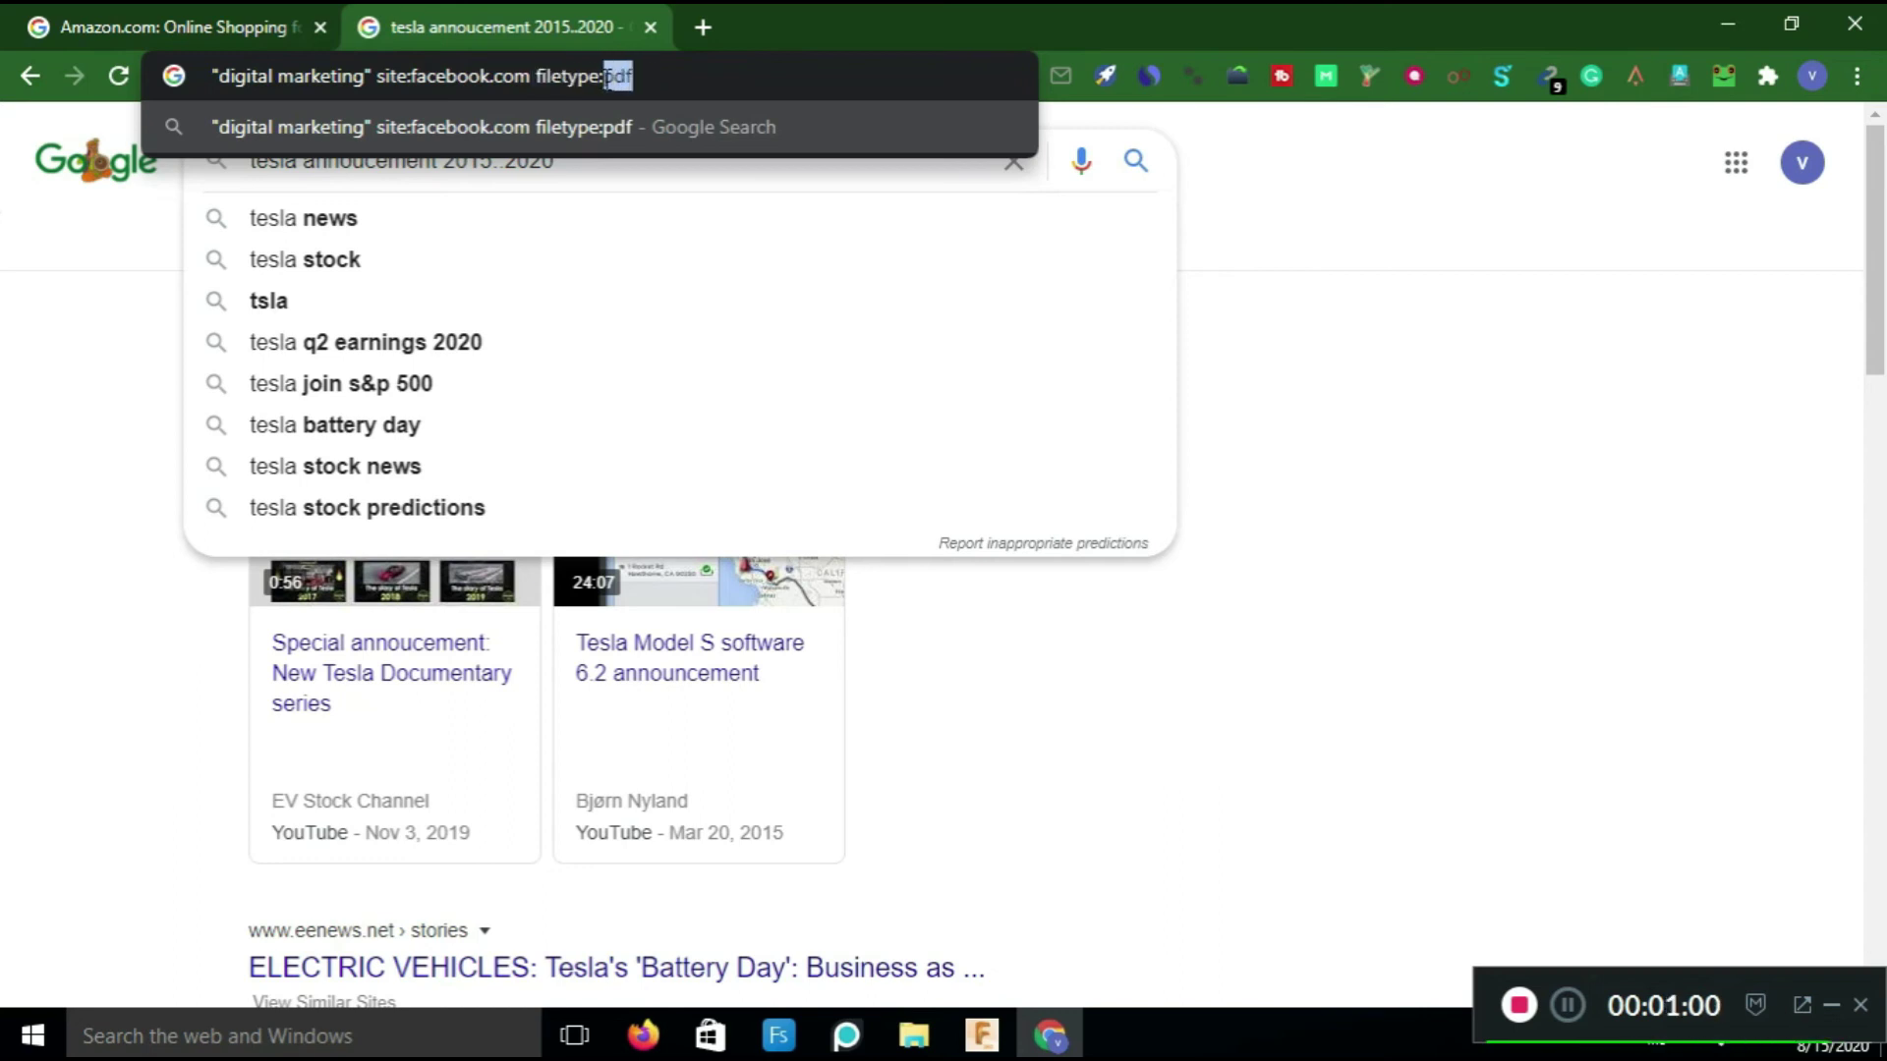
{"action": "key", "text": "Return"}
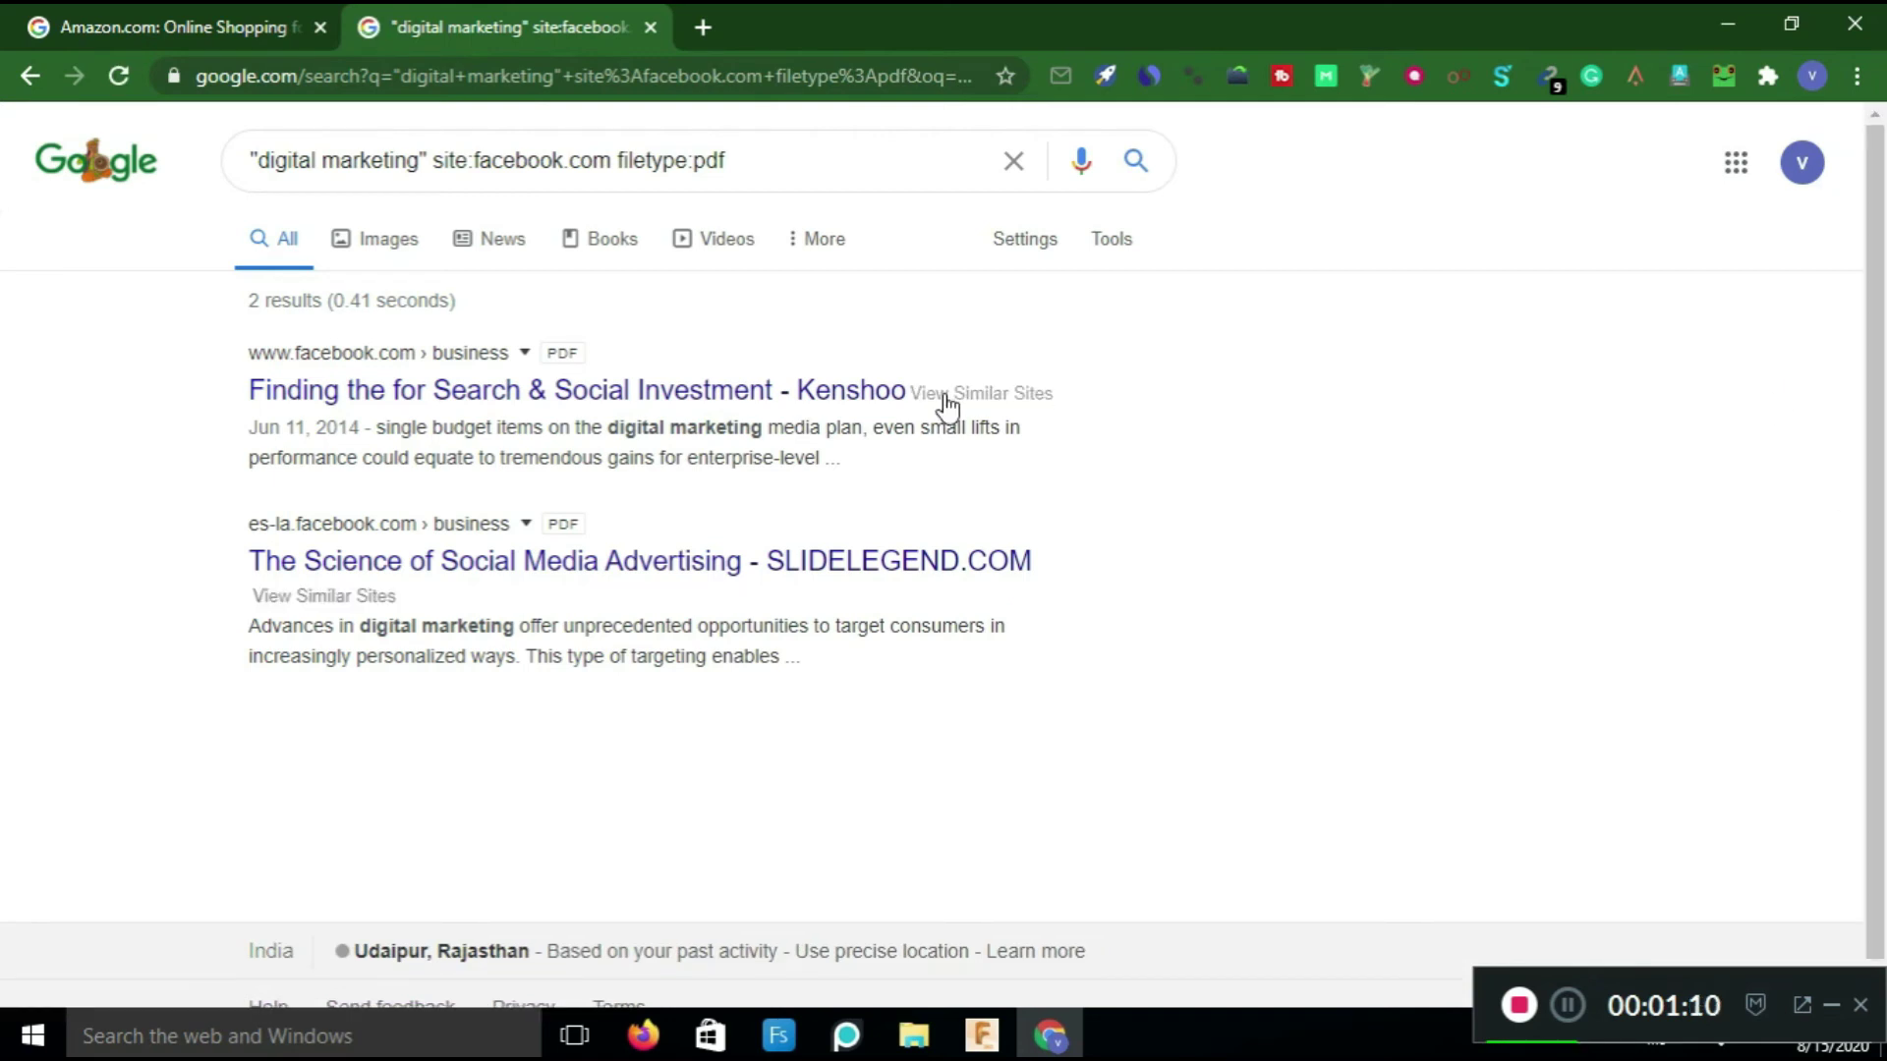
Highlight the result count, the phrase digital marketing in the first PDF result, and the second result.
{"action": "double_click", "coordinate": [252, 303]}
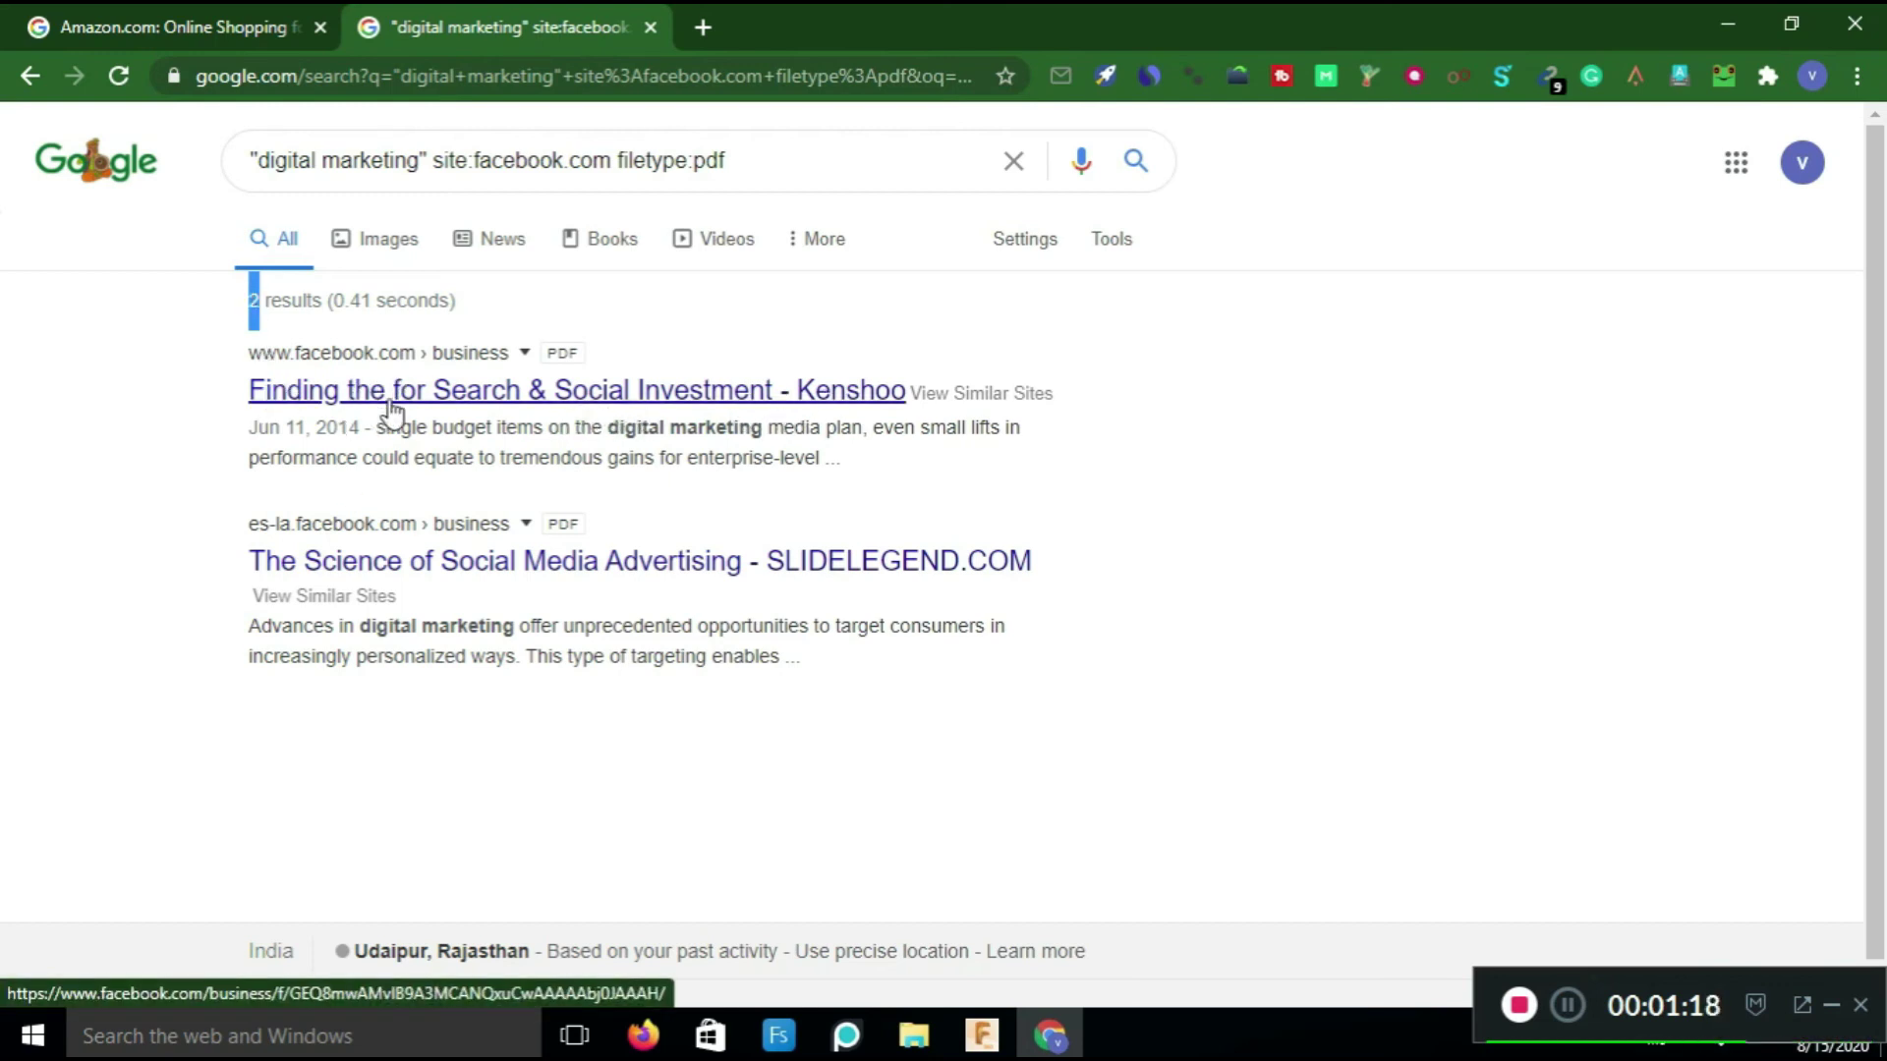
{"action": "left_click_drag", "start_coordinate": [606, 426], "coordinate": [768, 426]}
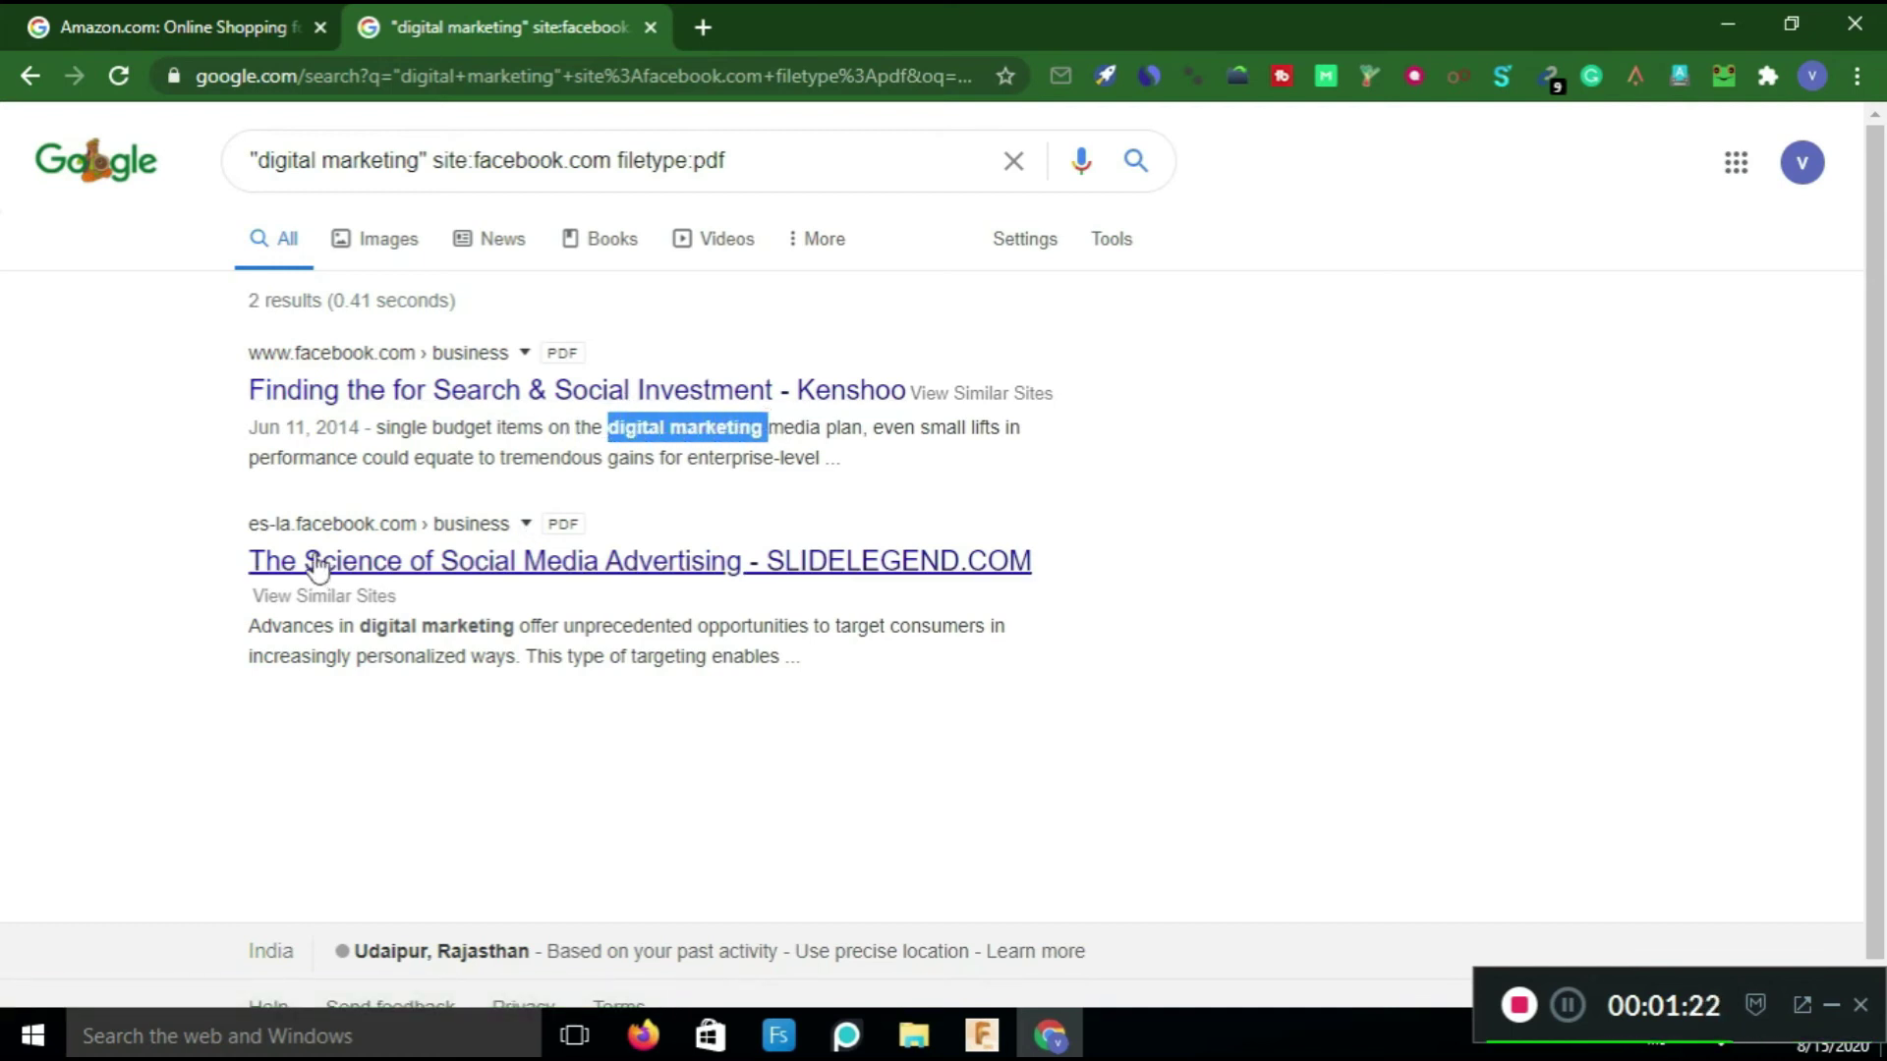
{"action": "left_click_drag", "start_coordinate": [229, 550], "coordinate": [989, 562]}
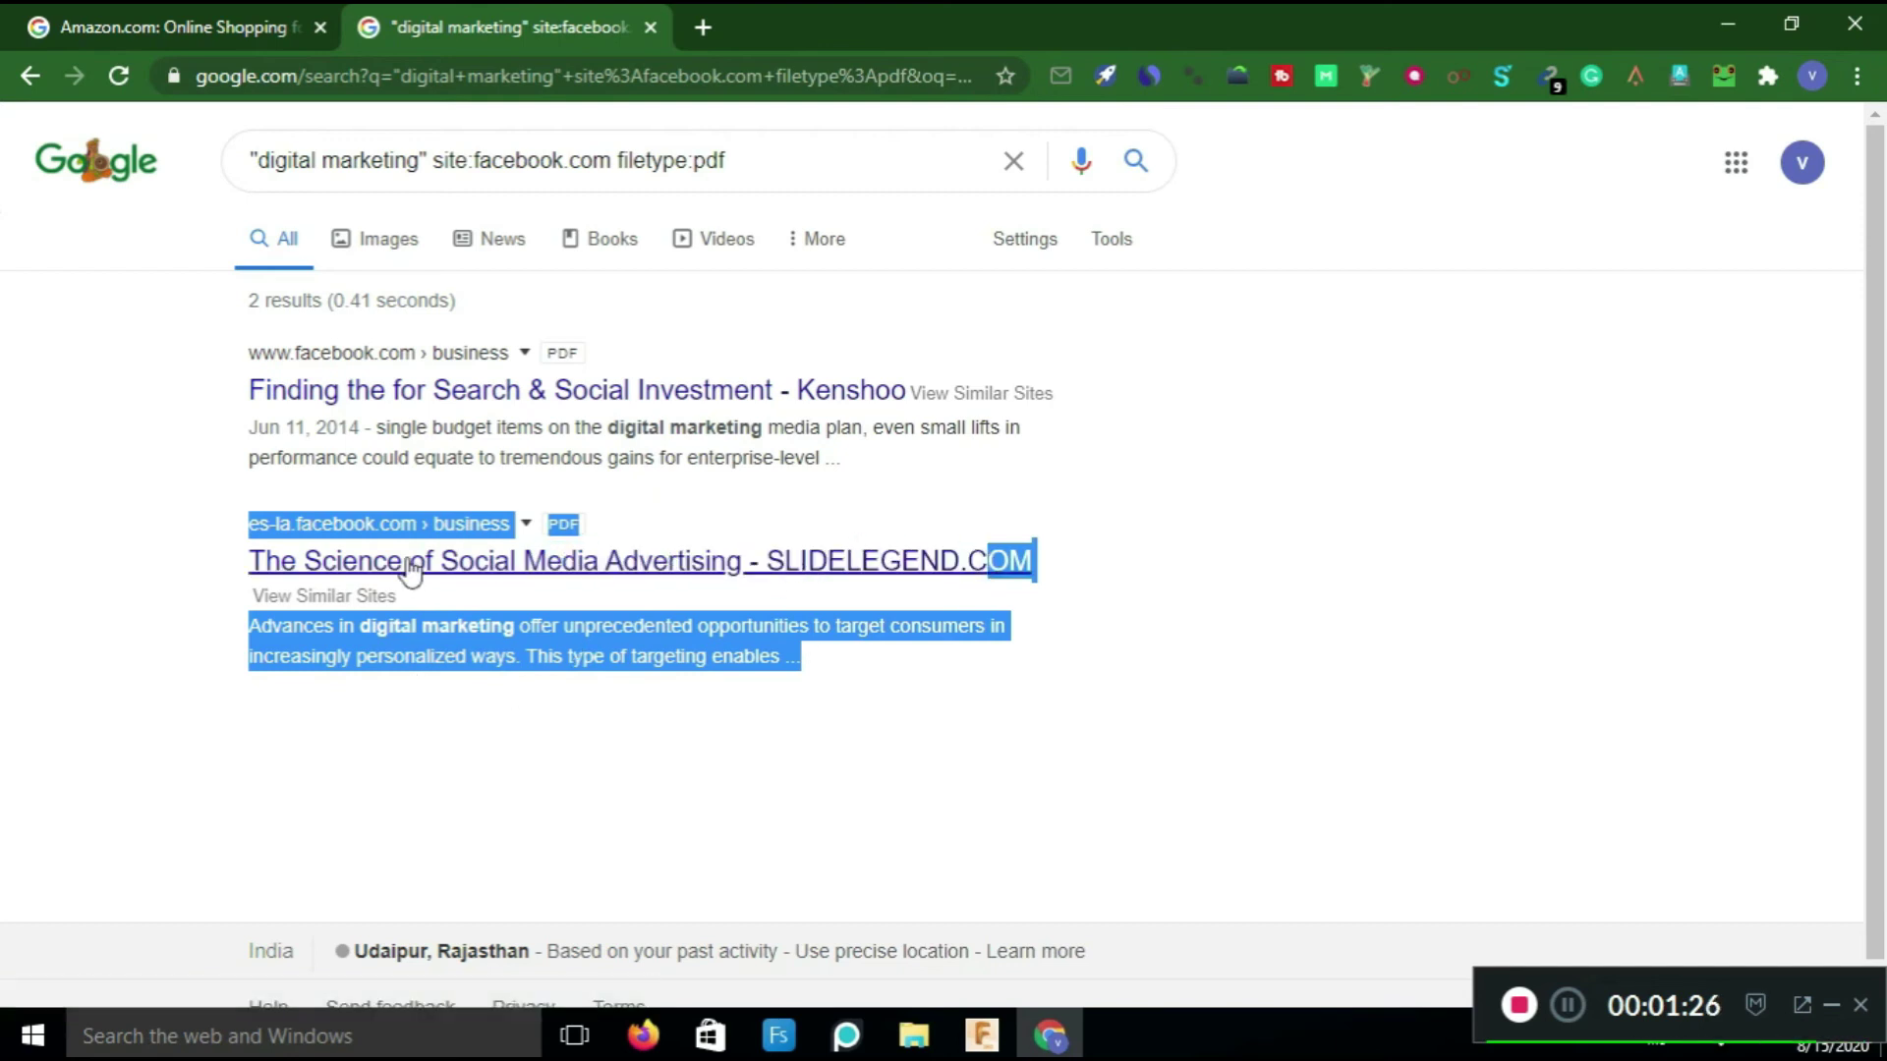
{"action": "left_click", "coordinate": [320, 487]}
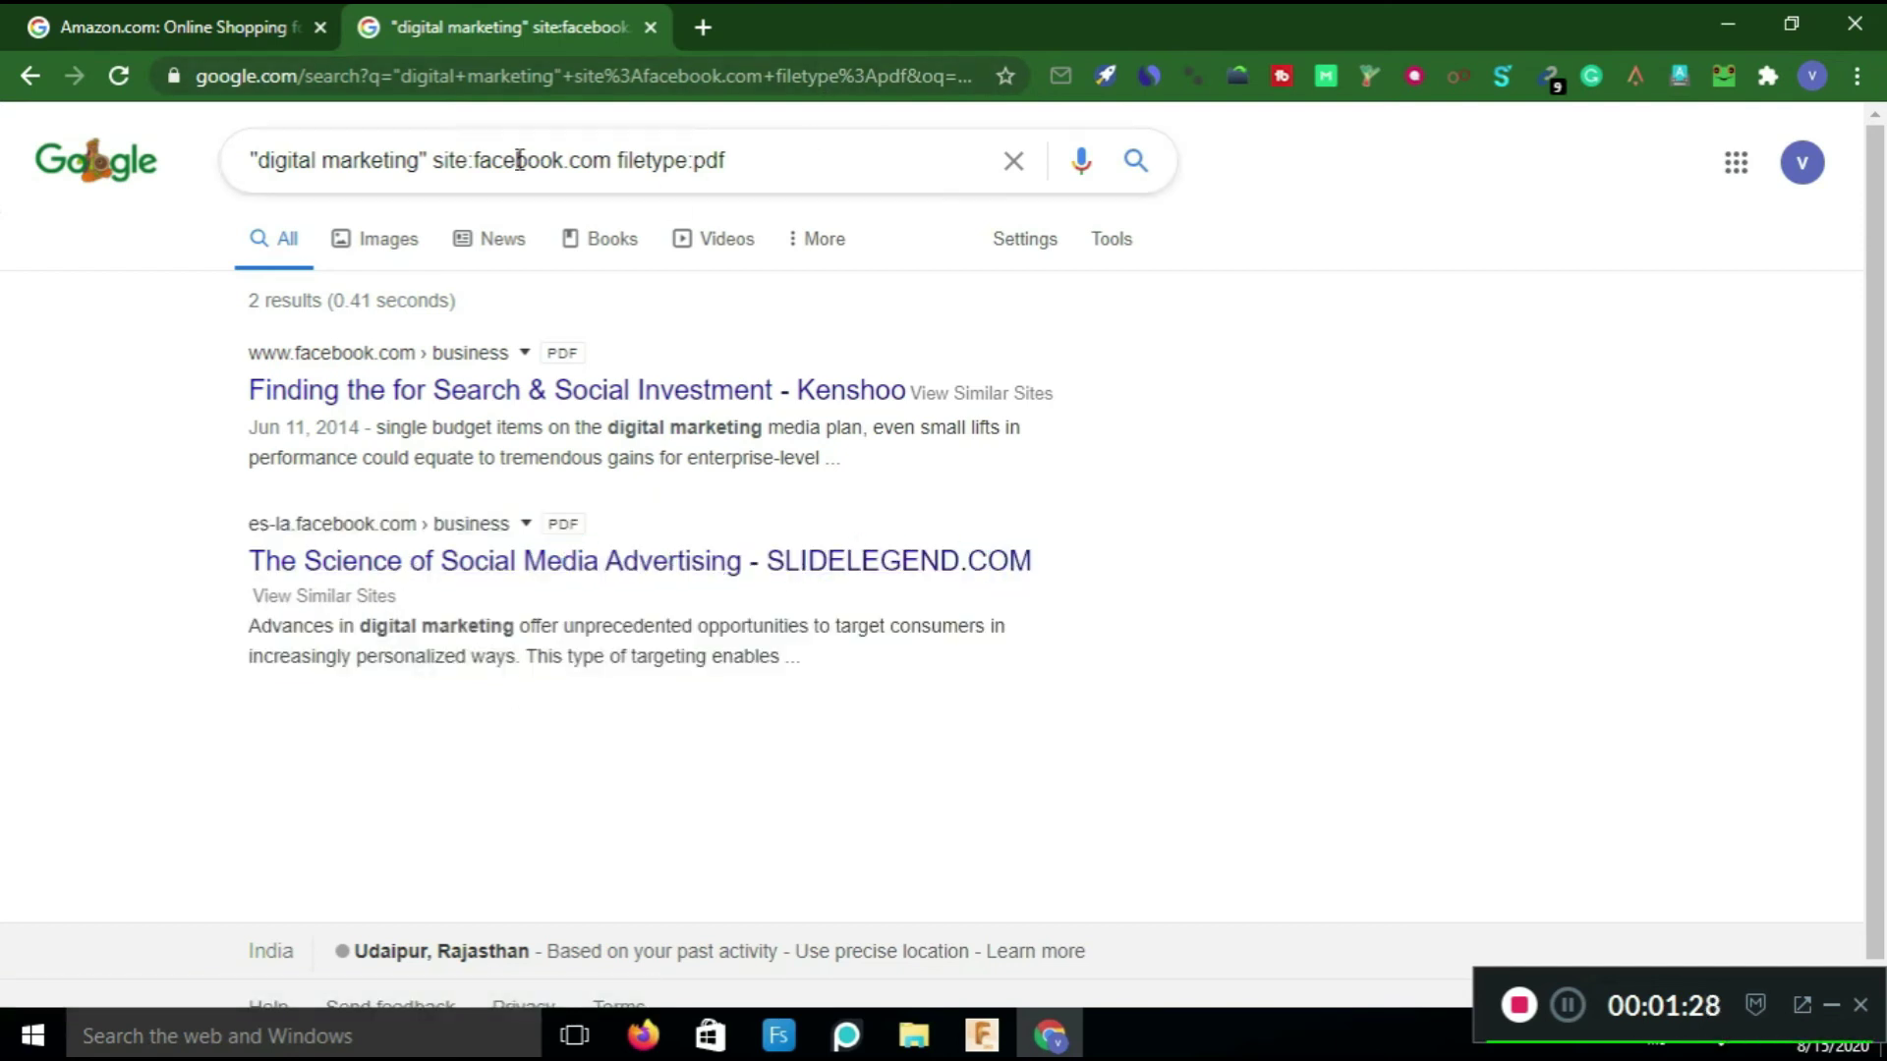
Remove the quotation marks around digital marketing in the query and run the search again.
{"action": "left_click", "coordinate": [427, 155]}
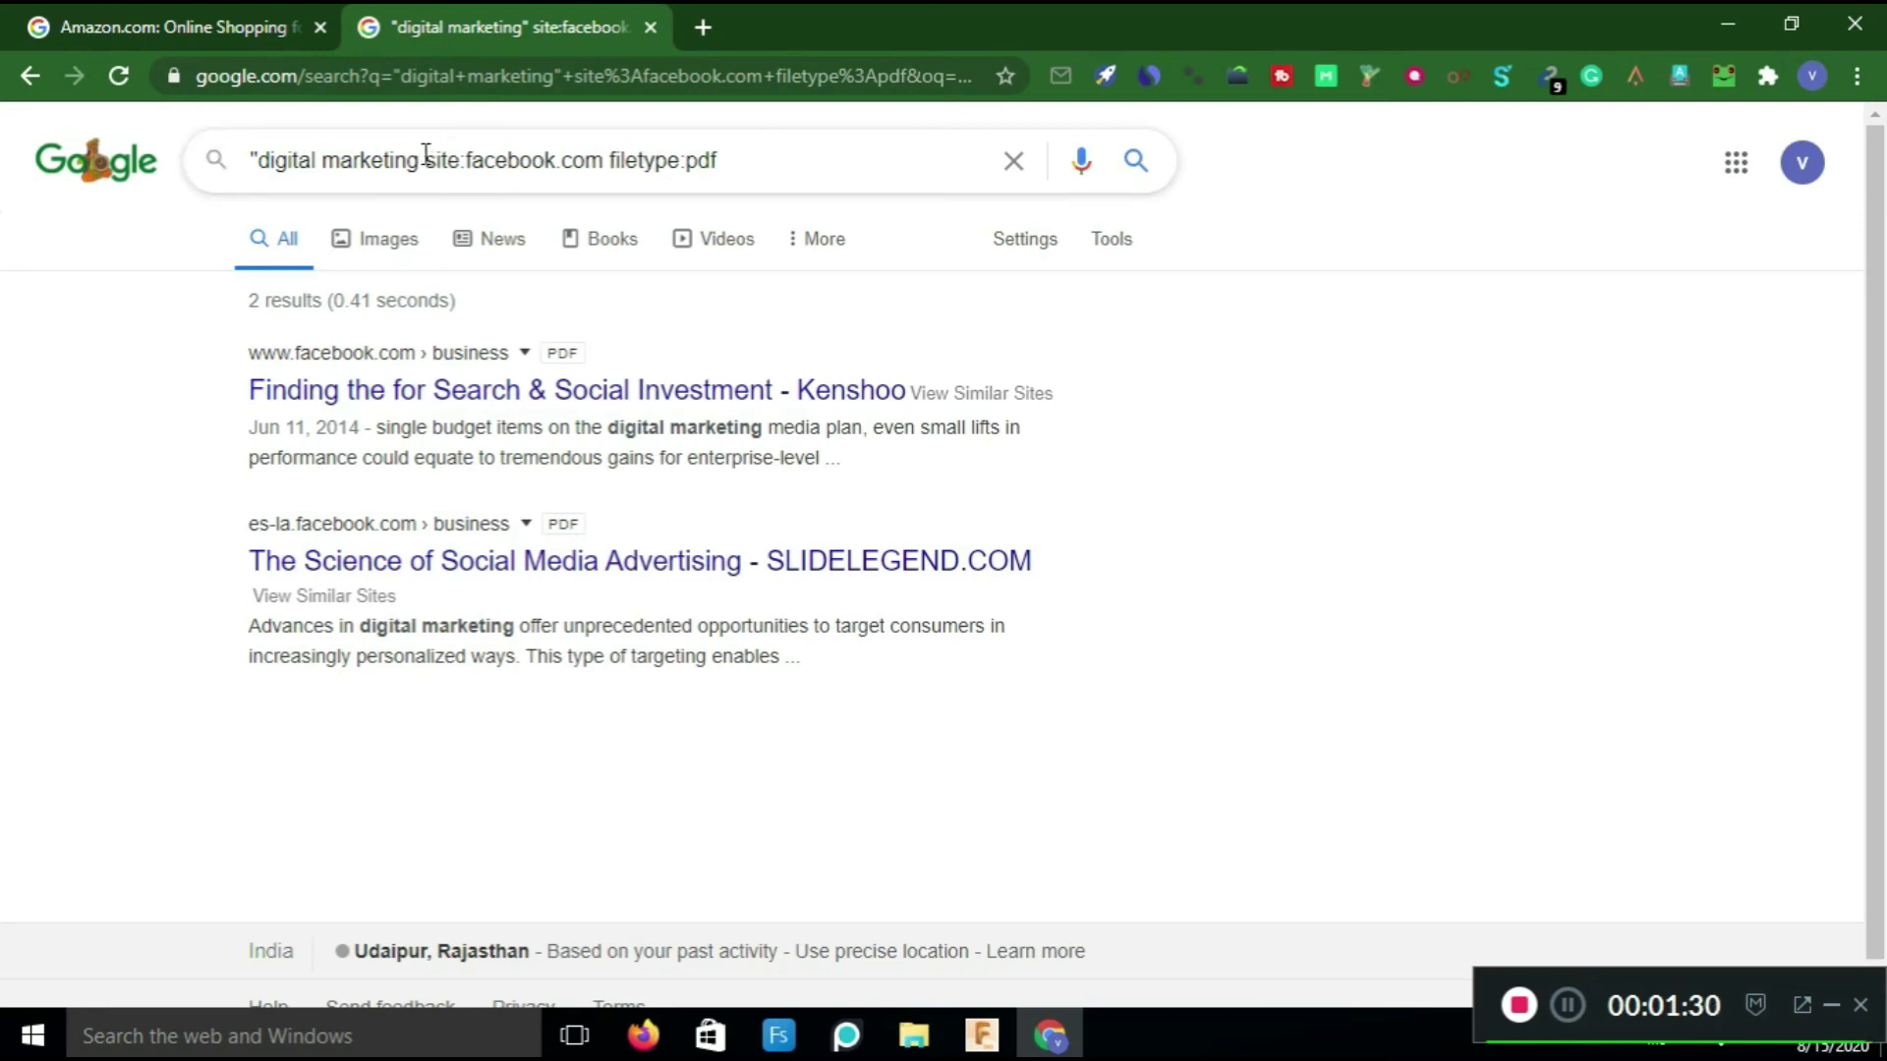
{"action": "left_click", "coordinate": [259, 159]}
{"action": "key", "text": "BackSpace"}
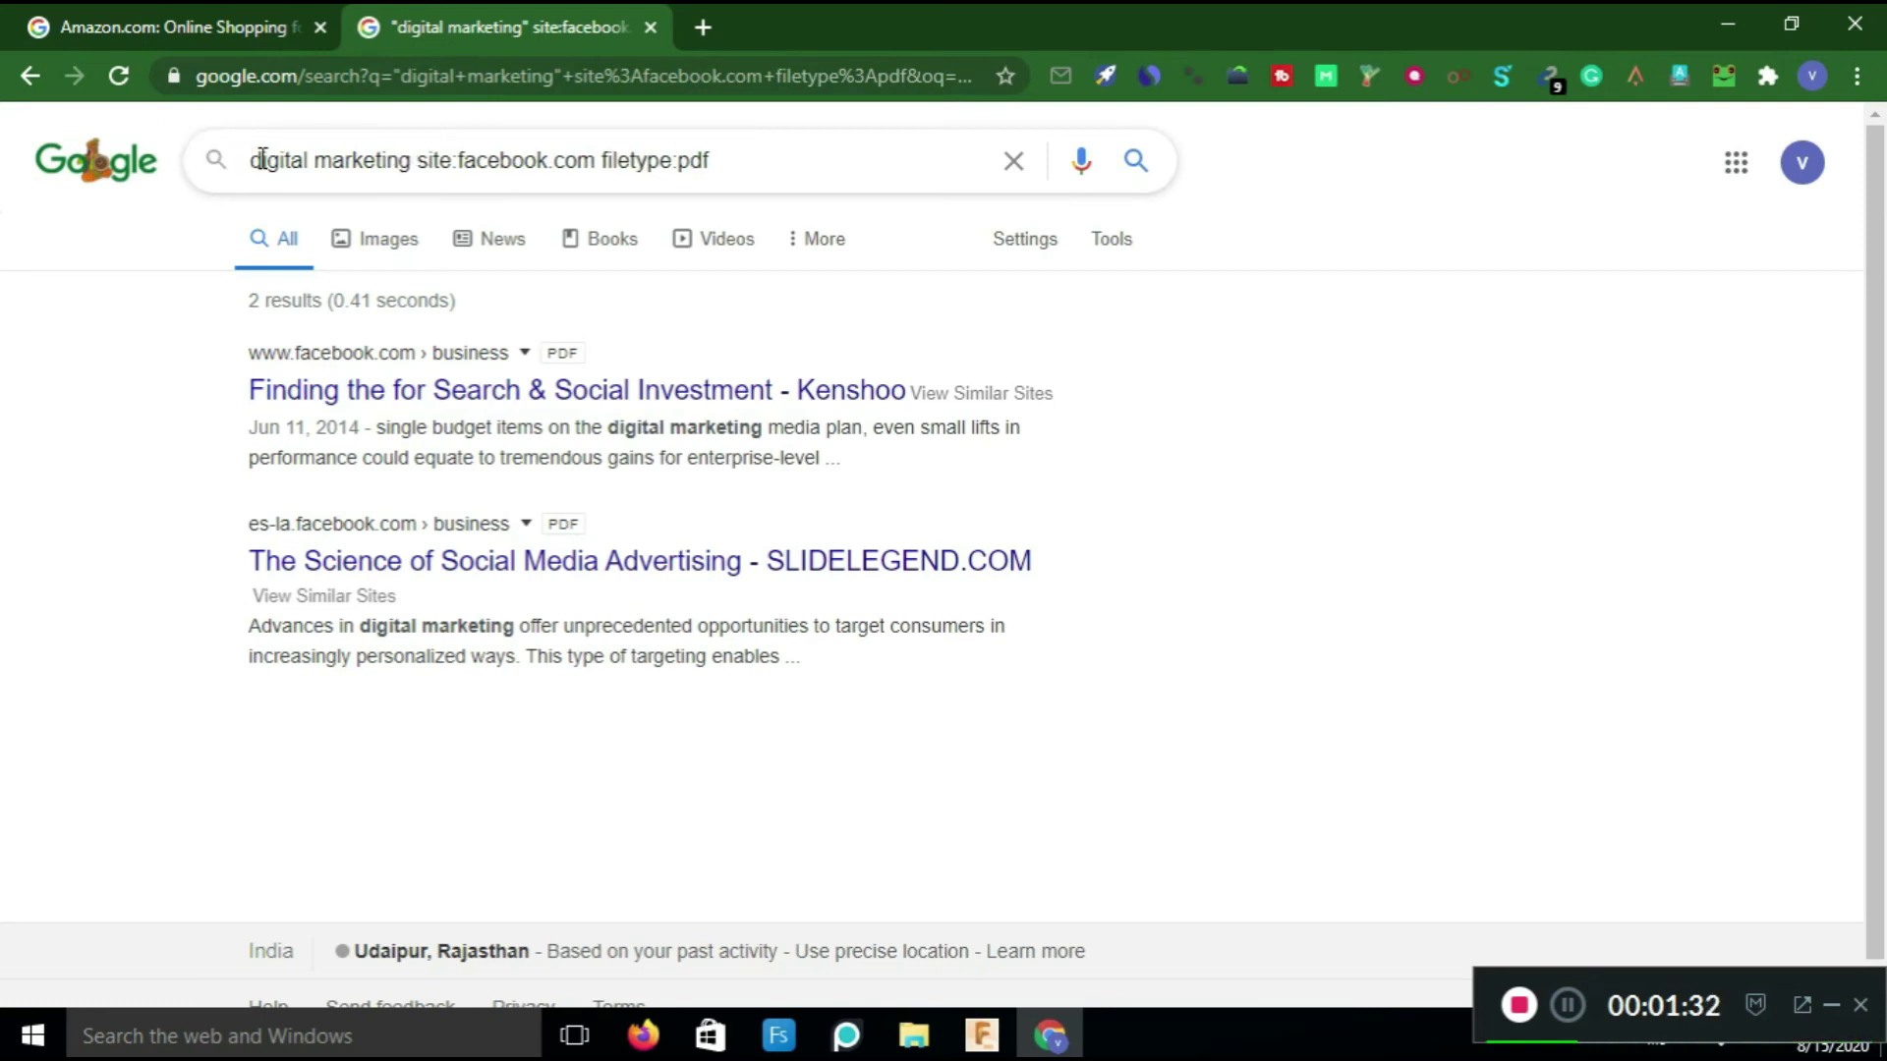
{"action": "key", "text": "Return"}
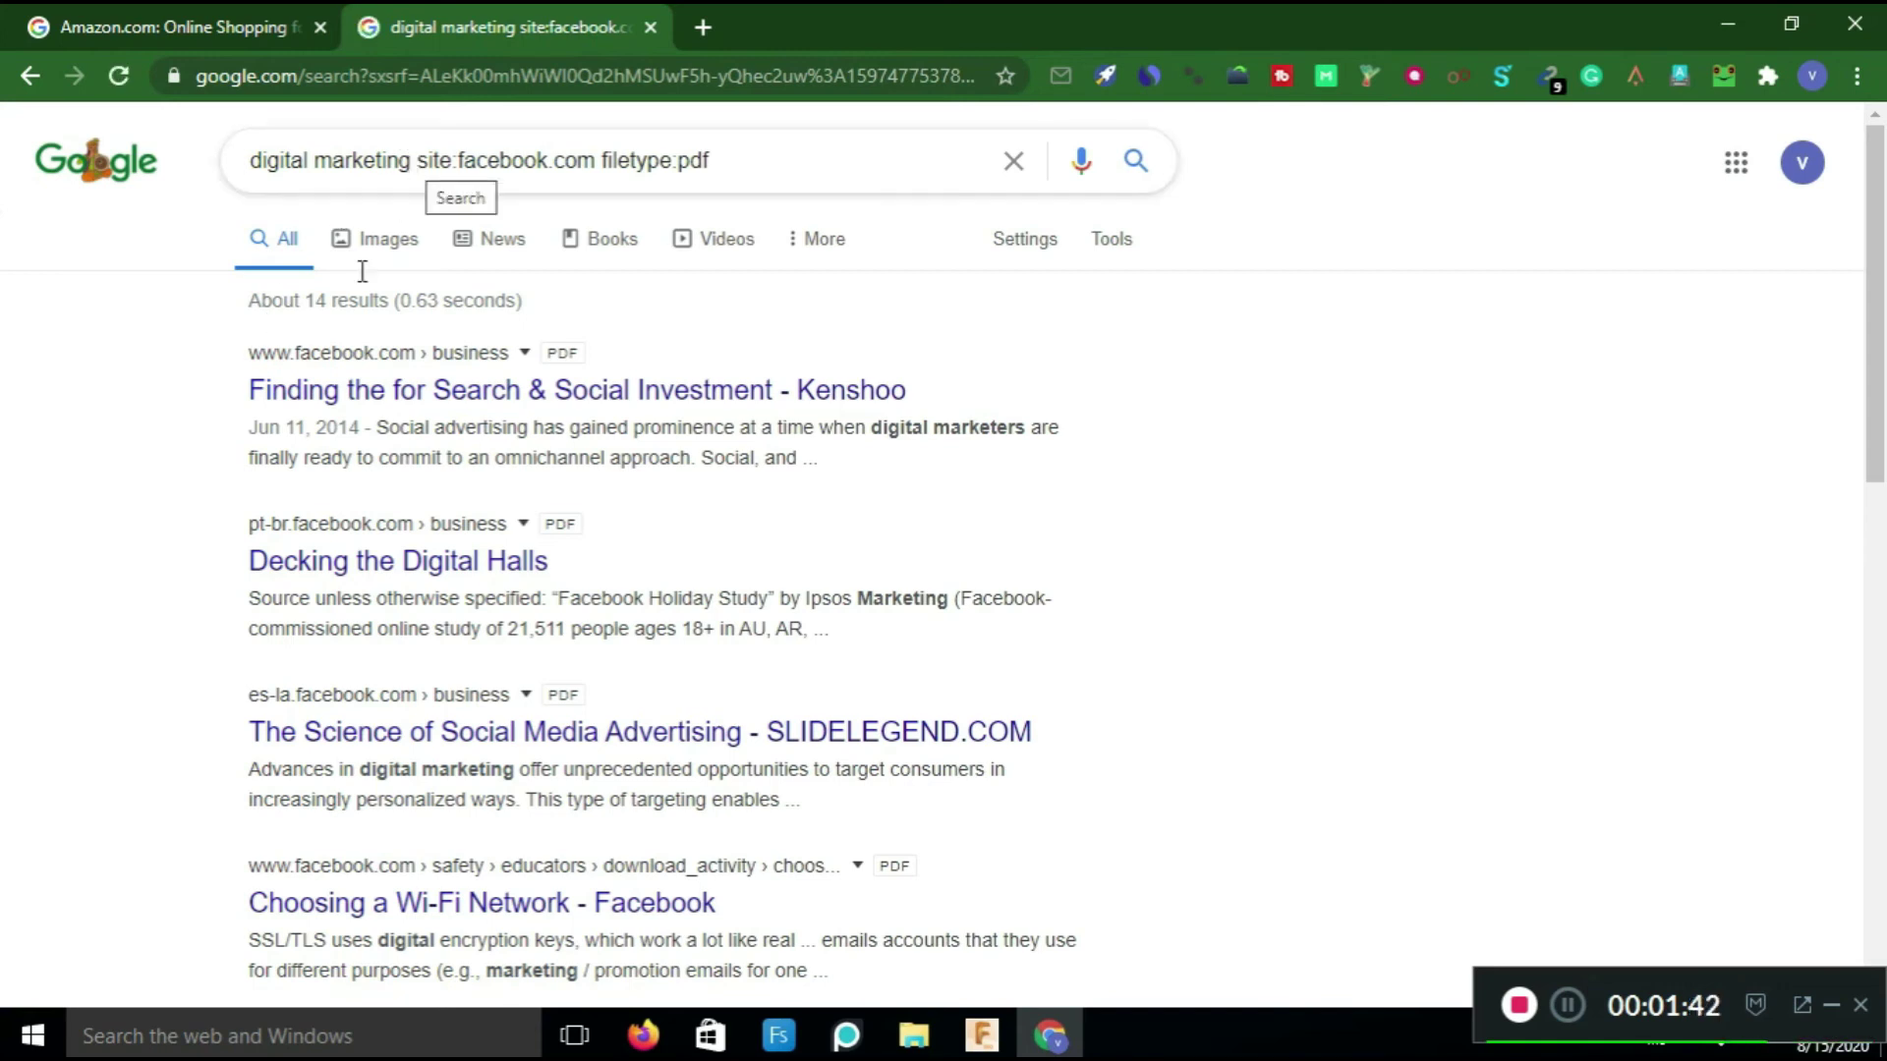
Highlight the result count of the unquoted search and look through the listed Facebook PDF results.
{"action": "double_click", "coordinate": [313, 300]}
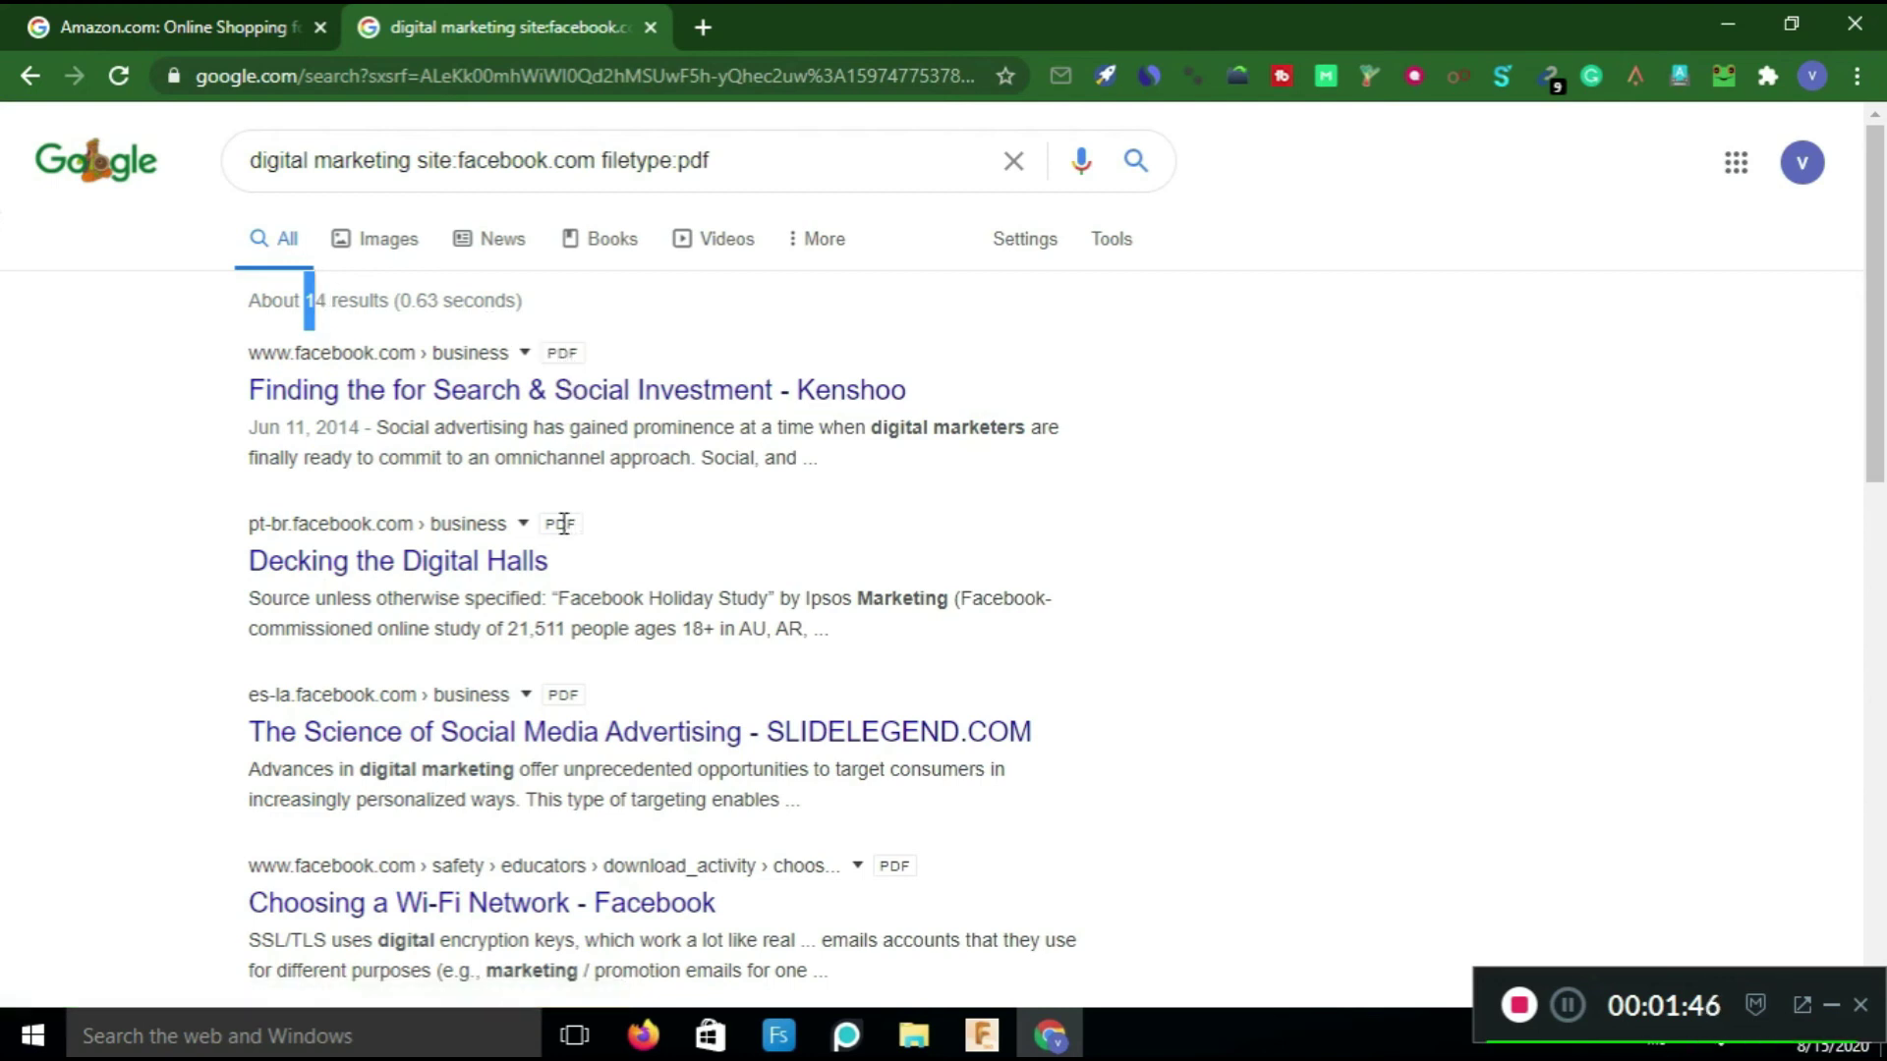
{"action": "left_click_drag", "start_coordinate": [1882, 391], "coordinate": [1881, 609]}
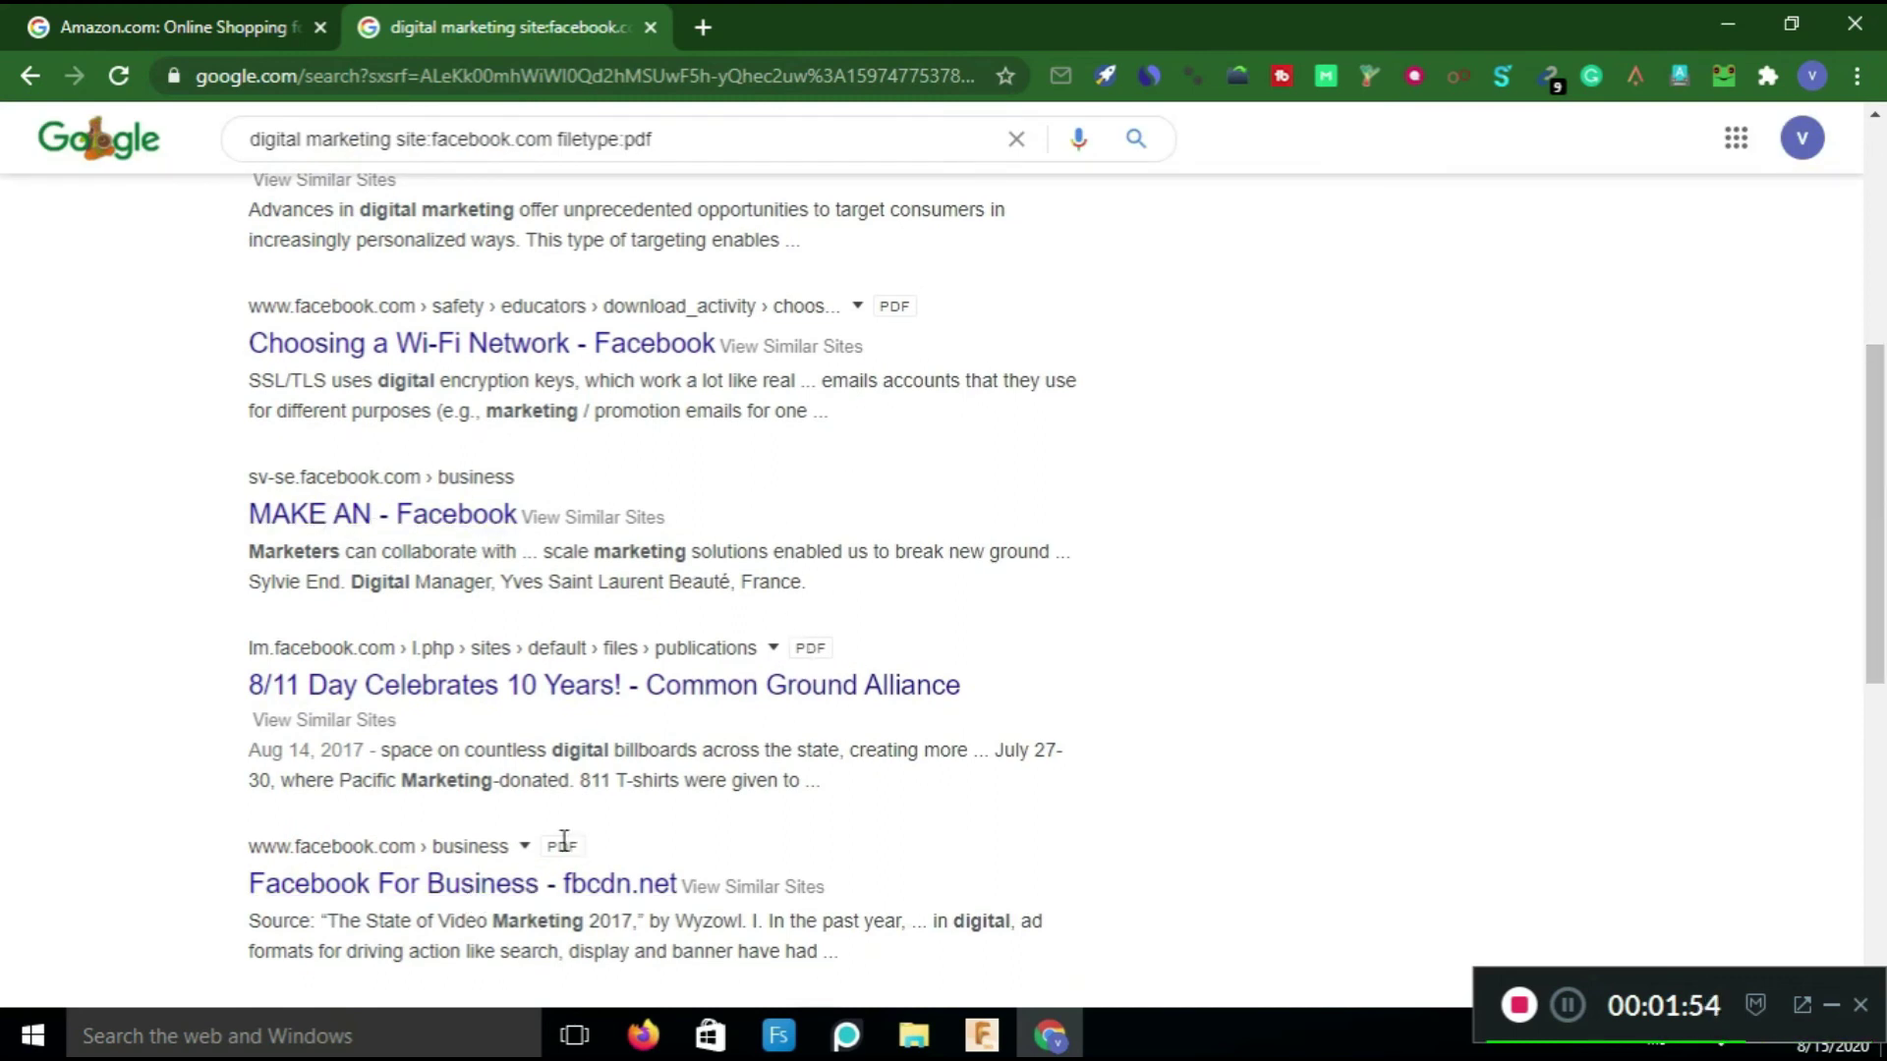
{"action": "left_click_drag", "start_coordinate": [1881, 379], "coordinate": [1879, 157]}
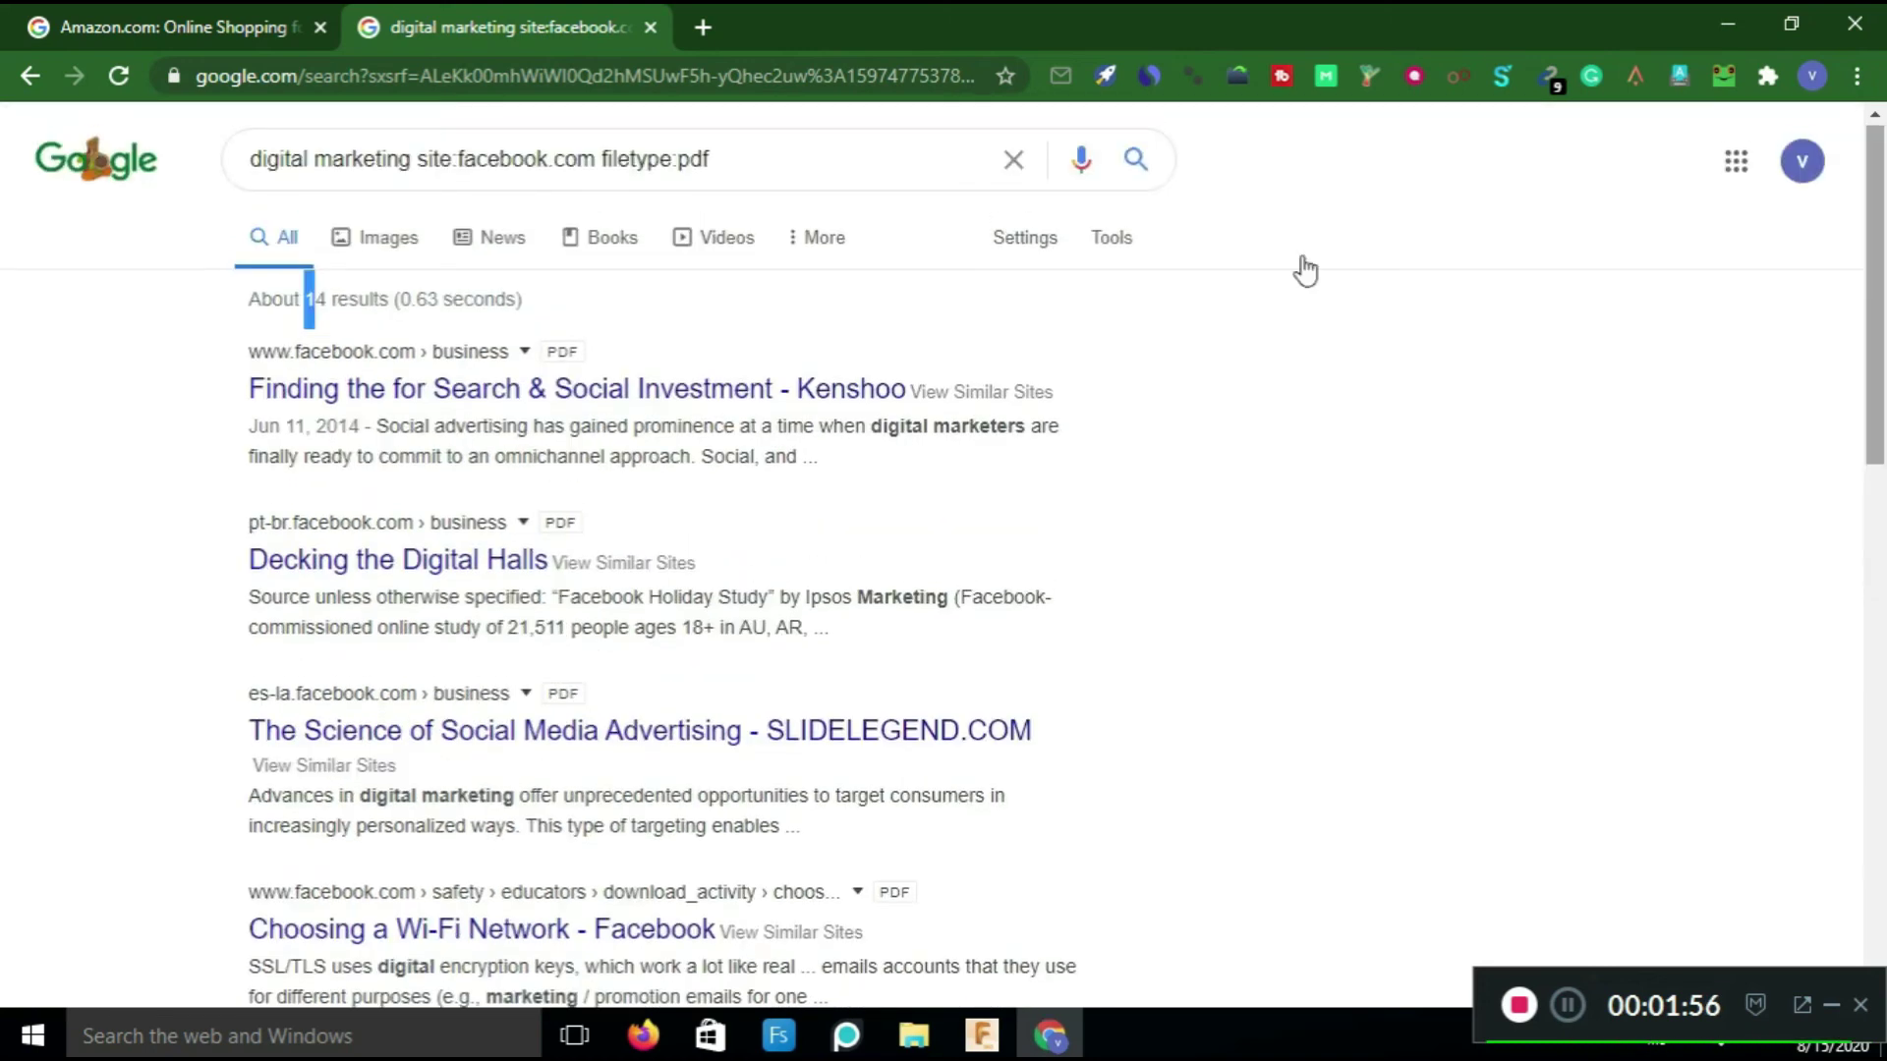
Change the file type in the query to exe, run the search, and highlight filetype:exe in the response.
{"action": "left_click", "coordinate": [765, 167]}
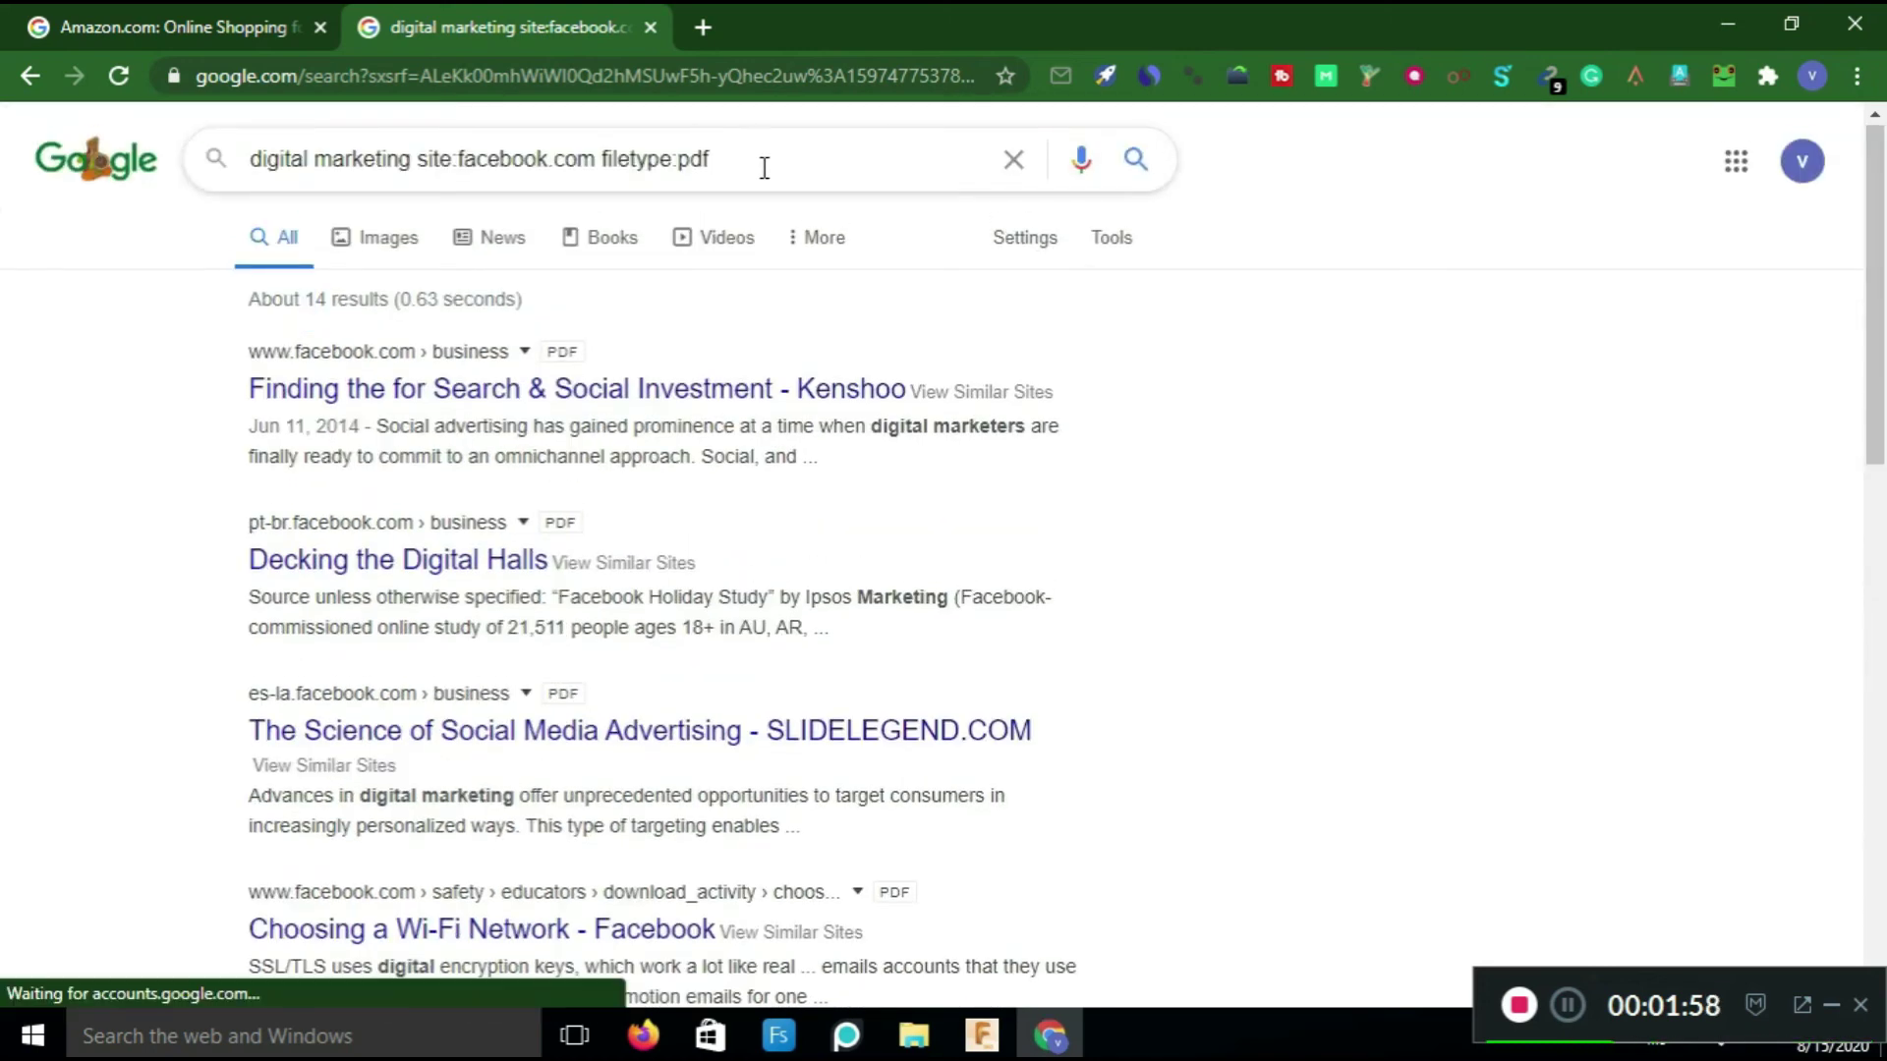
{"action": "type", "text": "exe"}
{"action": "key", "text": "Return"}
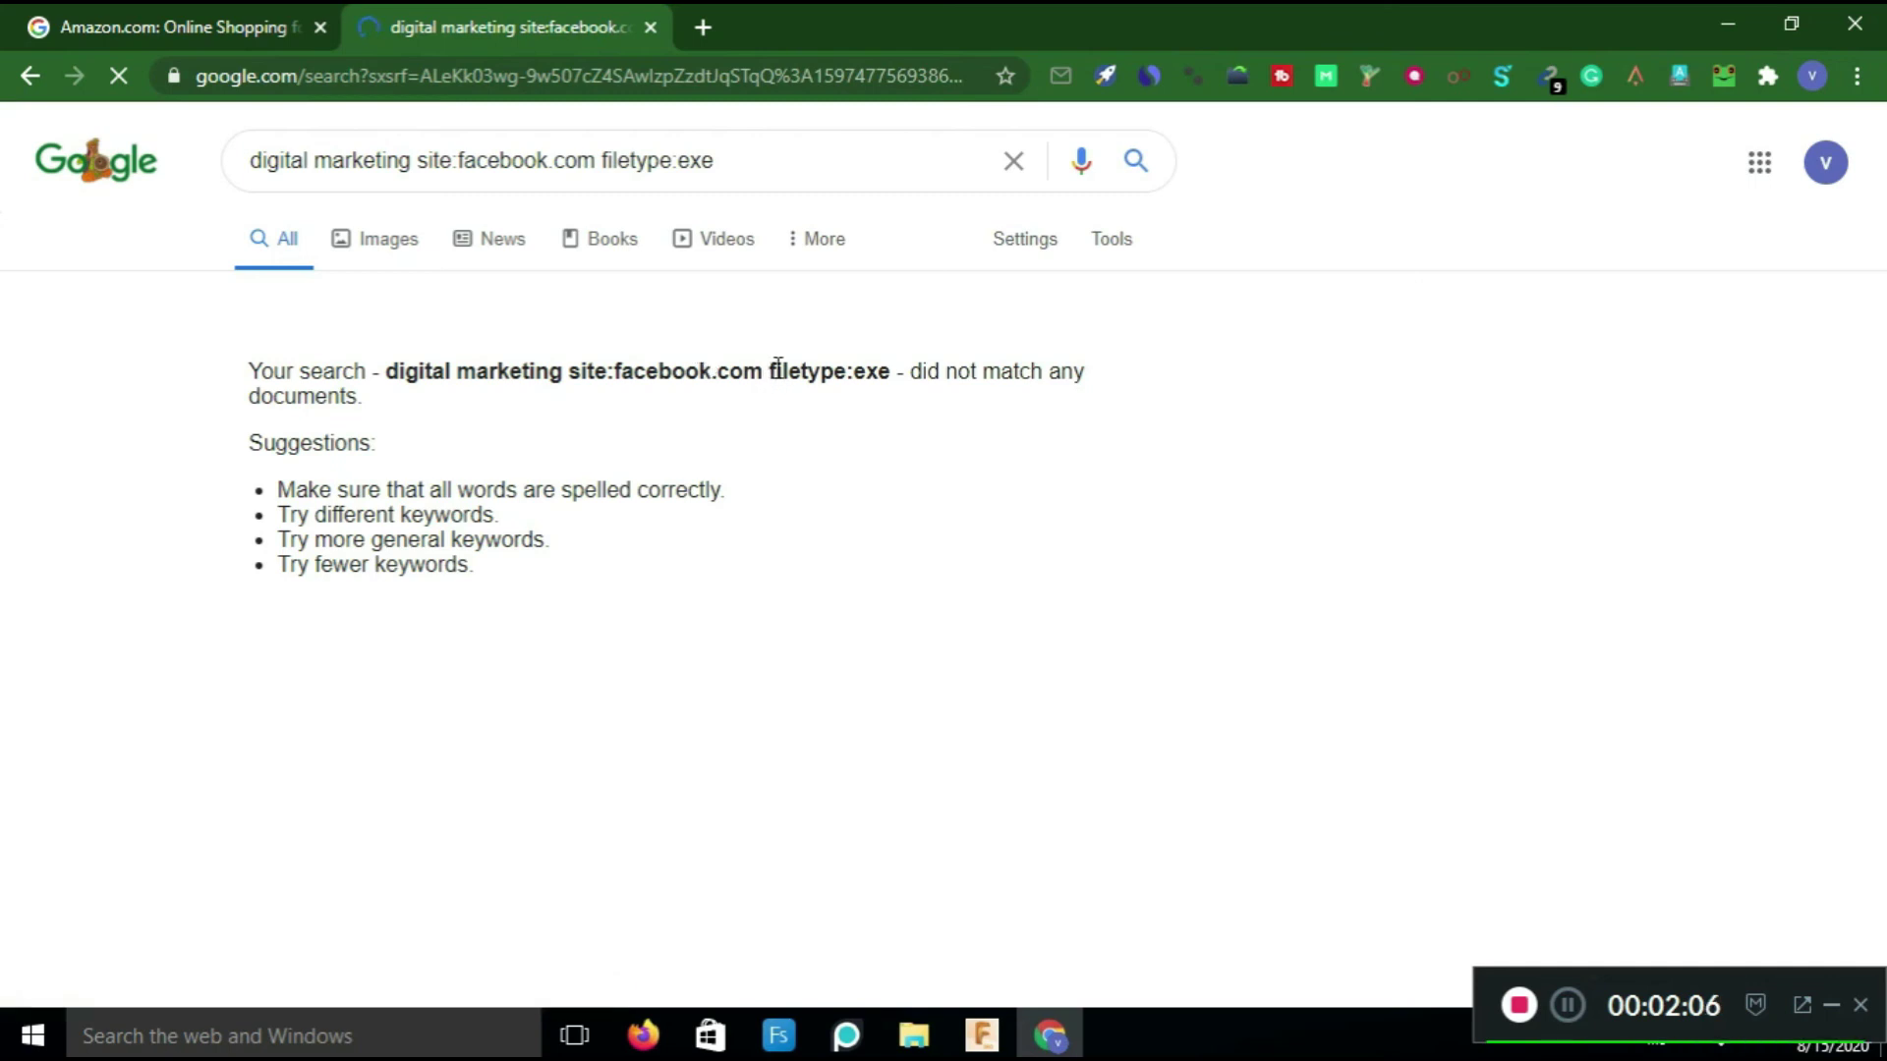
{"action": "left_click_drag", "start_coordinate": [770, 371], "coordinate": [895, 371]}
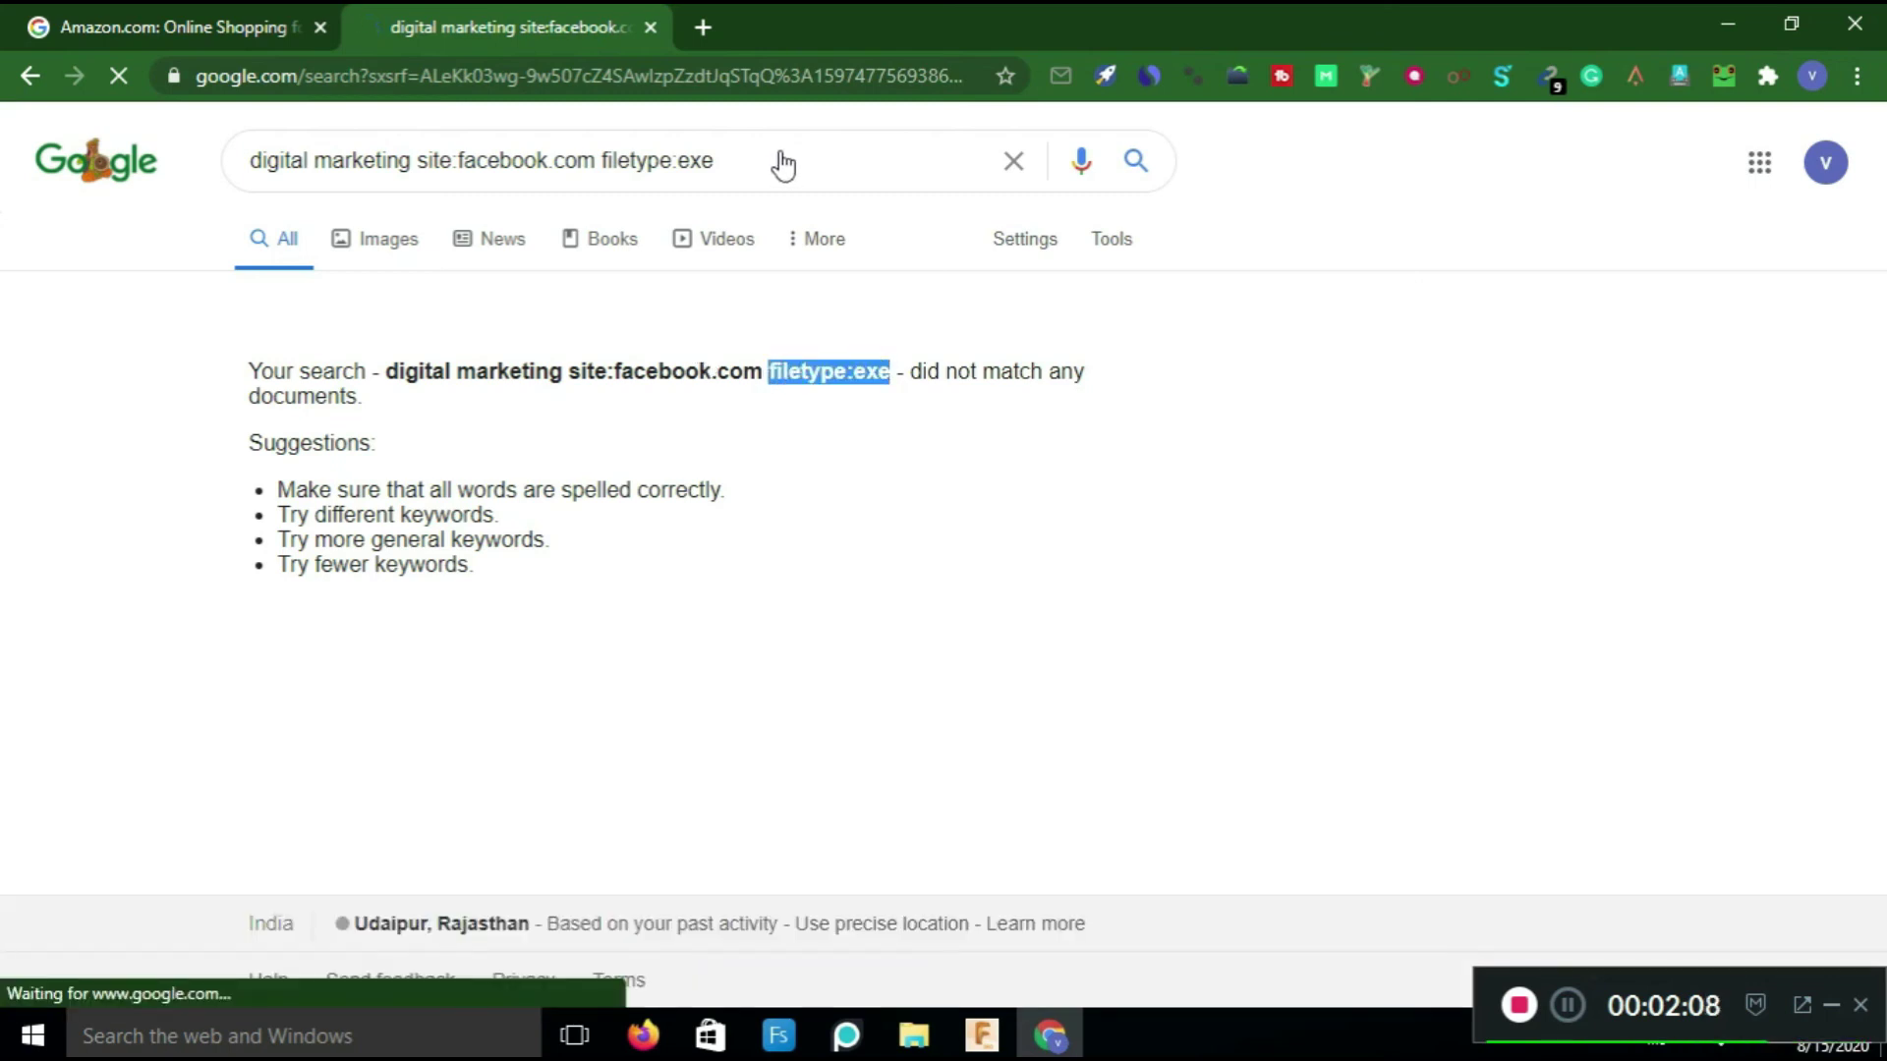
Change the file type in the query to excel and run the search.
{"action": "left_click", "coordinate": [771, 171]}
{"action": "key", "text": "BackSpace"}
{"action": "key", "text": "BackSpace"}
{"action": "key", "text": "BackSpace"}
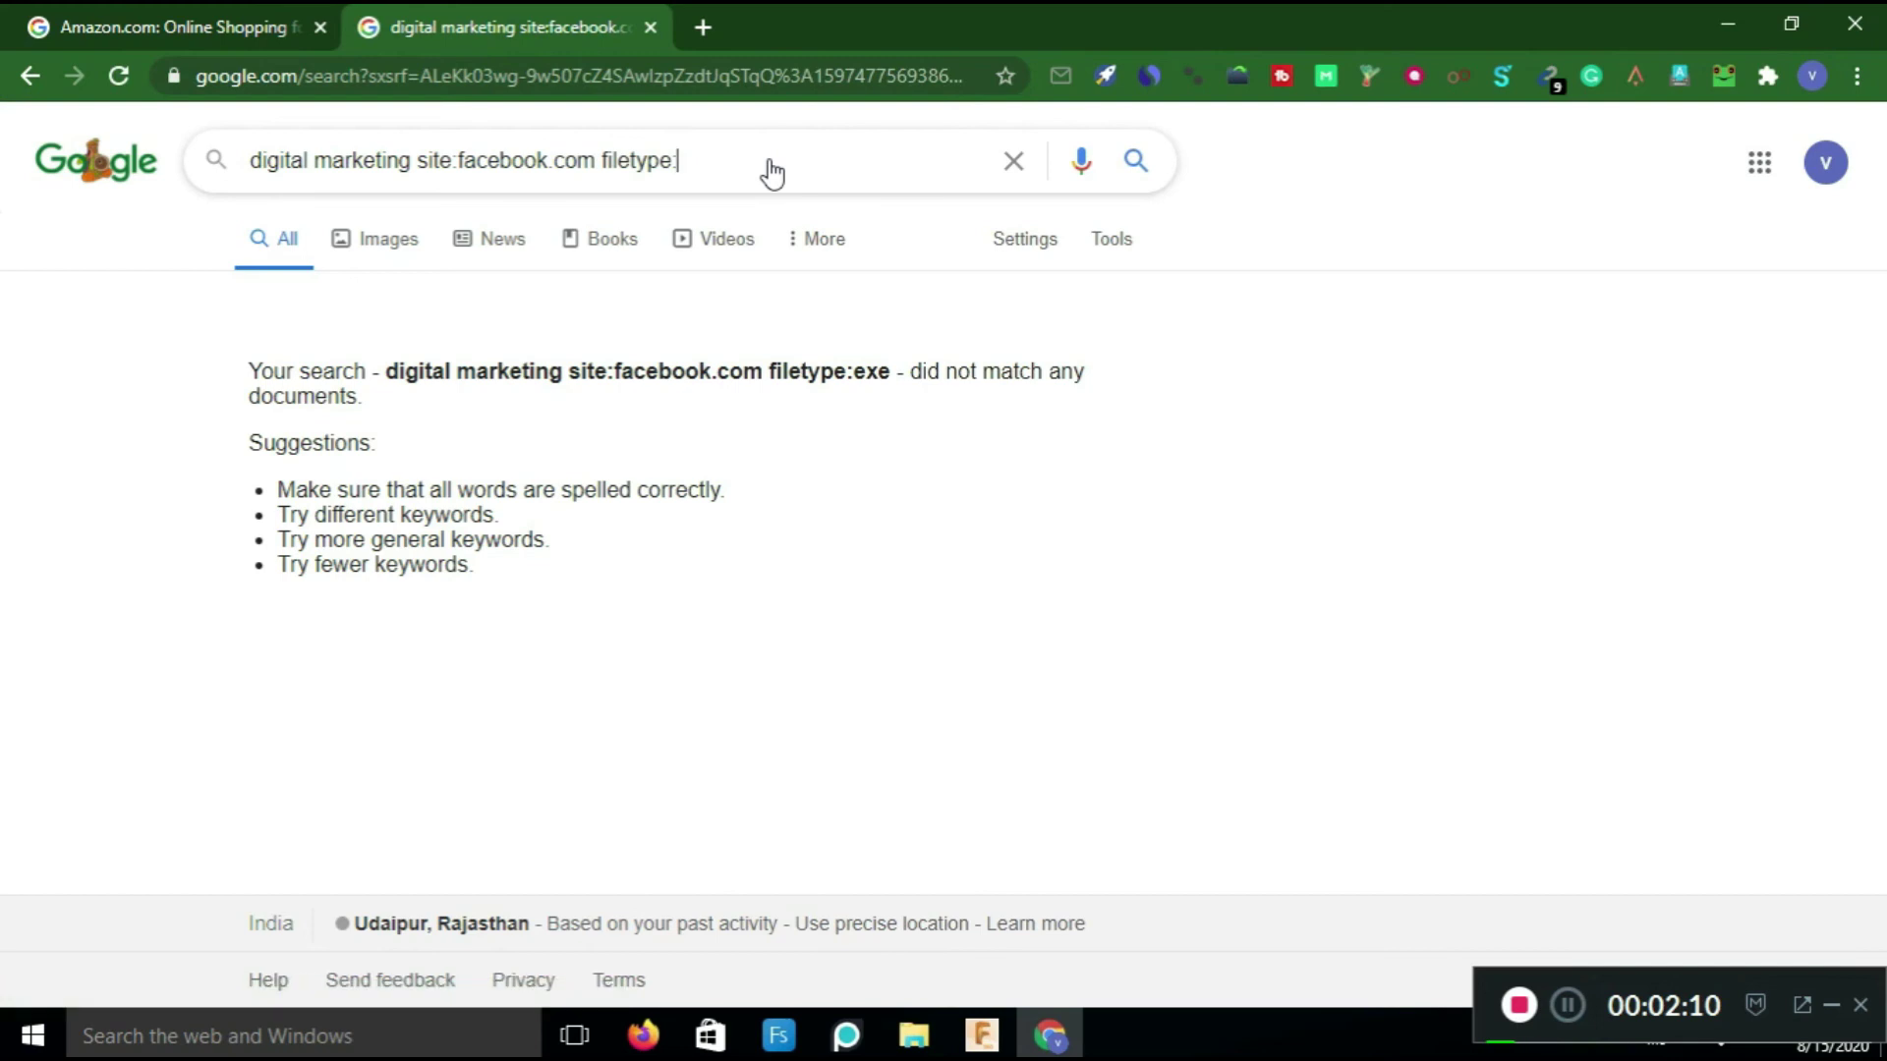
{"action": "type", "text": "excel"}
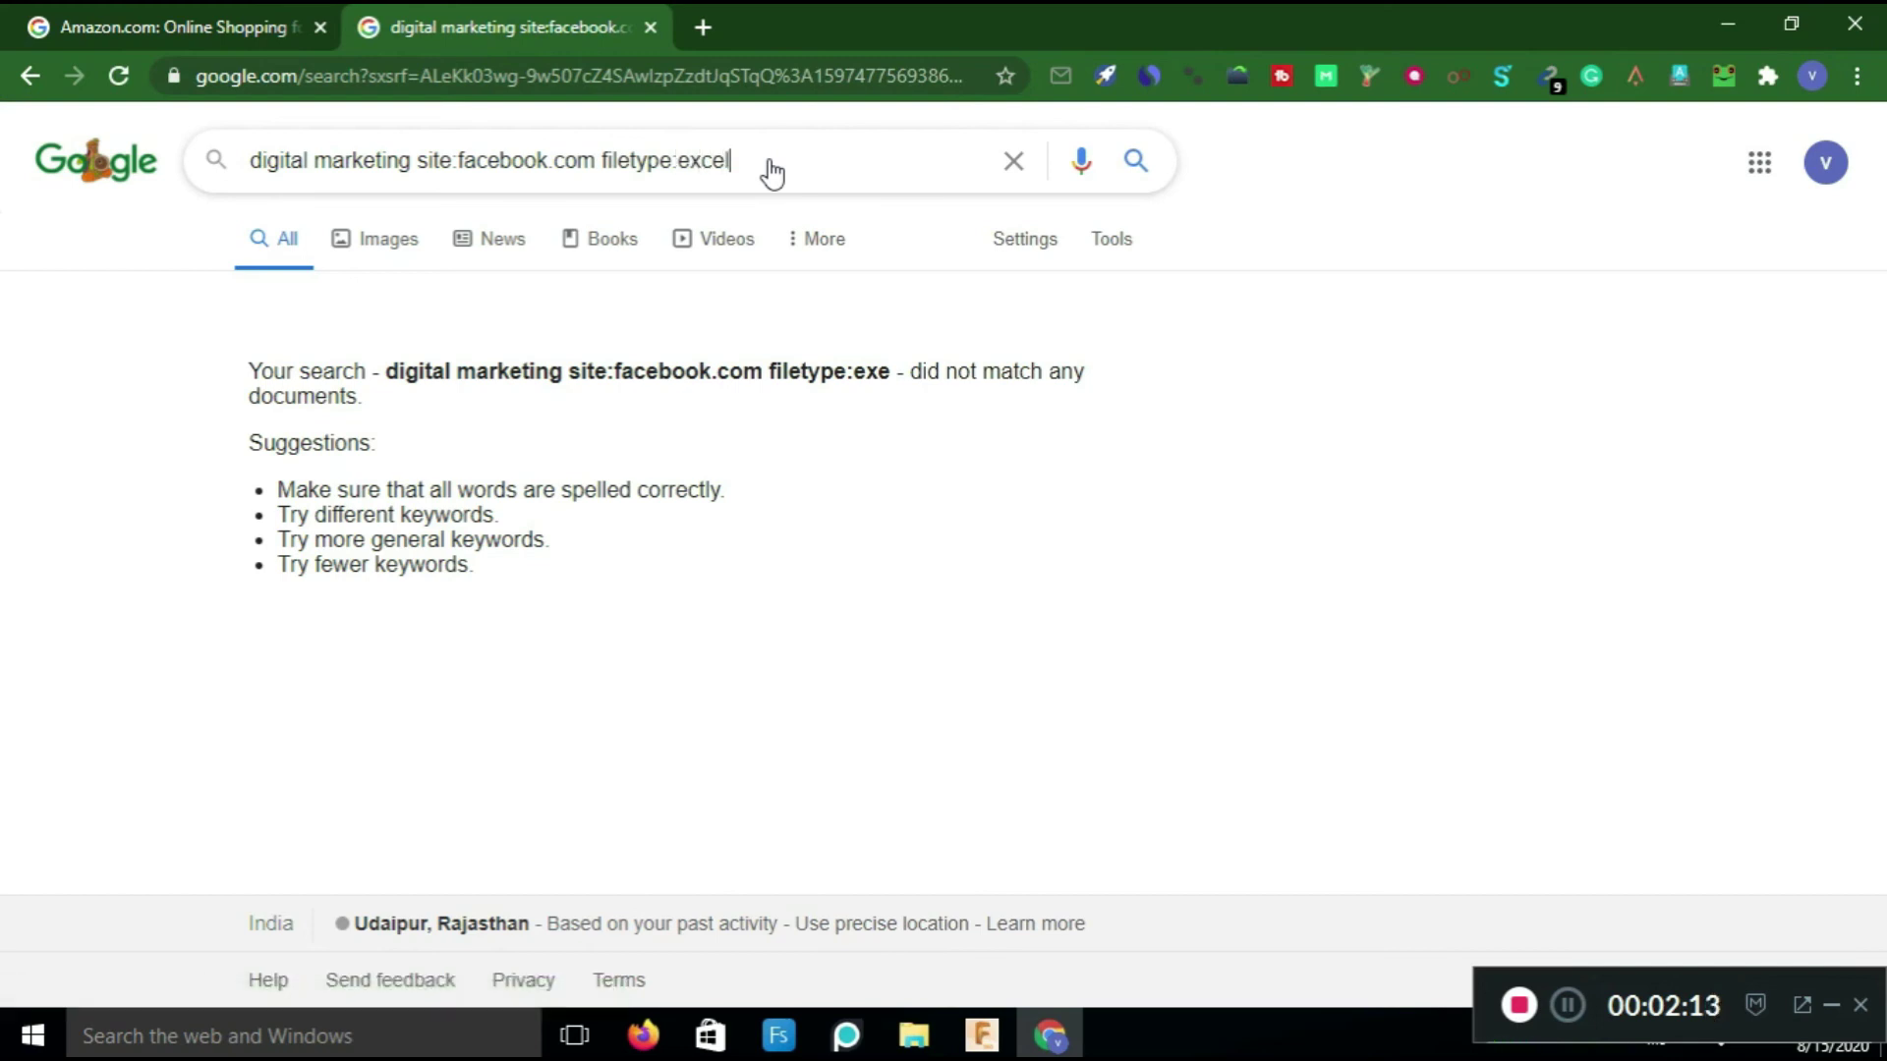
{"action": "key", "text": "Return"}
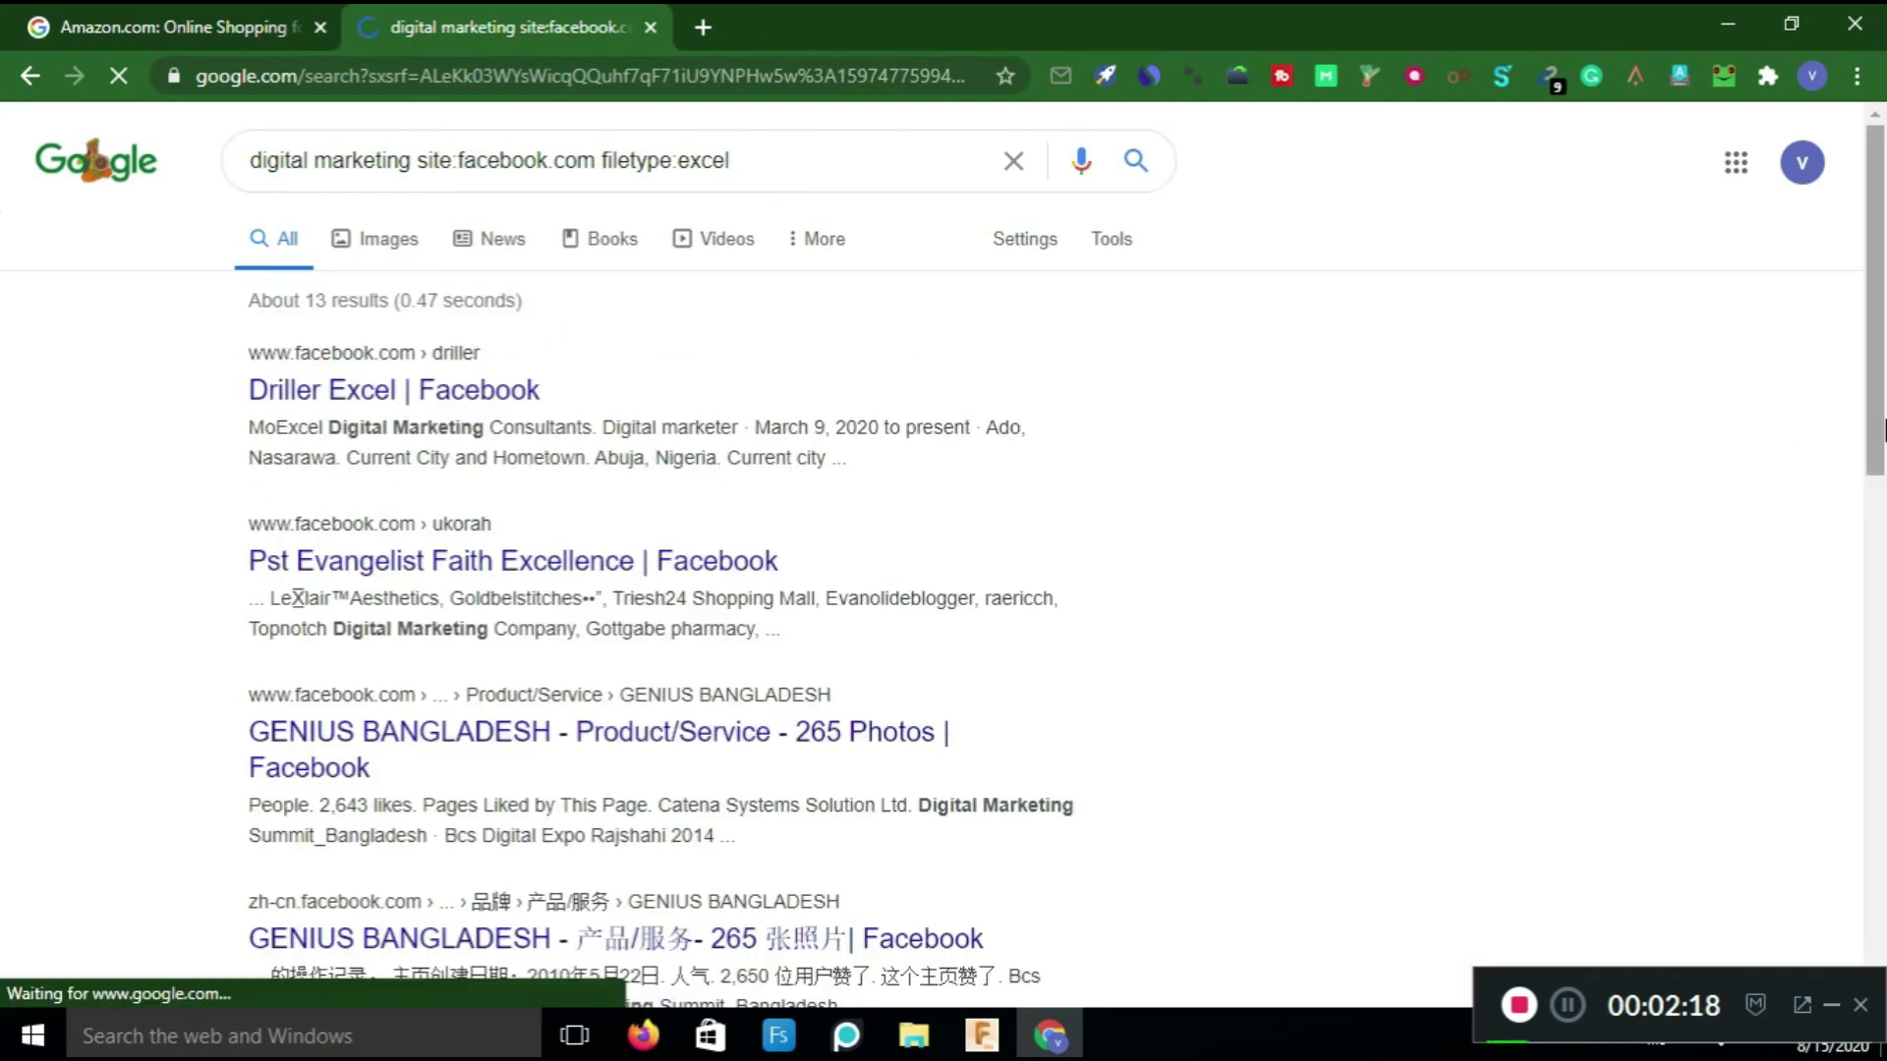
{"action": "mouse_move", "coordinate": [1883, 337]}
{"action": "left_mouse_down"}
{"action": "mouse_move", "coordinate": [1885, 531]}
{"action": "mouse_move", "coordinate": [1883, 339]}
{"action": "left_mouse_up"}
Change the file type in the query to doc, run the search, and highlight that value in the query.
{"action": "left_click_drag", "start_coordinate": [678, 159], "coordinate": [751, 157]}
{"action": "key", "text": "BackSpace"}
{"action": "type", "text": "do"}
{"action": "key", "text": "Return"}
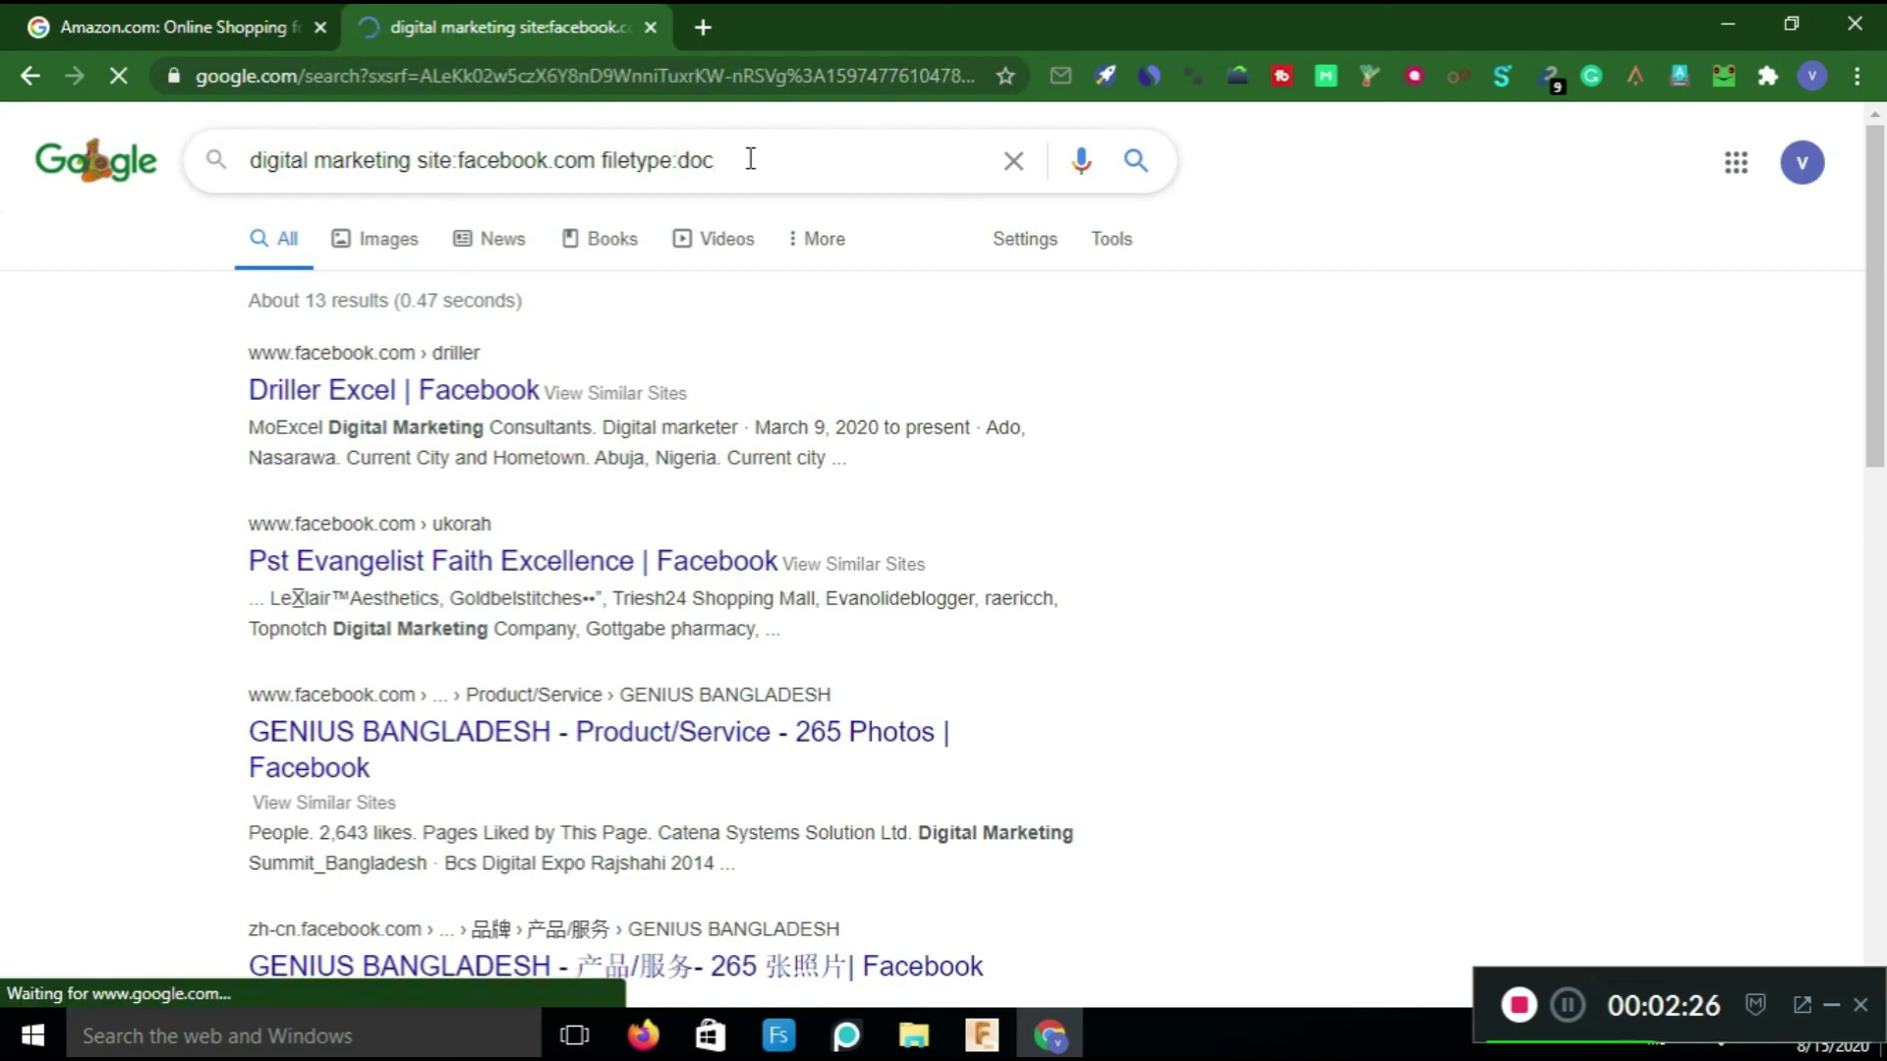
{"action": "left_click_drag", "start_coordinate": [678, 160], "coordinate": [728, 160]}
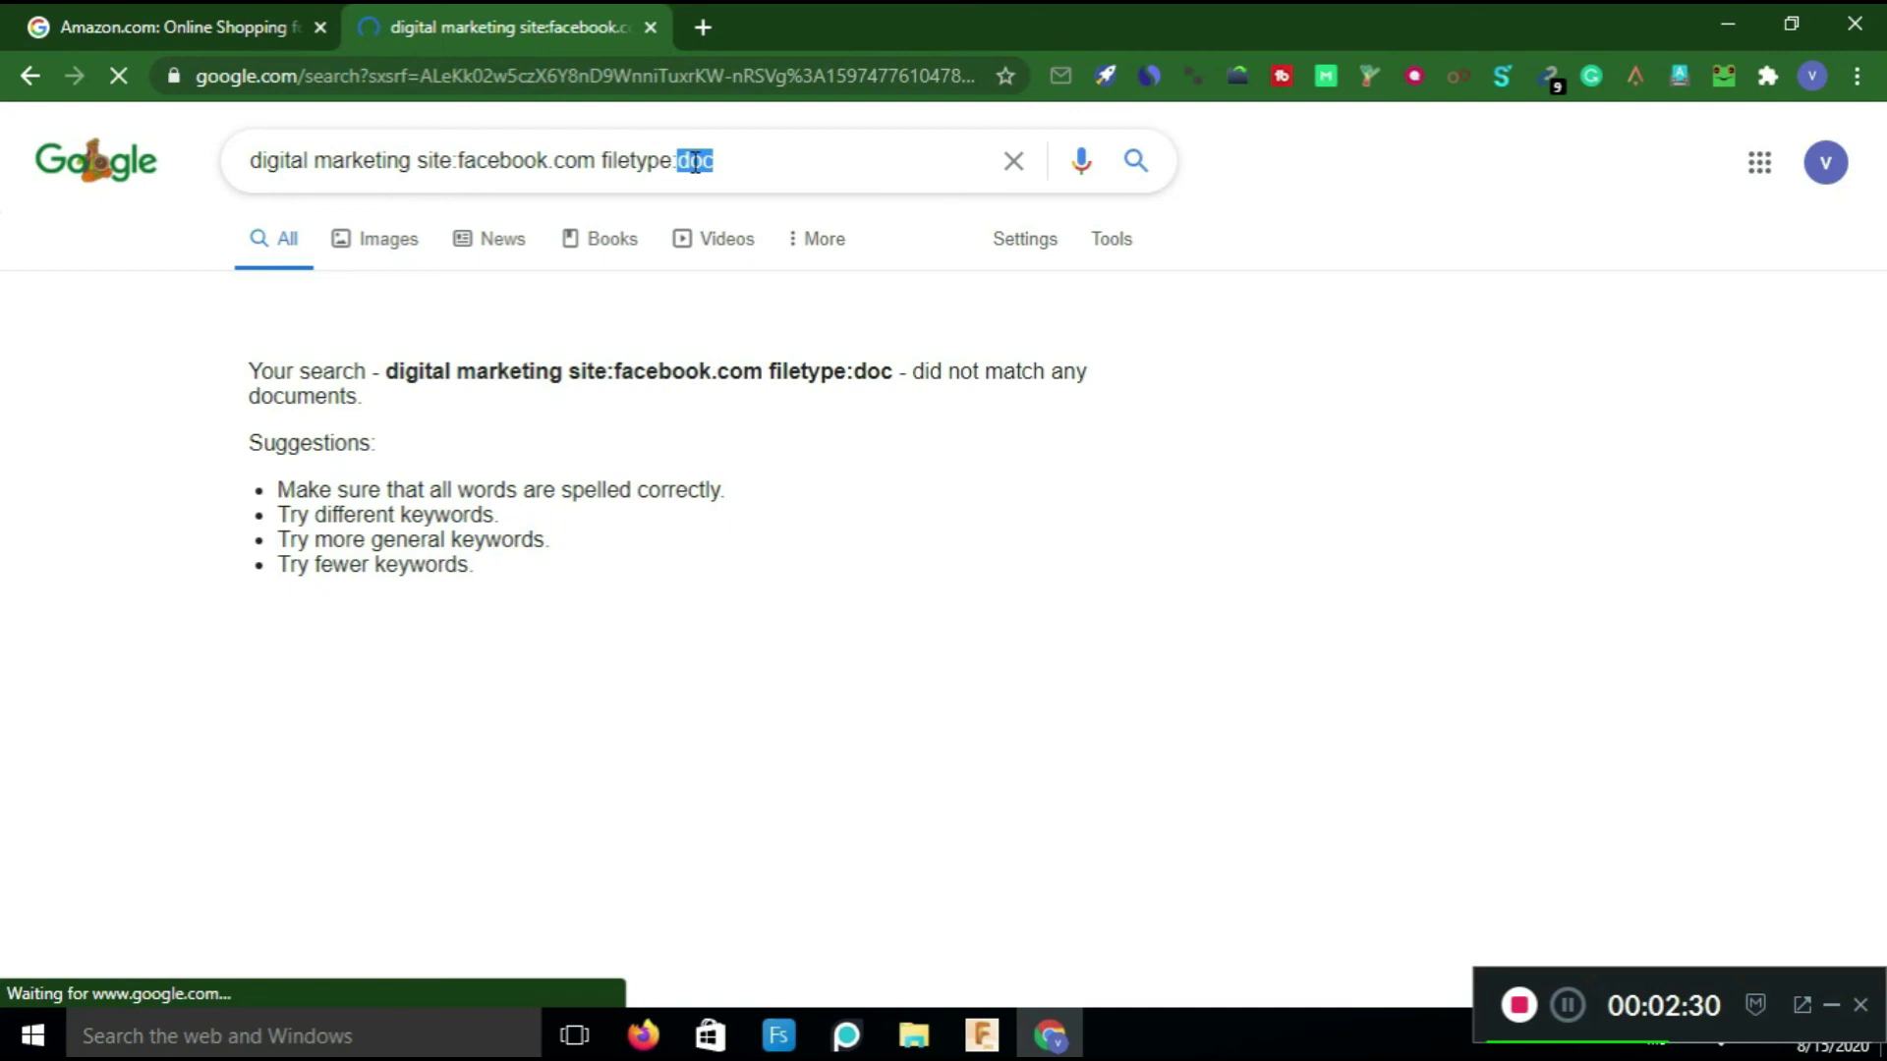
Change the site in the query from facebook.com to moz.com and run the search with filetype:doc.
{"action": "left_click", "coordinate": [593, 161]}
{"action": "key", "text": "BackSpace"}
{"action": "key", "text": "BackSpace"}
{"action": "key", "text": "BackSpace"}
{"action": "key", "text": "BackSpace"}
{"action": "key", "text": "BackSpace"}
{"action": "key", "text": "BackSpace"}
{"action": "key", "text": "BackSpace"}
{"action": "key", "text": "BackSpace"}
{"action": "key", "text": "BackSpace"}
{"action": "key", "text": "BackSpace"}
{"action": "key", "text": "BackSpace"}
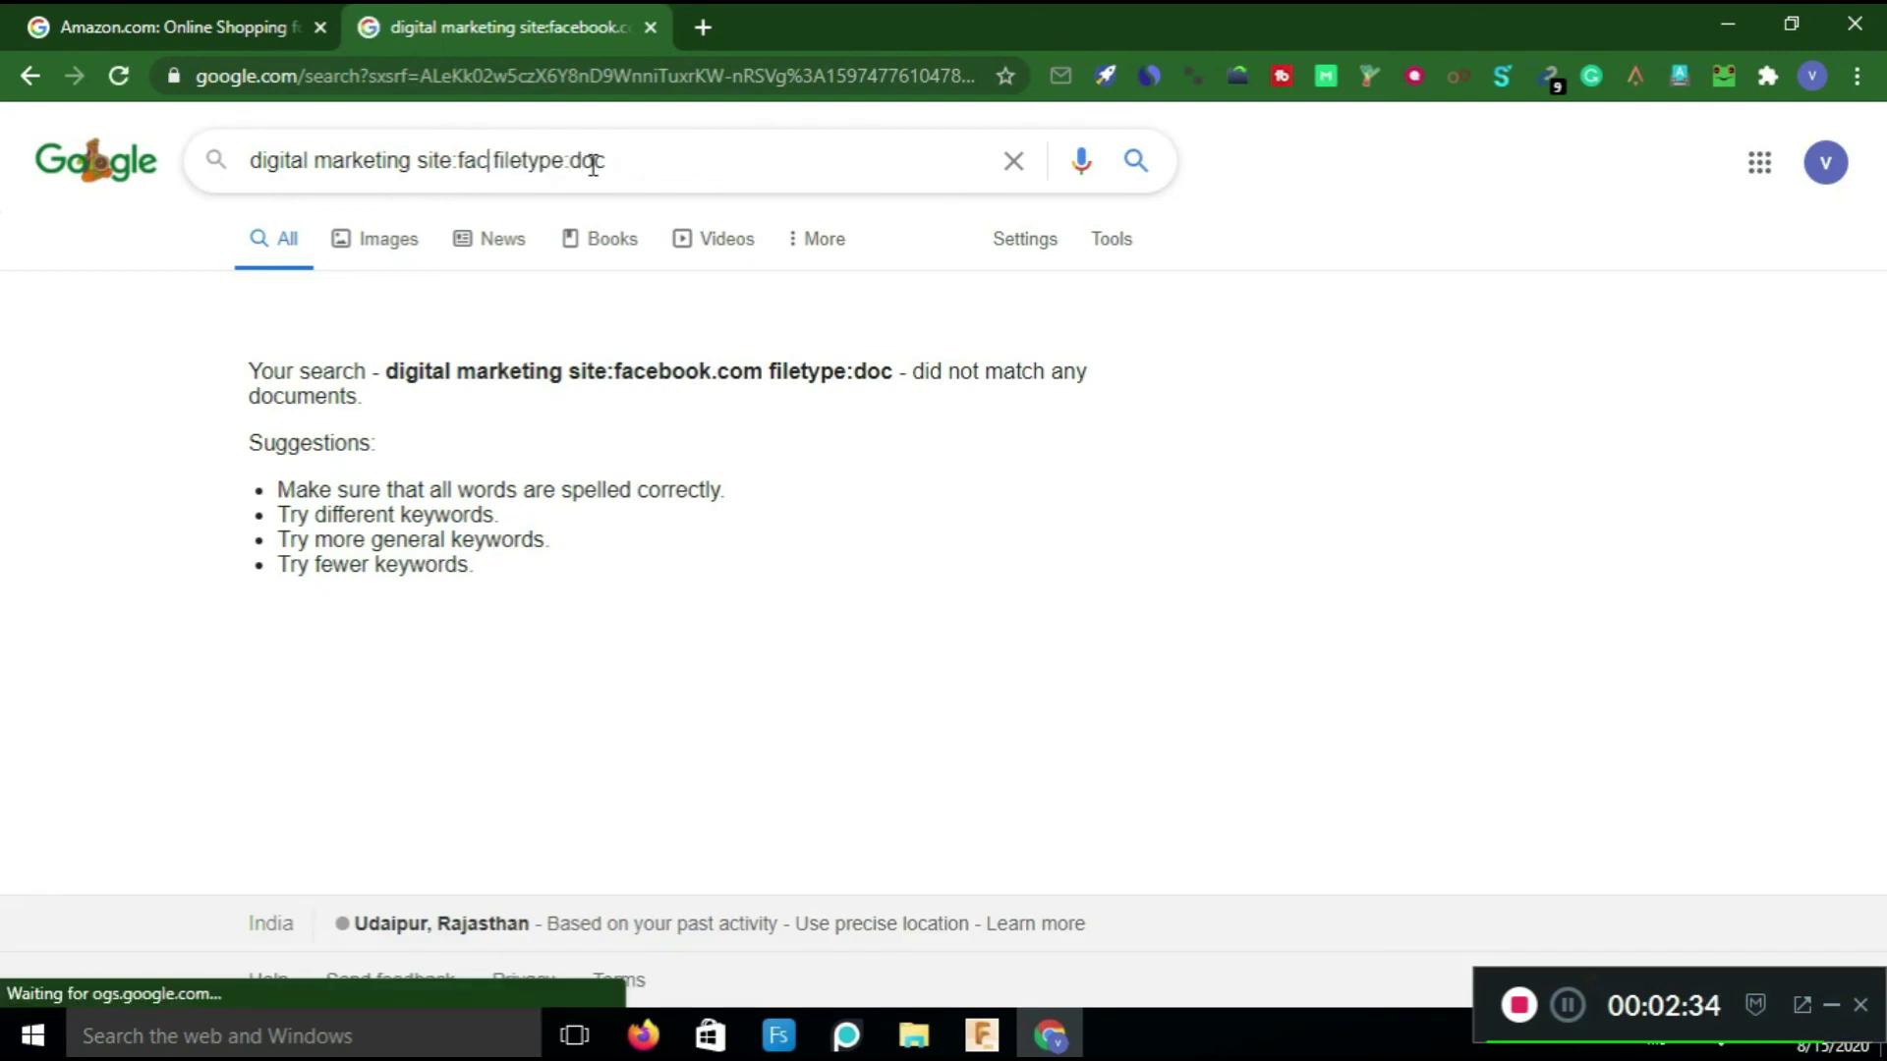
{"action": "key", "text": "BackSpace"}
{"action": "type", "text": "moz.com"}
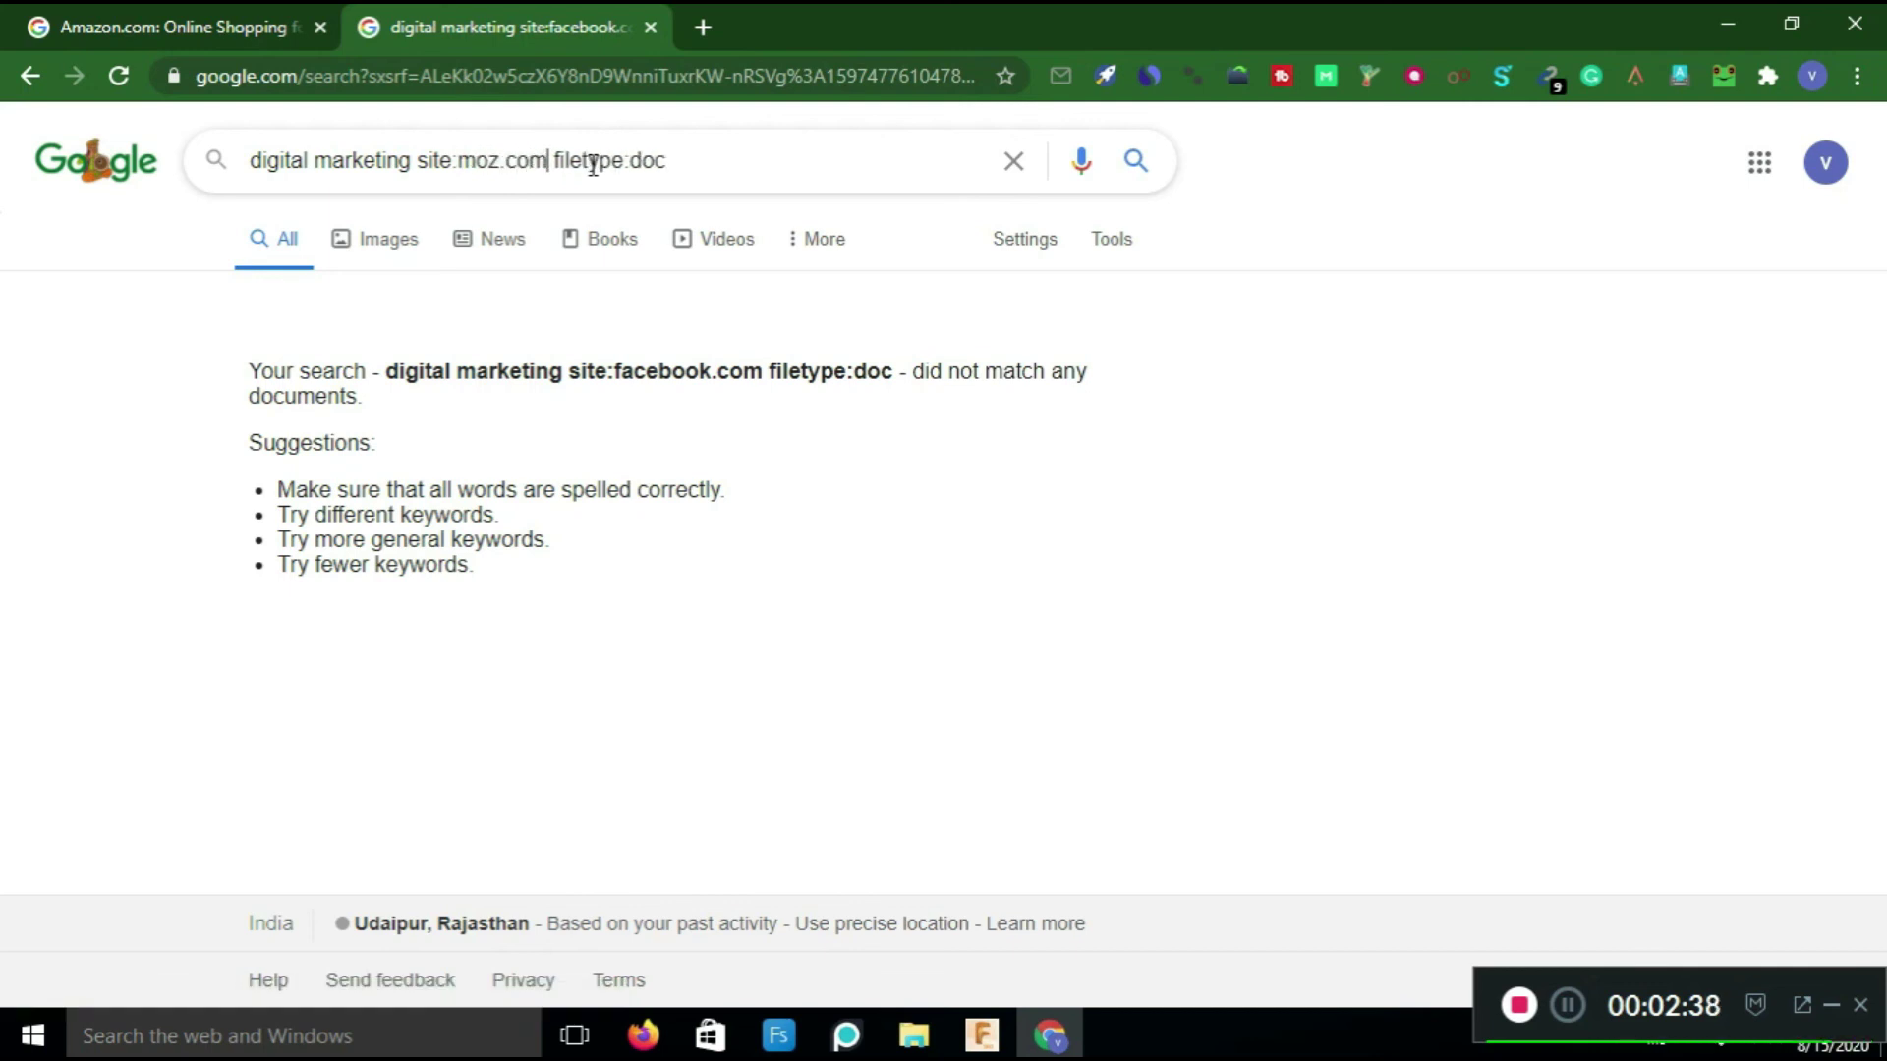
{"action": "key", "text": "Return"}
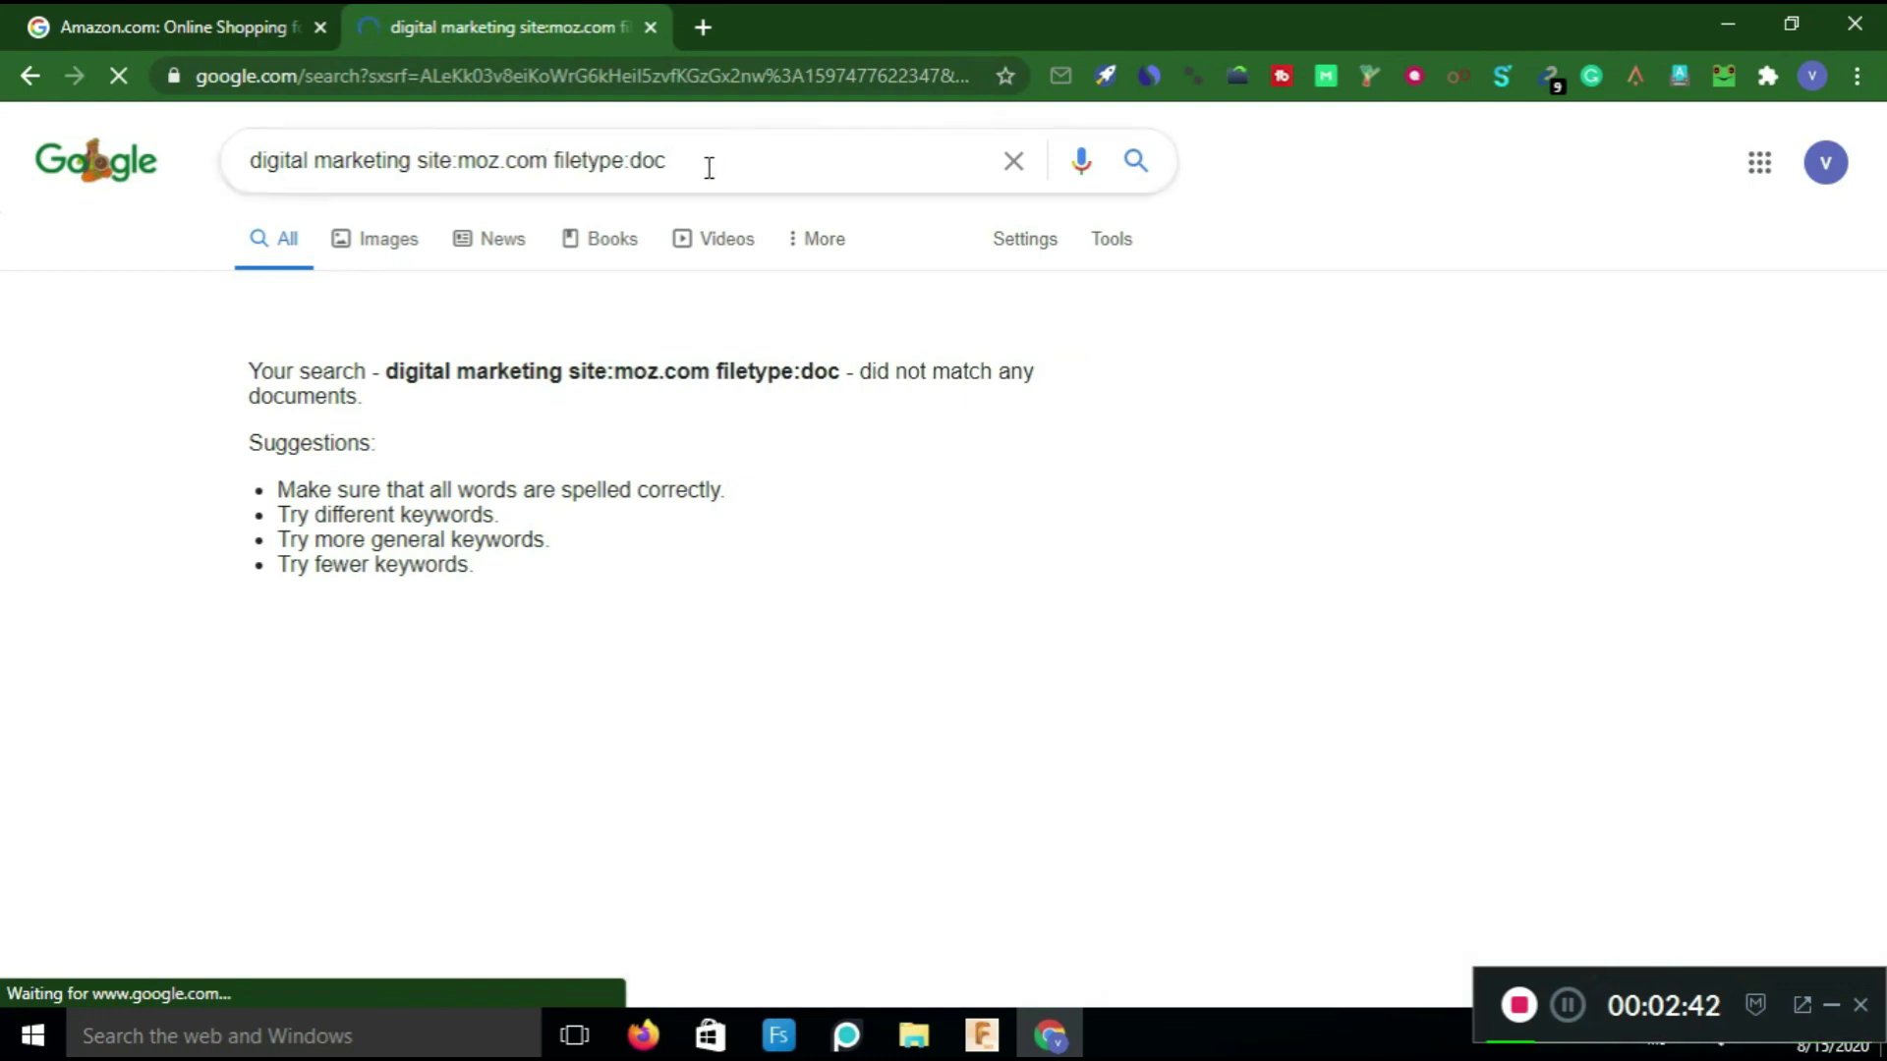
Change the file type in the query to pdf, run the search, and highlight the result count.
{"action": "key", "text": "BackSpace"}
{"action": "key", "text": "BackSpace"}
{"action": "type", "text": "pdf"}
{"action": "key", "text": "Return"}
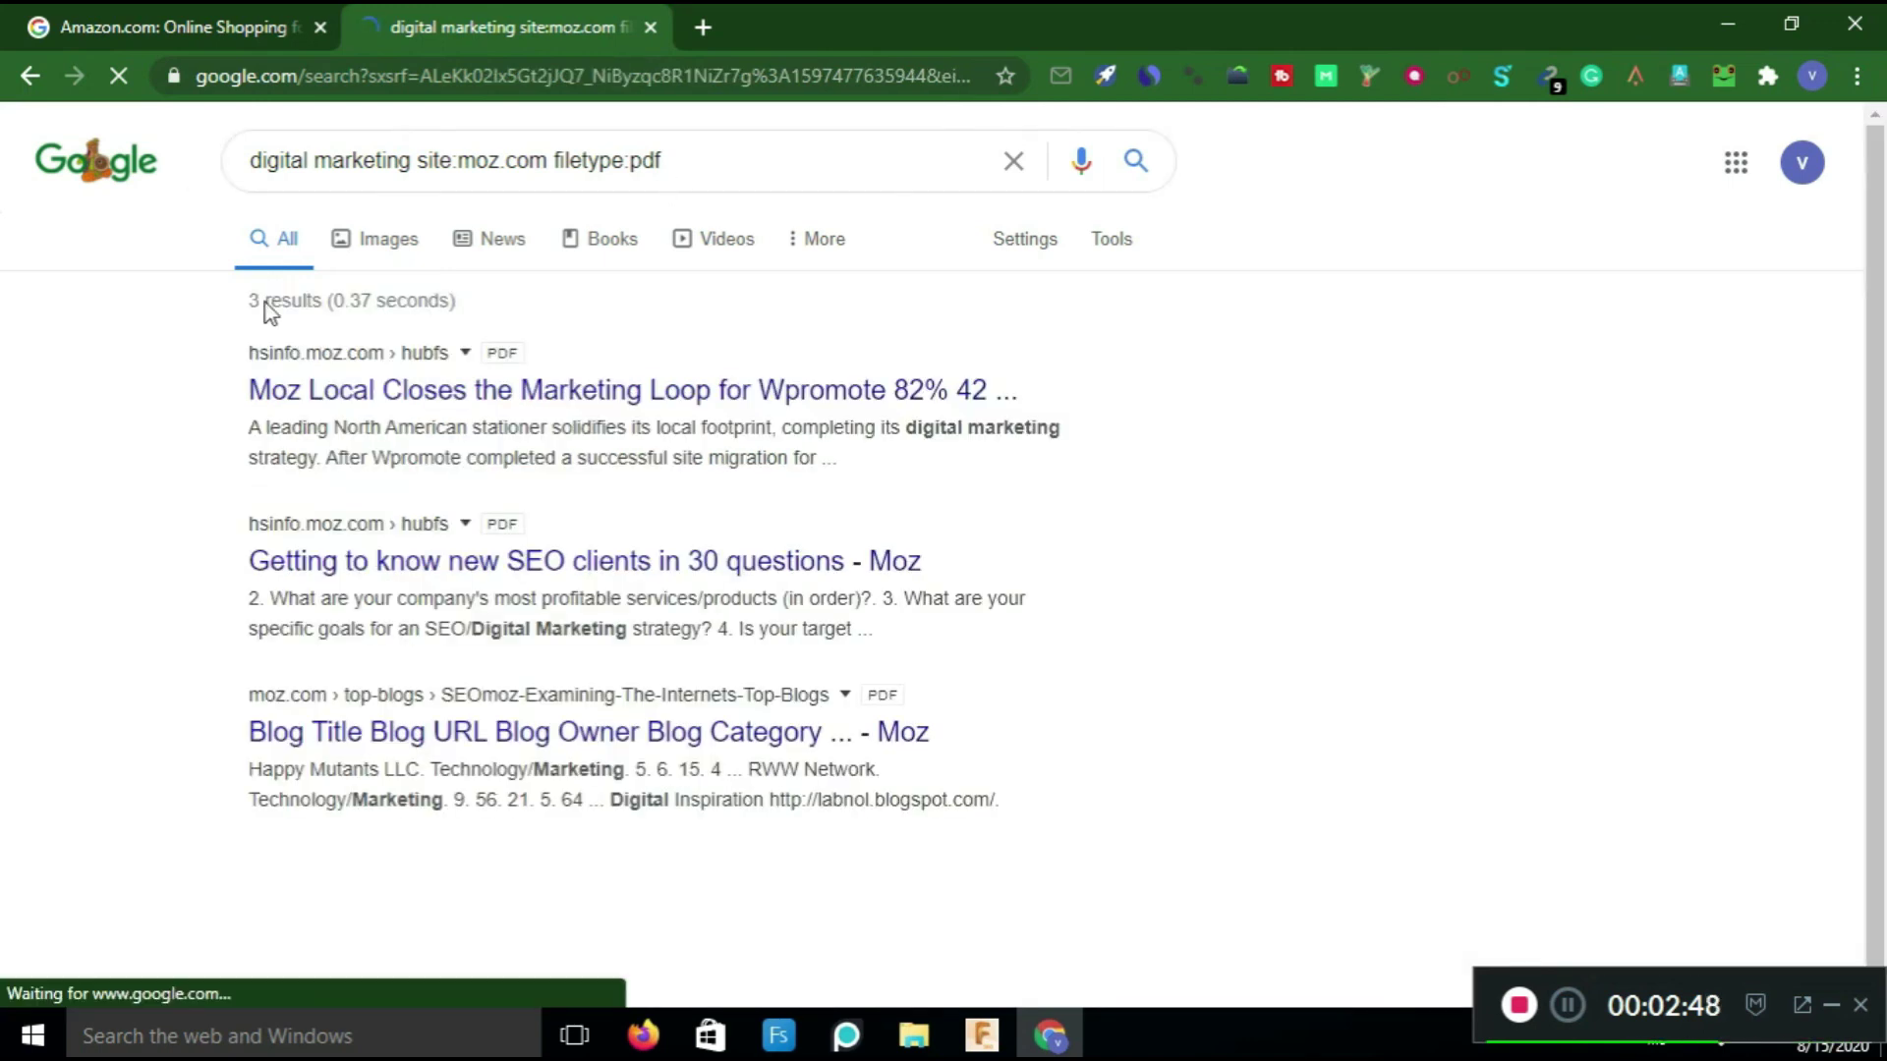
{"action": "double_click", "coordinate": [249, 300]}
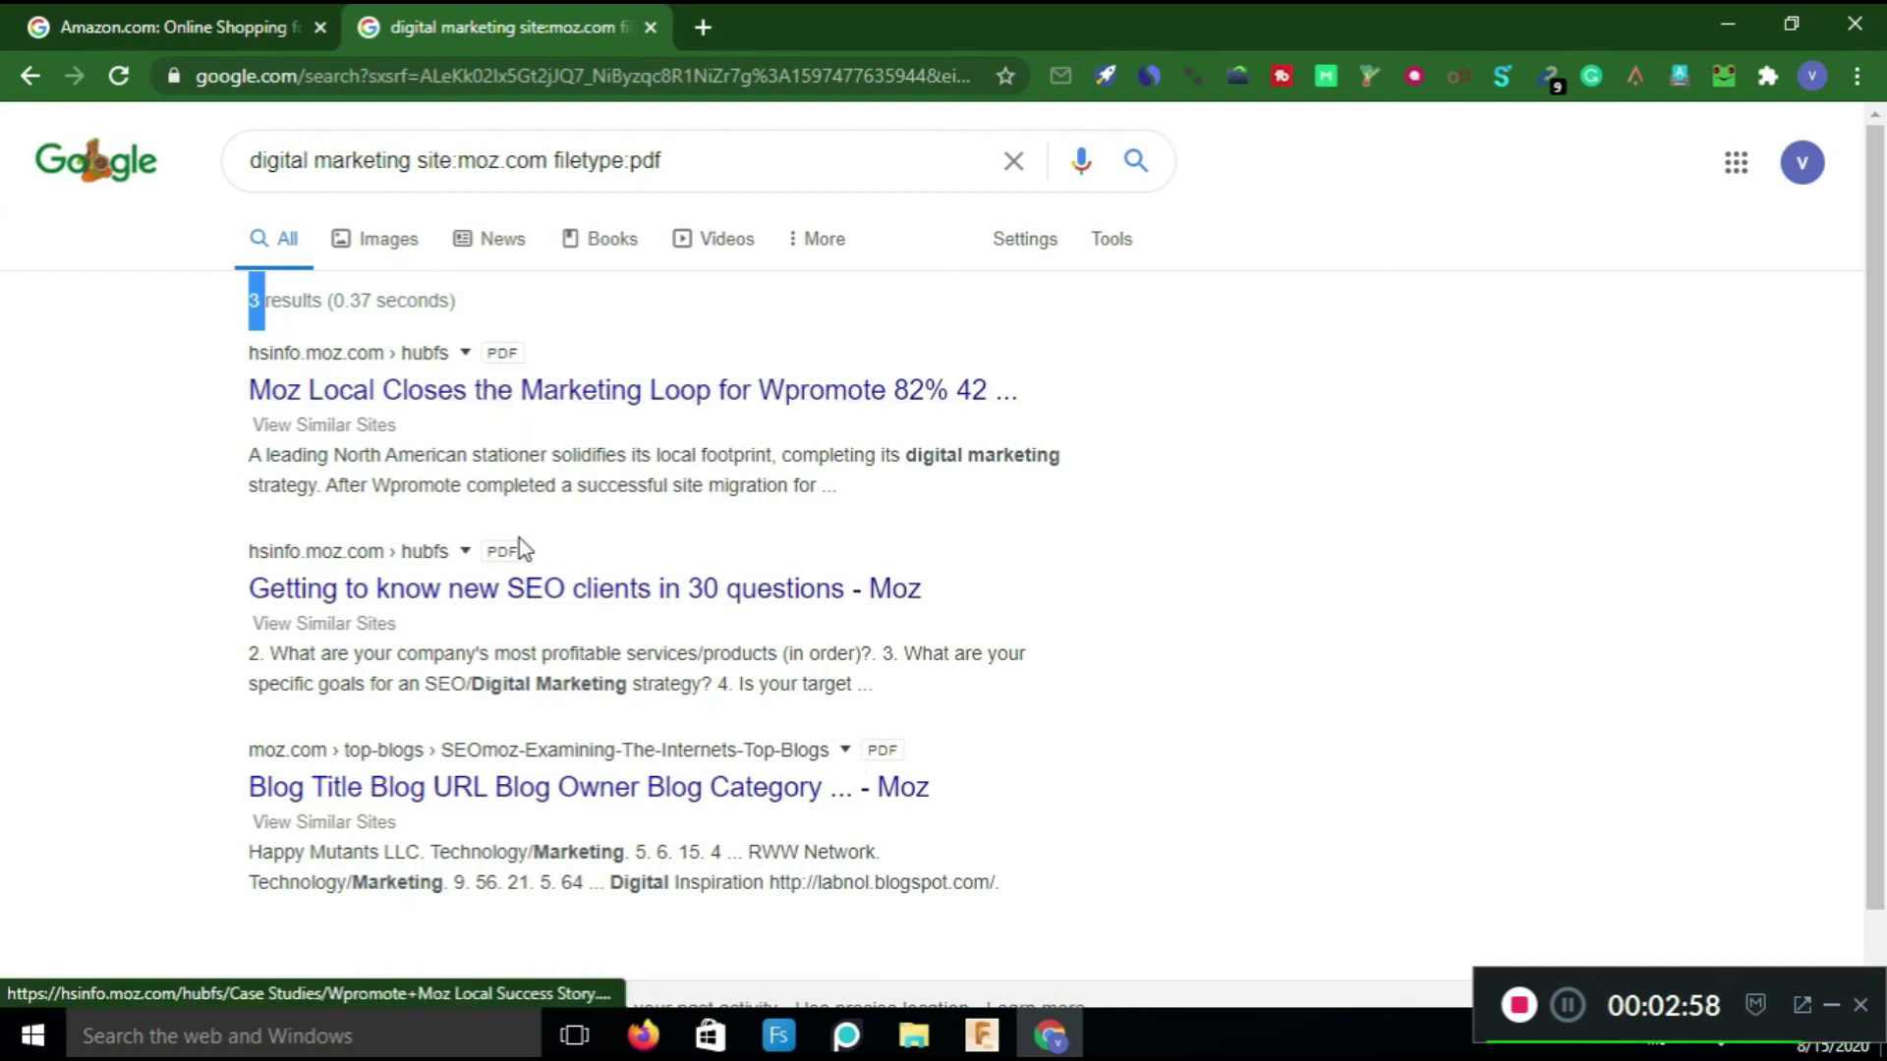
Highlight filetype:pdf in the moz.com query, and its pdf value on its own.
{"action": "left_click", "coordinate": [557, 157]}
{"action": "left_click_drag", "start_coordinate": [562, 157], "coordinate": [686, 152]}
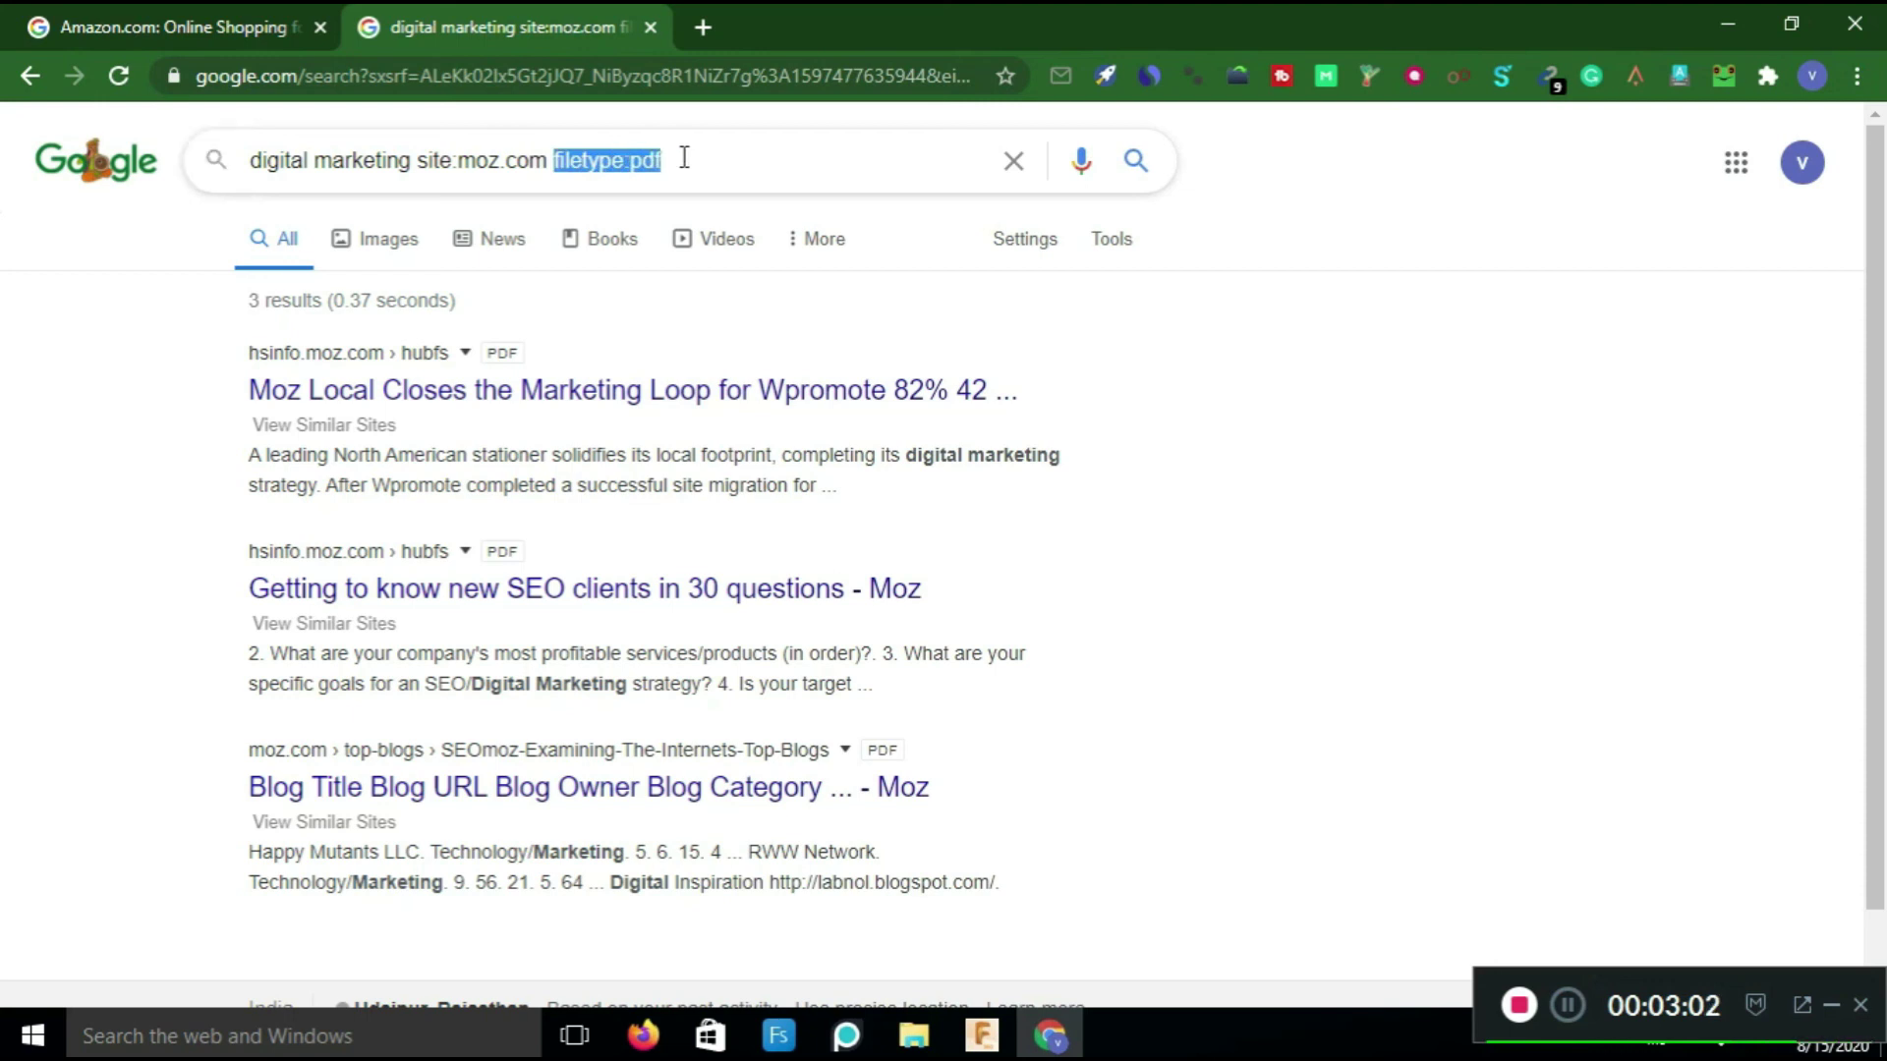
{"action": "left_click", "coordinate": [694, 157]}
{"action": "double_click", "coordinate": [638, 159]}
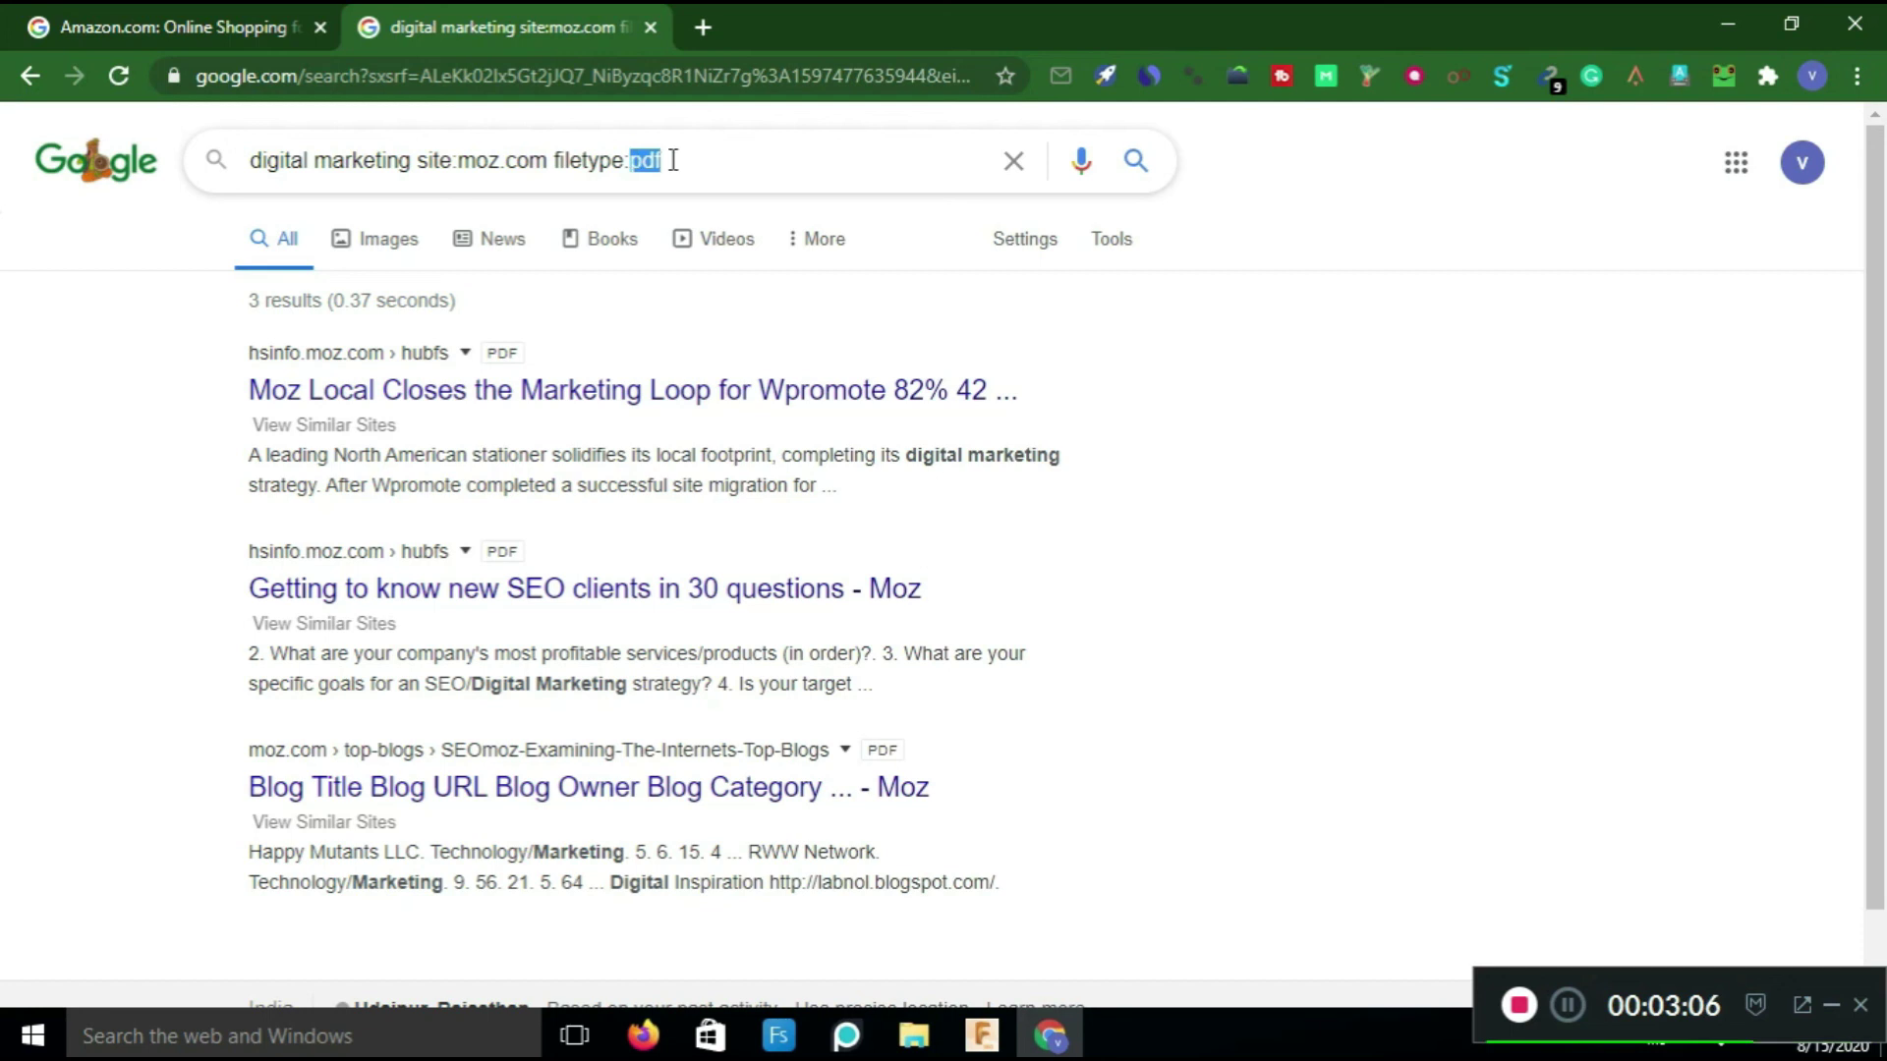
{"action": "left_click", "coordinate": [668, 160]}
{"action": "double_click", "coordinate": [637, 160]}
{"action": "left_click", "coordinate": [690, 163]}
{"action": "double_click", "coordinate": [634, 159]}
Remove the site:moz.com operator from the query, run the search, and highlight the result count.
{"action": "left_click", "coordinate": [547, 160]}
{"action": "key", "text": "BackSpace"}
{"action": "key", "text": "BackSpace"}
{"action": "key", "text": "BackSpace"}
{"action": "key", "text": "BackSpace"}
{"action": "key", "text": "BackSpace"}
{"action": "key", "text": "BackSpace"}
{"action": "key", "text": "BackSpace"}
{"action": "key", "text": "BackSpace"}
{"action": "key", "text": "BackSpace"}
{"action": "key", "text": "BackSpace"}
{"action": "key", "text": "BackSpace"}
{"action": "key", "text": "BackSpace"}
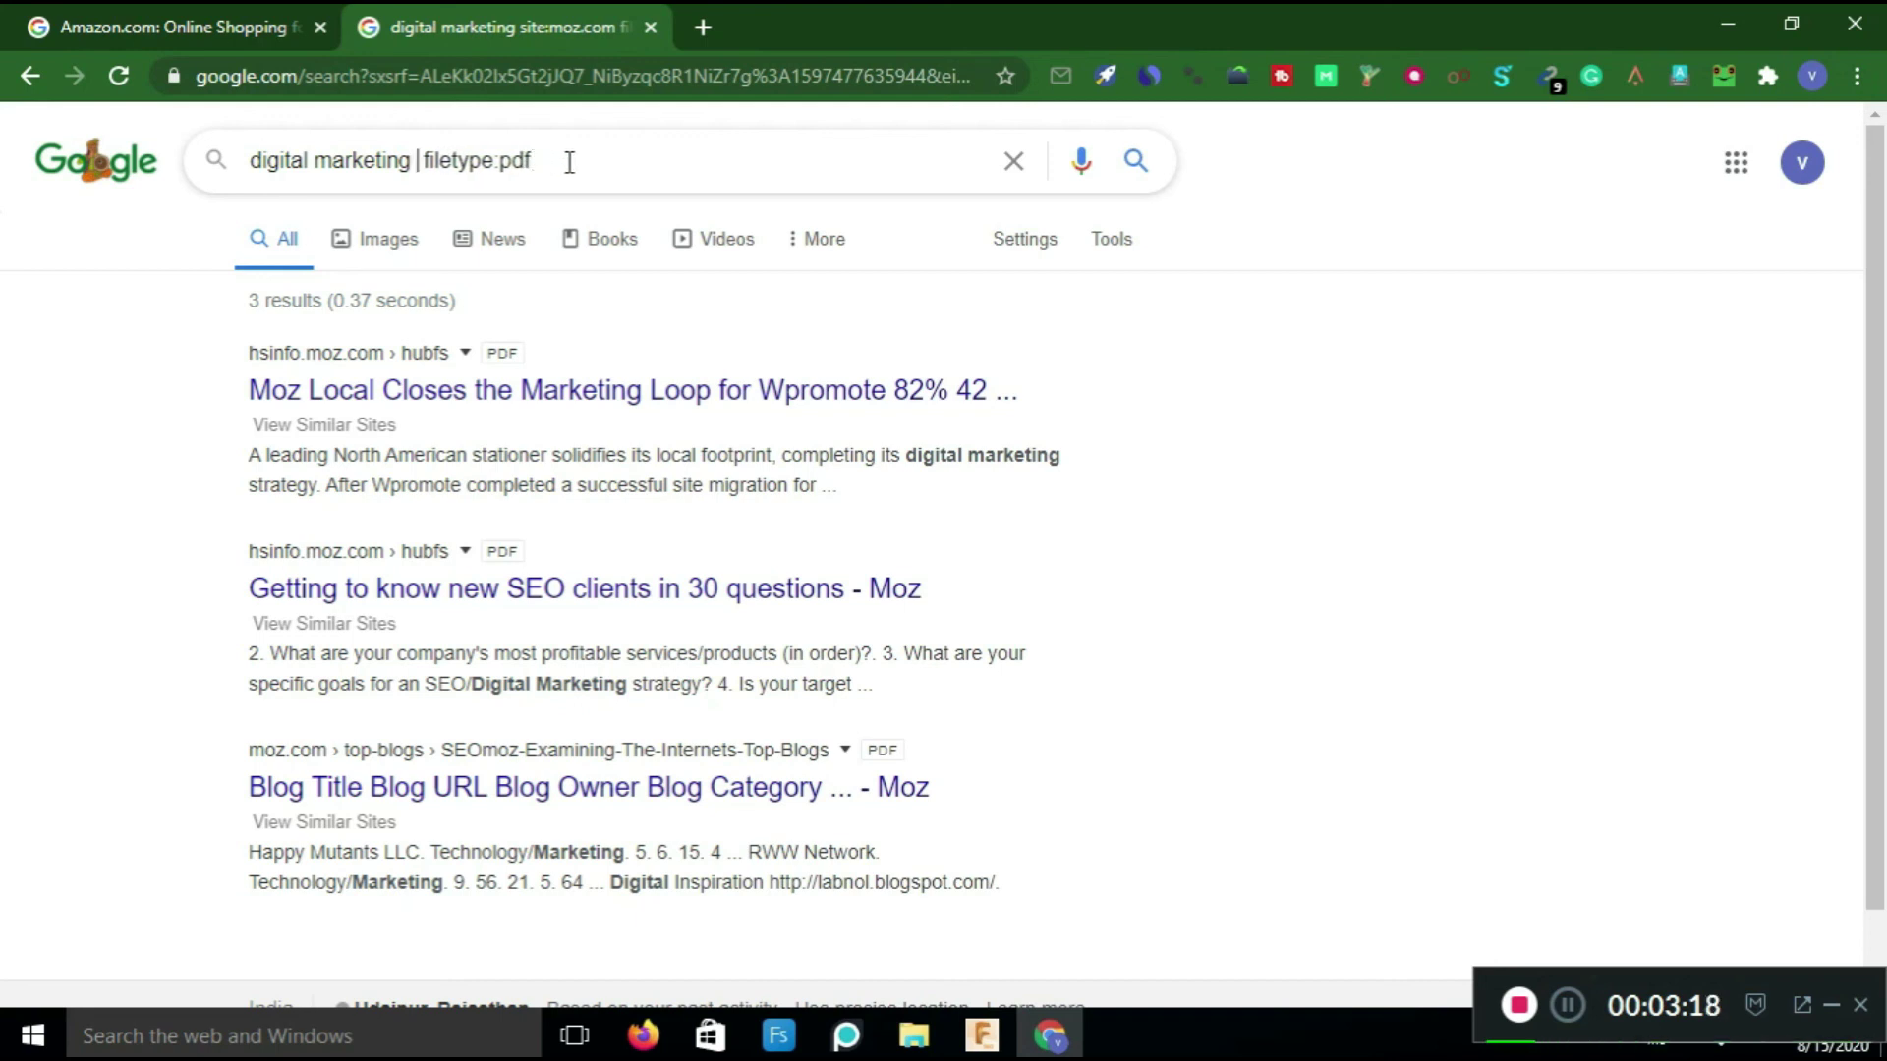
{"action": "key", "text": "Return"}
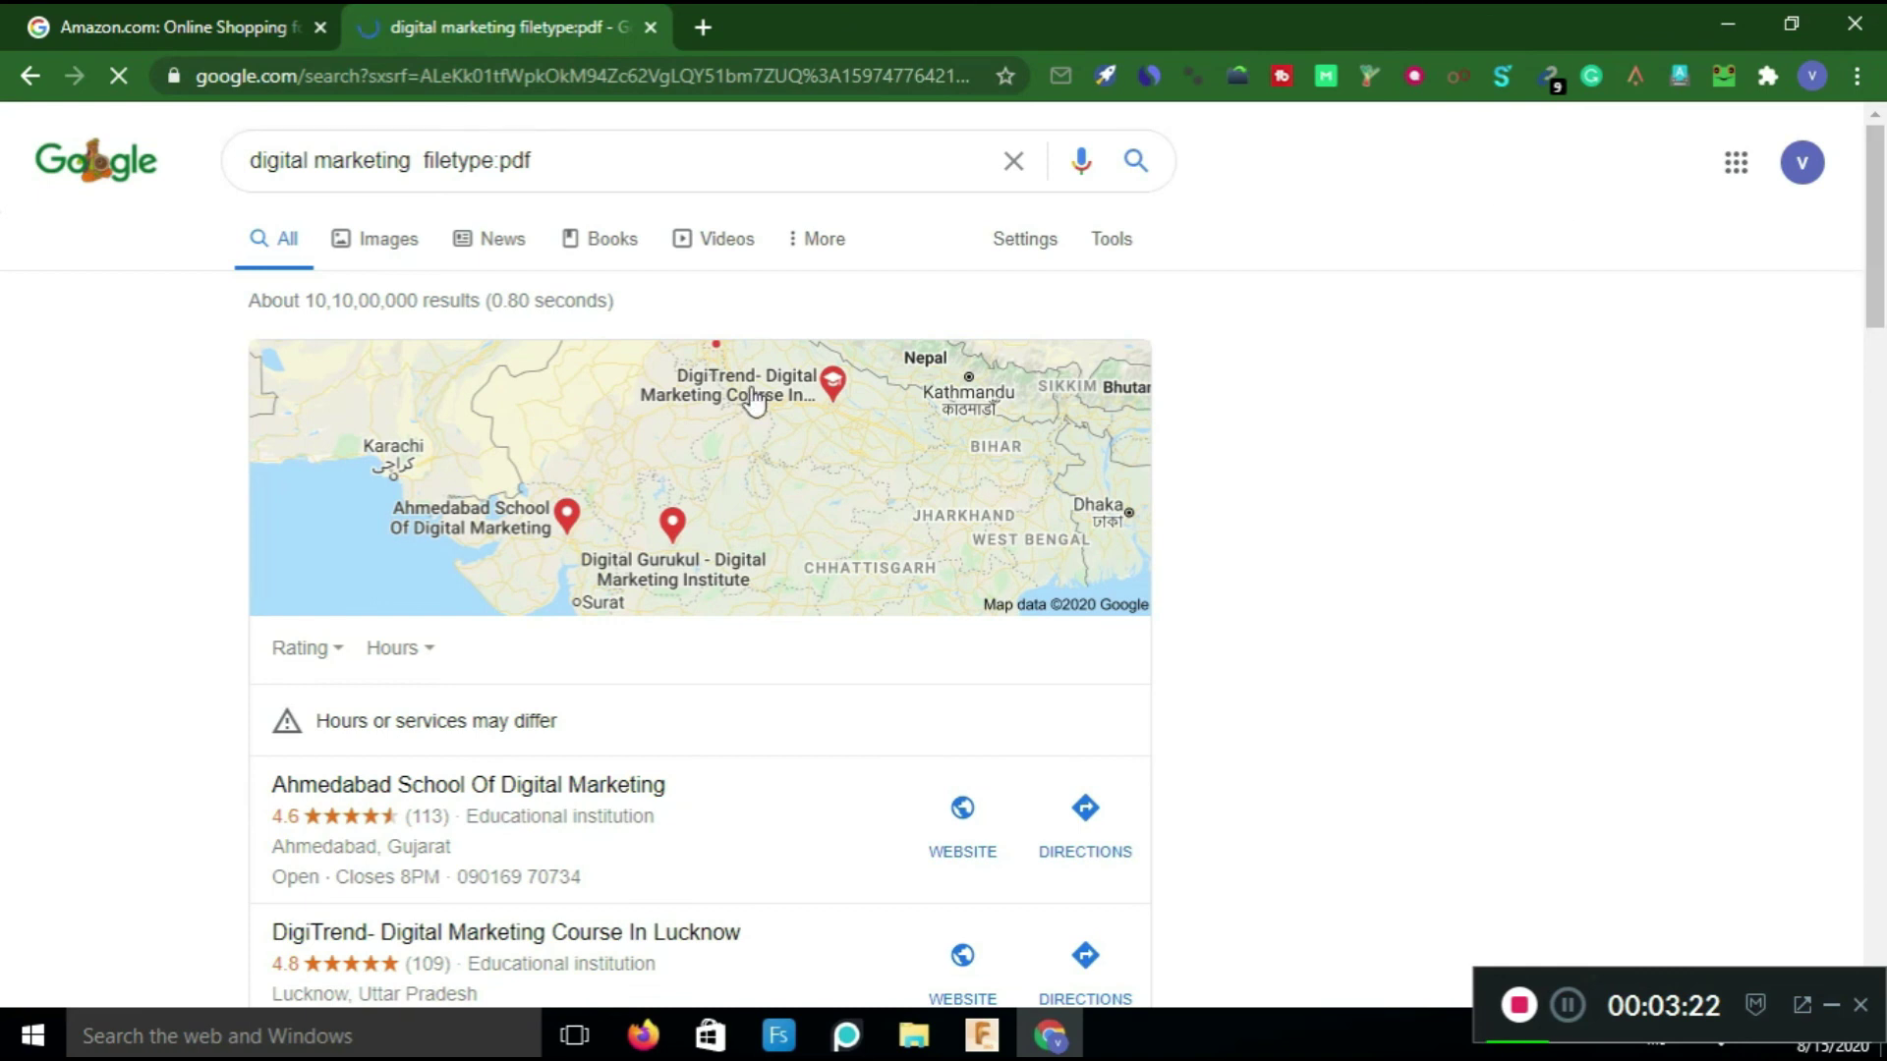
{"action": "double_click", "coordinate": [415, 300]}
{"action": "scroll", "coordinate": [700, 541], "scroll_direction": "down", "scroll_amount": 10}
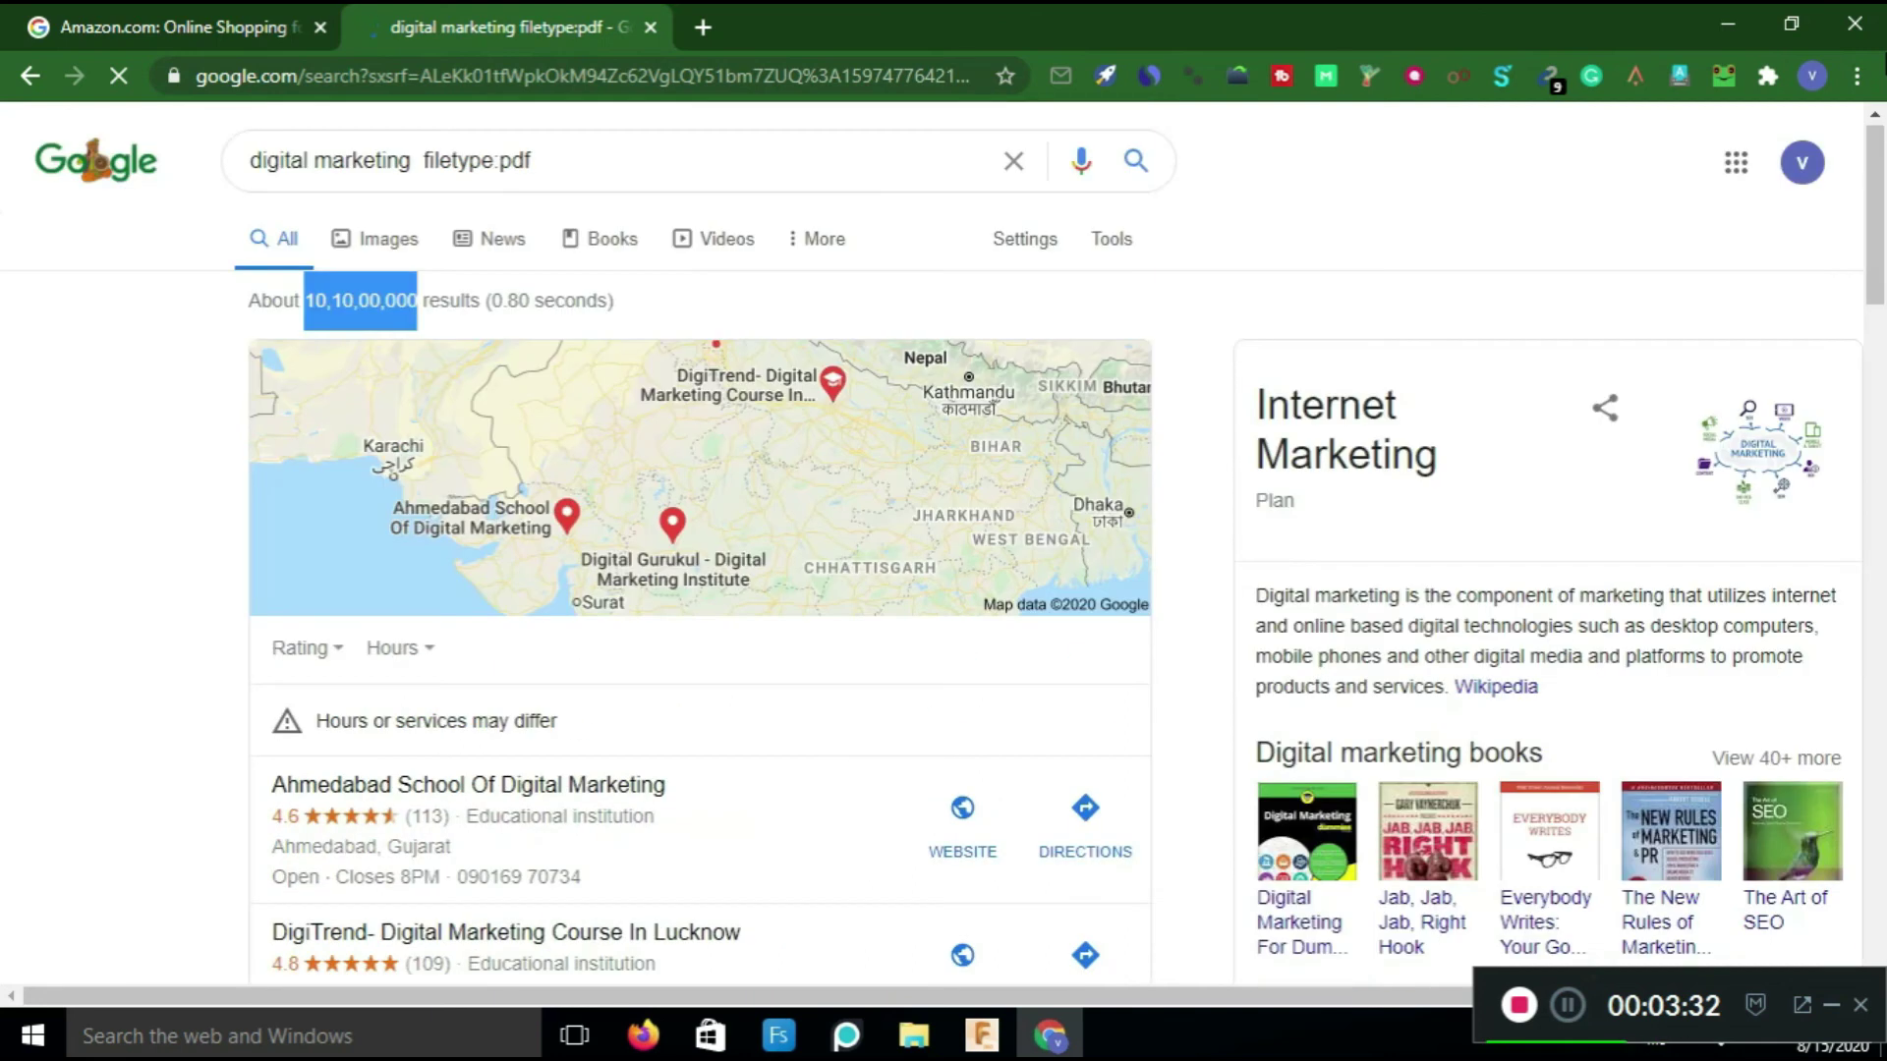
Replace the keywords with the quoted phrase "digital marketing resumes", keep filetype:pdf, run the search, and look through the results.
{"action": "left_click_drag", "start_coordinate": [414, 157], "coordinate": [219, 160]}
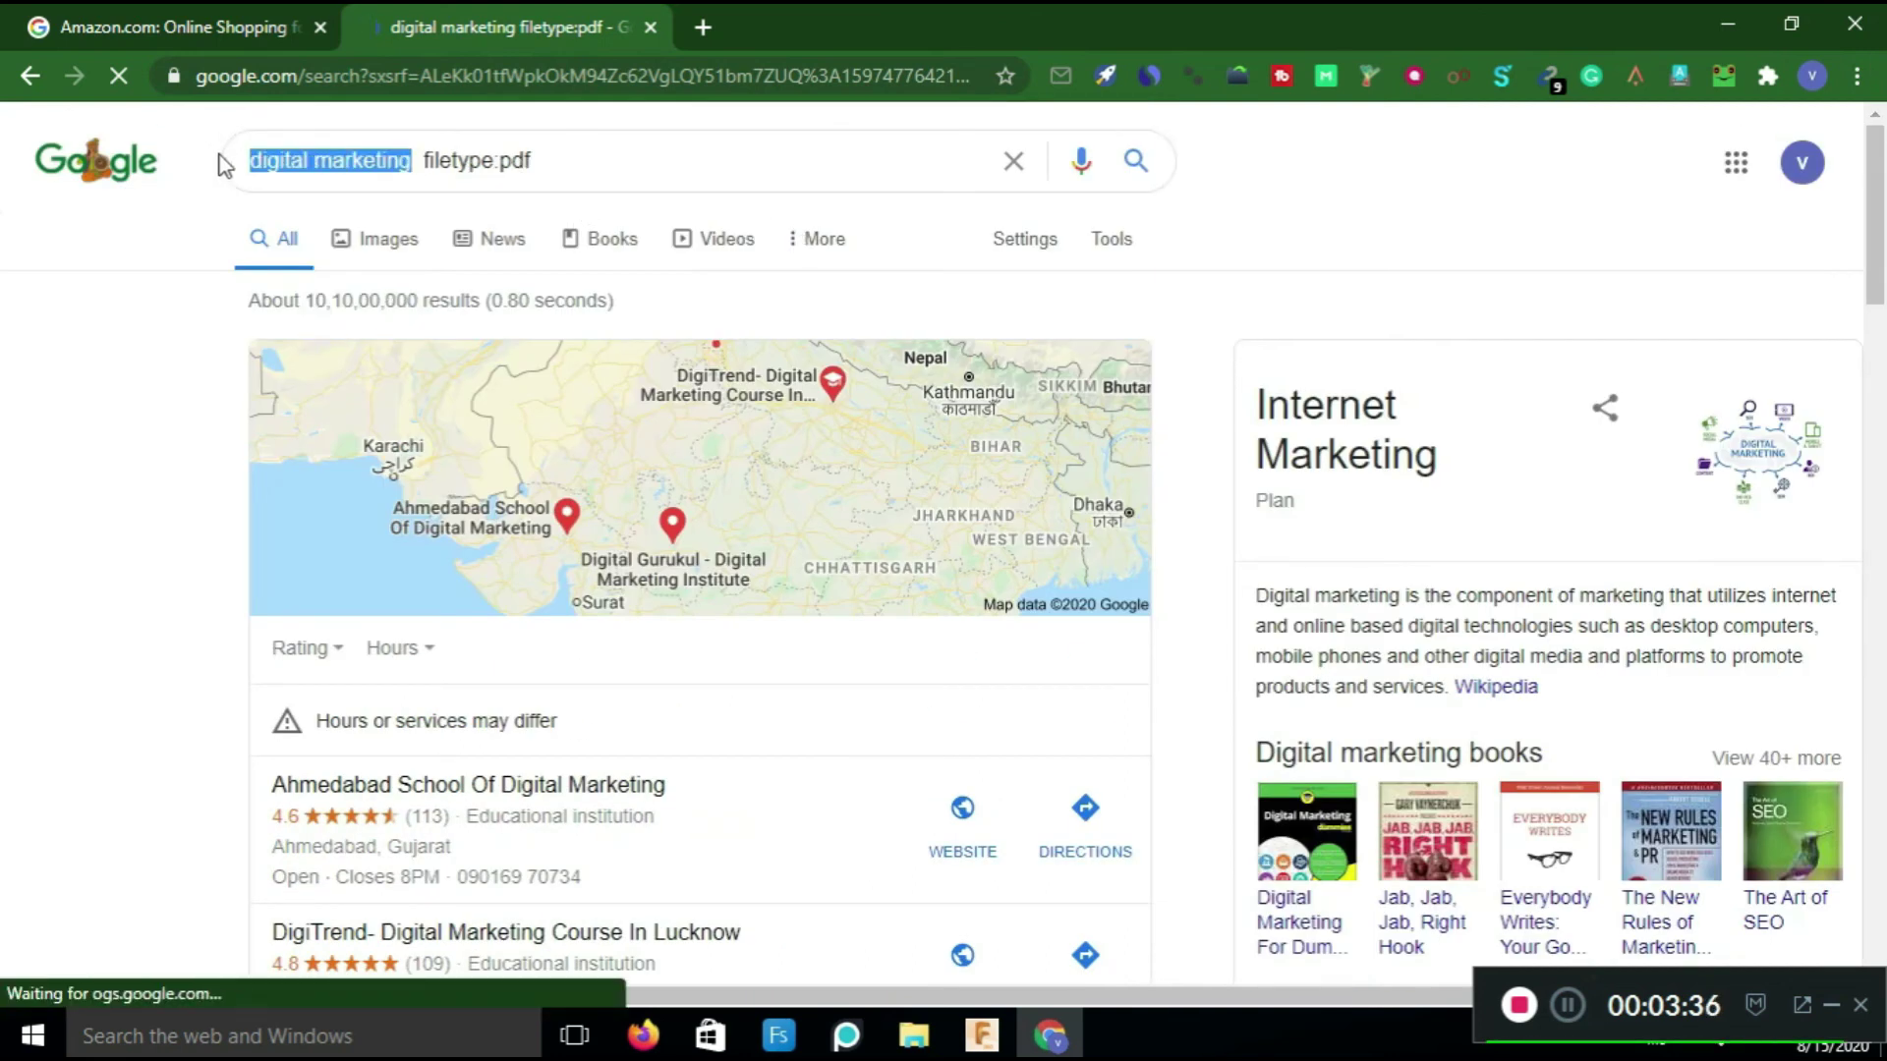
{"action": "key", "text": "BackSpace"}
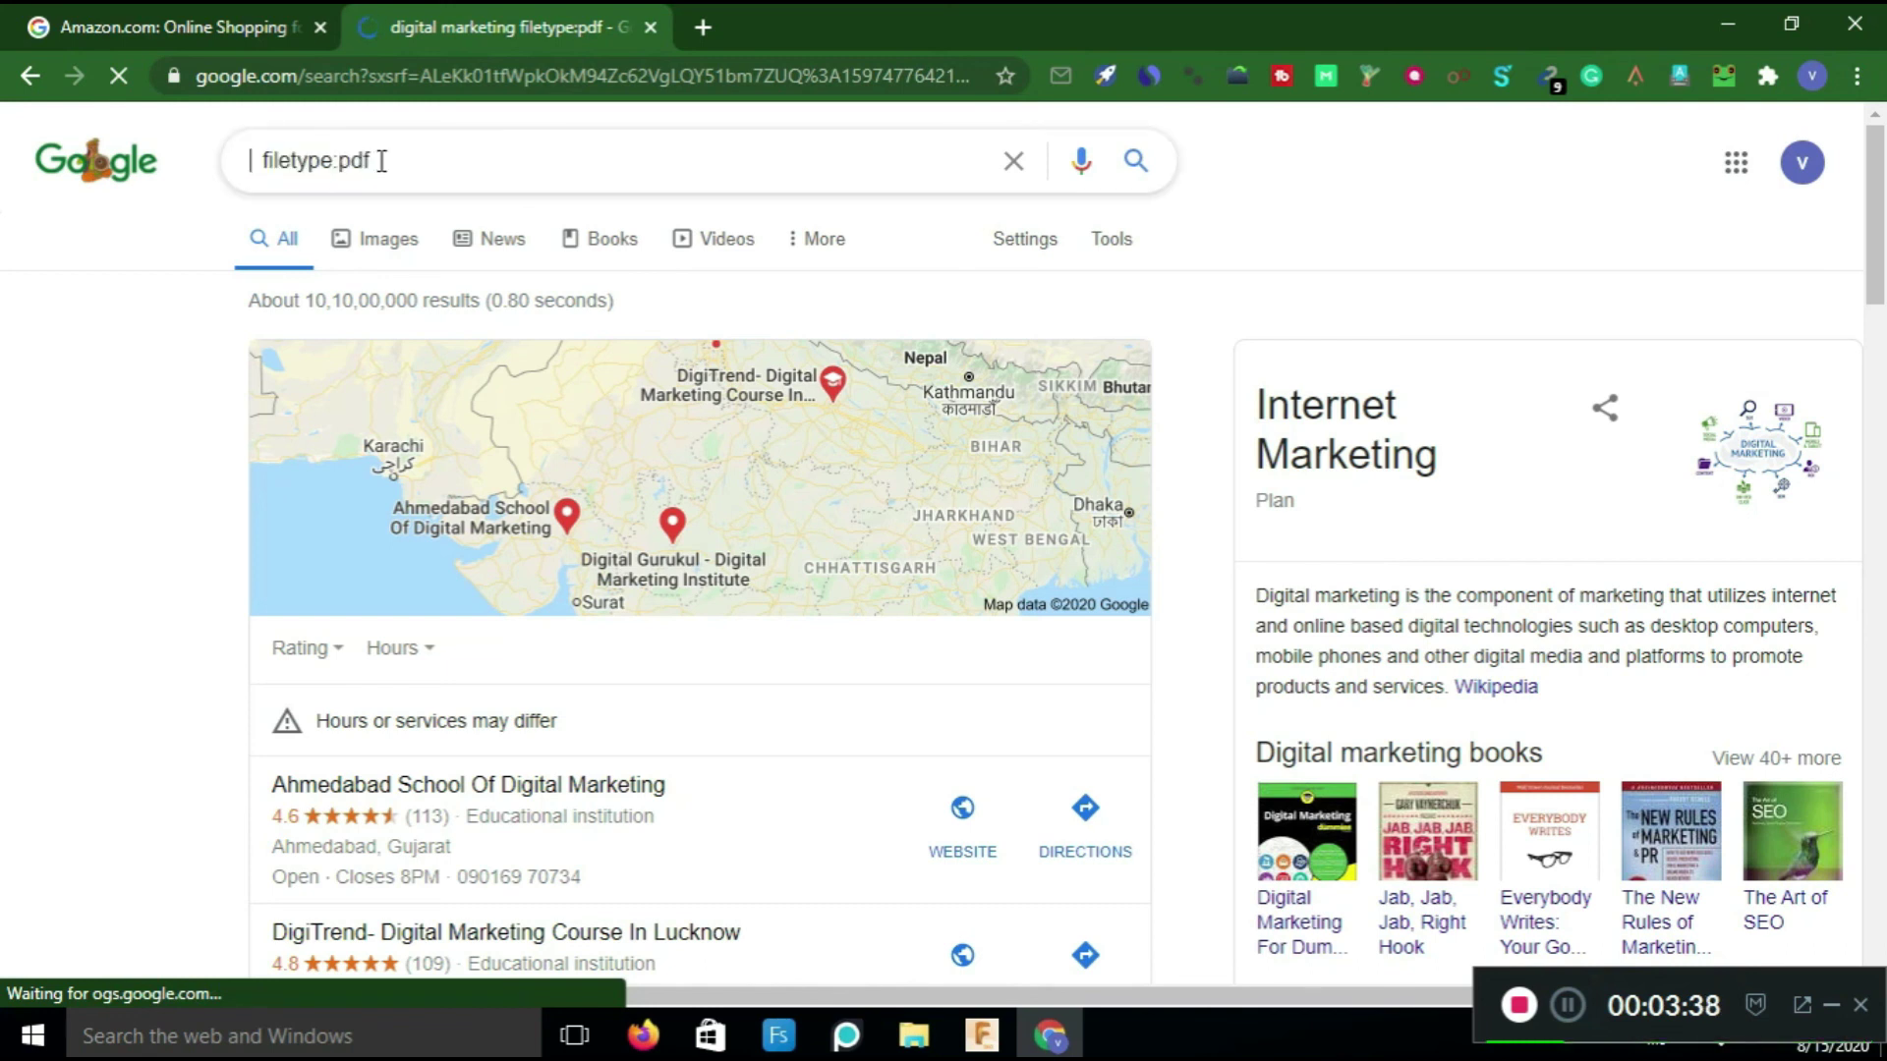
{"action": "type", "text": "digit"}
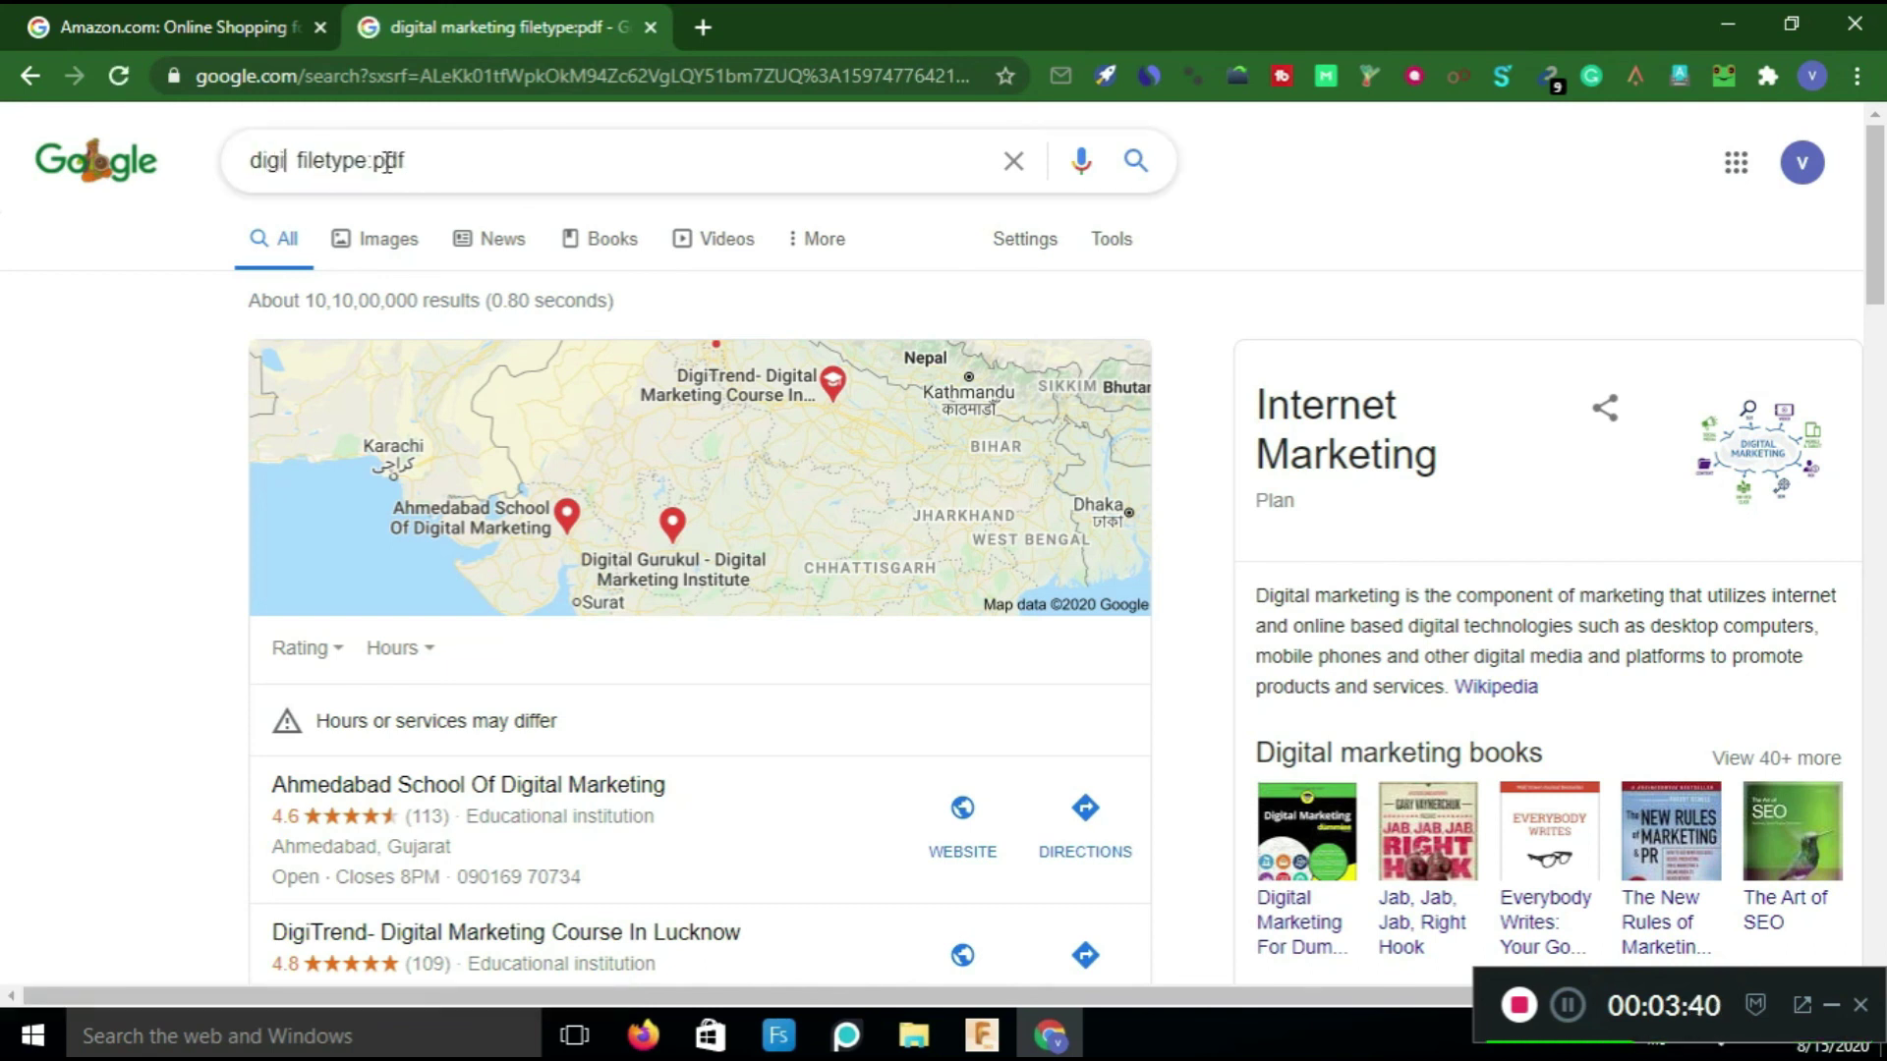
{"action": "type", "text": "al marketi"}
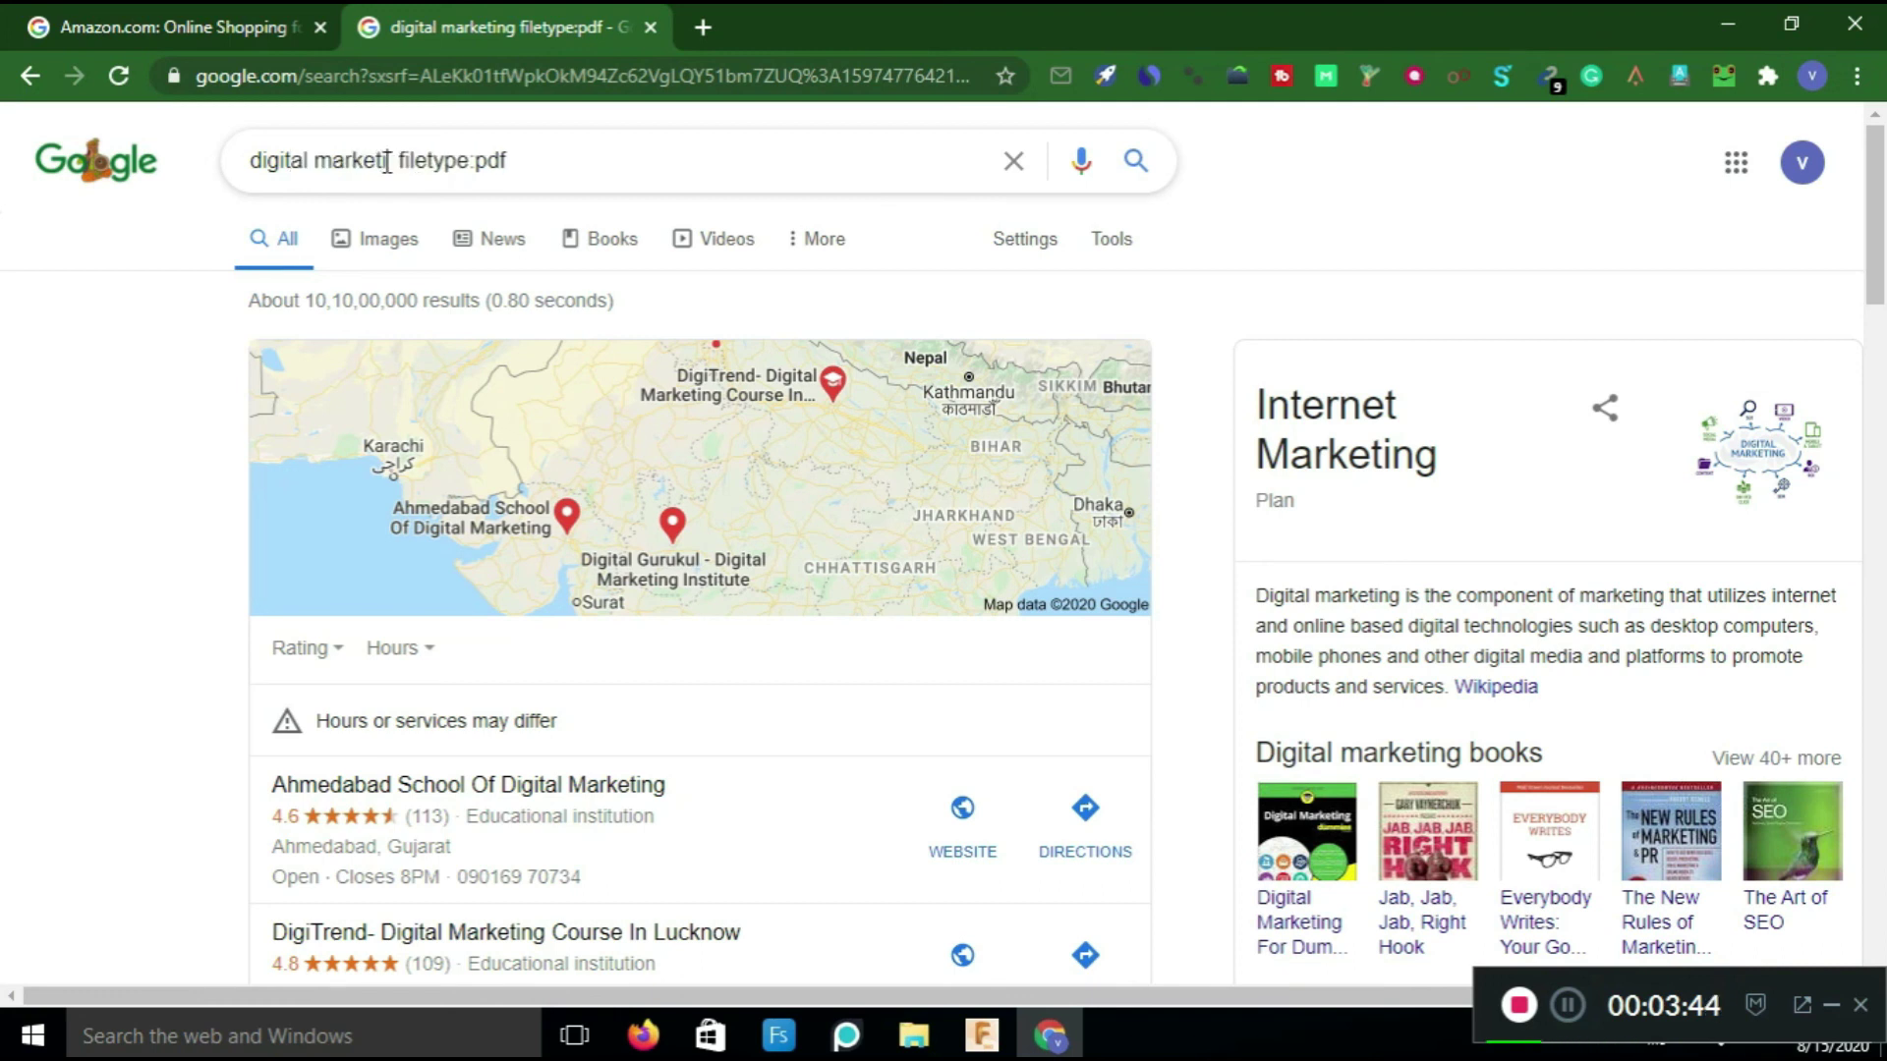
{"action": "type", "text": "ng r"}
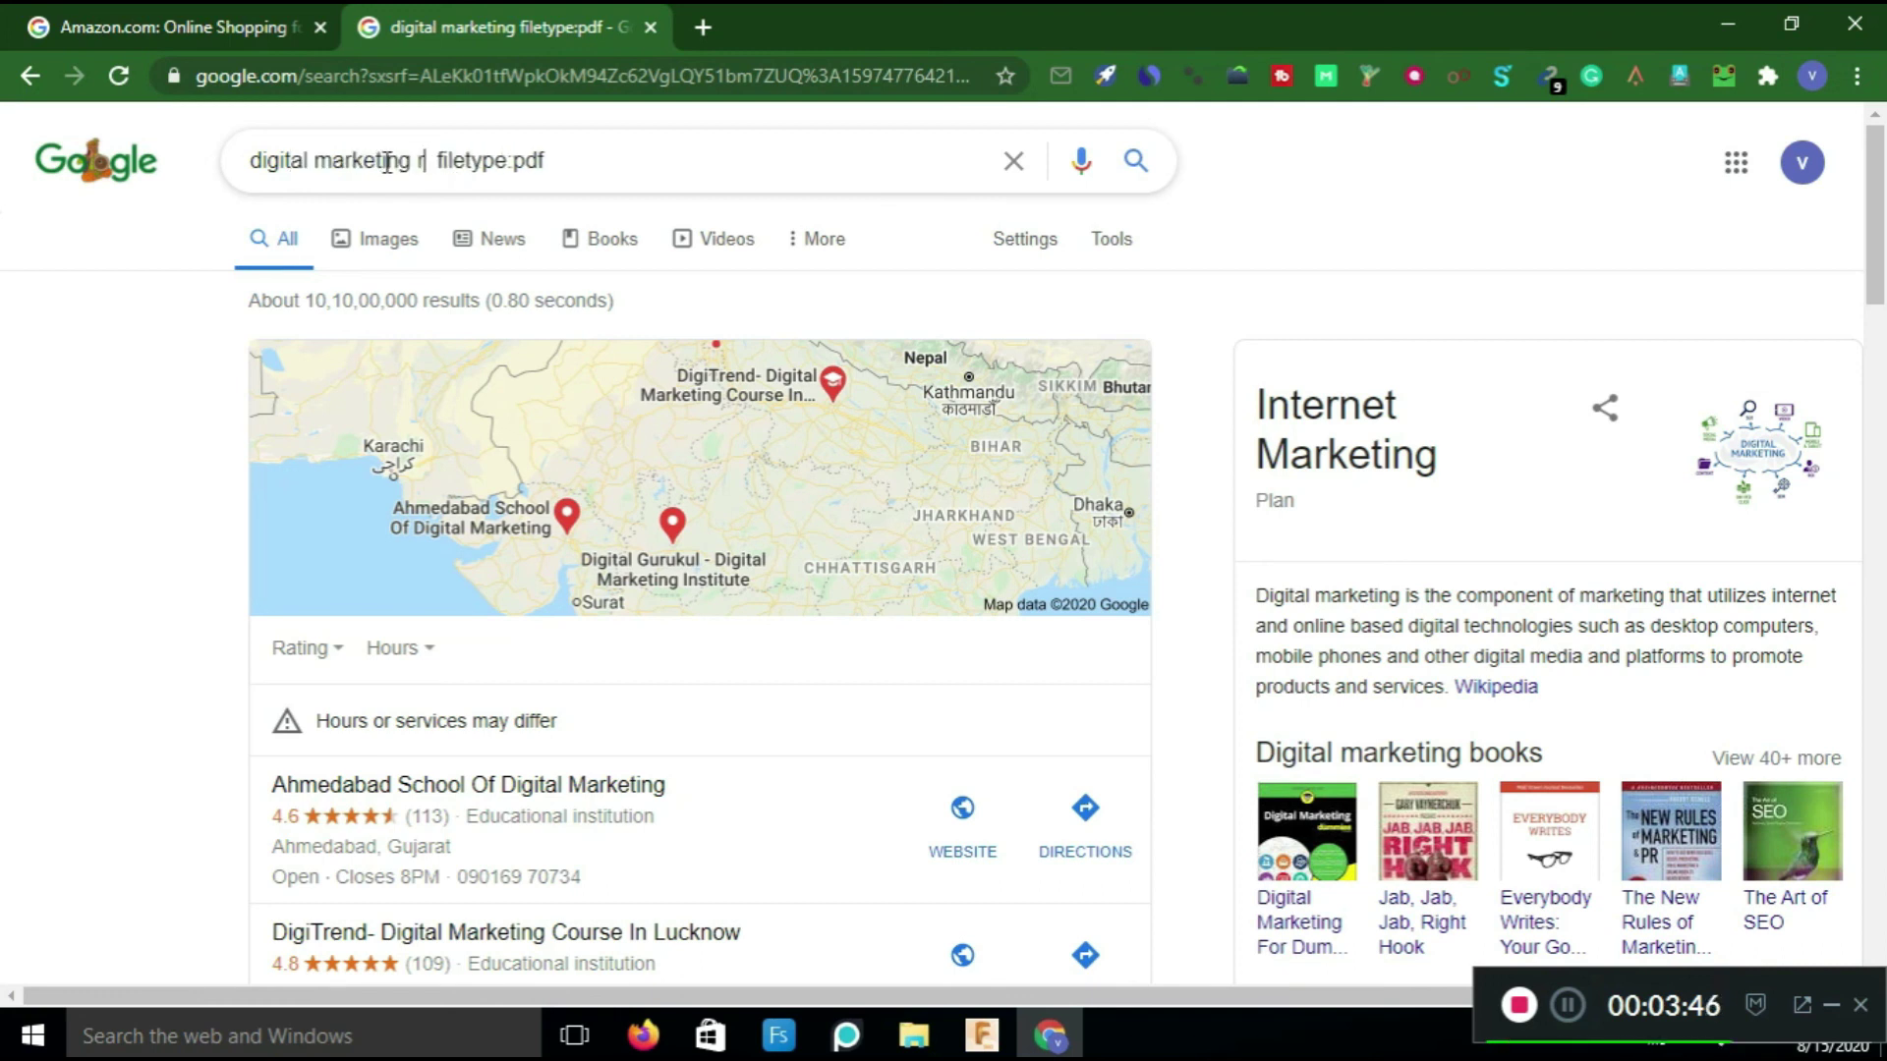
{"action": "type", "text": "esumes\""}
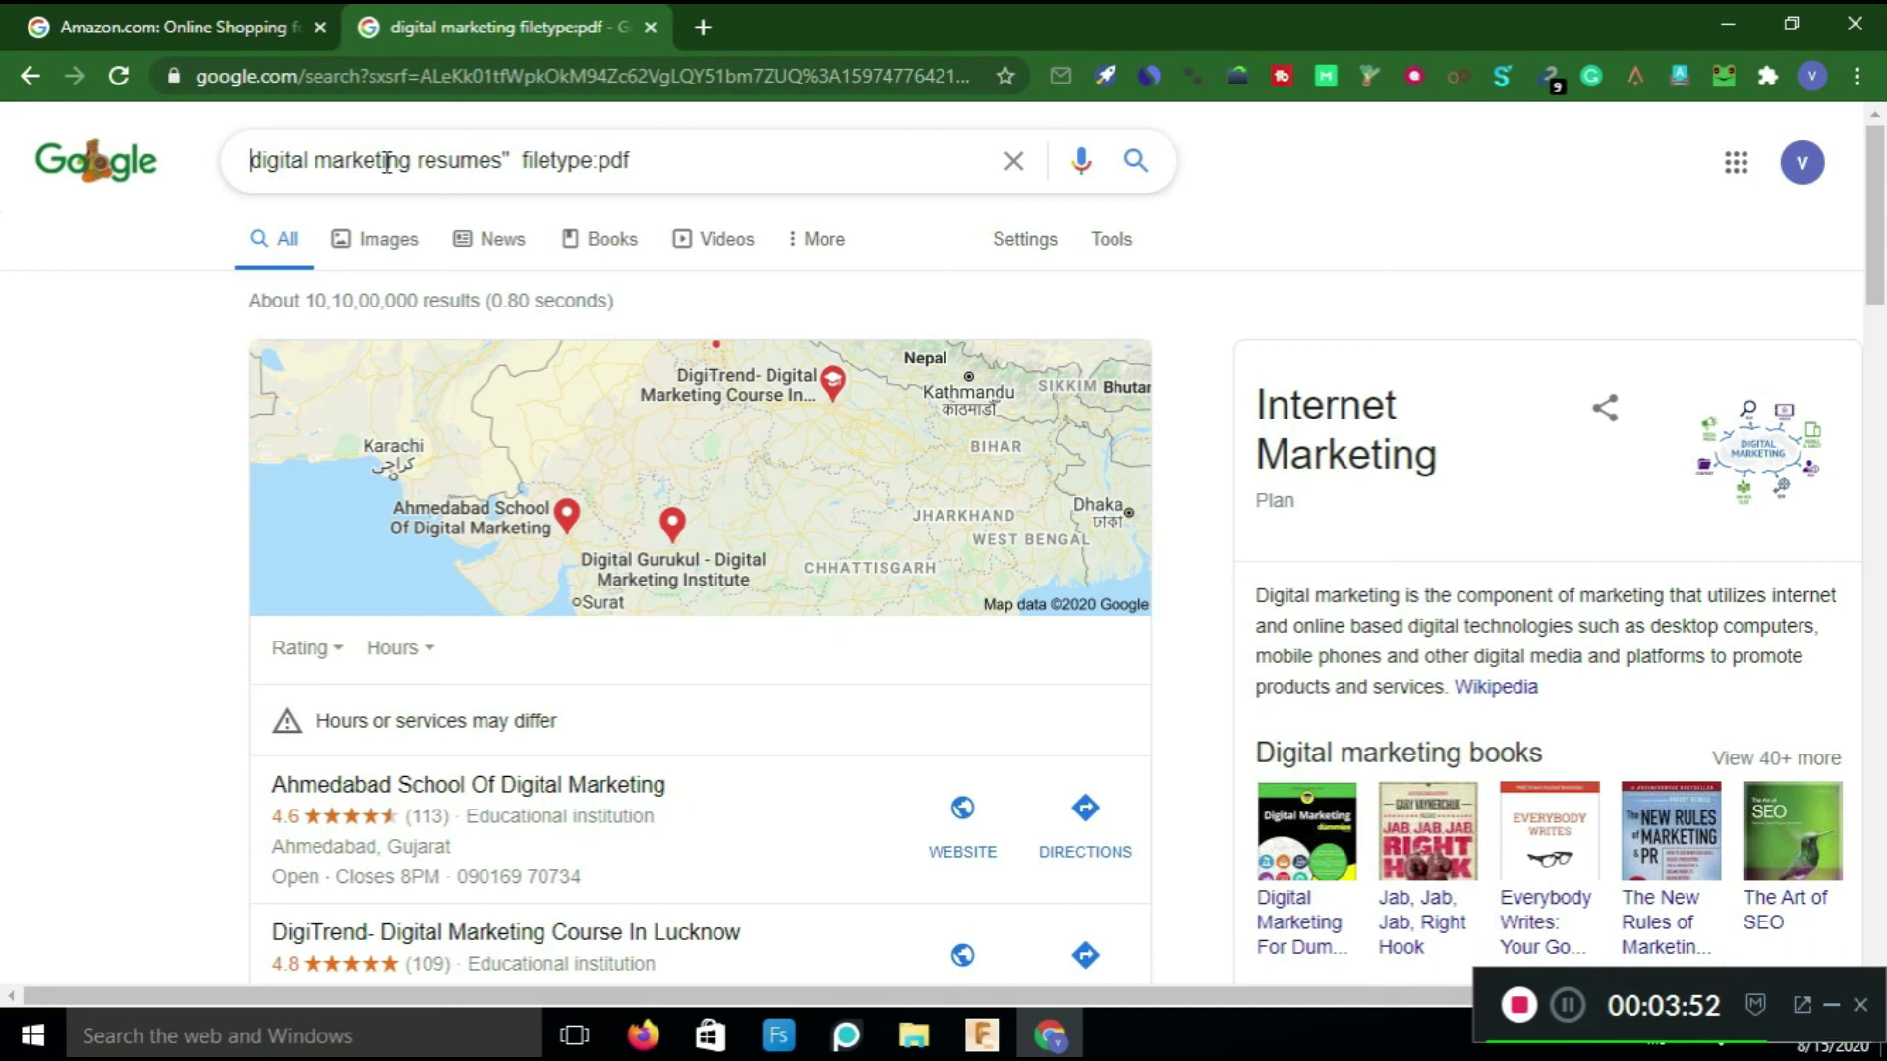
{"action": "type", "text": "\""}
{"action": "key", "text": "Return"}
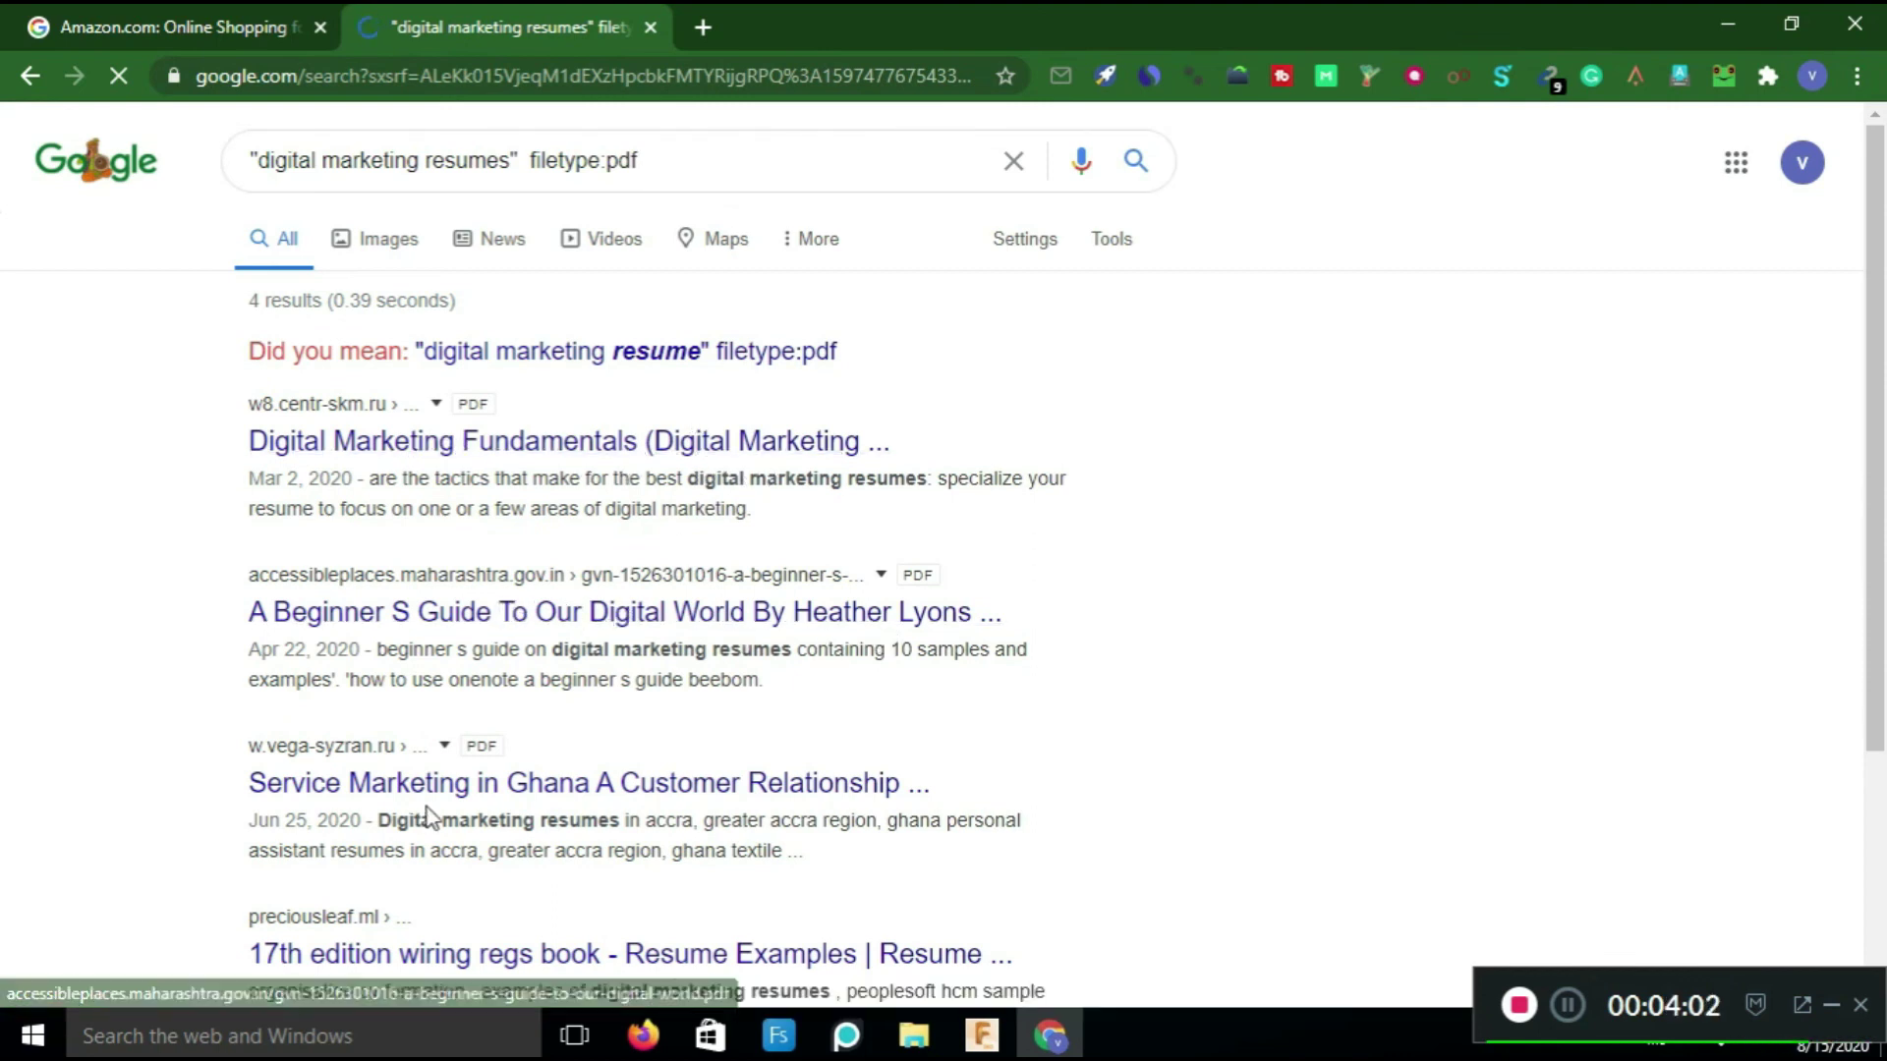
{"action": "left_click_drag", "start_coordinate": [1882, 417], "coordinate": [1882, 650]}
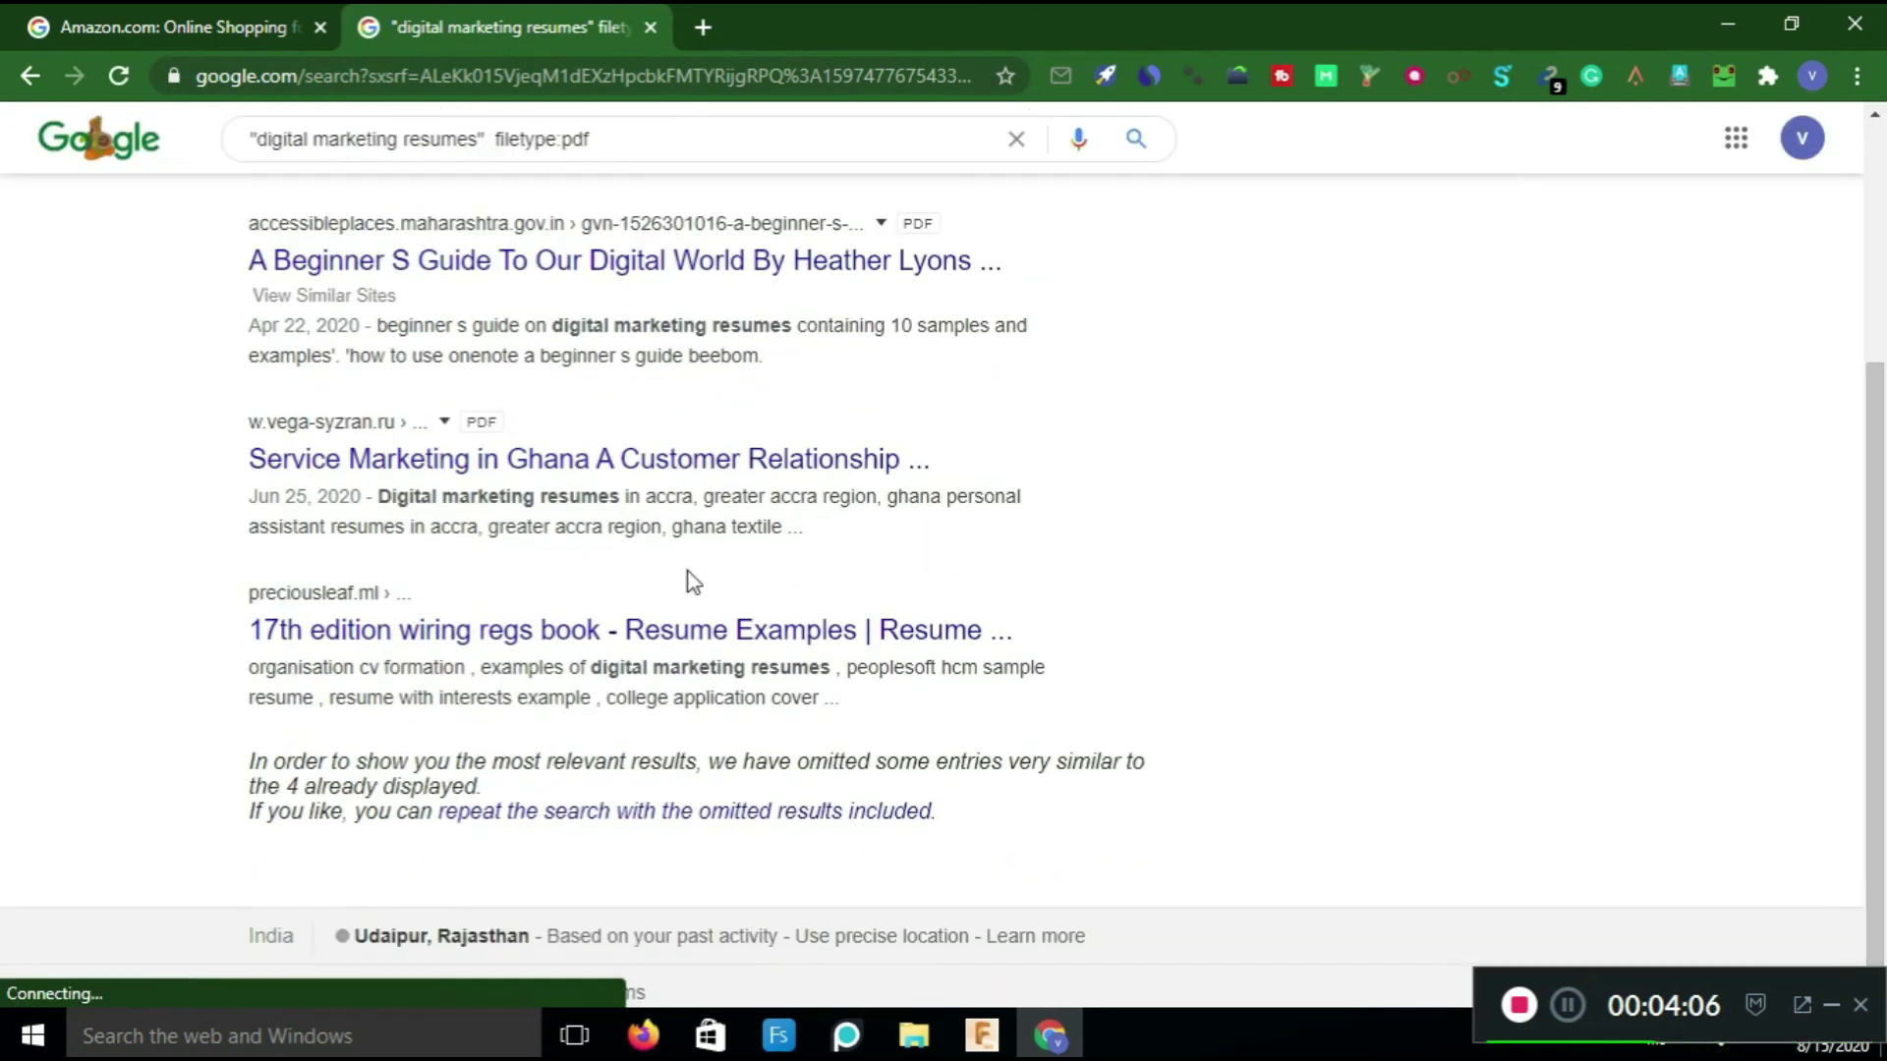
{"action": "scroll", "coordinate": [216, 324], "scroll_direction": "up", "scroll_amount": 5}
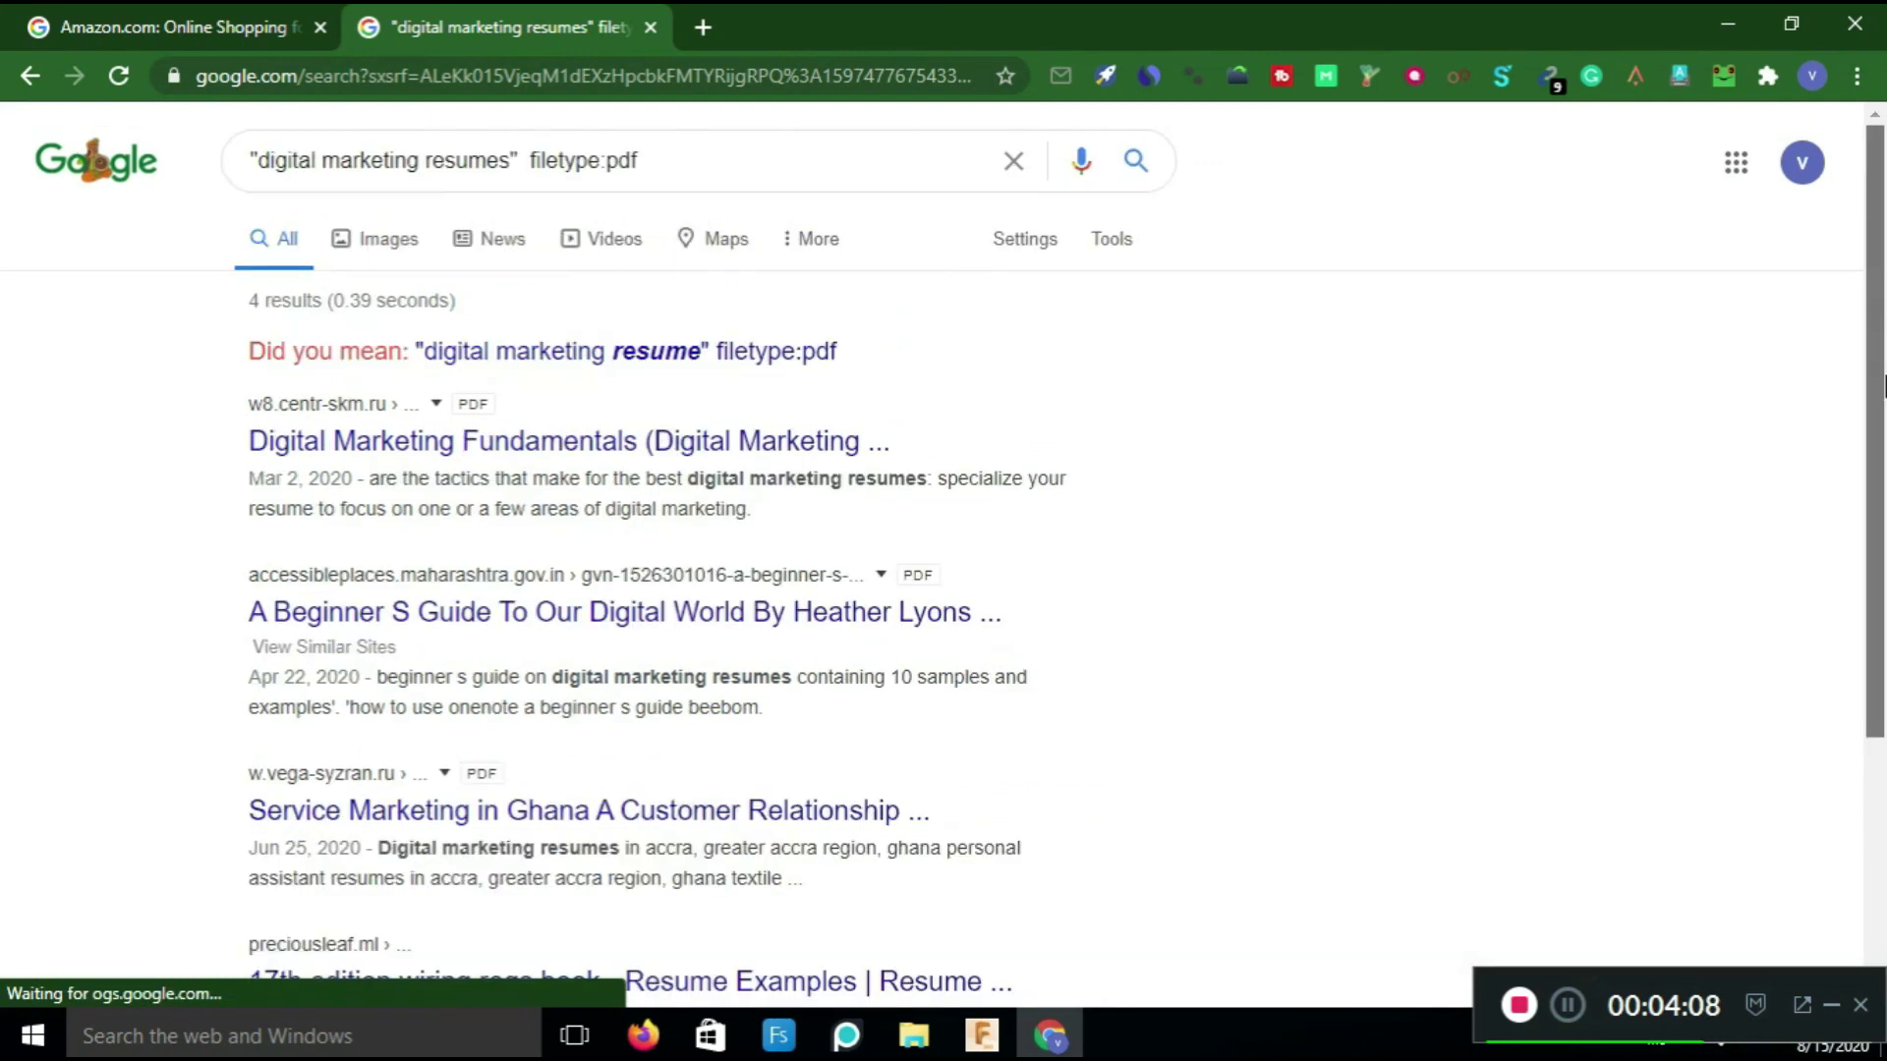
Remove the quotation marks around digital marketing resumes, run the search, and highlight the result count.
{"action": "left_click", "coordinate": [520, 158]}
{"action": "key", "text": "BackSpace"}
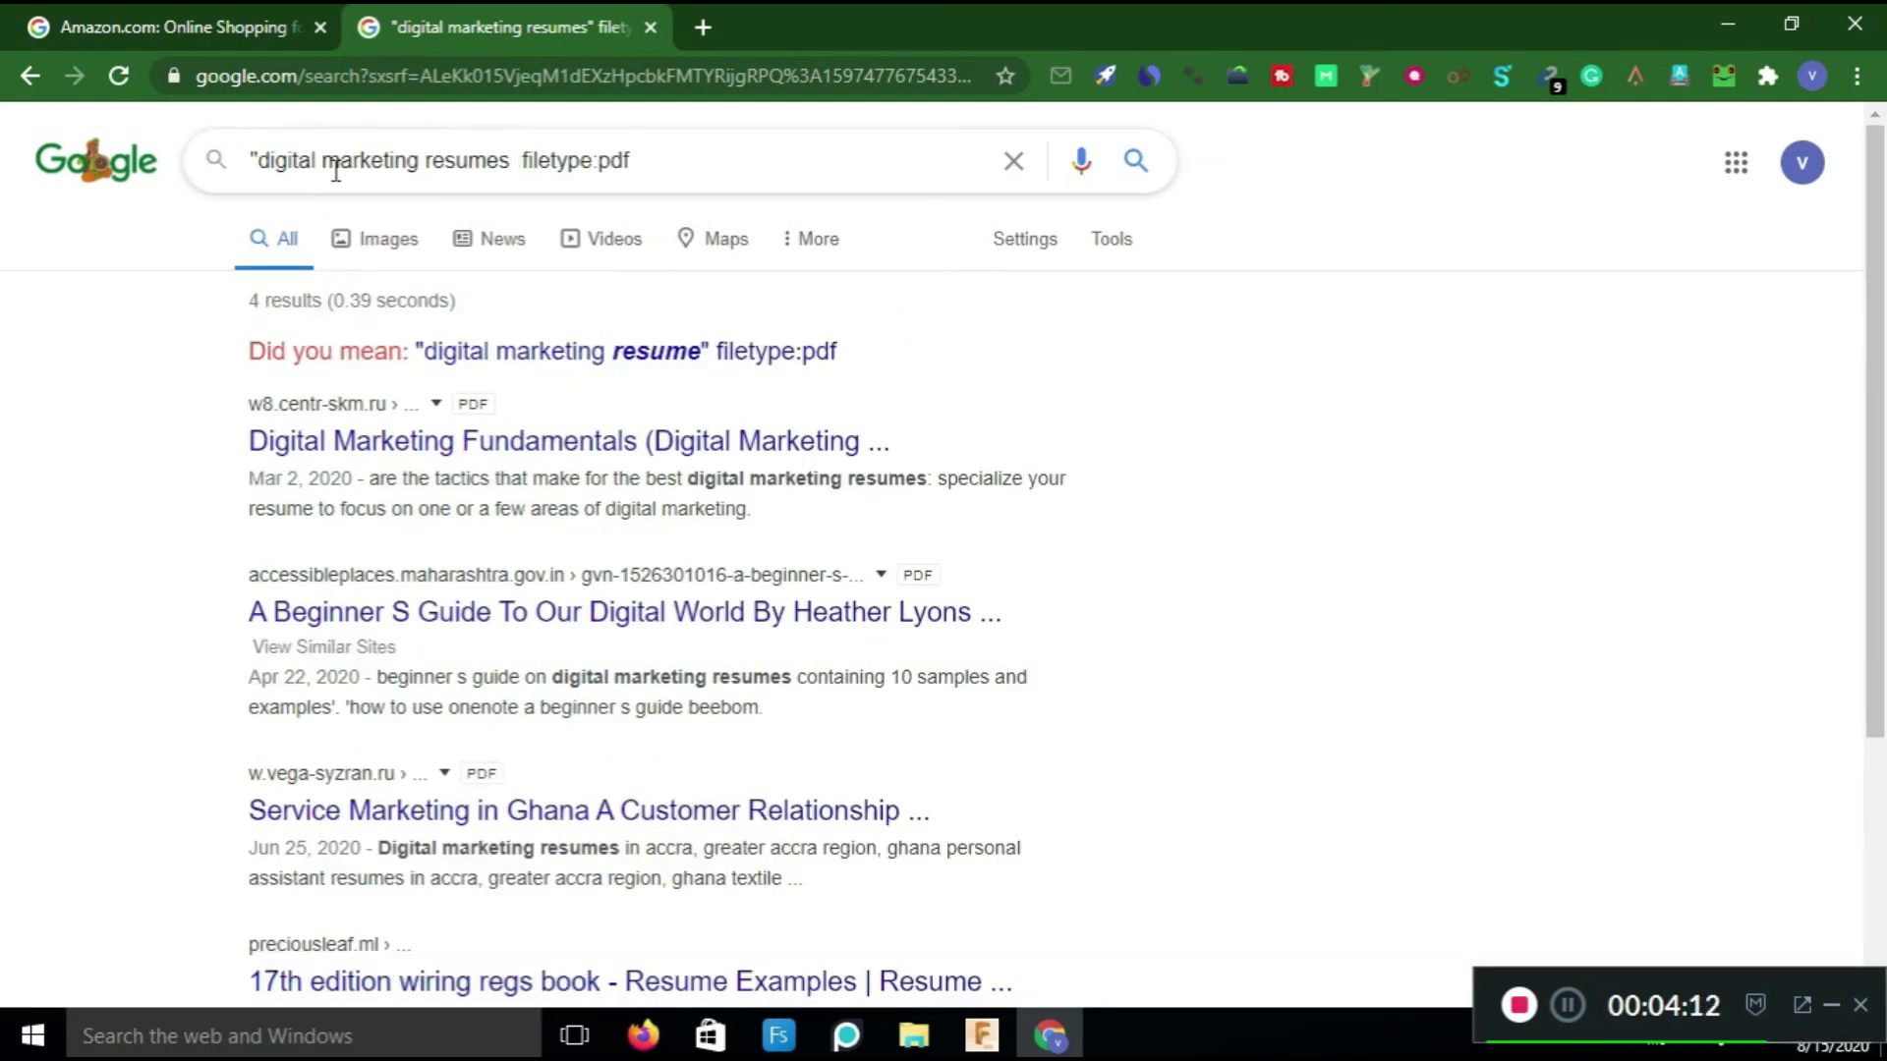
{"action": "left_click", "coordinate": [265, 158]}
{"action": "key", "text": "BackSpace"}
{"action": "key", "text": "Return"}
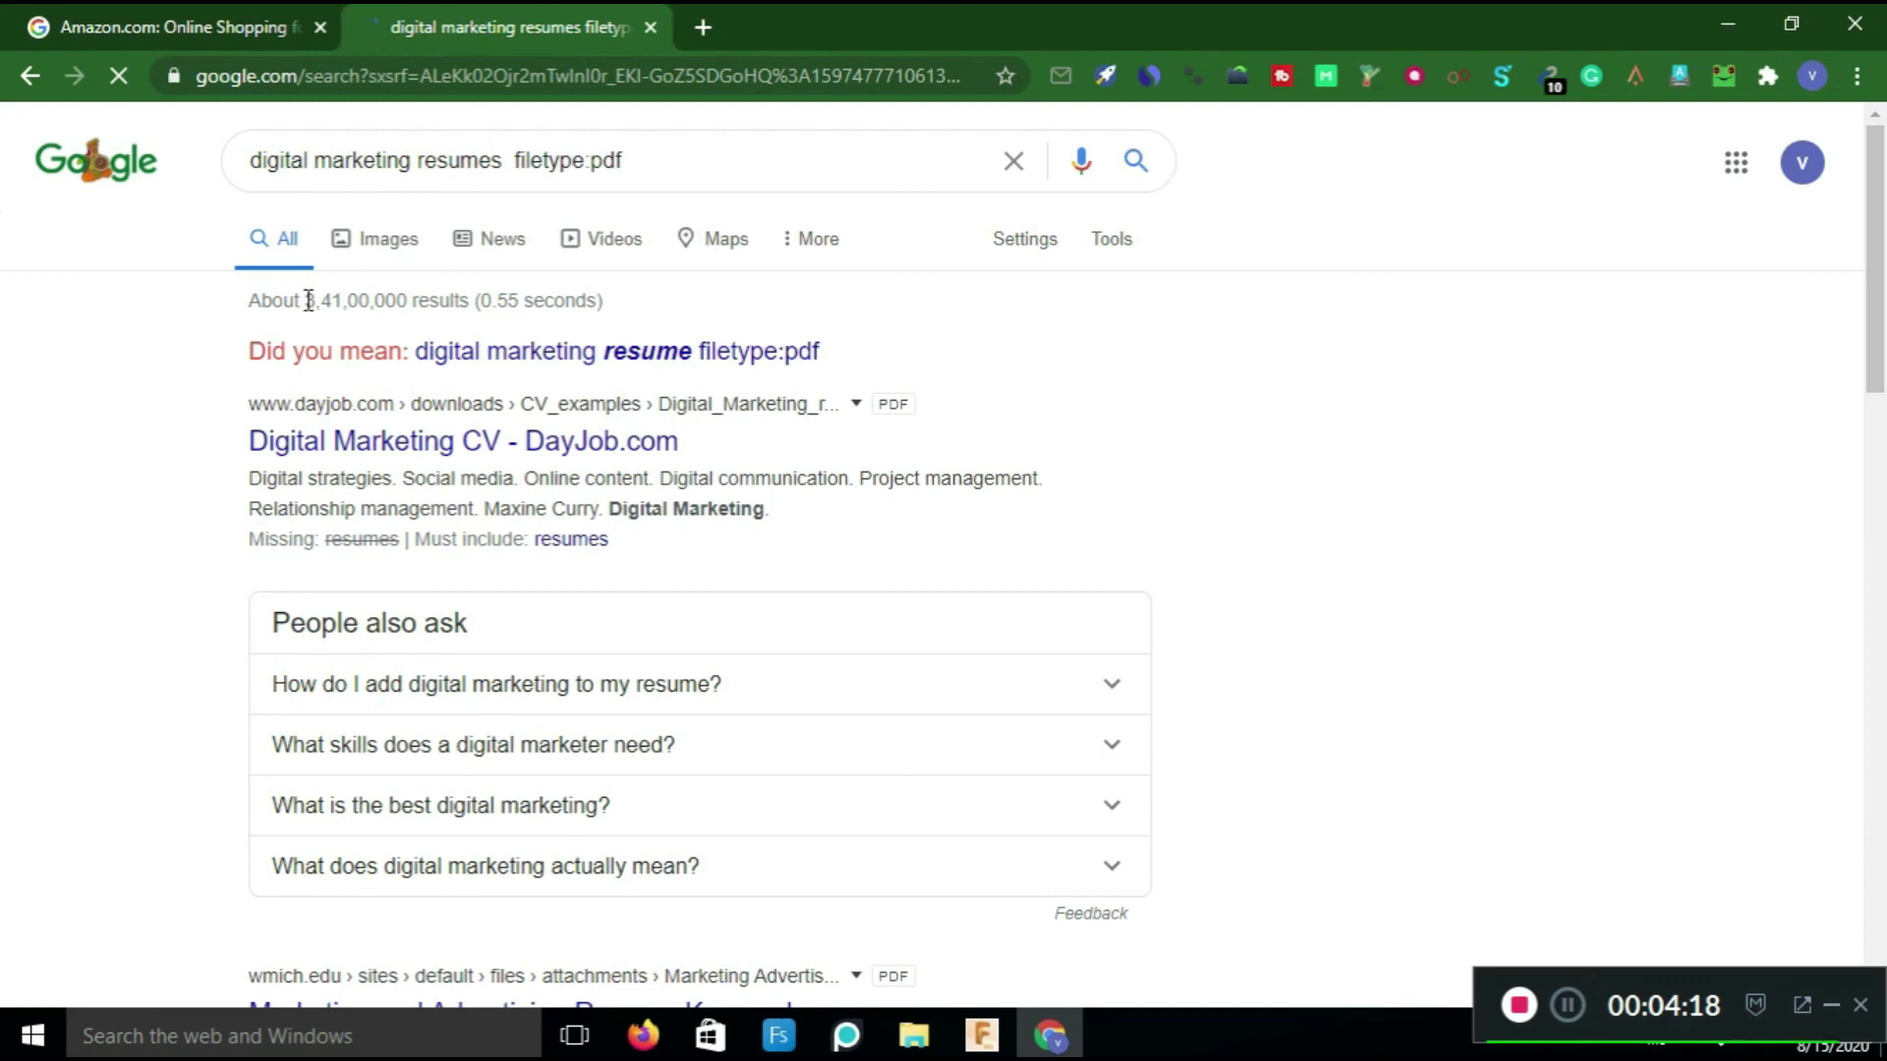
{"action": "double_click", "coordinate": [414, 298]}
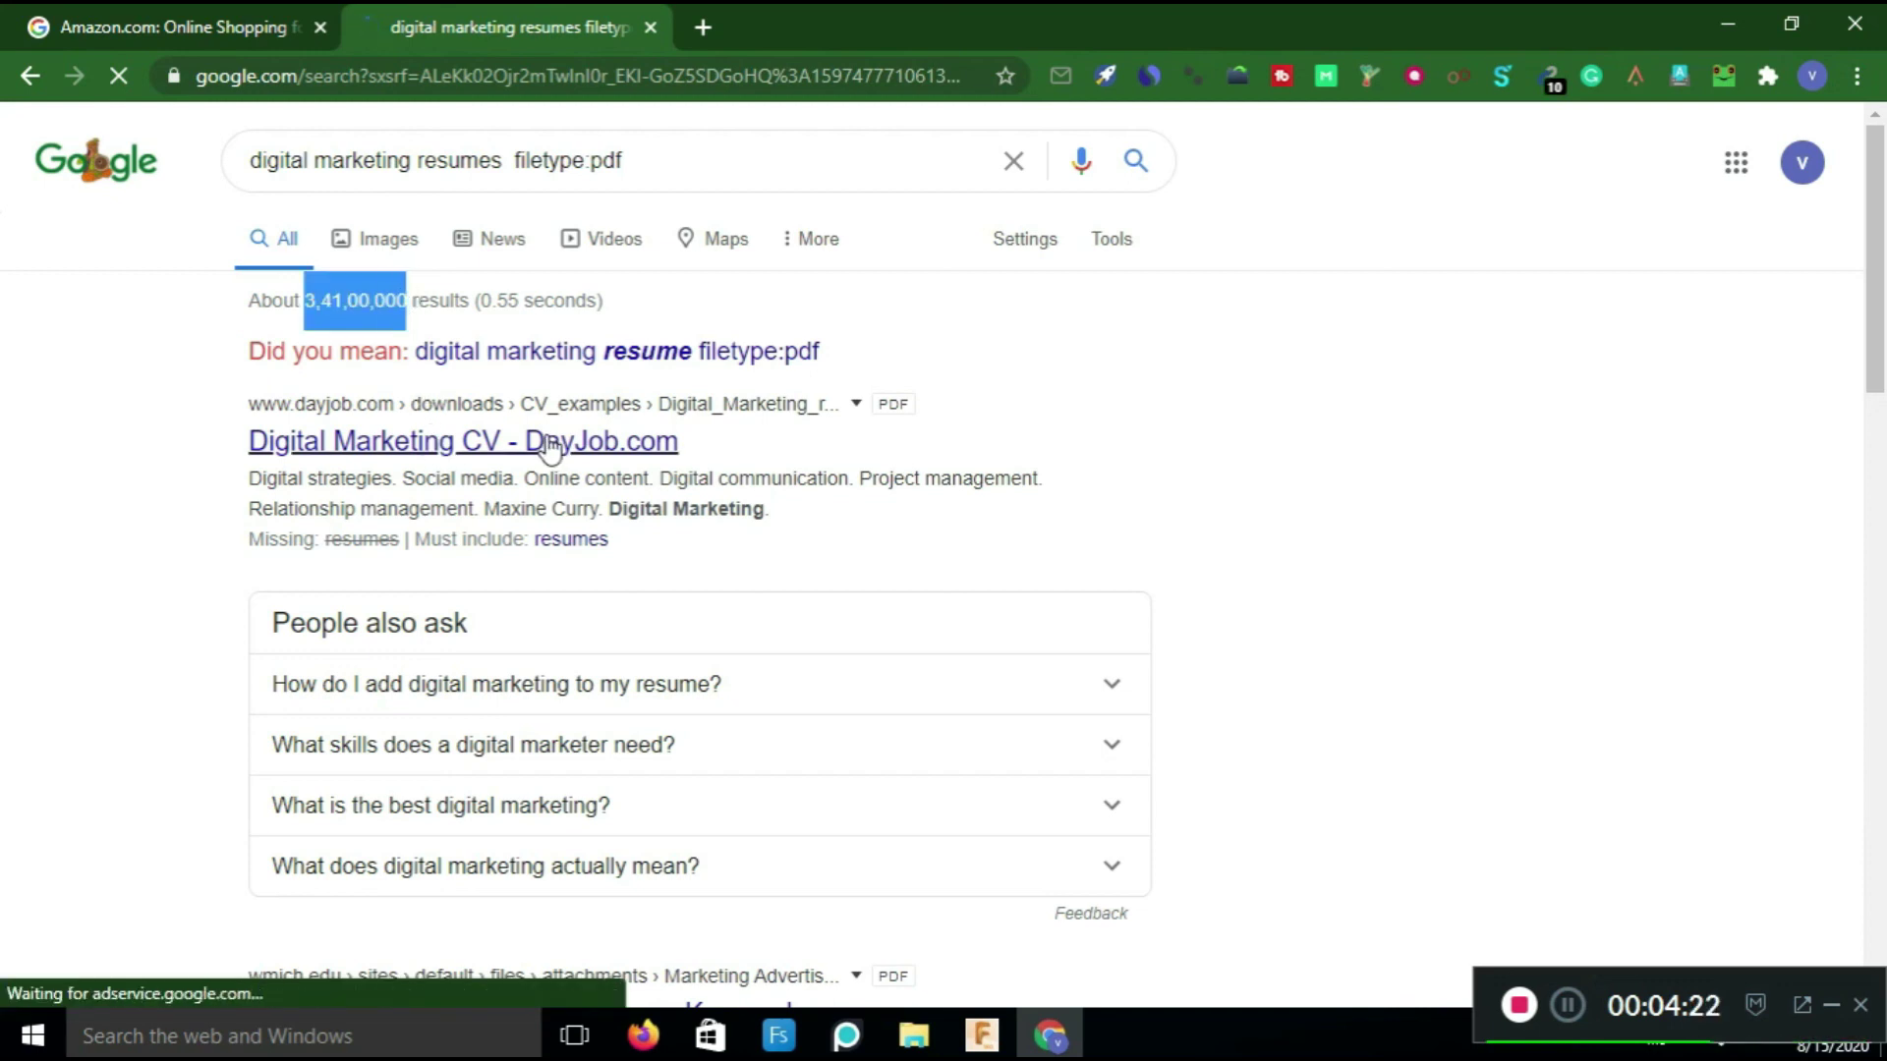
Look through the PDF results and open the Sr. Digital Marketing Manager resume.
{"action": "left_click_drag", "start_coordinate": [1883, 194], "coordinate": [1883, 378]}
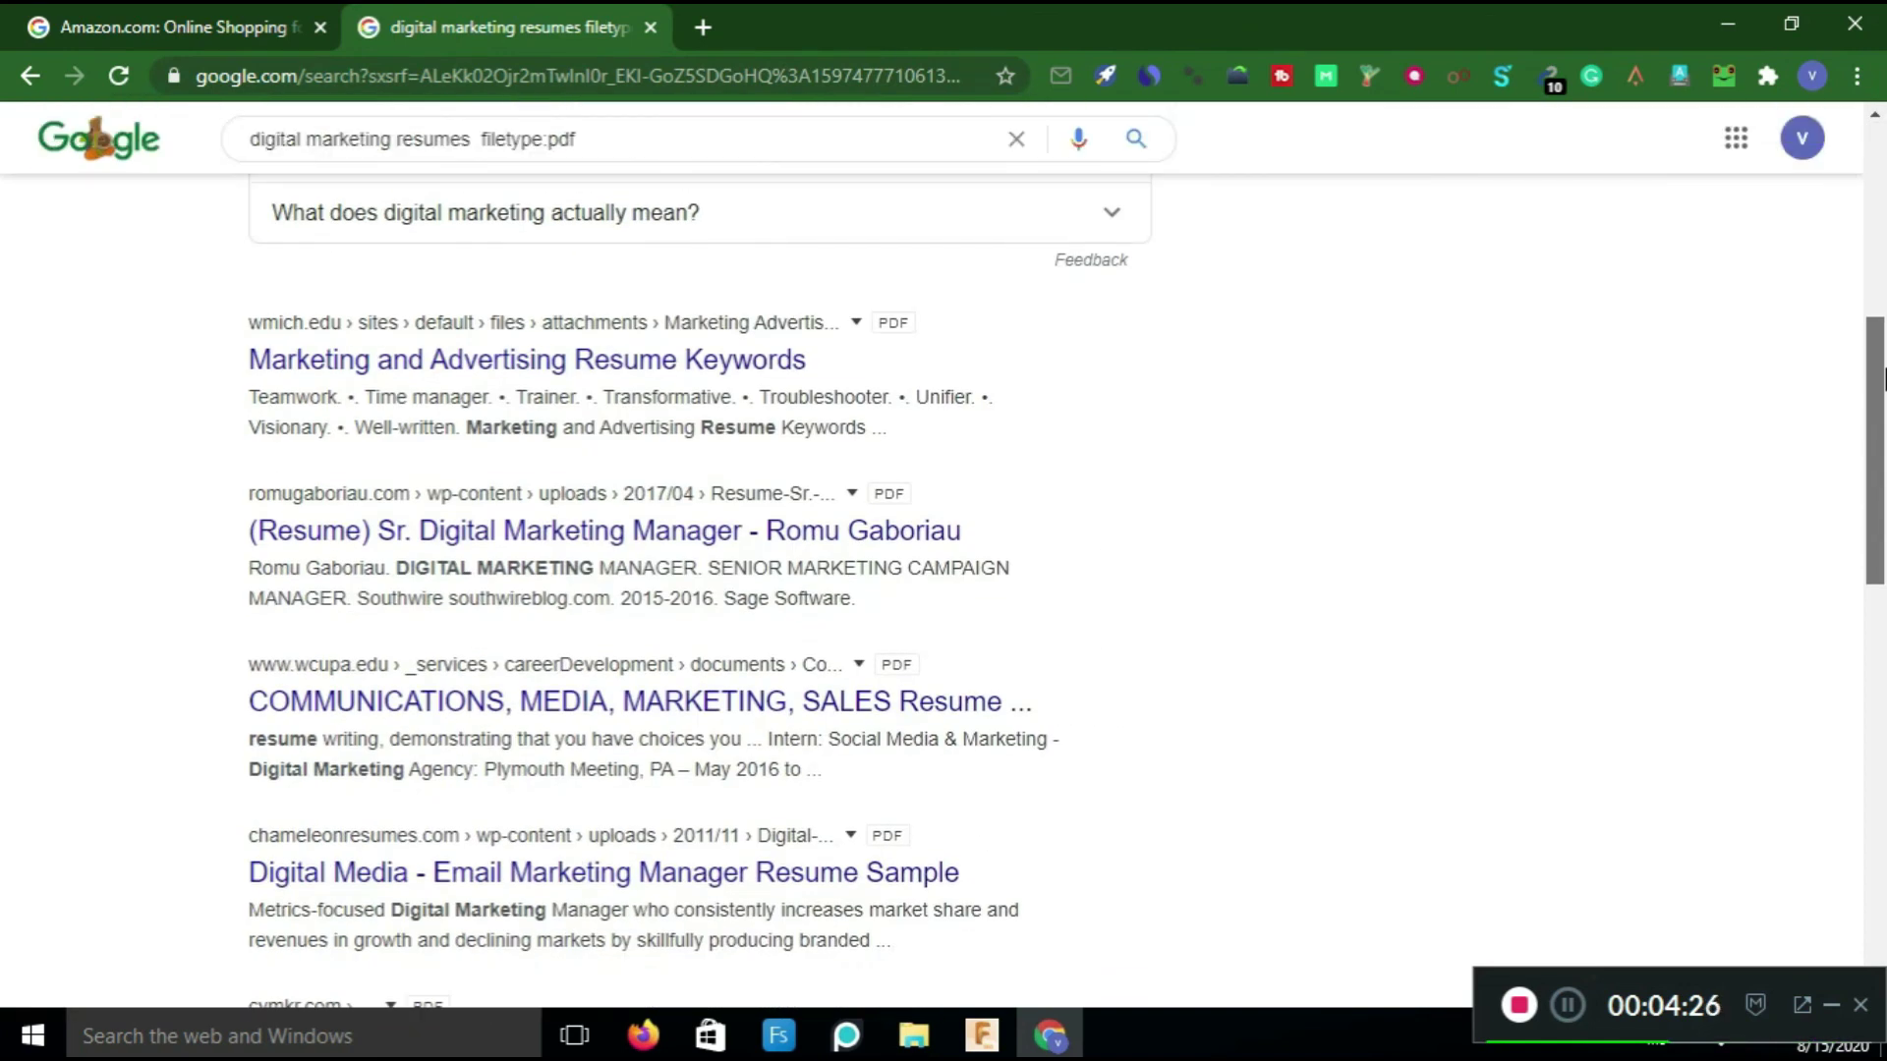
{"action": "left_click_drag", "start_coordinate": [1883, 379], "coordinate": [1883, 424]}
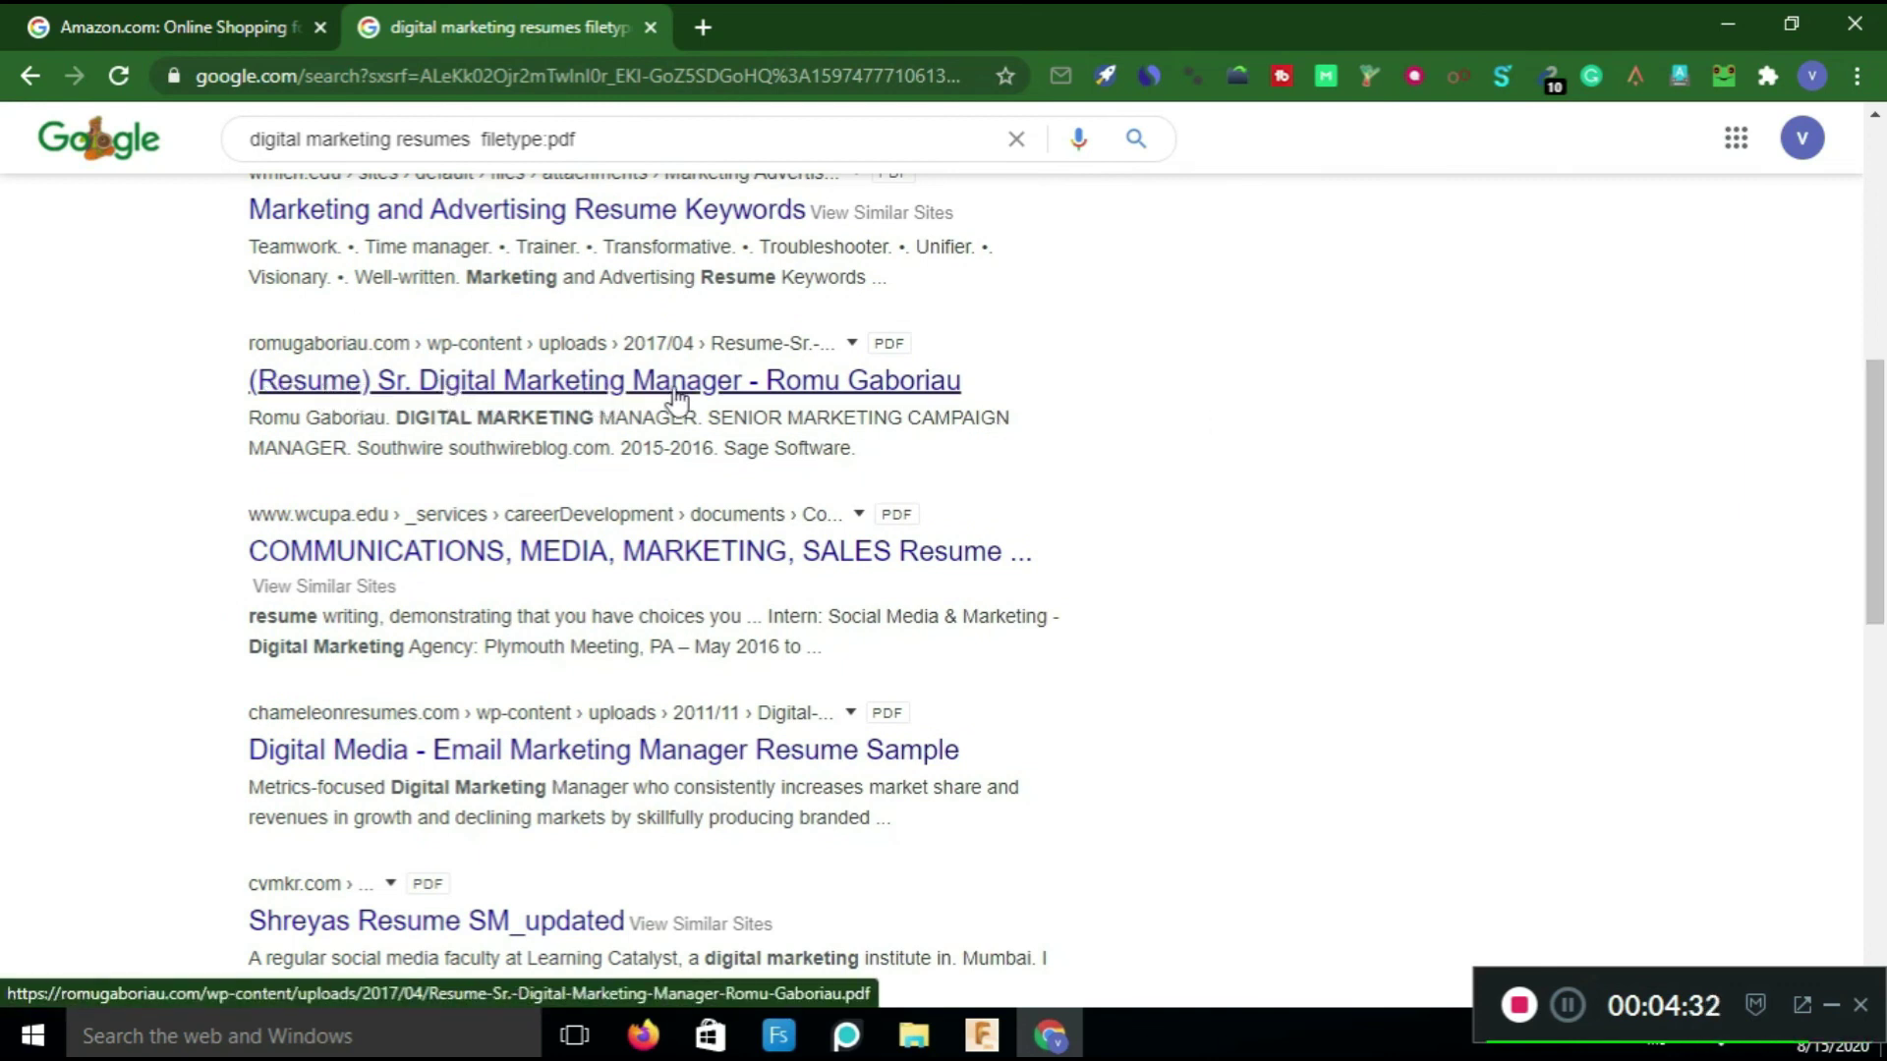
{"action": "left_click", "coordinate": [834, 391]}
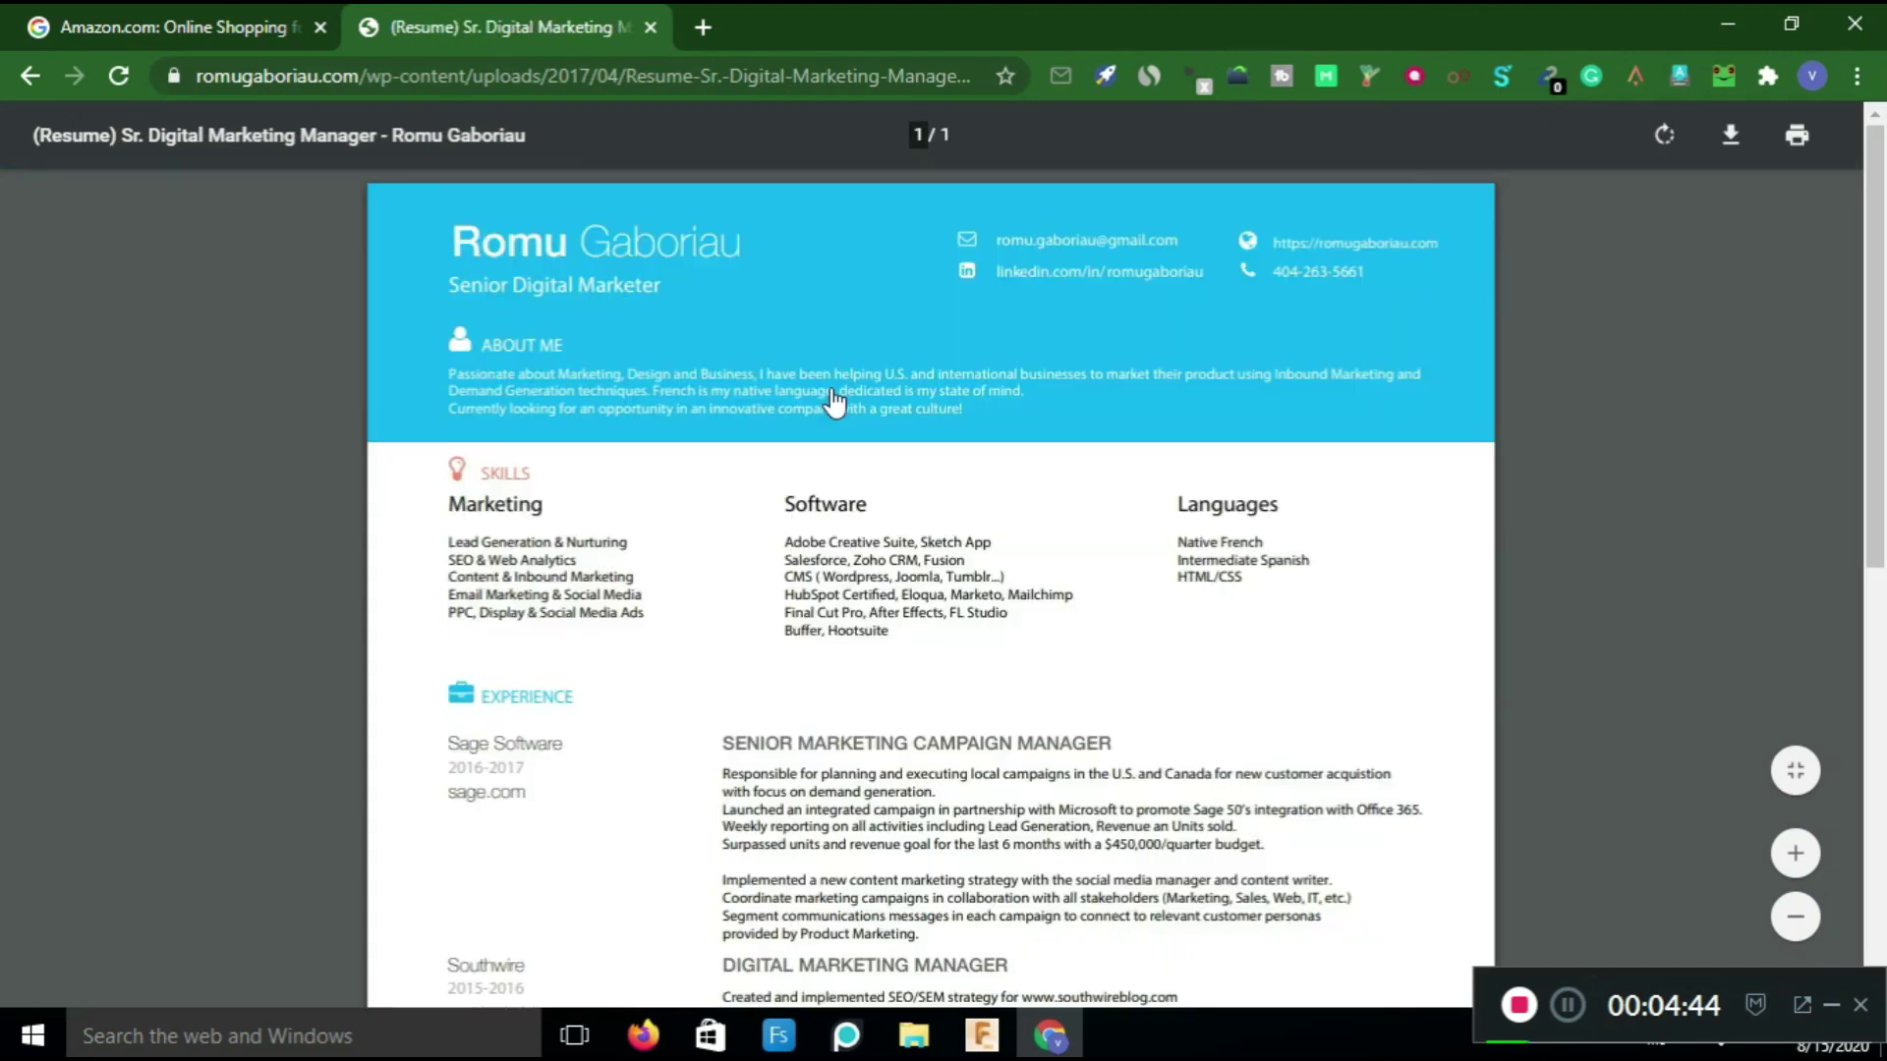
Highlight the candidate's name, the job title, and the Marketing heading under Skills in the resume.
{"action": "left_click_drag", "start_coordinate": [450, 250], "coordinate": [744, 244]}
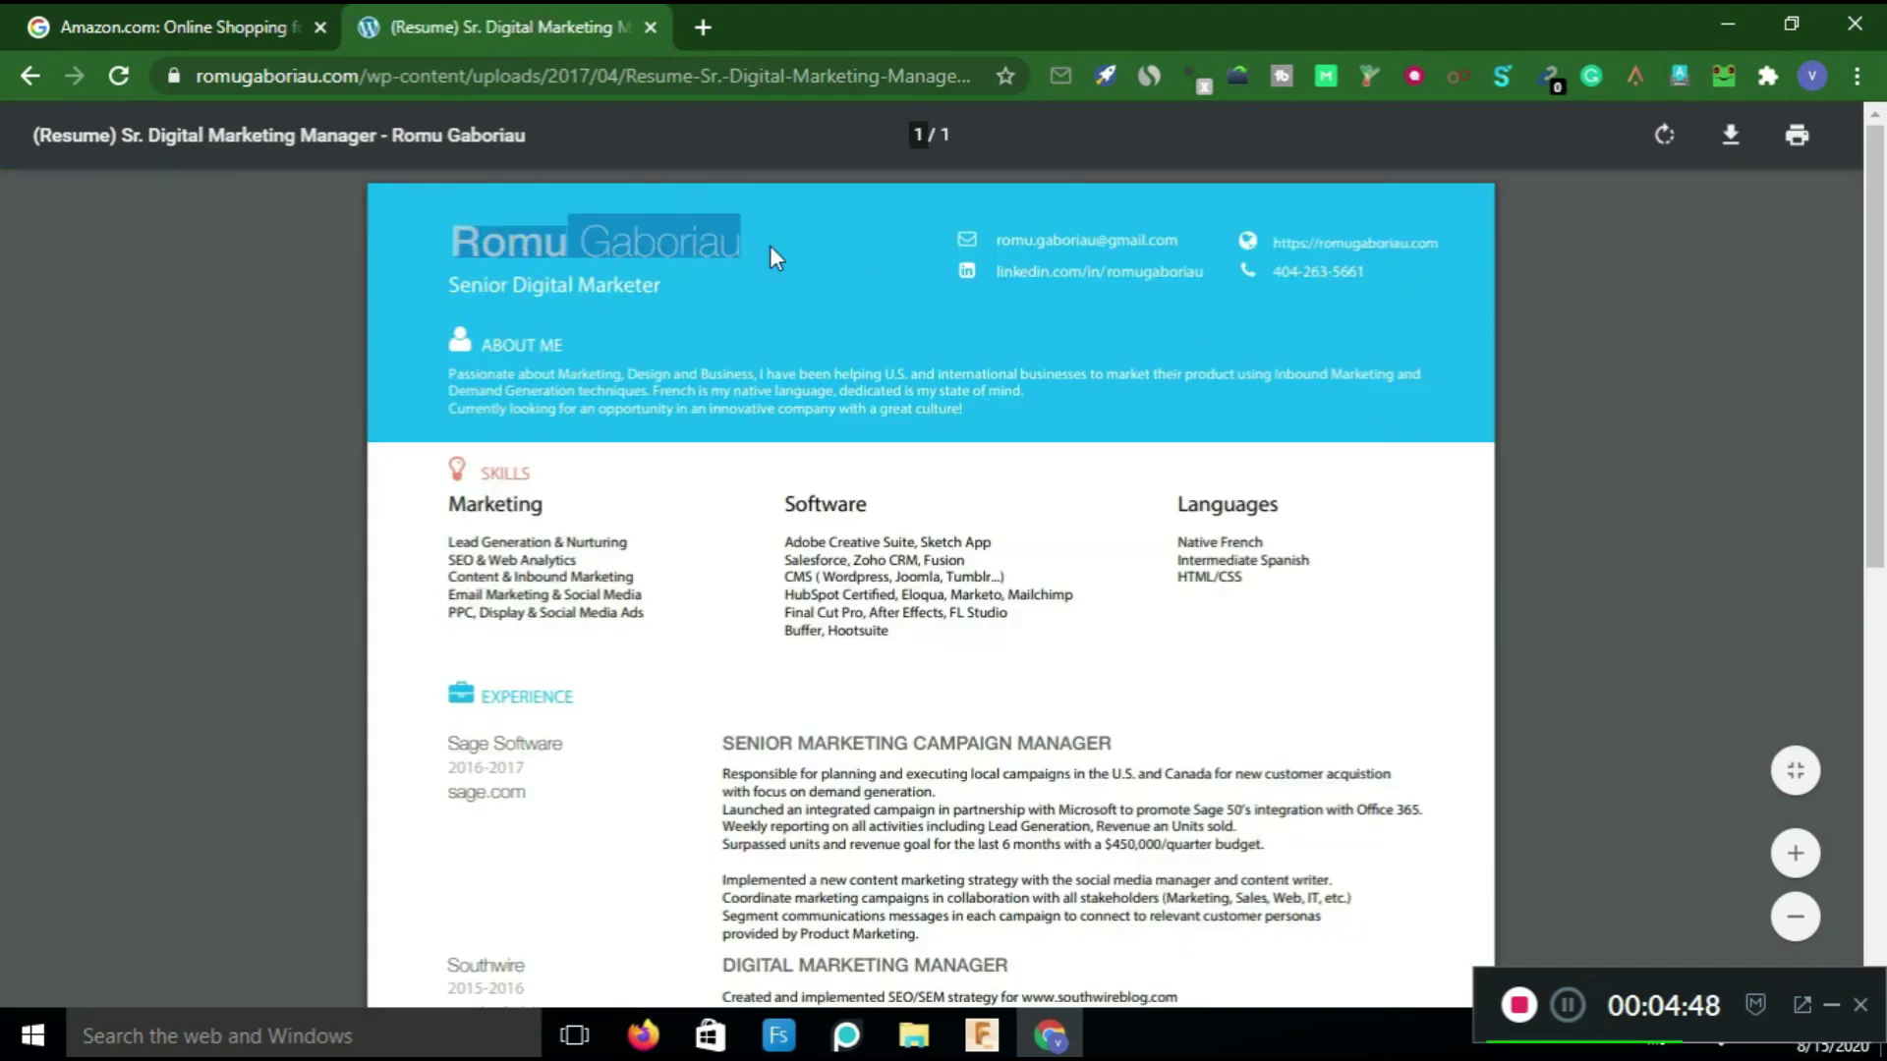
{"action": "left_click", "coordinate": [778, 246]}
{"action": "left_click_drag", "start_coordinate": [450, 285], "coordinate": [676, 288]}
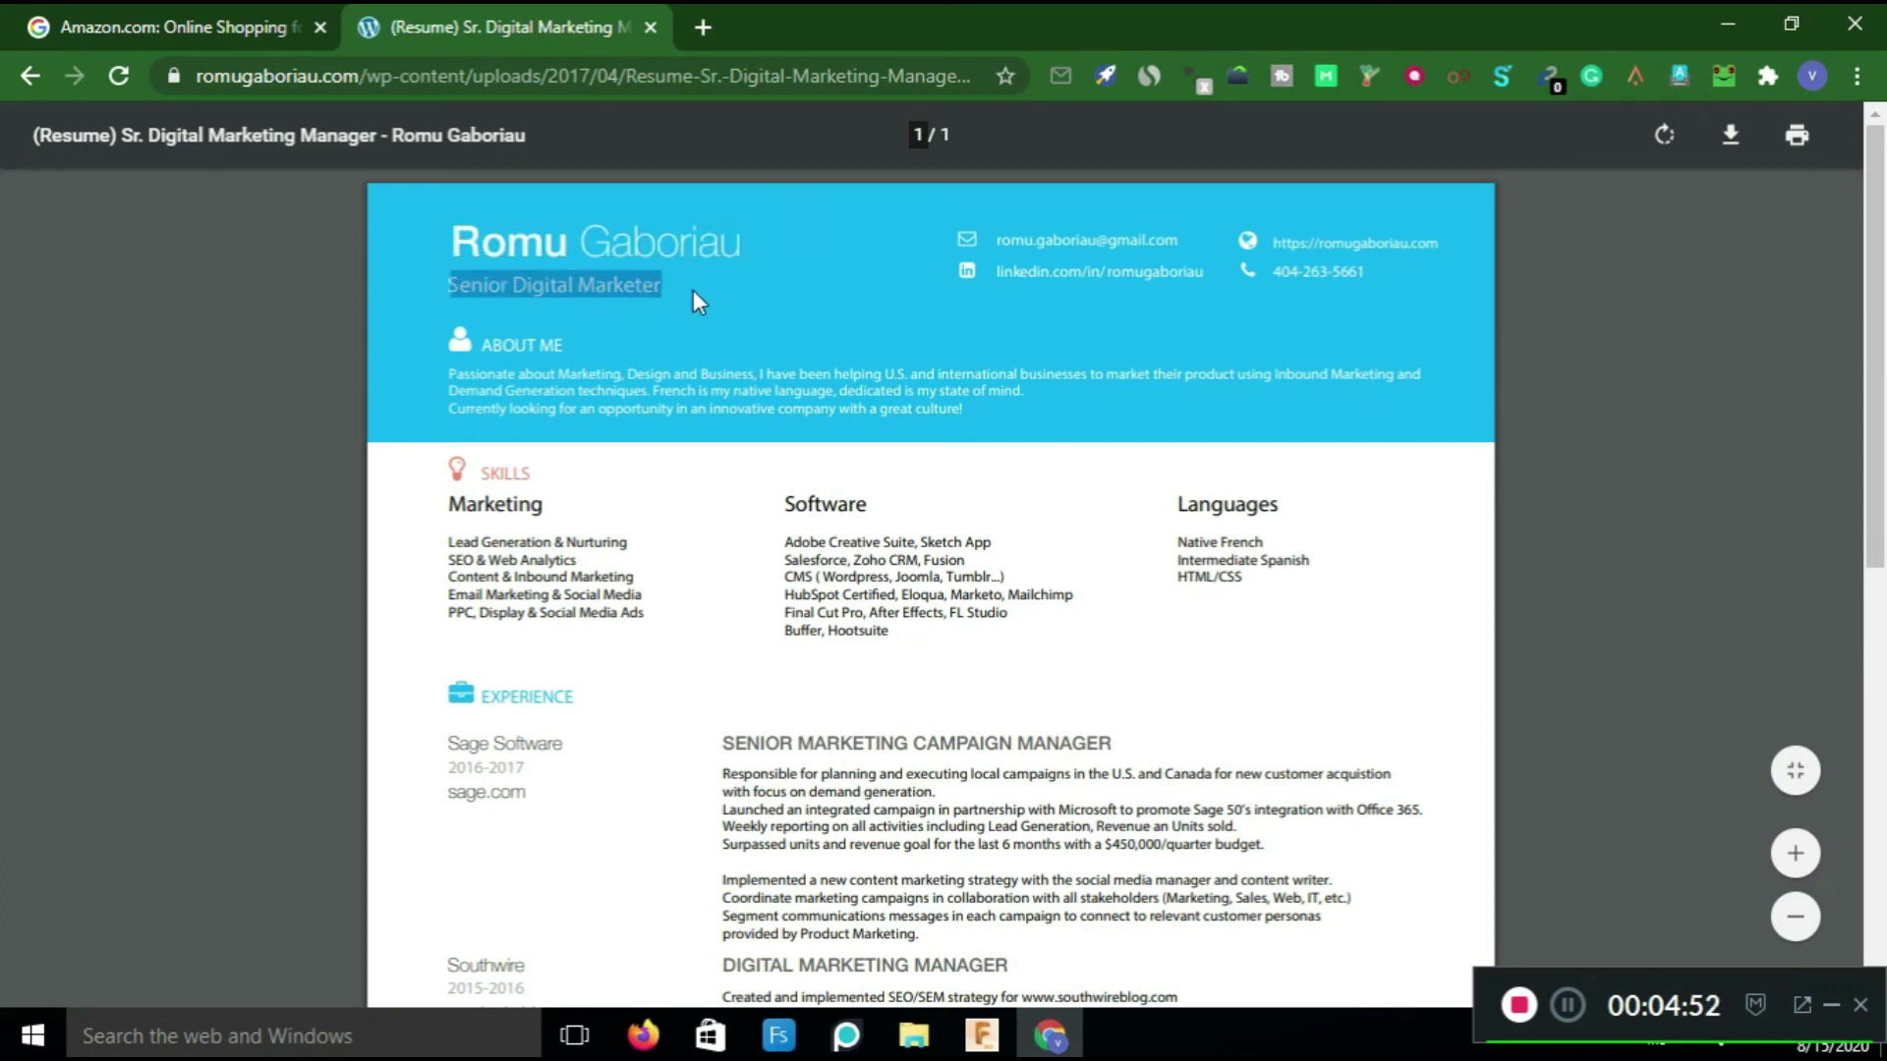
{"action": "left_click", "coordinate": [471, 490]}
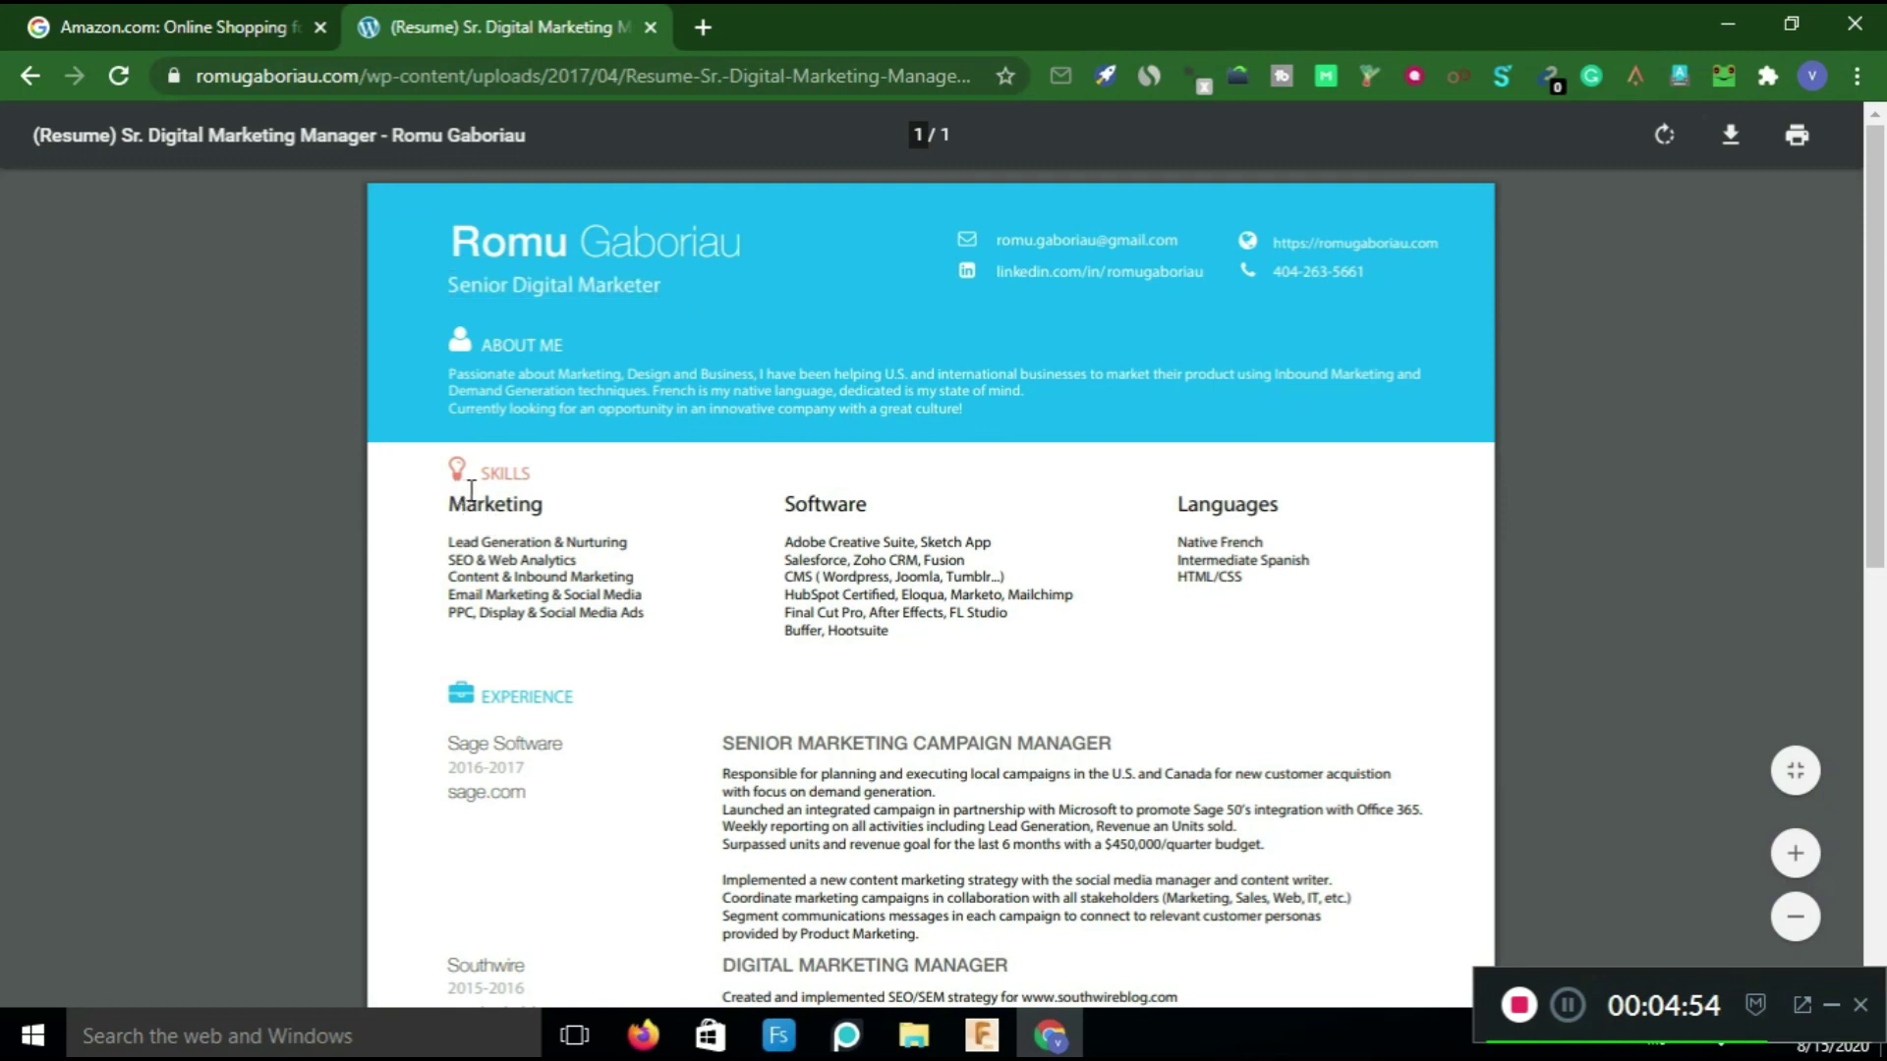
{"action": "left_click_drag", "start_coordinate": [470, 489], "coordinate": [547, 506]}
{"action": "mouse_move", "coordinate": [1877, 423]}
{"action": "left_mouse_down"}
{"action": "mouse_move", "coordinate": [1884, 847]}
{"action": "mouse_move", "coordinate": [1879, 412]}
{"action": "left_mouse_up"}
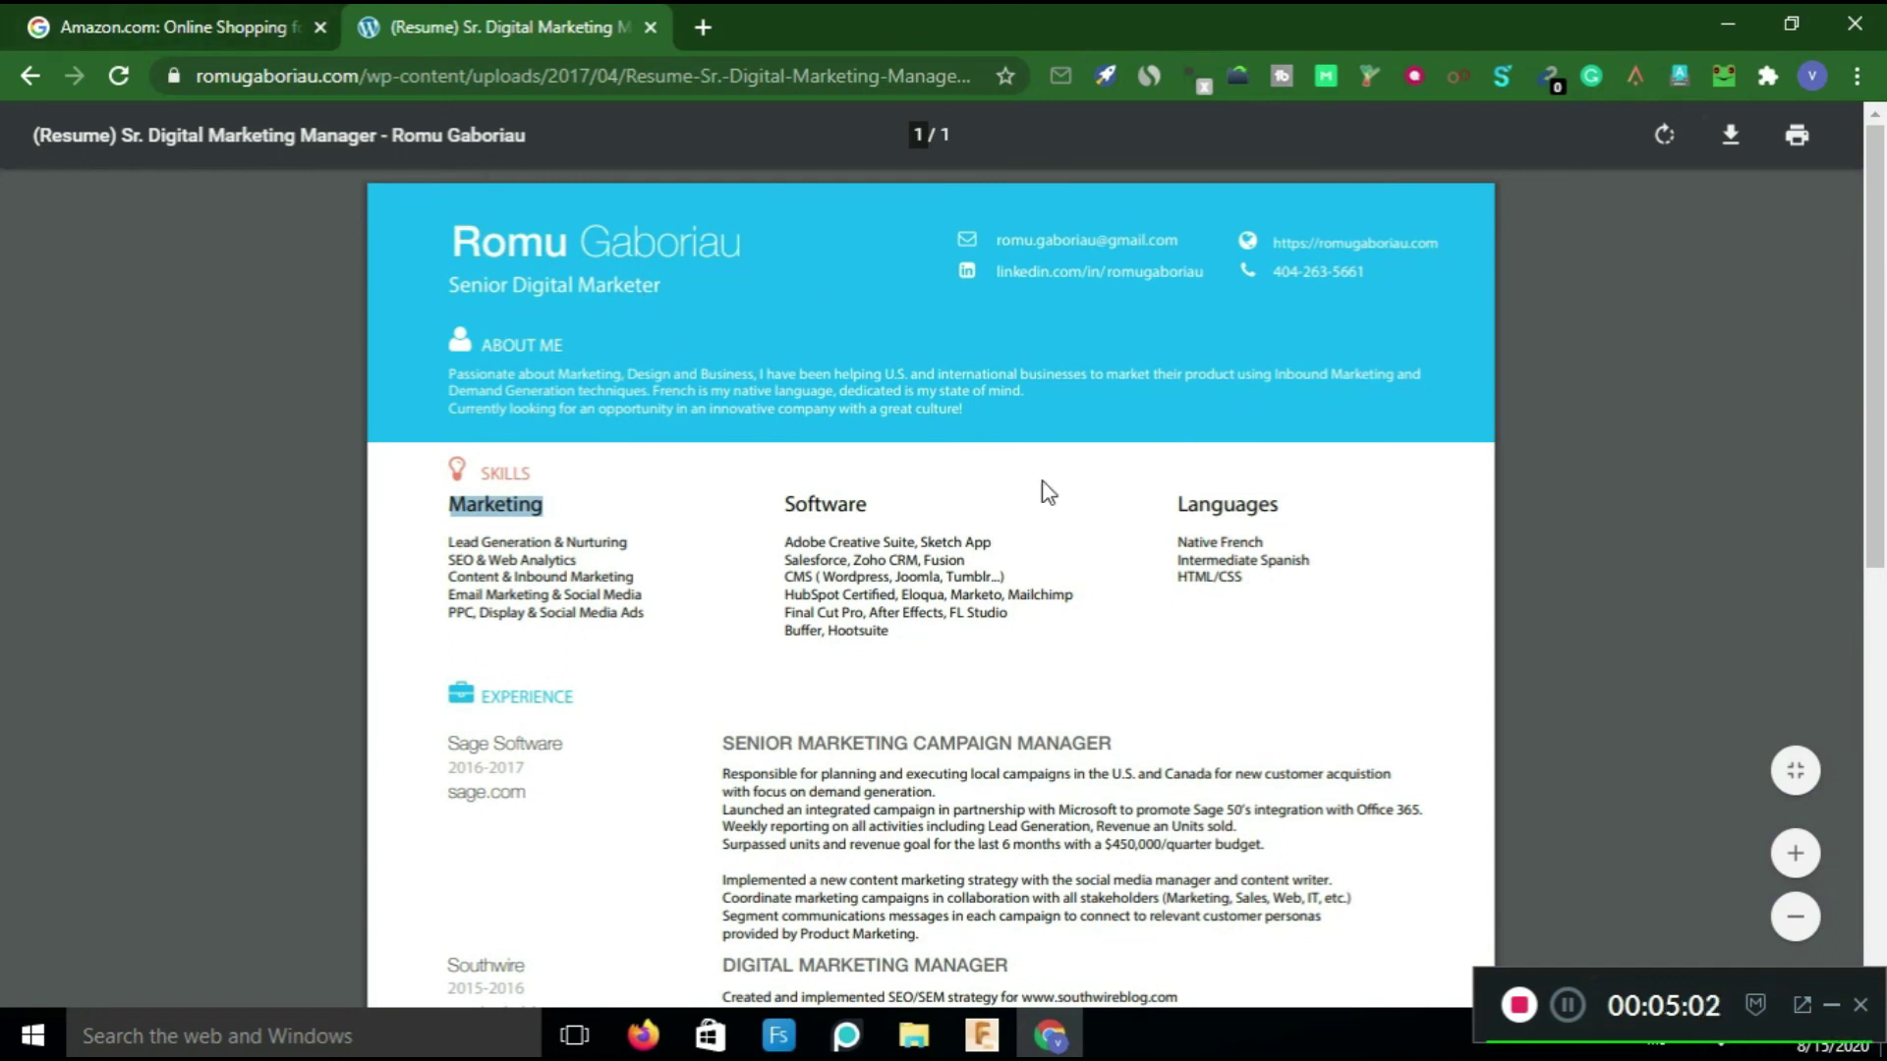
Return to the search results and highlight the keywords and the filetype:pdf operator in the query.
{"action": "left_click", "coordinate": [28, 72]}
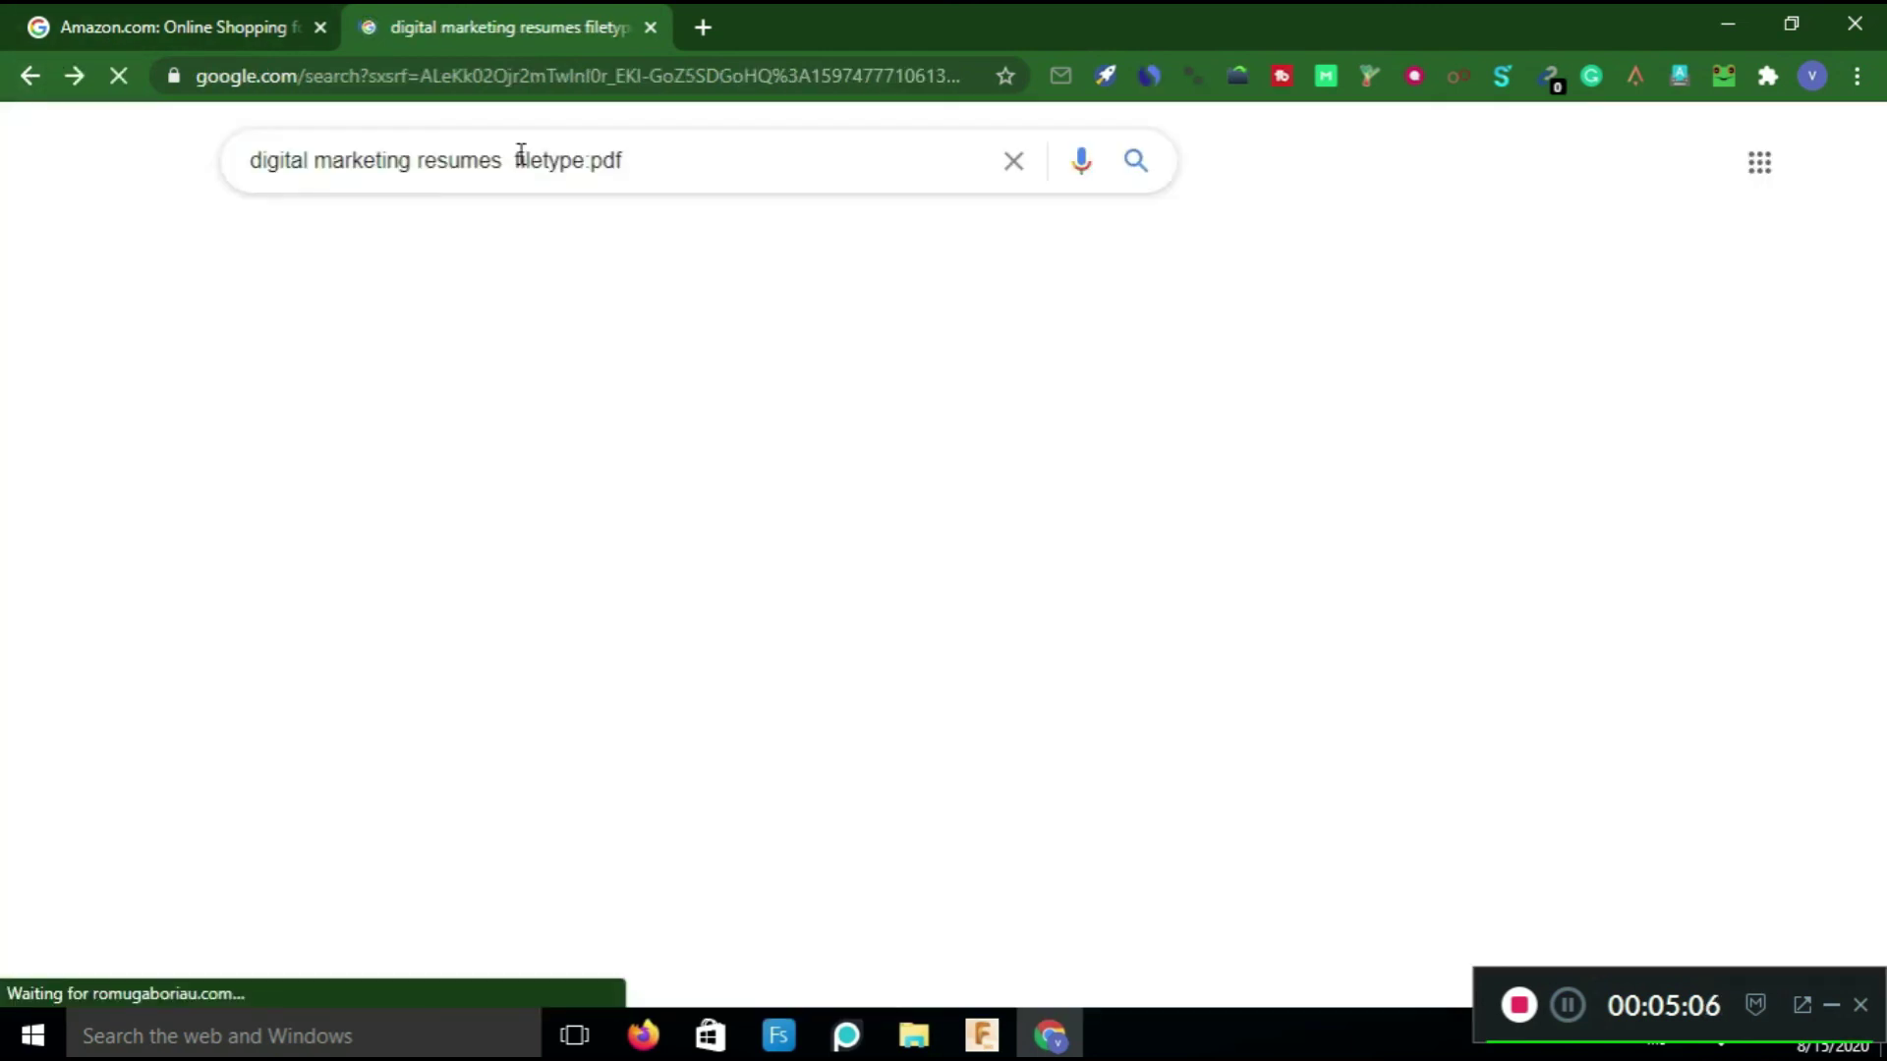
{"action": "scroll", "coordinate": [1882, 555], "scroll_direction": "up", "scroll_amount": 8}
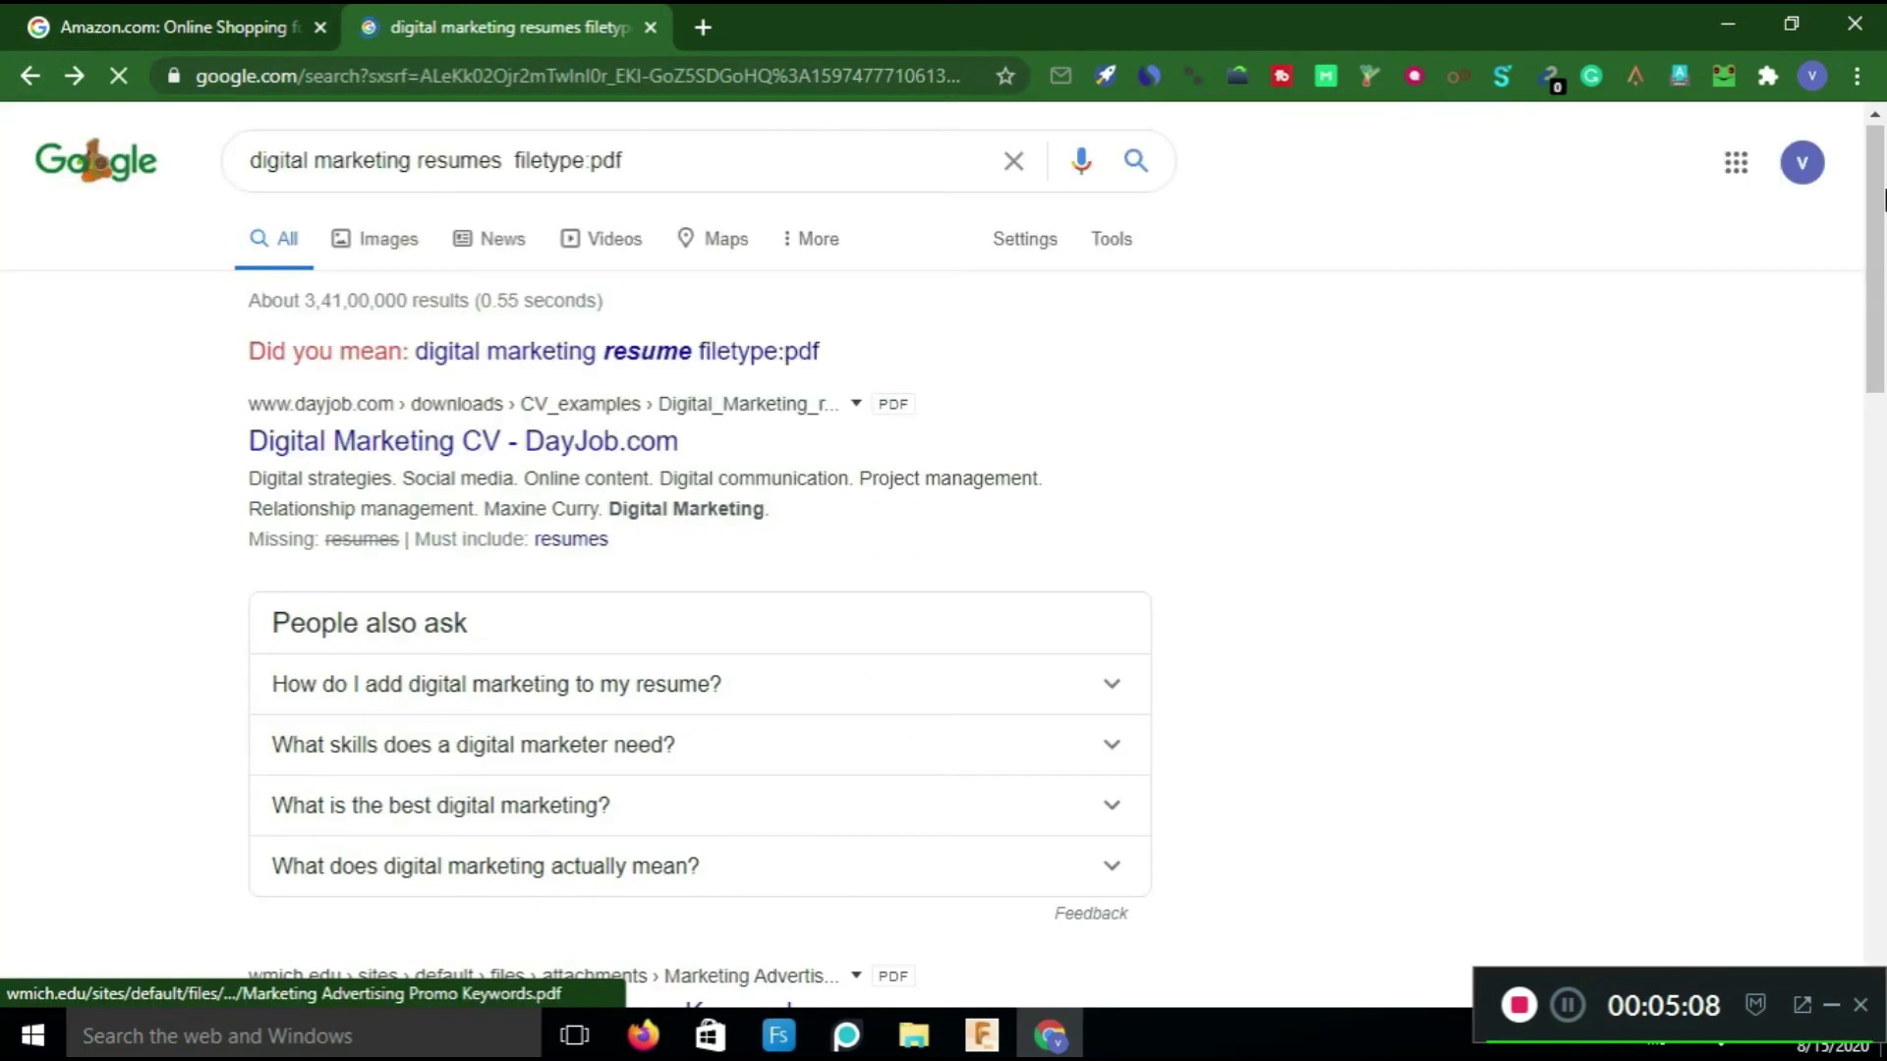
{"action": "left_click_drag", "start_coordinate": [500, 167], "coordinate": [352, 162]}
{"action": "left_click_drag", "start_coordinate": [238, 167], "coordinate": [245, 160]}
{"action": "left_click_drag", "start_coordinate": [623, 160], "coordinate": [514, 160]}
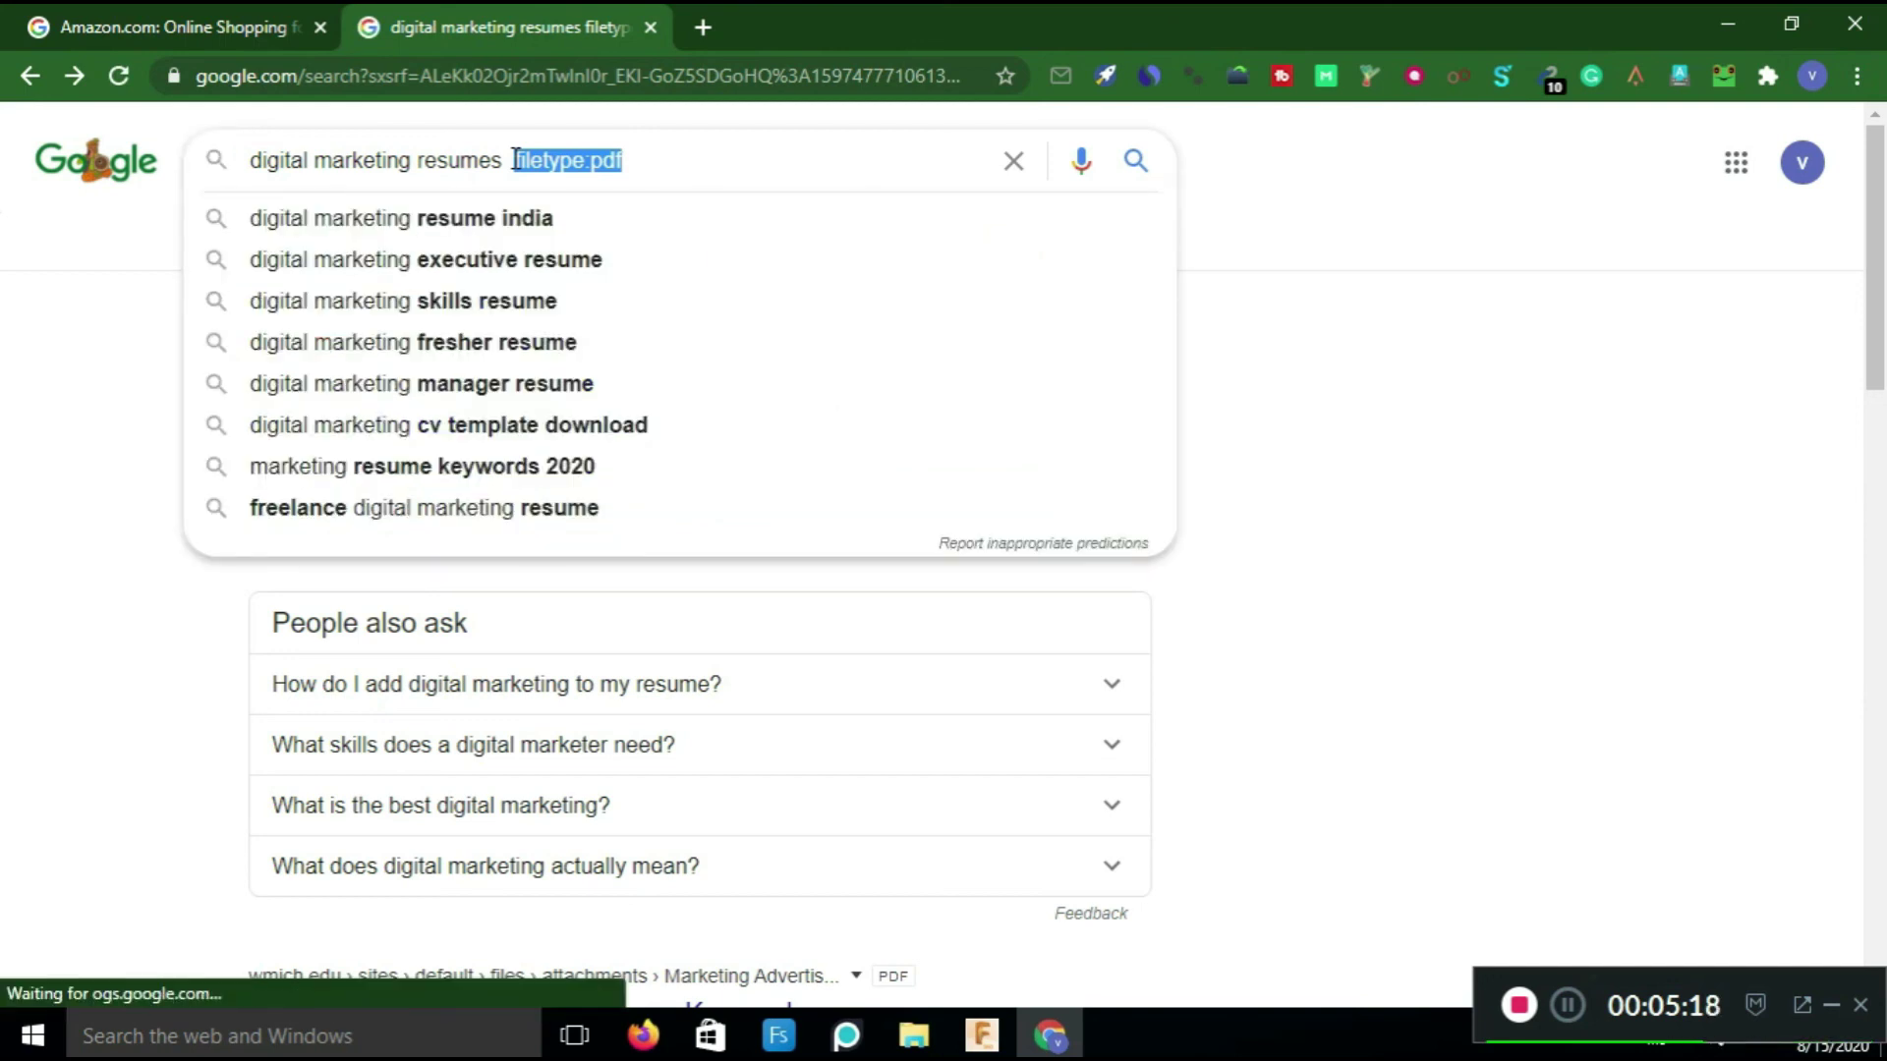
{"action": "left_click_drag", "start_coordinate": [515, 160], "coordinate": [584, 163]}
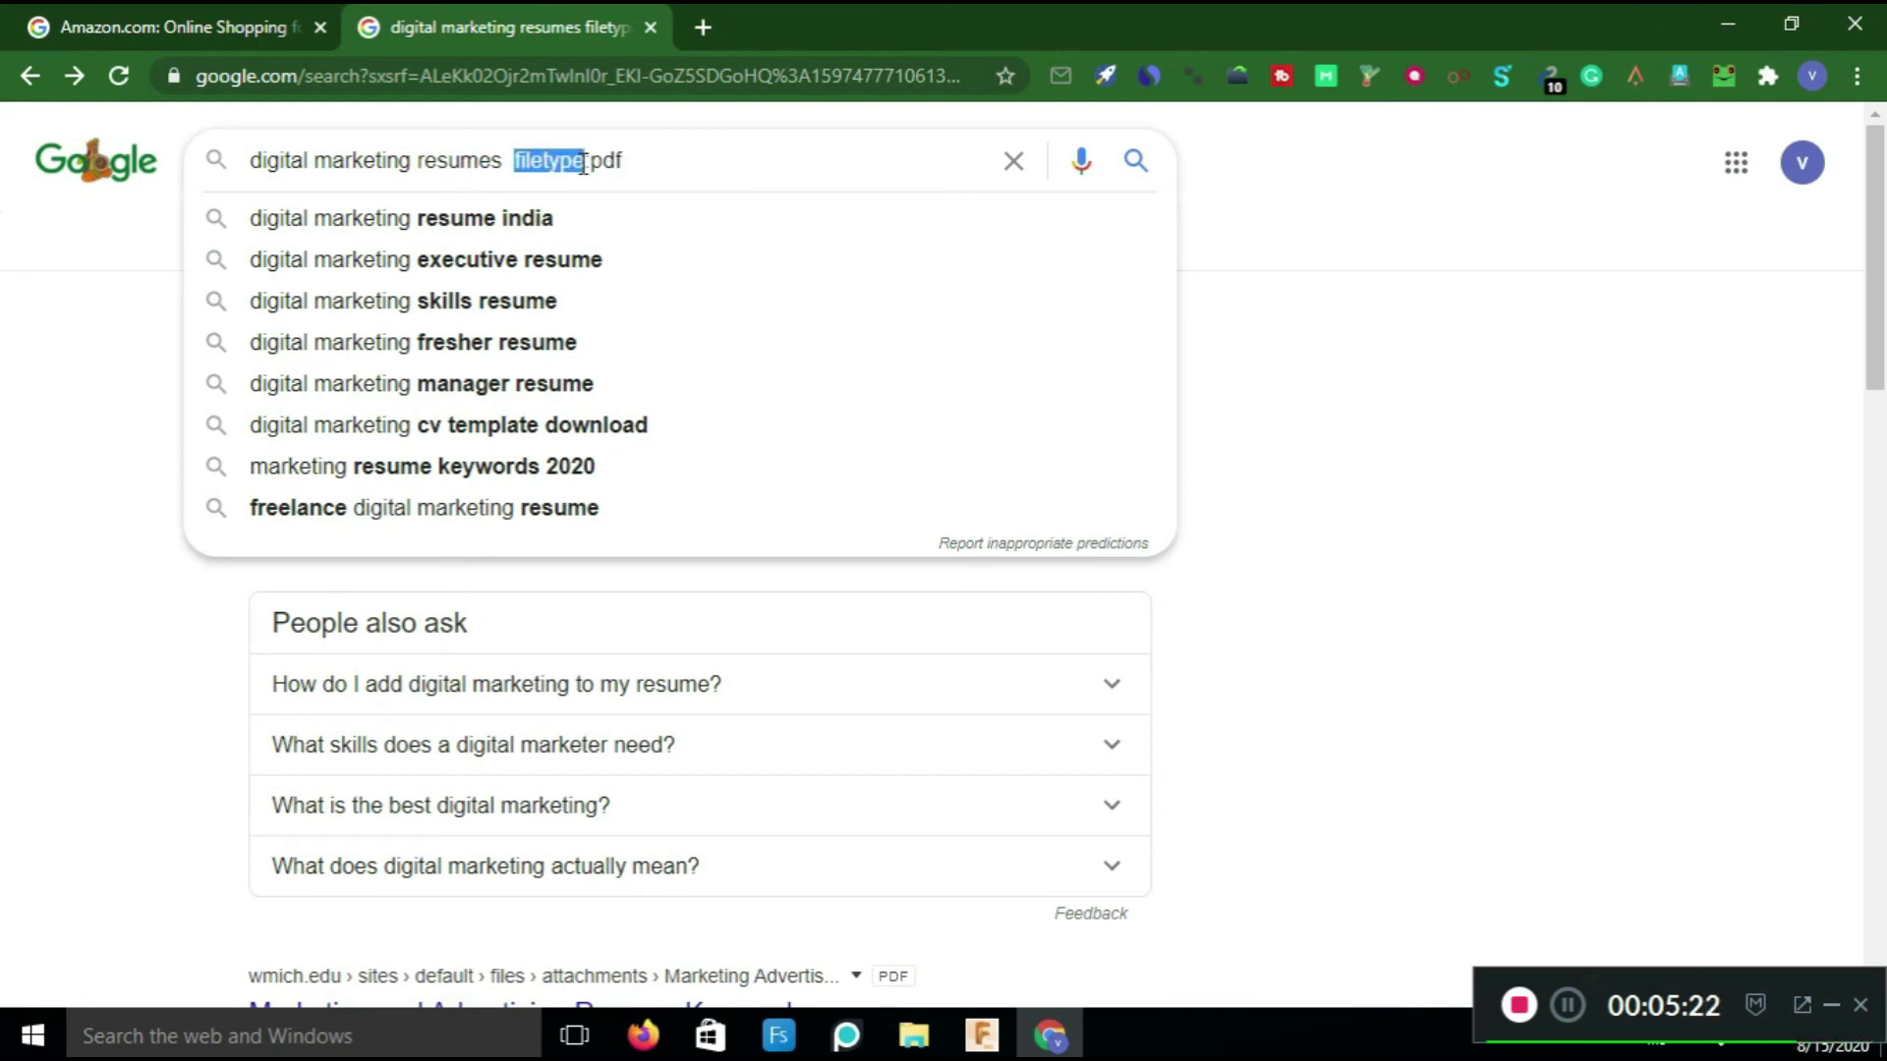